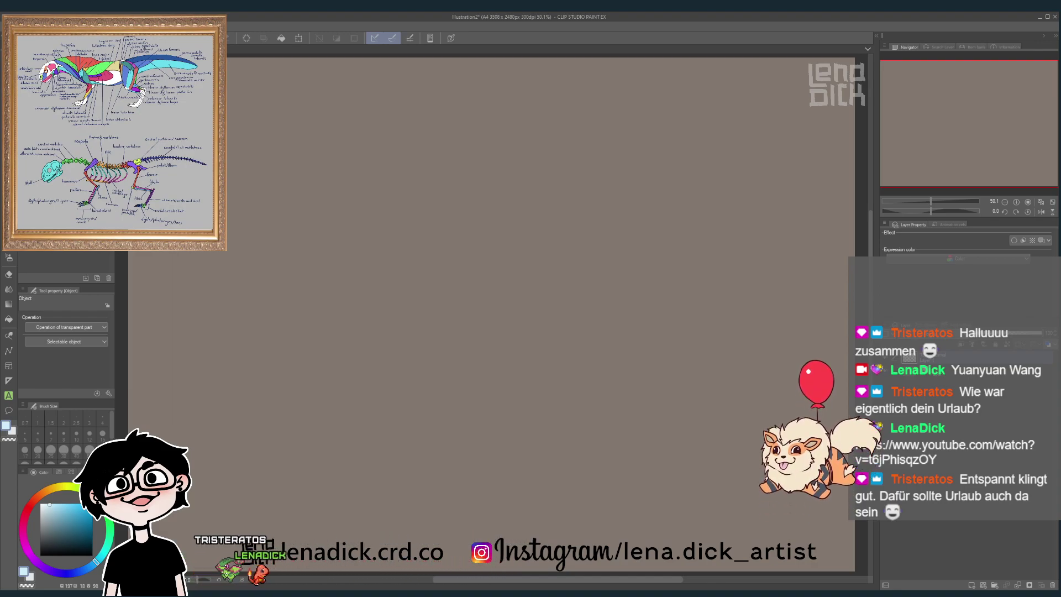
- Bring up the Illustration document with the 3D floor-plan screenshot and zoom to frame it
{"action": "left_click", "coordinate": [145, 49]}
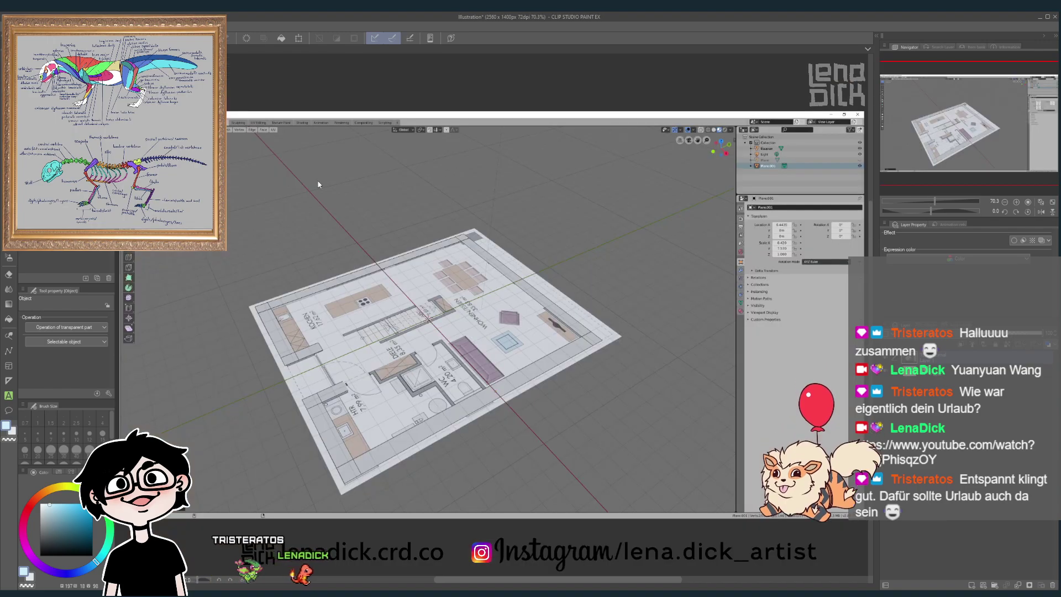
{"action": "scroll", "coordinate": [330, 339], "scroll_direction": "up", "scroll_amount": 5}
{"action": "scroll", "coordinate": [344, 390], "scroll_direction": "down", "scroll_amount": 4}
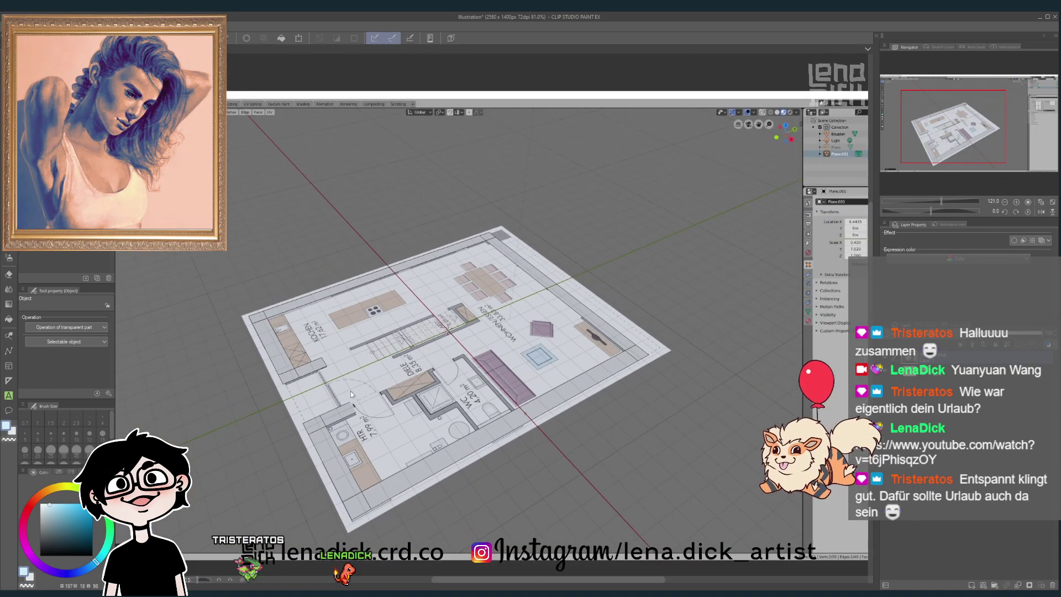
{"action": "scroll", "coordinate": [665, 237], "scroll_direction": "up", "scroll_amount": 2}
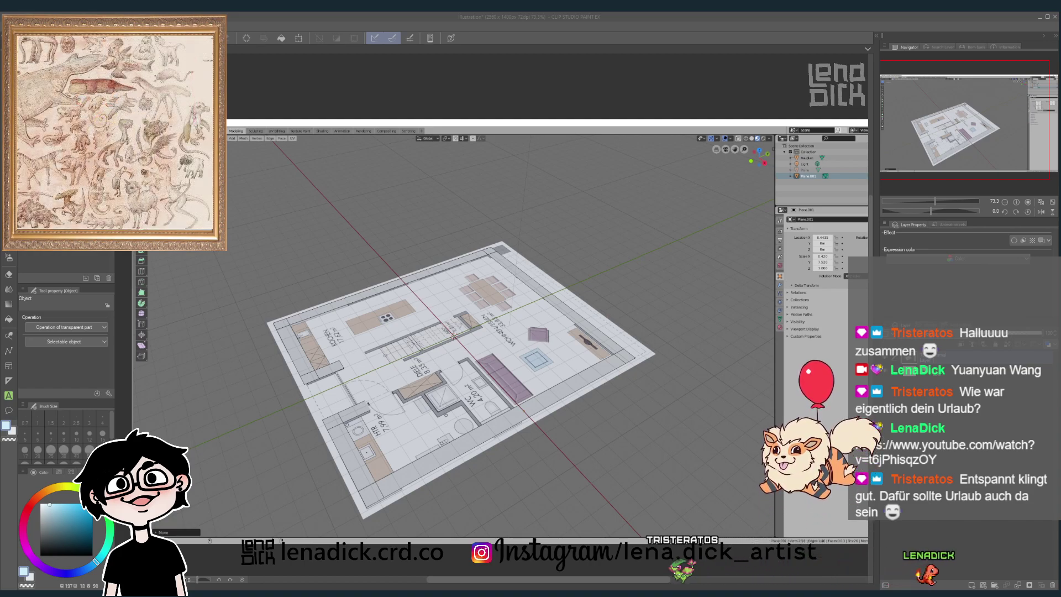
- Cycle to the standing-man pose photo document and zoom in on it
{"action": "key", "text": "ctrl+Tab"}
{"action": "scroll", "coordinate": [351, 355], "scroll_direction": "up", "scroll_amount": 2}
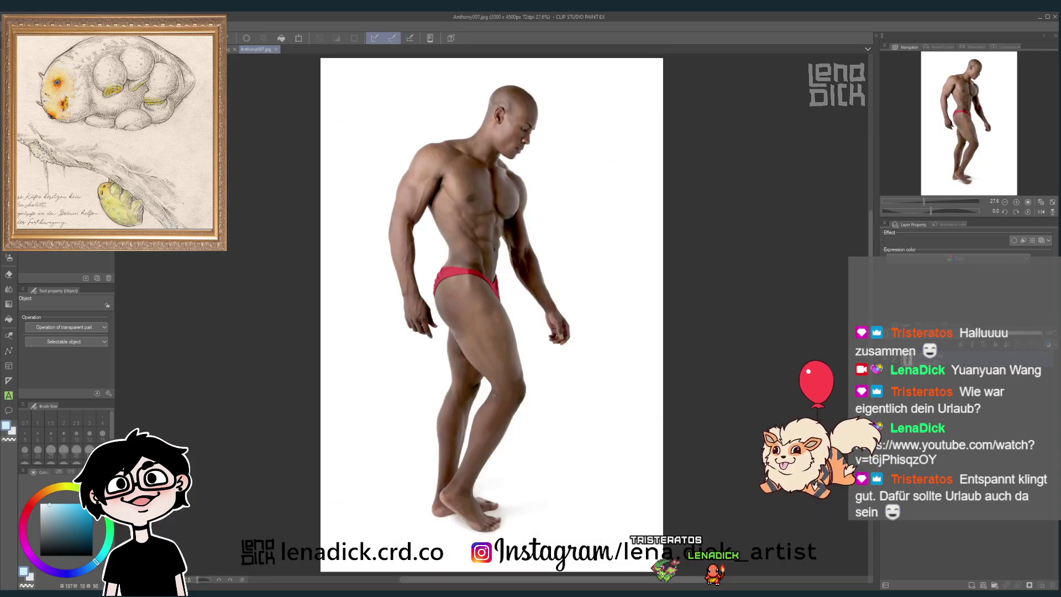
{"action": "scroll", "coordinate": [461, 183], "scroll_direction": "up", "scroll_amount": 1}
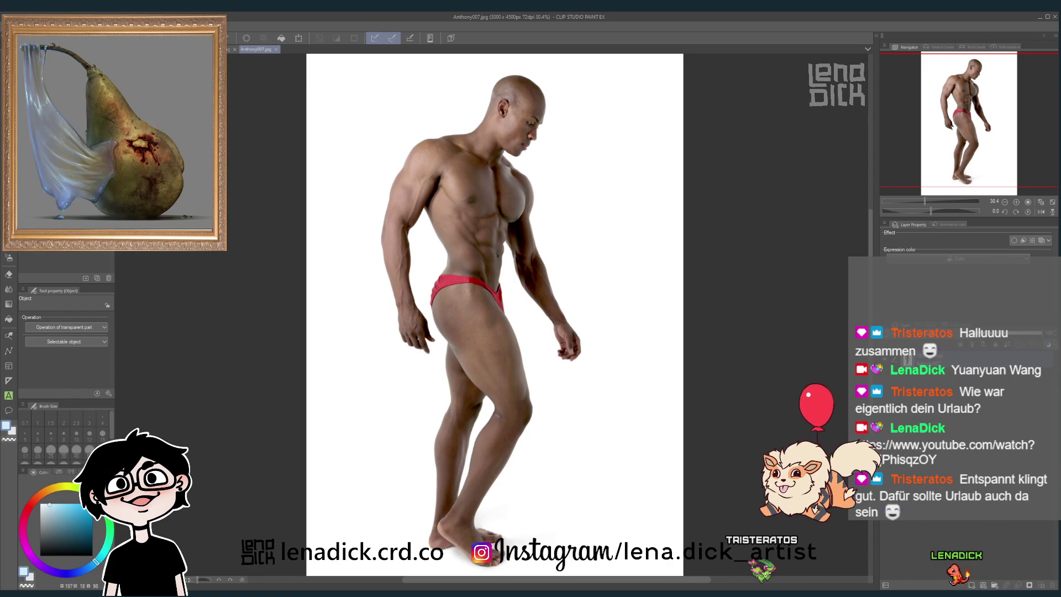
- Close the Anthony007.jpg tab and the other reference image, leaving the blank Illustration2 canvas
{"action": "left_click", "coordinate": [277, 49]}
{"action": "key", "text": "ctrl+w"}
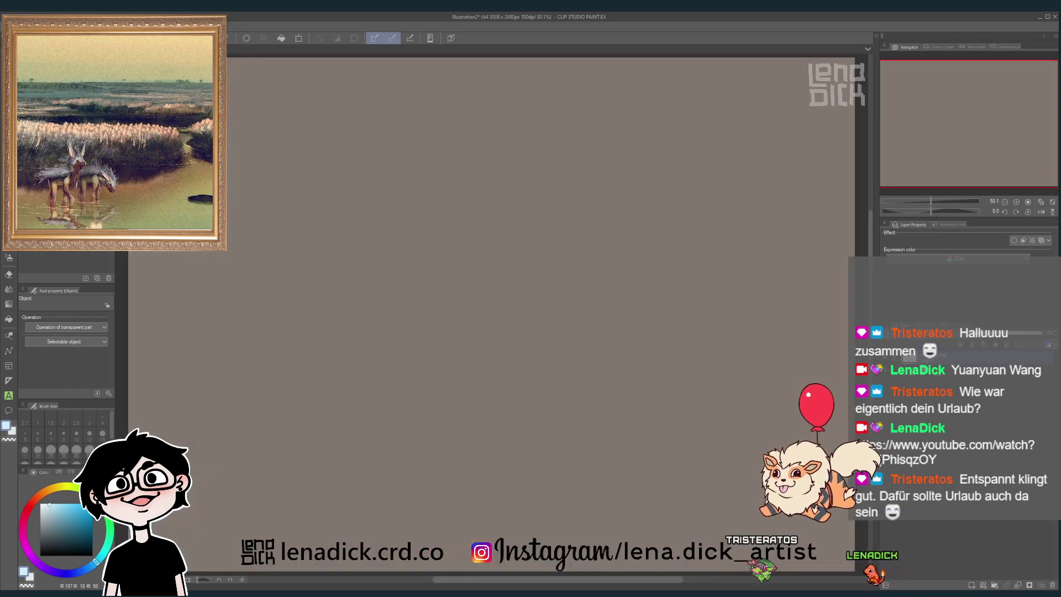
{"action": "key", "text": "ctrl+Tab"}
{"action": "key", "text": "ctrl+w"}
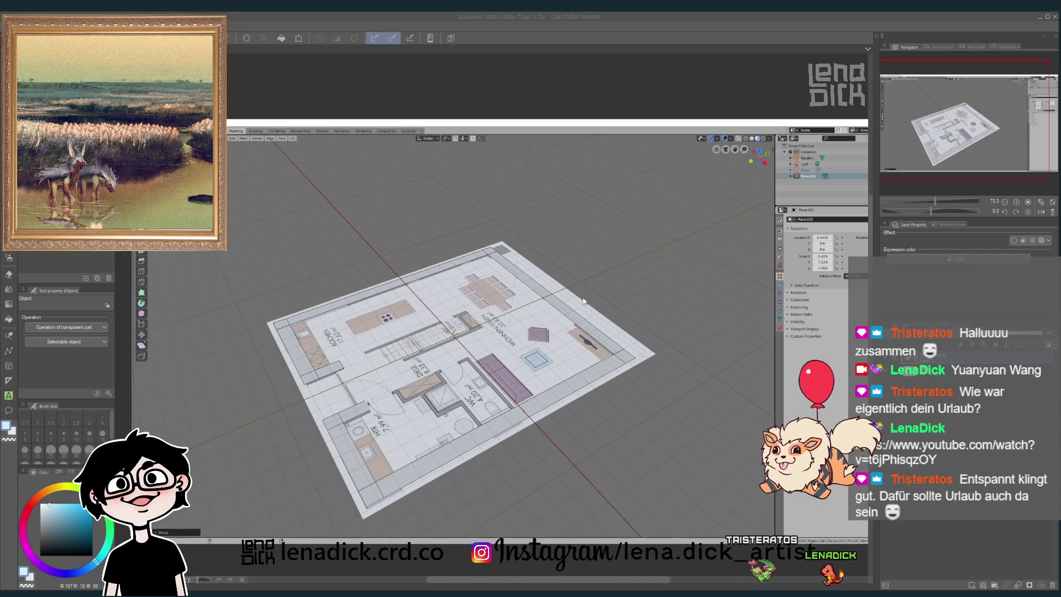
{"action": "left_click", "coordinate": [541, 226]}
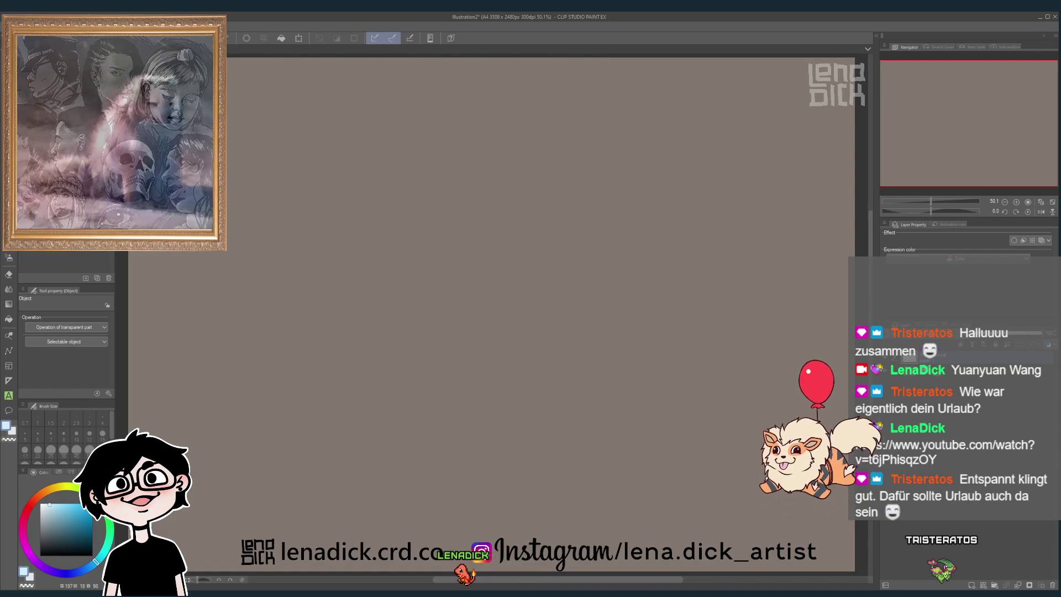
- Test the Outlines, Dimensional Grass Detail, Ghib Treeleaves and RadierenBlendenLeicht brushes with a zigzag stroke
{"action": "left_click_drag", "start_coordinate": [937, 119], "coordinate": [931, 117]}
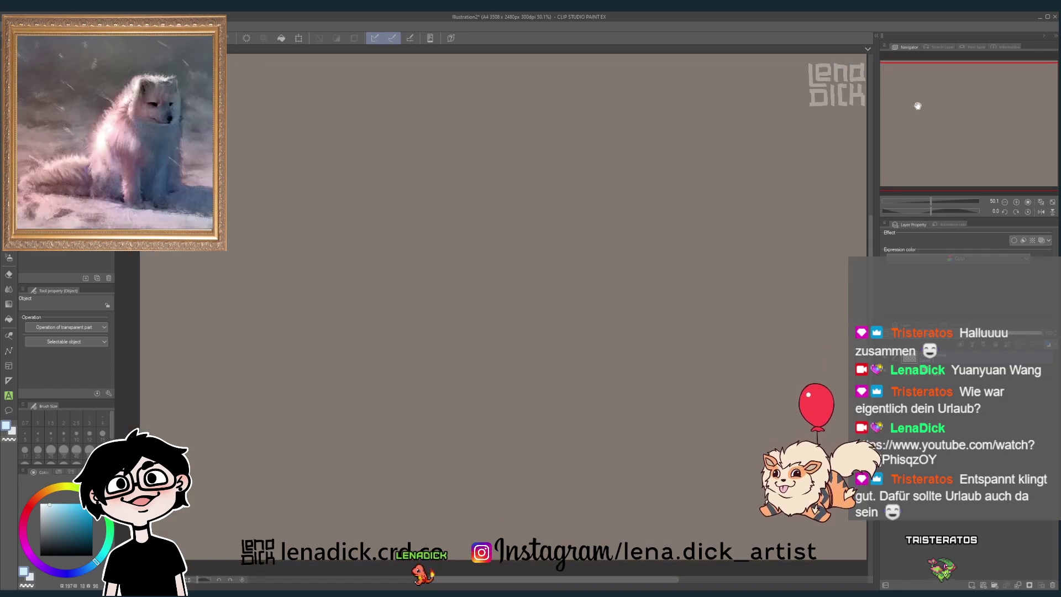
{"action": "key", "text": "p"}
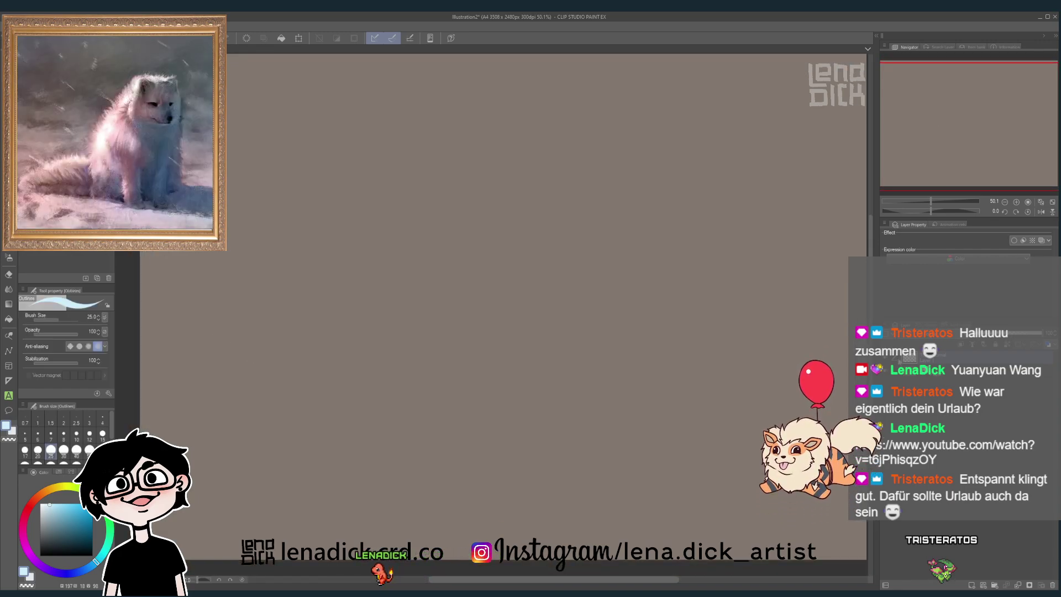
{"action": "mouse_move", "coordinate": [598, 302]}
{"action": "left_mouse_down"}
{"action": "mouse_move", "coordinate": [623, 295]}
{"action": "mouse_move", "coordinate": [646, 259]}
{"action": "left_mouse_up"}
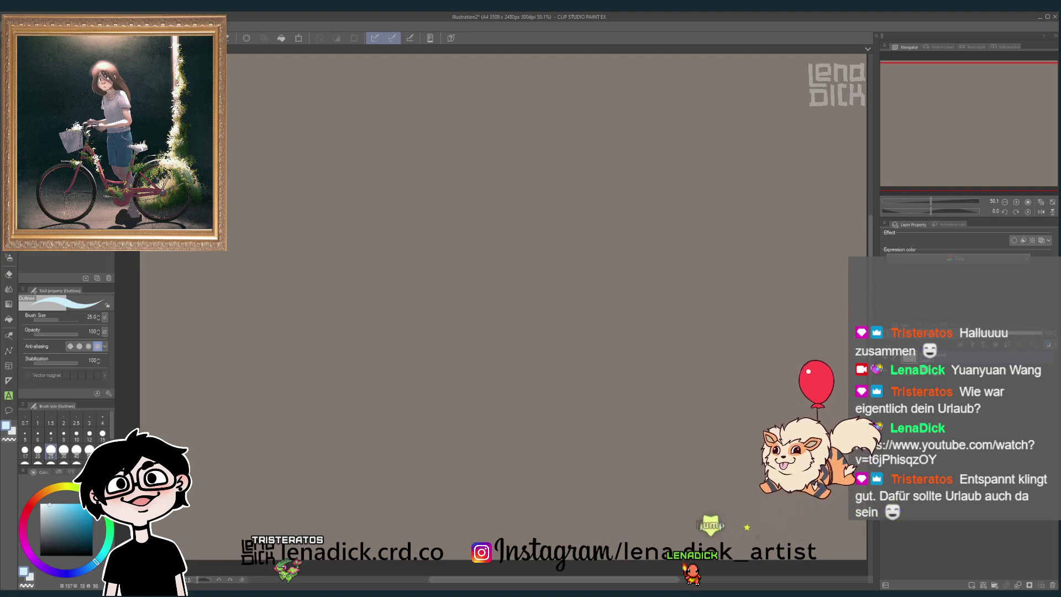
{"action": "key", "text": "b"}
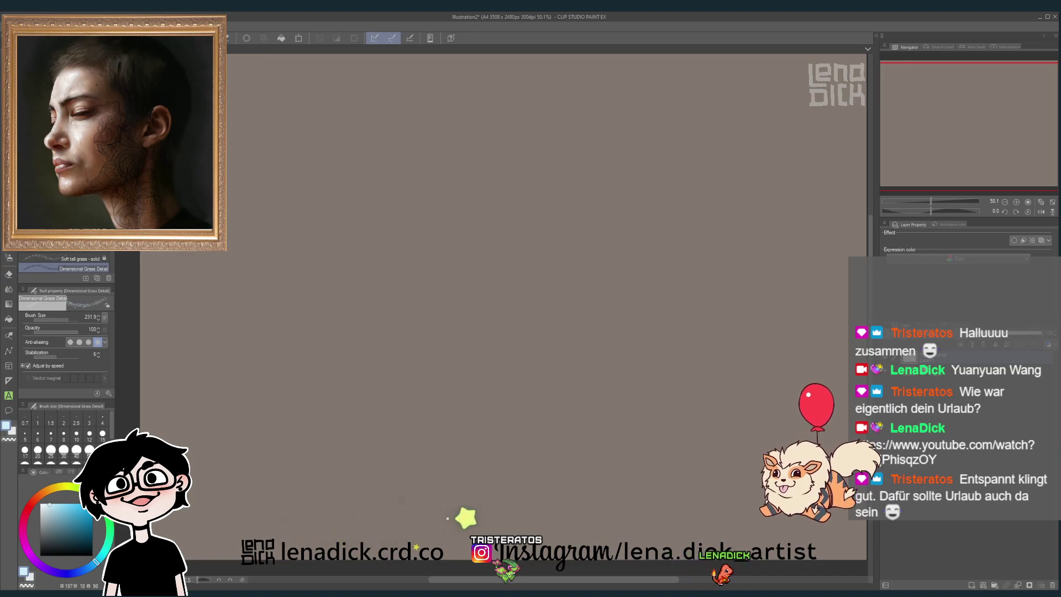
{"action": "key", "text": "p"}
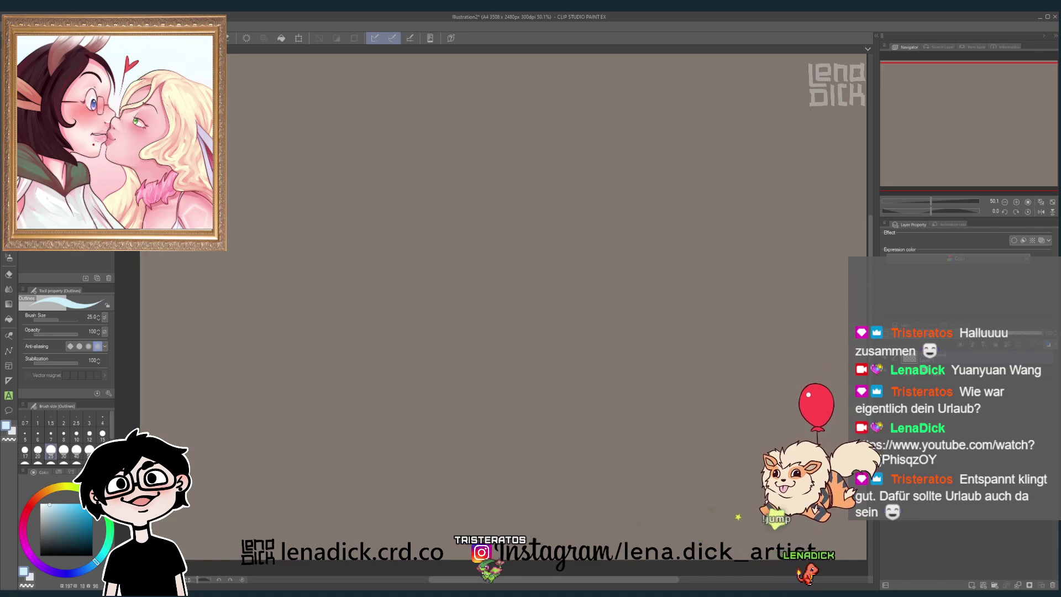
{"action": "key", "text": "b"}
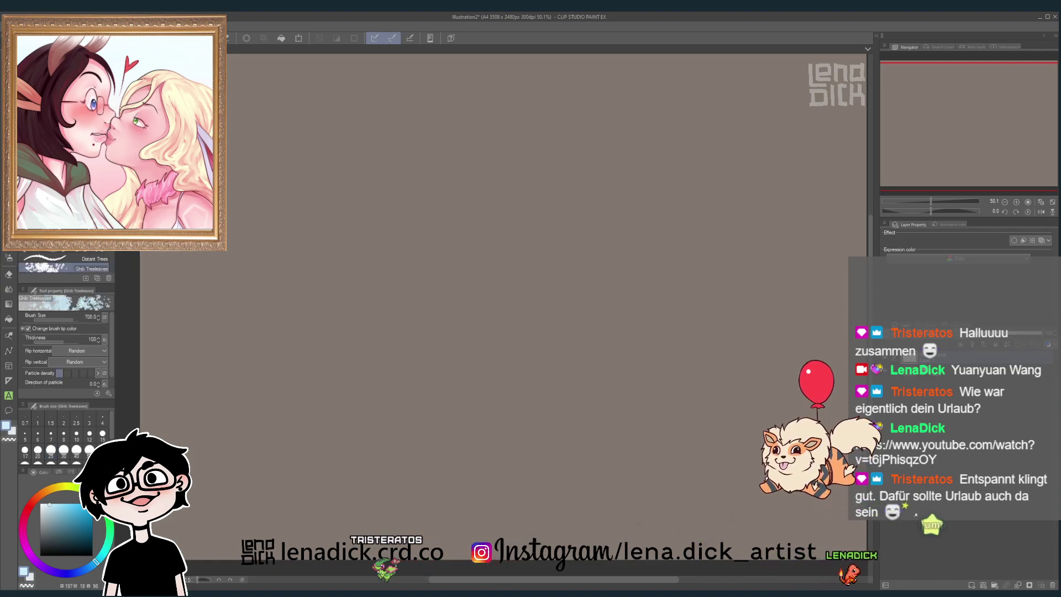
{"action": "key", "text": "j"}
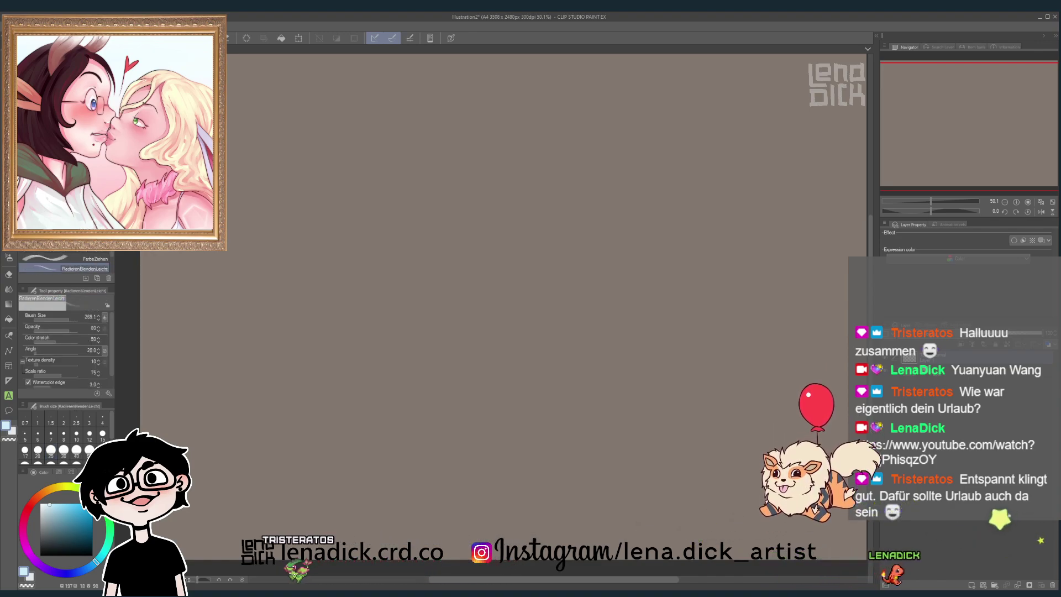
- With the Fig Study pencil, try light-blue, black and greyish-brown test strokes, undoing each
{"action": "key", "text": "p"}
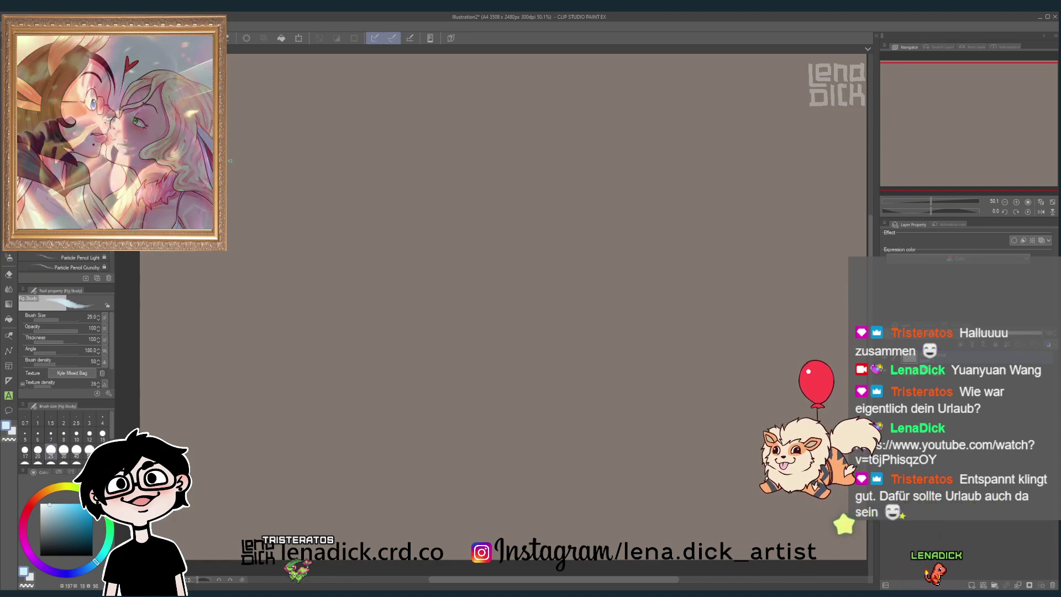
{"action": "mouse_move", "coordinate": [230, 180]}
{"action": "left_mouse_down"}
{"action": "mouse_move", "coordinate": [243, 151]}
{"action": "mouse_move", "coordinate": [279, 160]}
{"action": "left_mouse_up"}
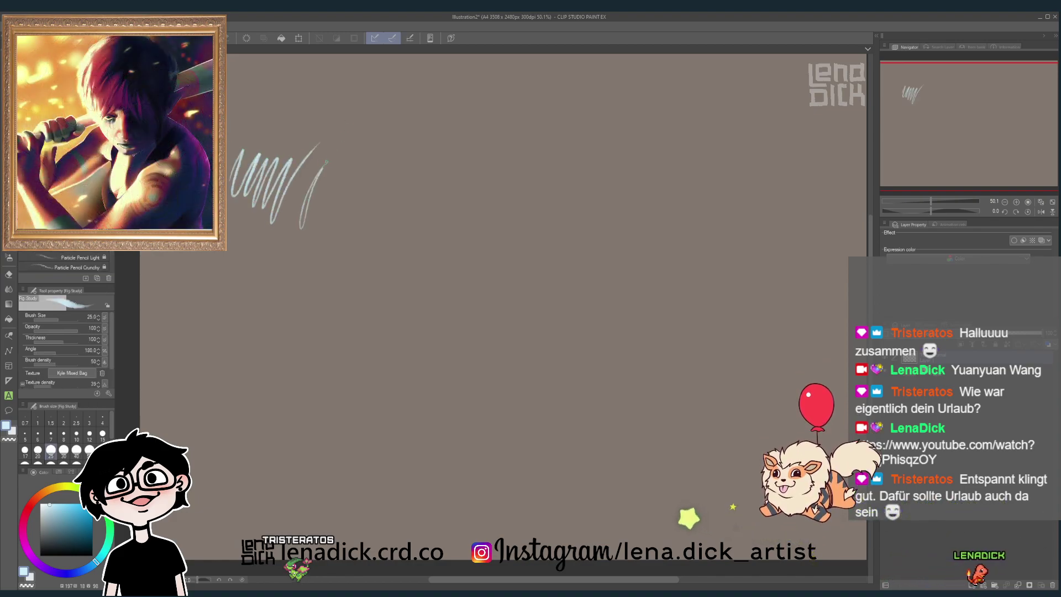
{"action": "key", "text": "ctrl+z"}
{"action": "key", "text": "ctrl+z"}
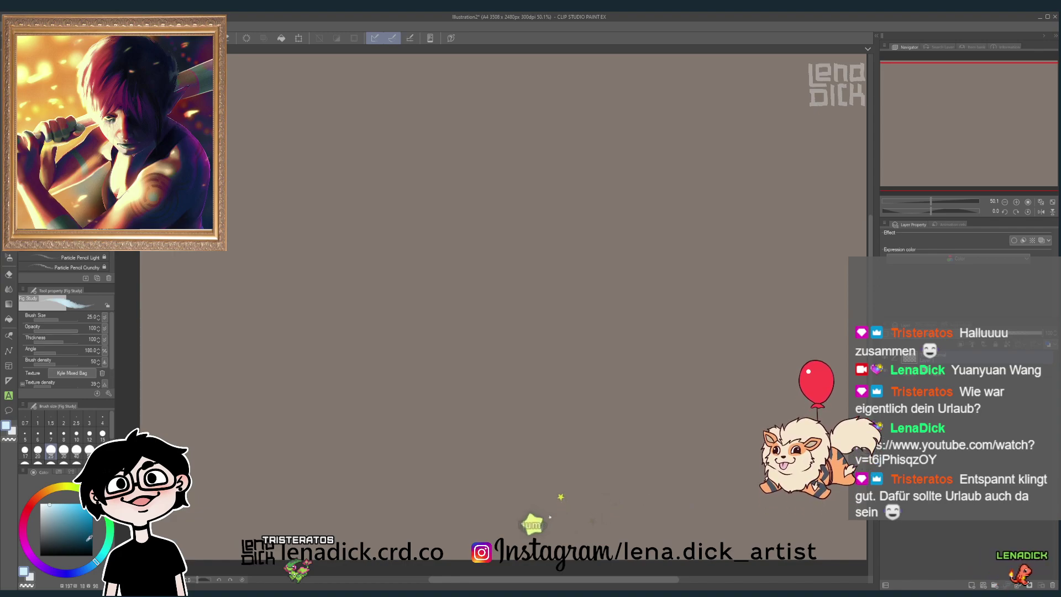
{"action": "left_click", "coordinate": [92, 555]}
{"action": "mouse_move", "coordinate": [385, 240]}
{"action": "left_mouse_down"}
{"action": "mouse_move", "coordinate": [378, 267]}
{"action": "mouse_move", "coordinate": [463, 184]}
{"action": "left_mouse_up"}
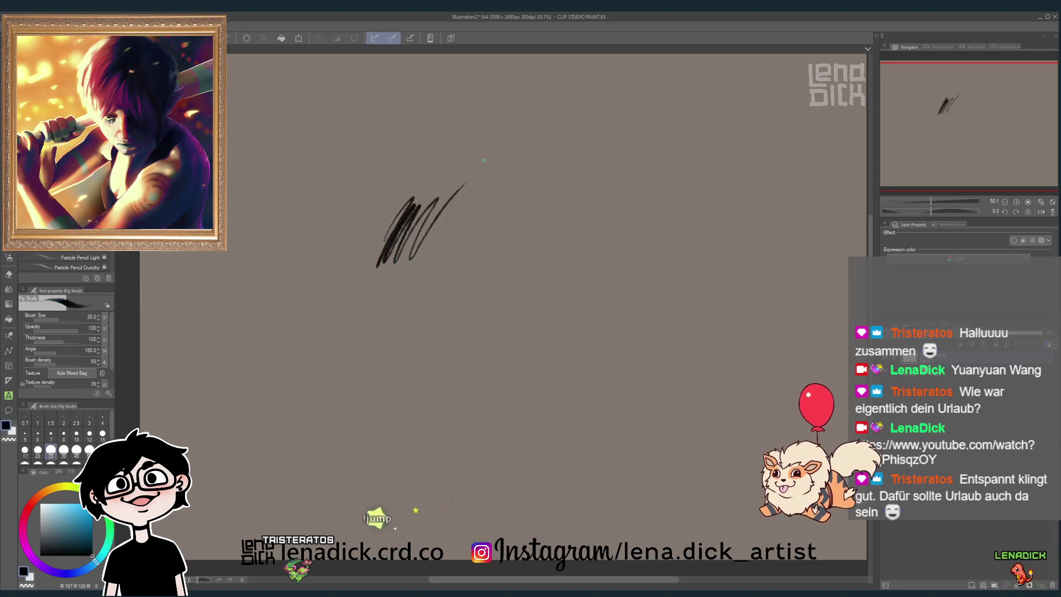
{"action": "key", "text": "ctrl+z"}
{"action": "left_click", "coordinate": [32, 503]}
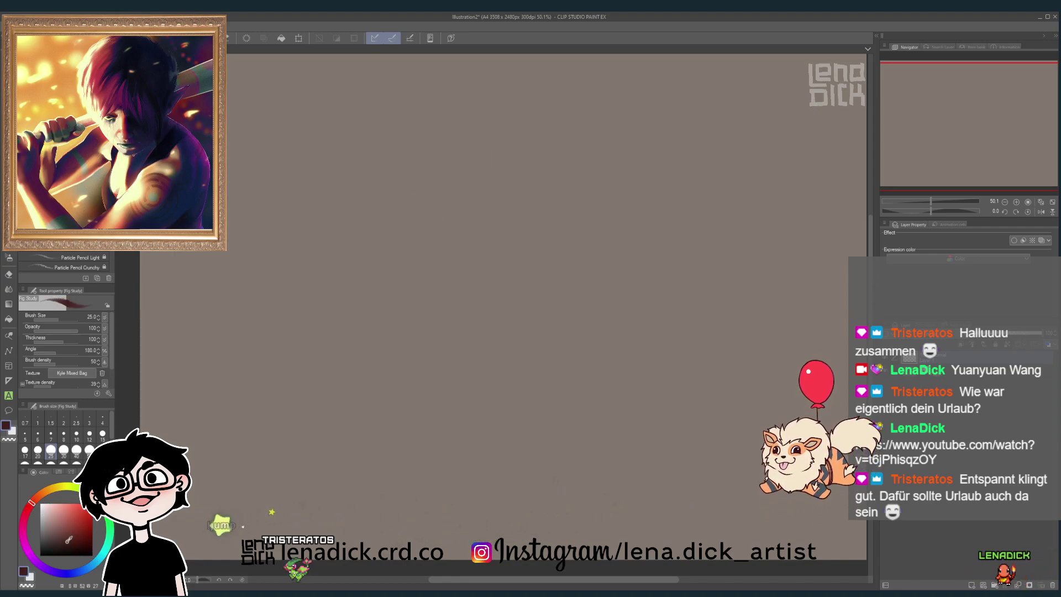
{"action": "left_click_drag", "start_coordinate": [69, 540], "coordinate": [55, 540]}
{"action": "mouse_move", "coordinate": [406, 202]}
{"action": "left_mouse_down"}
{"action": "mouse_move", "coordinate": [400, 241]}
{"action": "mouse_move", "coordinate": [465, 185]}
{"action": "left_mouse_up"}
{"action": "key", "text": "ctrl+z"}
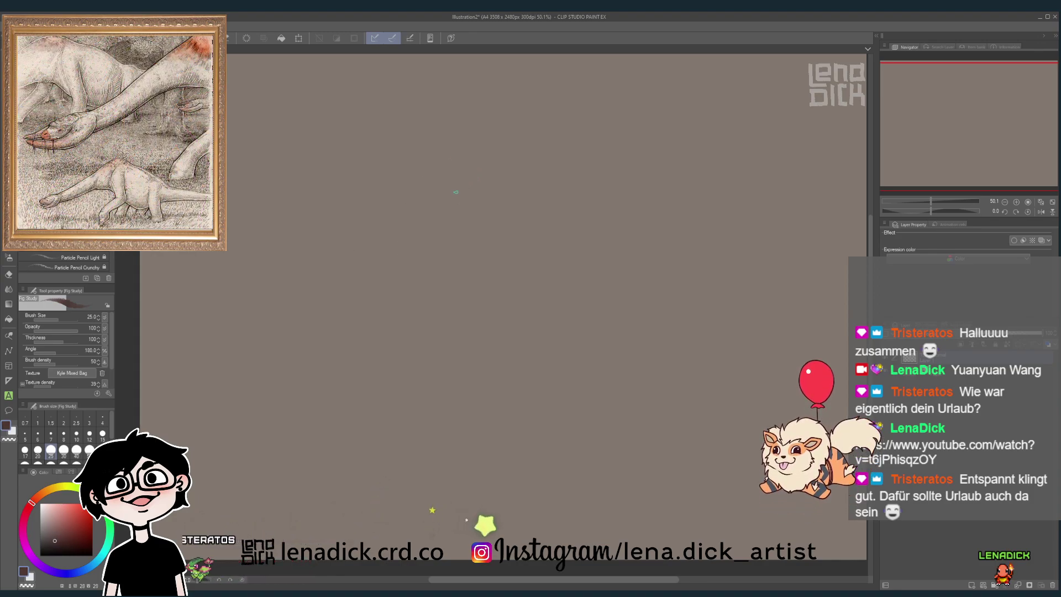
- Pick a darker brown, test a curved stroke, then clear the layer and zoom in
{"action": "left_click", "coordinate": [62, 546]}
{"action": "mouse_move", "coordinate": [399, 258]}
{"action": "left_mouse_down"}
{"action": "mouse_move", "coordinate": [417, 209]}
{"action": "mouse_move", "coordinate": [399, 257]}
{"action": "mouse_move", "coordinate": [411, 281]}
{"action": "mouse_move", "coordinate": [438, 301]}
{"action": "left_mouse_up"}
{"action": "key", "text": "Delete"}
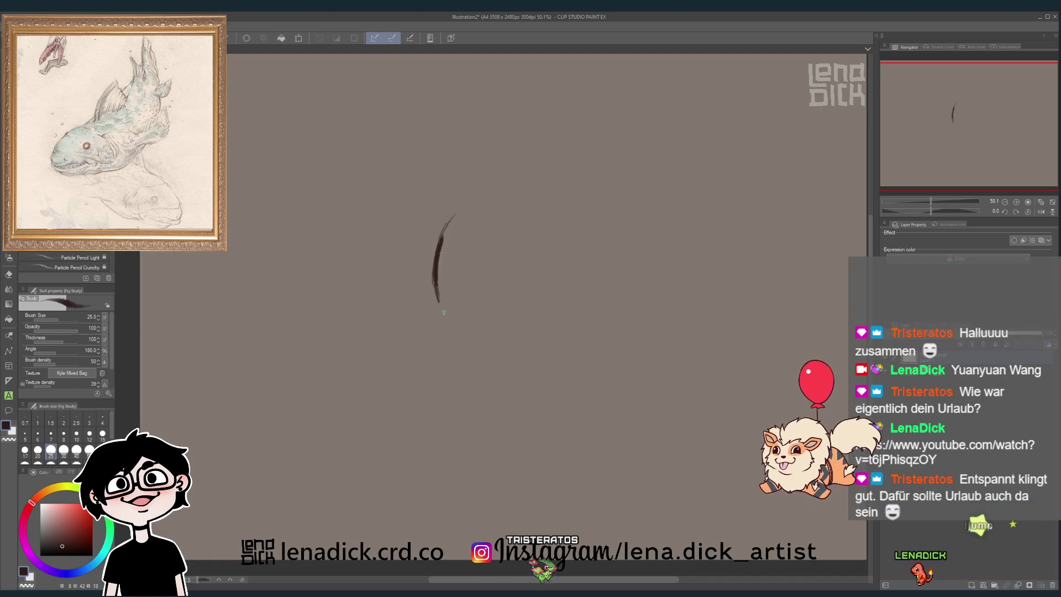
{"action": "left_click_drag", "start_coordinate": [436, 283], "coordinate": [446, 318]}
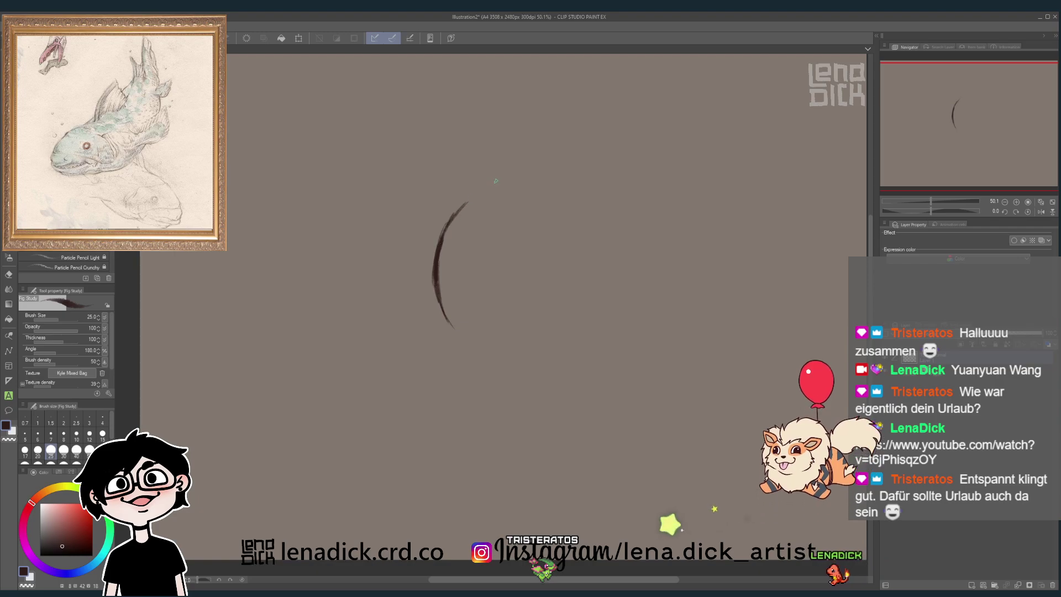
{"action": "left_click", "coordinate": [262, 38]}
{"action": "left_click_drag", "start_coordinate": [409, 238], "coordinate": [466, 241]}
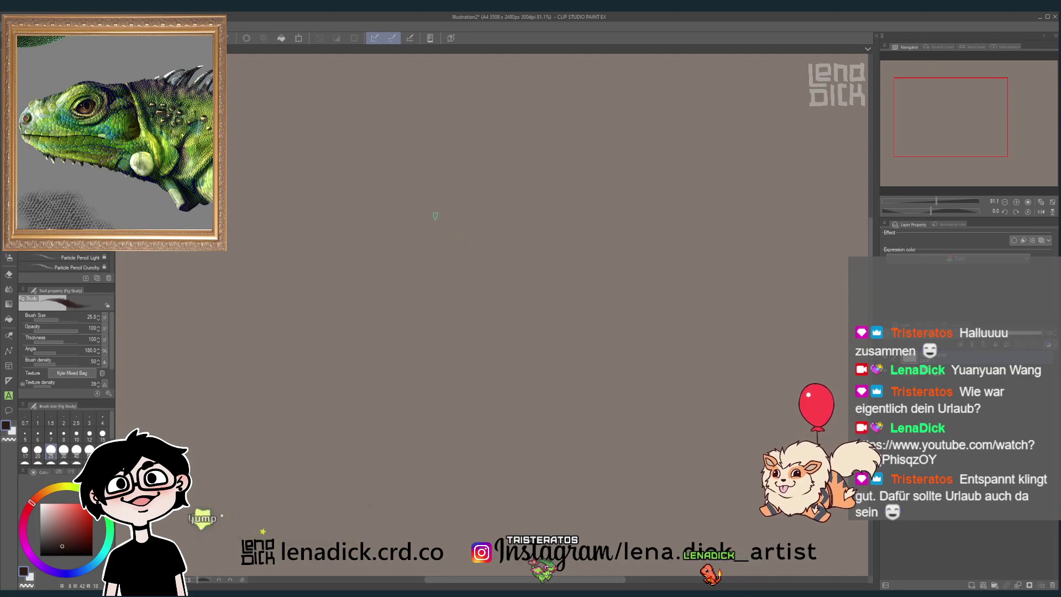
- Frame the drawing area at about 89.5% zoom around the first long curved head stroke
{"action": "left_click_drag", "start_coordinate": [411, 217], "coordinate": [492, 271]}
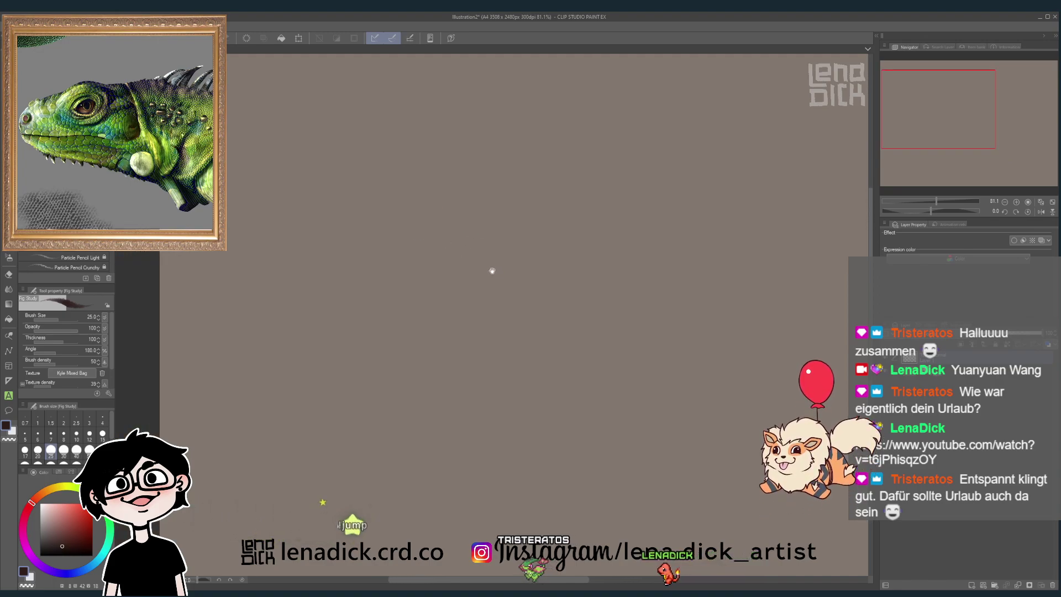
{"action": "mouse_move", "coordinate": [486, 221]}
{"action": "left_mouse_down"}
{"action": "mouse_move", "coordinate": [488, 266]}
{"action": "mouse_move", "coordinate": [475, 234]}
{"action": "left_mouse_up"}
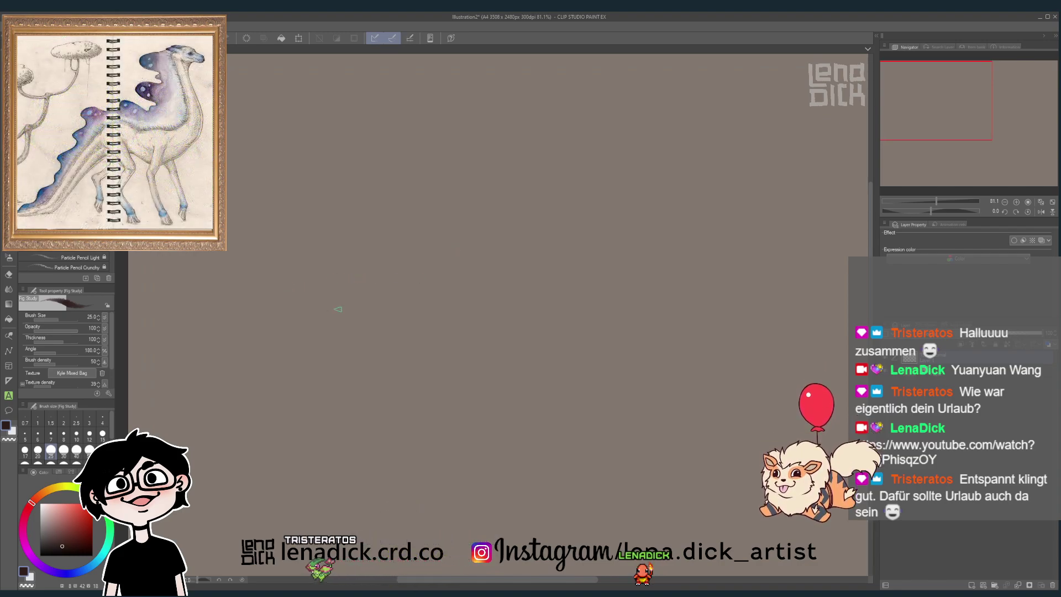
{"action": "left_click", "coordinate": [334, 309]}
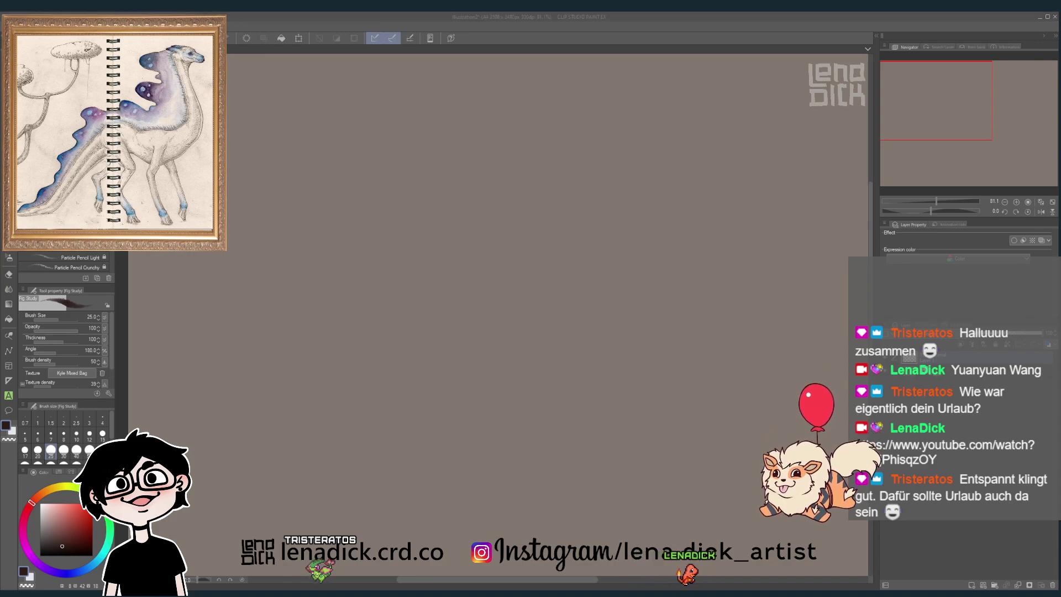
{"action": "left_click_drag", "start_coordinate": [942, 108], "coordinate": [934, 105]}
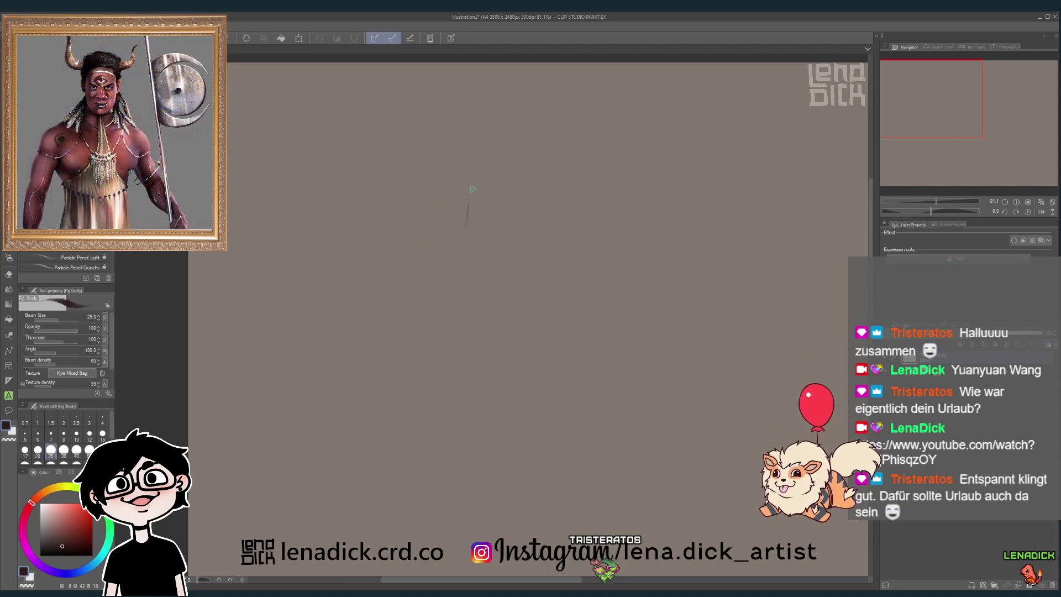
{"action": "scroll", "coordinate": [485, 196], "scroll_direction": "down", "scroll_amount": 2}
{"action": "mouse_move", "coordinate": [485, 216]}
{"action": "left_mouse_down"}
{"action": "mouse_move", "coordinate": [474, 187]}
{"action": "mouse_move", "coordinate": [436, 164]}
{"action": "mouse_move", "coordinate": [446, 167]}
{"action": "left_mouse_up"}
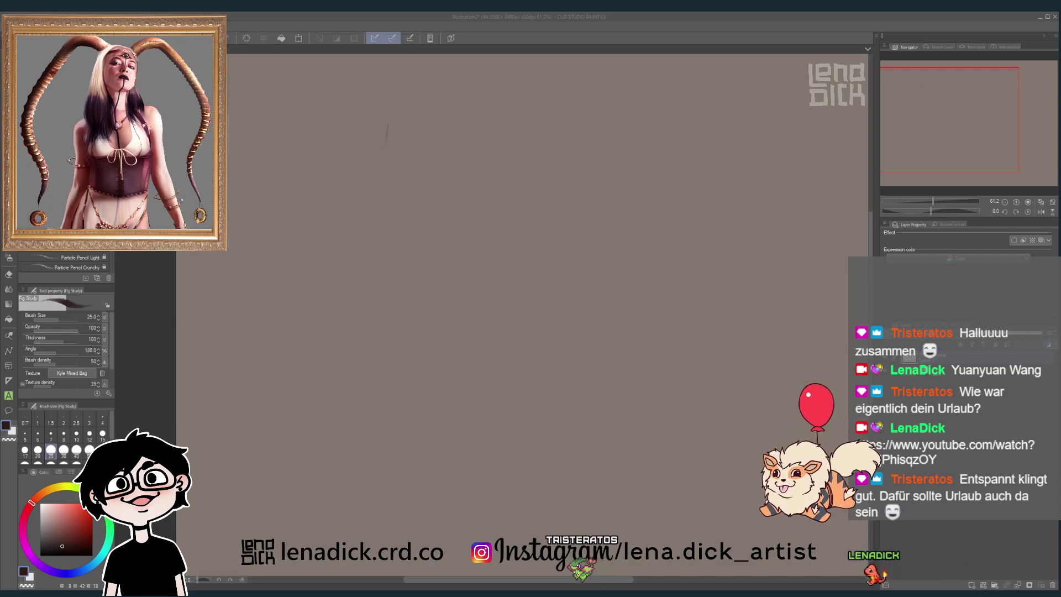
{"action": "scroll", "coordinate": [373, 283], "scroll_direction": "up", "scroll_amount": 2}
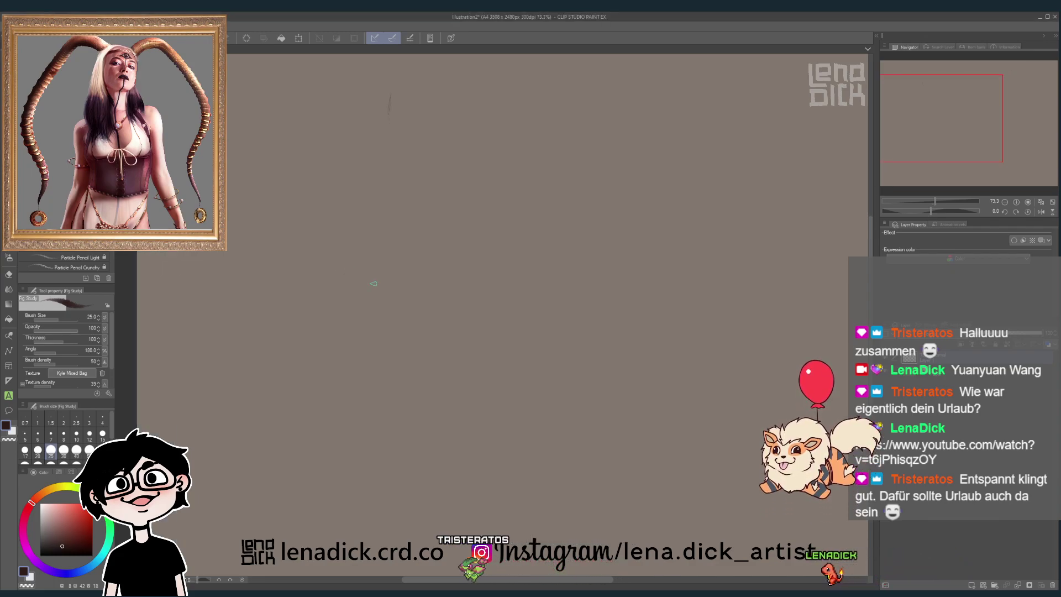
{"action": "mouse_move", "coordinate": [930, 118]}
{"action": "left_mouse_down"}
{"action": "mouse_move", "coordinate": [910, 87]}
{"action": "mouse_move", "coordinate": [919, 105]}
{"action": "mouse_move", "coordinate": [883, 97]}
{"action": "left_mouse_up"}
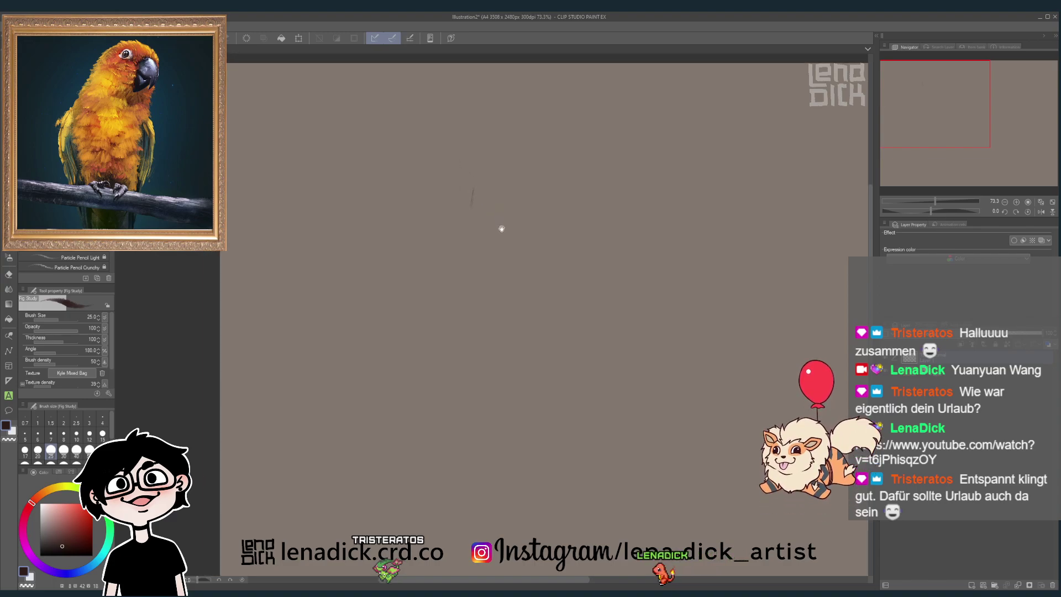
{"action": "left_click_drag", "start_coordinate": [494, 213], "coordinate": [484, 201]}
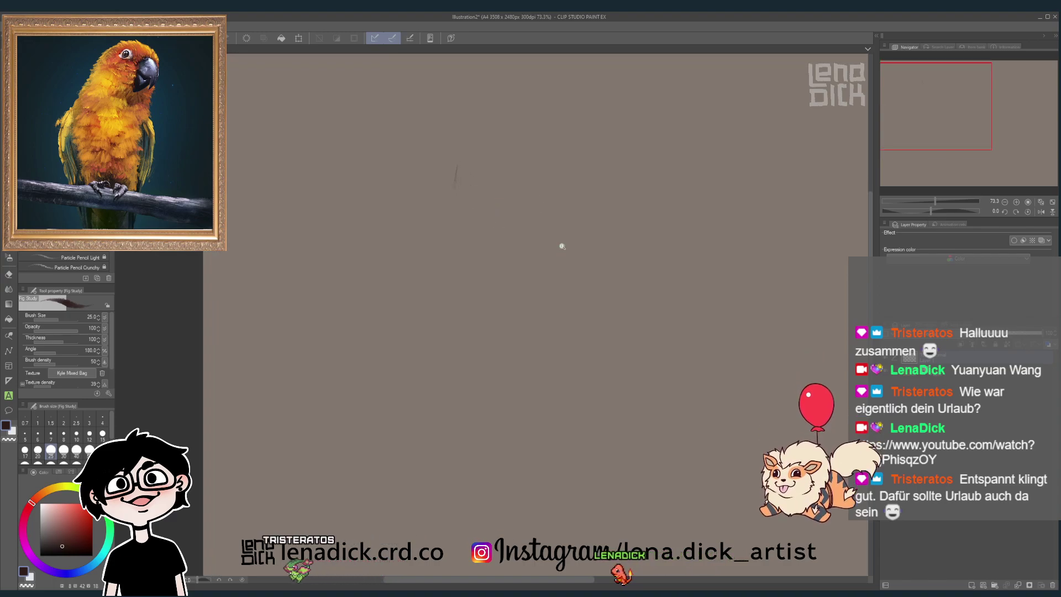
{"action": "left_click_drag", "start_coordinate": [559, 243], "coordinate": [567, 243]}
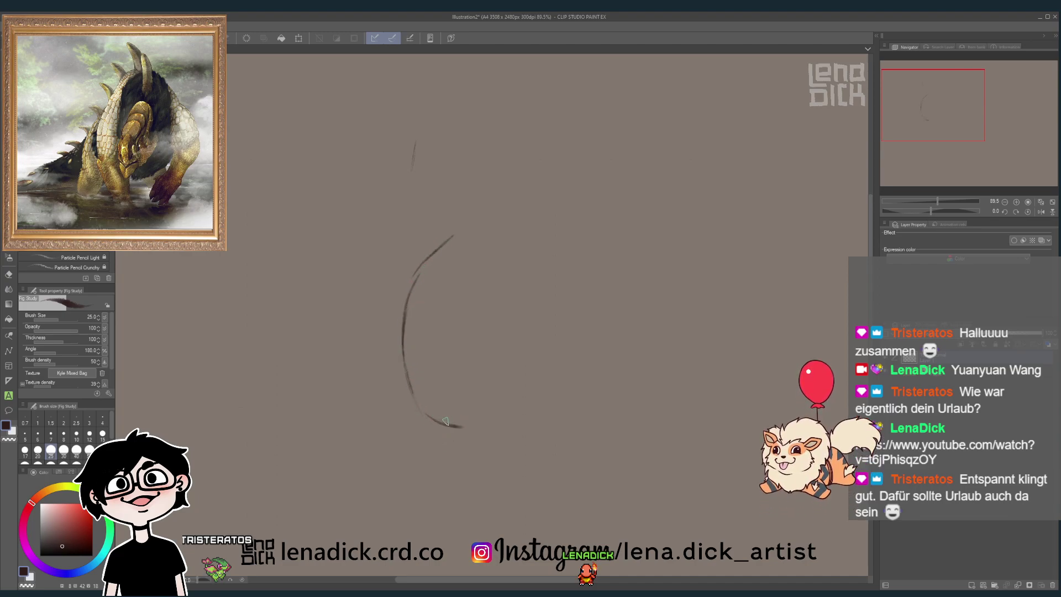
- Draw the long bottom jaw curve, the right-side curve and upper-left strokes of the head
{"action": "mouse_move", "coordinate": [440, 421]}
{"action": "left_mouse_down"}
{"action": "mouse_move", "coordinate": [540, 414]}
{"action": "mouse_move", "coordinate": [598, 385]}
{"action": "mouse_move", "coordinate": [635, 396]}
{"action": "mouse_move", "coordinate": [557, 406]}
{"action": "mouse_move", "coordinate": [684, 410]}
{"action": "left_mouse_up"}
{"action": "left_click_drag", "start_coordinate": [696, 402], "coordinate": [630, 276]}
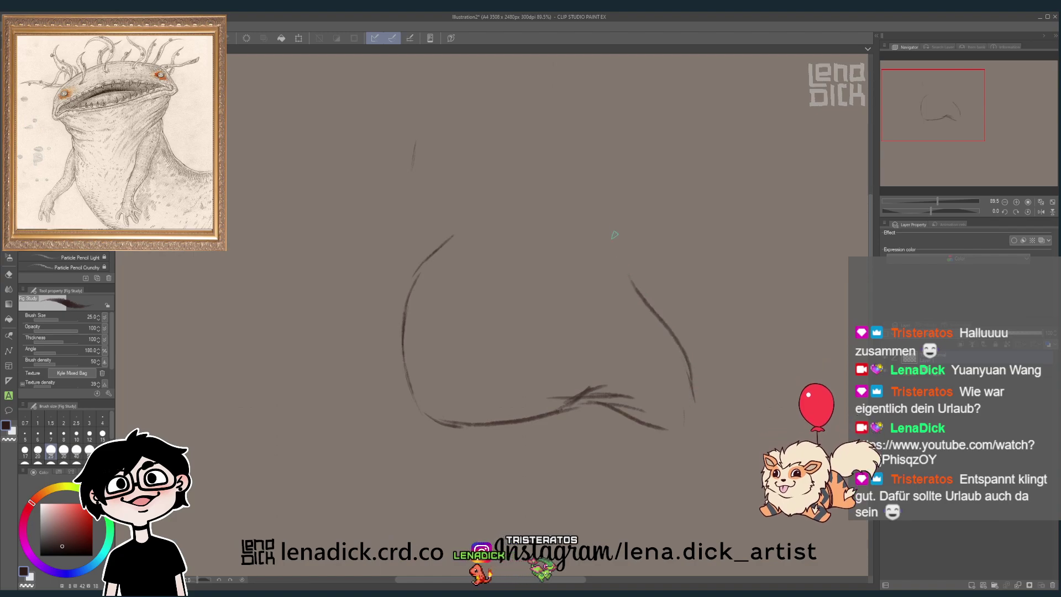
{"action": "left_click_drag", "start_coordinate": [610, 209], "coordinate": [624, 257]}
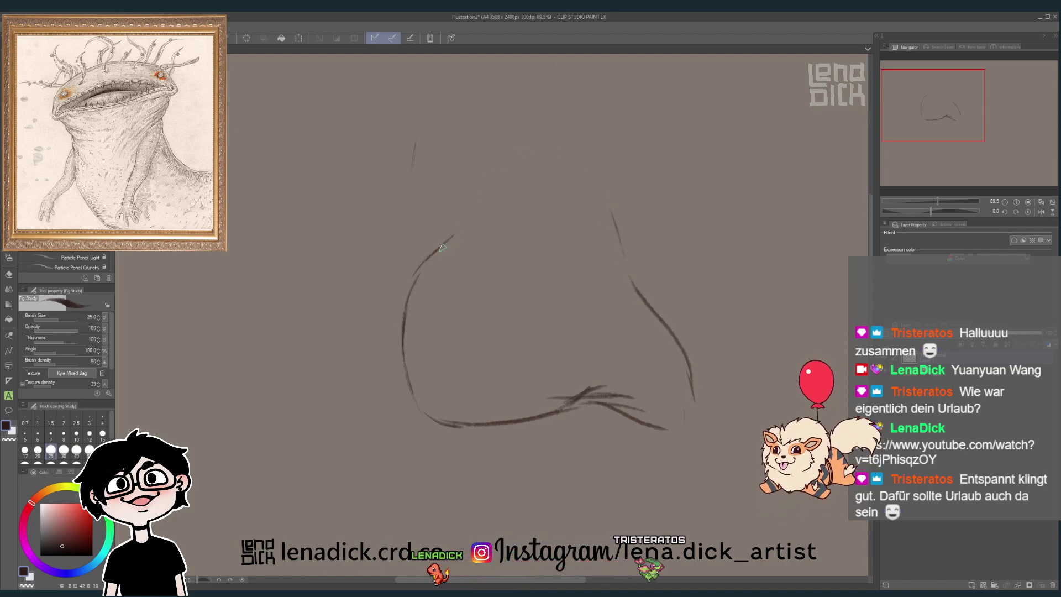
{"action": "left_click_drag", "start_coordinate": [389, 279], "coordinate": [436, 248]}
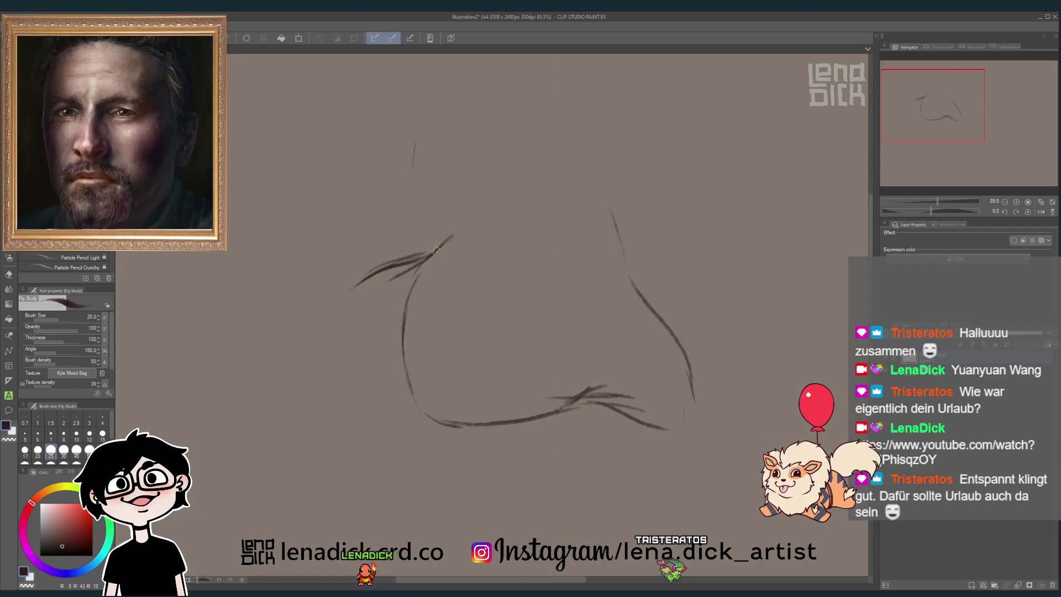
{"action": "key", "text": "e"}
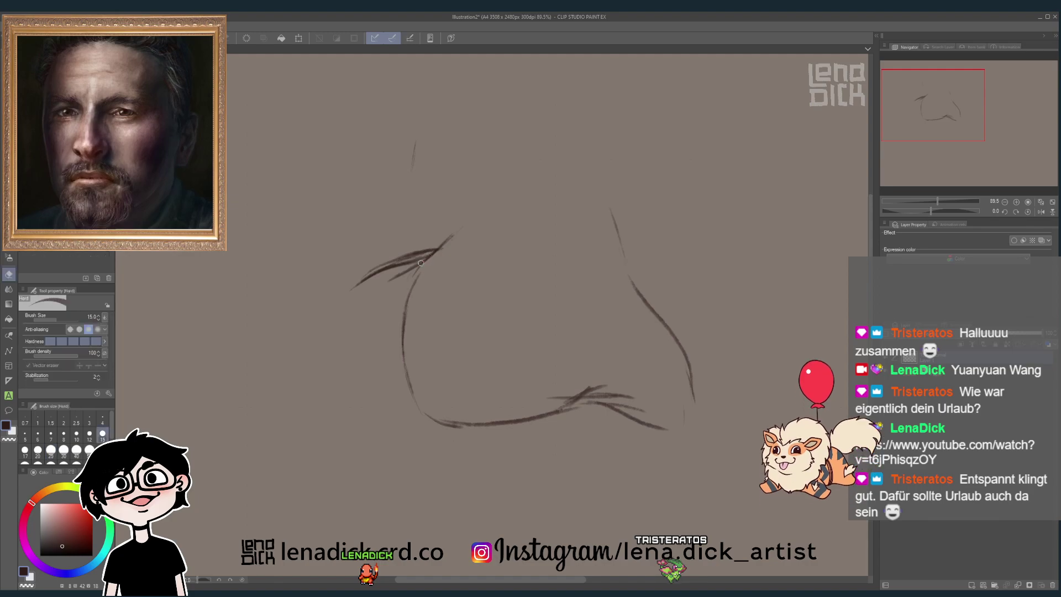
{"action": "key", "text": "p"}
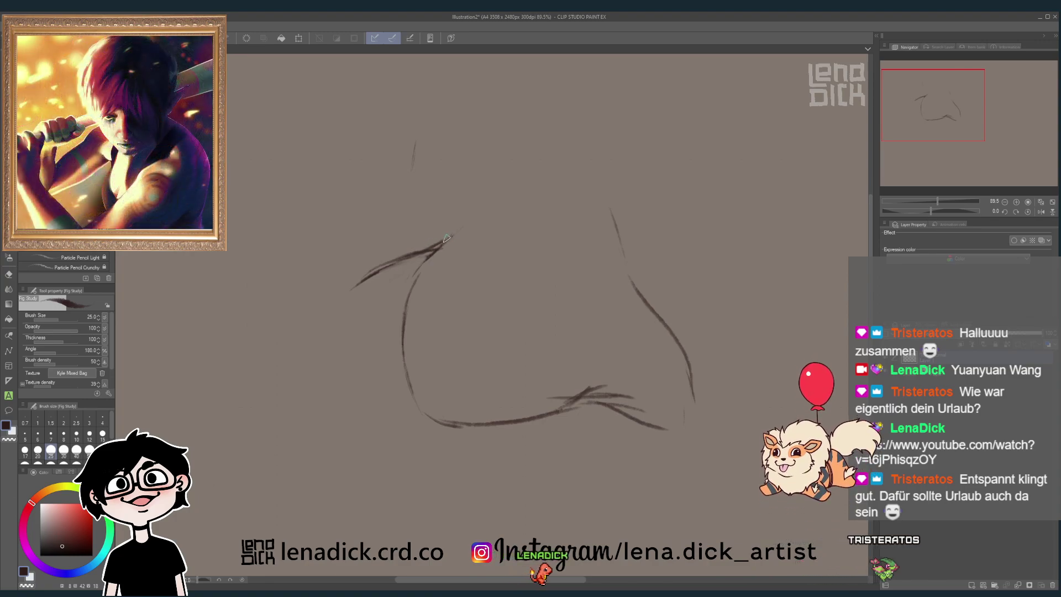
{"action": "left_click_drag", "start_coordinate": [439, 246], "coordinate": [484, 214]}
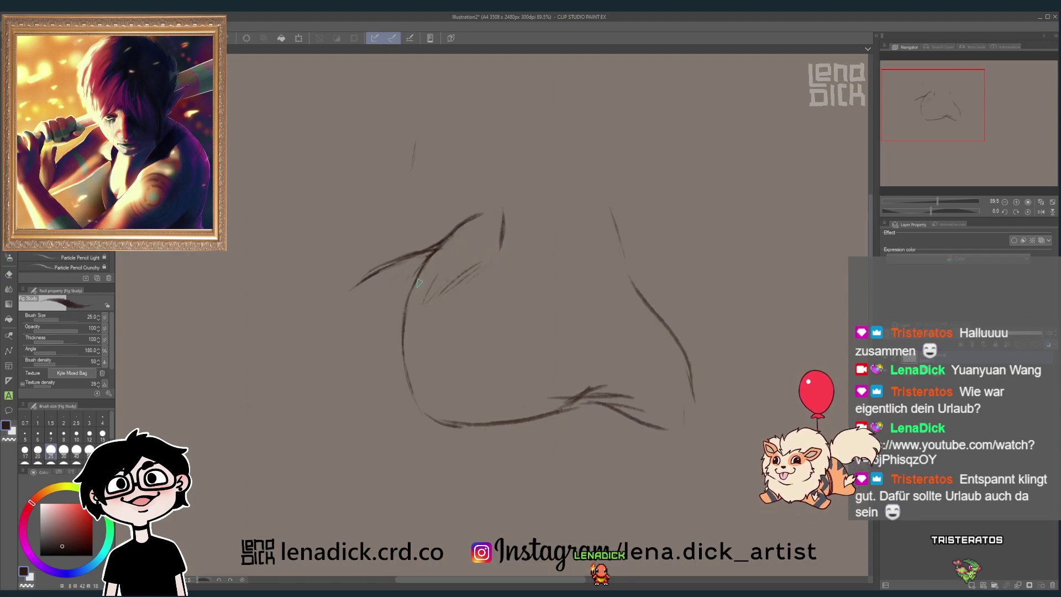
{"action": "mouse_move", "coordinate": [383, 294]}
{"action": "left_mouse_down"}
{"action": "mouse_move", "coordinate": [389, 317]}
{"action": "mouse_move", "coordinate": [384, 299]}
{"action": "mouse_move", "coordinate": [386, 311]}
{"action": "mouse_move", "coordinate": [406, 304]}
{"action": "mouse_move", "coordinate": [396, 314]}
{"action": "mouse_move", "coordinate": [383, 283]}
{"action": "mouse_move", "coordinate": [392, 315]}
{"action": "mouse_move", "coordinate": [384, 270]}
{"action": "mouse_move", "coordinate": [390, 314]}
{"action": "mouse_move", "coordinate": [356, 281]}
{"action": "left_mouse_up"}
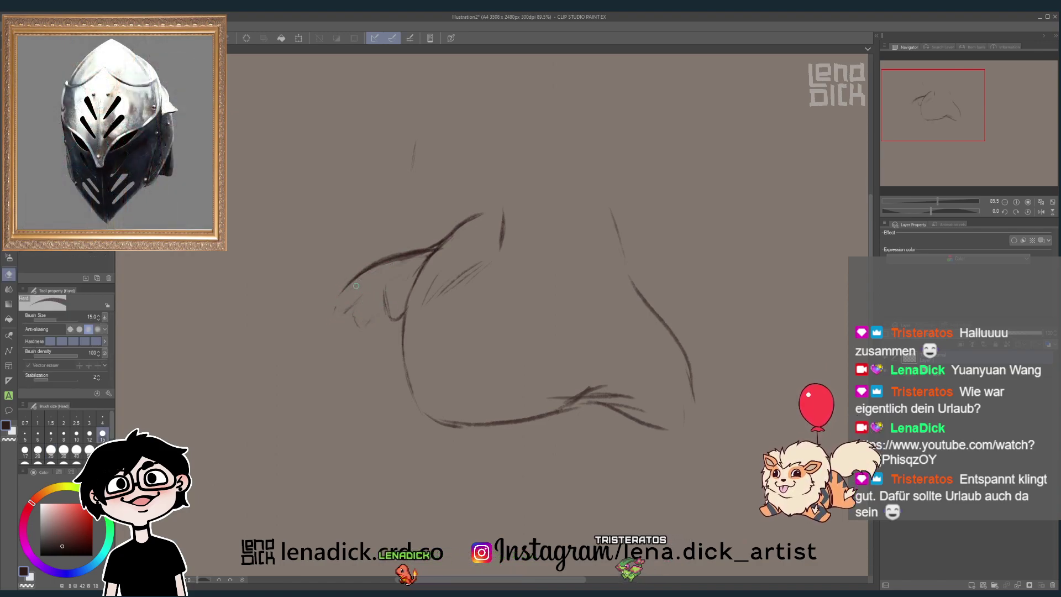
{"action": "key", "text": "p"}
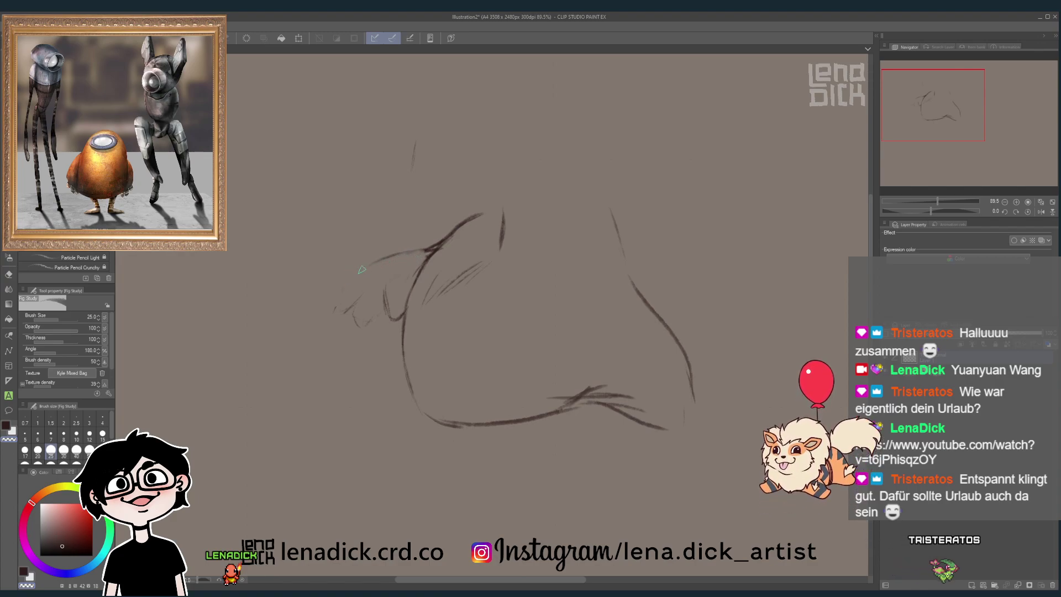
{"action": "left_click_drag", "start_coordinate": [353, 274], "coordinate": [386, 255]}
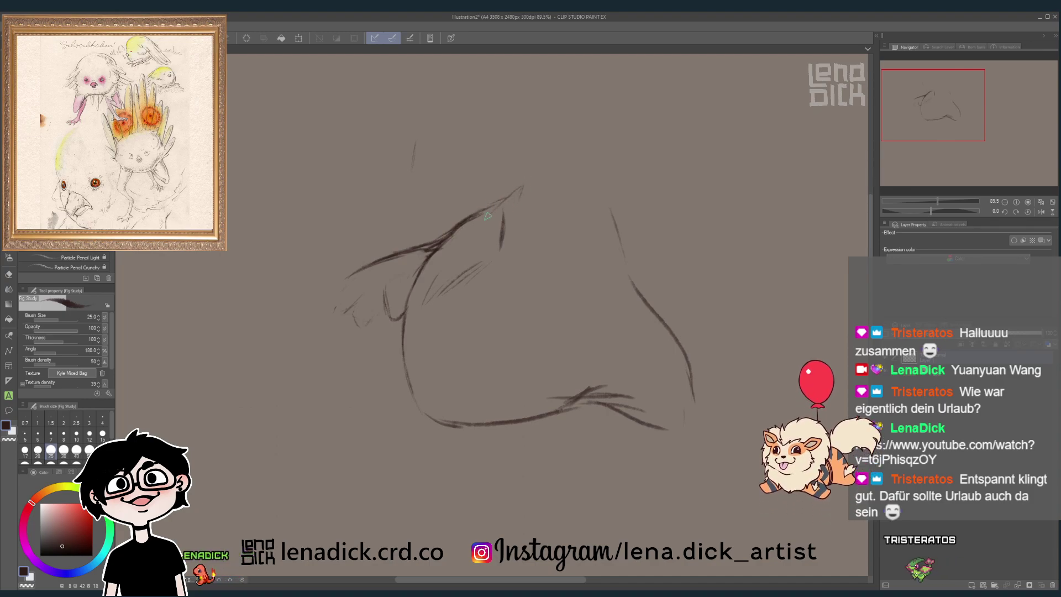
{"action": "mouse_move", "coordinate": [476, 216]}
{"action": "left_mouse_down"}
{"action": "mouse_move", "coordinate": [531, 180]}
{"action": "mouse_move", "coordinate": [521, 236]}
{"action": "left_mouse_up"}
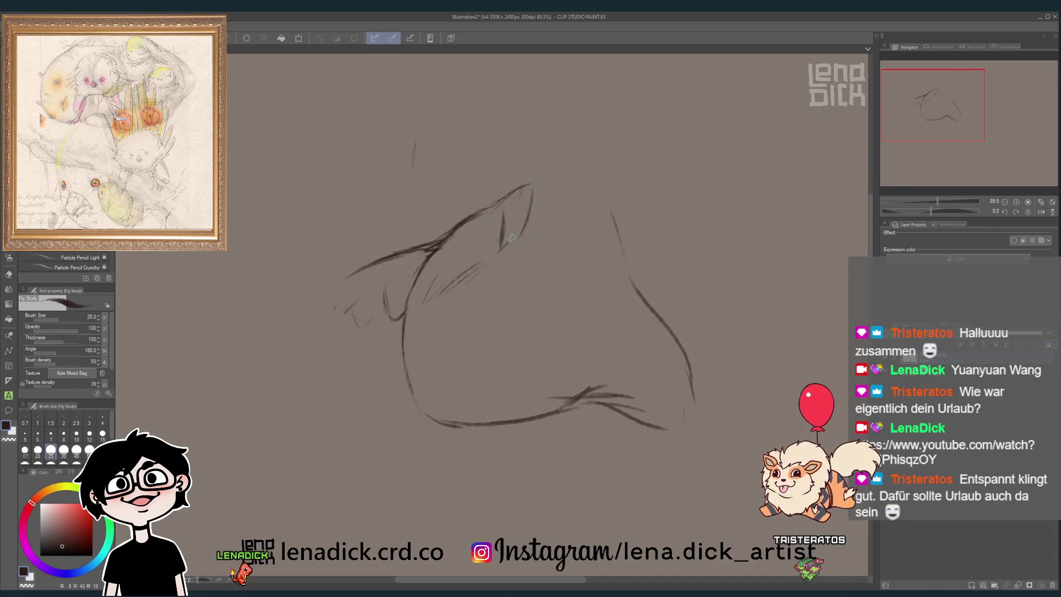
{"action": "left_click_drag", "start_coordinate": [479, 268], "coordinate": [432, 314]}
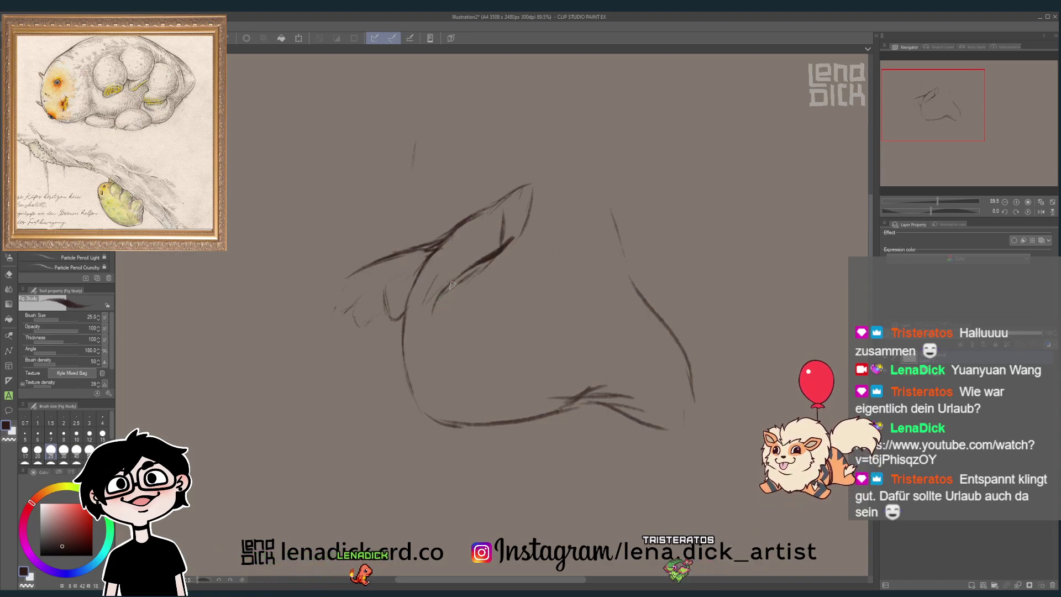
{"action": "key", "text": "e"}
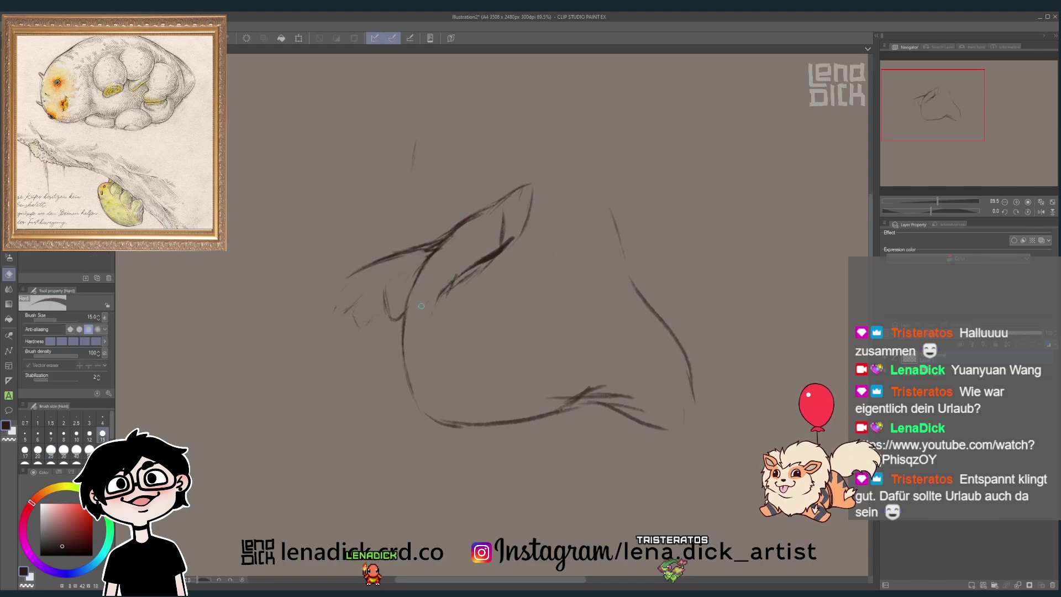
{"action": "mouse_move", "coordinate": [434, 255]}
{"action": "left_mouse_down"}
{"action": "mouse_move", "coordinate": [415, 282]}
{"action": "mouse_move", "coordinate": [433, 316]}
{"action": "left_mouse_up"}
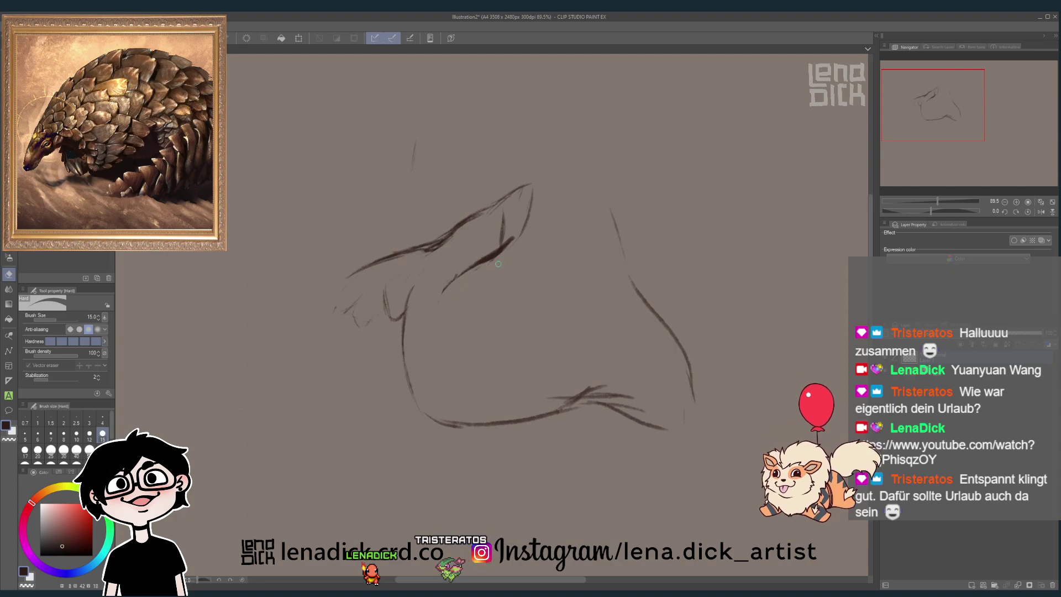
{"action": "key", "text": "p"}
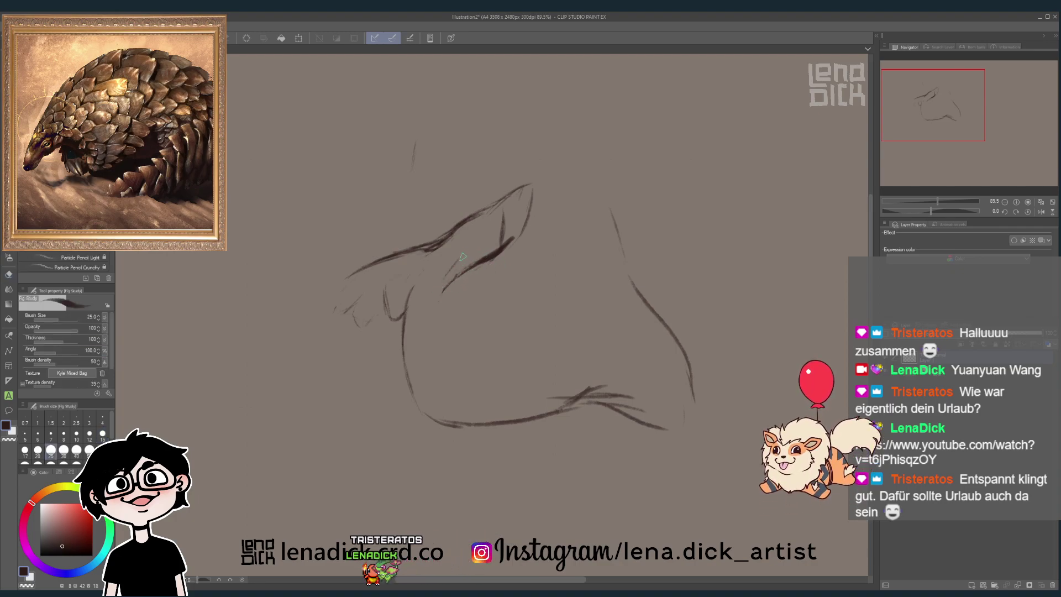
{"action": "key", "text": "e"}
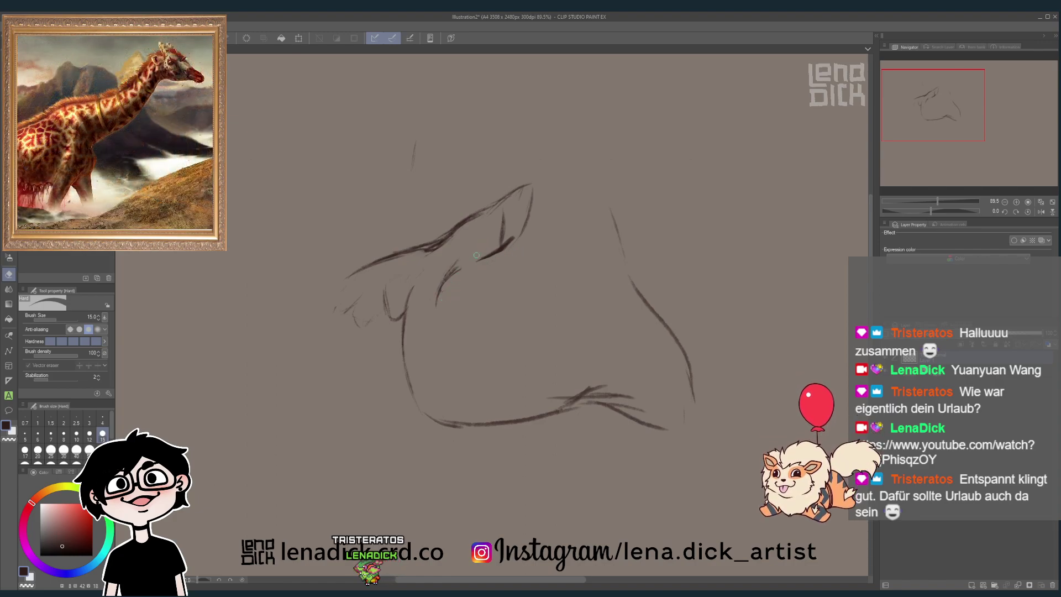
{"action": "key", "text": "p"}
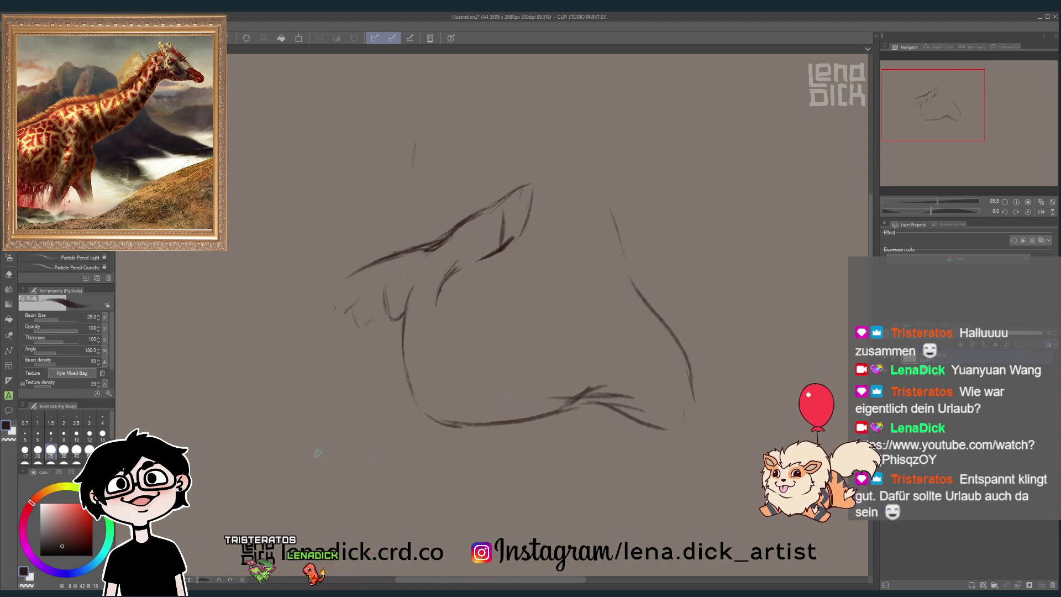
- Sketch the mouth strokes, then erase the muzzle's front line down to the chin
{"action": "left_click_drag", "start_coordinate": [336, 418], "coordinate": [376, 409]}
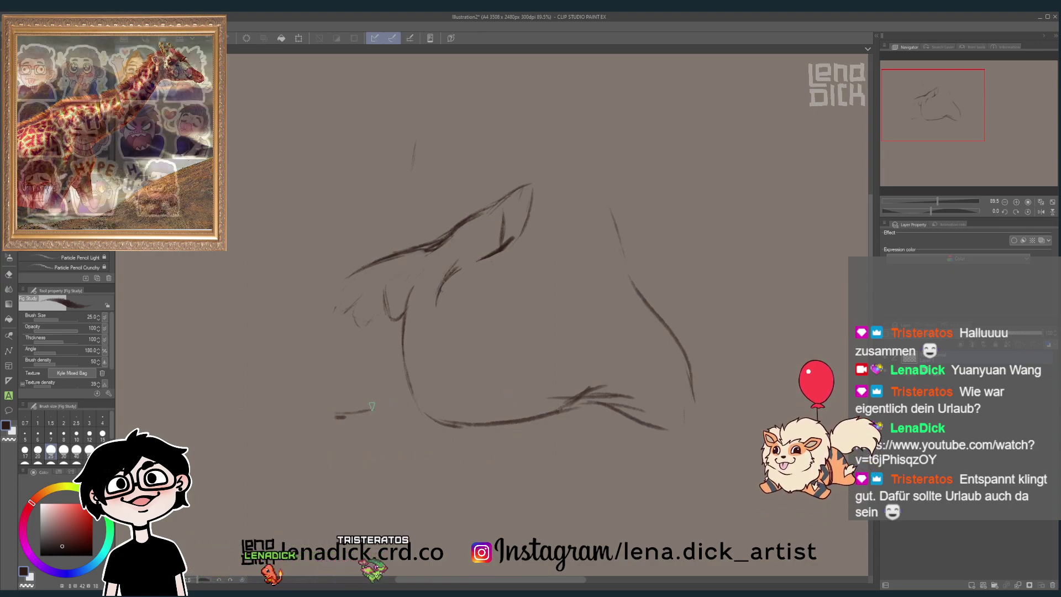
{"action": "left_click_drag", "start_coordinate": [535, 347], "coordinate": [463, 365]}
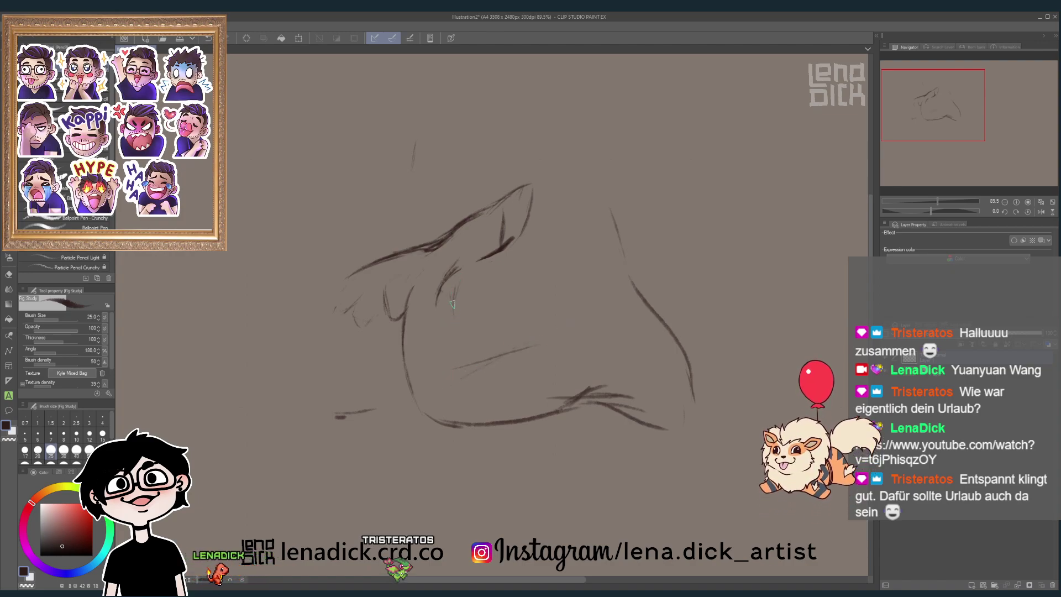
{"action": "key", "text": "e"}
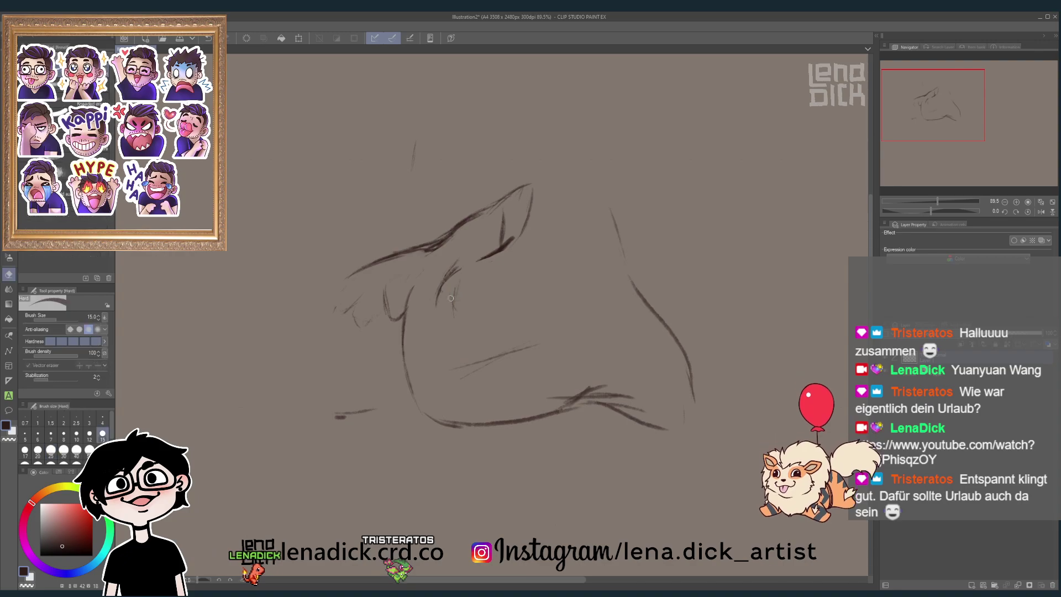
{"action": "key", "text": "p"}
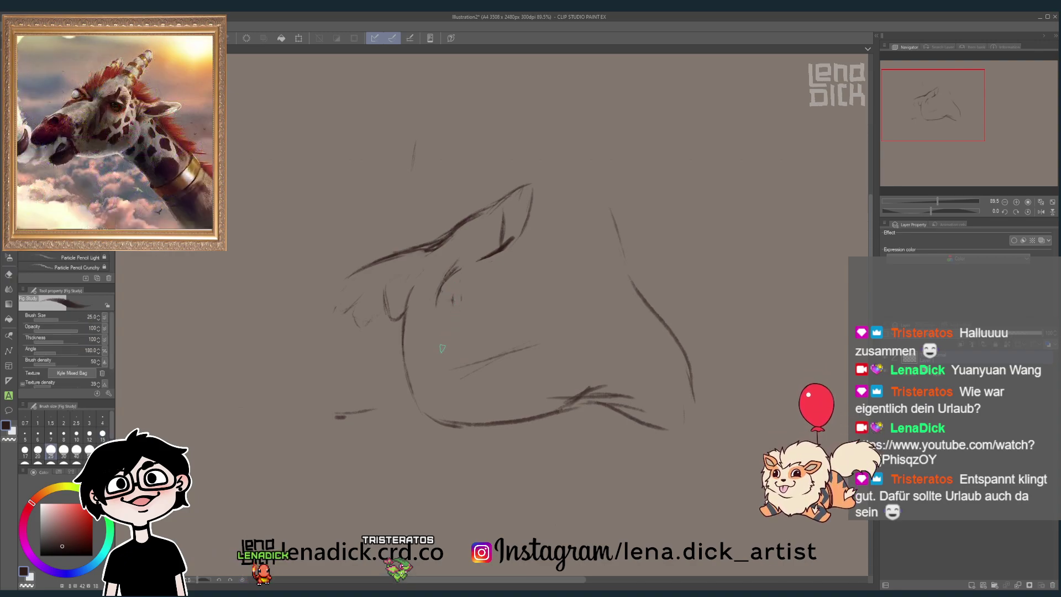
{"action": "left_click_drag", "start_coordinate": [448, 362], "coordinate": [444, 381]}
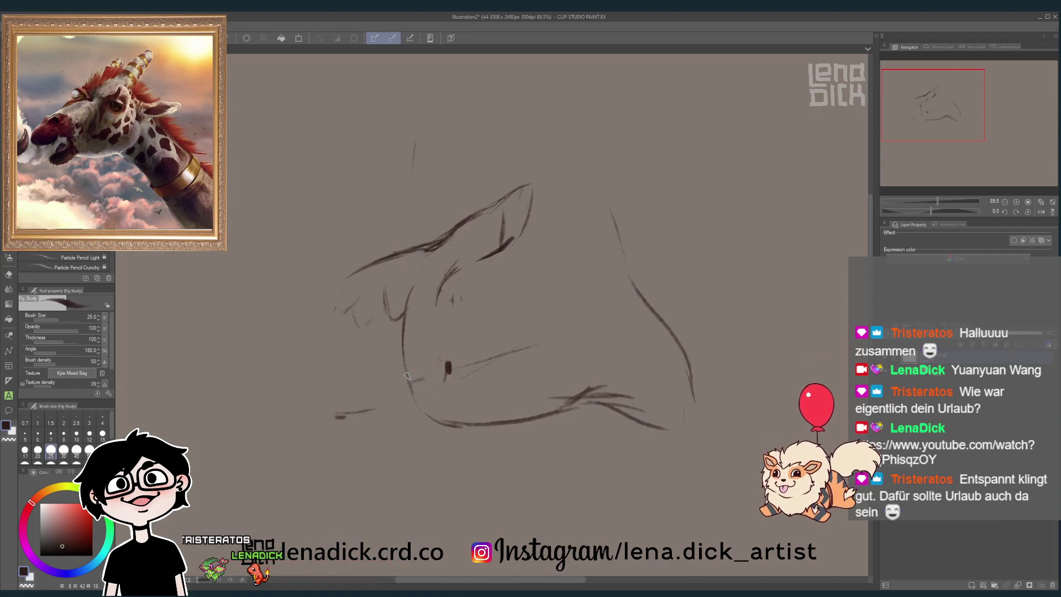
{"action": "key", "text": "e"}
{"action": "mouse_move", "coordinate": [403, 338]}
{"action": "left_mouse_down"}
{"action": "mouse_move", "coordinate": [418, 403]}
{"action": "mouse_move", "coordinate": [446, 425]}
{"action": "mouse_move", "coordinate": [470, 425]}
{"action": "left_mouse_up"}
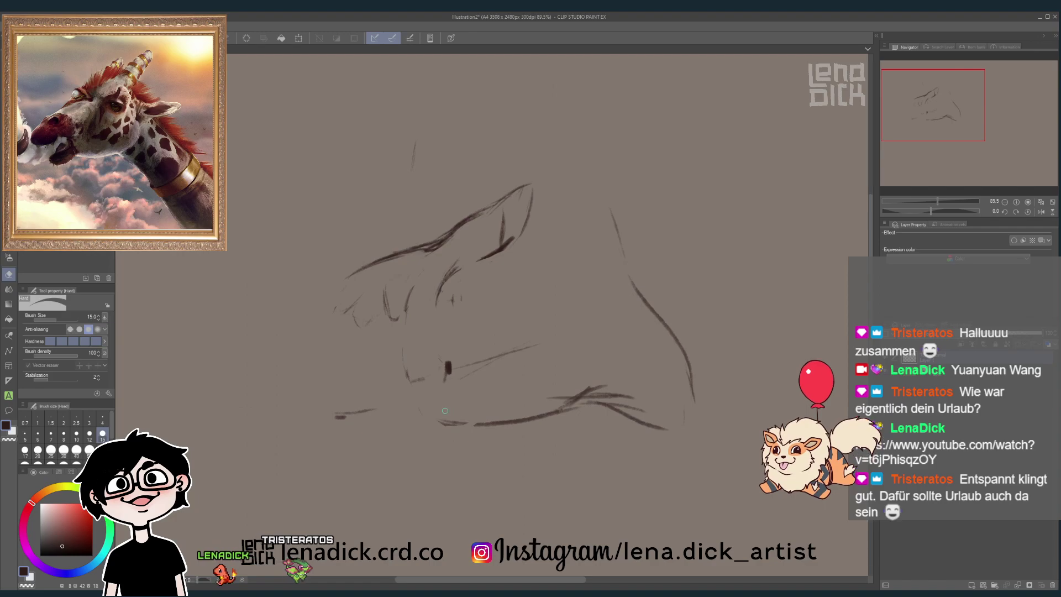
{"action": "key", "text": "p"}
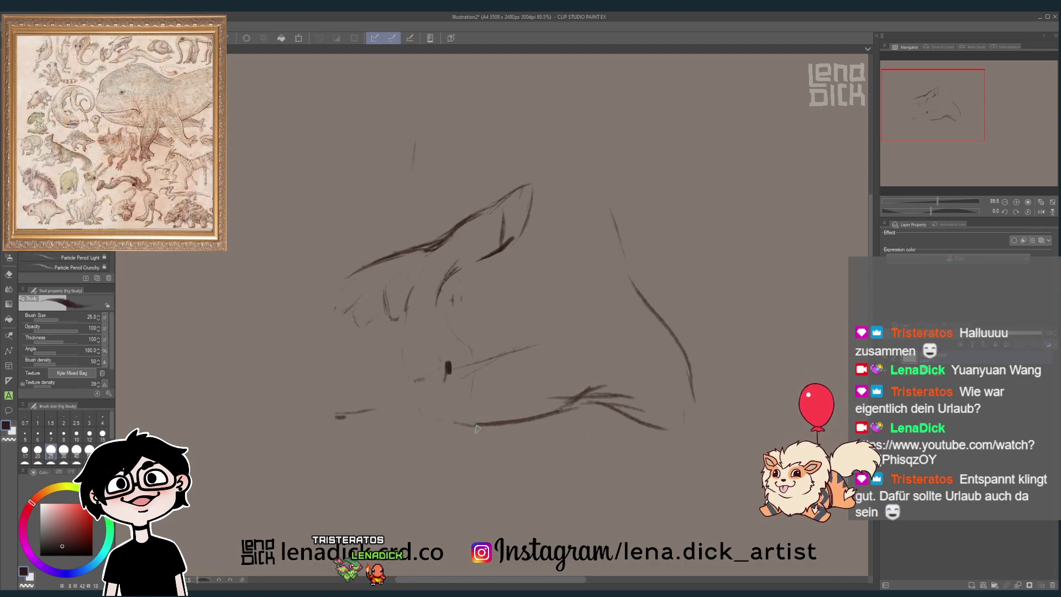
- Draw a darker jaw line and new muzzle strokes, then shift the view left
{"action": "left_click_drag", "start_coordinate": [389, 423], "coordinate": [505, 427]}
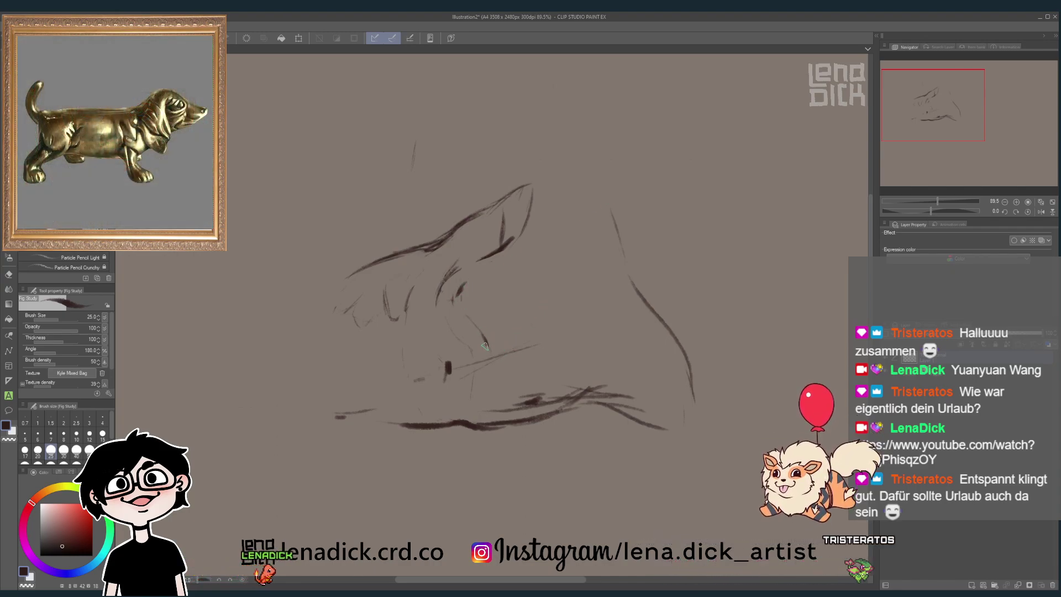
{"action": "left_click_drag", "start_coordinate": [484, 346], "coordinate": [490, 378]}
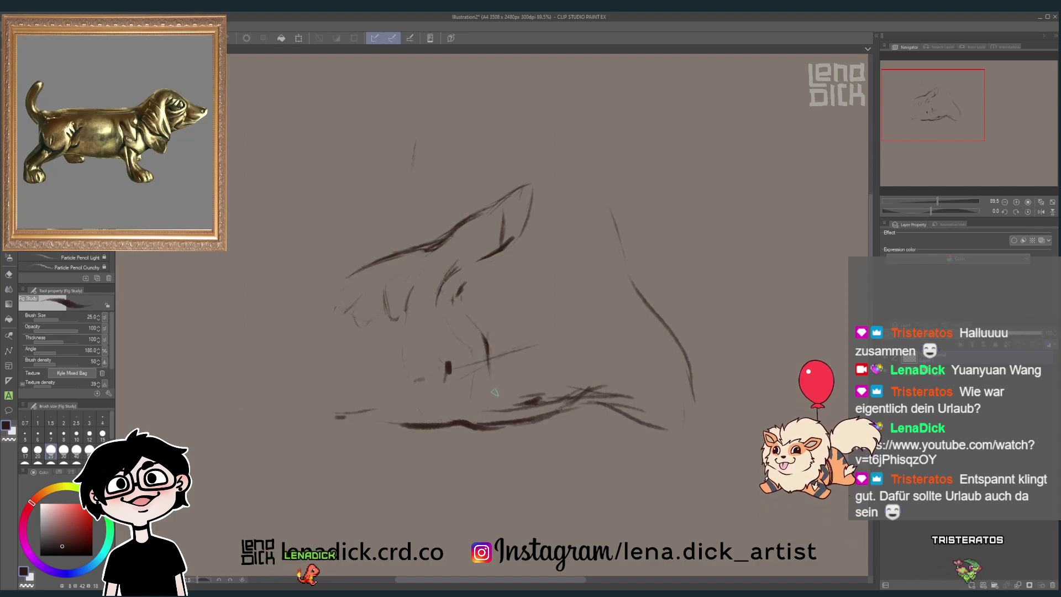
{"action": "mouse_move", "coordinate": [471, 320]}
{"action": "left_mouse_down"}
{"action": "mouse_move", "coordinate": [490, 380]}
{"action": "mouse_move", "coordinate": [505, 350]}
{"action": "left_mouse_up"}
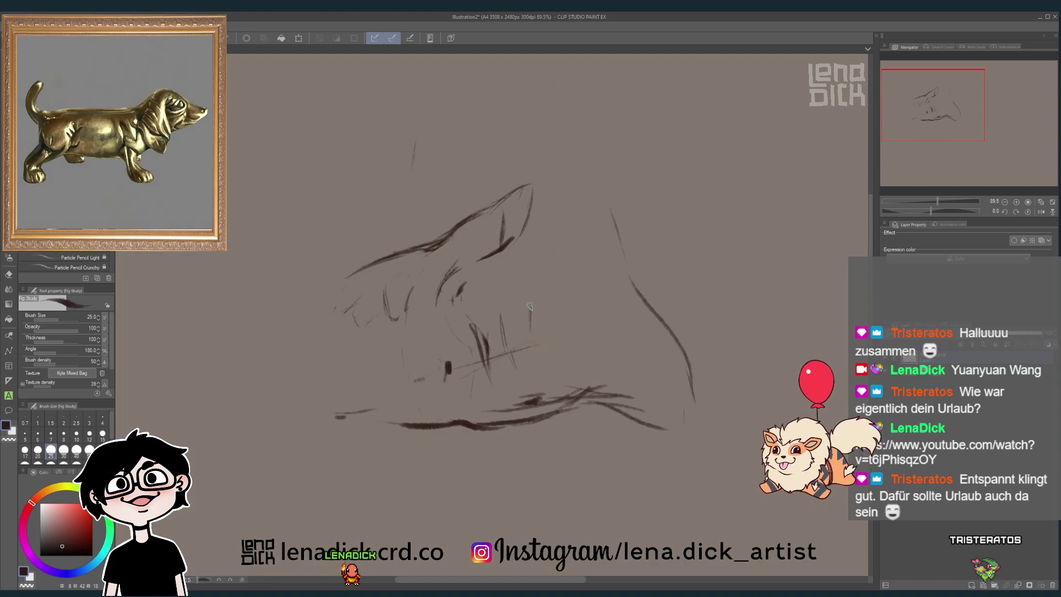
{"action": "left_click_drag", "start_coordinate": [529, 306], "coordinate": [531, 332]}
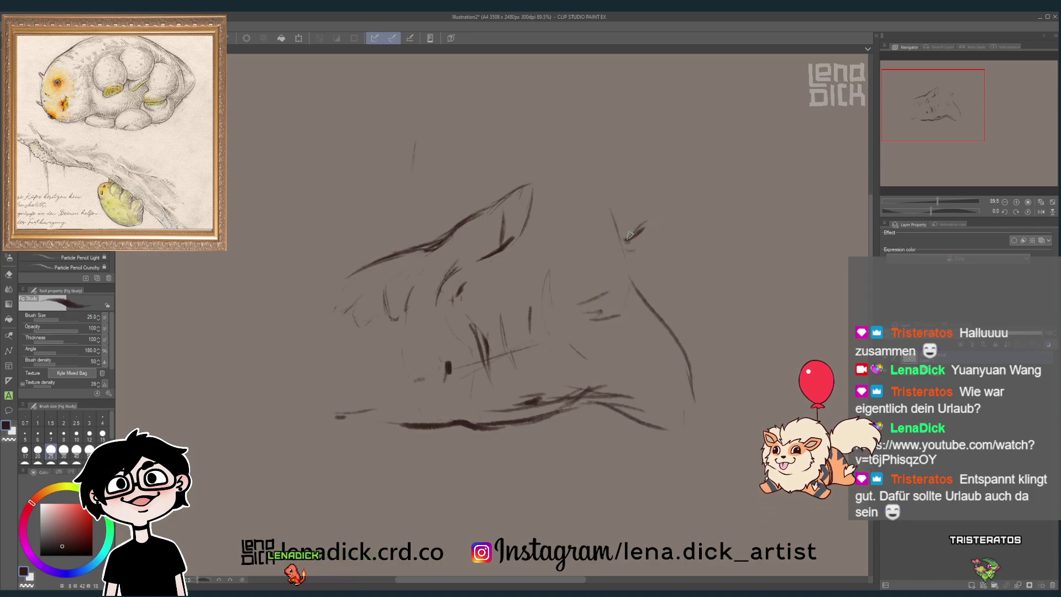
{"action": "left_click_drag", "start_coordinate": [681, 210], "coordinate": [627, 205]}
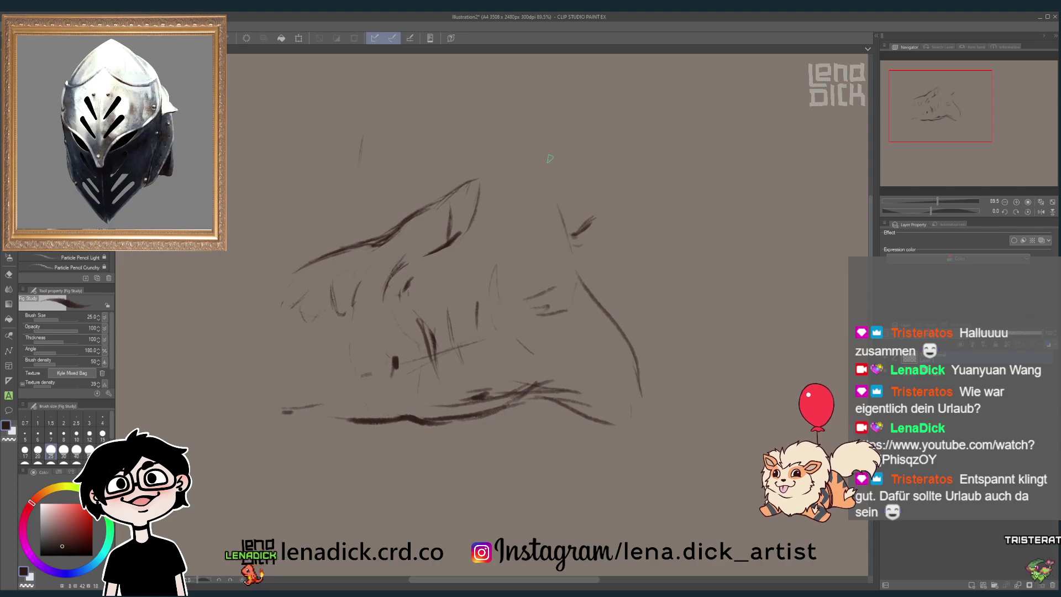
{"action": "left_click_drag", "start_coordinate": [544, 157], "coordinate": [528, 164]}
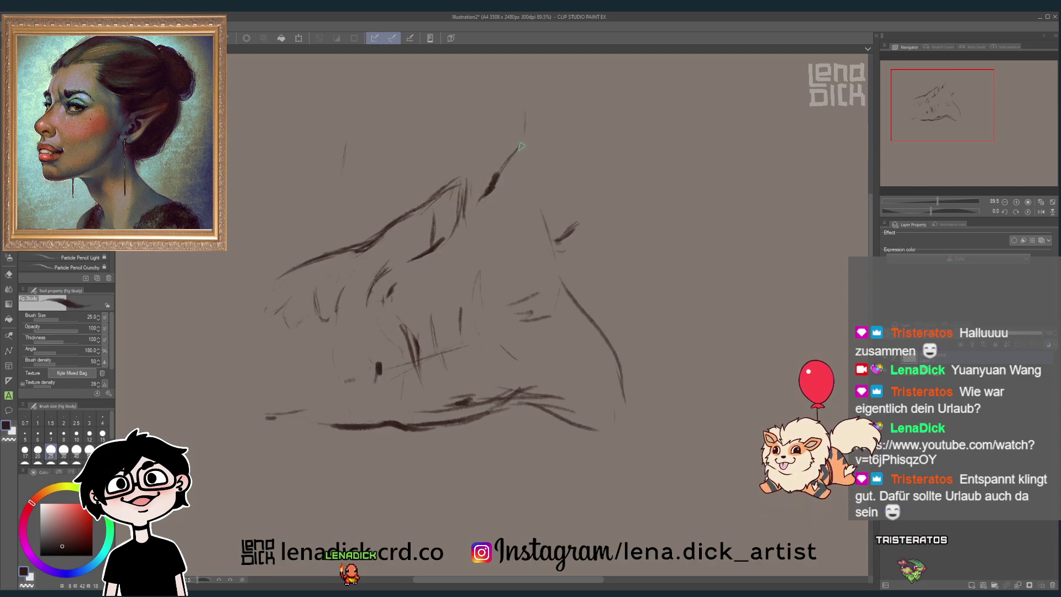
- Extend the head line up into an ear and run the right contour down to a larger eye mark
{"action": "left_click_drag", "start_coordinate": [522, 139], "coordinate": [529, 93]}
{"action": "left_click_drag", "start_coordinate": [527, 135], "coordinate": [551, 194]}
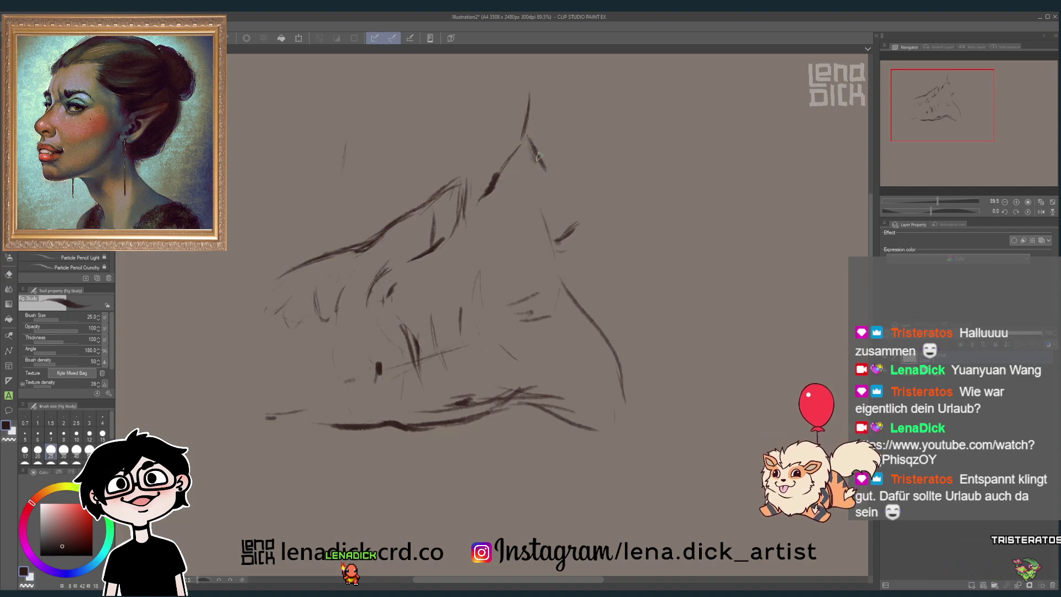
{"action": "mouse_move", "coordinate": [537, 157]}
{"action": "left_mouse_down"}
{"action": "mouse_move", "coordinate": [546, 225]}
{"action": "mouse_move", "coordinate": [546, 181]}
{"action": "mouse_move", "coordinate": [546, 228]}
{"action": "mouse_move", "coordinate": [525, 268]}
{"action": "left_mouse_up"}
{"action": "left_click_drag", "start_coordinate": [526, 273], "coordinate": [525, 280]}
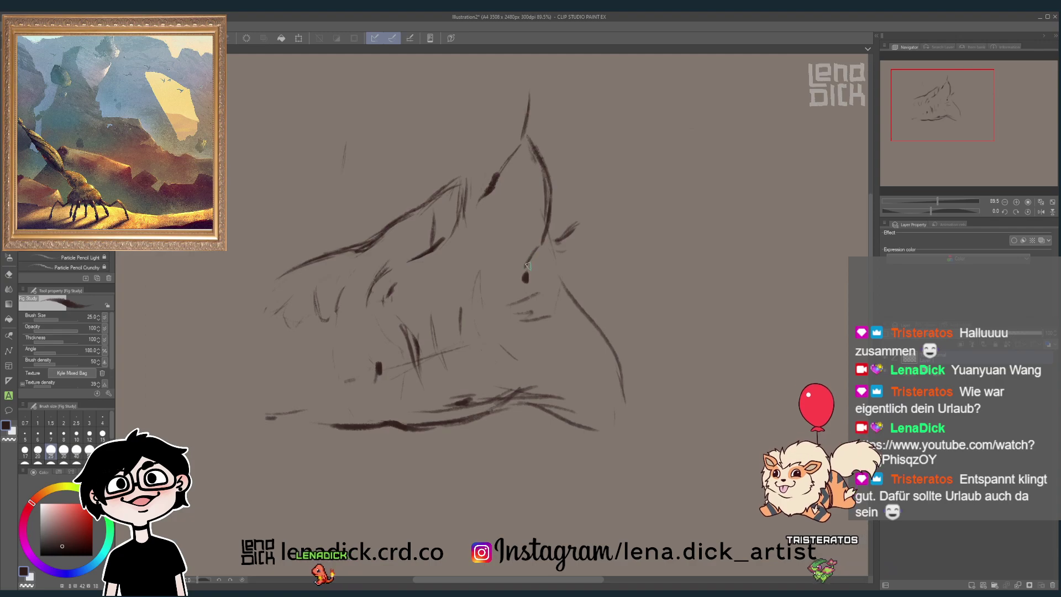
{"action": "left_click_drag", "start_coordinate": [521, 199], "coordinate": [522, 253]}
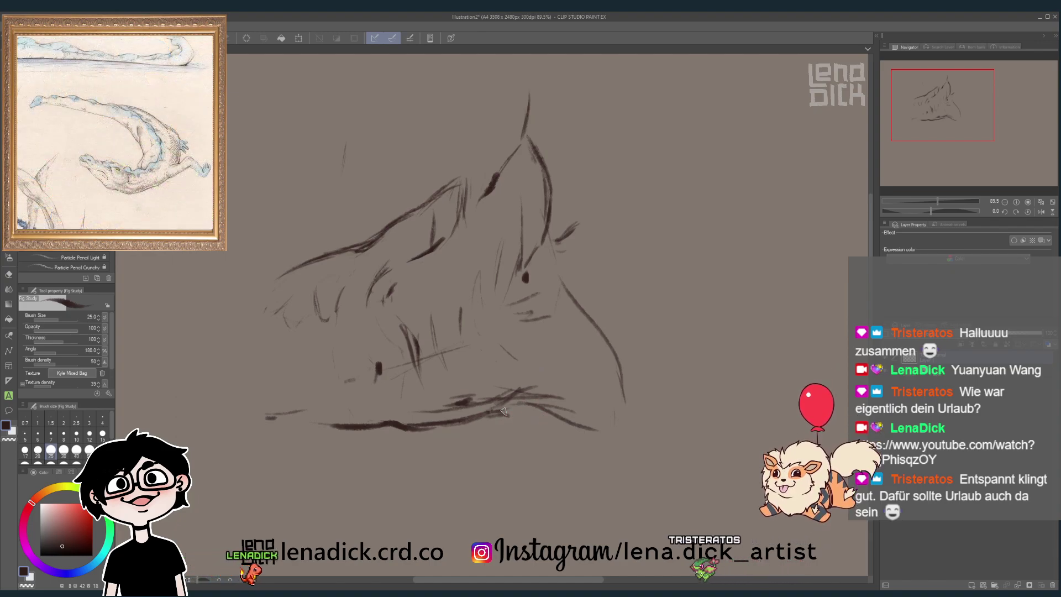
- Add darker strokes along the jaw and thicken the right-hand contour
{"action": "left_click_drag", "start_coordinate": [504, 411], "coordinate": [620, 483]}
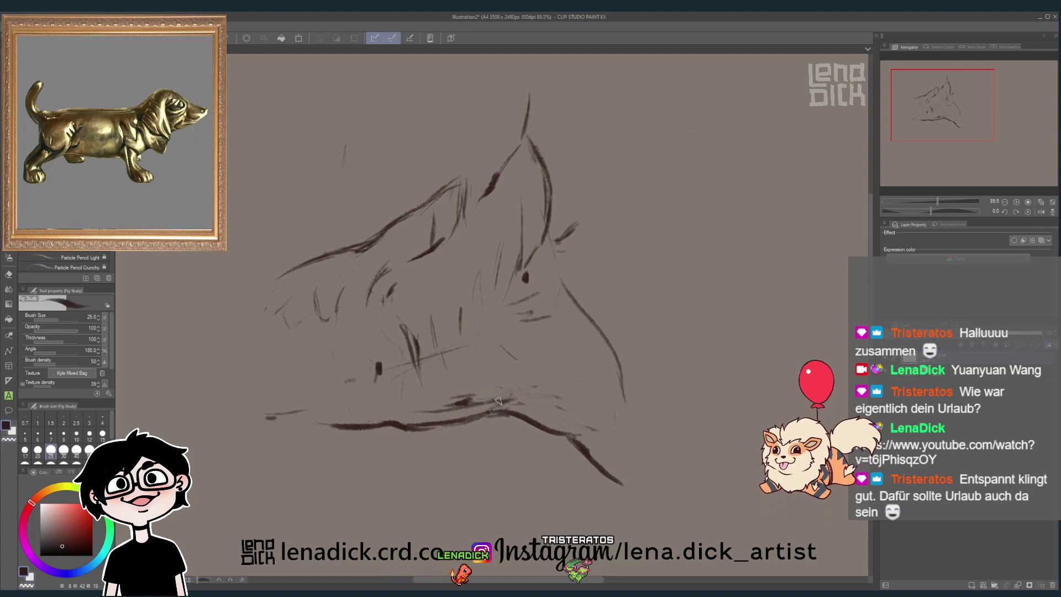
{"action": "left_click_drag", "start_coordinate": [497, 400], "coordinate": [520, 399]}
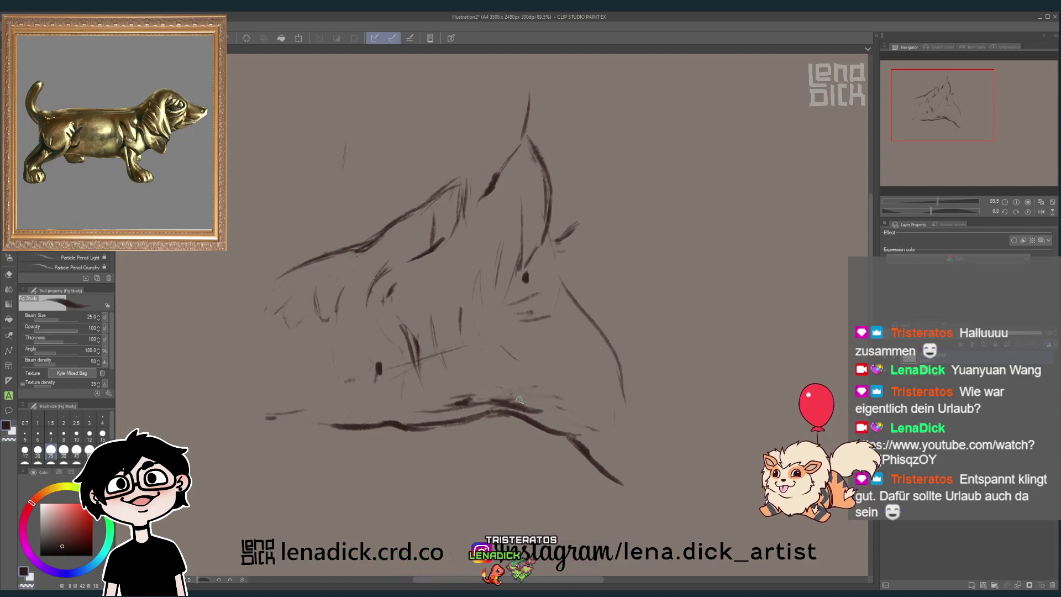
{"action": "mouse_move", "coordinate": [576, 417]}
{"action": "left_mouse_down"}
{"action": "mouse_move", "coordinate": [629, 434]}
{"action": "mouse_move", "coordinate": [671, 472]}
{"action": "left_mouse_up"}
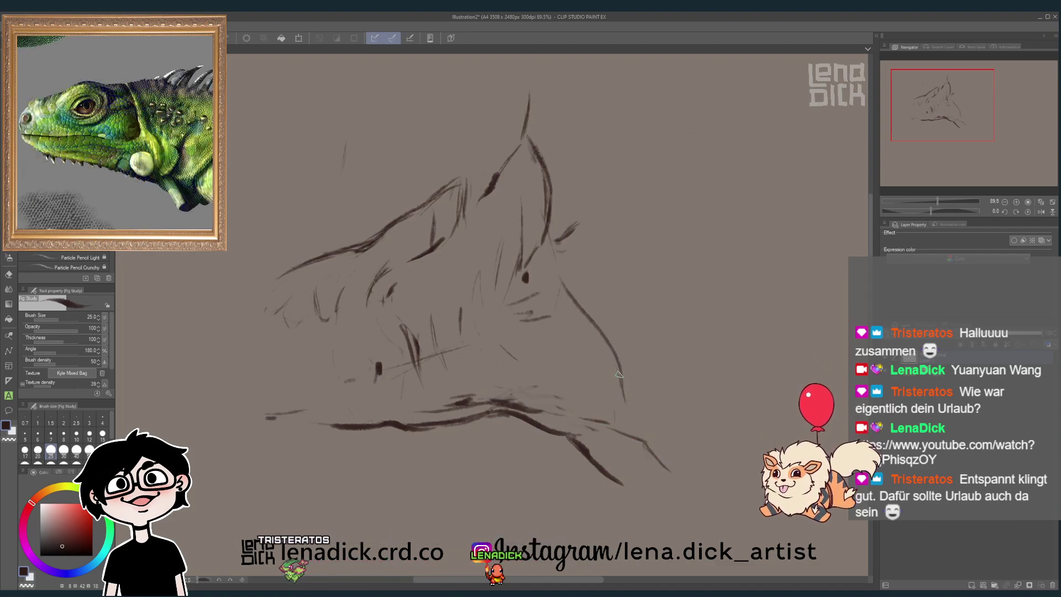
{"action": "left_click_drag", "start_coordinate": [619, 375], "coordinate": [626, 398]}
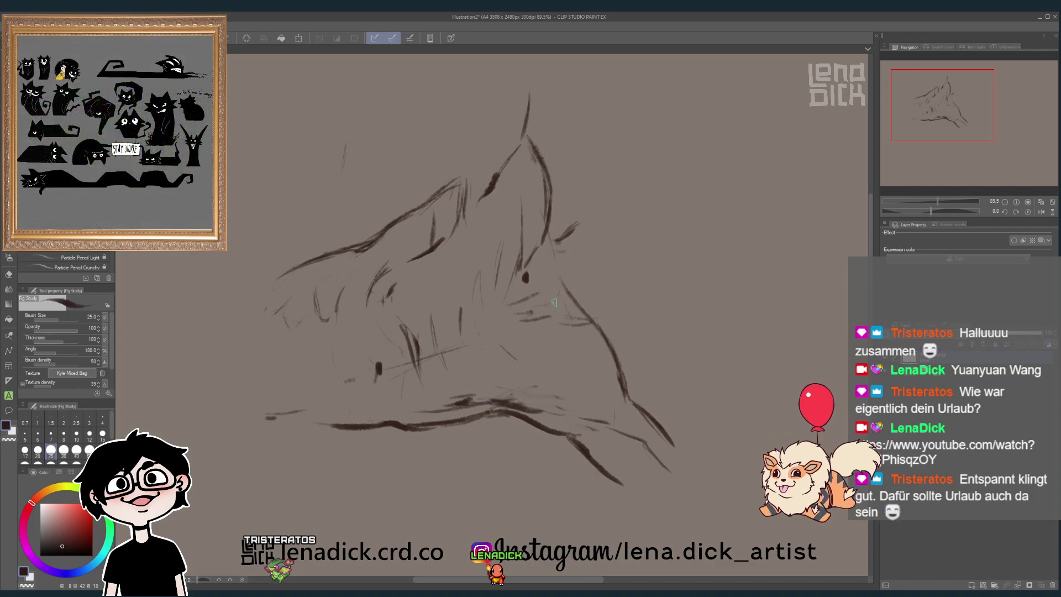
- Redraw the muzzle front, erase the old diagonal muzzle line, and strengthen the ear's outer edge
{"action": "mouse_move", "coordinate": [564, 301]}
{"action": "left_mouse_down"}
{"action": "mouse_move", "coordinate": [600, 297]}
{"action": "mouse_move", "coordinate": [588, 297]}
{"action": "mouse_move", "coordinate": [594, 329]}
{"action": "mouse_move", "coordinate": [558, 296]}
{"action": "mouse_move", "coordinate": [601, 298]}
{"action": "left_mouse_up"}
{"action": "key", "text": "c"}
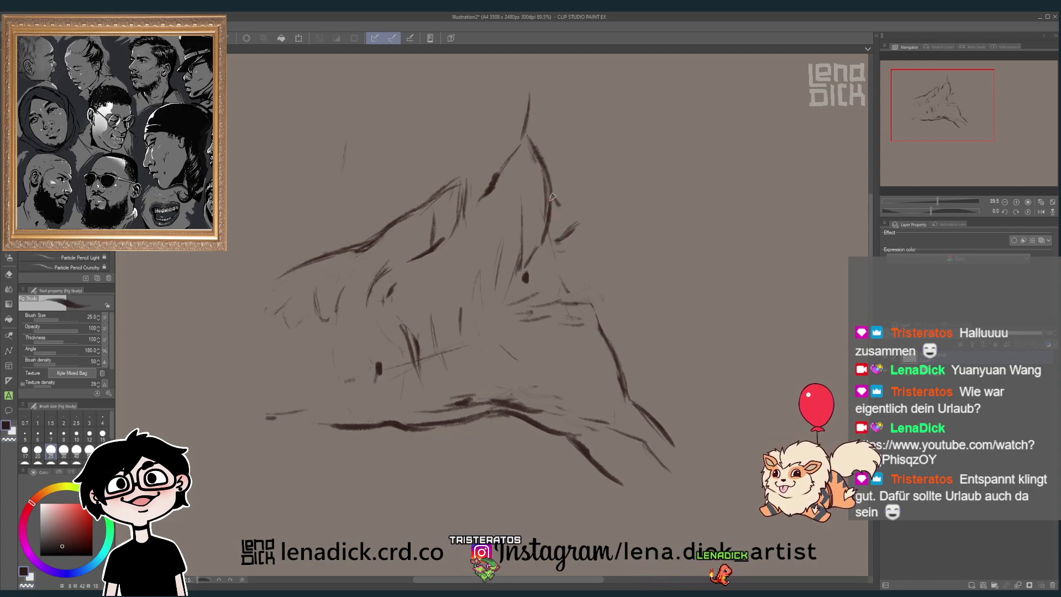
{"action": "left_click_drag", "start_coordinate": [553, 196], "coordinate": [578, 241]}
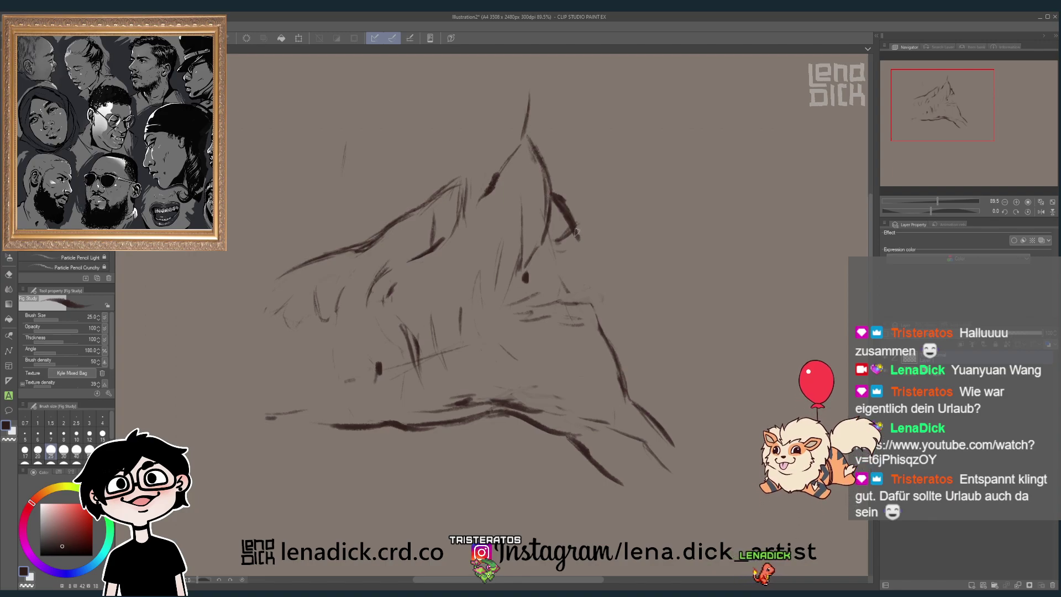
{"action": "key", "text": "e"}
{"action": "key", "text": "p"}
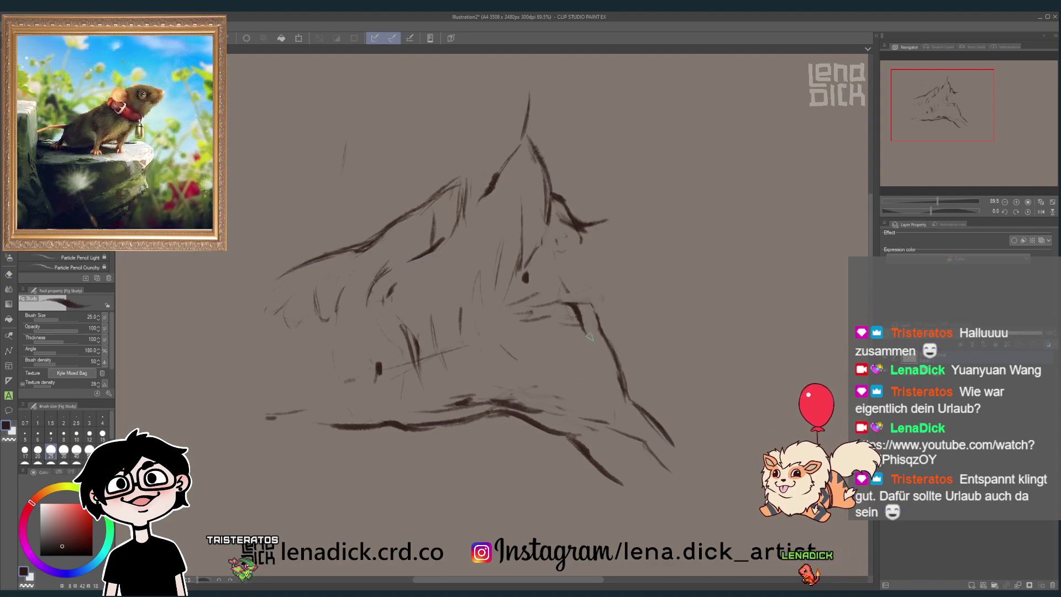
- Add a lower-jaw stroke and ink a small curl over the faint arc right of the ear
{"action": "left_click_drag", "start_coordinate": [596, 331], "coordinate": [685, 300]}
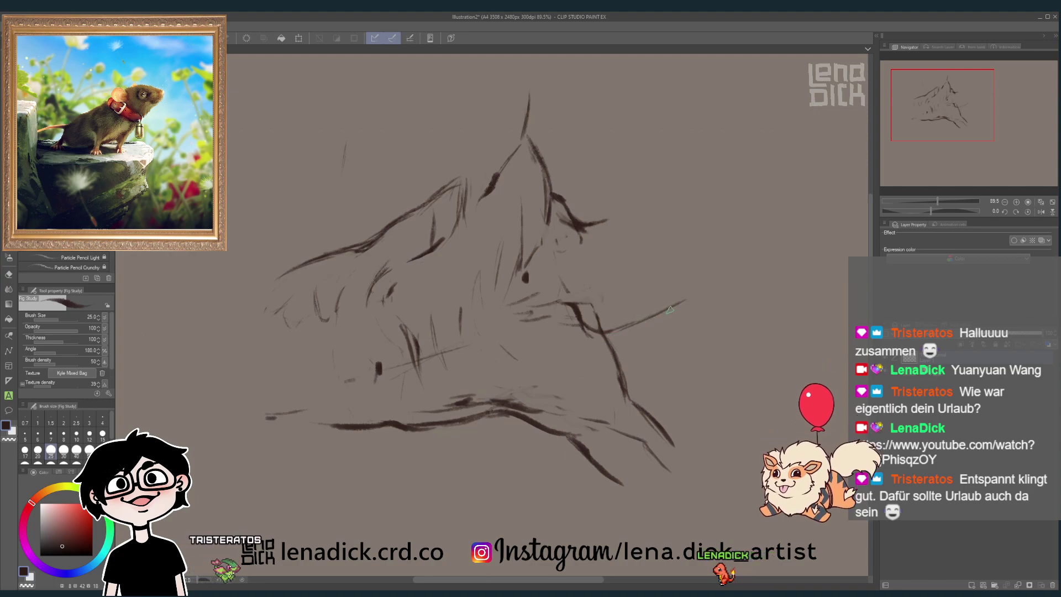
{"action": "mouse_move", "coordinate": [603, 232]}
{"action": "left_mouse_down"}
{"action": "mouse_move", "coordinate": [607, 251]}
{"action": "mouse_move", "coordinate": [607, 222]}
{"action": "mouse_move", "coordinate": [627, 208]}
{"action": "mouse_move", "coordinate": [635, 223]}
{"action": "left_mouse_up"}
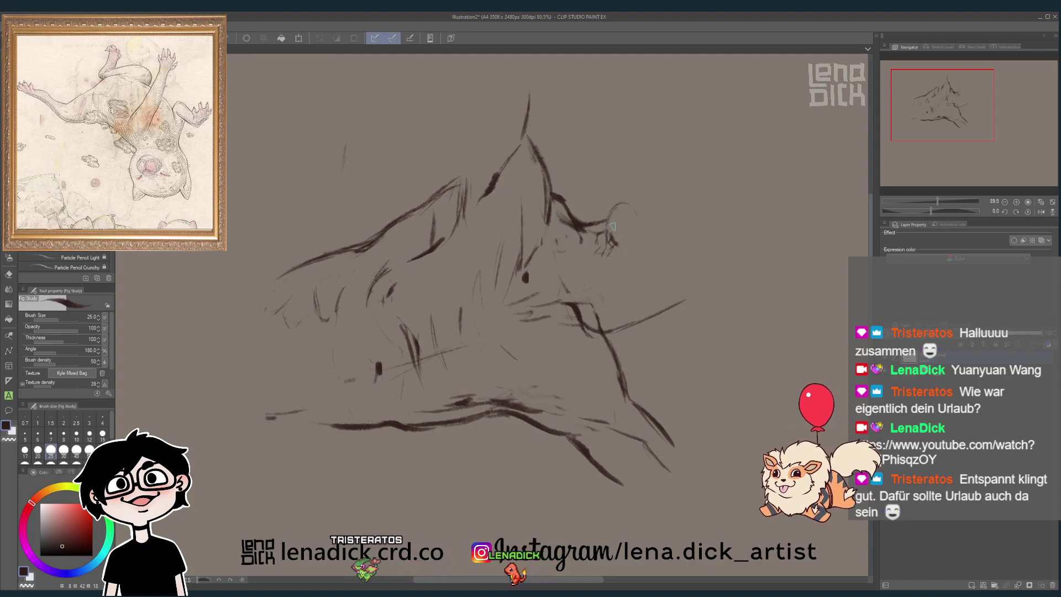
{"action": "mouse_move", "coordinate": [614, 242]}
{"action": "left_mouse_down"}
{"action": "mouse_move", "coordinate": [621, 204]}
{"action": "mouse_move", "coordinate": [636, 219]}
{"action": "left_mouse_up"}
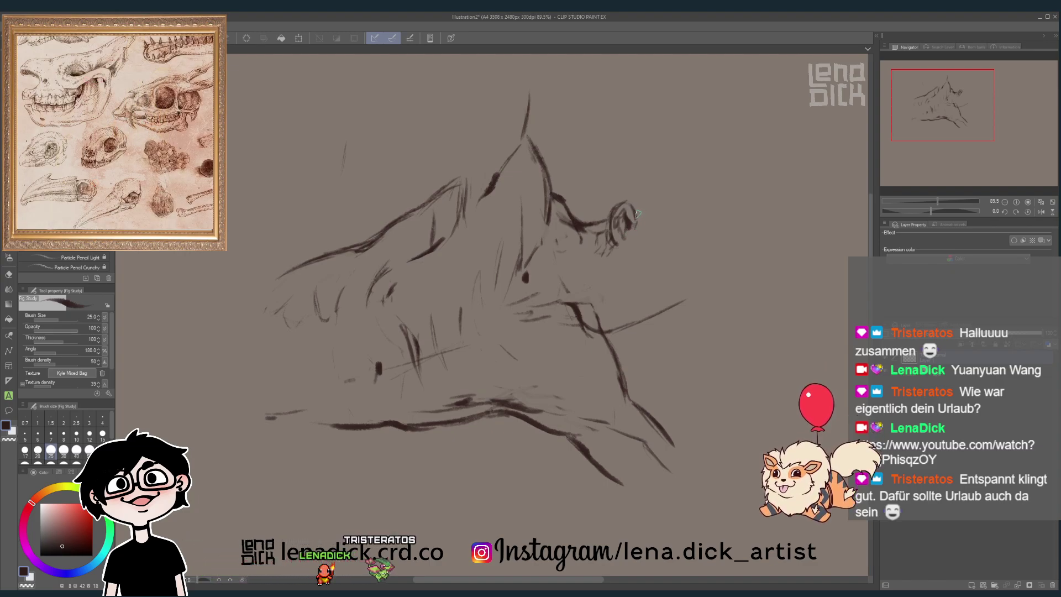
- Erase the curled loop at the head's upper-right tip and the long stroke right of the jaw
{"action": "key", "text": "e"}
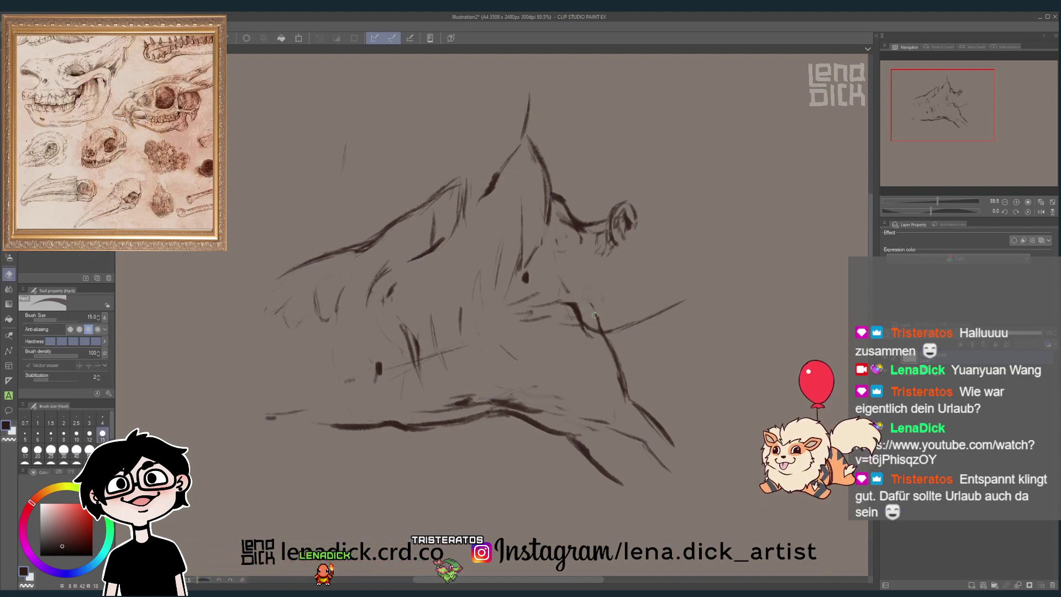
{"action": "key", "text": "p"}
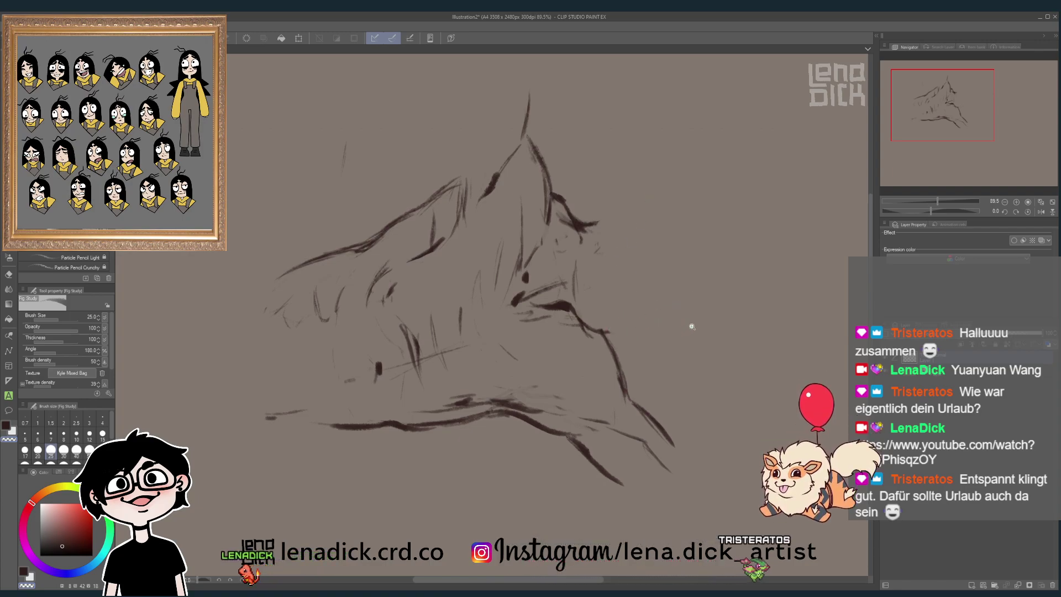
- At about 73% zoom, draw the ear's front line and begin the muzzle tip's lower edge
{"action": "scroll", "coordinate": [685, 318], "scroll_direction": "down", "scroll_amount": 3}
{"action": "scroll", "coordinate": [652, 332], "scroll_direction": "up", "scroll_amount": 3}
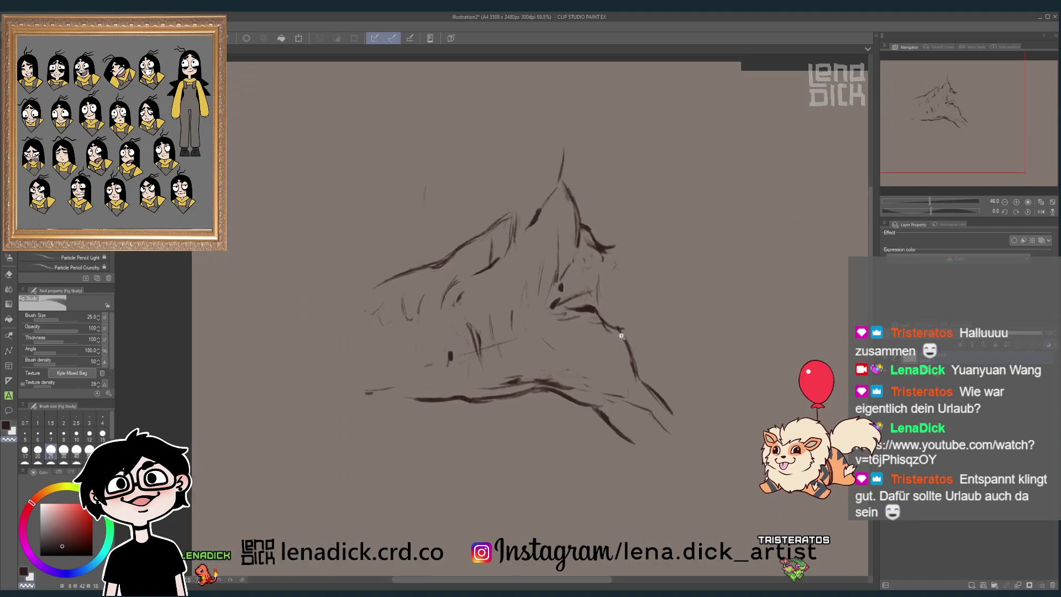
{"action": "scroll", "coordinate": [640, 351], "scroll_direction": "down", "scroll_amount": 2}
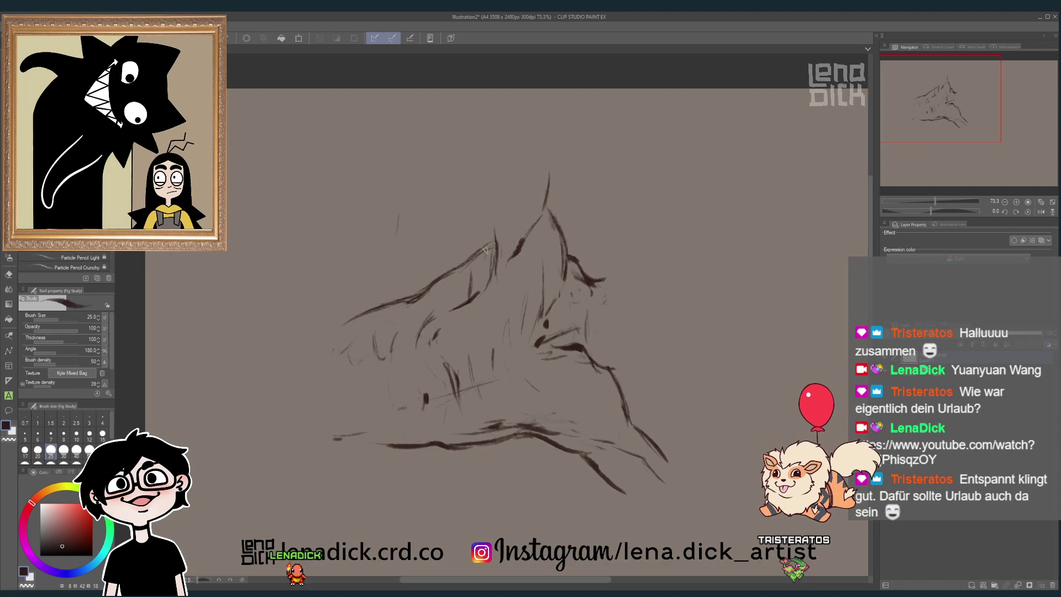
{"action": "left_click_drag", "start_coordinate": [489, 231], "coordinate": [477, 189]}
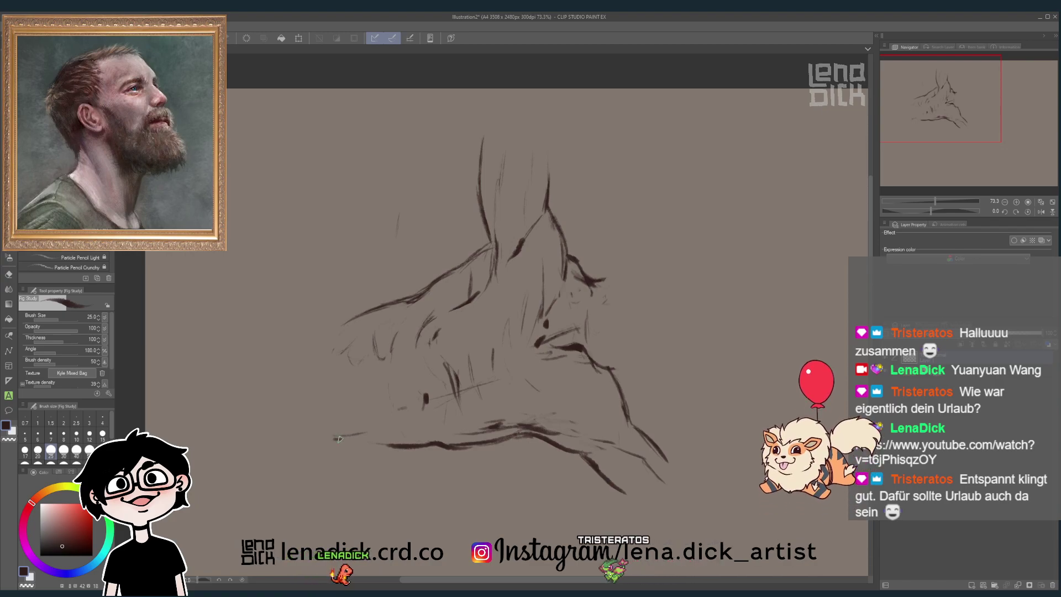
{"action": "left_click_drag", "start_coordinate": [334, 437], "coordinate": [361, 438]}
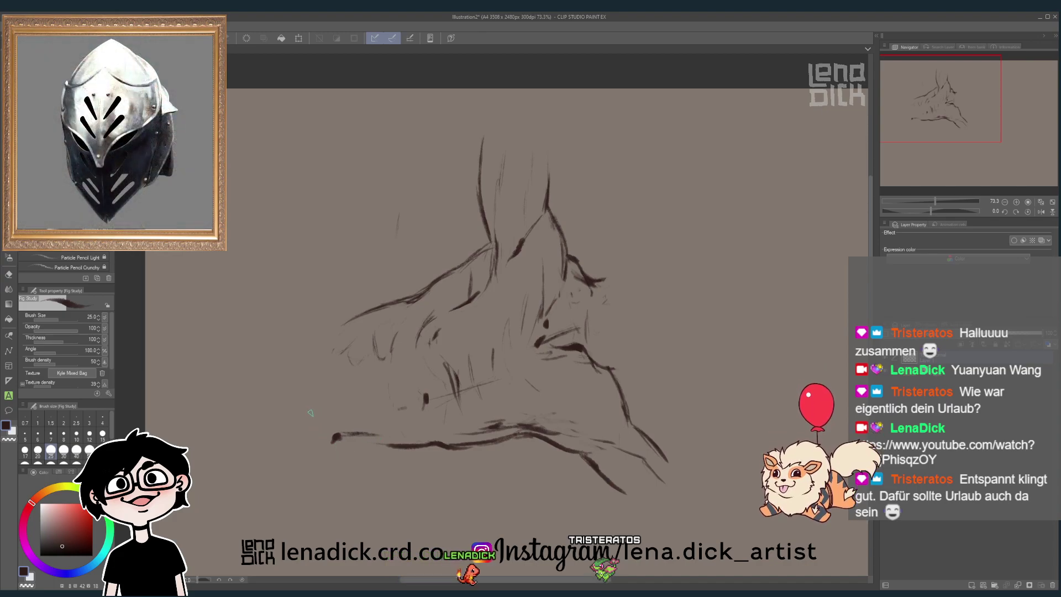
- Draw the curved underside of the muzzle tip with the Fig Study pencil
{"action": "mouse_move", "coordinate": [310, 413]}
{"action": "left_mouse_down"}
{"action": "mouse_move", "coordinate": [325, 442]}
{"action": "mouse_move", "coordinate": [363, 456]}
{"action": "left_mouse_up"}
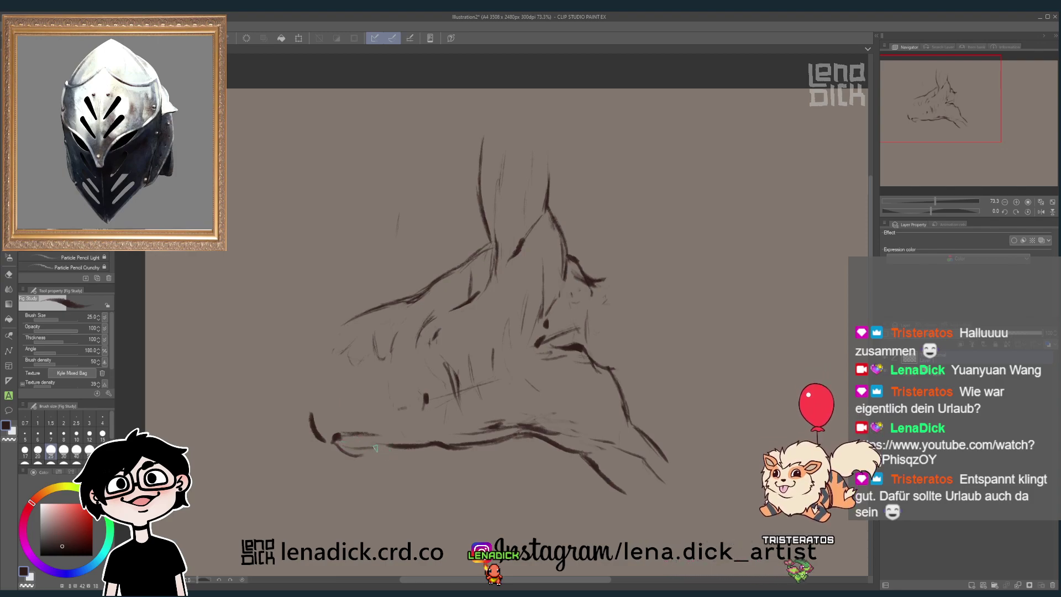
{"action": "key", "text": "e"}
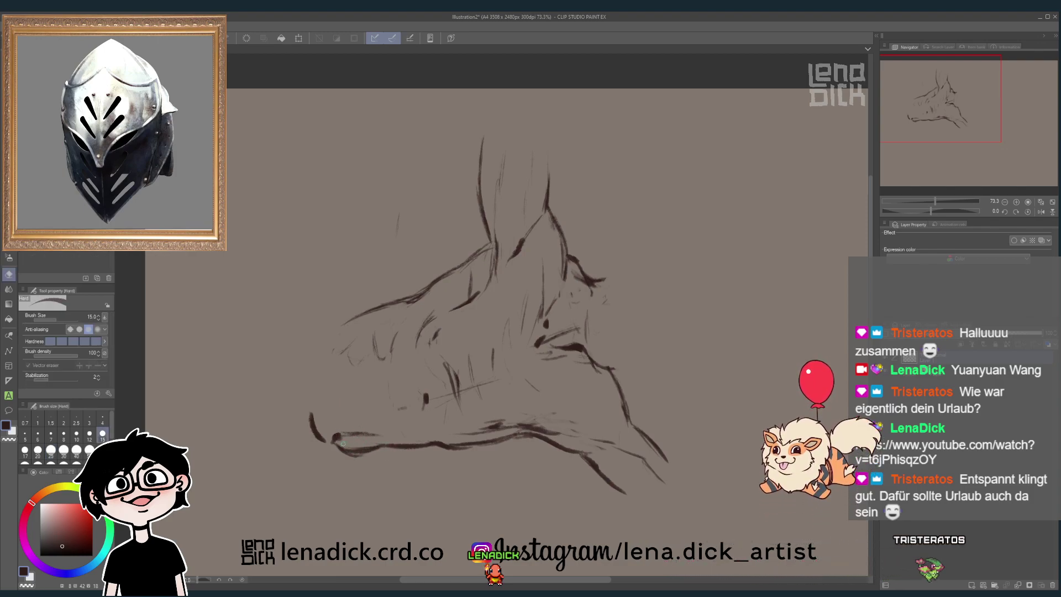
{"action": "key", "text": "p"}
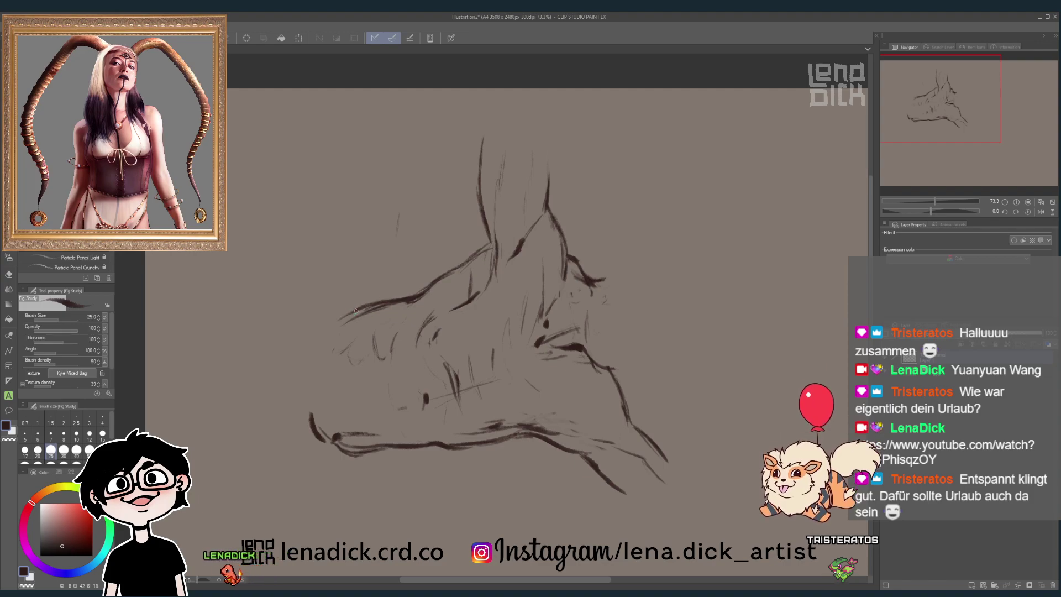
- Extend the snout's top line to the tip, then thicken and hatch the muzzle's front edge
{"action": "left_click_drag", "start_coordinate": [356, 312], "coordinate": [306, 330]}
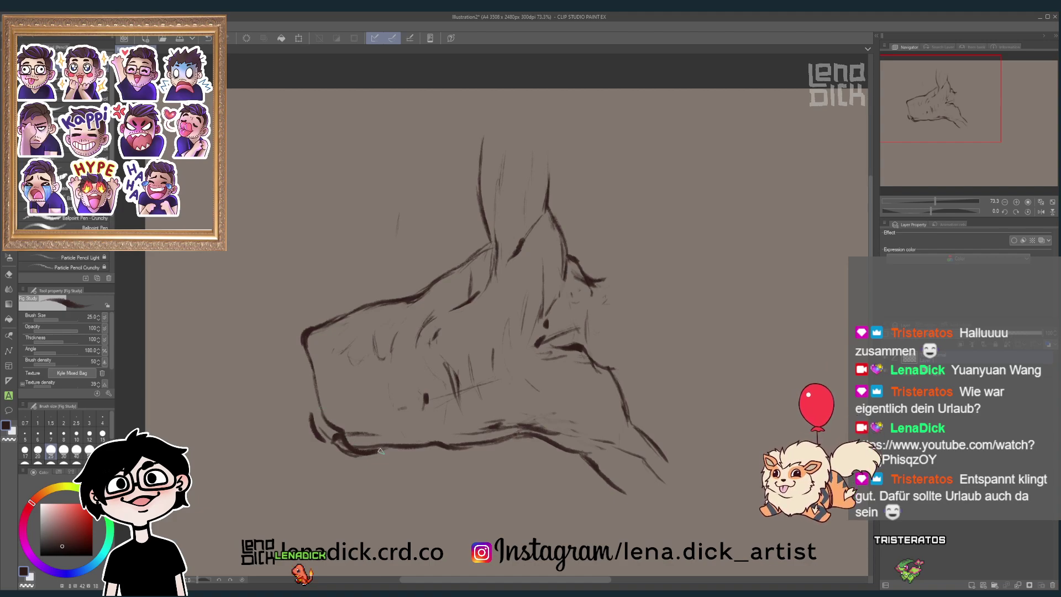
{"action": "left_click_drag", "start_coordinate": [315, 418], "coordinate": [331, 445]}
{"action": "mouse_move", "coordinate": [310, 395]}
{"action": "left_mouse_down"}
{"action": "mouse_move", "coordinate": [331, 443]}
{"action": "mouse_move", "coordinate": [316, 441]}
{"action": "left_mouse_up"}
{"action": "left_click_drag", "start_coordinate": [302, 357], "coordinate": [309, 419]}
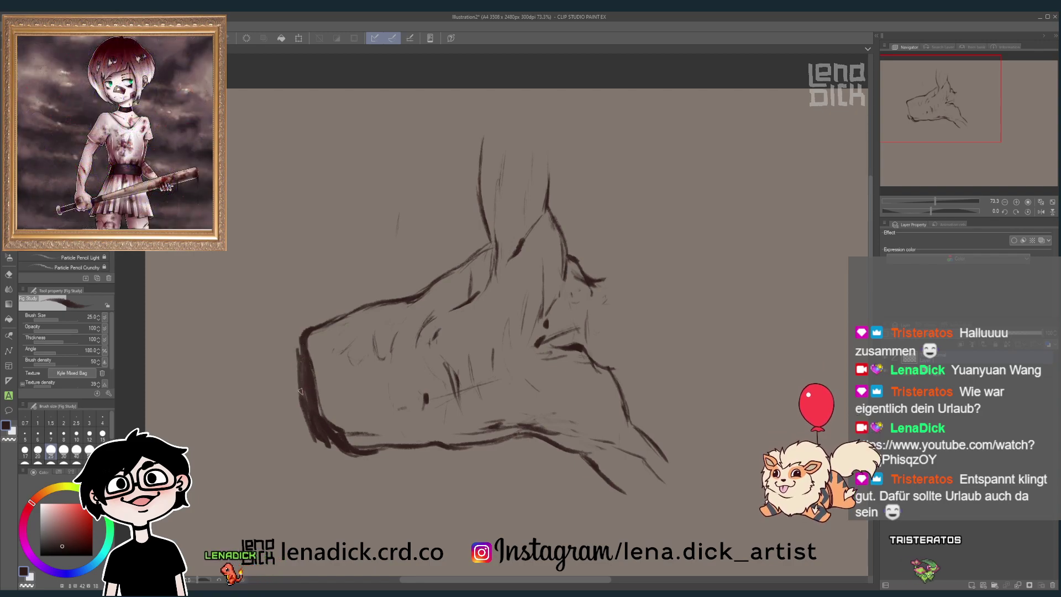
{"action": "left_click_drag", "start_coordinate": [298, 360], "coordinate": [316, 436]}
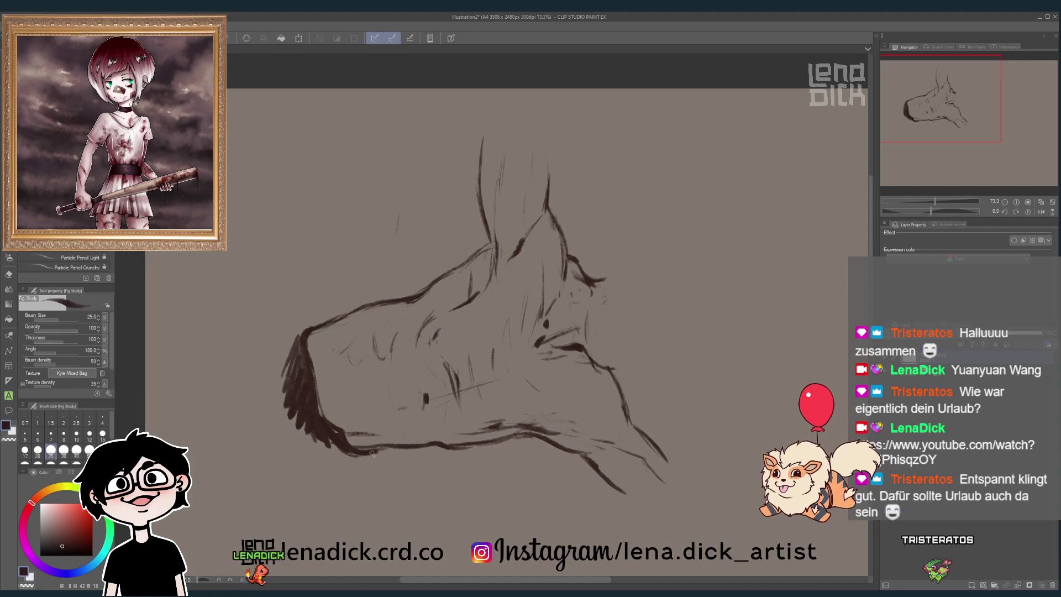
- Draw a short tapered stroke just below the chin
{"action": "mouse_move", "coordinate": [376, 454]}
{"action": "left_mouse_down"}
{"action": "mouse_move", "coordinate": [355, 487]}
{"action": "mouse_move", "coordinate": [366, 468]}
{"action": "left_mouse_up"}
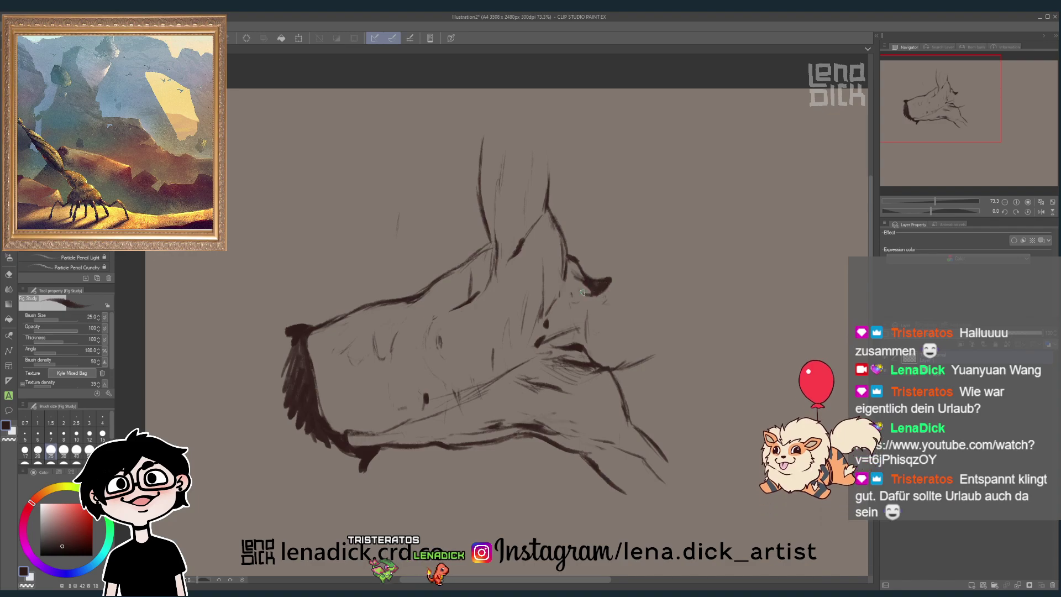
- Add dark strokes beneath the ear tip and around the curl, then frame the head at about 52.6%
{"action": "mouse_move", "coordinate": [582, 293]}
{"action": "left_mouse_down"}
{"action": "mouse_move", "coordinate": [612, 282]}
{"action": "mouse_move", "coordinate": [606, 301]}
{"action": "mouse_move", "coordinate": [627, 263]}
{"action": "mouse_move", "coordinate": [644, 277]}
{"action": "left_mouse_up"}
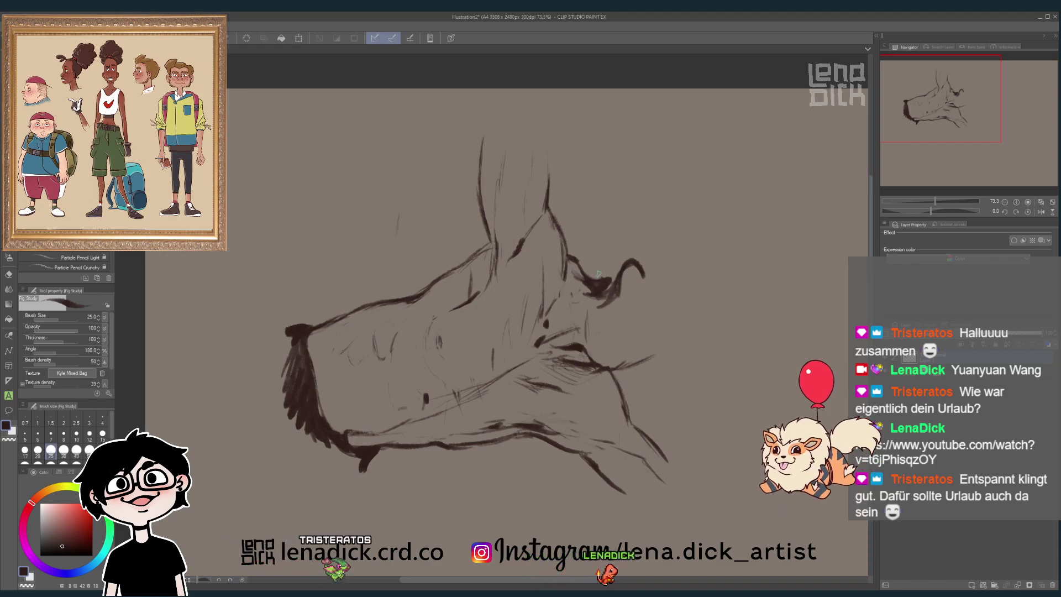
{"action": "mouse_move", "coordinate": [602, 280]}
{"action": "left_mouse_down"}
{"action": "mouse_move", "coordinate": [612, 253]}
{"action": "mouse_move", "coordinate": [611, 282]}
{"action": "left_mouse_up"}
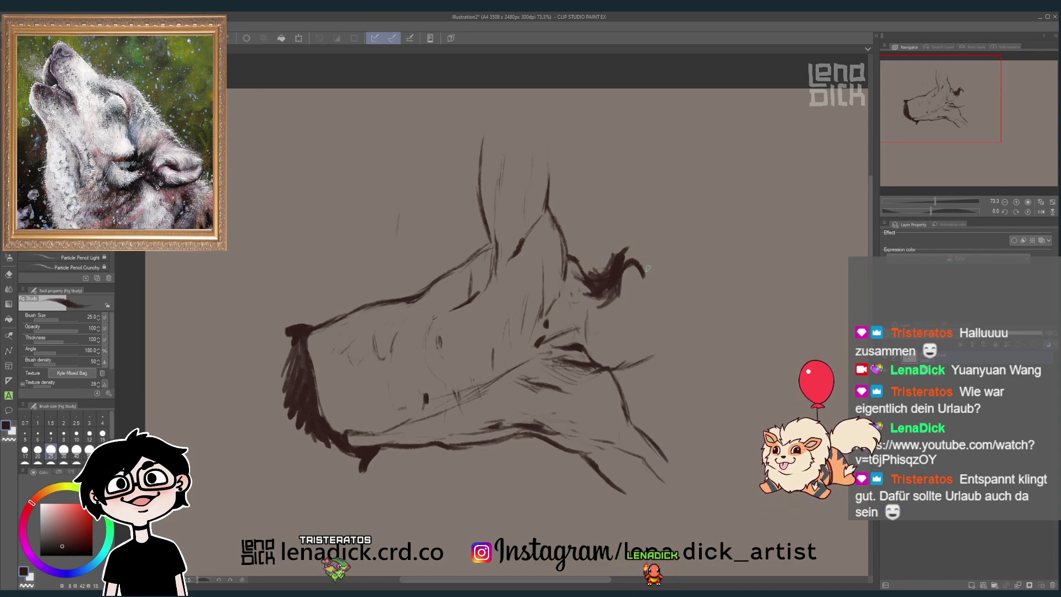
{"action": "key", "text": "e"}
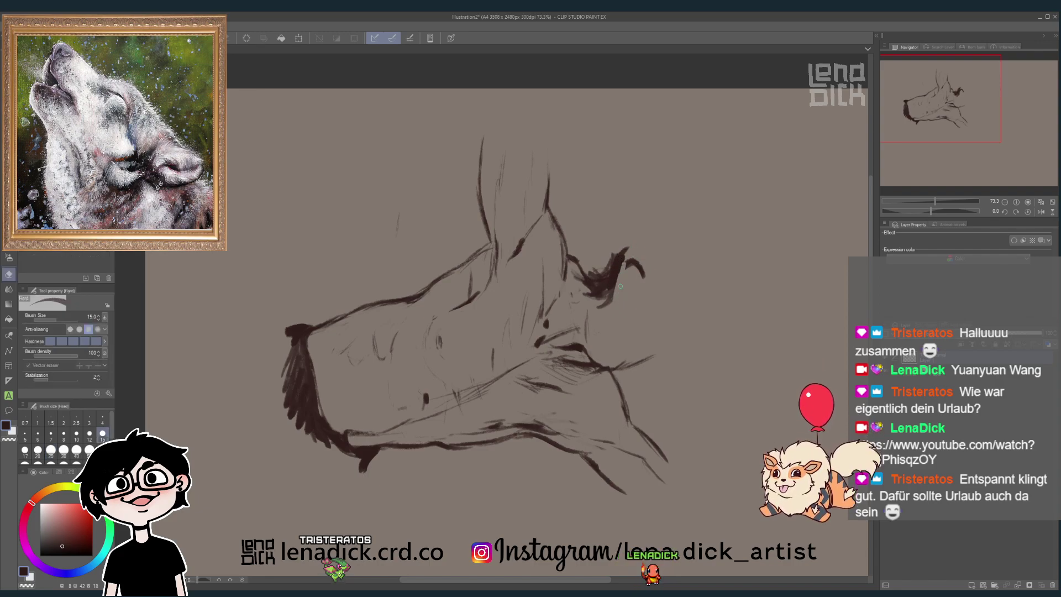
{"action": "key", "text": "p"}
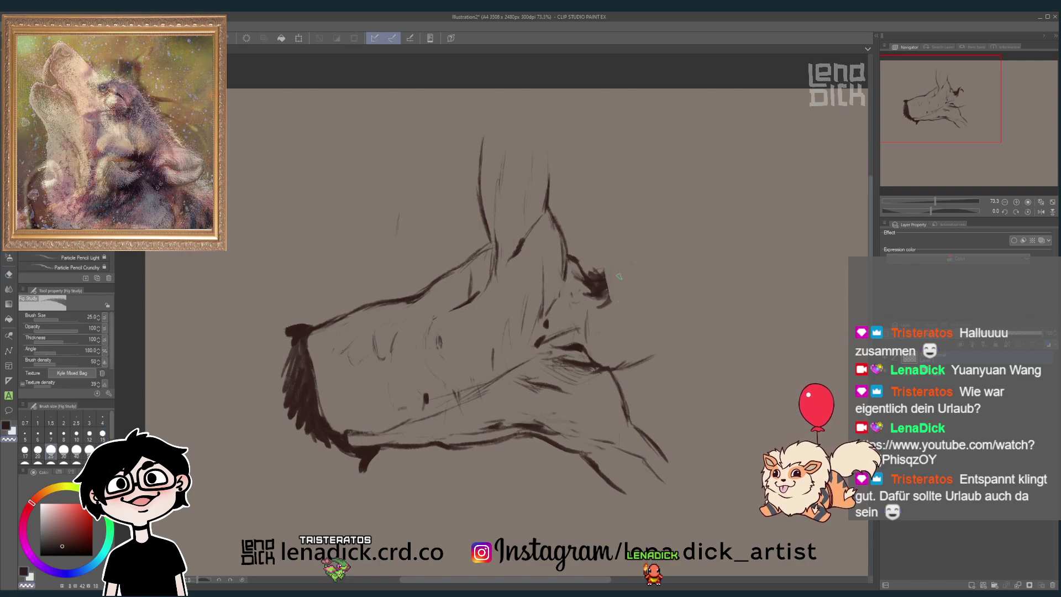
{"action": "mouse_move", "coordinate": [693, 223]}
{"action": "left_mouse_down"}
{"action": "mouse_move", "coordinate": [669, 214]}
{"action": "mouse_move", "coordinate": [701, 237]}
{"action": "mouse_move", "coordinate": [706, 227]}
{"action": "left_mouse_up"}
{"action": "left_click_drag", "start_coordinate": [706, 217], "coordinate": [647, 234]}
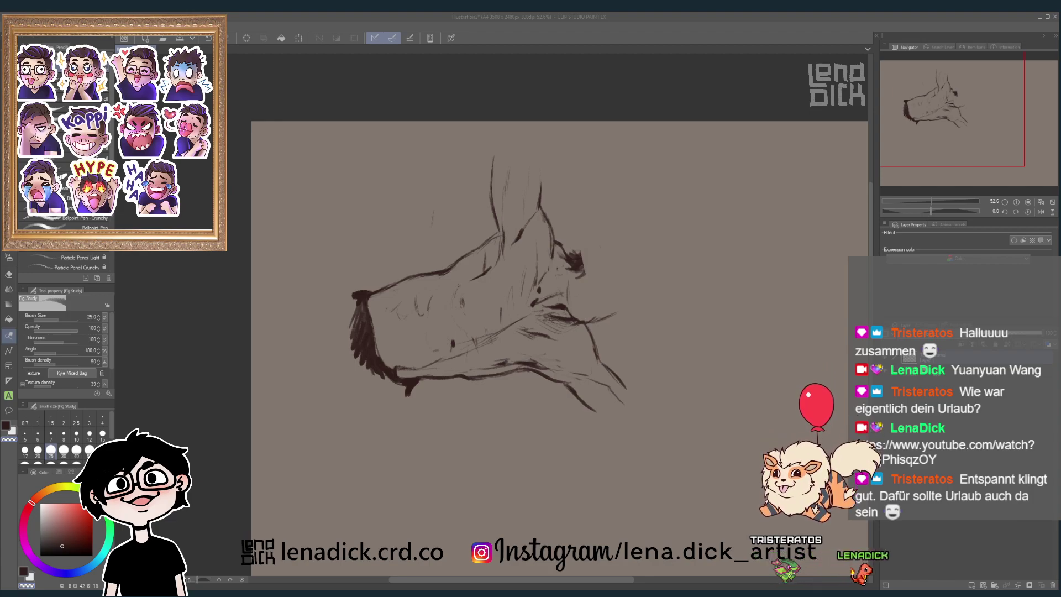
- Go through the Eraser and Blend tools to the Liquify tool, set to size 250, strength 94
{"action": "left_click", "coordinate": [8, 274]}
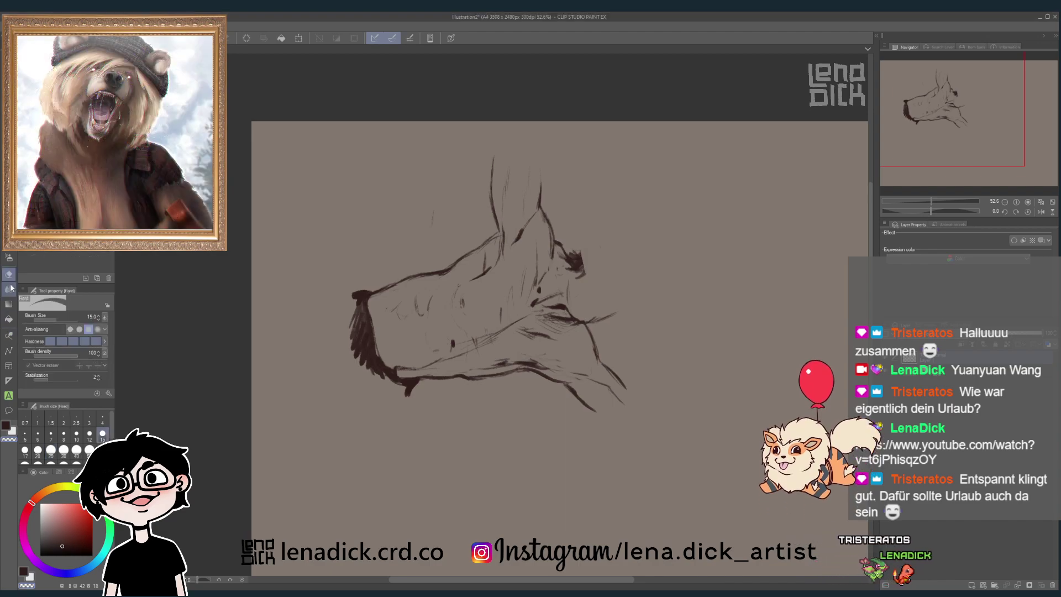
{"action": "left_click", "coordinate": [9, 289]}
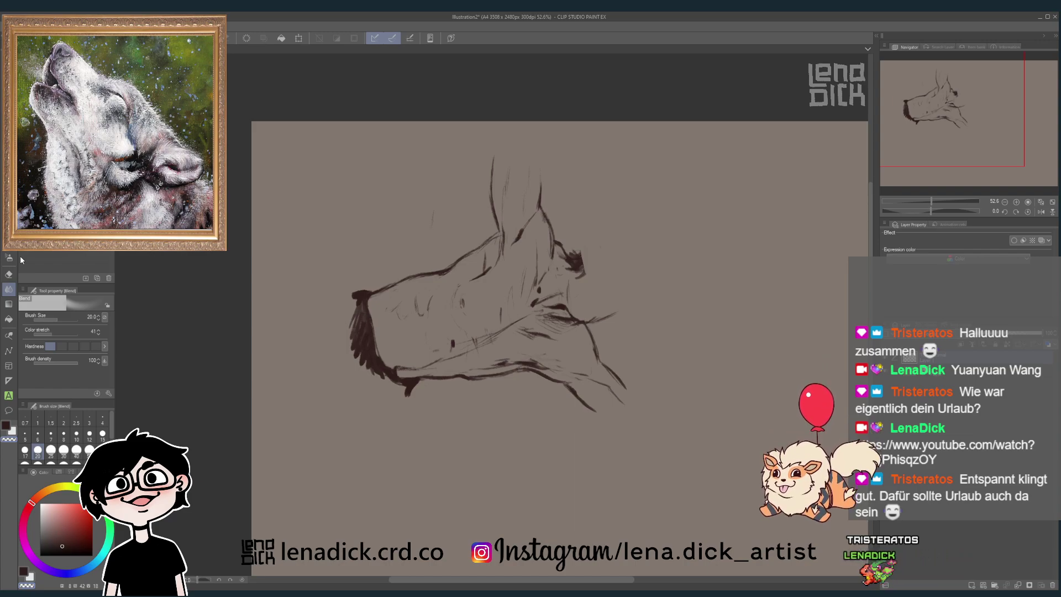
{"action": "left_click", "coordinate": [83, 60]}
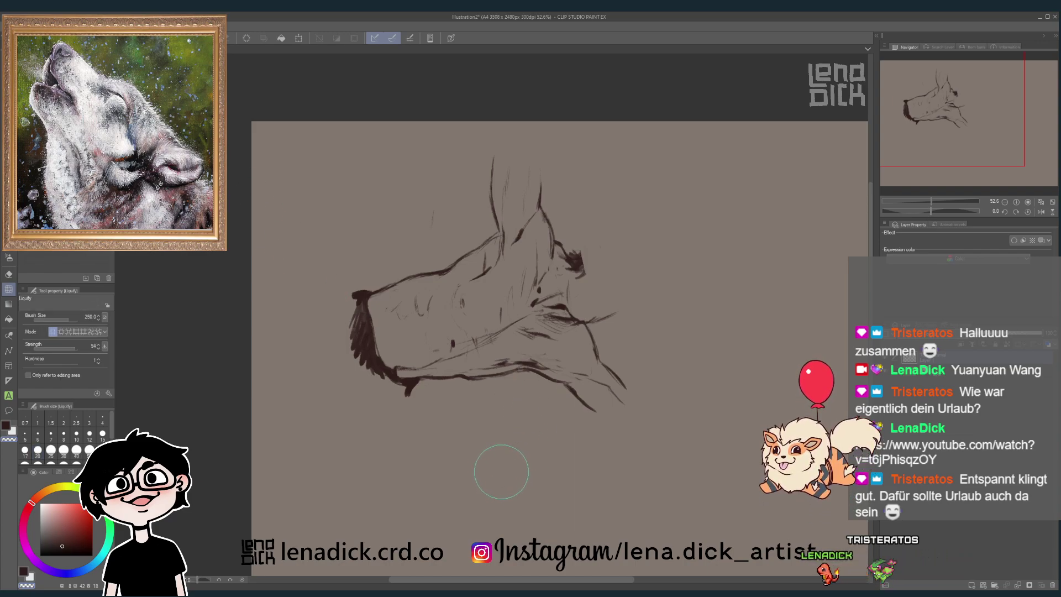
- Enlarge the Liquify brush to 800 and push the lower jaw line upward
{"action": "key", "text": "bracketright"}
{"action": "key", "text": "bracketright"}
{"action": "key", "text": "bracketright"}
{"action": "key", "text": "bracketright"}
{"action": "key", "text": "bracketright"}
{"action": "key", "text": "bracketright"}
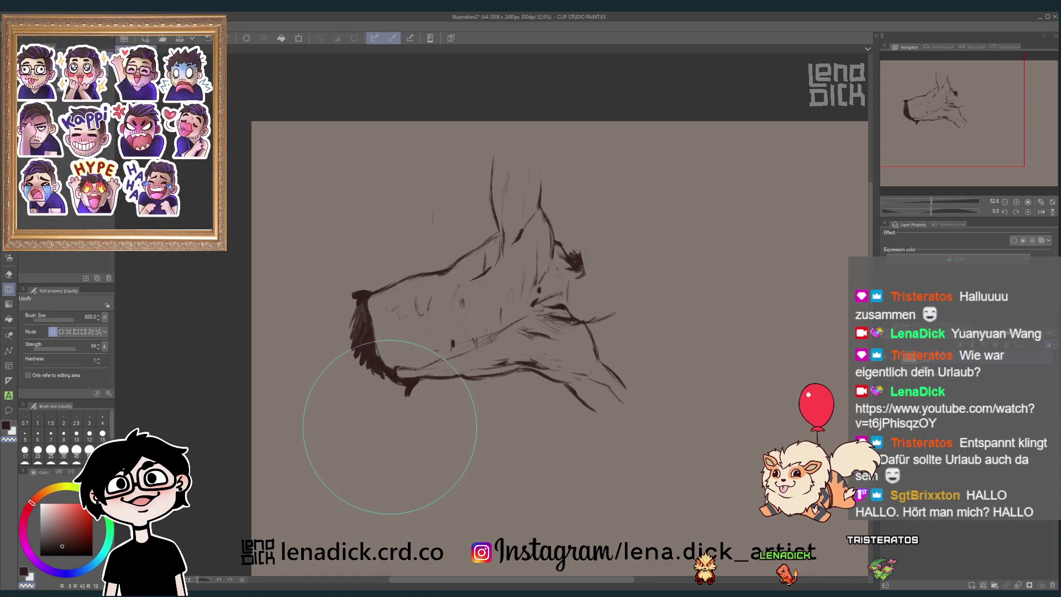
{"action": "mouse_move", "coordinate": [390, 427]}
{"action": "left_mouse_down"}
{"action": "mouse_move", "coordinate": [390, 415]}
{"action": "mouse_move", "coordinate": [391, 429]}
{"action": "left_mouse_up"}
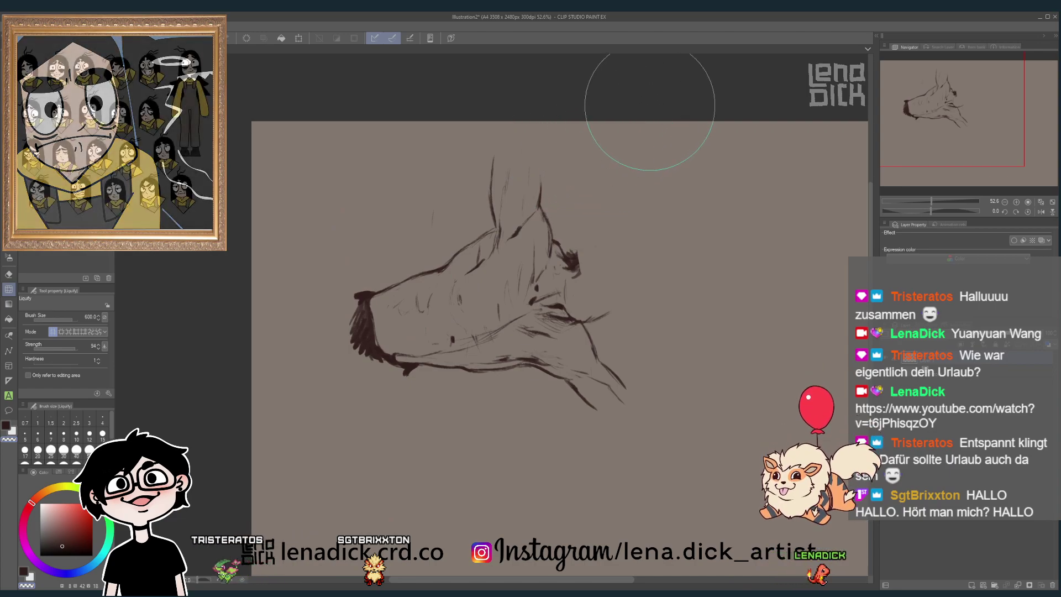
{"action": "key", "text": "p"}
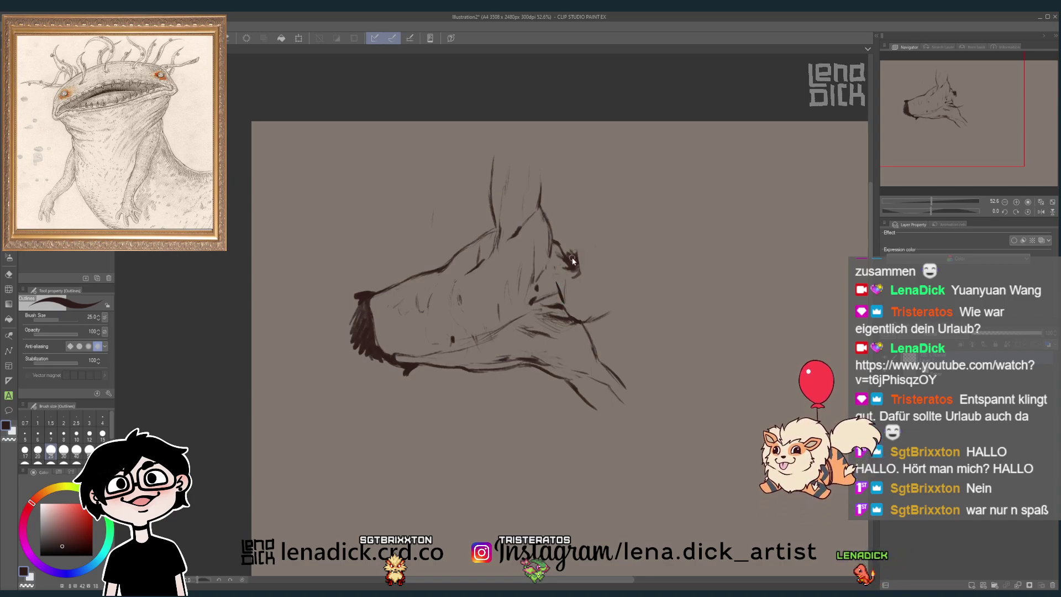
- Look through the grass and tree sub tool groups, then pick the Fig Study pencil
{"action": "left_click", "coordinate": [83, 269]}
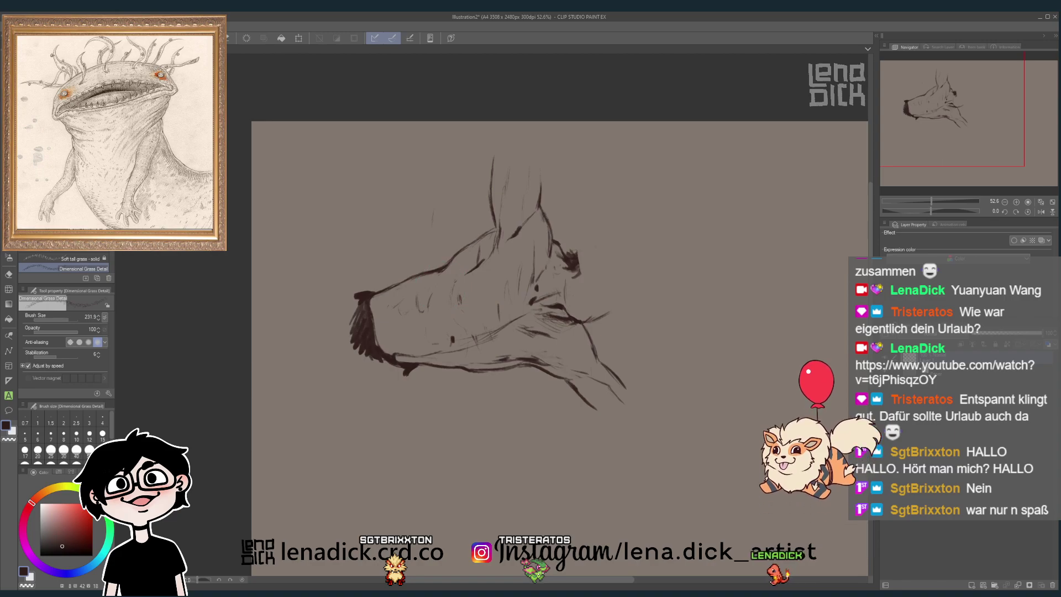
{"action": "left_click", "coordinate": [66, 166]}
{"action": "left_click", "coordinate": [61, 166]}
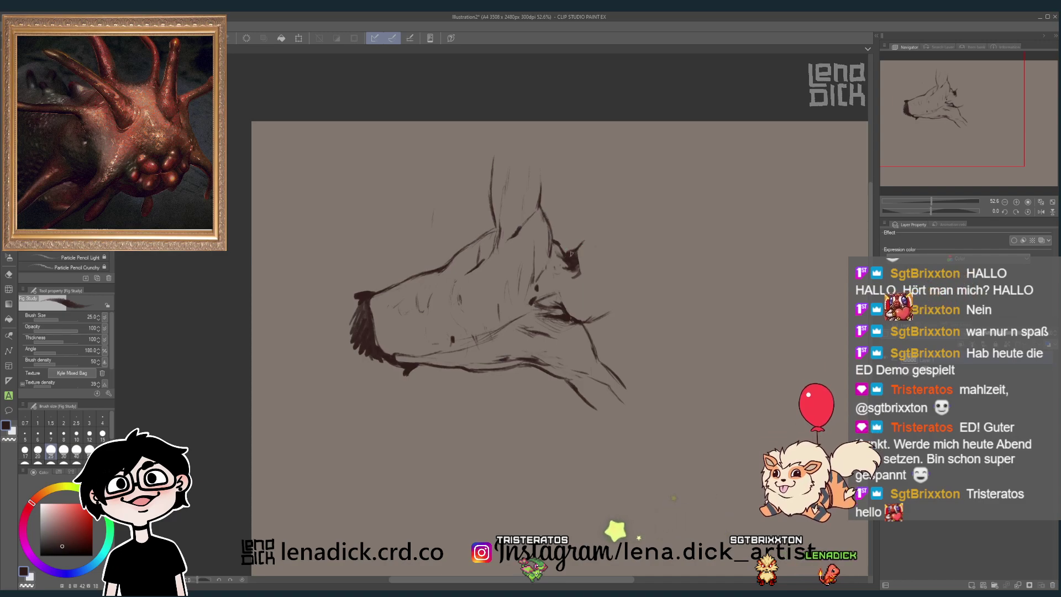
- Try new jaw strokes behind the head, undo both, and erase the stray lines right of the ear
{"action": "mouse_move", "coordinate": [574, 253]}
{"action": "left_mouse_down"}
{"action": "mouse_move", "coordinate": [595, 235]}
{"action": "mouse_move", "coordinate": [630, 234]}
{"action": "left_mouse_up"}
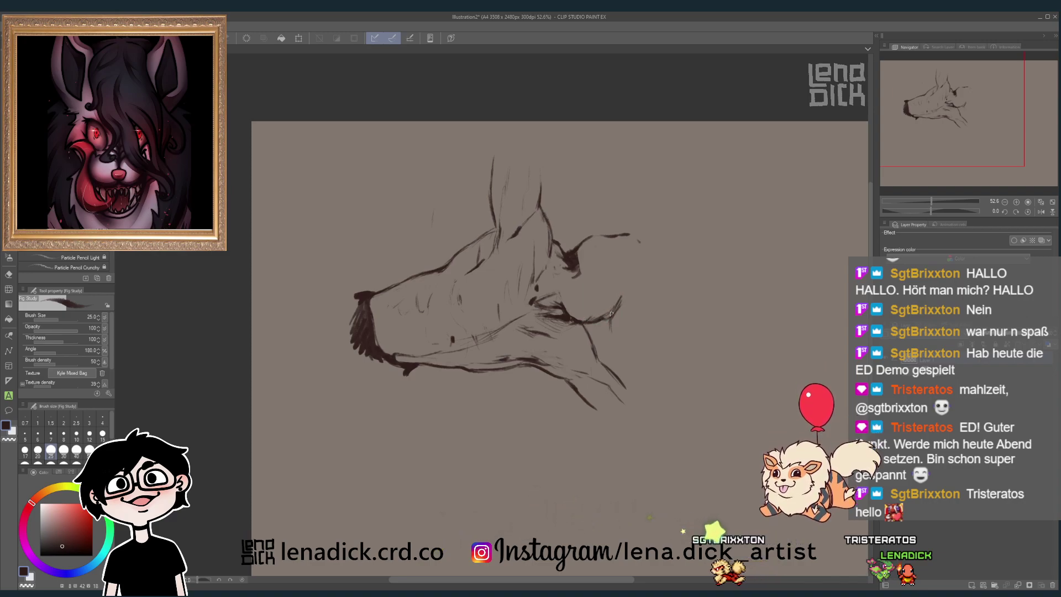
{"action": "mouse_move", "coordinate": [617, 296]}
{"action": "left_mouse_down"}
{"action": "mouse_move", "coordinate": [604, 341]}
{"action": "mouse_move", "coordinate": [617, 290]}
{"action": "mouse_move", "coordinate": [612, 313]}
{"action": "mouse_move", "coordinate": [635, 270]}
{"action": "mouse_move", "coordinate": [618, 312]}
{"action": "mouse_move", "coordinate": [641, 283]}
{"action": "mouse_move", "coordinate": [636, 338]}
{"action": "mouse_move", "coordinate": [619, 302]}
{"action": "left_mouse_up"}
{"action": "key", "text": "ctrl+z"}
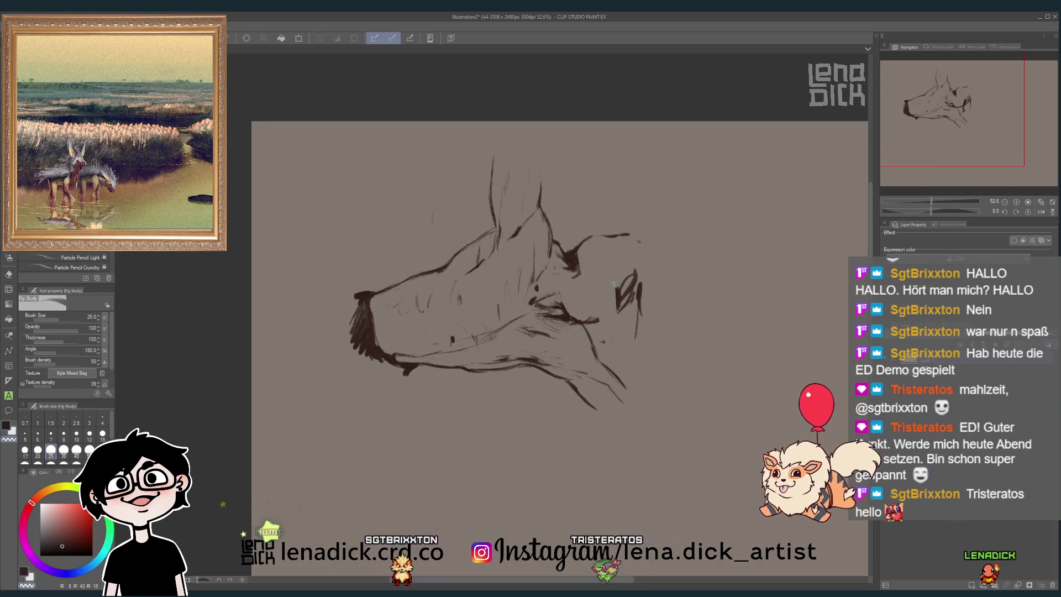
{"action": "key", "text": "ctrl+z"}
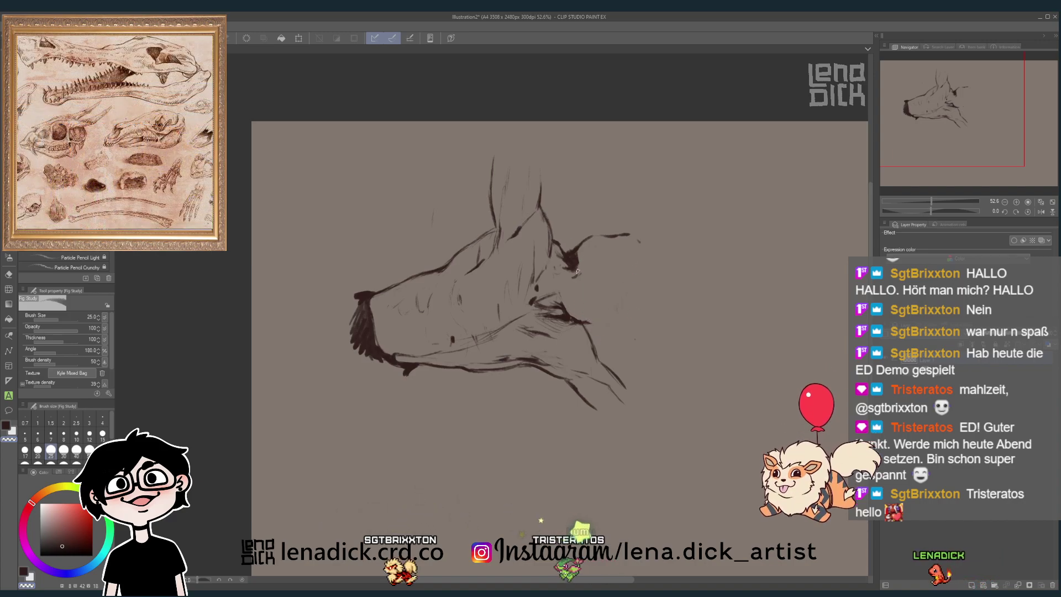
{"action": "left_click_drag", "start_coordinate": [601, 240], "coordinate": [640, 241]}
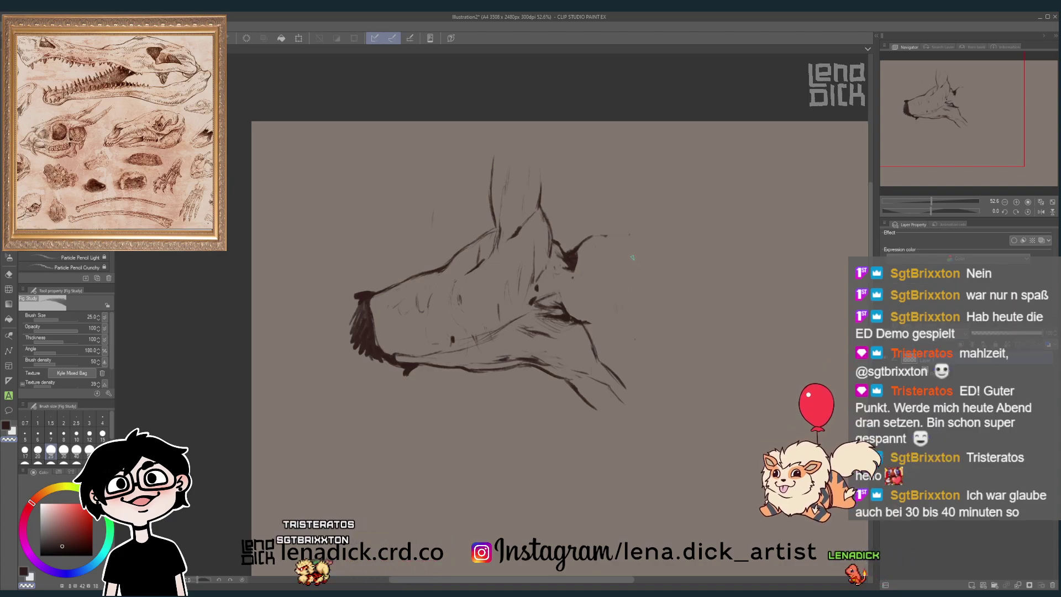
{"action": "mouse_move", "coordinate": [630, 236]}
{"action": "left_mouse_down"}
{"action": "mouse_move", "coordinate": [607, 261]}
{"action": "mouse_move", "coordinate": [599, 236]}
{"action": "left_mouse_up"}
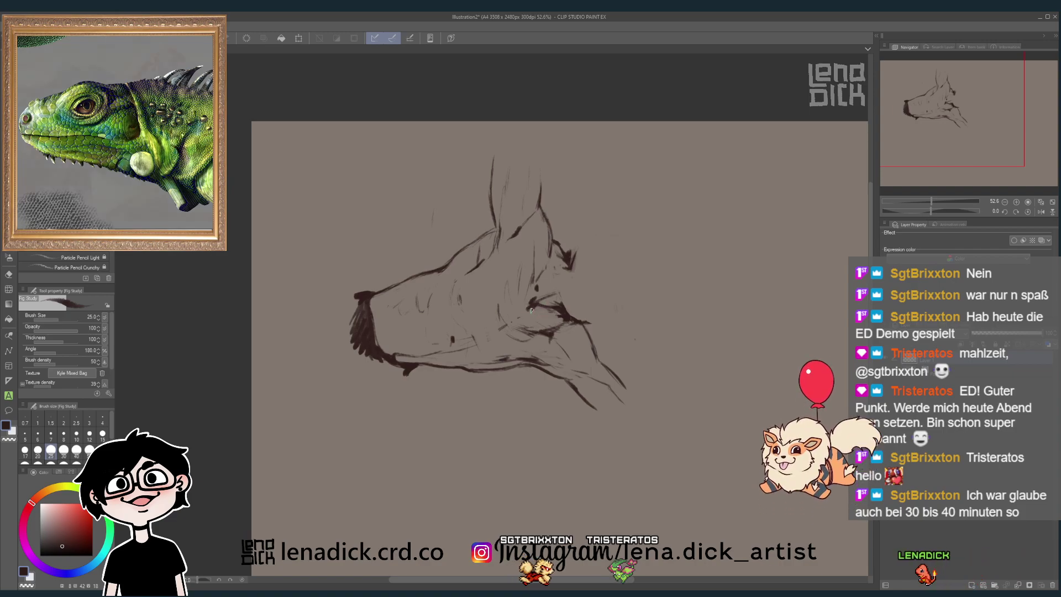
- Clean stray marks near the eye, alternating between the Hard eraser and Fig Study brush
{"action": "key", "text": "e"}
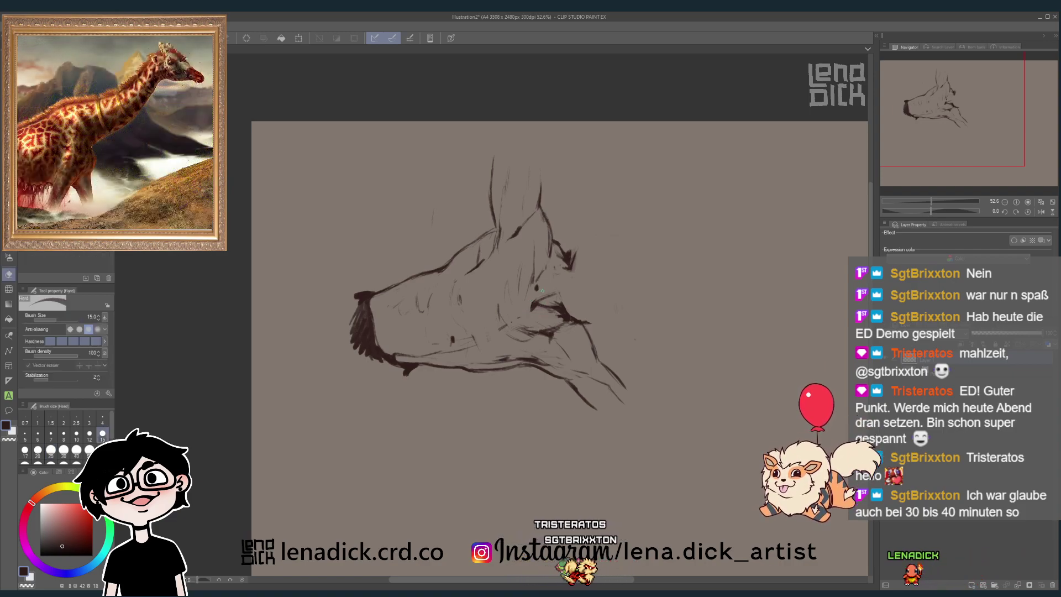
{"action": "key", "text": "b"}
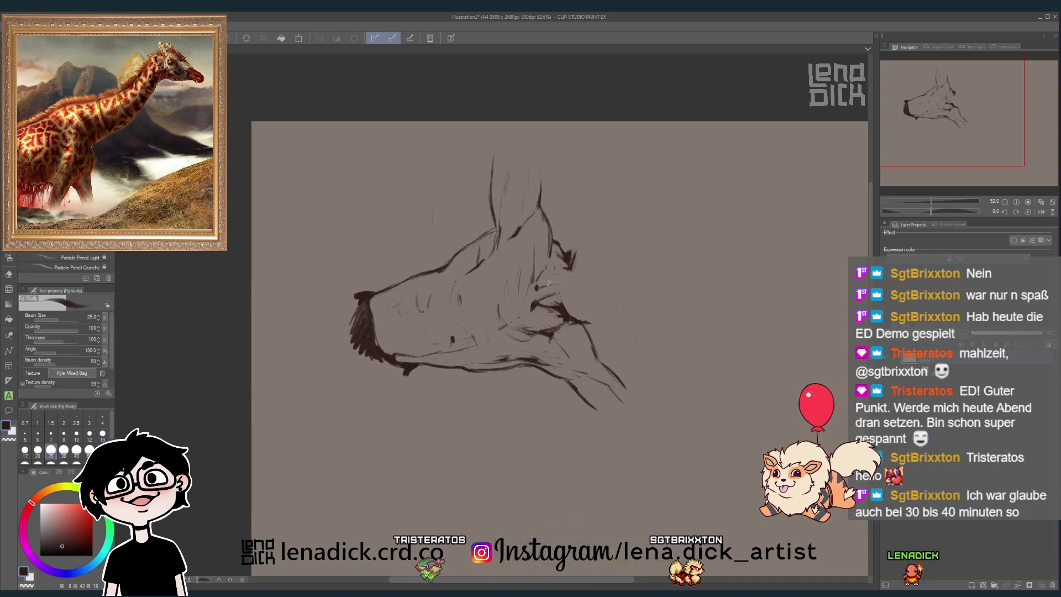
{"action": "key", "text": "e"}
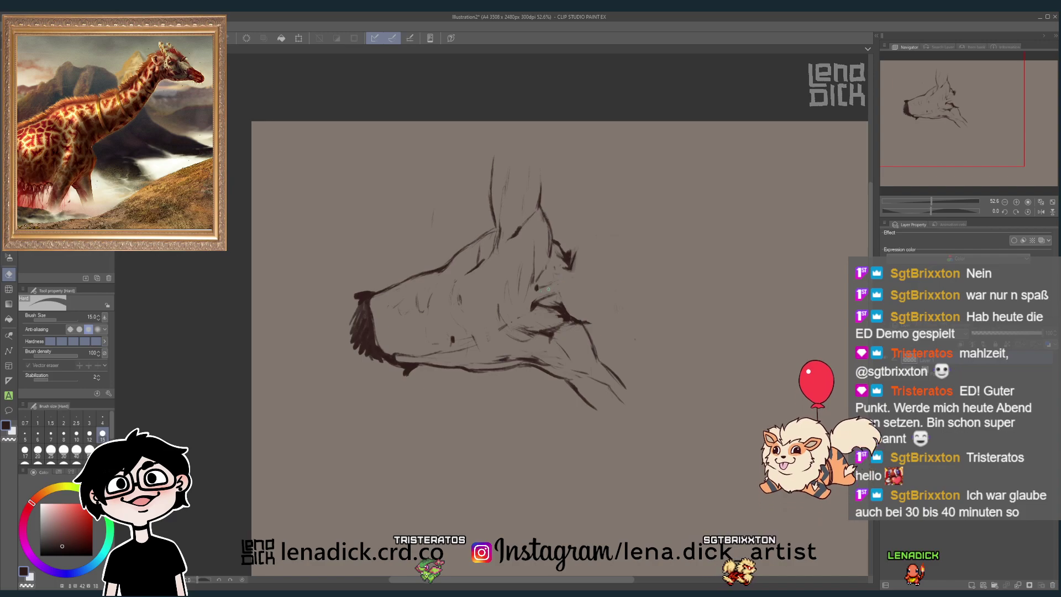
{"action": "key", "text": "b"}
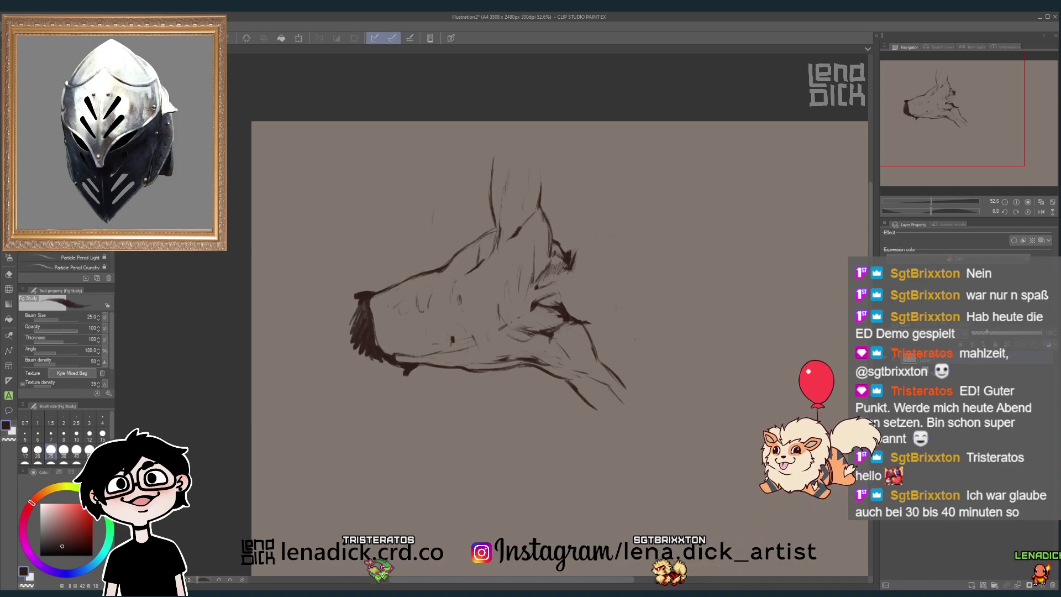
- Drop the sketch layer to about 25% opacity and draw two dark Fig Study strokes down the jaw
{"action": "left_click", "coordinate": [985, 333]}
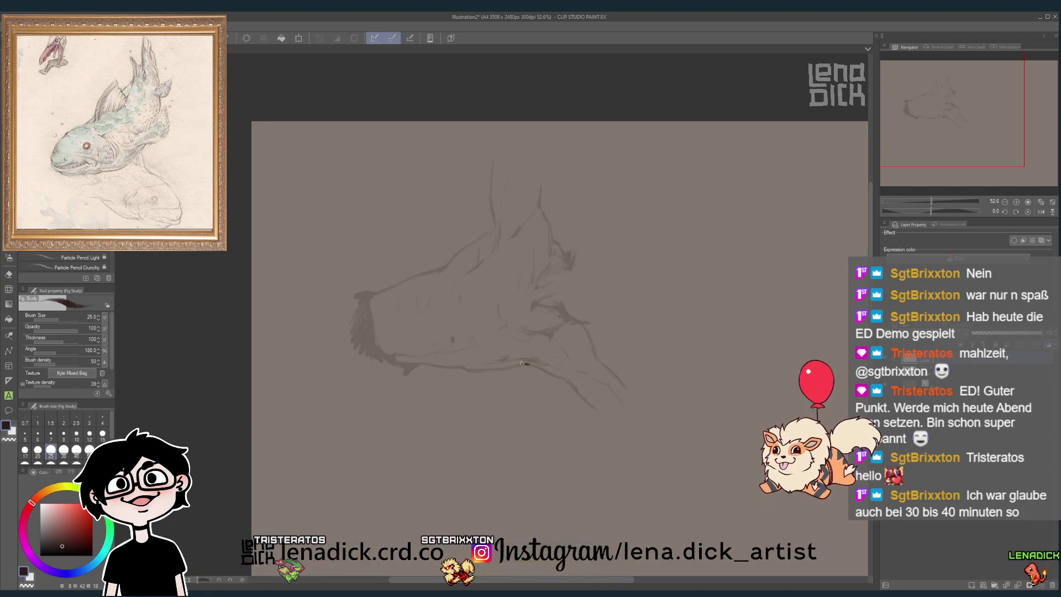
{"action": "left_click_drag", "start_coordinate": [521, 363], "coordinate": [536, 366]}
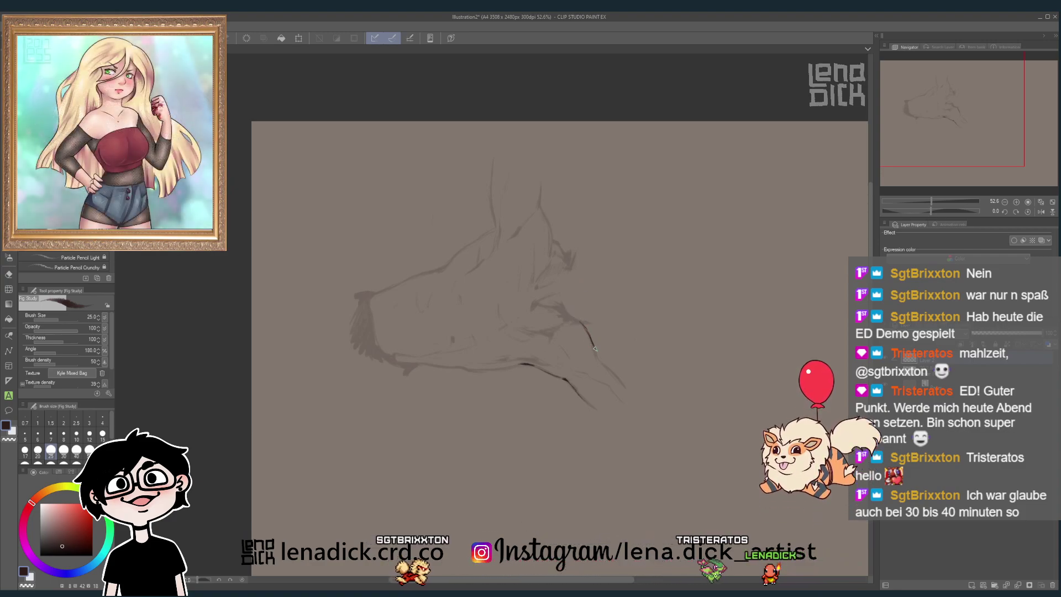
{"action": "left_click_drag", "start_coordinate": [581, 326], "coordinate": [597, 352]}
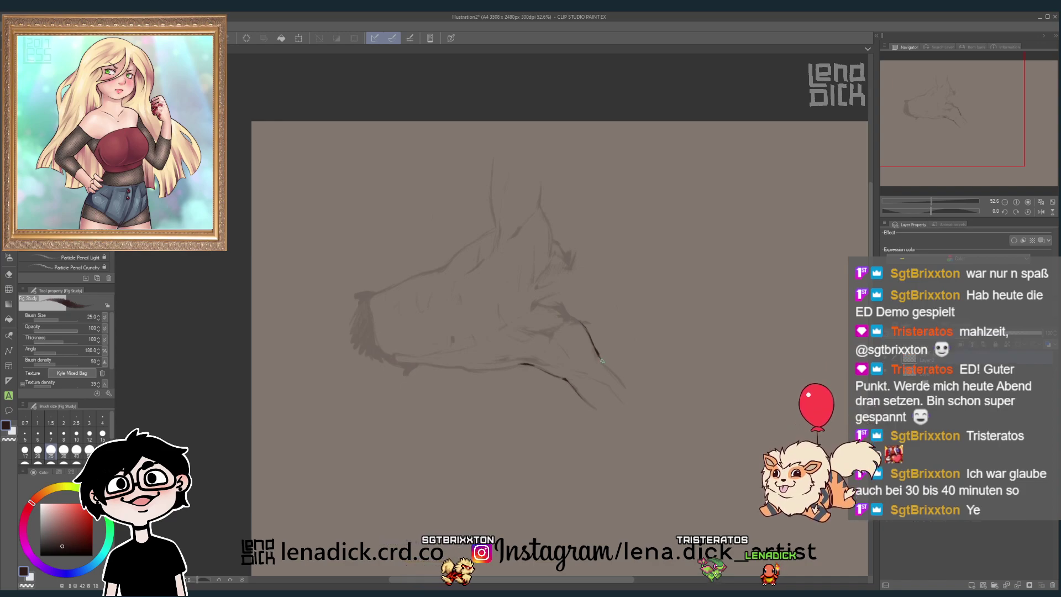
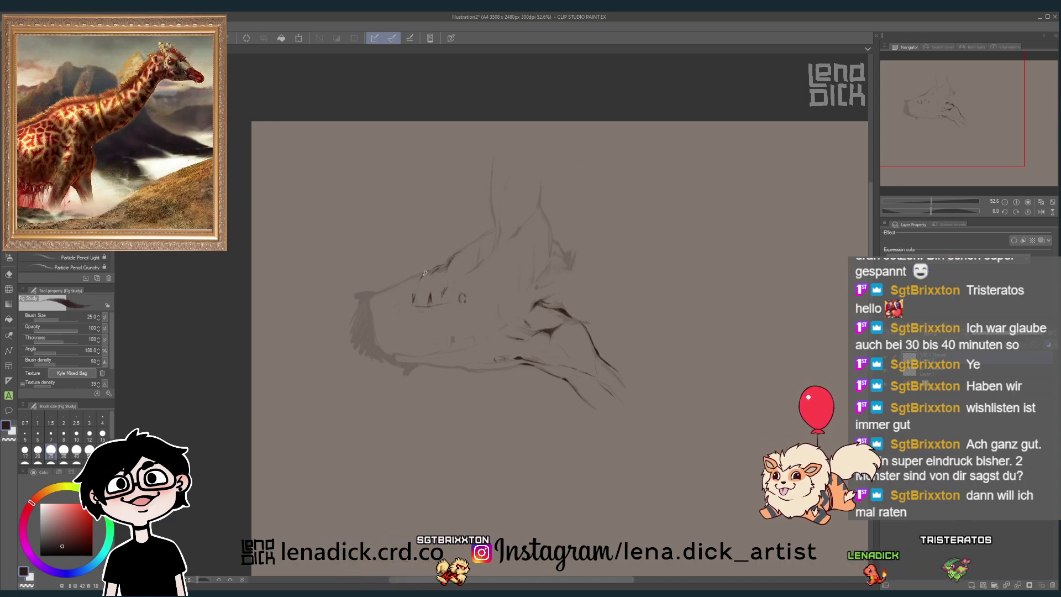
- Draw a short dark Fig Study stroke along the snout's upper outline
{"action": "left_click_drag", "start_coordinate": [425, 273], "coordinate": [413, 279]}
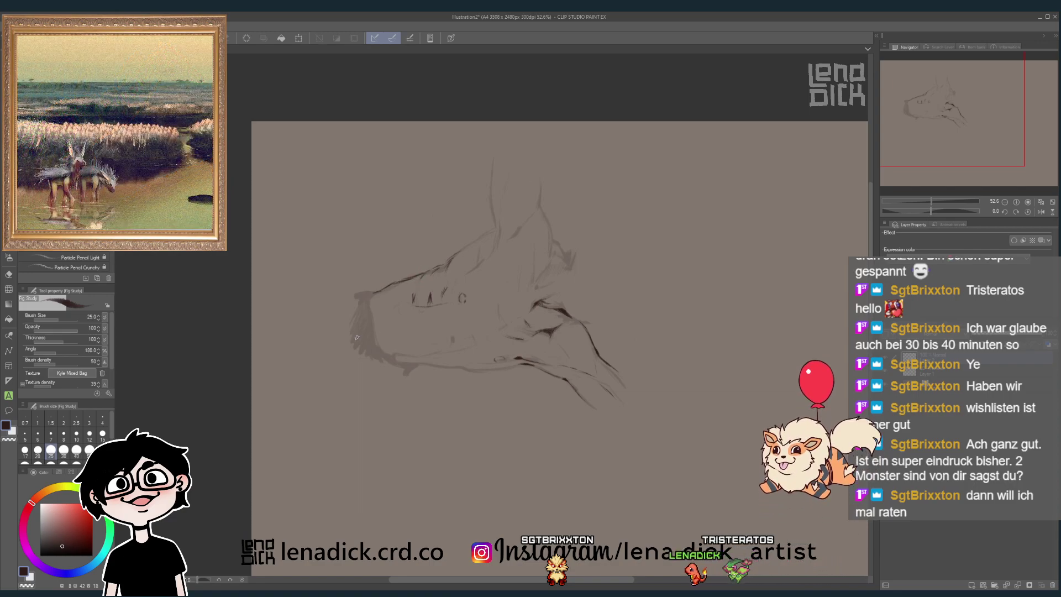
- Mirror the canvas to check the head's proportions, flip it back, and return to the brush
{"action": "left_click", "coordinate": [1041, 211]}
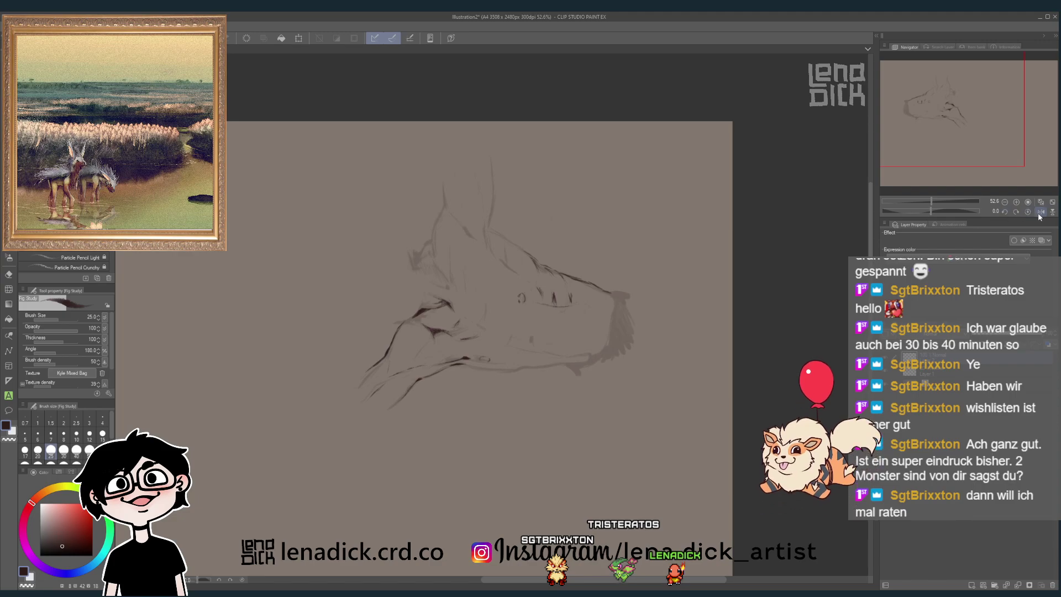
{"action": "left_click", "coordinate": [1040, 212]}
{"action": "key", "text": "e"}
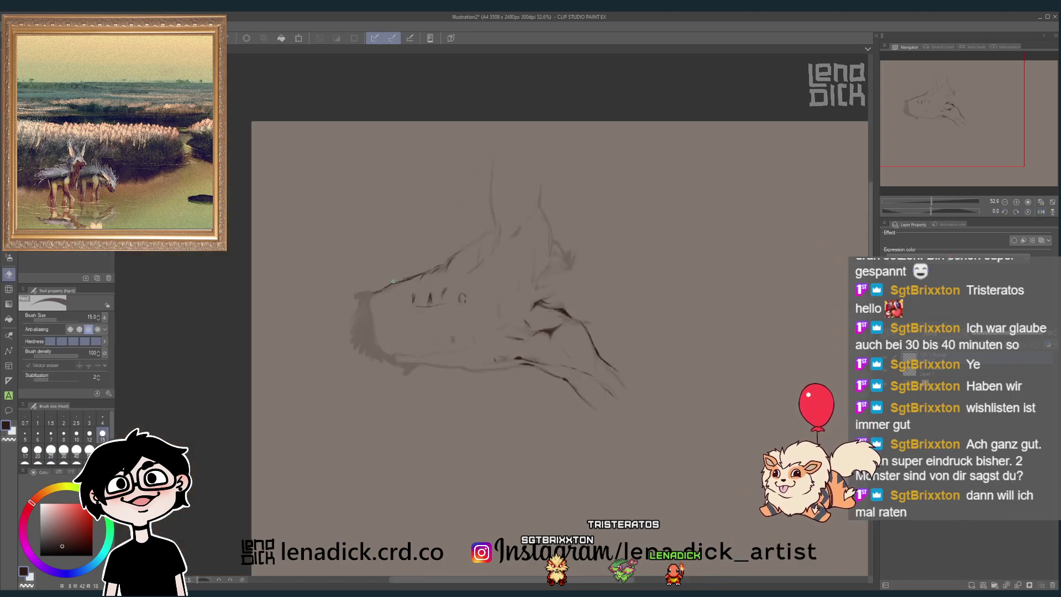
{"action": "key", "text": "b"}
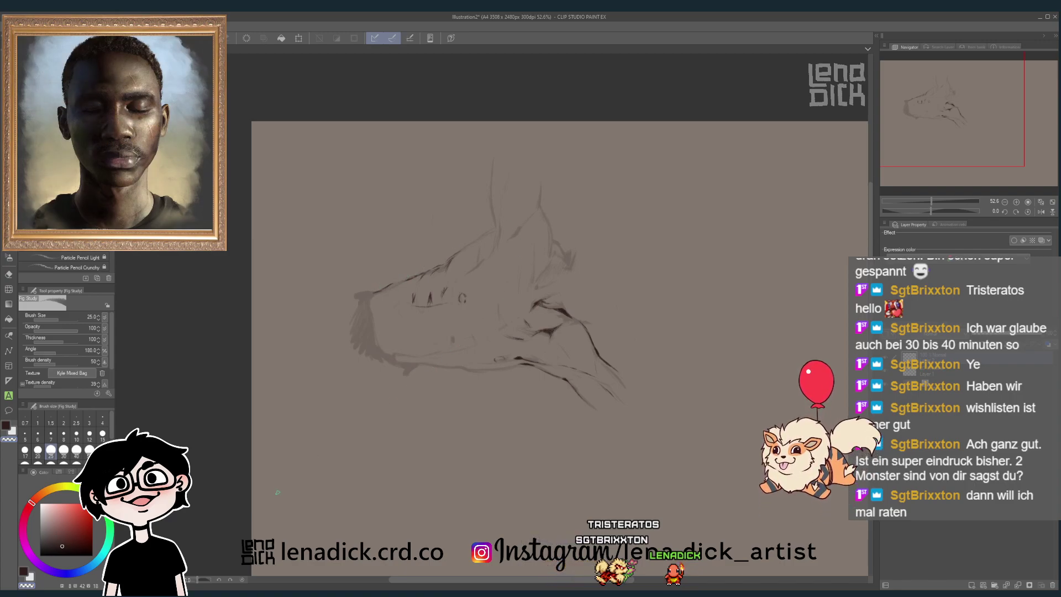
- Reselect the dark main colour and zoom in on the sketch to 72.1%
{"action": "left_click", "coordinate": [26, 573]}
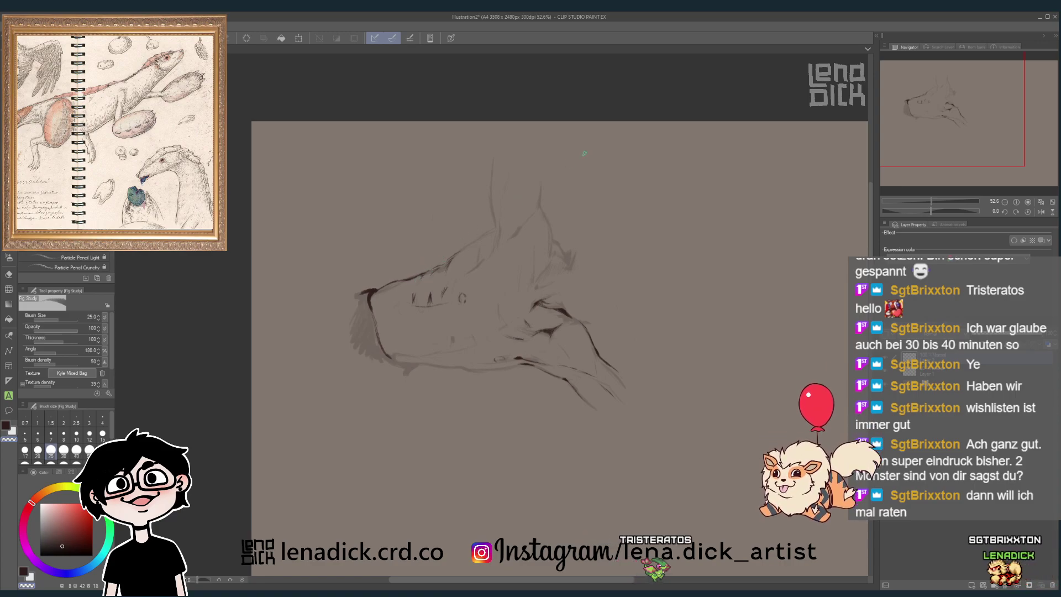
{"action": "left_click", "coordinate": [23, 571]}
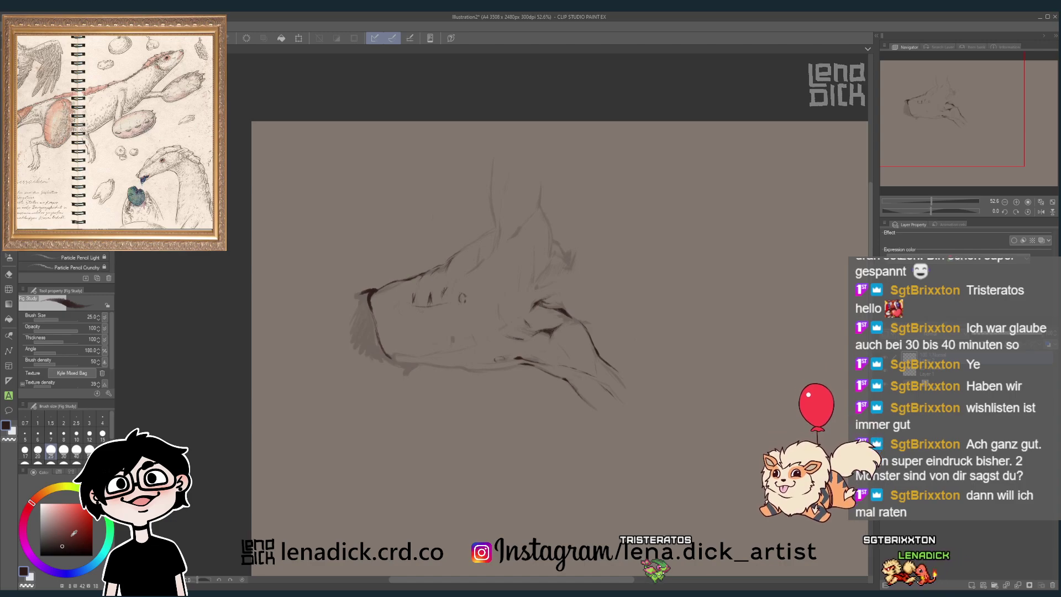
{"action": "scroll", "coordinate": [530, 260], "scroll_direction": "up", "scroll_amount": 3}
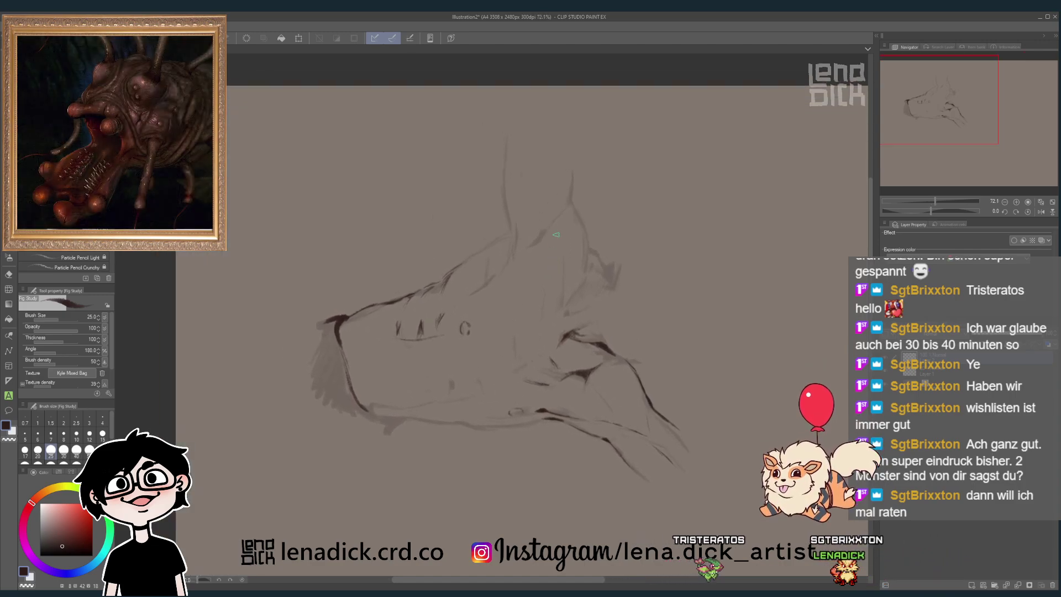
- Pan the canvas slightly right to frame the ear area
{"action": "left_click_drag", "start_coordinate": [588, 366], "coordinate": [598, 365]}
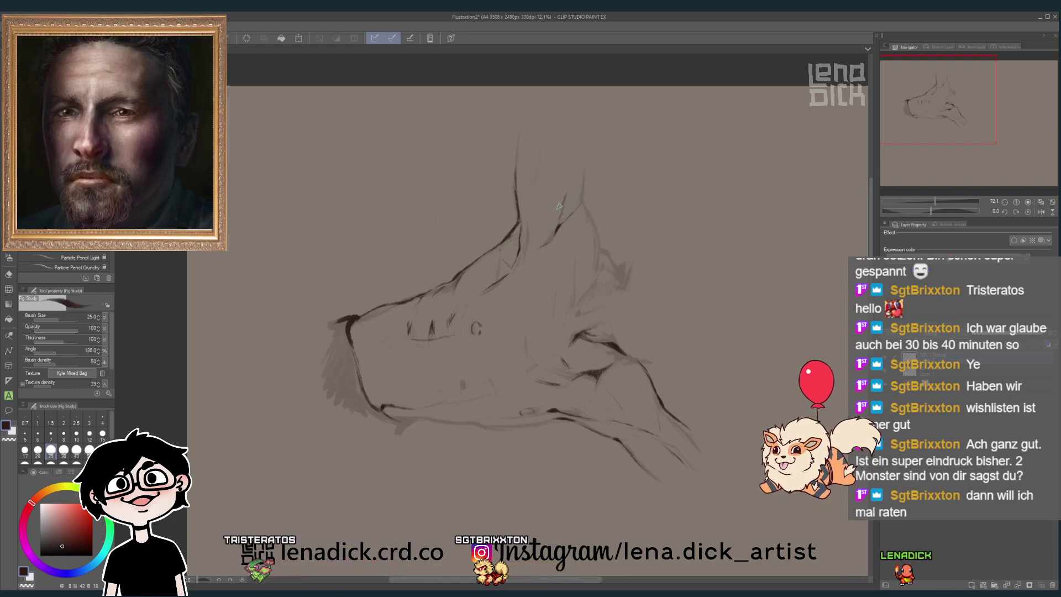
- Draw a dark Fig Study line up along the inner ear
{"action": "left_click_drag", "start_coordinate": [558, 222], "coordinate": [566, 184]}
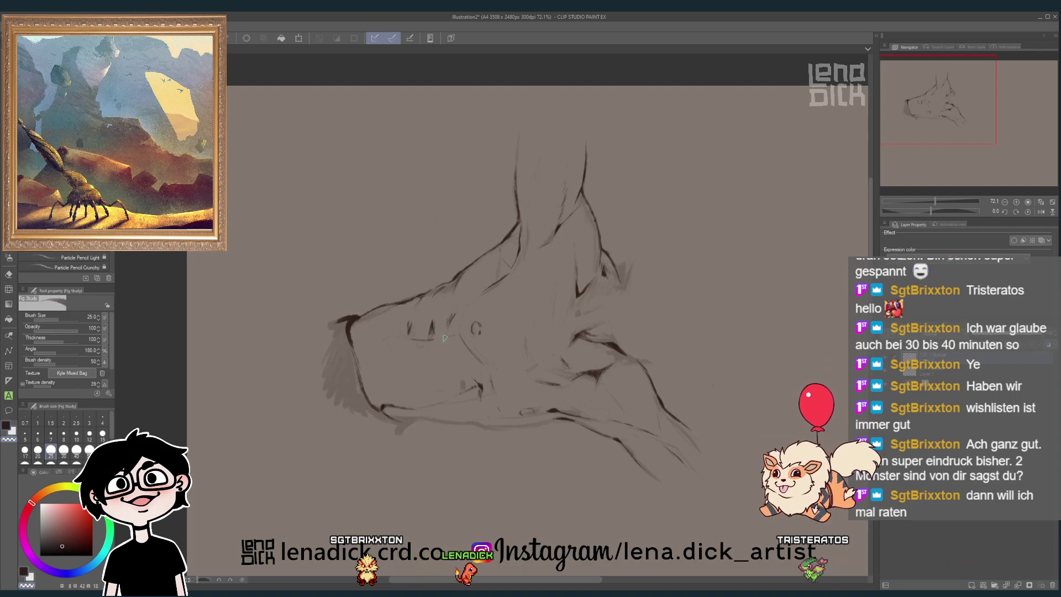
- Add a short dark stroke on the head, then switch to transparent colour for erasing
{"action": "key", "text": "c"}
{"action": "mouse_move", "coordinate": [442, 342]}
{"action": "left_mouse_down"}
{"action": "mouse_move", "coordinate": [452, 330]}
{"action": "mouse_move", "coordinate": [444, 342]}
{"action": "left_mouse_up"}
{"action": "key", "text": "c"}
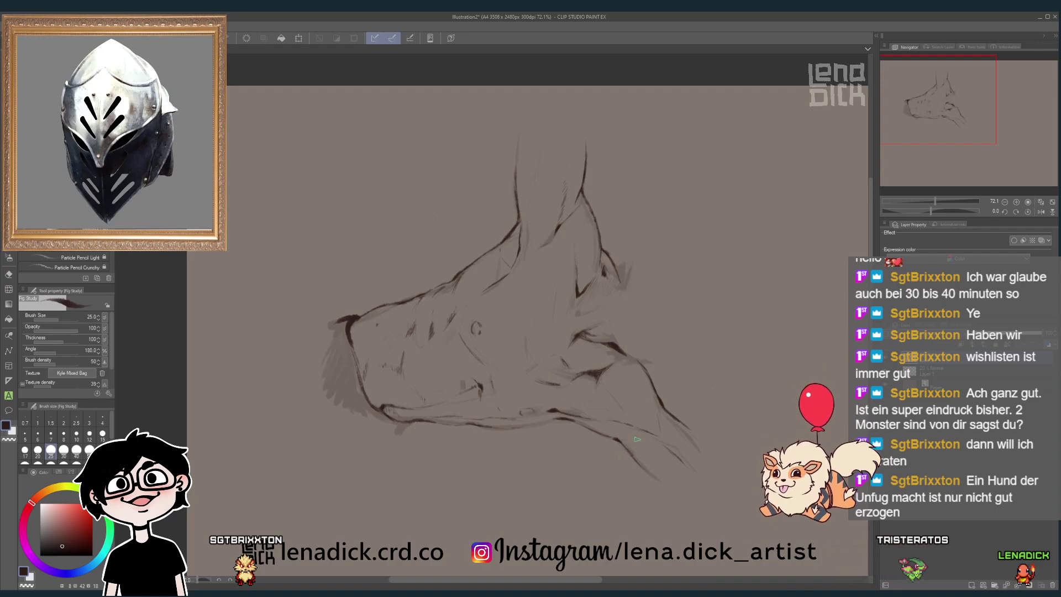
{"action": "scroll", "coordinate": [636, 439], "scroll_direction": "down", "scroll_amount": 4}
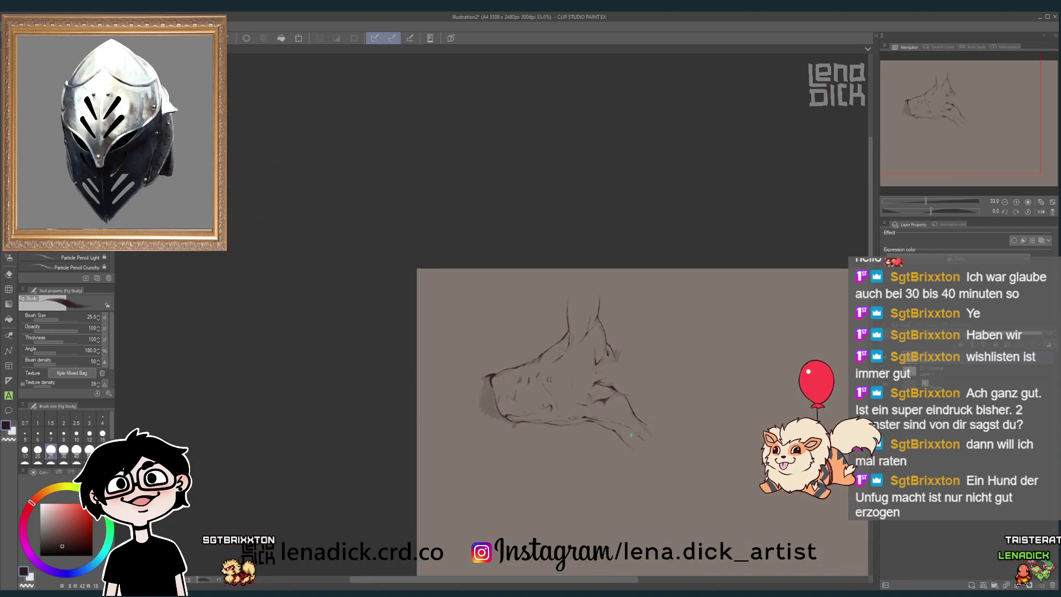
{"action": "scroll", "coordinate": [631, 434], "scroll_direction": "up", "scroll_amount": 4}
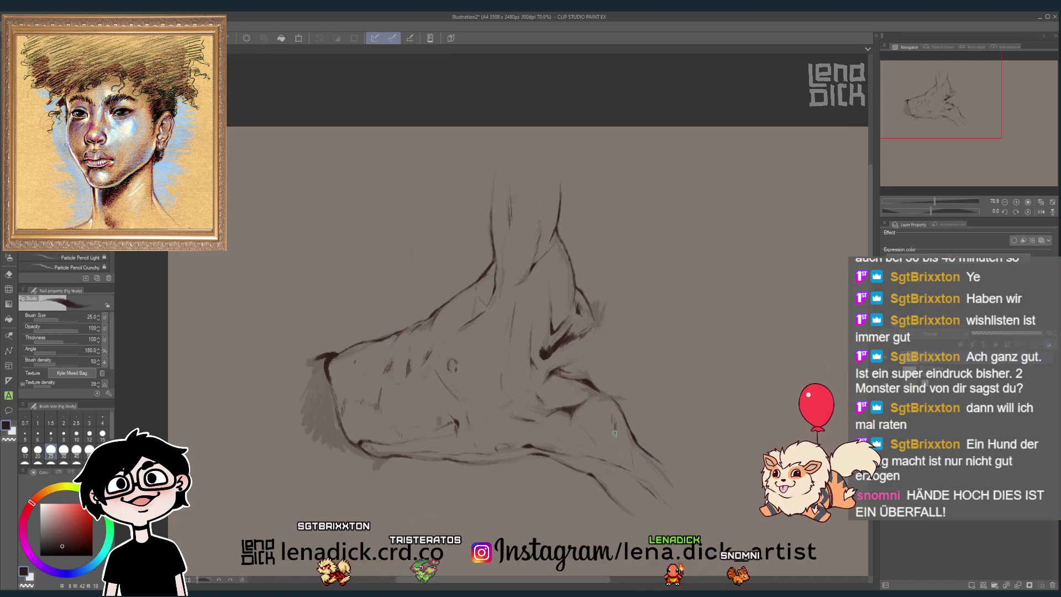
{"action": "key", "text": "m"}
{"action": "left_click_drag", "start_coordinate": [673, 384], "coordinate": [656, 372]}
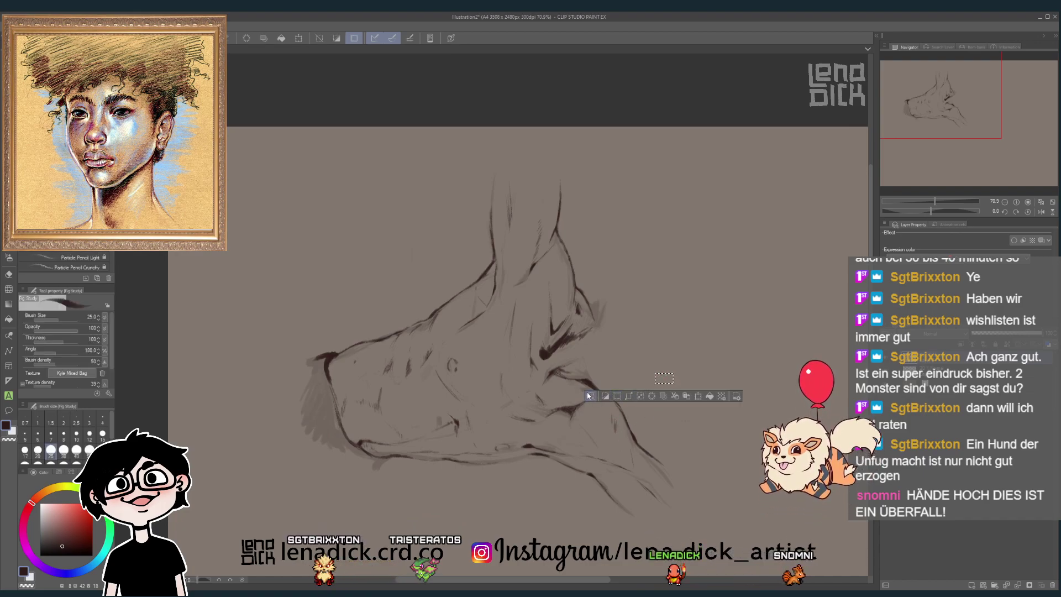
{"action": "key", "text": "ctrl+d"}
{"action": "scroll", "coordinate": [650, 347], "scroll_direction": "down", "scroll_amount": 5}
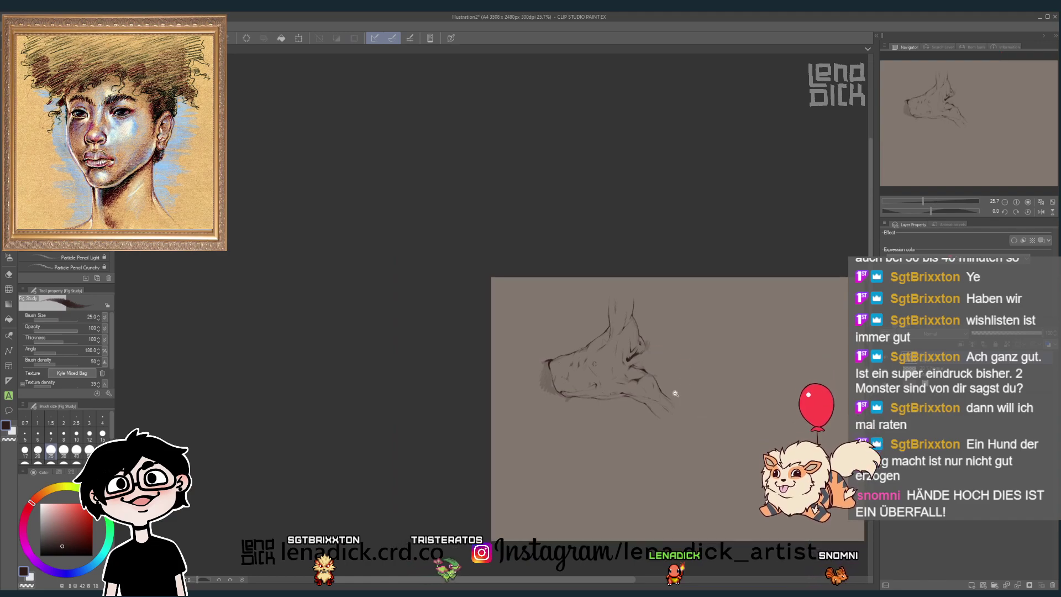
{"action": "scroll", "coordinate": [682, 407], "scroll_direction": "up", "scroll_amount": 6}
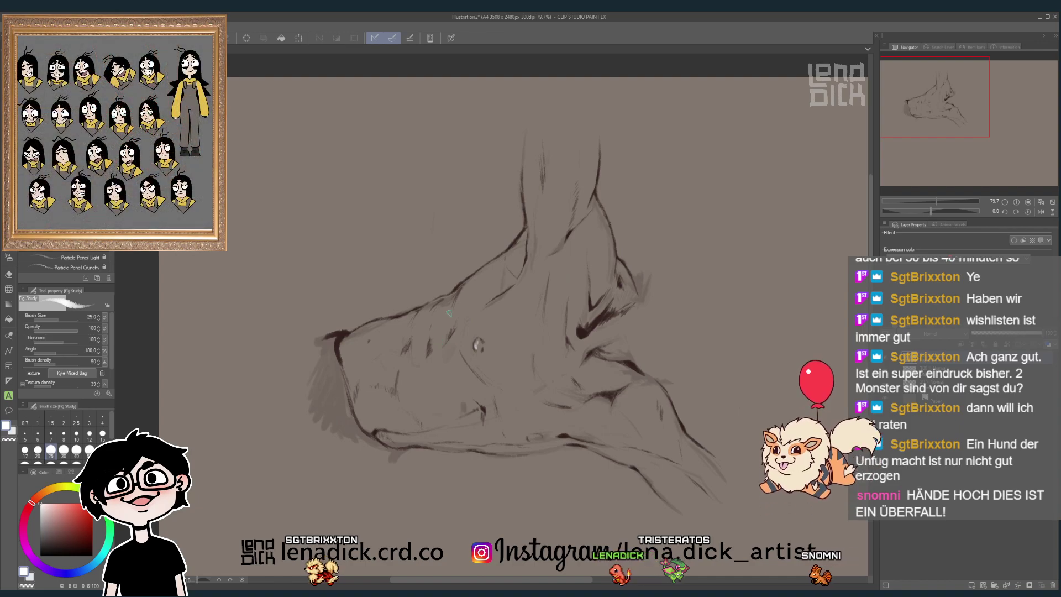
- Paint short white highlight hatching across the top of the foot
{"action": "left_click_drag", "start_coordinate": [441, 344], "coordinate": [440, 331]}
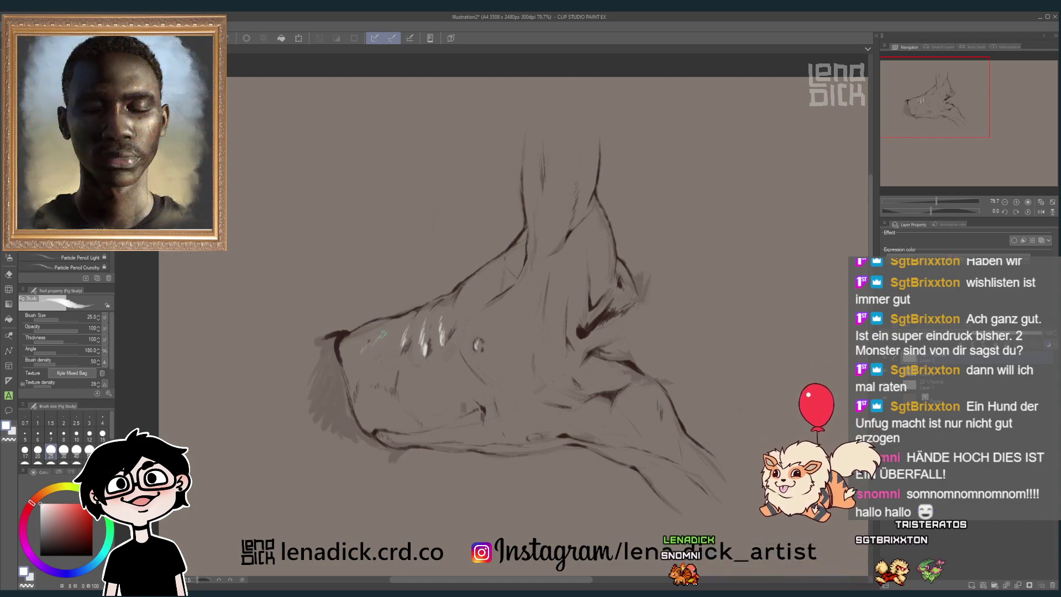
{"action": "left_click_drag", "start_coordinate": [372, 340], "coordinate": [364, 361]}
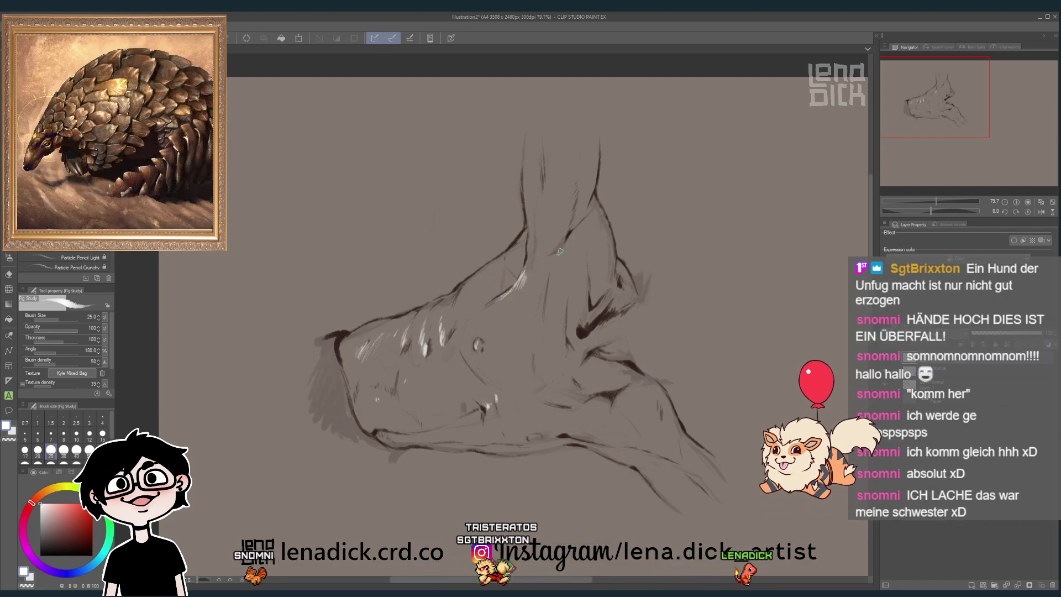
- Stroke a white highlight along the ankle line and extend it up near the heel
{"action": "left_click_drag", "start_coordinate": [561, 253], "coordinate": [573, 232]}
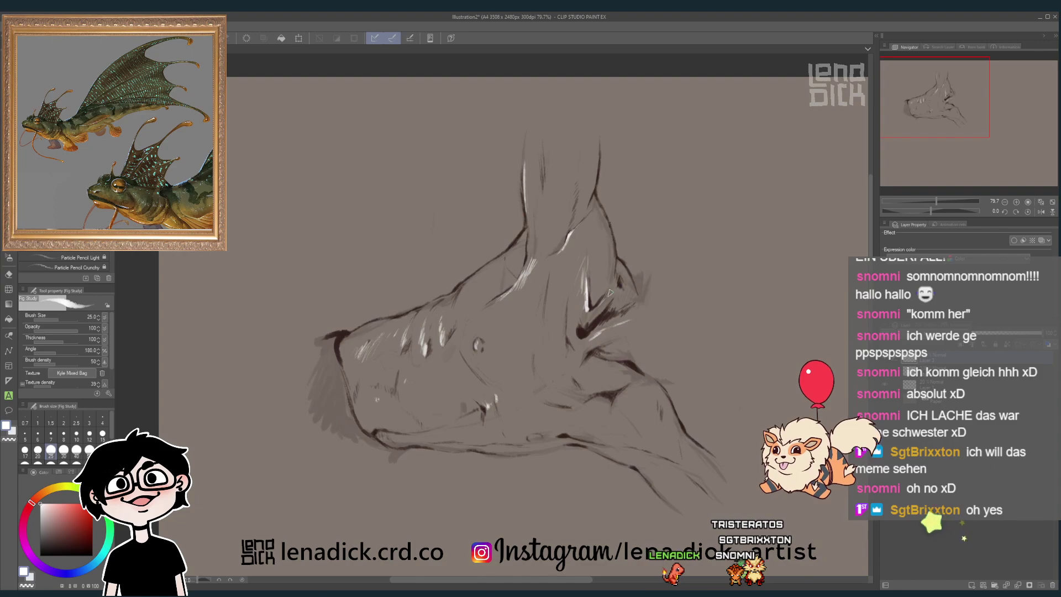
{"action": "left_click_drag", "start_coordinate": [613, 285], "coordinate": [616, 277]}
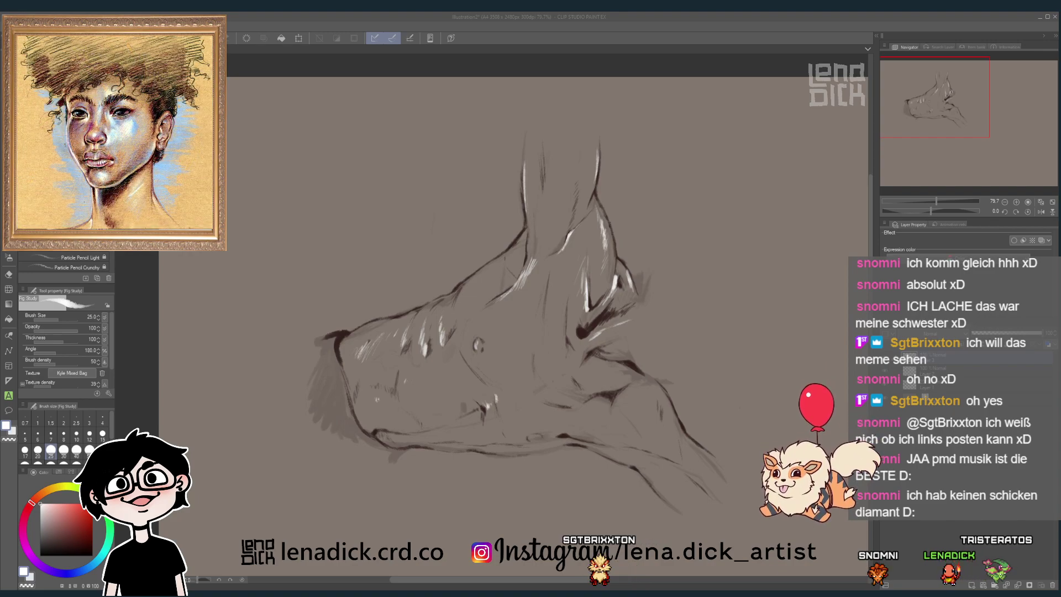
- Toggle the white highlight and dark linework layers off and on to compare them
{"action": "left_click", "coordinate": [494, 325]}
{"action": "left_click", "coordinate": [885, 357]}
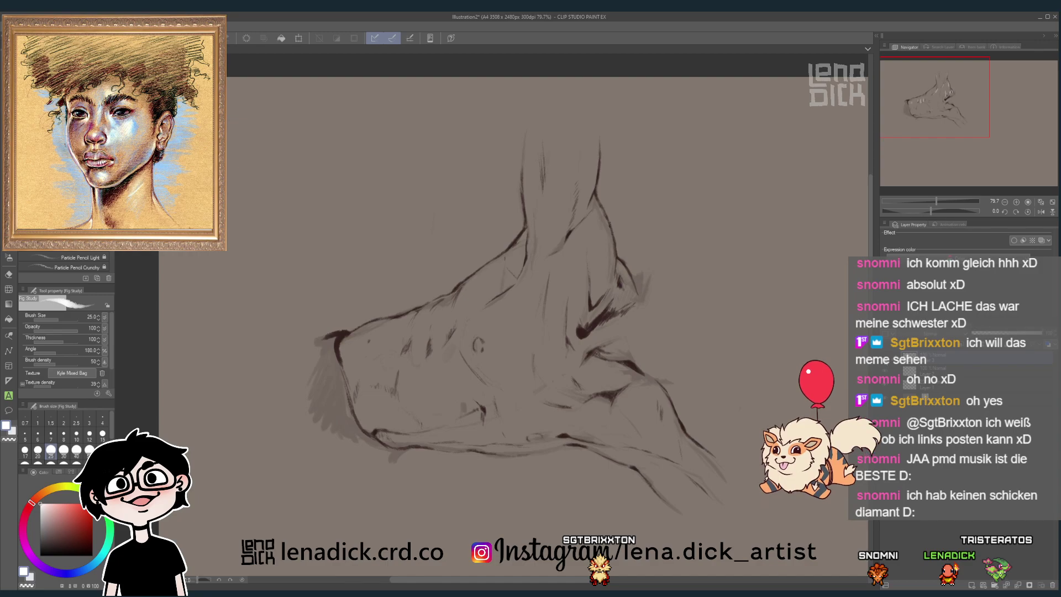
{"action": "left_click", "coordinate": [885, 357]}
{"action": "left_click", "coordinate": [885, 370]}
{"action": "left_click", "coordinate": [885, 371]}
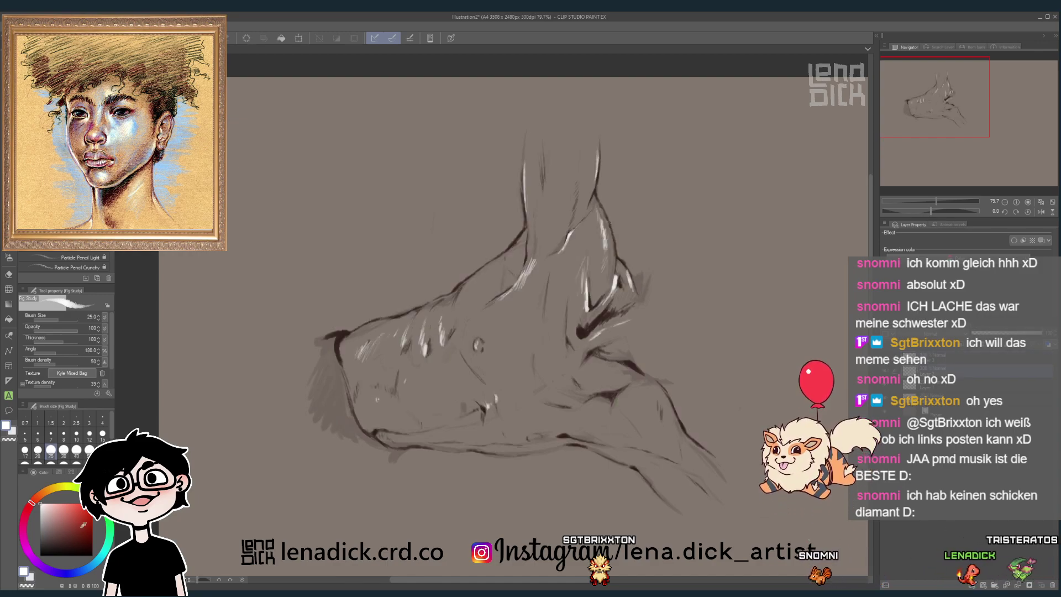
- Sample a light beige, enlarge the brush to 40, and paint highlights across the foot and ankle
{"action": "left_click", "coordinate": [396, 269], "text": "alt"}
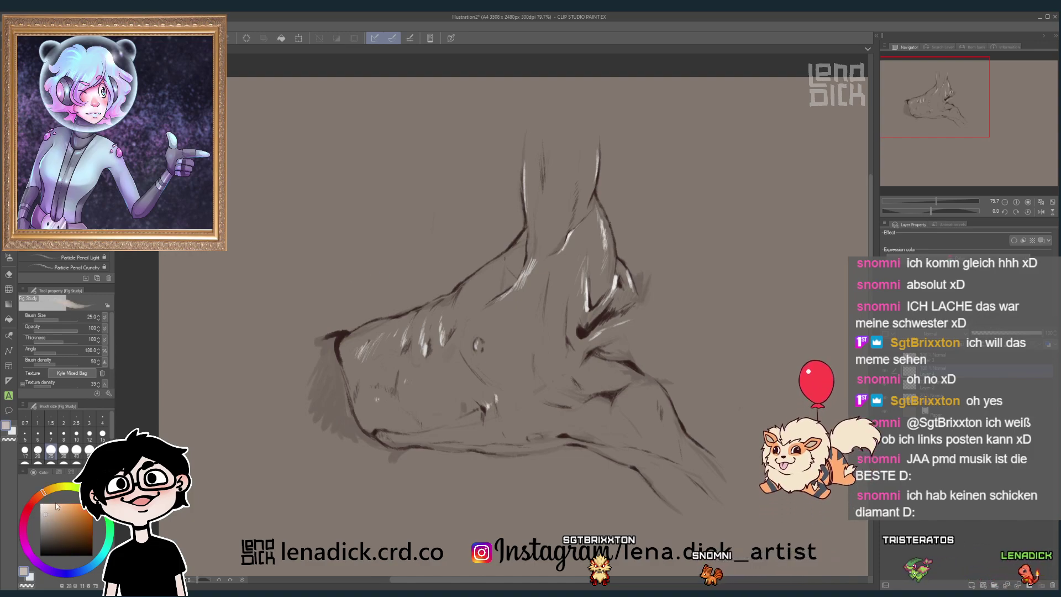
{"action": "key", "text": "bracketright"}
{"action": "key", "text": "bracketright"}
{"action": "mouse_move", "coordinate": [482, 321]}
{"action": "left_mouse_down"}
{"action": "mouse_move", "coordinate": [472, 344]}
{"action": "mouse_move", "coordinate": [487, 321]}
{"action": "left_mouse_up"}
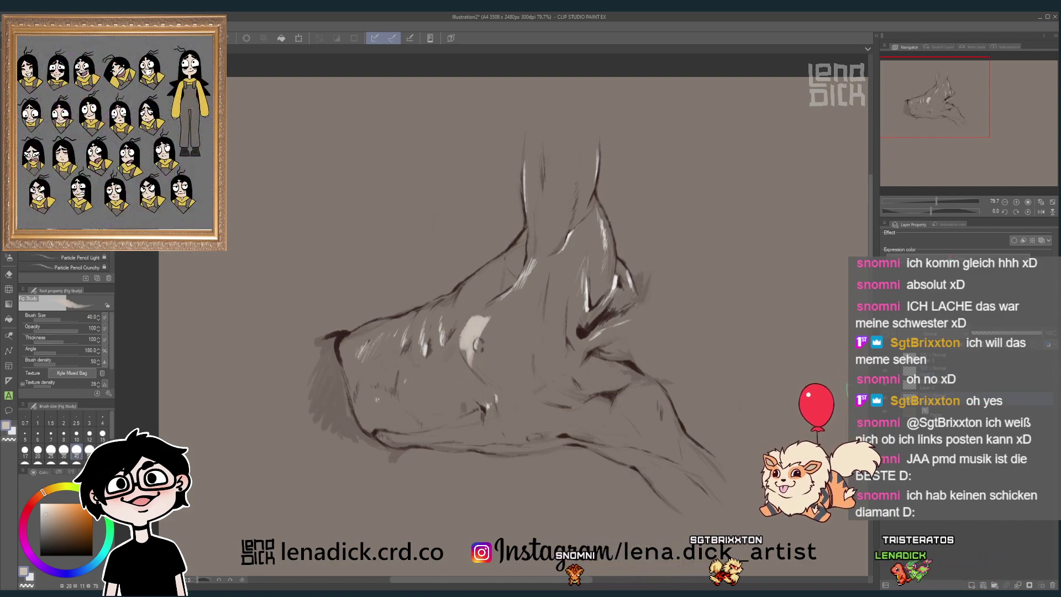
{"action": "left_click_drag", "start_coordinate": [474, 364], "coordinate": [479, 369]}
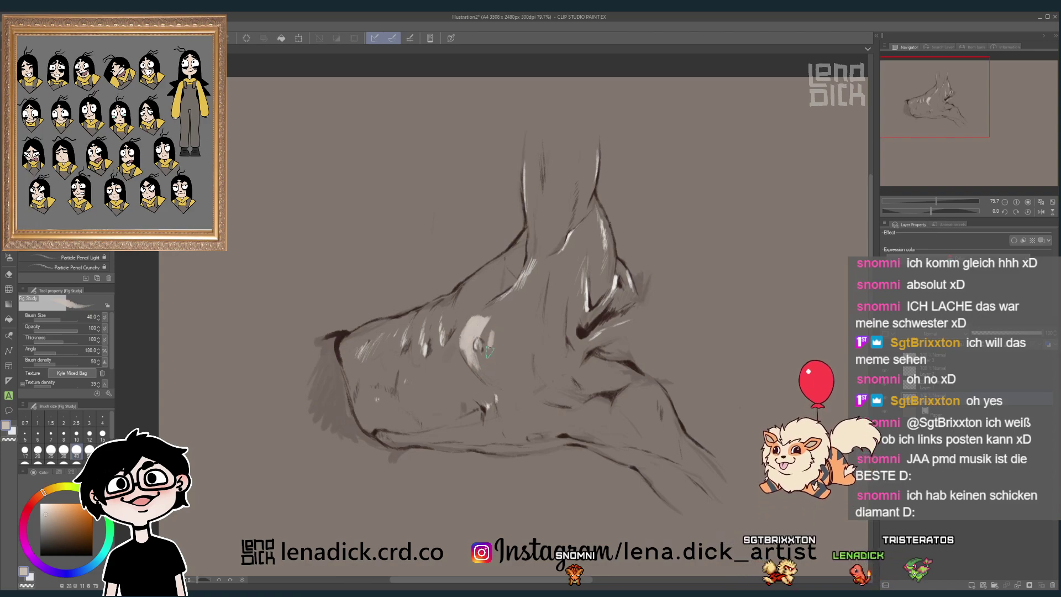
{"action": "left_click_drag", "start_coordinate": [494, 331], "coordinate": [489, 362]}
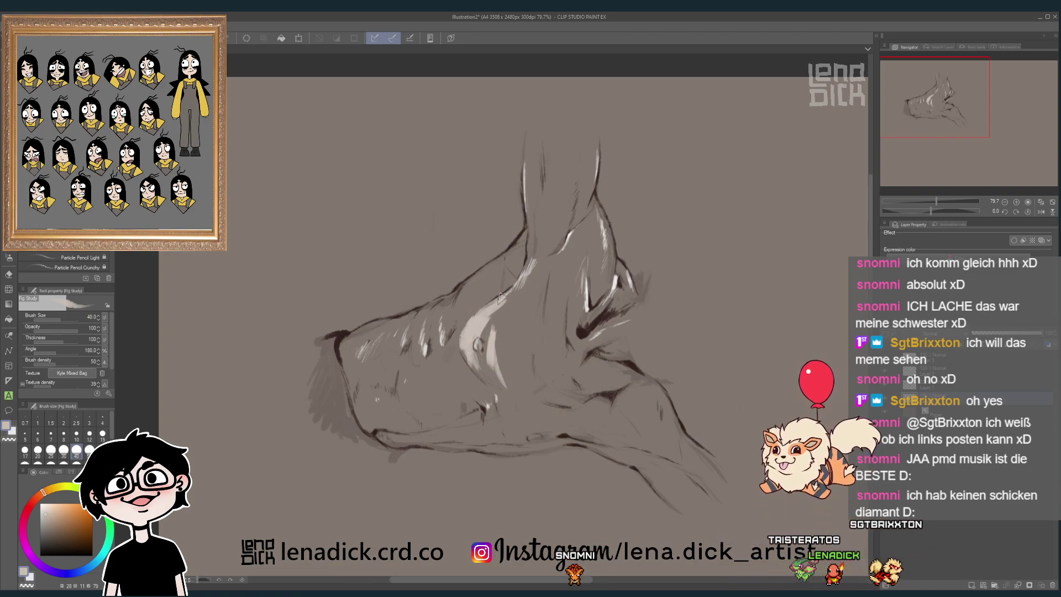
{"action": "mouse_move", "coordinate": [520, 287]}
{"action": "left_mouse_down"}
{"action": "mouse_move", "coordinate": [543, 262]}
{"action": "mouse_move", "coordinate": [529, 301]}
{"action": "left_mouse_up"}
{"action": "left_click_drag", "start_coordinate": [544, 263], "coordinate": [539, 320]}
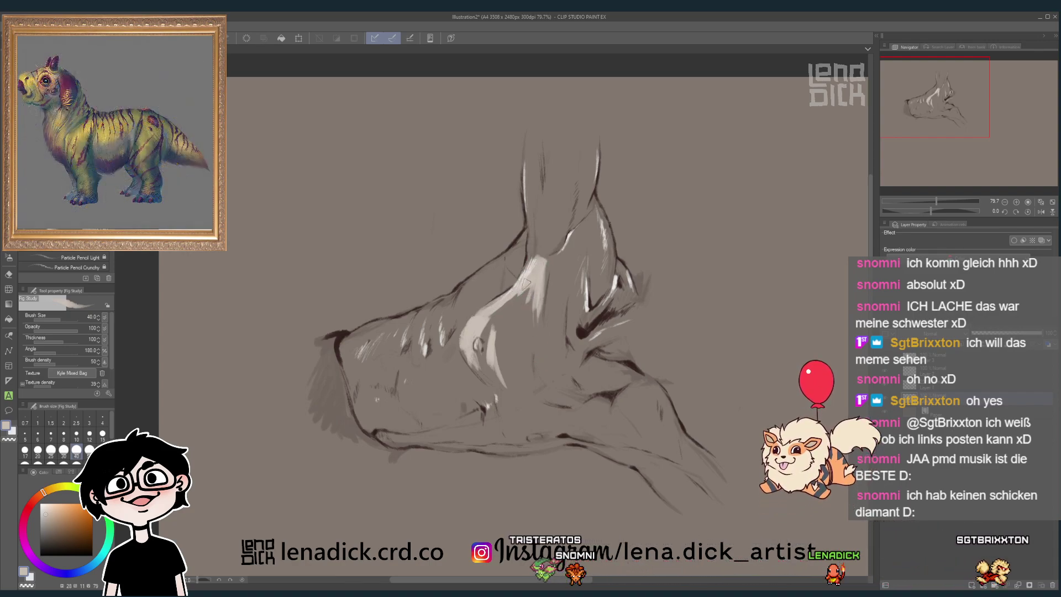
{"action": "key", "text": "ctrl+z"}
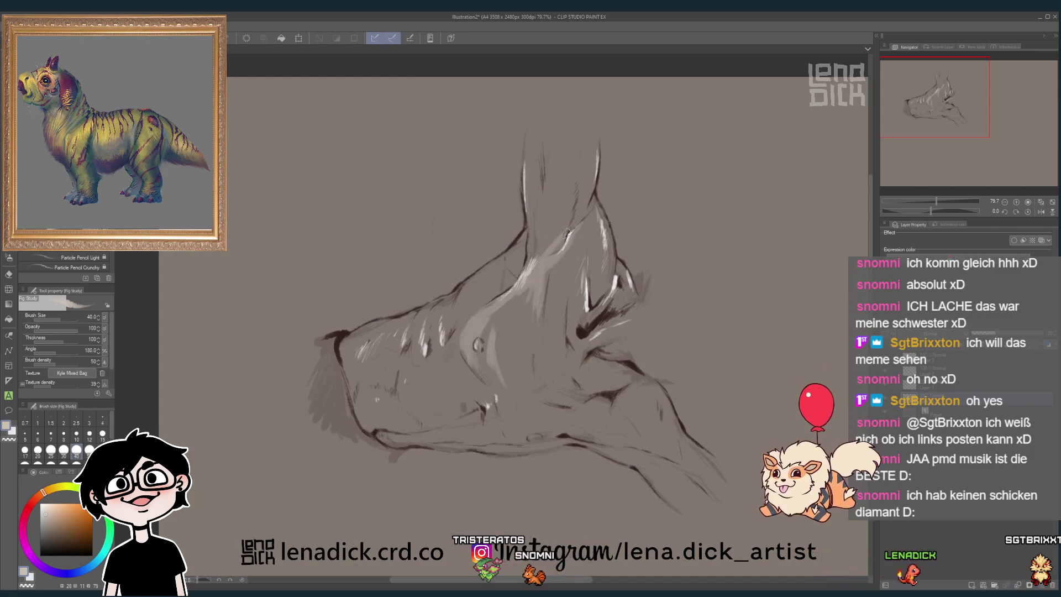
{"action": "mouse_move", "coordinate": [566, 234]}
{"action": "left_mouse_down"}
{"action": "mouse_move", "coordinate": [544, 253]}
{"action": "mouse_move", "coordinate": [569, 206]}
{"action": "left_mouse_up"}
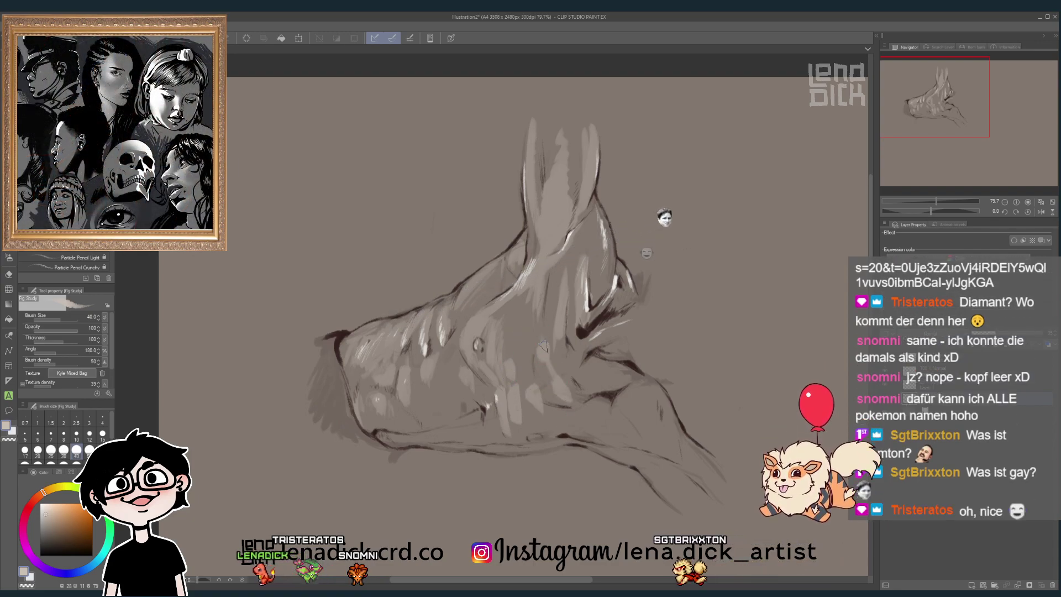
- Switch to the Blend tool at size 70 and smudge the light strokes in the foot's middle
{"action": "scroll", "coordinate": [658, 387], "scroll_direction": "down", "scroll_amount": 5}
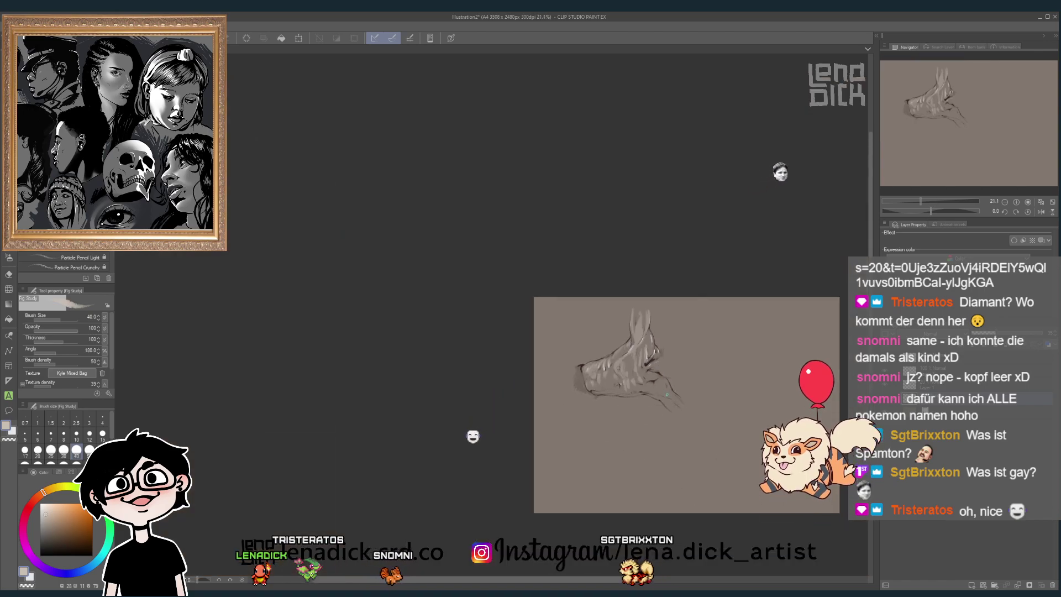
{"action": "scroll", "coordinate": [657, 387], "scroll_direction": "up", "scroll_amount": 3}
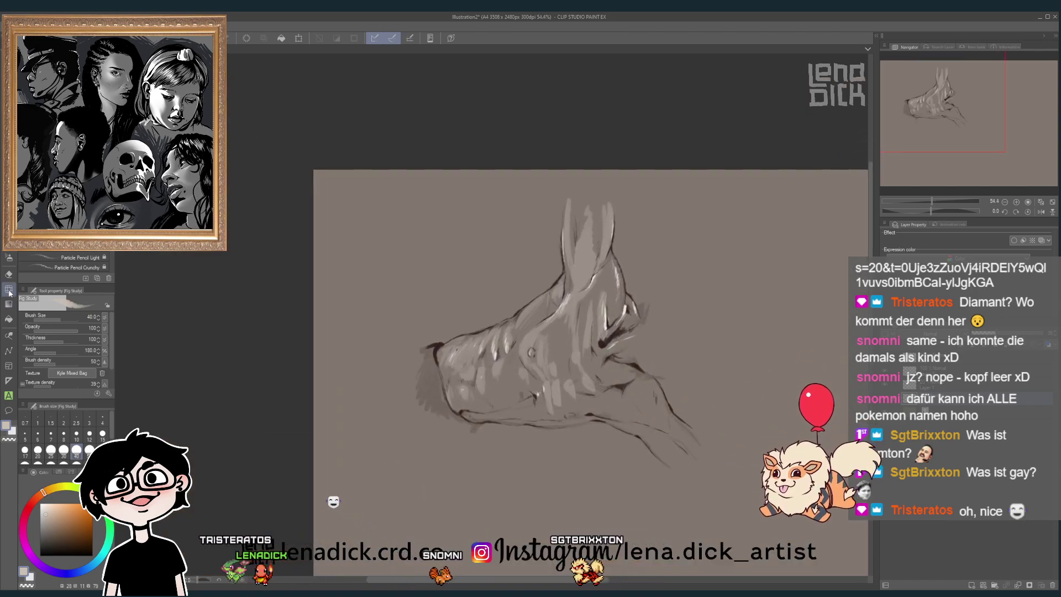
{"action": "left_click", "coordinate": [8, 292]}
{"action": "left_click", "coordinate": [8, 289]}
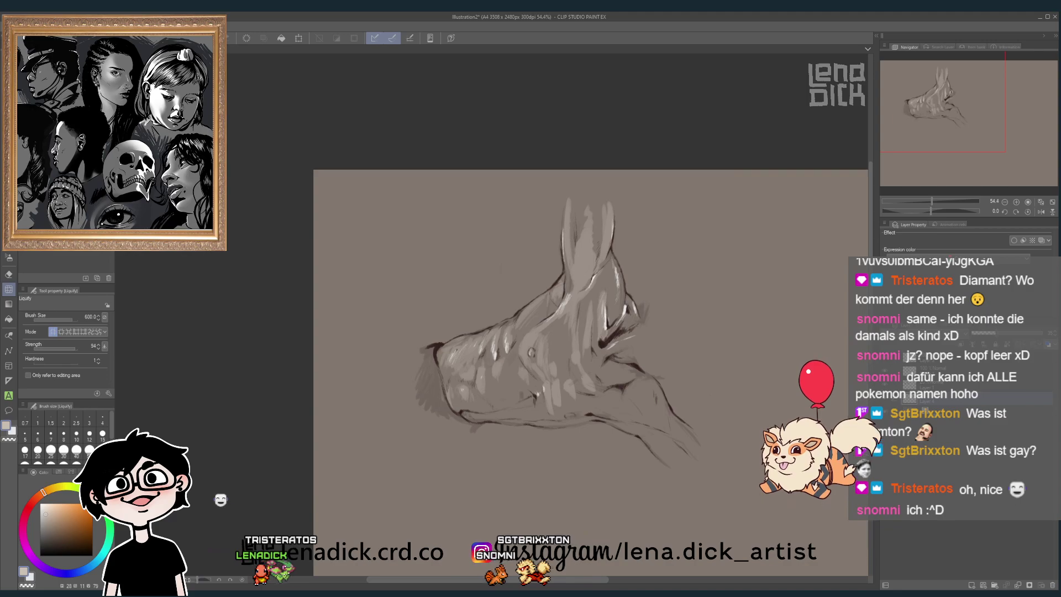
{"action": "key", "text": "bracketright"}
{"action": "key", "text": "bracketright"}
{"action": "key", "text": "bracketright"}
{"action": "mouse_move", "coordinate": [552, 337]}
{"action": "left_mouse_down"}
{"action": "mouse_move", "coordinate": [558, 398]}
{"action": "mouse_move", "coordinate": [577, 377]}
{"action": "left_mouse_up"}
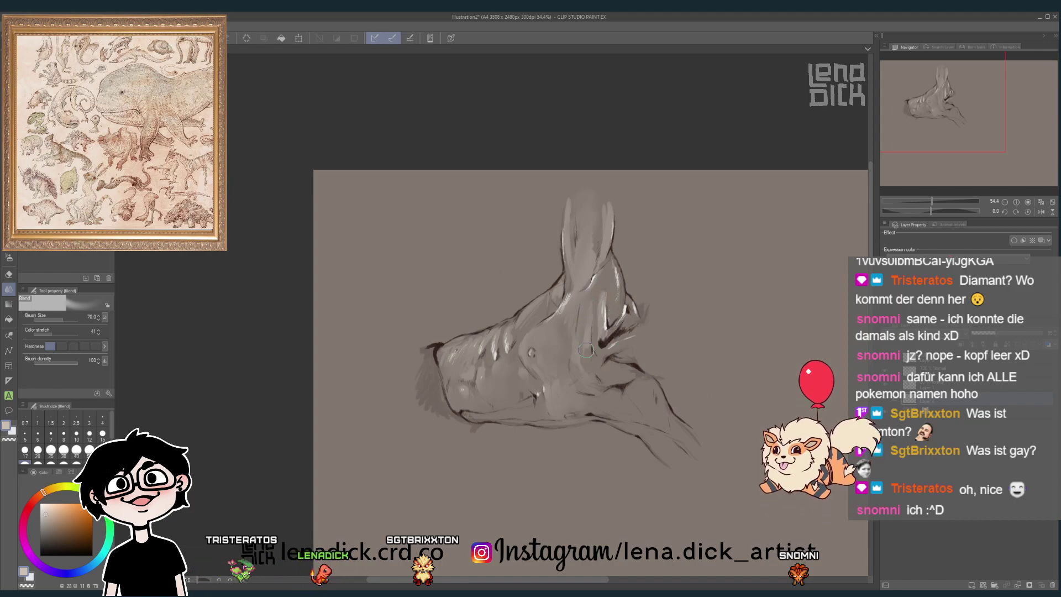
- Bring the whole foot sketch into view and switch back to the sketching pencil
{"action": "scroll", "coordinate": [680, 303], "scroll_direction": "down", "scroll_amount": 5}
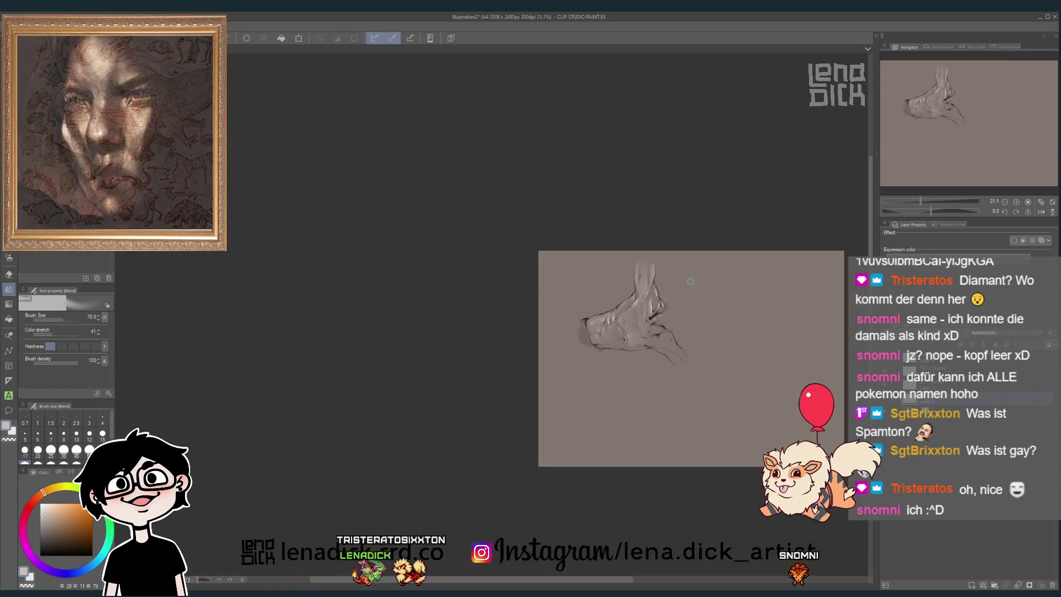
{"action": "scroll", "coordinate": [676, 316], "scroll_direction": "up", "scroll_amount": 4}
{"action": "left_click_drag", "start_coordinate": [701, 302], "coordinate": [630, 338]}
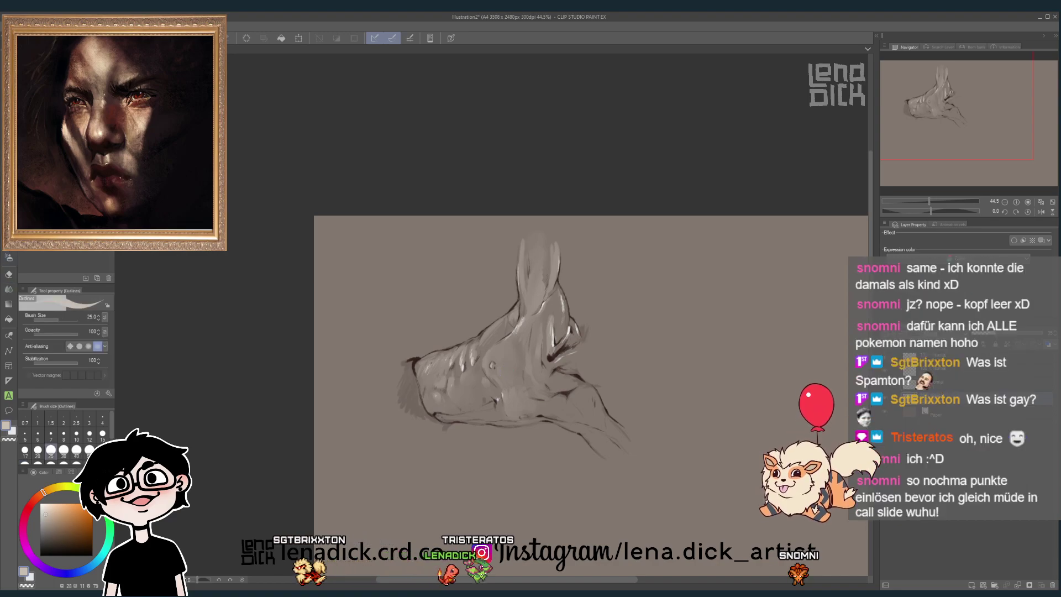
{"action": "key", "text": "p"}
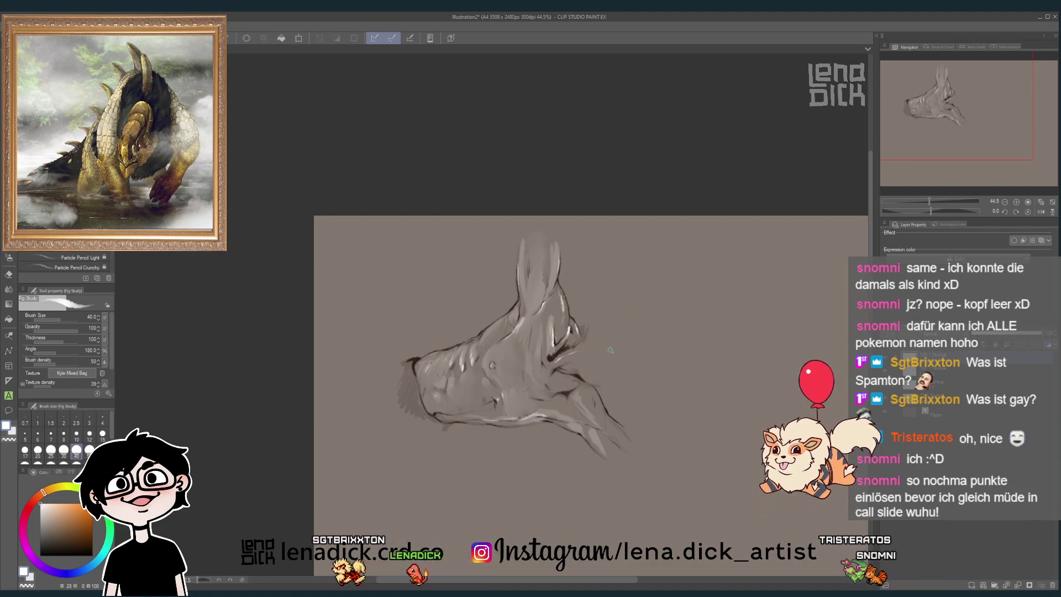
- Toggle the shading and line-art layers to check them, pick dark grey, and zoom out to 20.4%
{"action": "scroll", "coordinate": [612, 337], "scroll_direction": "down", "scroll_amount": 3}
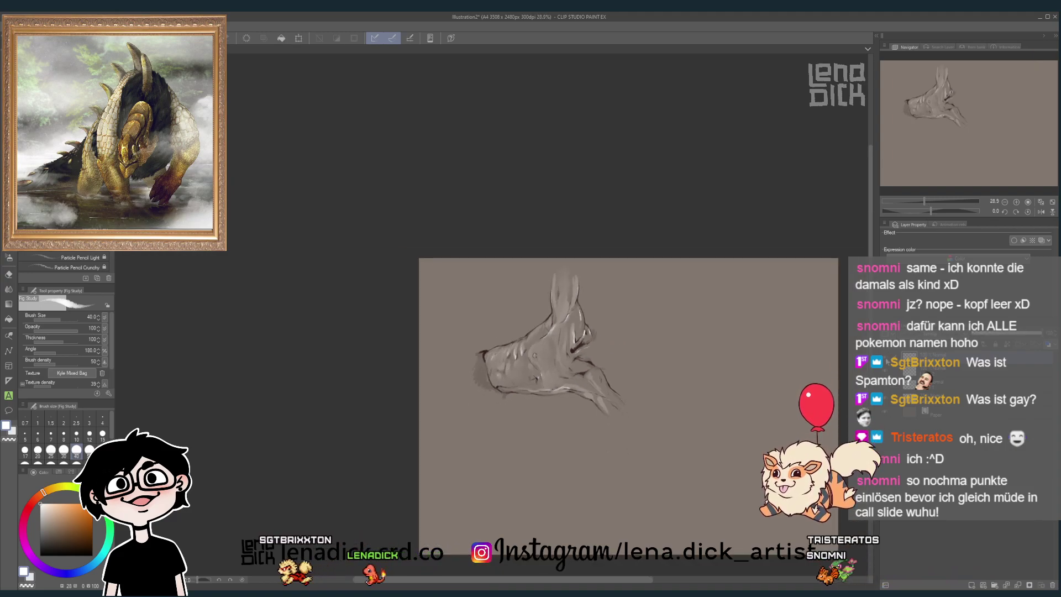
{"action": "scroll", "coordinate": [609, 360], "scroll_direction": "up", "scroll_amount": 3}
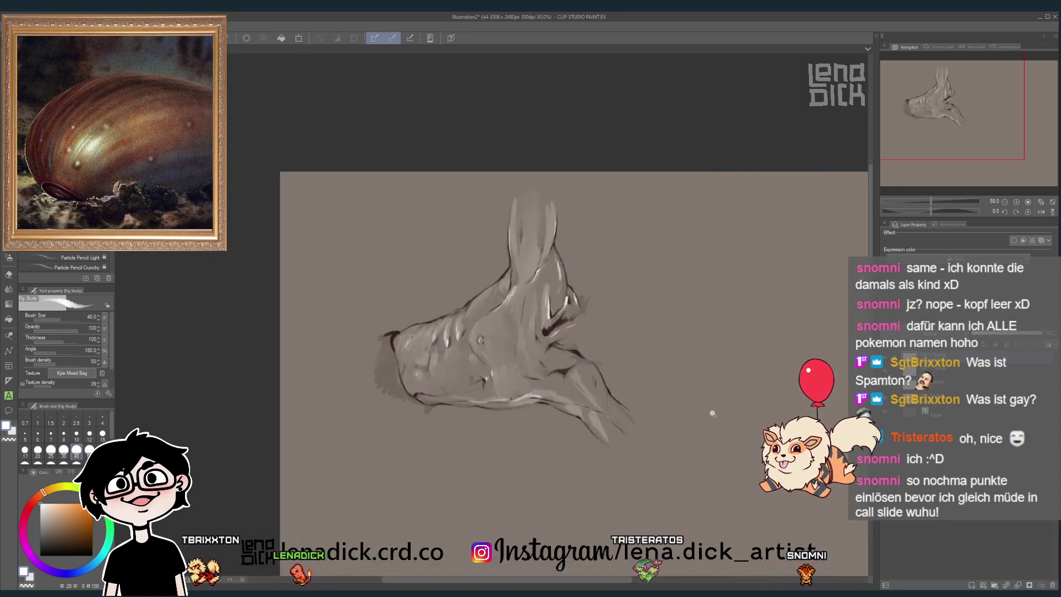
{"action": "scroll", "coordinate": [712, 414], "scroll_direction": "up", "scroll_amount": 1}
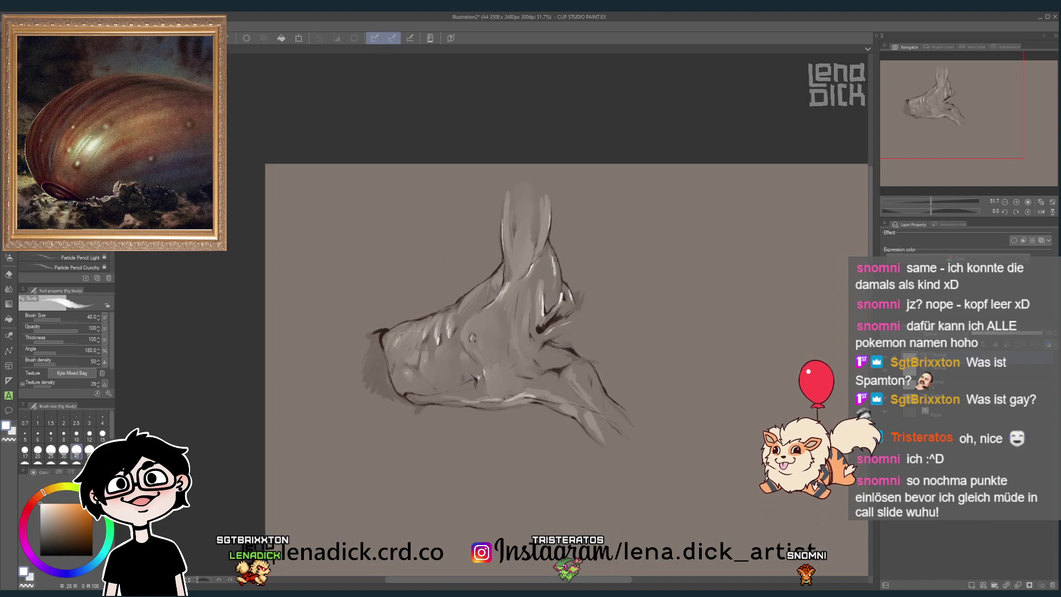
{"action": "left_click", "coordinate": [885, 398]}
{"action": "left_click", "coordinate": [884, 398]}
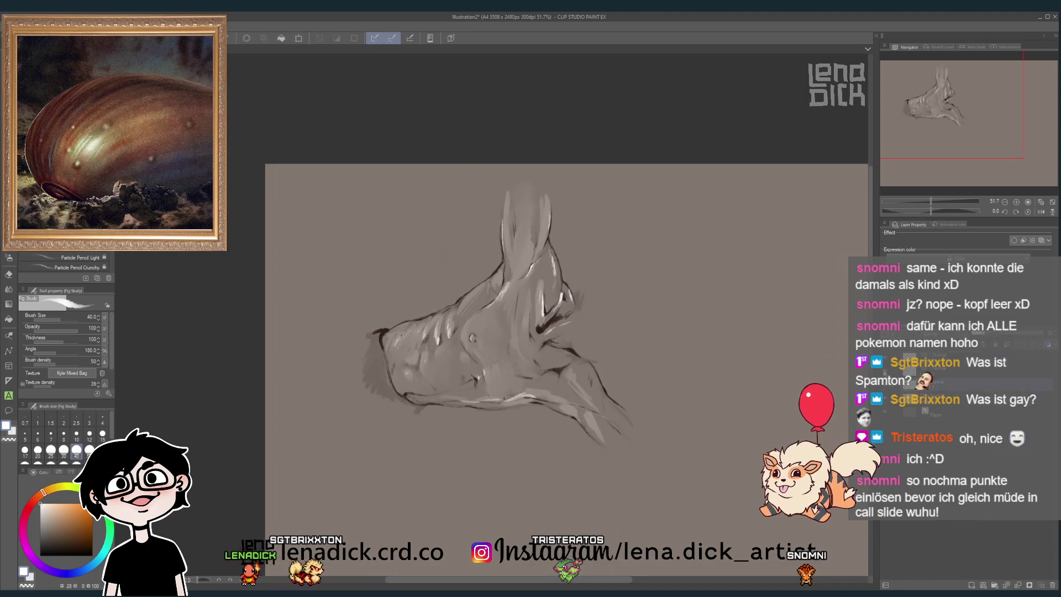
{"action": "left_click", "coordinate": [885, 384]}
{"action": "left_click", "coordinate": [885, 384]}
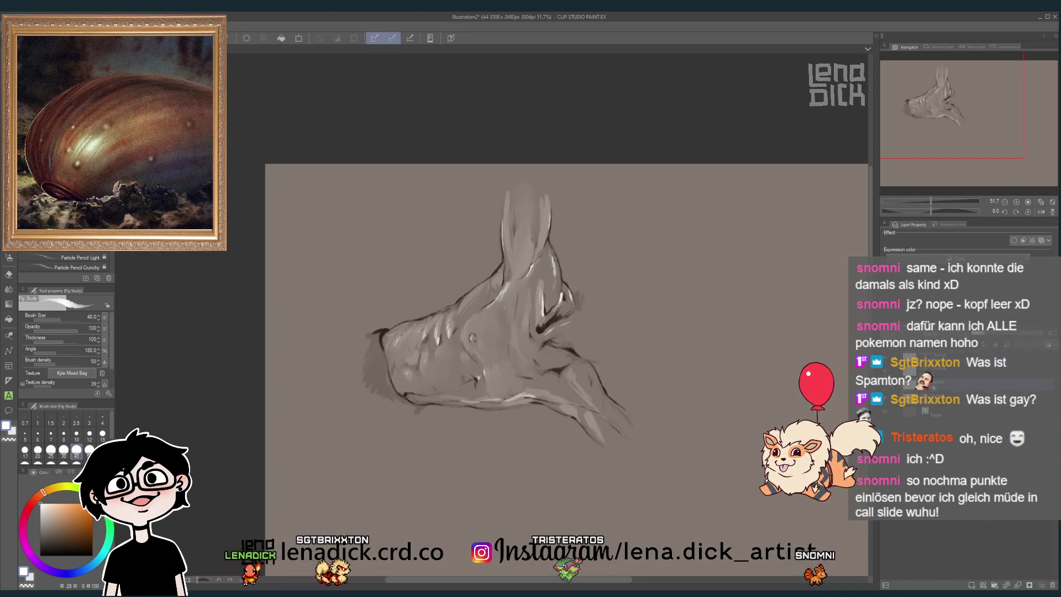
{"action": "left_click", "coordinate": [885, 398]}
{"action": "left_click", "coordinate": [884, 397]}
{"action": "left_click", "coordinate": [41, 542]}
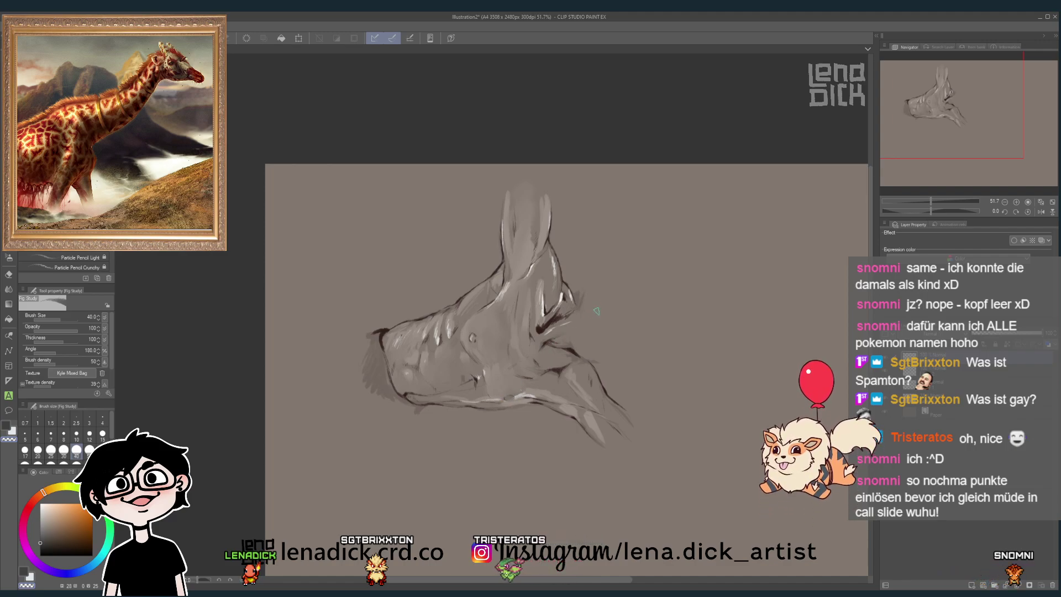
{"action": "scroll", "coordinate": [598, 312], "scroll_direction": "down", "scroll_amount": 3}
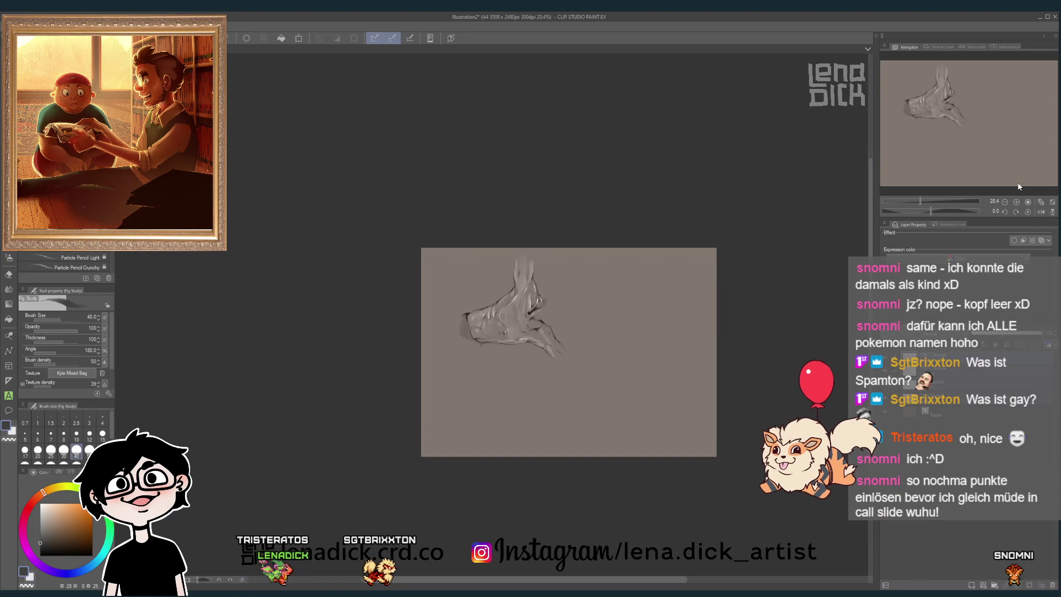
- Group the creature sketch layers into one folder and transform-move the sketch to the canvas's bottom-right corner
{"action": "key", "text": "ctrl+g"}
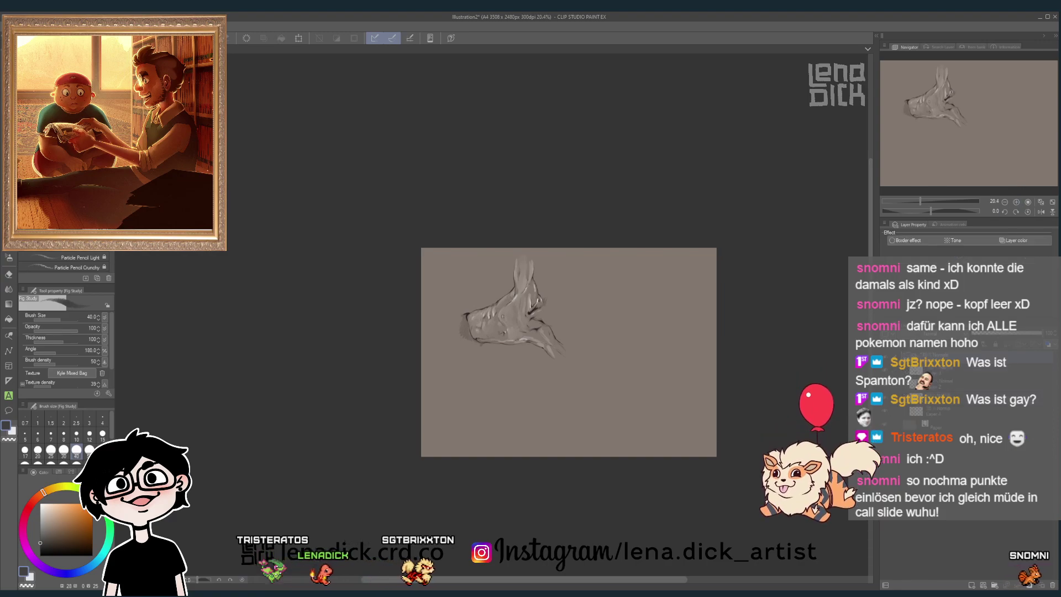
{"action": "scroll", "coordinate": [619, 265], "scroll_direction": "up", "scroll_amount": 1}
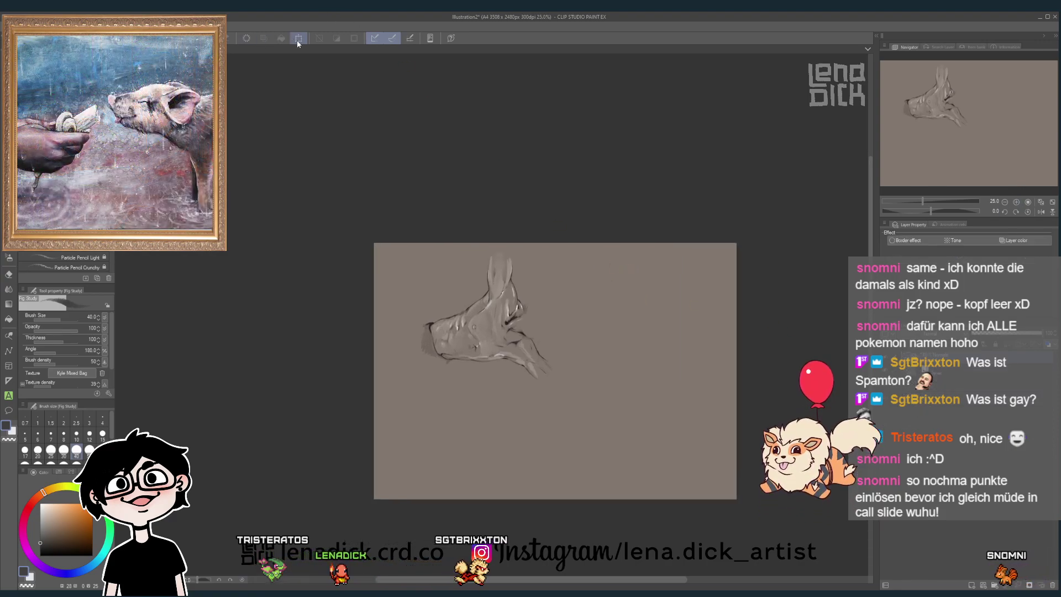
{"action": "key", "text": "ctrl+t"}
{"action": "mouse_move", "coordinate": [483, 307]}
{"action": "left_mouse_down"}
{"action": "mouse_move", "coordinate": [619, 442]}
{"action": "mouse_move", "coordinate": [667, 444]}
{"action": "mouse_move", "coordinate": [677, 411]}
{"action": "left_mouse_up"}
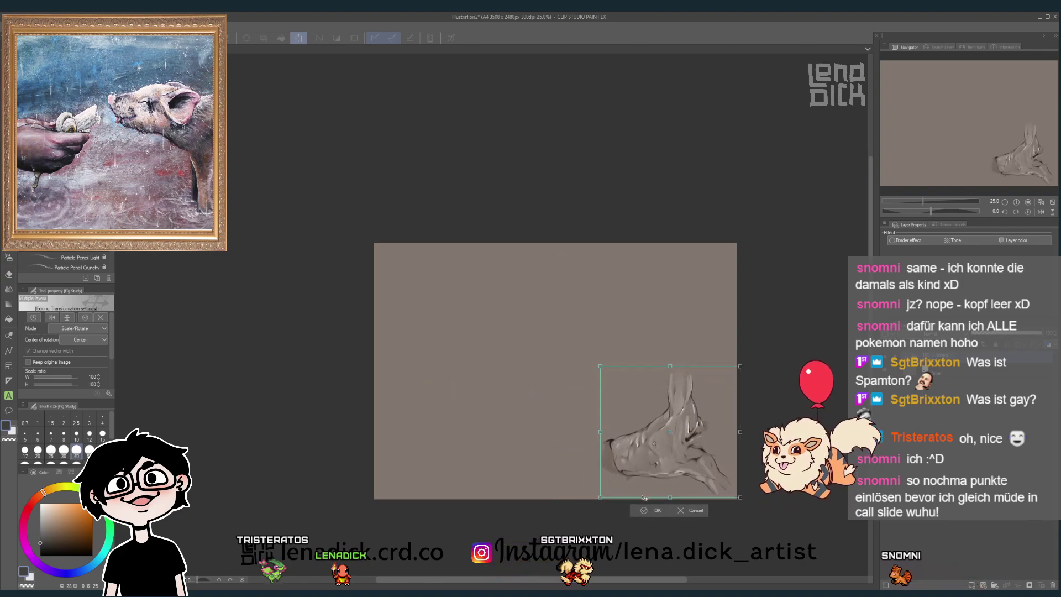
{"action": "left_click", "coordinate": [641, 510]}
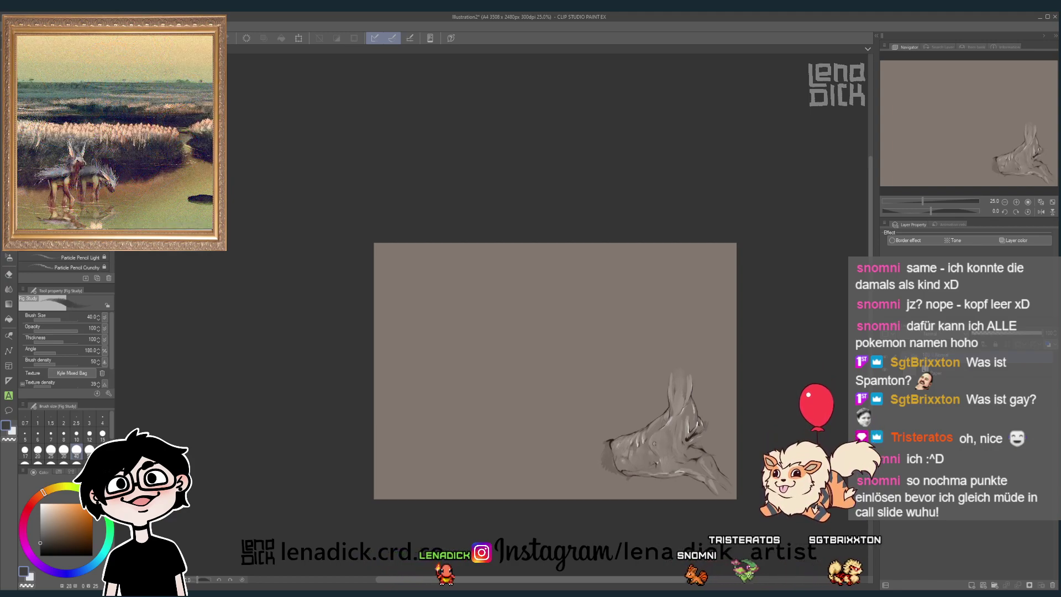
- Add a new raster layer for the figure sketch
{"action": "scroll", "coordinate": [457, 308], "scroll_direction": "up", "scroll_amount": 5}
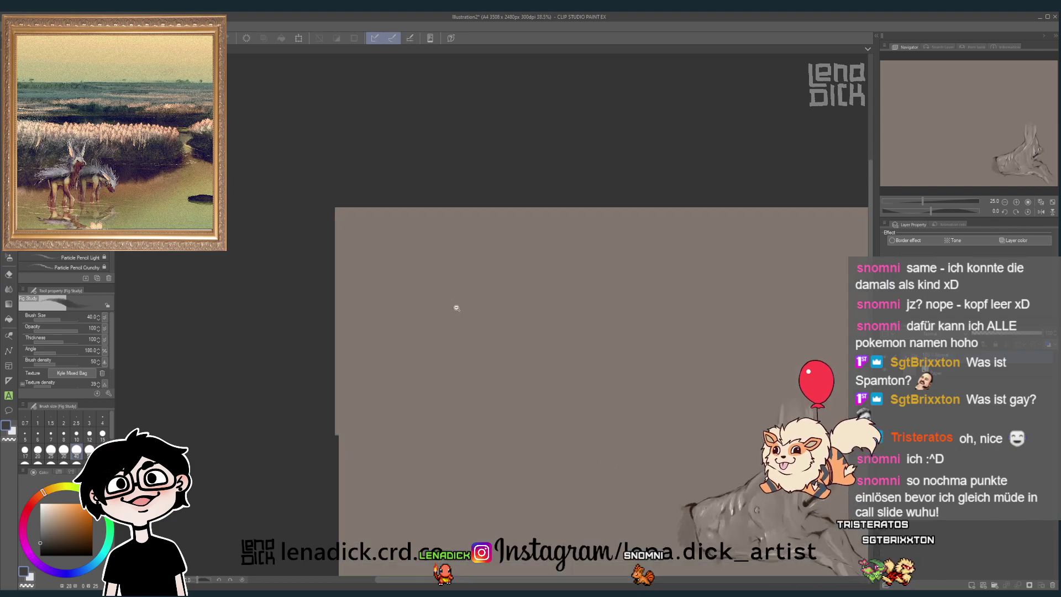
{"action": "left_click_drag", "start_coordinate": [492, 290], "coordinate": [484, 264]}
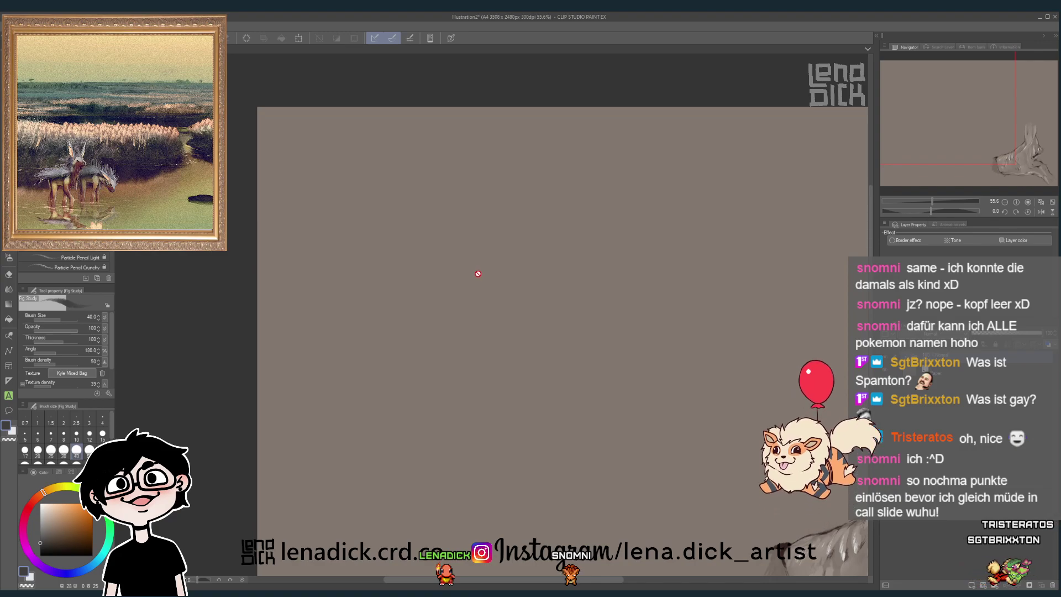
{"action": "left_click", "coordinate": [972, 585]}
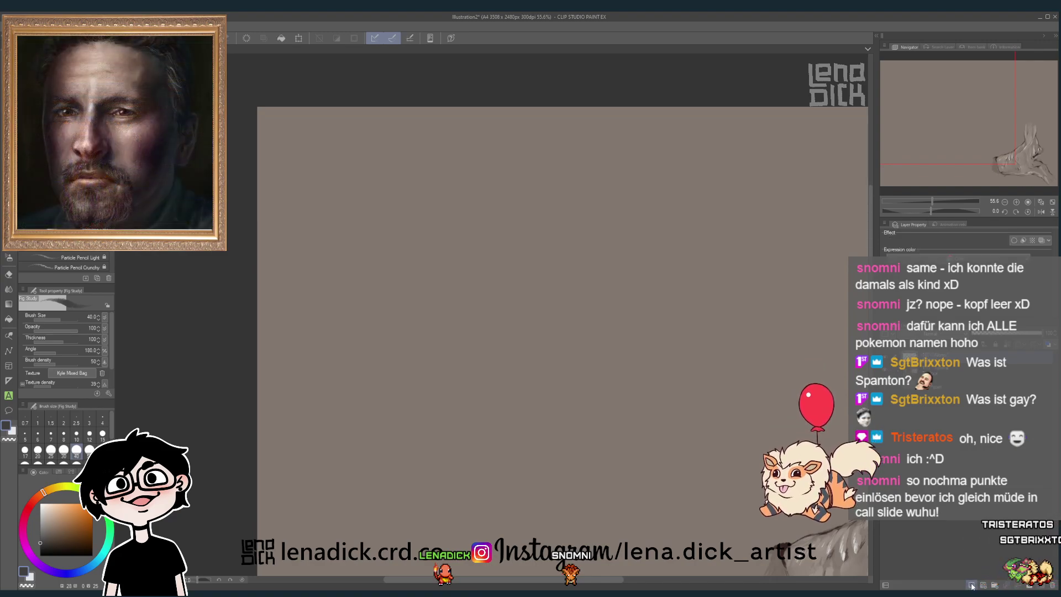
- Eyedrop the dark red-brown of the creature's foot outline, then zoom to the empty upper-left area
{"action": "left_click_drag", "start_coordinate": [611, 478], "coordinate": [456, 318]}
{"action": "left_click", "coordinate": [632, 399], "text": "alt"}
{"action": "left_click_drag", "start_coordinate": [365, 325], "coordinate": [436, 320]}
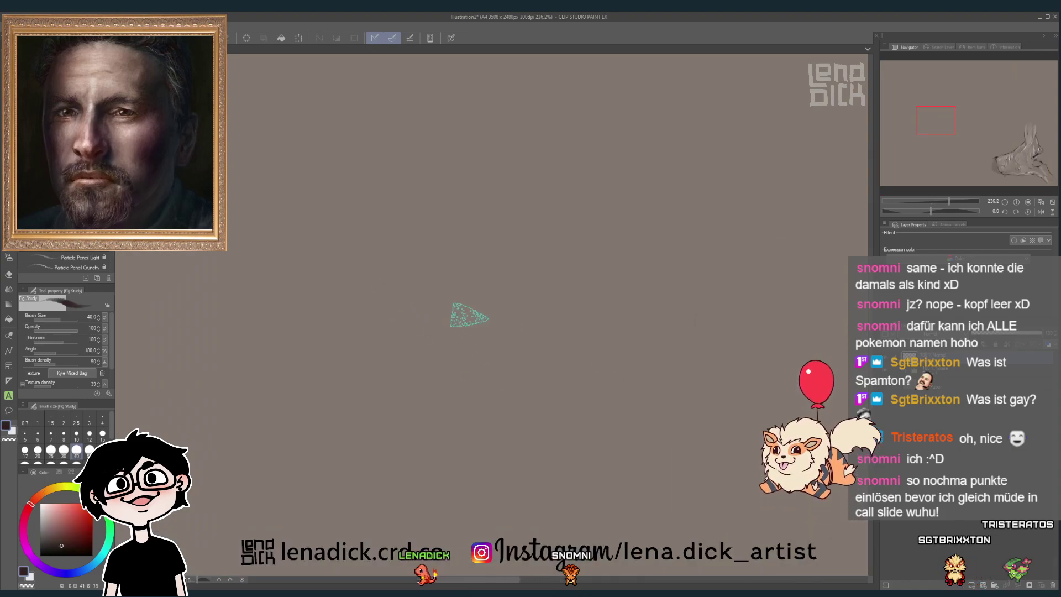
{"action": "scroll", "coordinate": [505, 278], "scroll_direction": "down", "scroll_amount": 4}
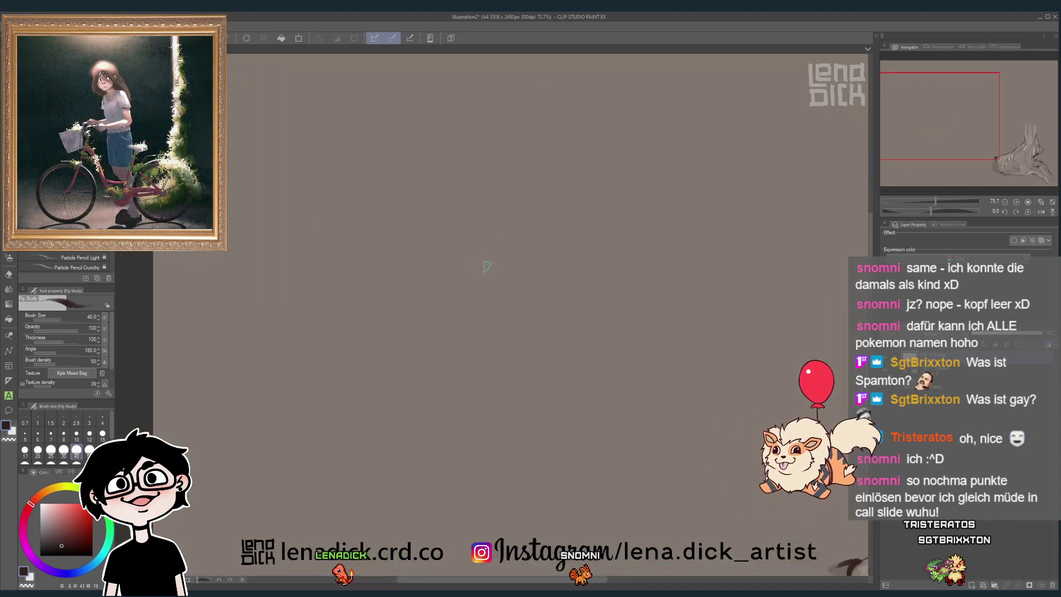
{"action": "left_click_drag", "start_coordinate": [523, 258], "coordinate": [473, 258]}
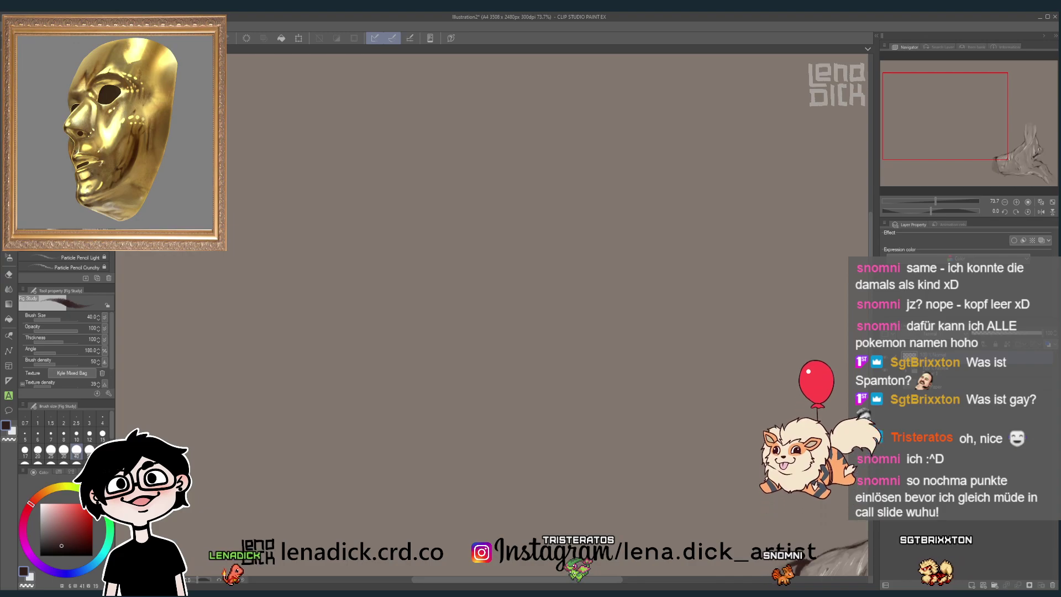
- Save the illustration via Save As under the name 'Rücken'
{"action": "key", "text": "alt+Tab"}
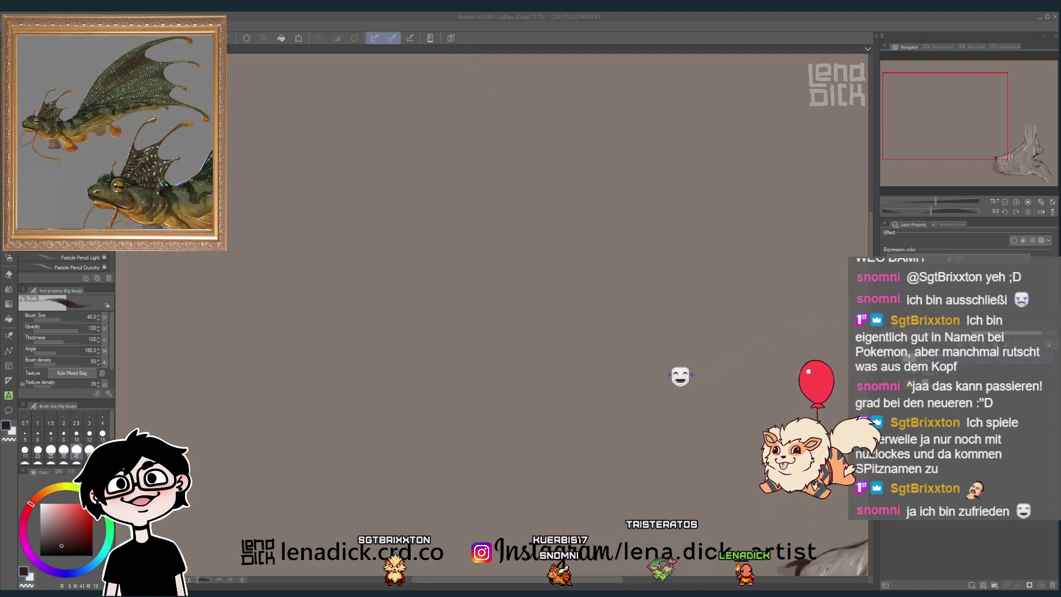
- Shrink the pencil and rough in the head oval, shoulder line and upper torso strokes
{"action": "left_click", "coordinate": [525, 235]}
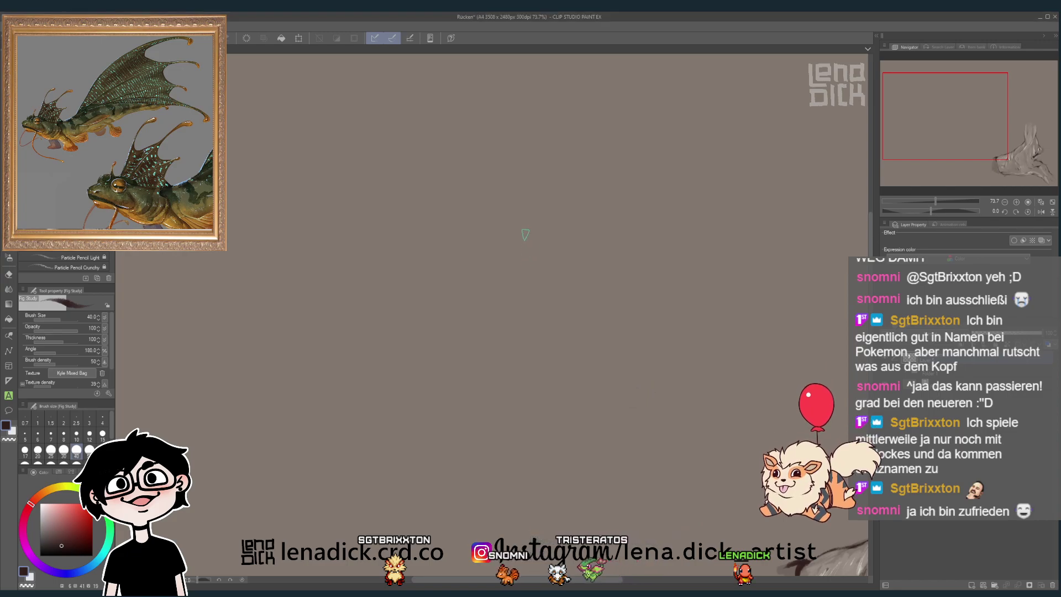
{"action": "key", "text": "bracketleft"}
{"action": "key", "text": "bracketleft"}
{"action": "key", "text": "bracketleft"}
{"action": "key", "text": "bracketleft"}
{"action": "key", "text": "bracketleft"}
{"action": "key", "text": "bracketleft"}
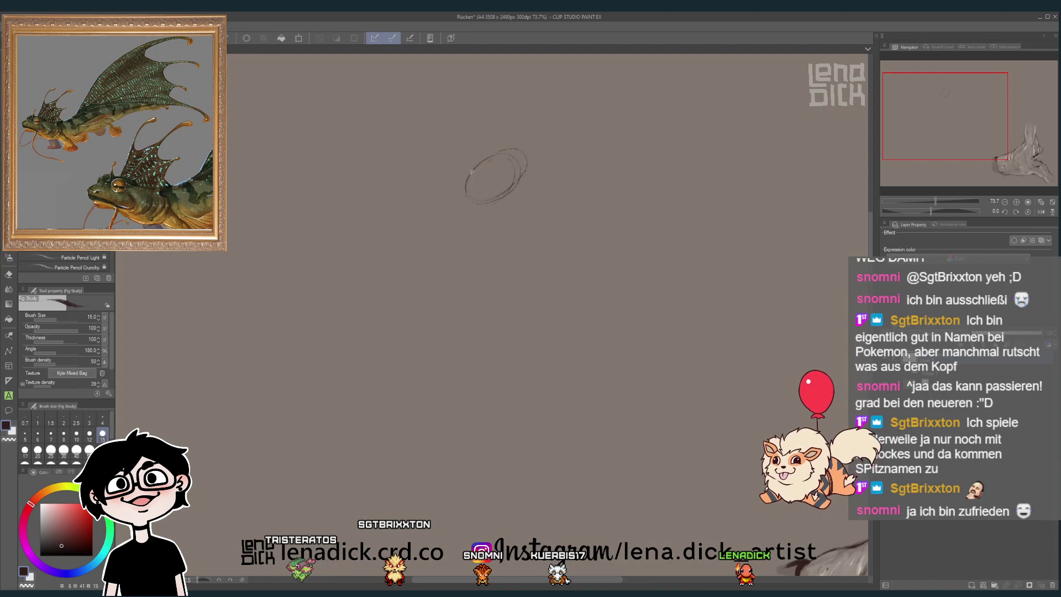
{"action": "mouse_move", "coordinate": [467, 195]}
{"action": "left_mouse_down"}
{"action": "mouse_move", "coordinate": [501, 204]}
{"action": "mouse_move", "coordinate": [488, 214]}
{"action": "mouse_move", "coordinate": [535, 198]}
{"action": "left_mouse_up"}
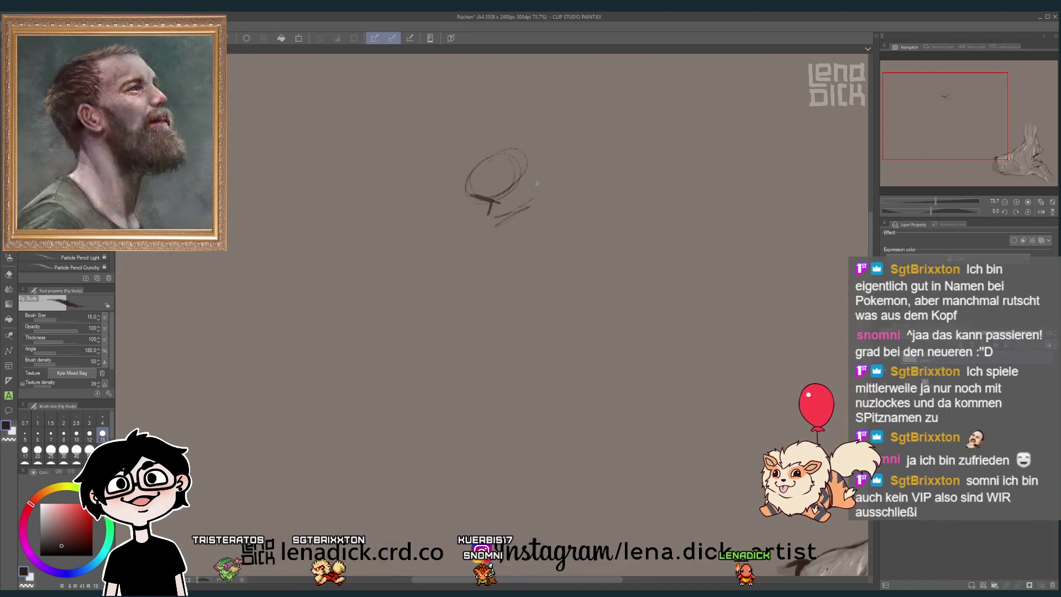
{"action": "mouse_move", "coordinate": [535, 234]}
{"action": "left_mouse_down"}
{"action": "mouse_move", "coordinate": [454, 226]}
{"action": "mouse_move", "coordinate": [492, 196]}
{"action": "mouse_move", "coordinate": [473, 219]}
{"action": "mouse_move", "coordinate": [448, 221]}
{"action": "mouse_move", "coordinate": [436, 265]}
{"action": "mouse_move", "coordinate": [441, 212]}
{"action": "mouse_move", "coordinate": [438, 276]}
{"action": "mouse_move", "coordinate": [424, 299]}
{"action": "left_mouse_up"}
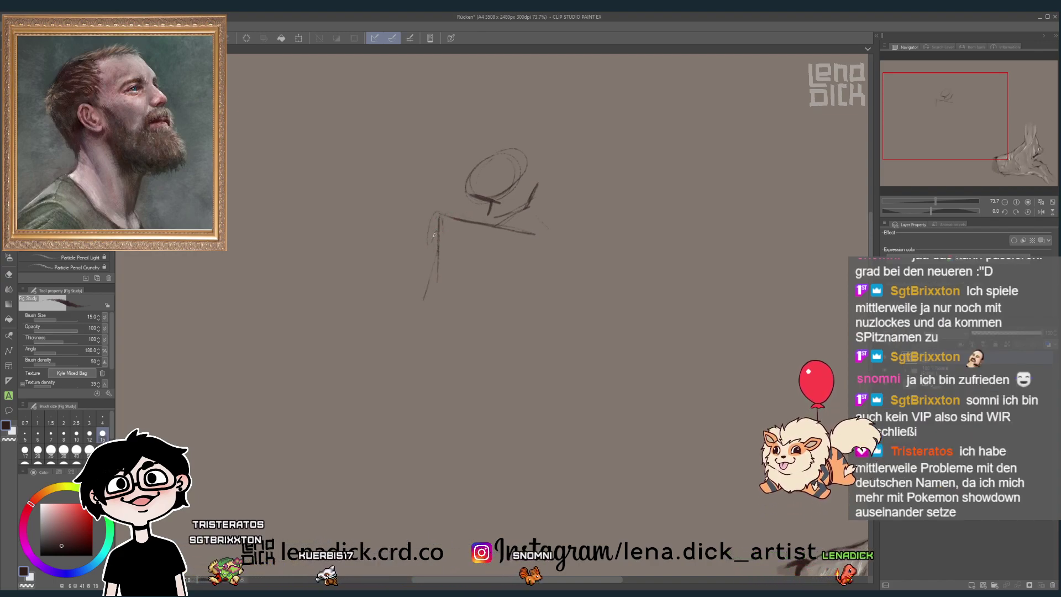
{"action": "left_click_drag", "start_coordinate": [410, 261], "coordinate": [427, 278]}
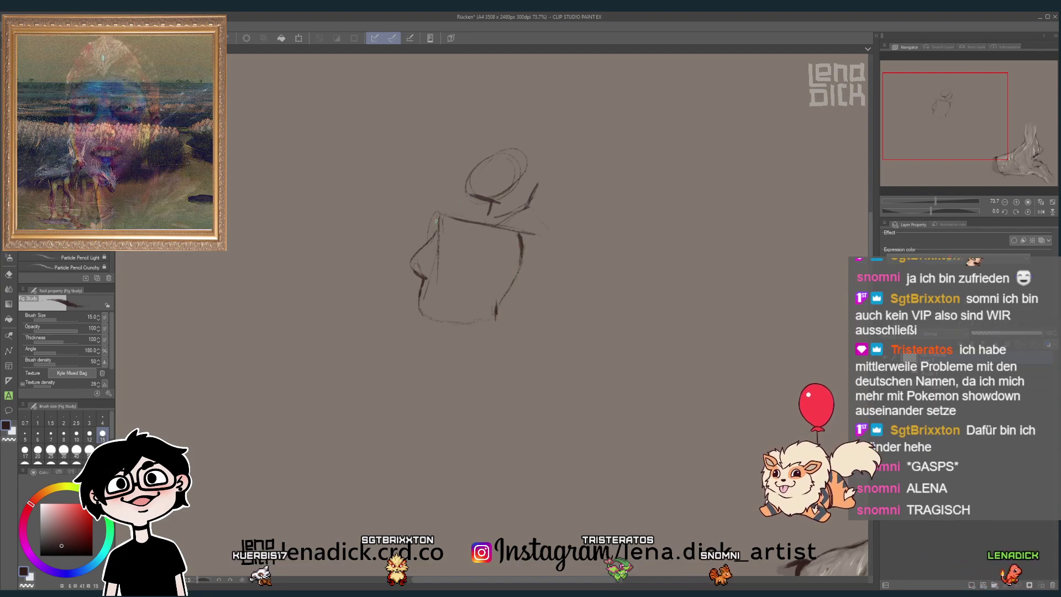
- Sketch the shoulders and both raised arm lines beside the head
{"action": "left_click_drag", "start_coordinate": [417, 187], "coordinate": [430, 216]}
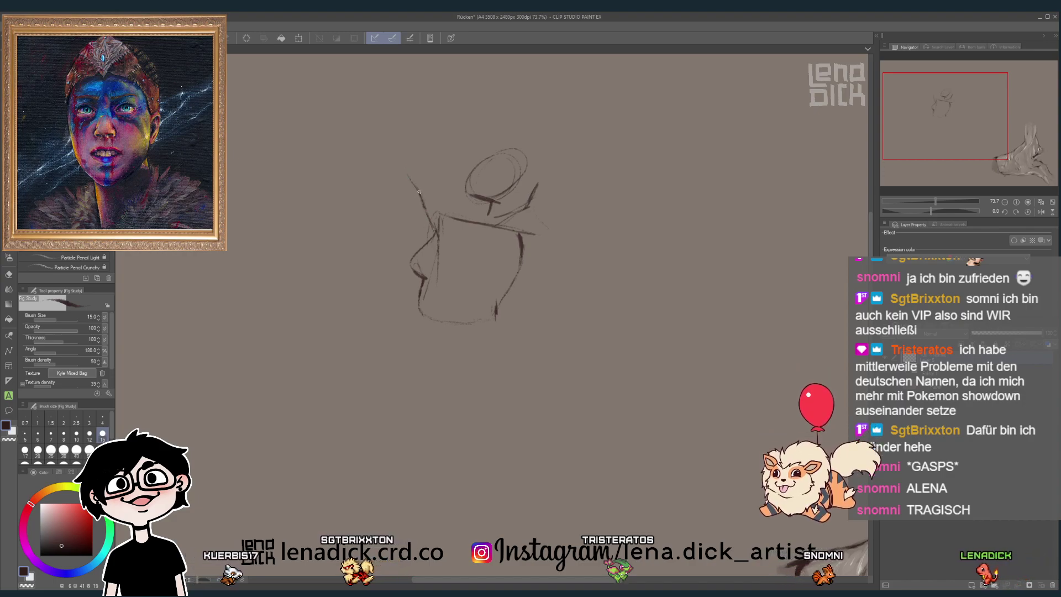
{"action": "left_click_drag", "start_coordinate": [398, 151], "coordinate": [418, 190]}
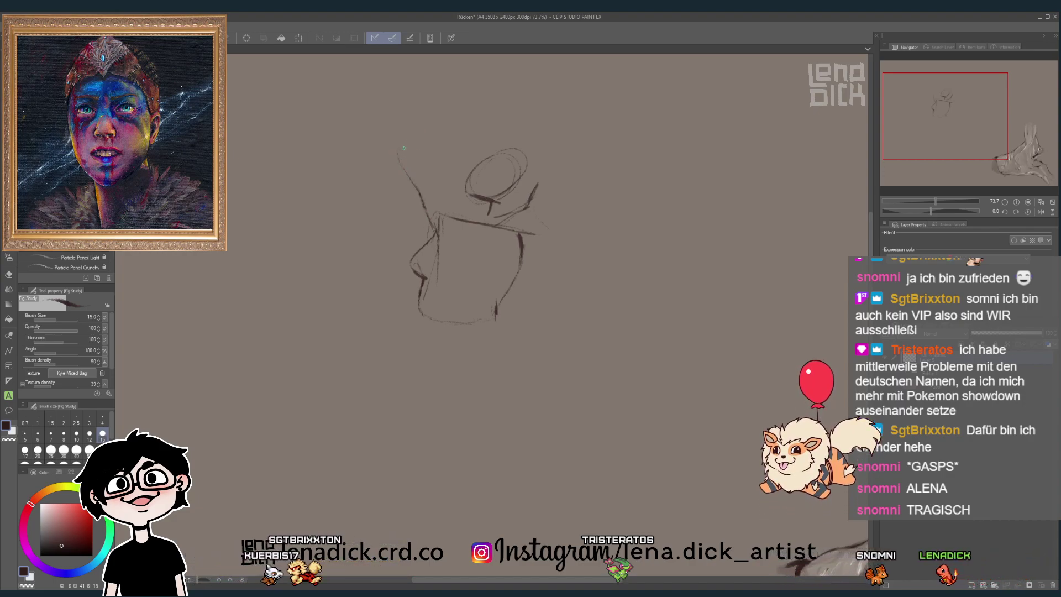
{"action": "left_click_drag", "start_coordinate": [407, 139], "coordinate": [432, 150]}
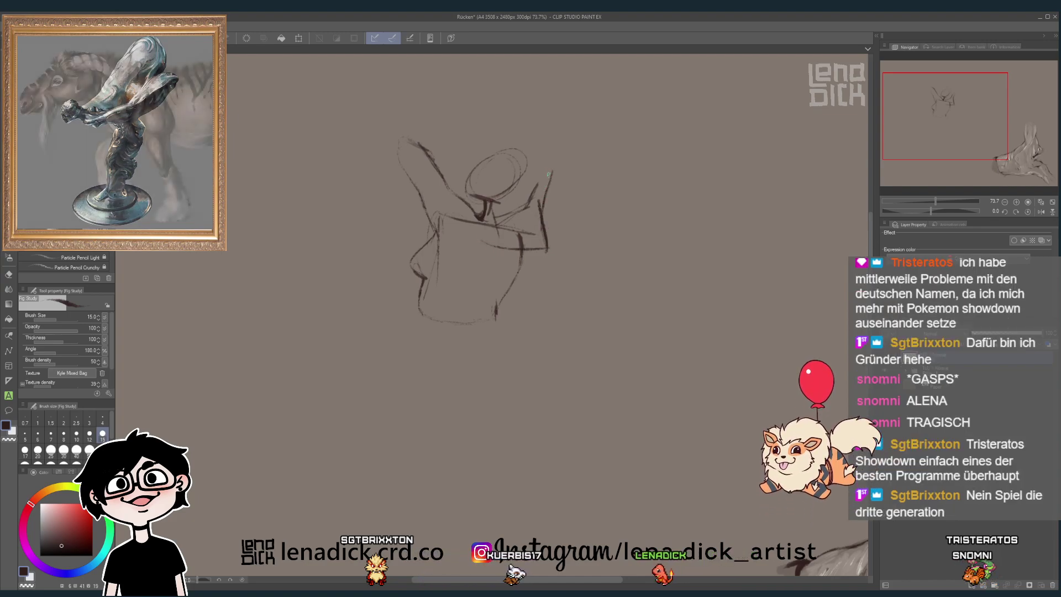
{"action": "left_click_drag", "start_coordinate": [500, 128], "coordinate": [482, 145]}
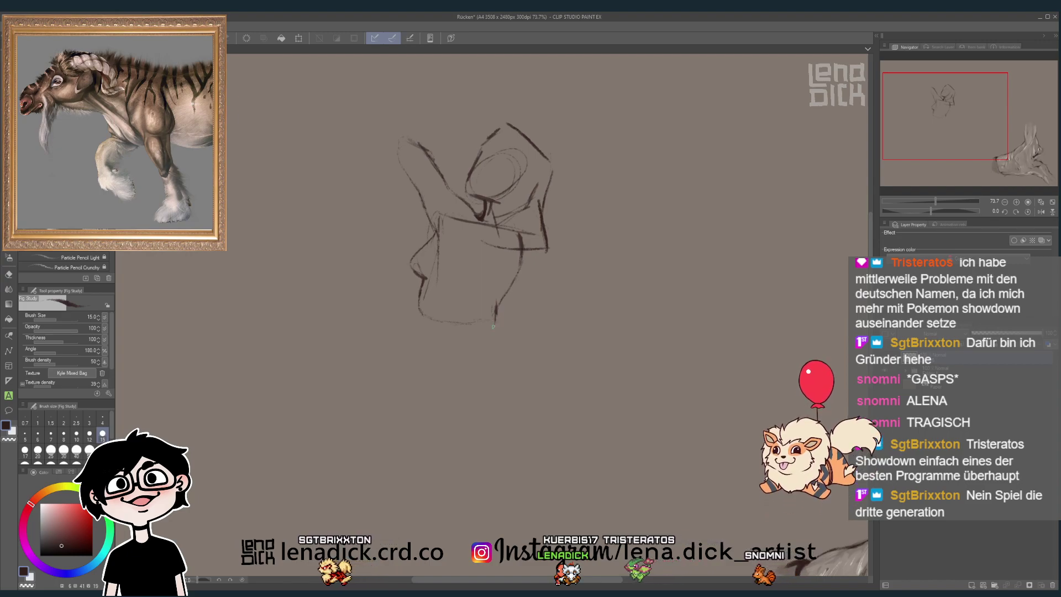
- Extend the torso contour downward into a narrowing waist toward the hips
{"action": "left_click_drag", "start_coordinate": [497, 314], "coordinate": [476, 331]}
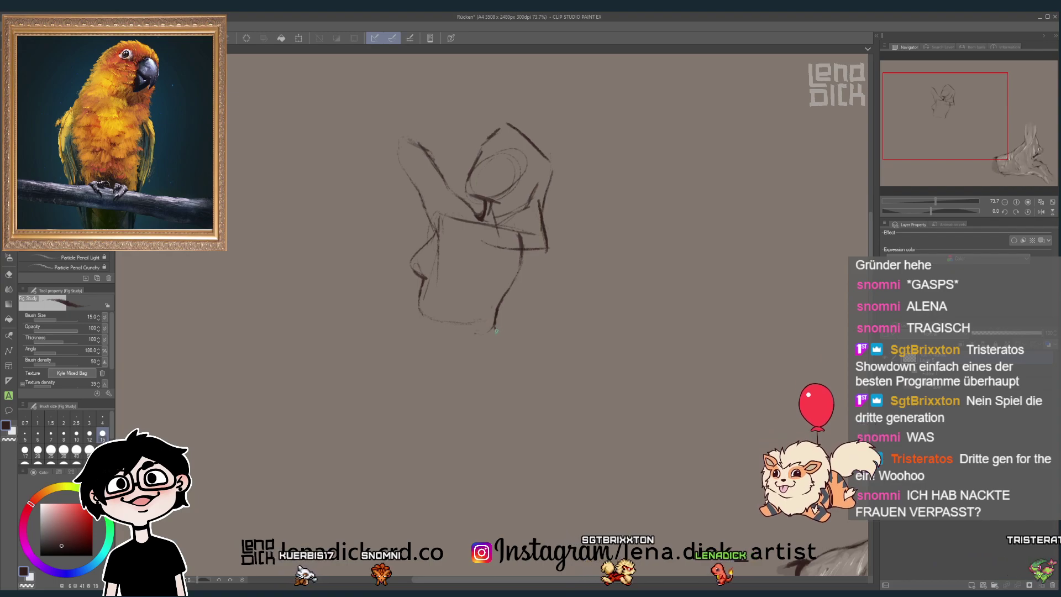
{"action": "left_click_drag", "start_coordinate": [498, 334], "coordinate": [517, 354]}
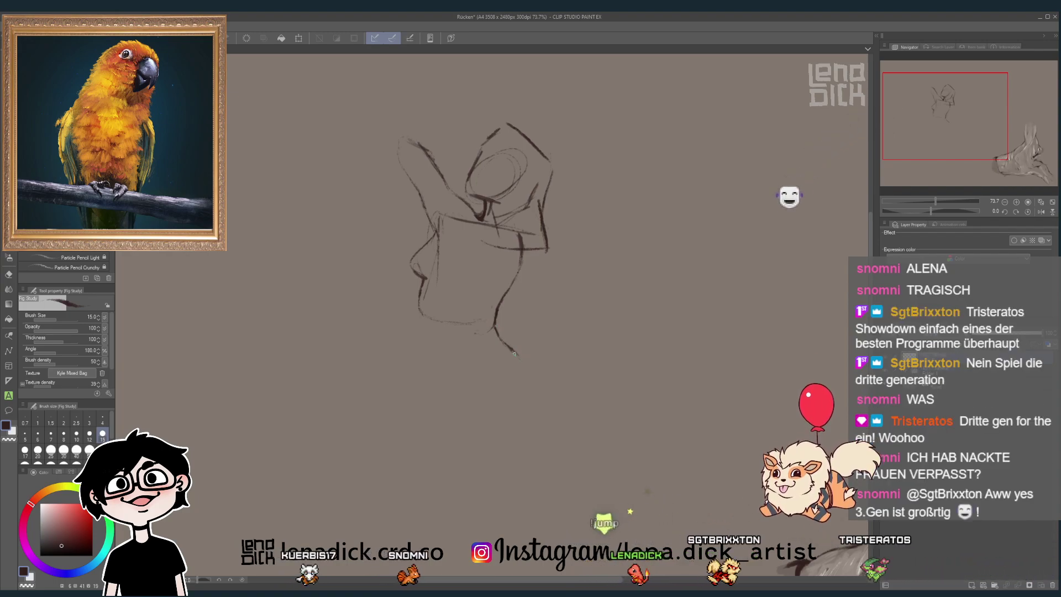
{"action": "left_click_drag", "start_coordinate": [516, 355], "coordinate": [521, 396]}
{"action": "mouse_move", "coordinate": [516, 356]}
{"action": "left_mouse_down"}
{"action": "mouse_move", "coordinate": [524, 394]}
{"action": "mouse_move", "coordinate": [466, 433]}
{"action": "left_mouse_up"}
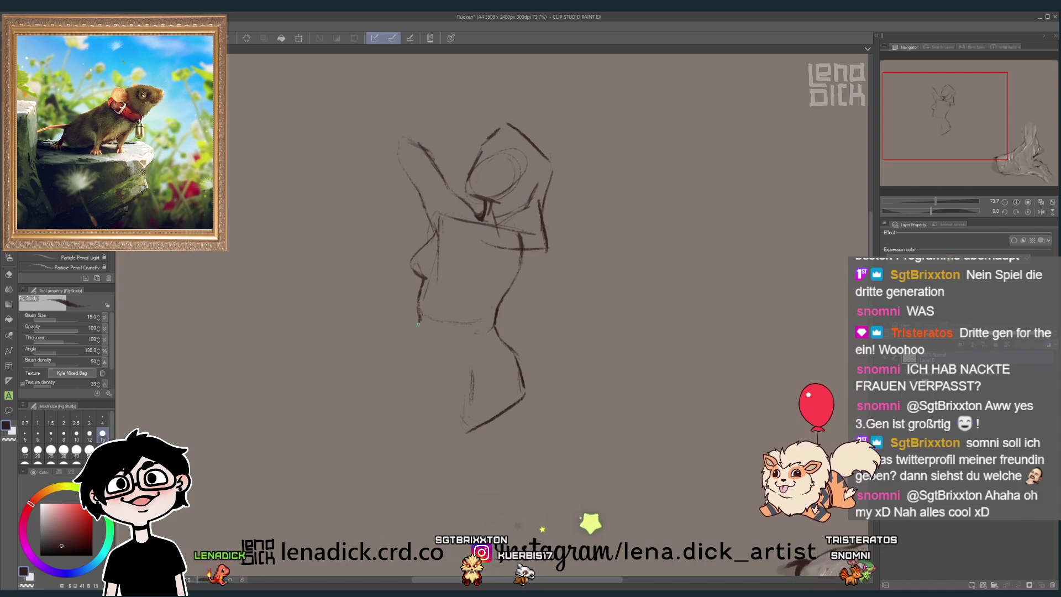
- Lengthen the torso's left outline downward with one more pencil stroke
{"action": "left_click_drag", "start_coordinate": [420, 321], "coordinate": [410, 355]}
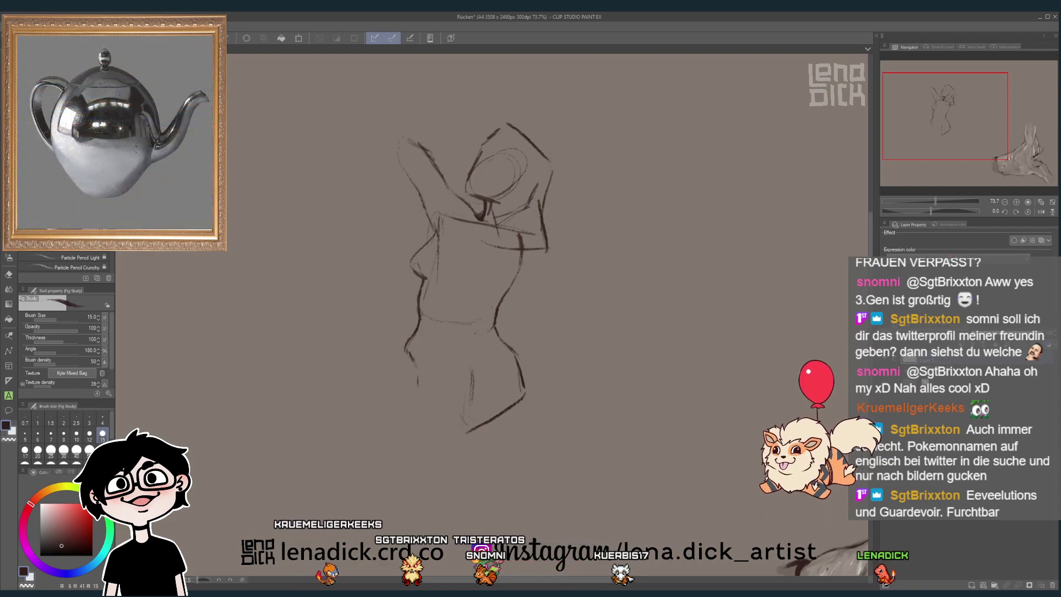
- Switch to the Entwurf.png crocodile-creature concept sheet tab
{"action": "key", "text": "ctrl+Tab"}
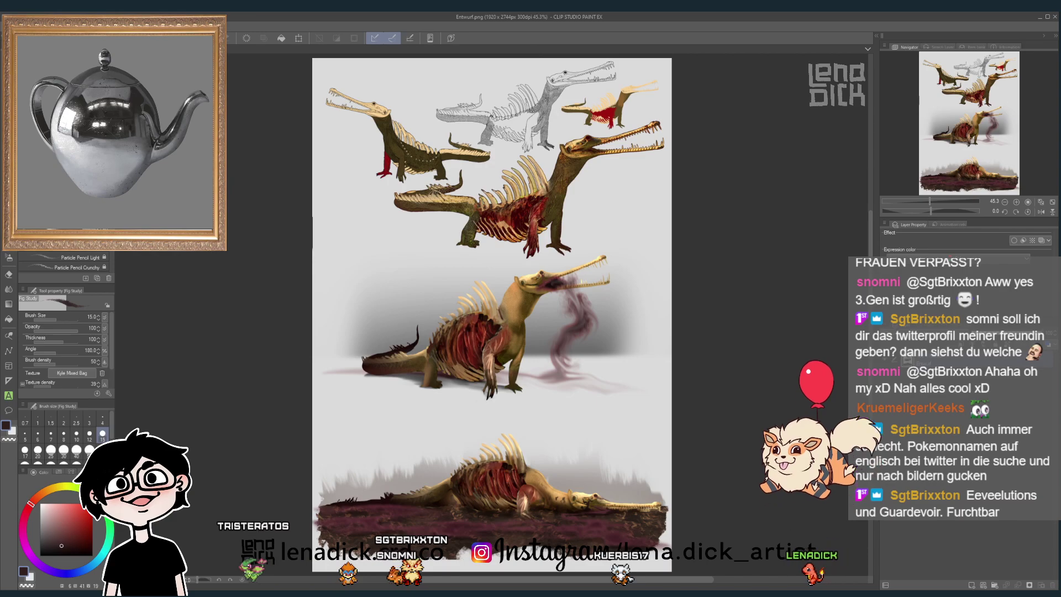
{"action": "scroll", "coordinate": [495, 75], "scroll_direction": "up", "scroll_amount": 5}
{"action": "scroll", "coordinate": [496, 99], "scroll_direction": "down", "scroll_amount": 8}
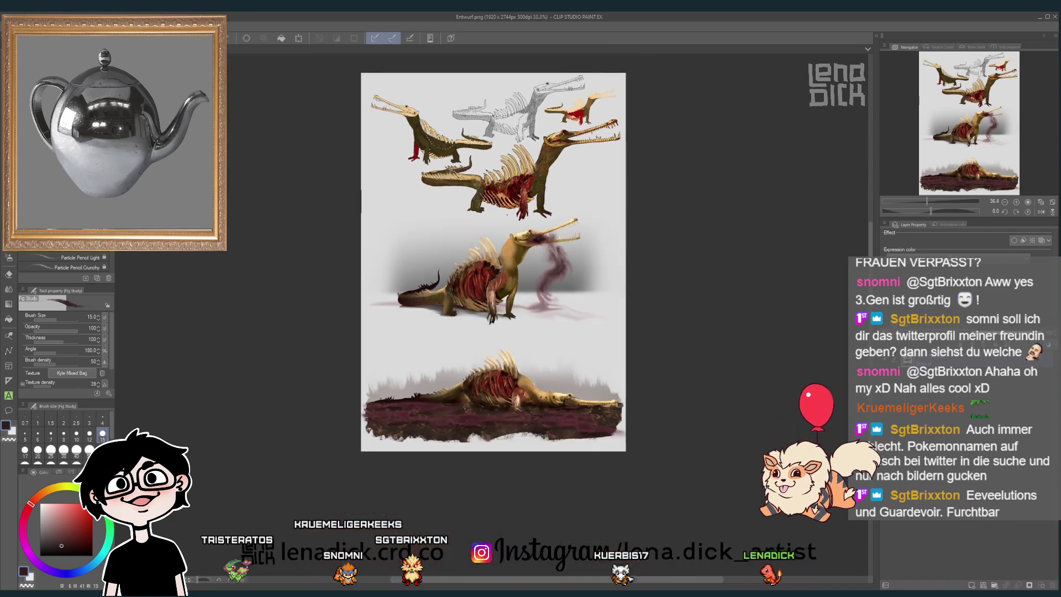
{"action": "scroll", "coordinate": [507, 214], "scroll_direction": "up", "scroll_amount": 2}
{"action": "scroll", "coordinate": [507, 213], "scroll_direction": "up", "scroll_amount": 2}
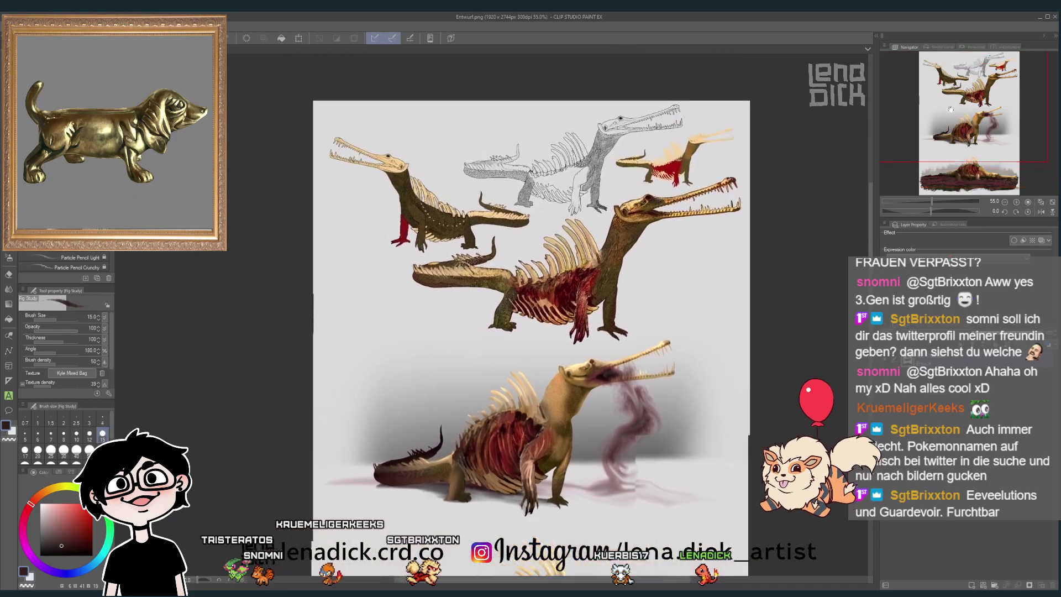
{"action": "left_click_drag", "start_coordinate": [950, 109], "coordinate": [950, 103]}
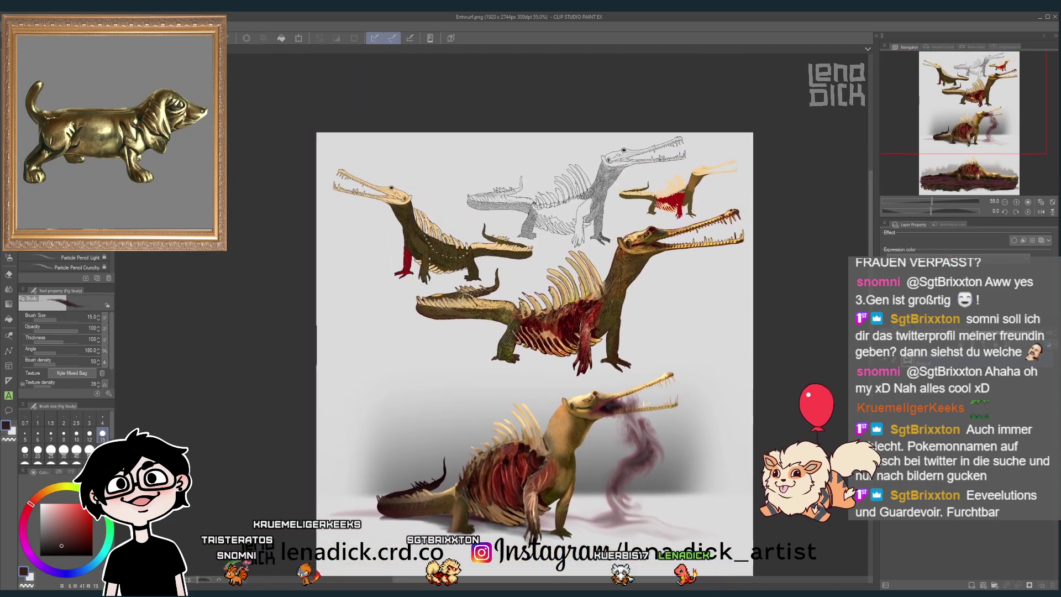
{"action": "scroll", "coordinate": [523, 354], "scroll_direction": "up", "scroll_amount": 1}
{"action": "scroll", "coordinate": [541, 238], "scroll_direction": "up", "scroll_amount": 2}
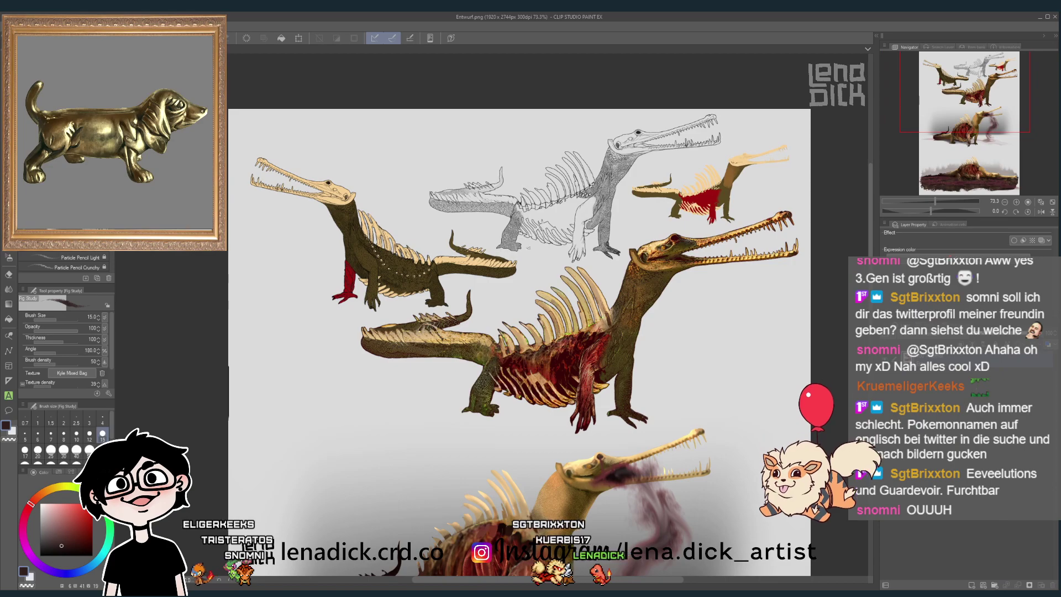
{"action": "scroll", "coordinate": [519, 343], "scroll_direction": "down", "scroll_amount": 1}
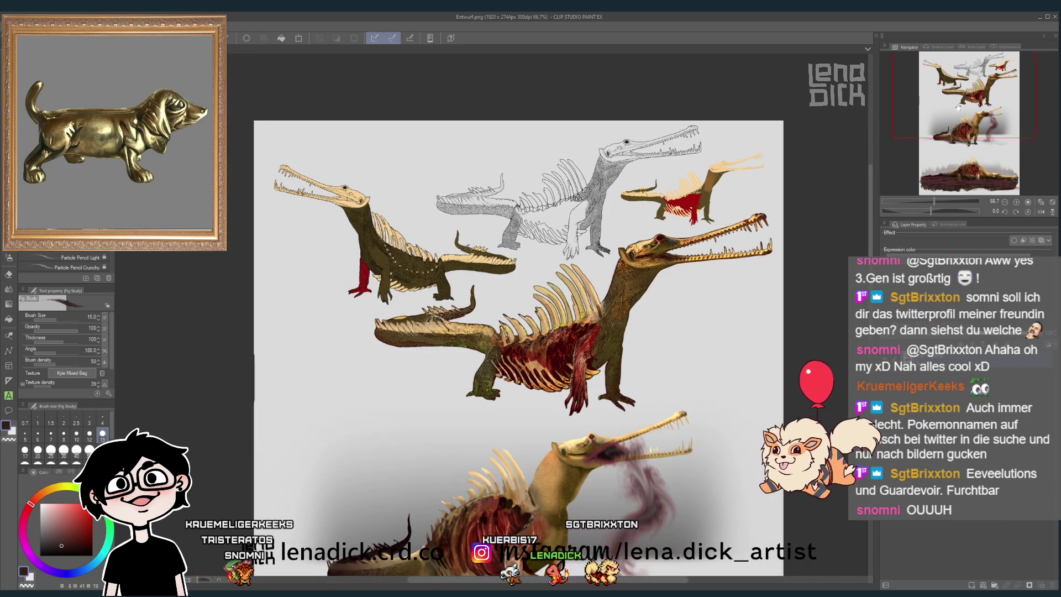
{"action": "left_click_drag", "start_coordinate": [960, 89], "coordinate": [934, 122]}
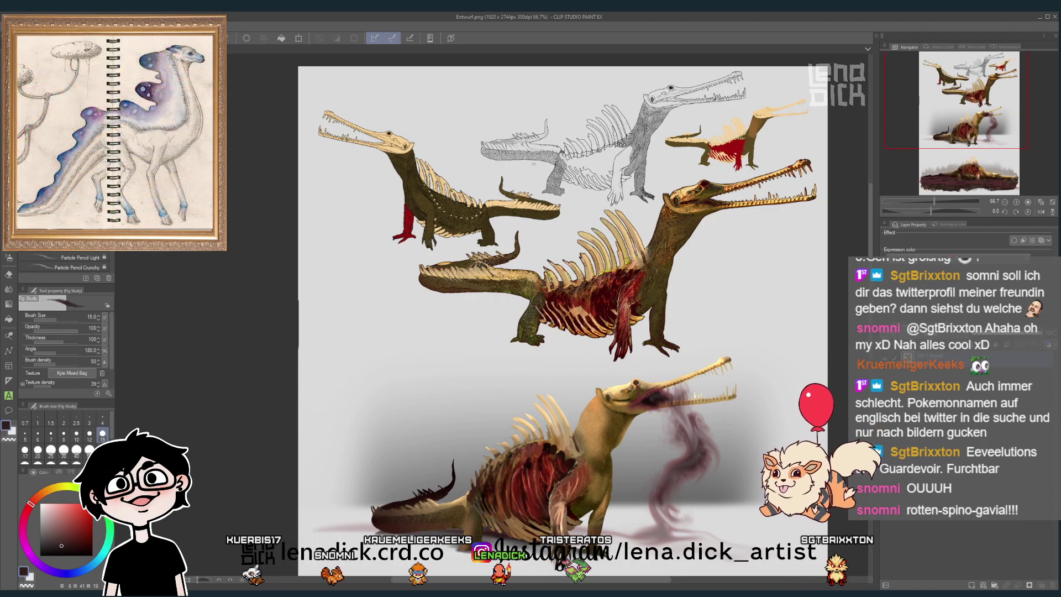
{"action": "scroll", "coordinate": [550, 136], "scroll_direction": "up", "scroll_amount": 4}
{"action": "scroll", "coordinate": [547, 321], "scroll_direction": "up", "scroll_amount": 2}
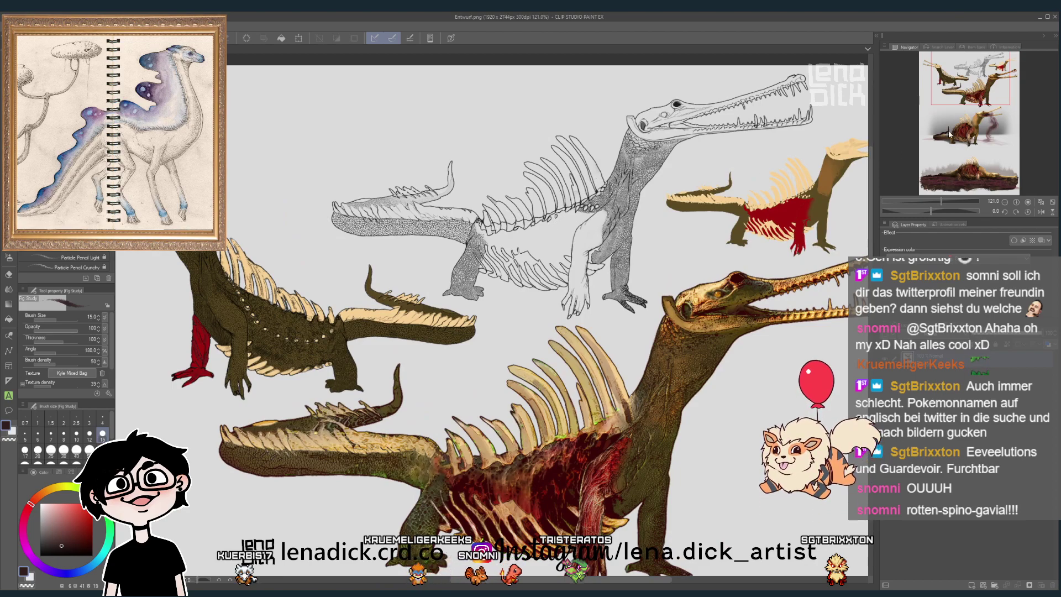
{"action": "left_click_drag", "start_coordinate": [951, 79], "coordinate": [950, 83]}
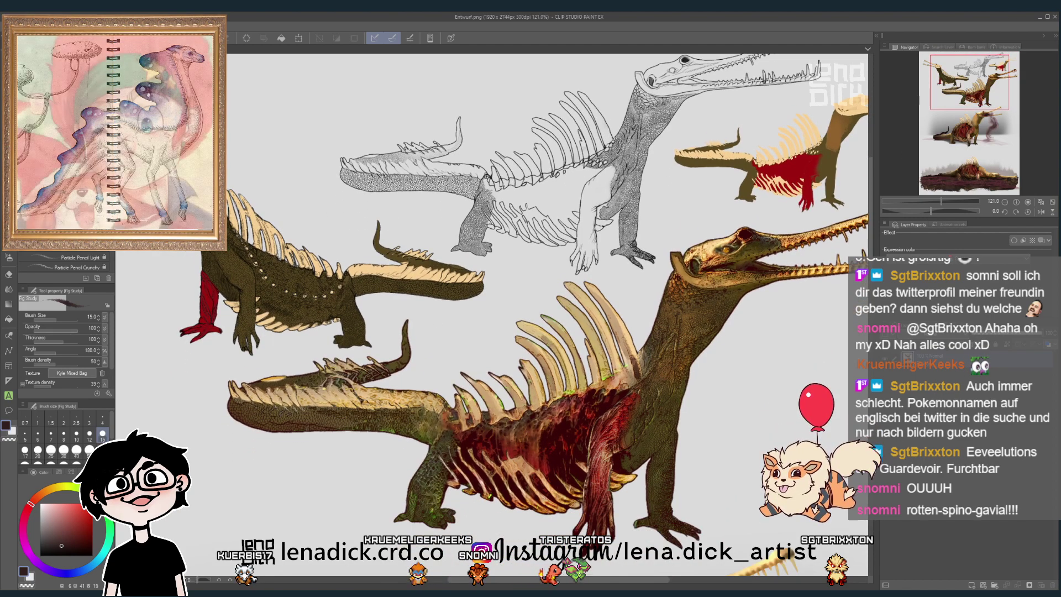
{"action": "scroll", "coordinate": [440, 239], "scroll_direction": "up", "scroll_amount": 1}
{"action": "left_click_drag", "start_coordinate": [970, 91], "coordinate": [971, 97]}
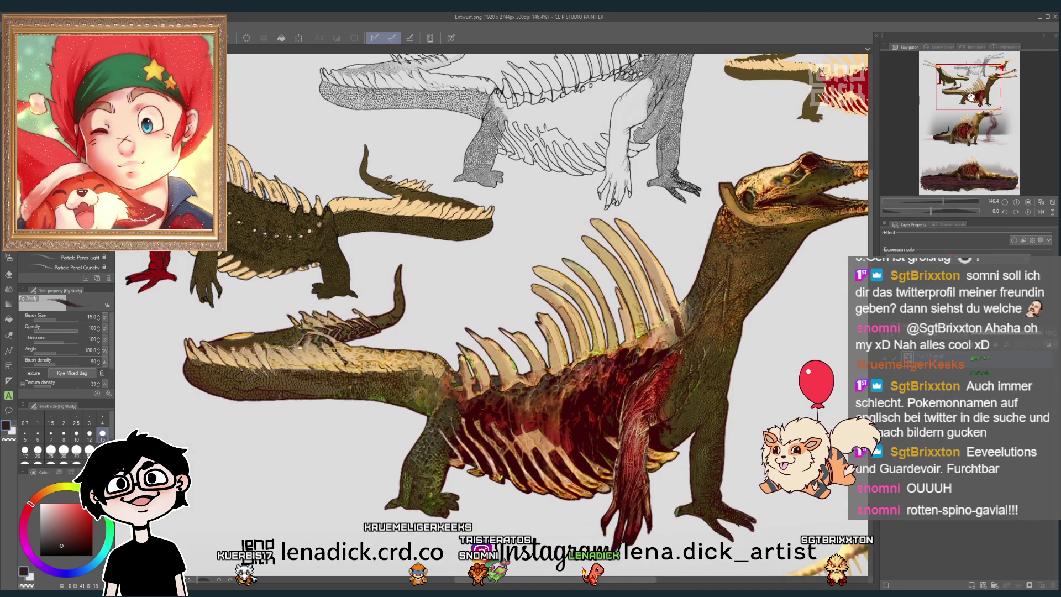
{"action": "scroll", "coordinate": [534, 336], "scroll_direction": "down", "scroll_amount": 1}
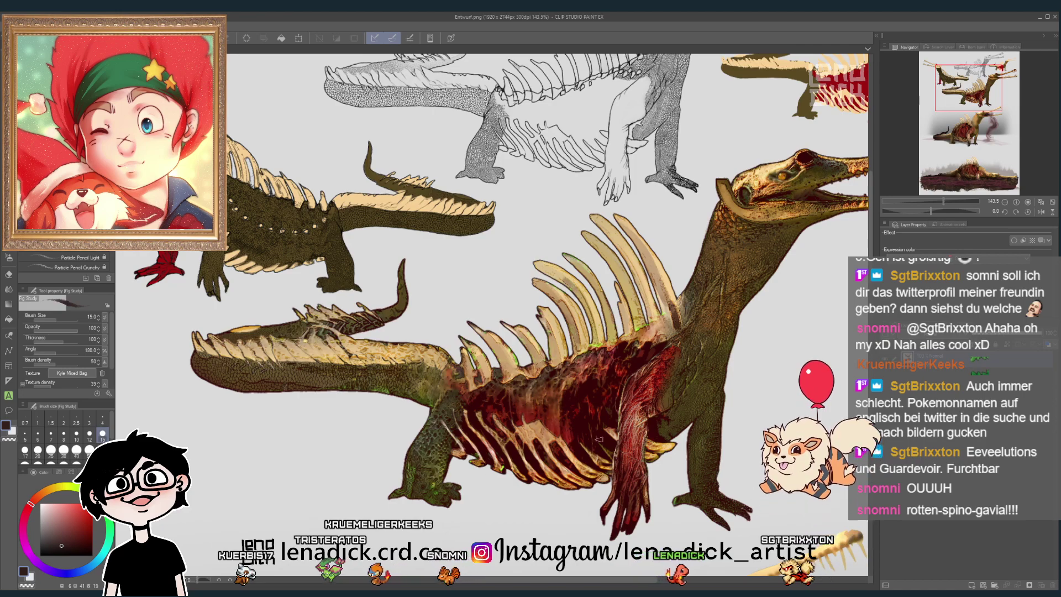
{"action": "scroll", "coordinate": [582, 415], "scroll_direction": "down", "scroll_amount": 4}
{"action": "left_click_drag", "start_coordinate": [943, 71], "coordinate": [940, 76]}
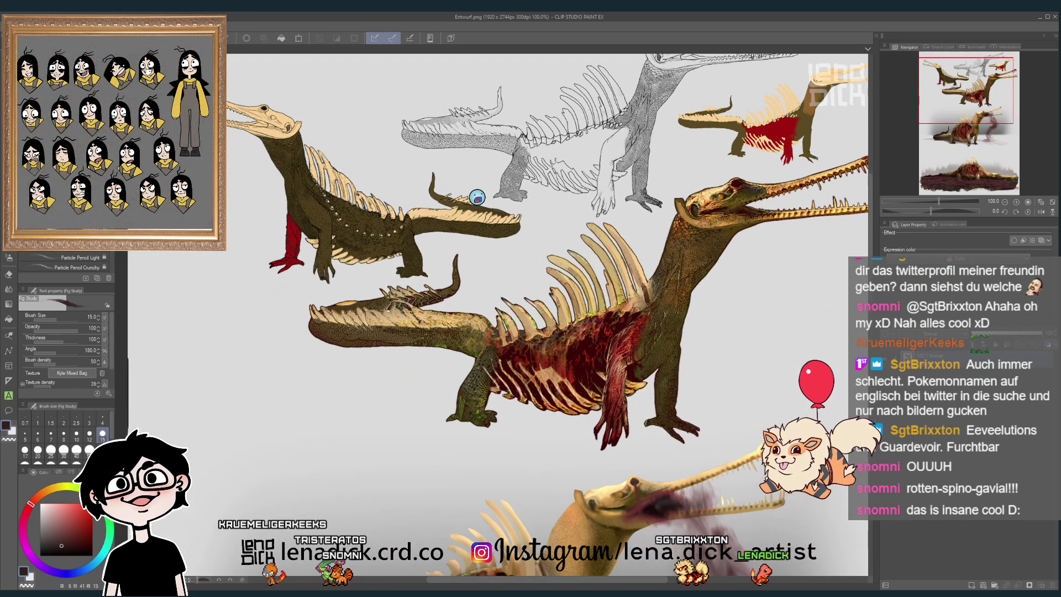
{"action": "scroll", "coordinate": [486, 300], "scroll_direction": "down", "scroll_amount": 4}
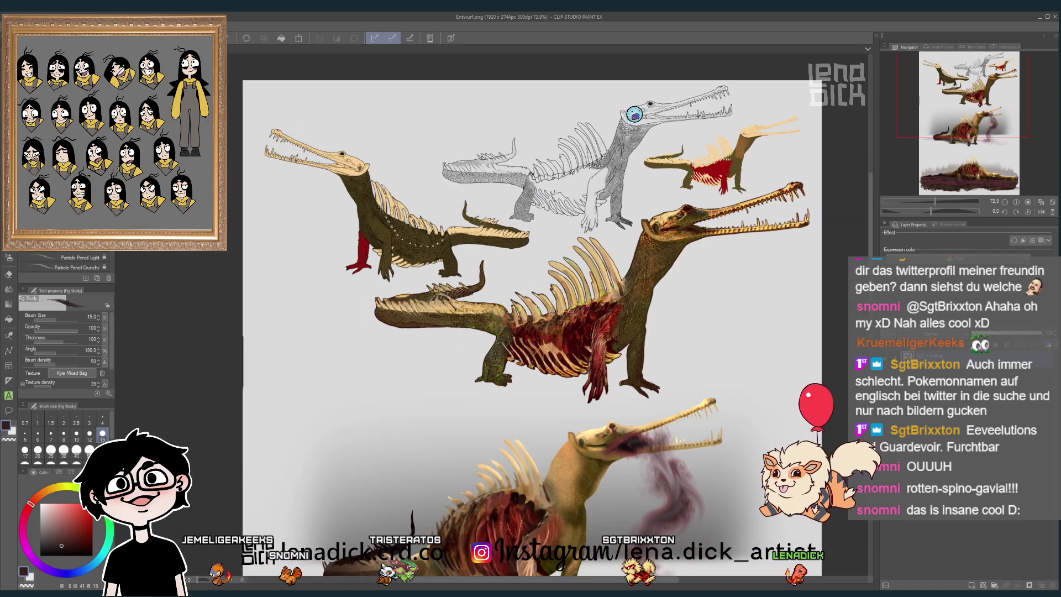
{"action": "left_click_drag", "start_coordinate": [941, 99], "coordinate": [936, 147]}
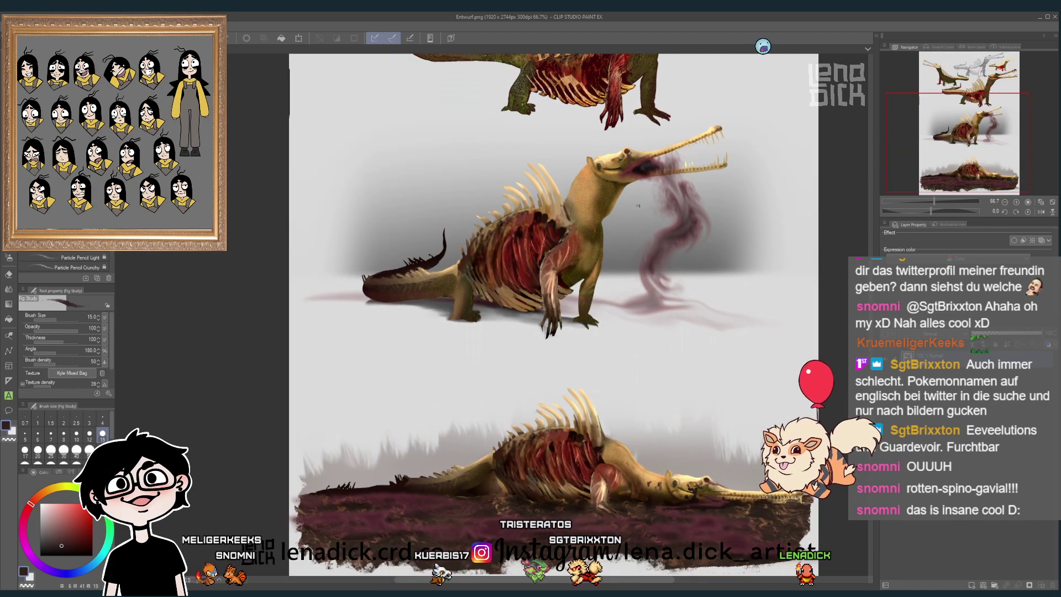
{"action": "scroll", "coordinate": [628, 157], "scroll_direction": "up", "scroll_amount": 4}
{"action": "scroll", "coordinate": [1017, 127], "scroll_direction": "down", "scroll_amount": 2}
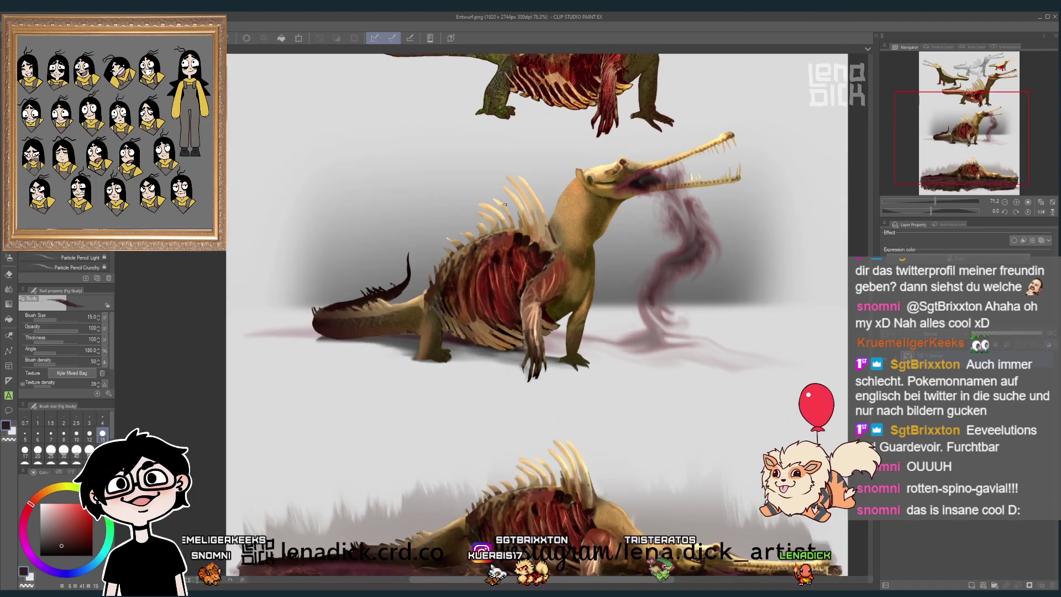
{"action": "mouse_move", "coordinate": [977, 117]}
{"action": "left_mouse_down"}
{"action": "mouse_move", "coordinate": [977, 166]}
{"action": "mouse_move", "coordinate": [977, 150]}
{"action": "mouse_move", "coordinate": [962, 167]}
{"action": "mouse_move", "coordinate": [956, 97]}
{"action": "mouse_move", "coordinate": [944, 82]}
{"action": "mouse_move", "coordinate": [955, 66]}
{"action": "left_mouse_up"}
{"action": "scroll", "coordinate": [625, 254], "scroll_direction": "up", "scroll_amount": 5}
- Zoom in, paint the line-art crocodile's eye solid dark, then zoom out to centre the sheet
{"action": "scroll", "coordinate": [602, 278], "scroll_direction": "up", "scroll_amount": 3}
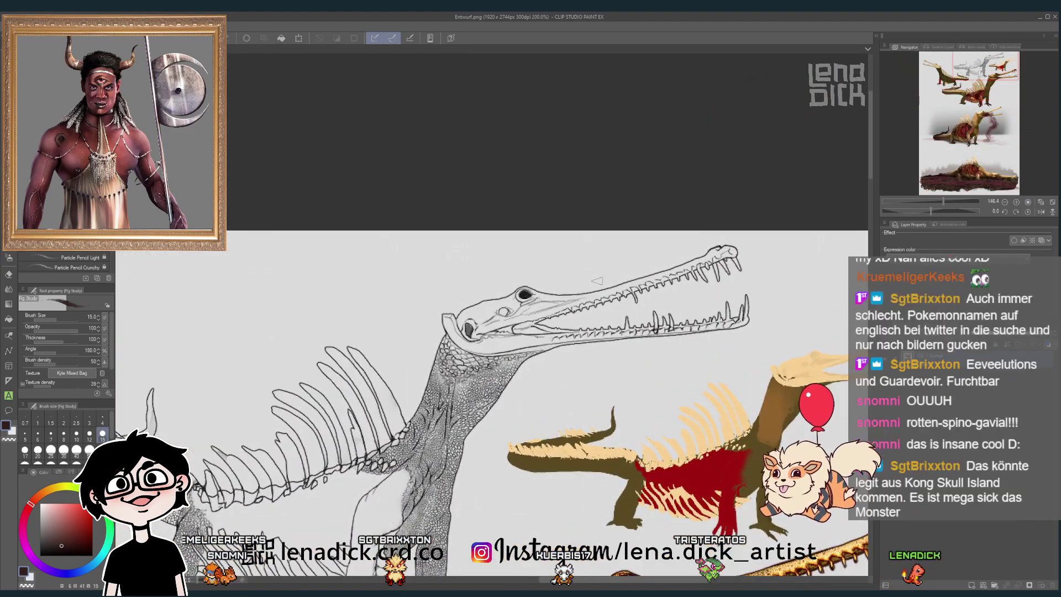
{"action": "left_click_drag", "start_coordinate": [504, 296], "coordinate": [505, 299]}
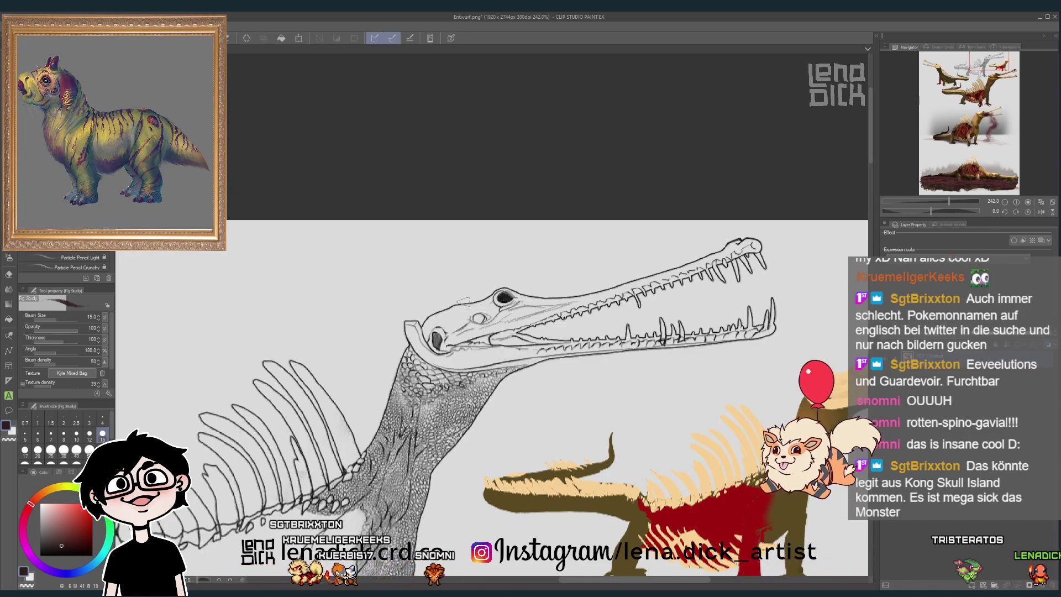
{"action": "scroll", "coordinate": [557, 507], "scroll_direction": "down", "scroll_amount": 3}
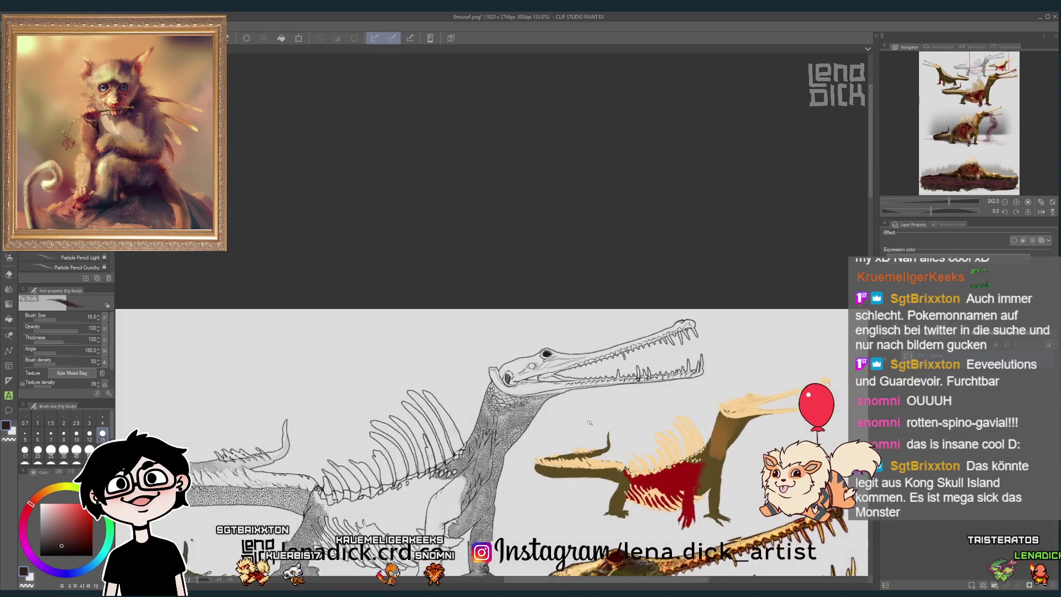
{"action": "scroll", "coordinate": [558, 507], "scroll_direction": "down", "scroll_amount": 4}
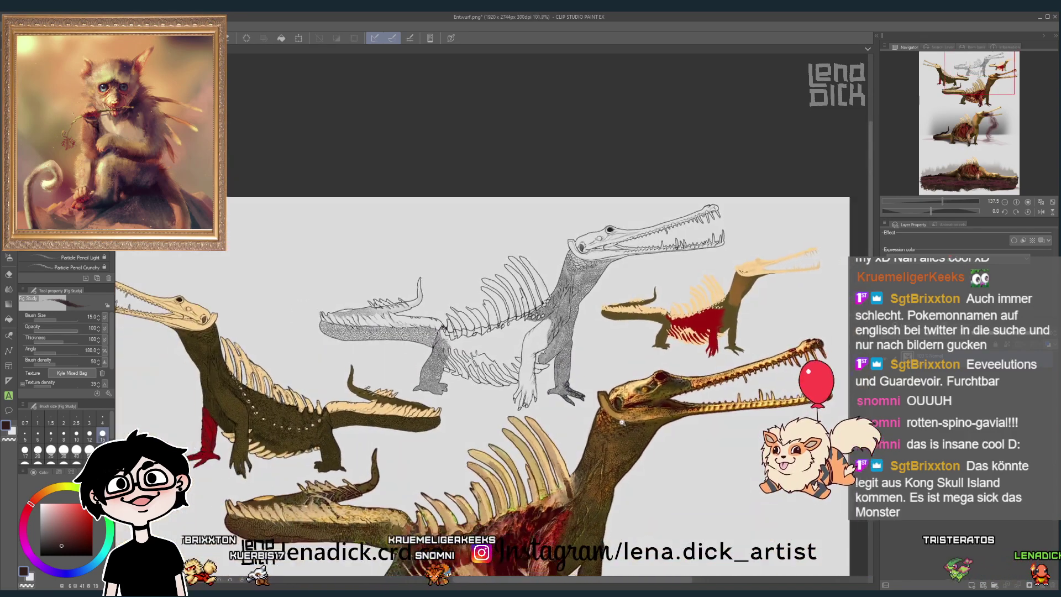
{"action": "scroll", "coordinate": [575, 491], "scroll_direction": "down", "scroll_amount": 3}
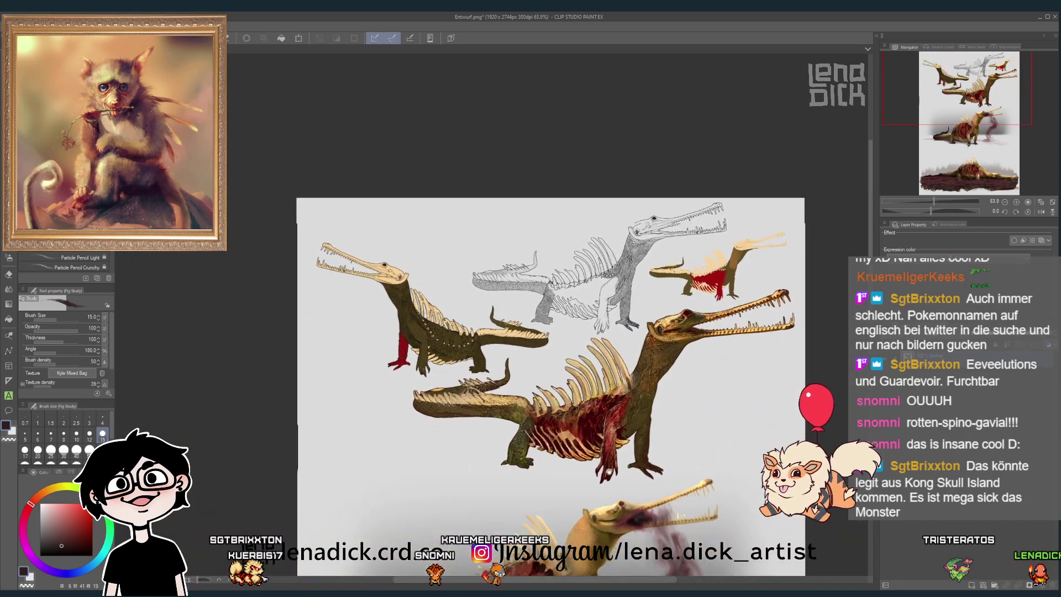
{"action": "left_click_drag", "start_coordinate": [592, 460], "coordinate": [599, 407]}
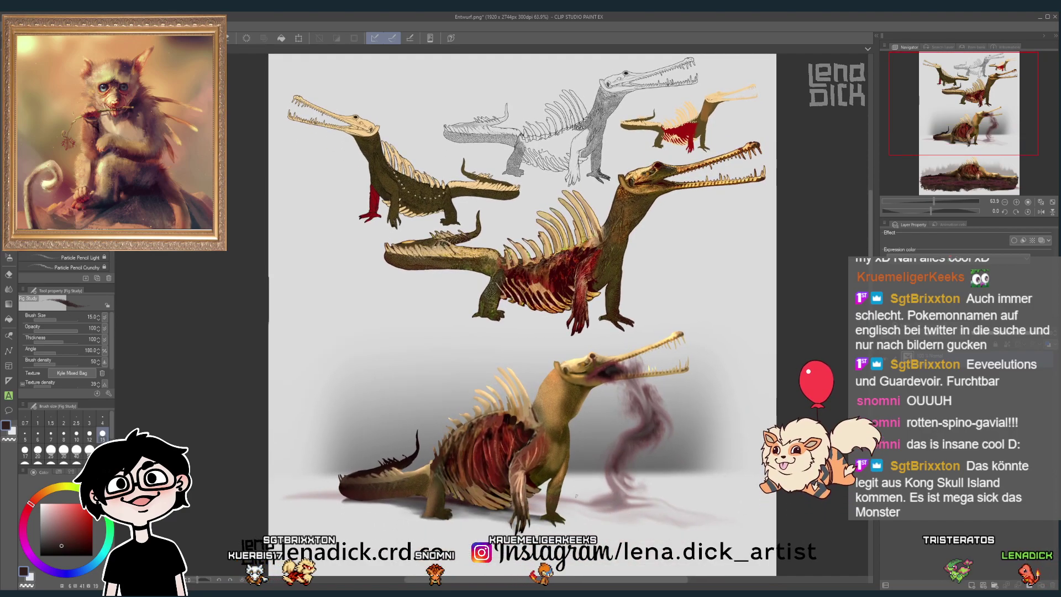
- Zoom and pan around Entwurf.png to inspect the top row and the spiny crocodile creature
{"action": "scroll", "coordinate": [590, 454], "scroll_direction": "down", "scroll_amount": 3}
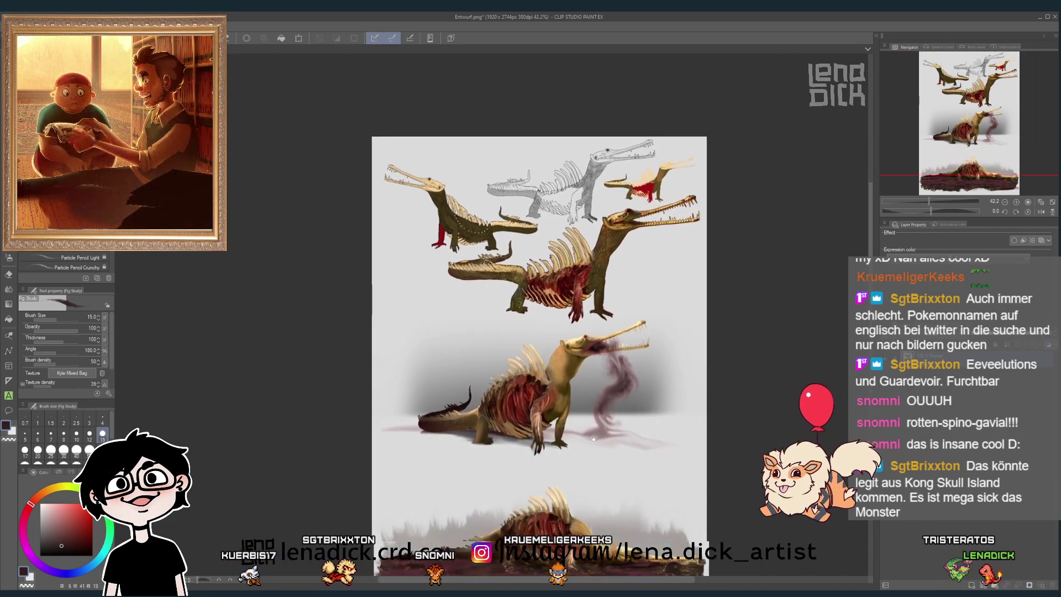
{"action": "scroll", "coordinate": [591, 452], "scroll_direction": "down", "scroll_amount": 2}
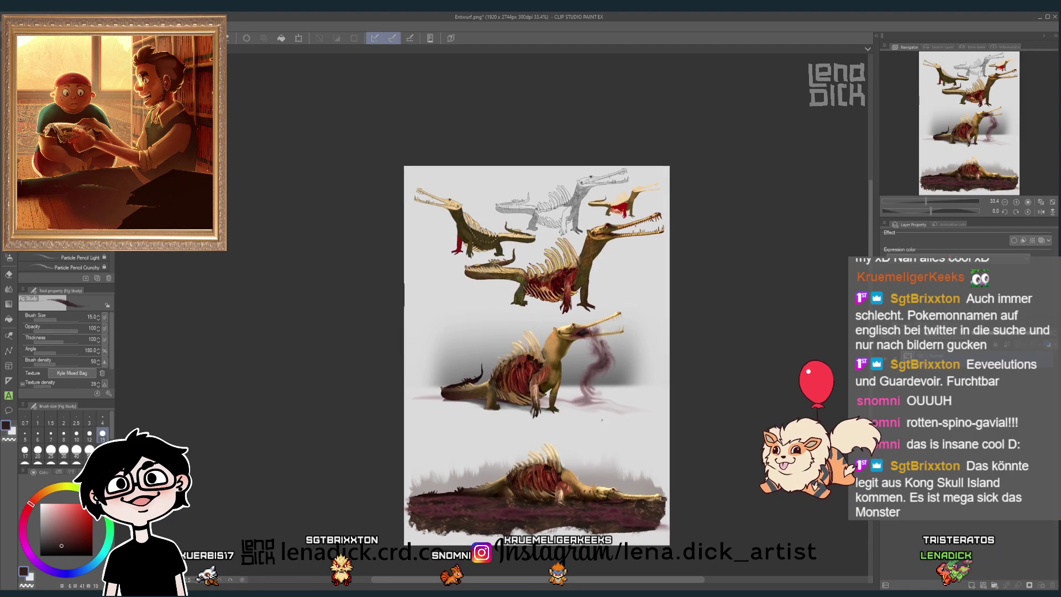
{"action": "scroll", "coordinate": [534, 397], "scroll_direction": "up", "scroll_amount": 1}
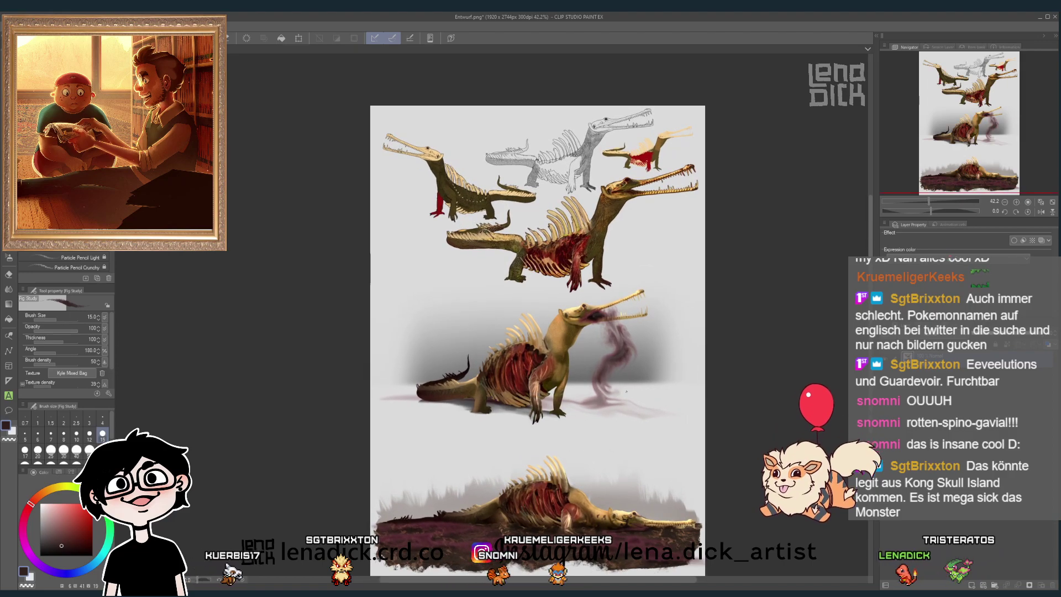
{"action": "left_click_drag", "start_coordinate": [604, 343], "coordinate": [591, 346]}
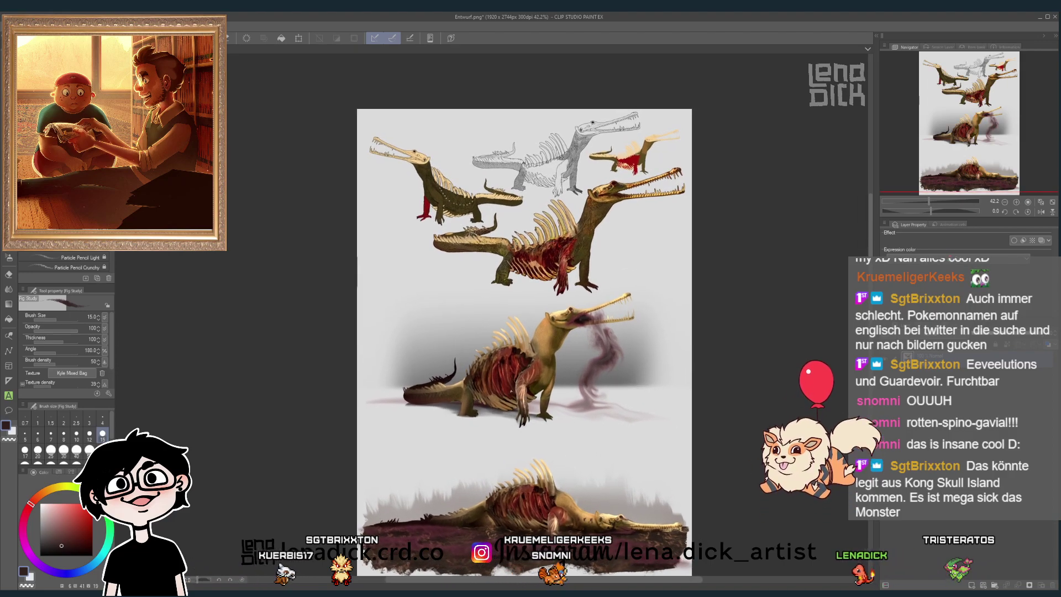
{"action": "scroll", "coordinate": [511, 383], "scroll_direction": "up", "scroll_amount": 4}
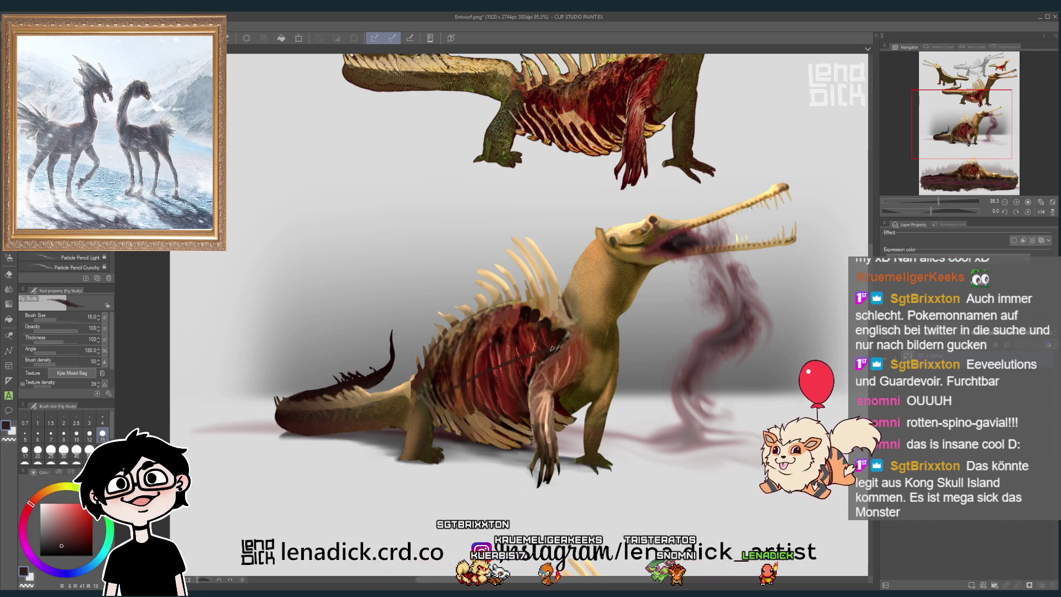
{"action": "scroll", "coordinate": [559, 440], "scroll_direction": "down", "scroll_amount": 3}
{"action": "left_click_drag", "start_coordinate": [539, 481], "coordinate": [536, 417]}
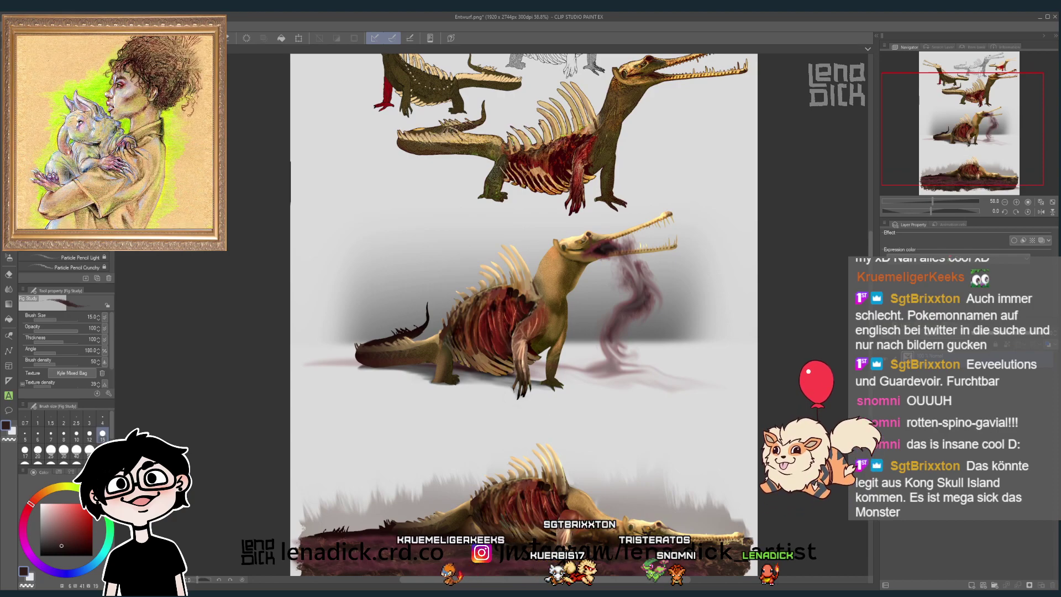
{"action": "left_click_drag", "start_coordinate": [547, 480], "coordinate": [551, 454]}
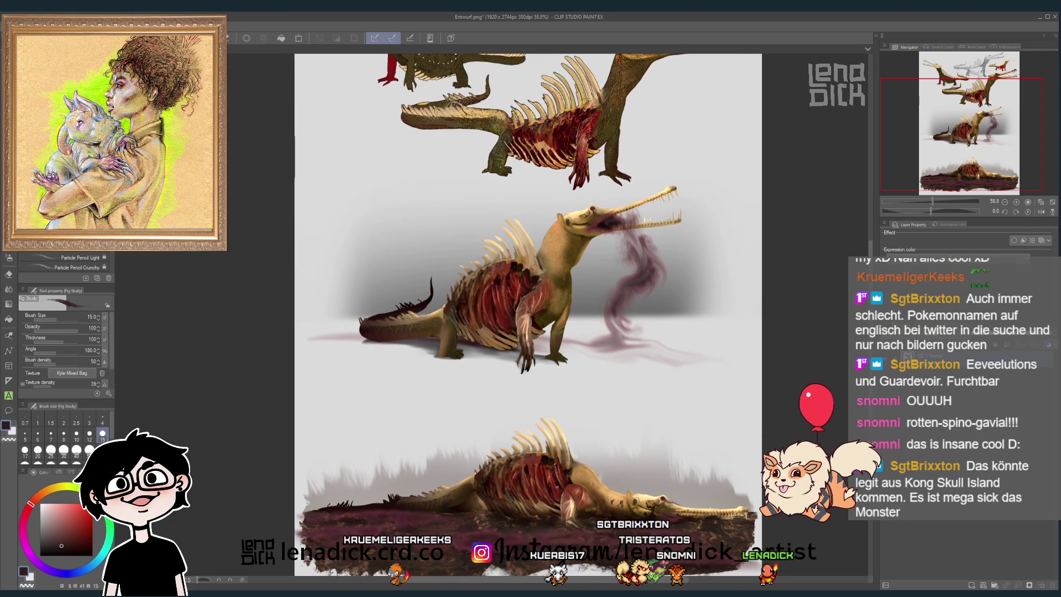
{"action": "left_click_drag", "start_coordinate": [608, 388], "coordinate": [583, 506]}
{"action": "left_click_drag", "start_coordinate": [556, 454], "coordinate": [550, 563]}
{"action": "mouse_move", "coordinate": [541, 381]}
{"action": "left_mouse_down"}
{"action": "mouse_move", "coordinate": [566, 368]}
{"action": "mouse_move", "coordinate": [543, 401]}
{"action": "left_mouse_up"}
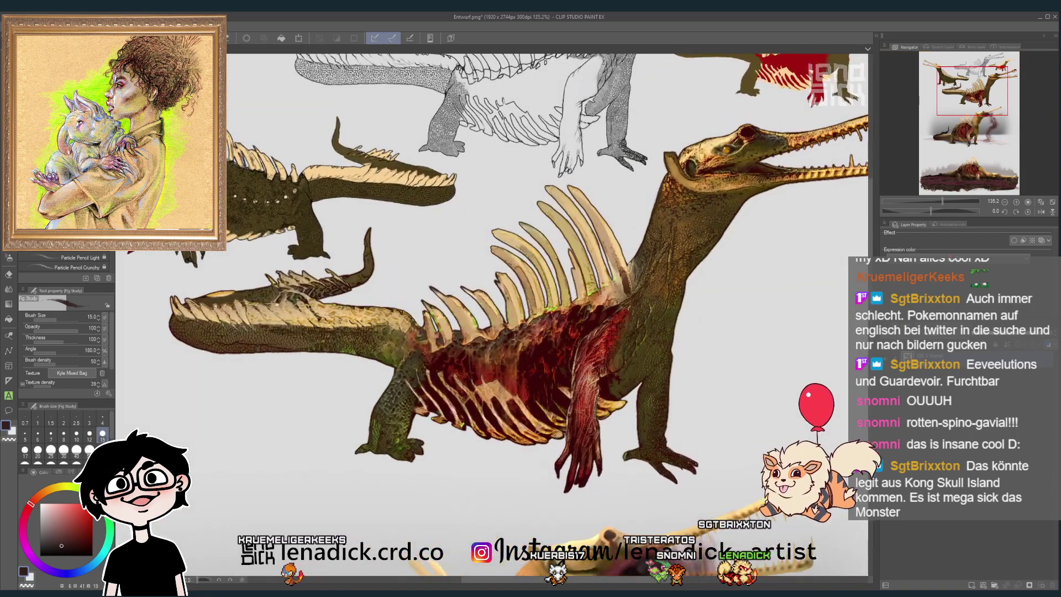
- Look over the lower creature, then close Entwurf.png to return to the Rücken sketch
{"action": "scroll", "coordinate": [549, 458], "scroll_direction": "down", "scroll_amount": 5}
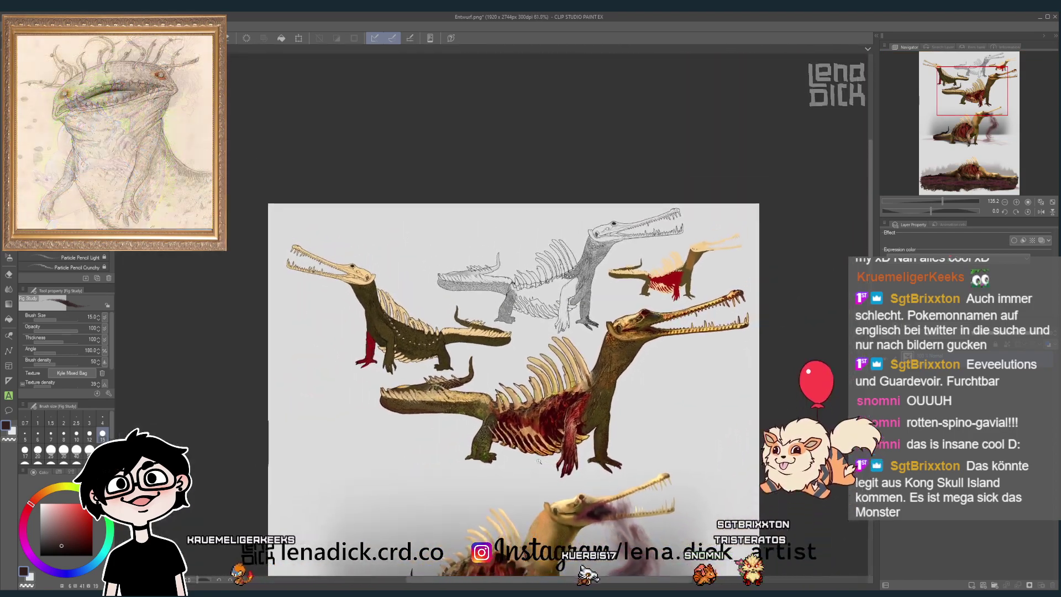
{"action": "left_click_drag", "start_coordinate": [539, 491], "coordinate": [556, 415]}
{"action": "scroll", "coordinate": [557, 414], "scroll_direction": "down", "scroll_amount": 3}
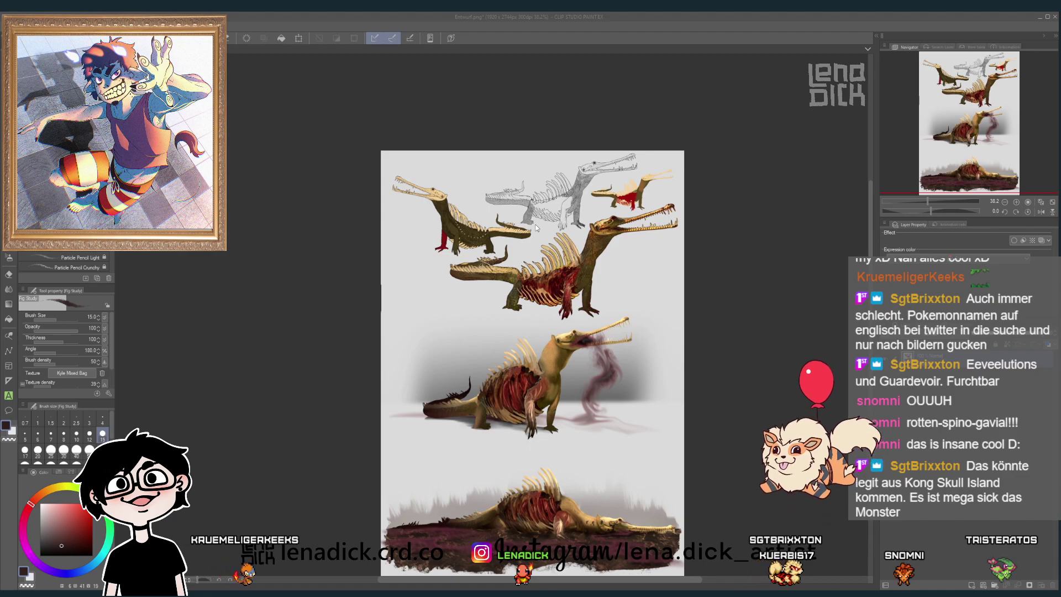
{"action": "left_click", "coordinate": [535, 224]}
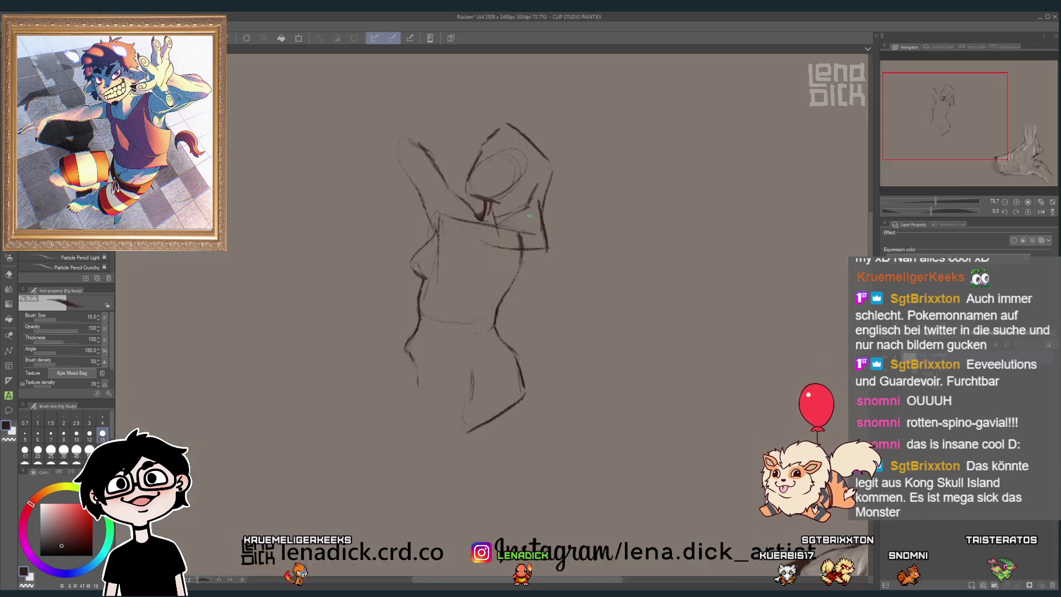
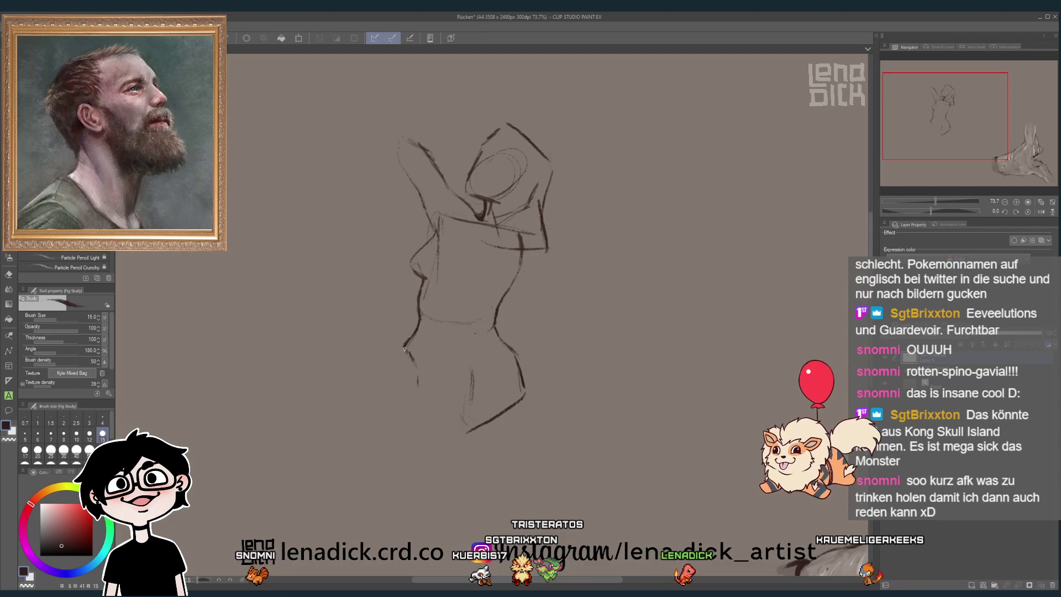
- Bring the lower half into view and sketch the lower-torso curve and hip lines
{"action": "left_click_drag", "start_coordinate": [427, 360], "coordinate": [443, 331]}
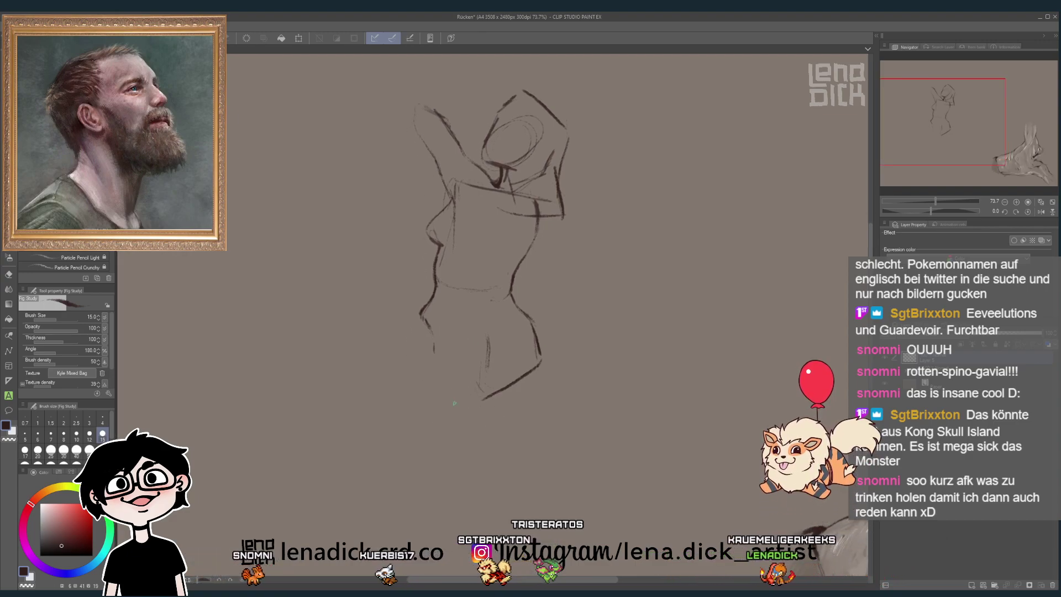
{"action": "left_click_drag", "start_coordinate": [414, 377], "coordinate": [480, 401]}
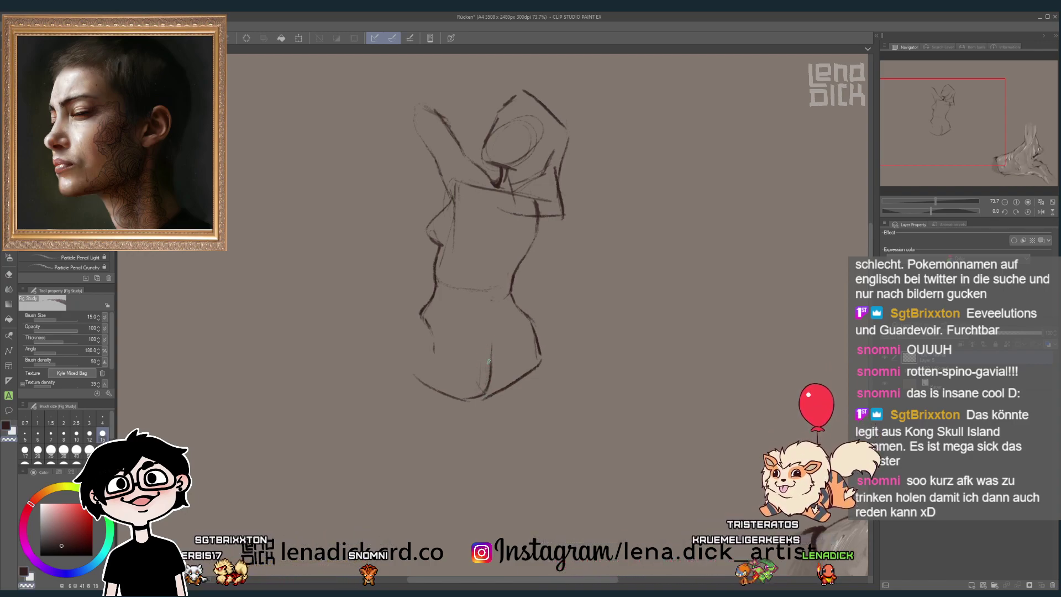
{"action": "mouse_move", "coordinate": [487, 359]}
{"action": "left_mouse_down"}
{"action": "mouse_move", "coordinate": [482, 388]}
{"action": "mouse_move", "coordinate": [485, 359]}
{"action": "left_mouse_up"}
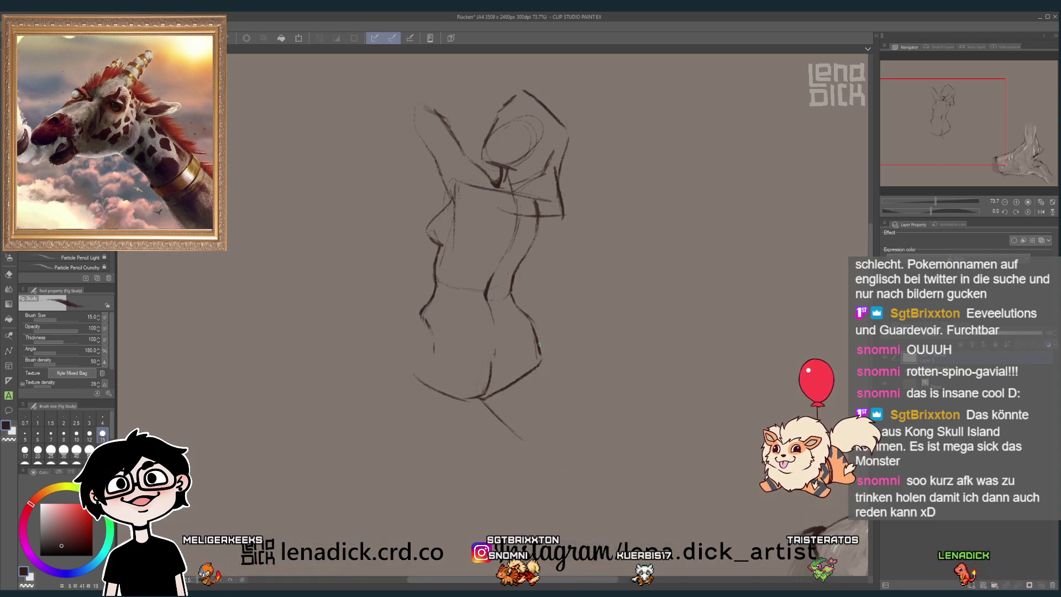
- Draw a line down from the right hip, strengthen its inner contour, then erase the weak thigh line
{"action": "left_click_drag", "start_coordinate": [539, 345], "coordinate": [591, 428]}
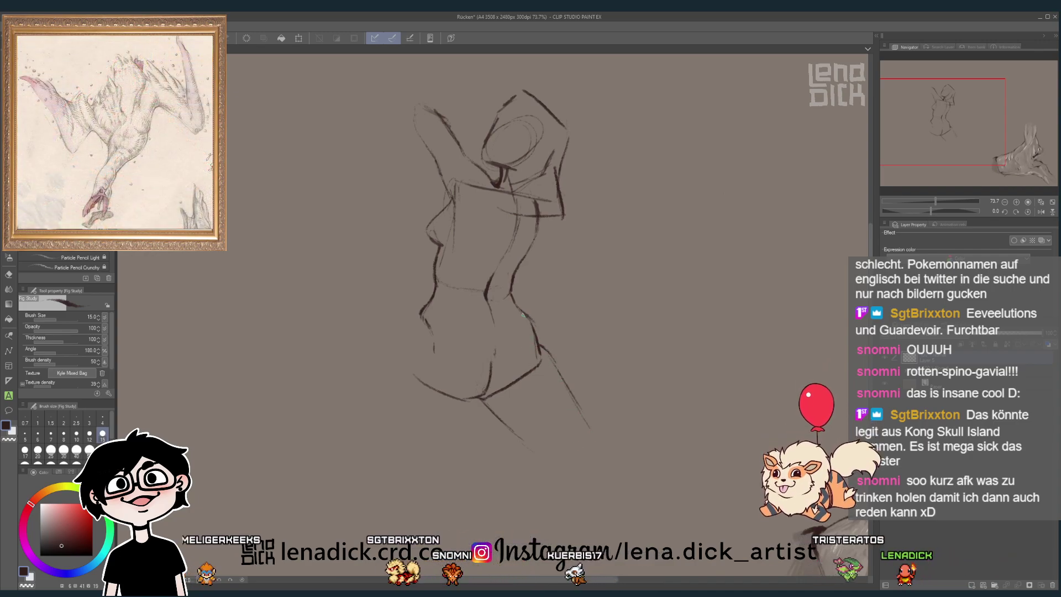
{"action": "left_click_drag", "start_coordinate": [529, 322], "coordinate": [532, 375]}
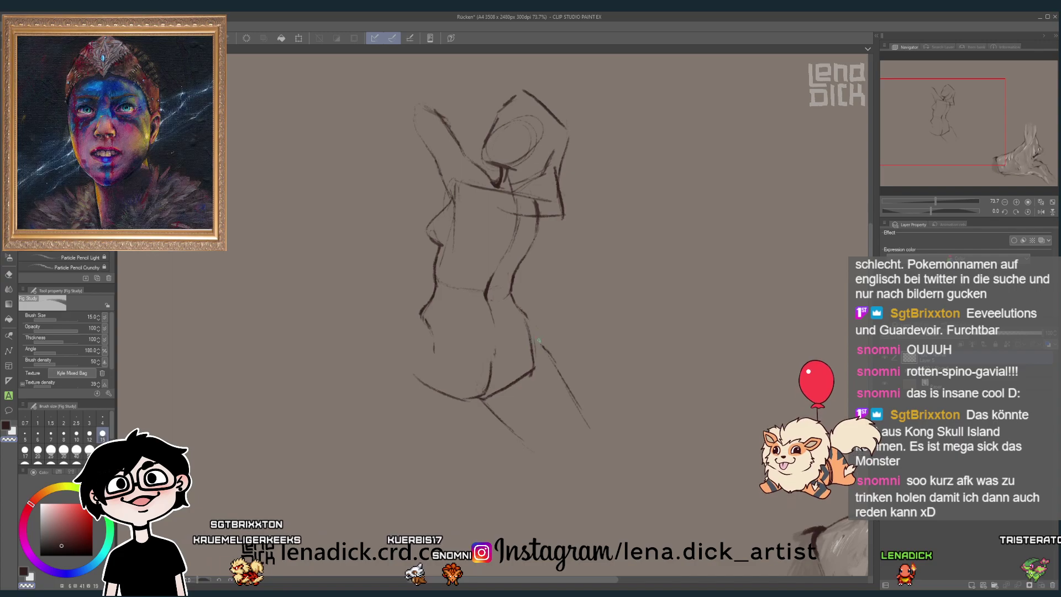
{"action": "left_click_drag", "start_coordinate": [542, 347], "coordinate": [572, 398]}
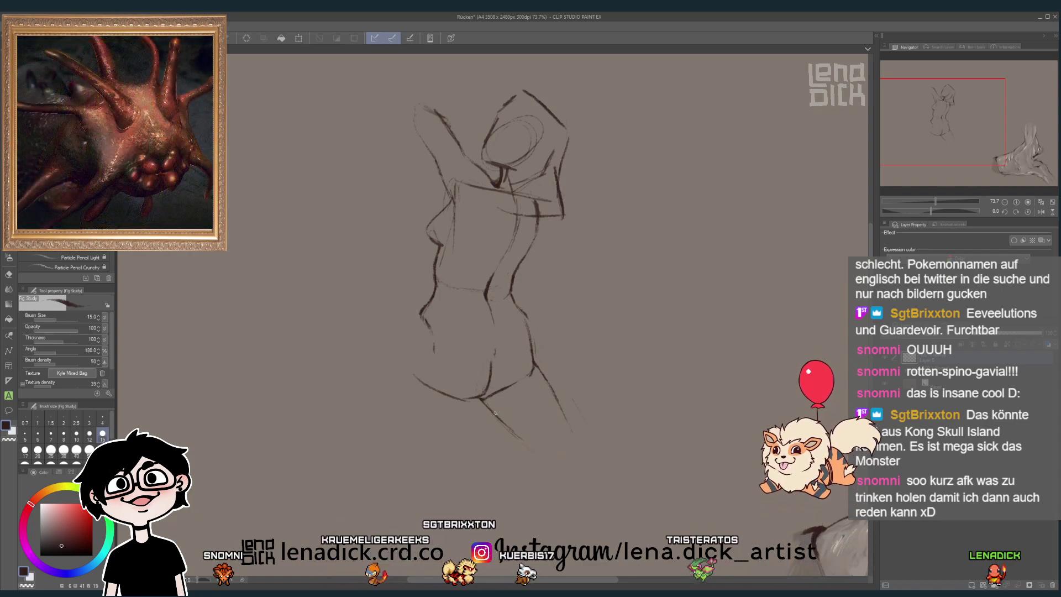
- Redraw the lower leg running down-right to the foot, then recentre the figure
{"action": "left_click_drag", "start_coordinate": [496, 412], "coordinate": [551, 467]}
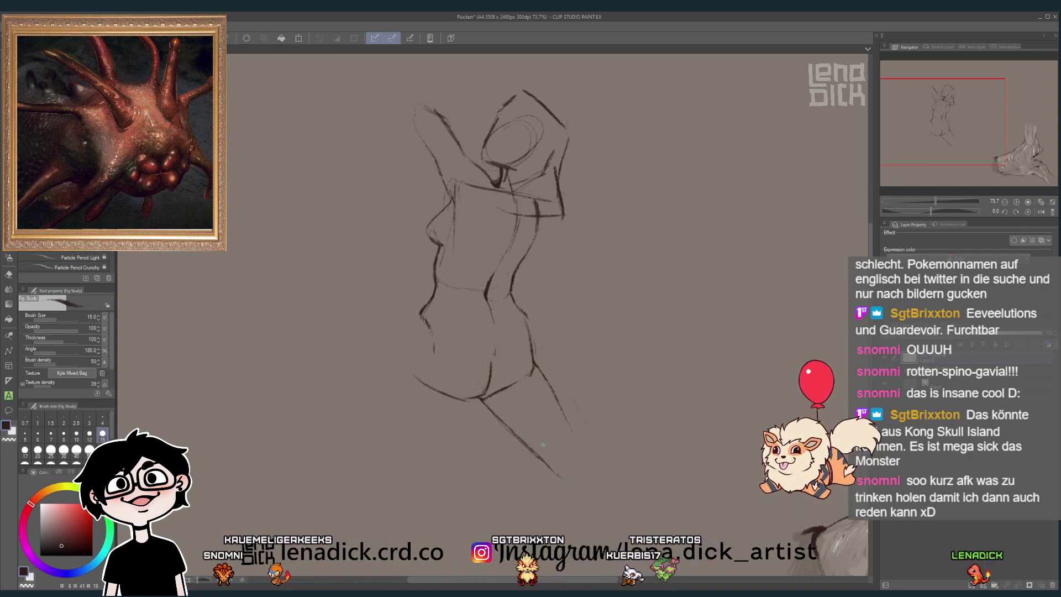
{"action": "left_click_drag", "start_coordinate": [535, 453], "coordinate": [569, 484]}
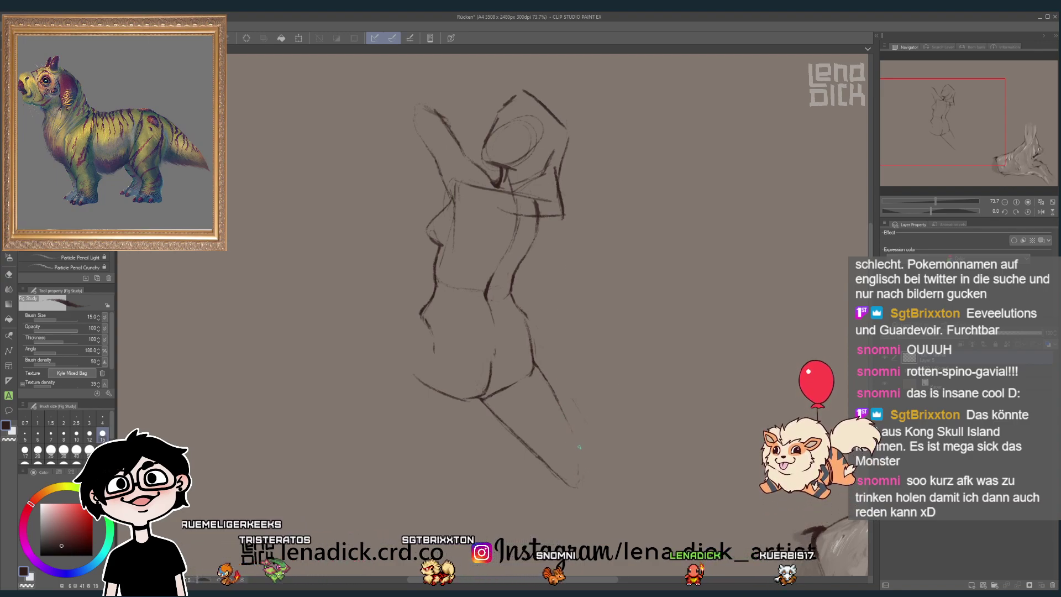
{"action": "left_click_drag", "start_coordinate": [579, 446], "coordinate": [605, 460]}
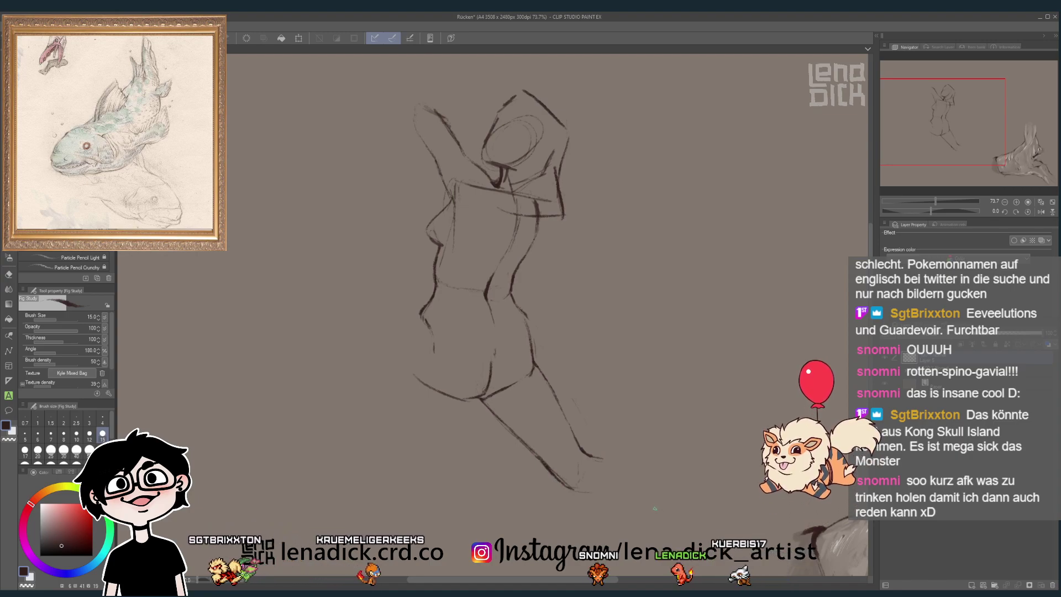
{"action": "left_click_drag", "start_coordinate": [487, 364], "coordinate": [540, 377]}
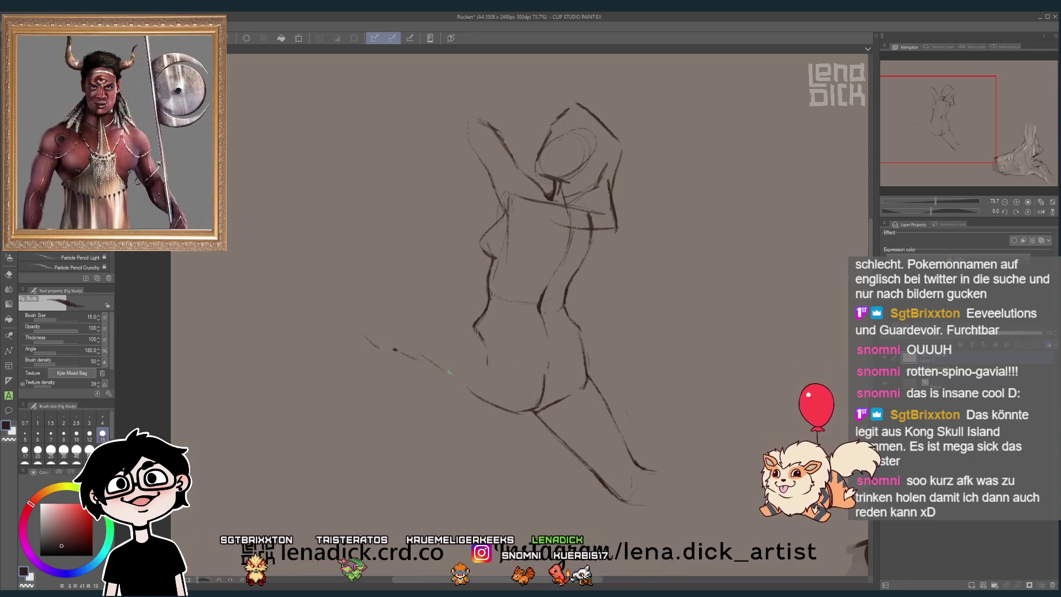
- Draw the left leg's two strokes sweeping leftward out from the hips
{"action": "left_click_drag", "start_coordinate": [399, 351], "coordinate": [447, 372]}
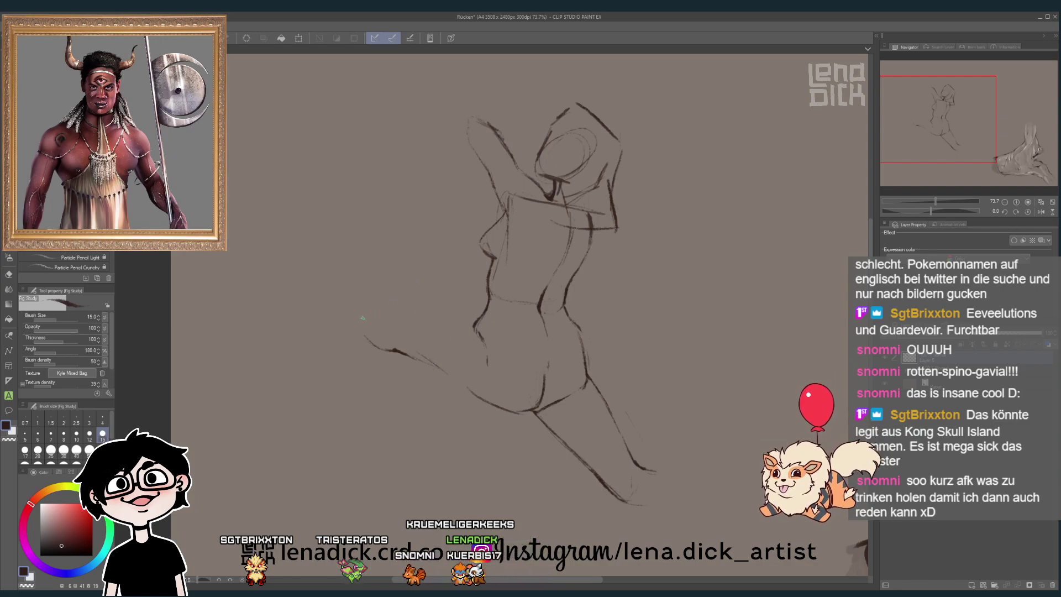
{"action": "left_click_drag", "start_coordinate": [368, 309], "coordinate": [480, 340]}
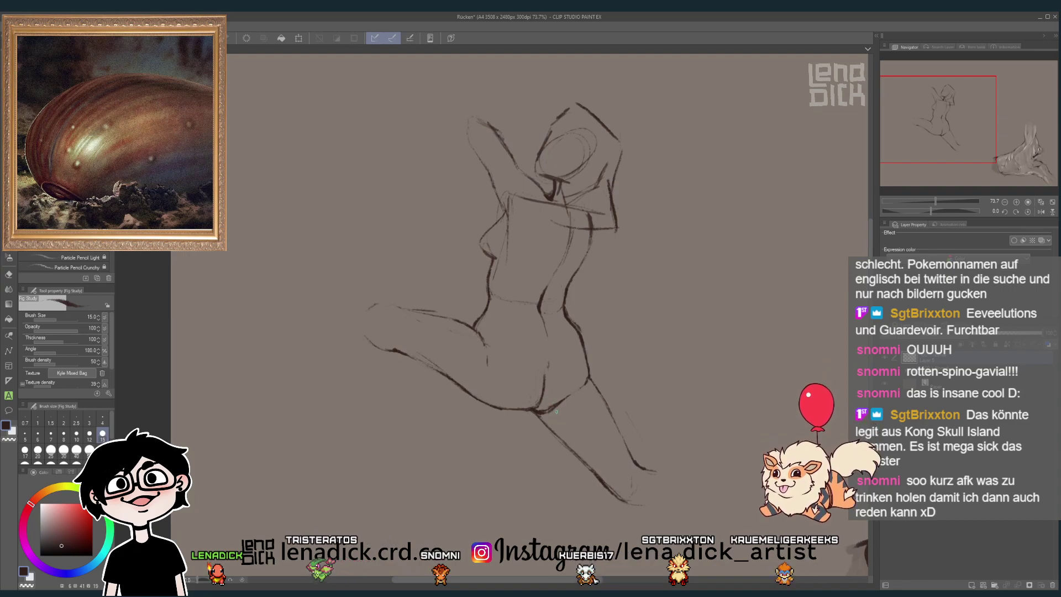
{"action": "scroll", "coordinate": [556, 412], "scroll_direction": "up", "scroll_amount": 3}
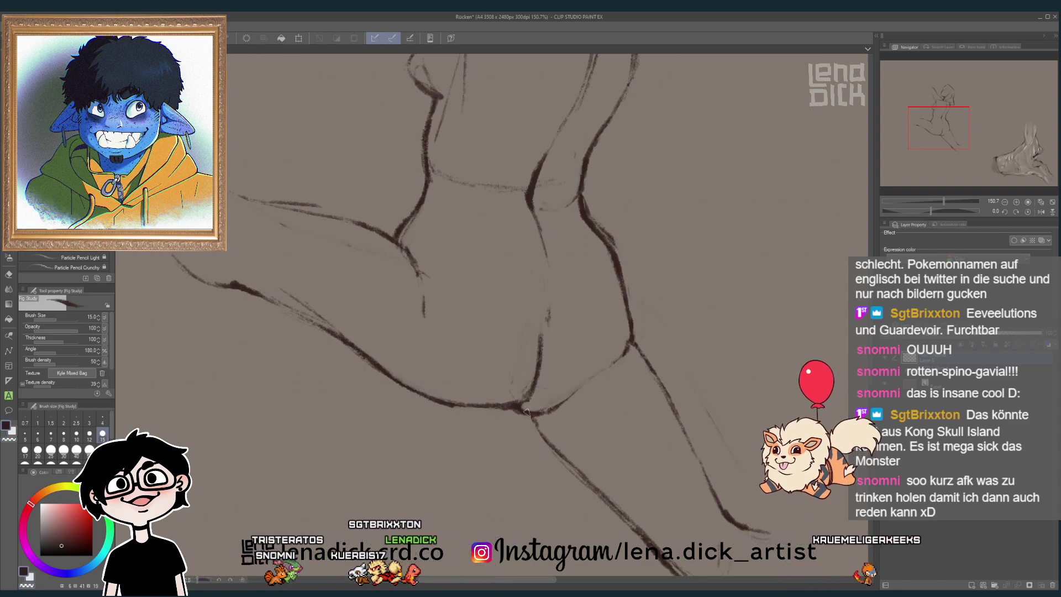
{"action": "scroll", "coordinate": [668, 287], "scroll_direction": "down", "scroll_amount": 5}
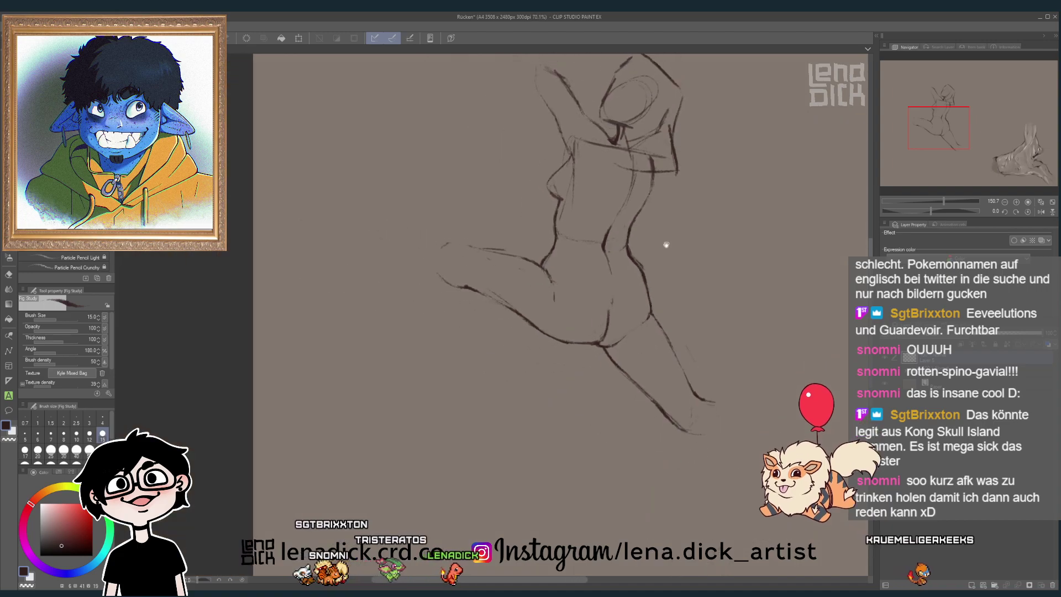
{"action": "left_click_drag", "start_coordinate": [667, 244], "coordinate": [625, 303]}
{"action": "left_click_drag", "start_coordinate": [601, 370], "coordinate": [607, 370]}
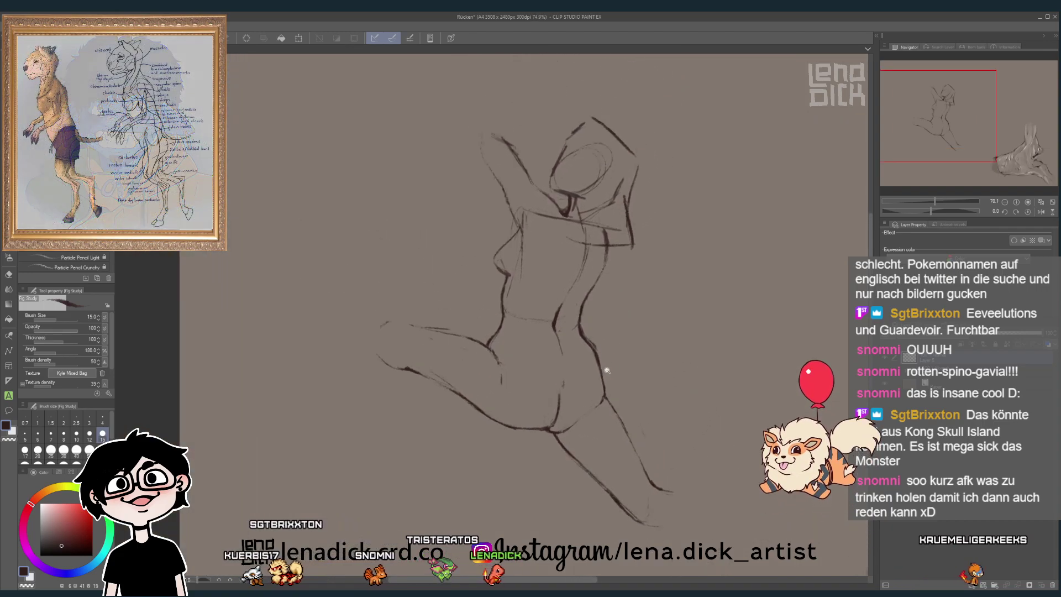
{"action": "scroll", "coordinate": [606, 371], "scroll_direction": "up", "scroll_amount": 1}
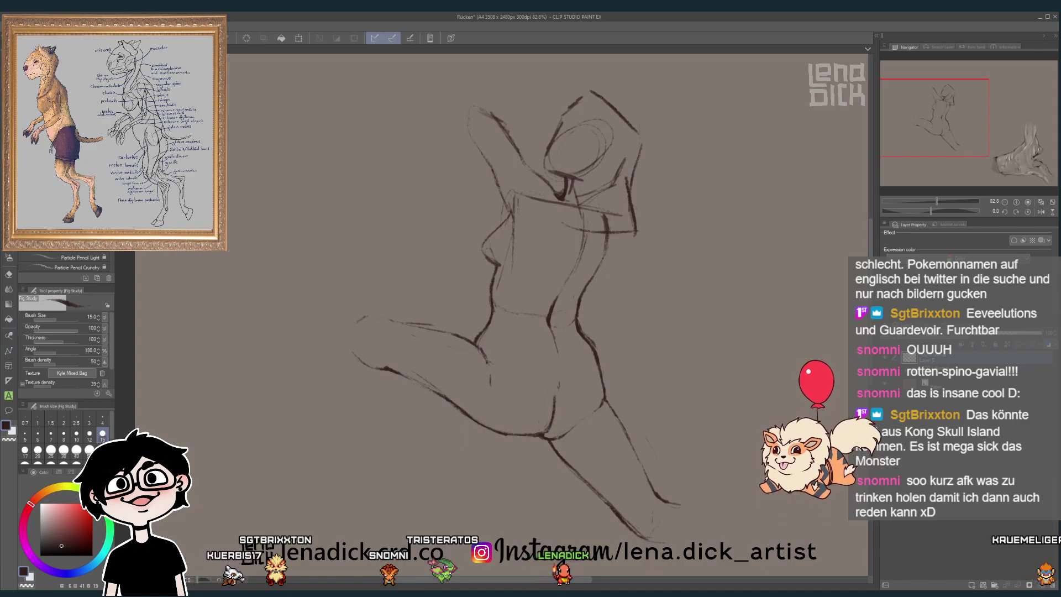
{"action": "left_click", "coordinate": [10, 291]}
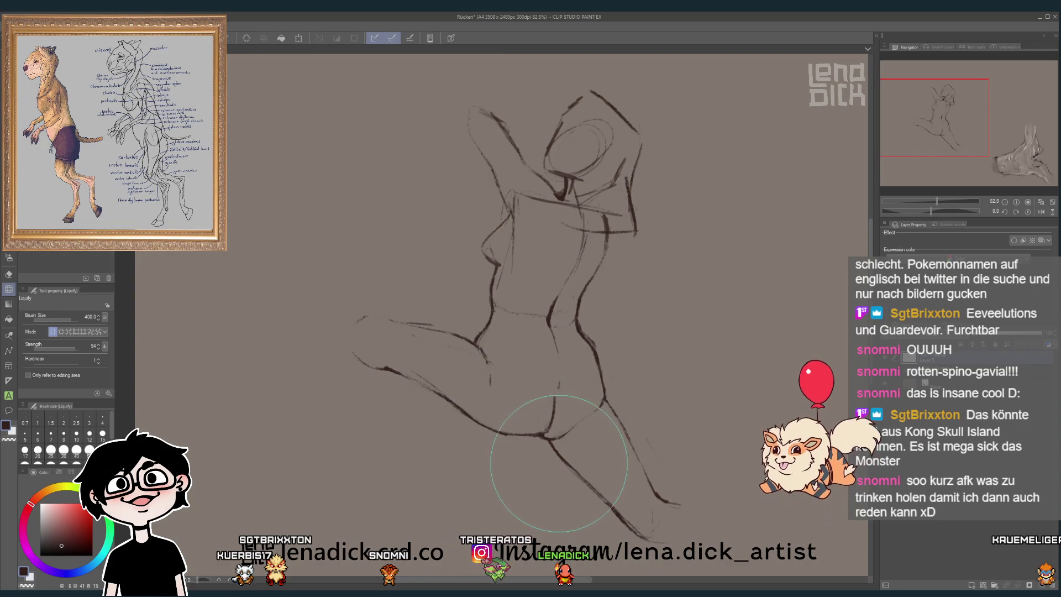
{"action": "mouse_move", "coordinate": [558, 463]}
{"action": "left_mouse_down"}
{"action": "mouse_move", "coordinate": [594, 450]}
{"action": "mouse_move", "coordinate": [586, 431]}
{"action": "left_mouse_up"}
{"action": "key", "text": "ctrl+z"}
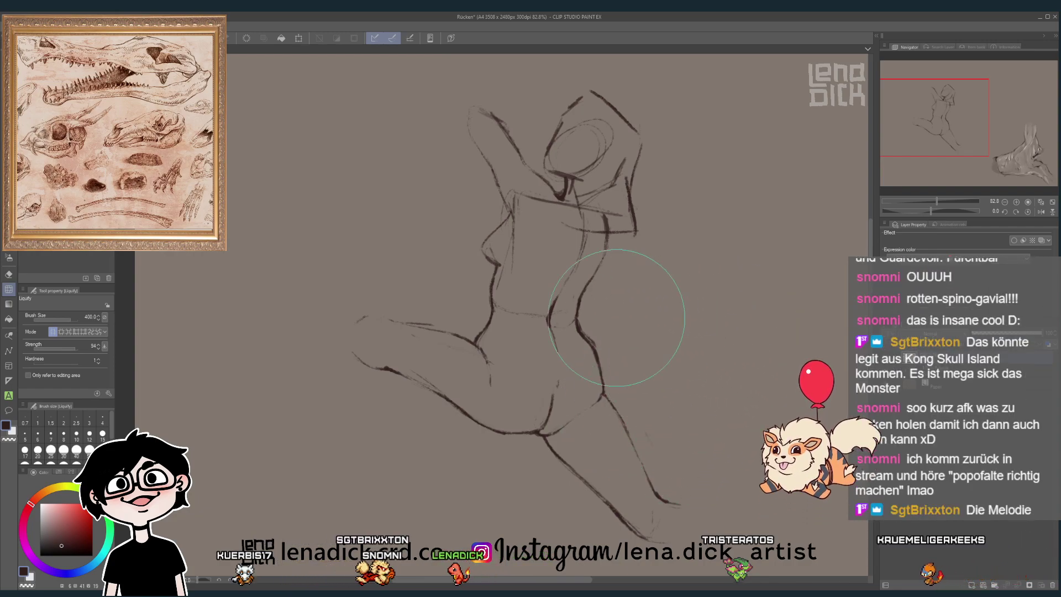
{"action": "left_click", "coordinate": [10, 256]}
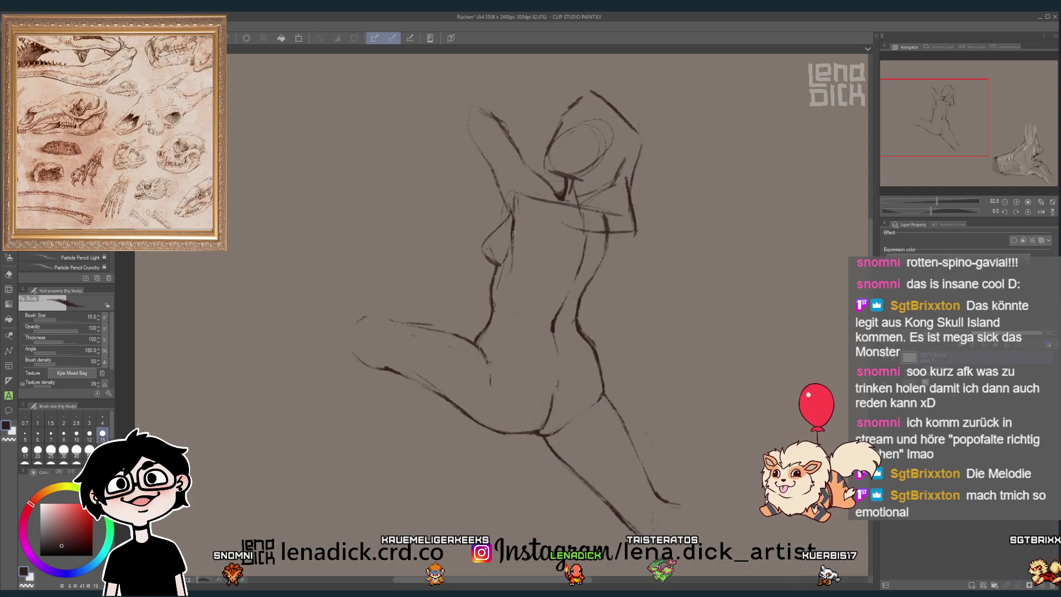
- Reframe the back-view sketch and add short dark shading strokes on the upper back
{"action": "scroll", "coordinate": [526, 202], "scroll_direction": "up", "scroll_amount": 3}
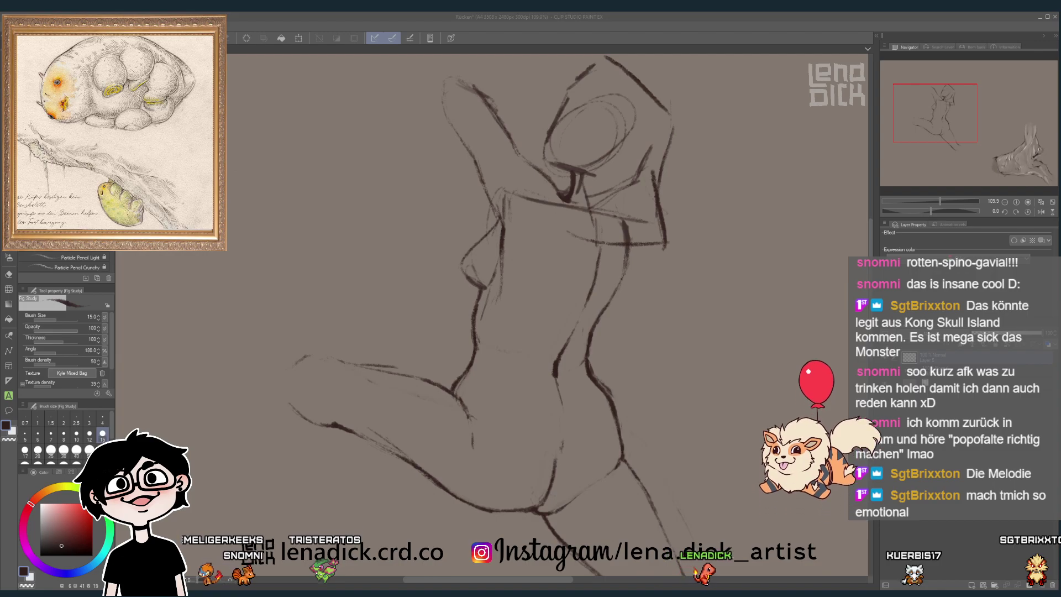
{"action": "left_click", "coordinate": [553, 118]}
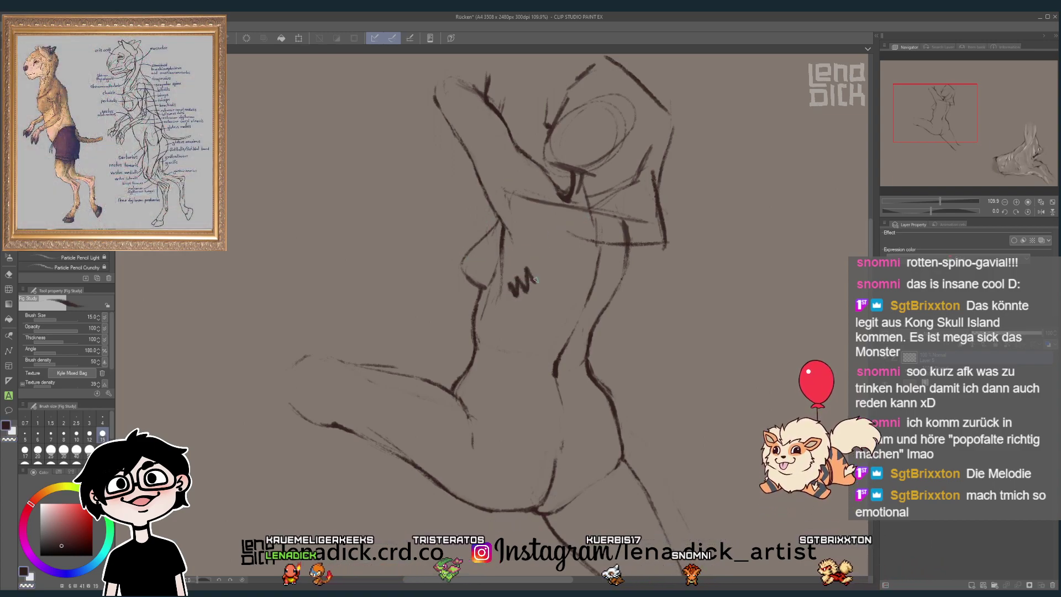
{"action": "left_click_drag", "start_coordinate": [638, 170], "coordinate": [621, 193]}
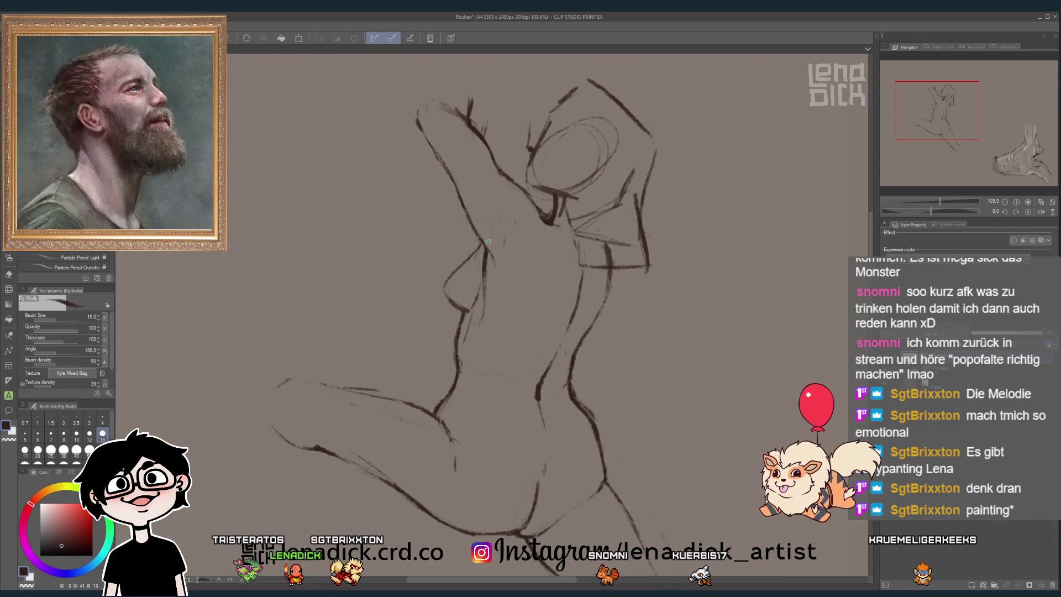
{"action": "left_click_drag", "start_coordinate": [506, 244], "coordinate": [524, 259]}
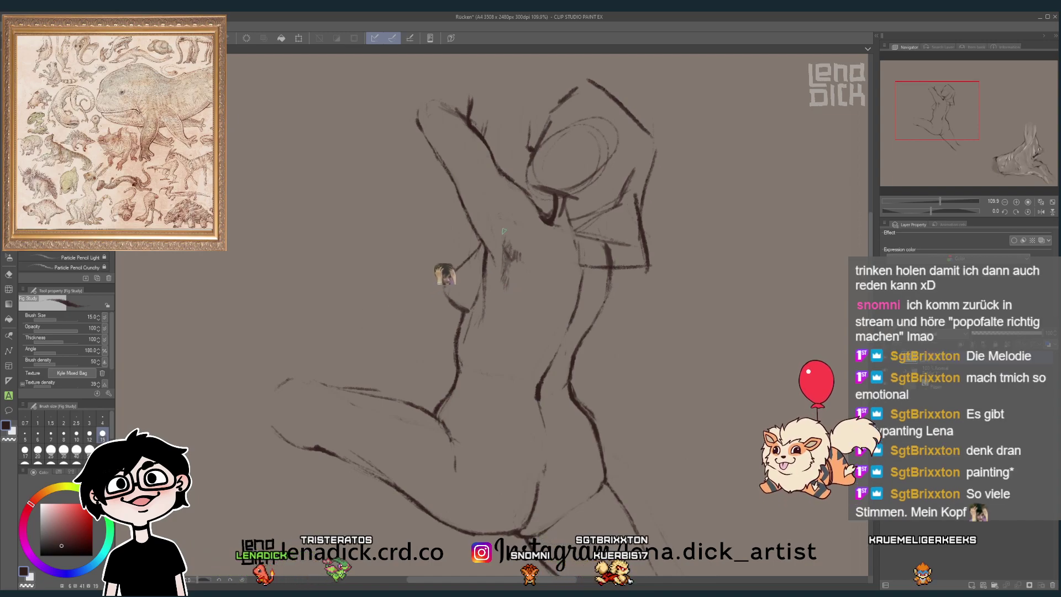
- Pan the canvas to reframe the raised arms and head
{"action": "left_click_drag", "start_coordinate": [502, 269], "coordinate": [502, 302]}
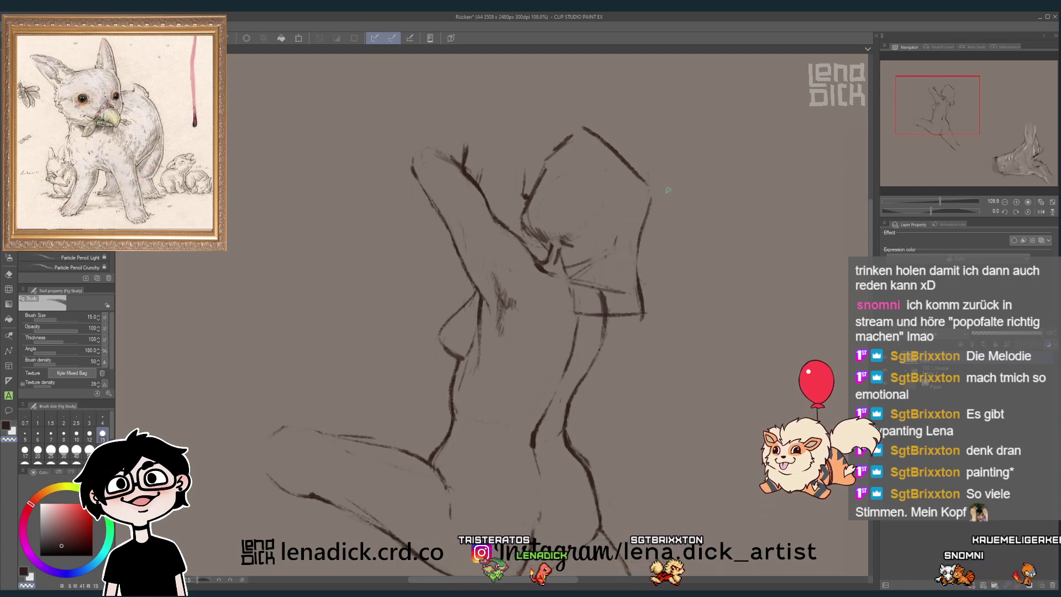
- Zoom in and out on the torso, switching to the eraser and back to the Fig Study pencil
{"action": "scroll", "coordinate": [692, 212], "scroll_direction": "down", "scroll_amount": 1}
{"action": "scroll", "coordinate": [692, 211], "scroll_direction": "down", "scroll_amount": 3}
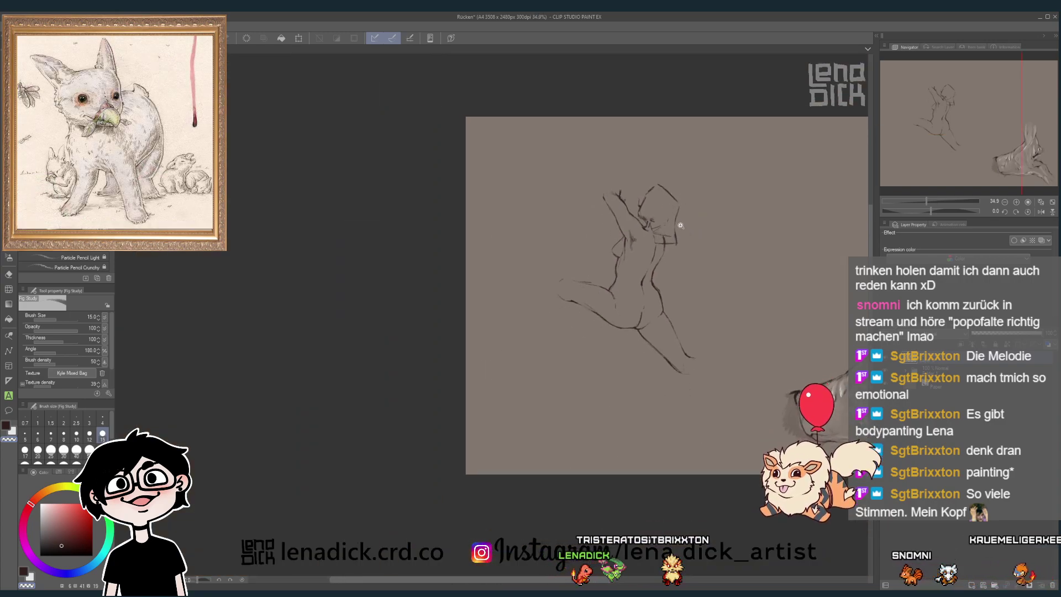
{"action": "scroll", "coordinate": [681, 225], "scroll_direction": "up", "scroll_amount": 3}
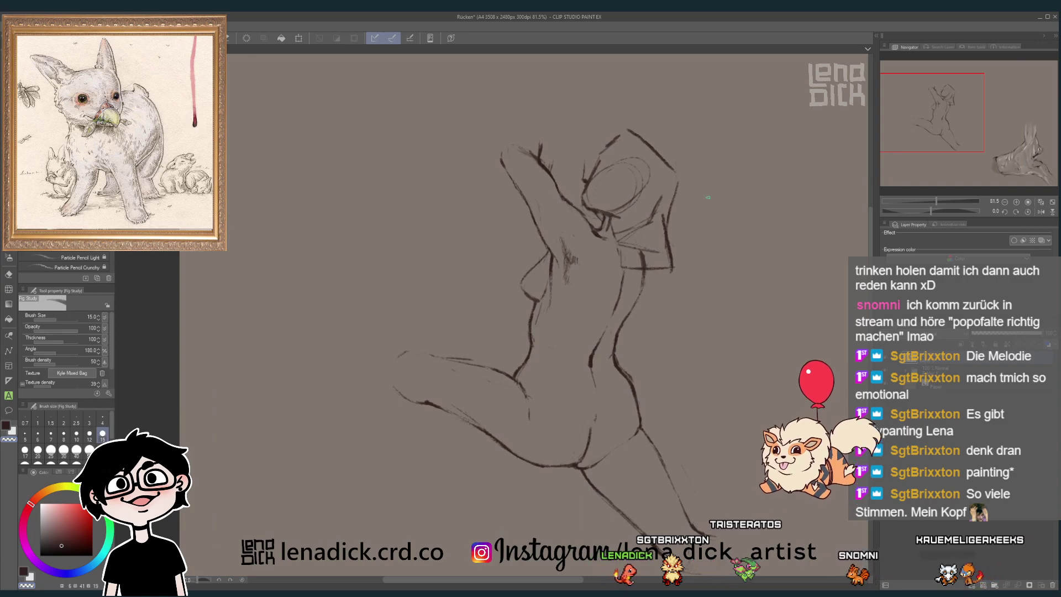
{"action": "scroll", "coordinate": [708, 198], "scroll_direction": "down", "scroll_amount": 2}
{"action": "scroll", "coordinate": [680, 209], "scroll_direction": "up", "scroll_amount": 2}
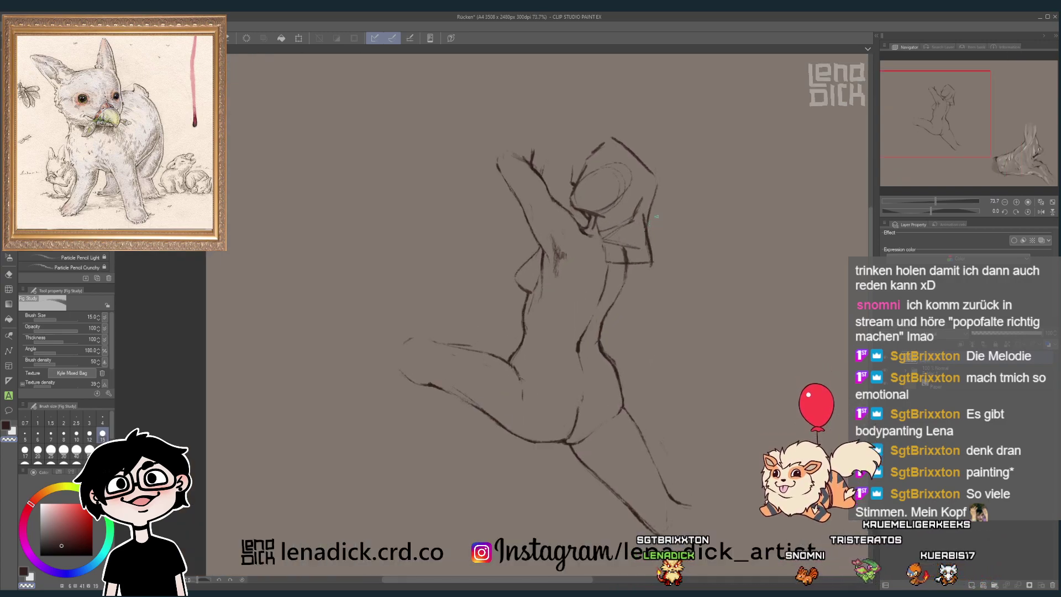
{"action": "scroll", "coordinate": [633, 218], "scroll_direction": "up", "scroll_amount": 2}
{"action": "key", "text": "e"}
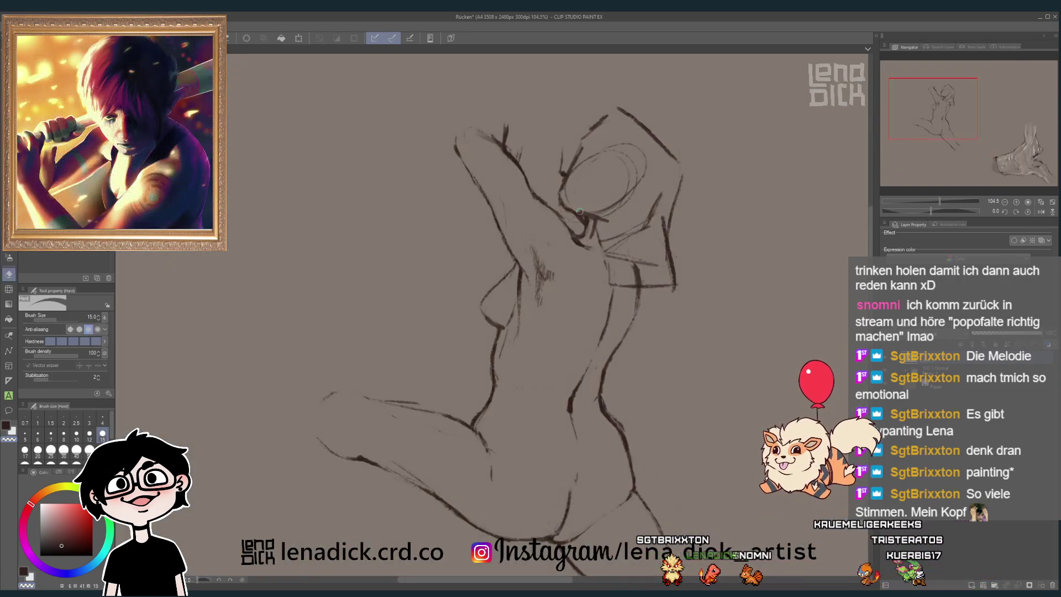
{"action": "key", "text": "p"}
{"action": "scroll", "coordinate": [710, 151], "scroll_direction": "down", "scroll_amount": 3}
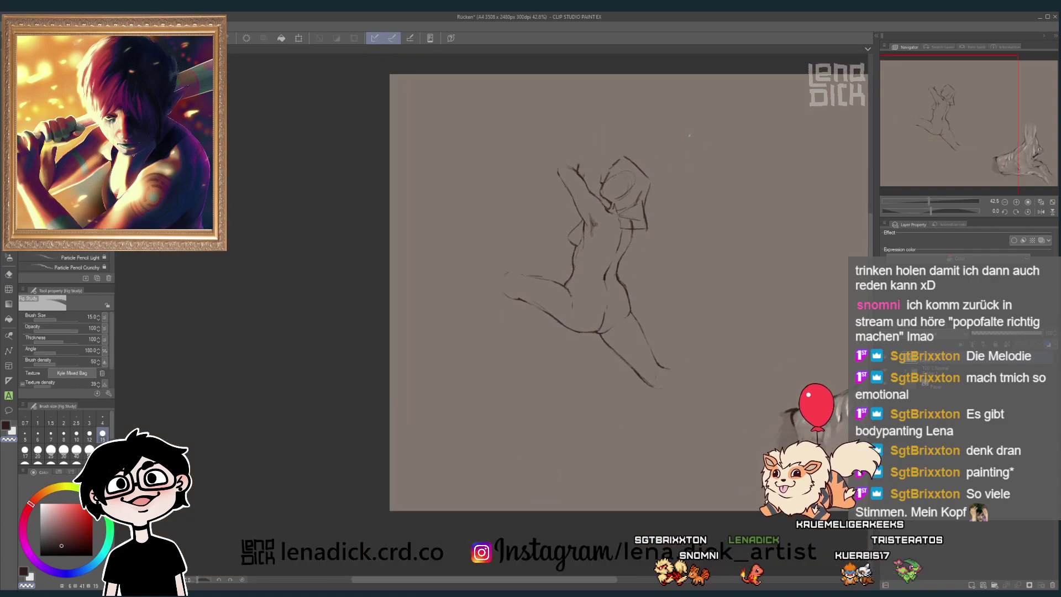
{"action": "scroll", "coordinate": [619, 209], "scroll_direction": "up", "scroll_amount": 4}
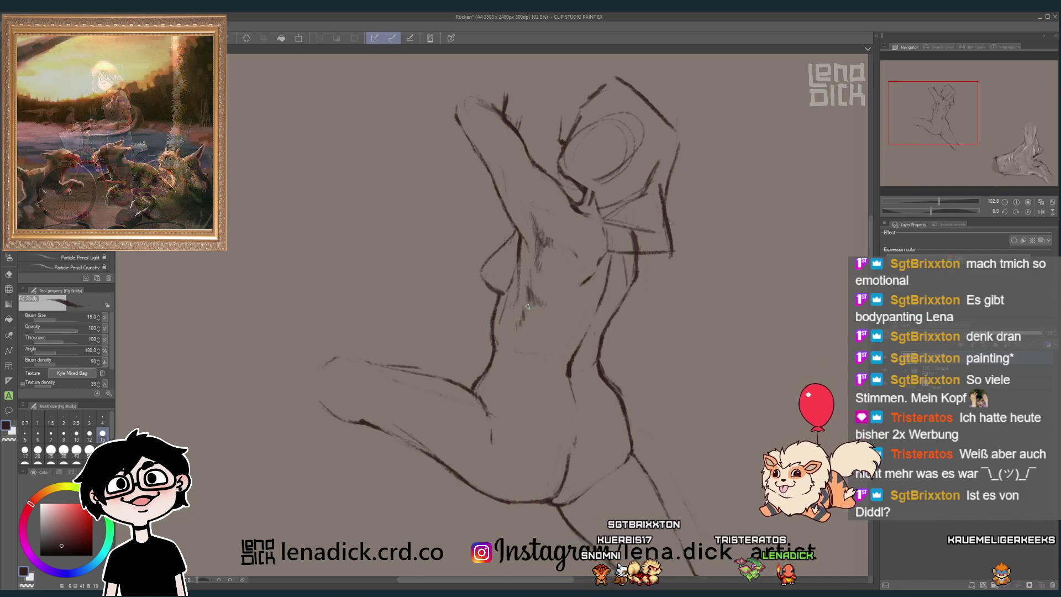
- Add short hatching strokes down the lower-left side of the back
{"action": "left_click_drag", "start_coordinate": [520, 315], "coordinate": [506, 352]}
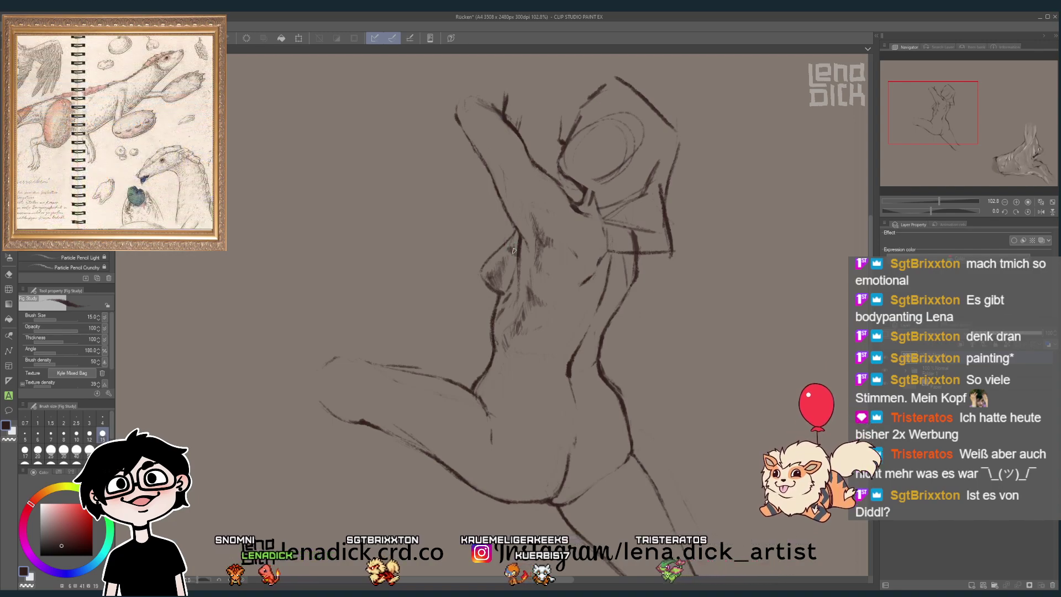
{"action": "scroll", "coordinate": [682, 198], "scroll_direction": "down", "scroll_amount": 5}
{"action": "left_click_drag", "start_coordinate": [700, 169], "coordinate": [635, 194]}
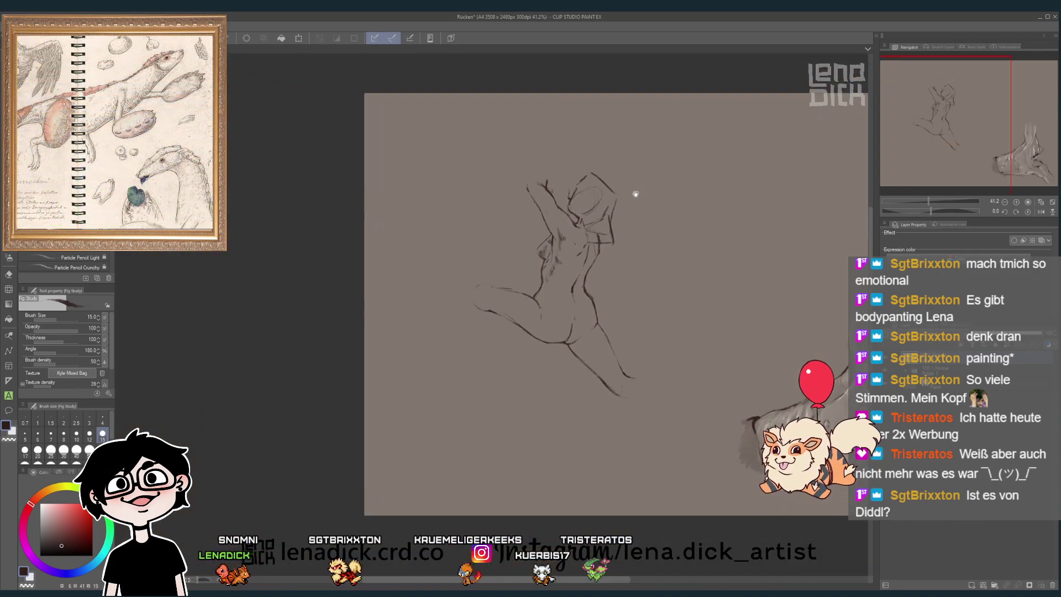
{"action": "scroll", "coordinate": [576, 238], "scroll_direction": "up", "scroll_amount": 4}
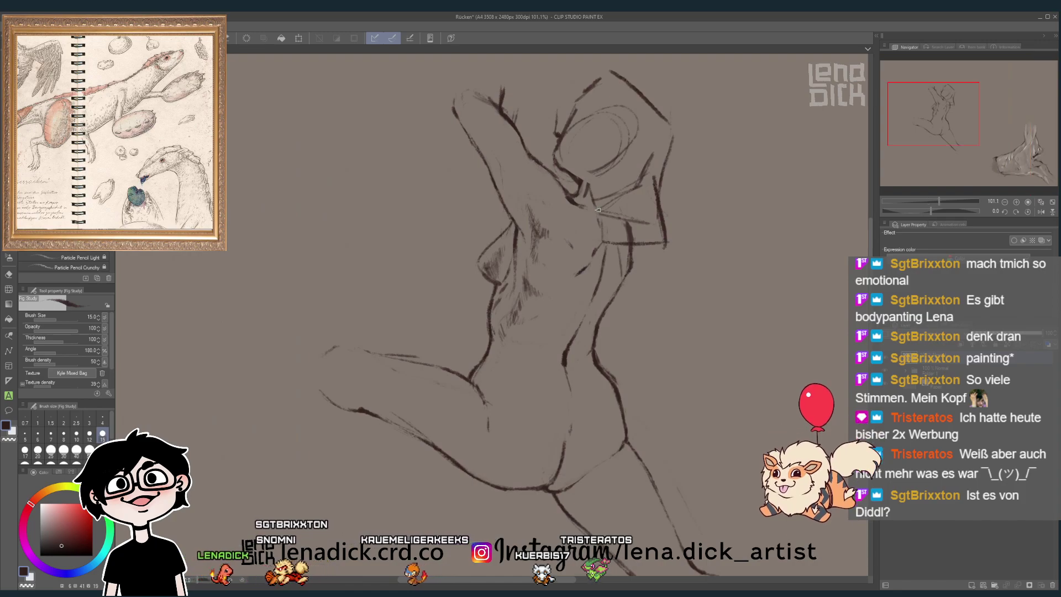
{"action": "left_click_drag", "start_coordinate": [631, 222], "coordinate": [625, 258]}
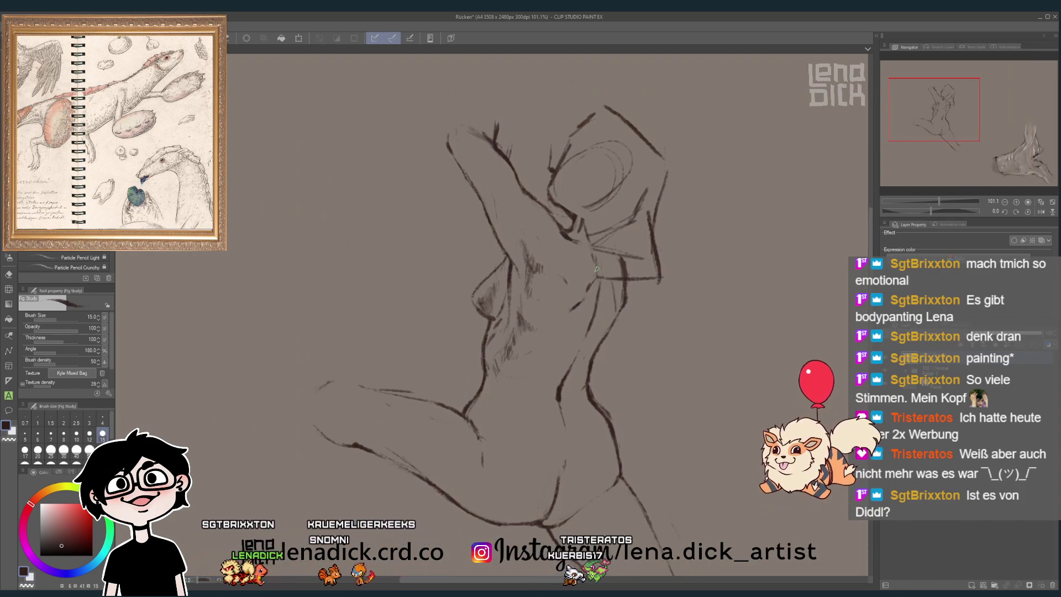
{"action": "key", "text": "e"}
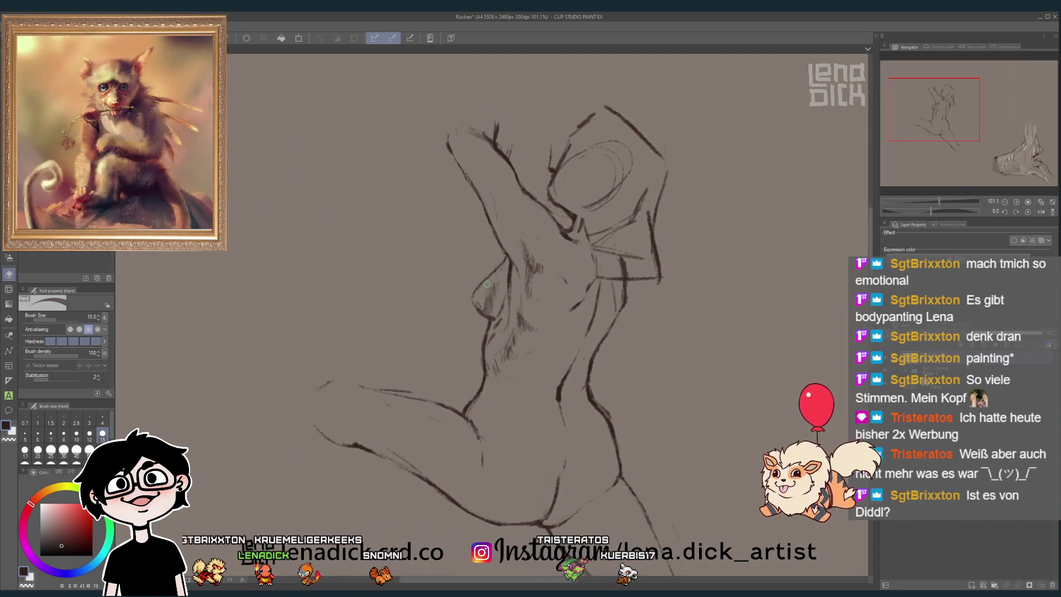
{"action": "key", "text": "b"}
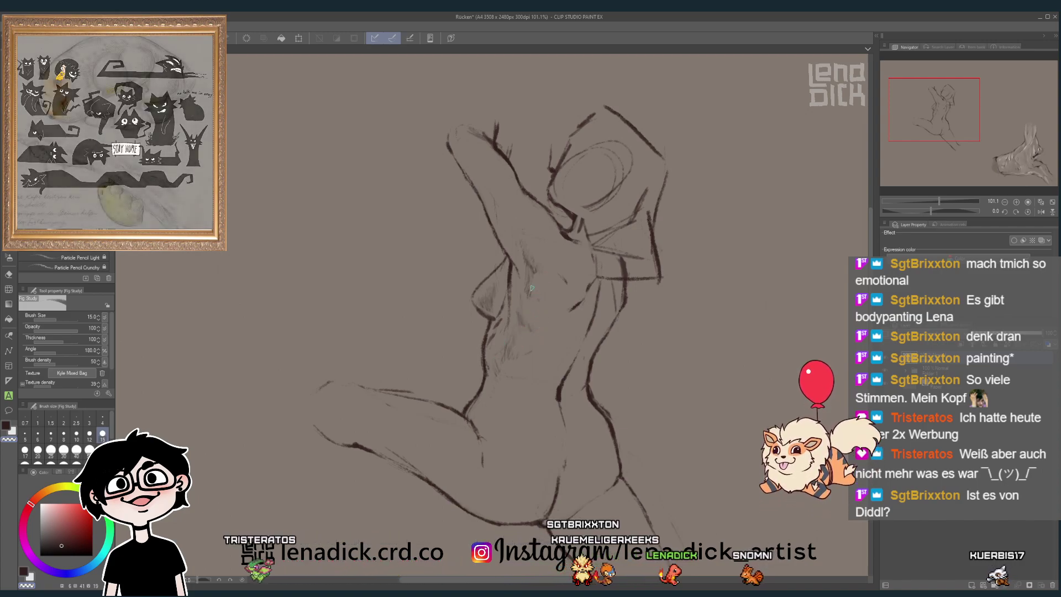
{"action": "scroll", "coordinate": [605, 409], "scroll_direction": "down", "scroll_amount": 3}
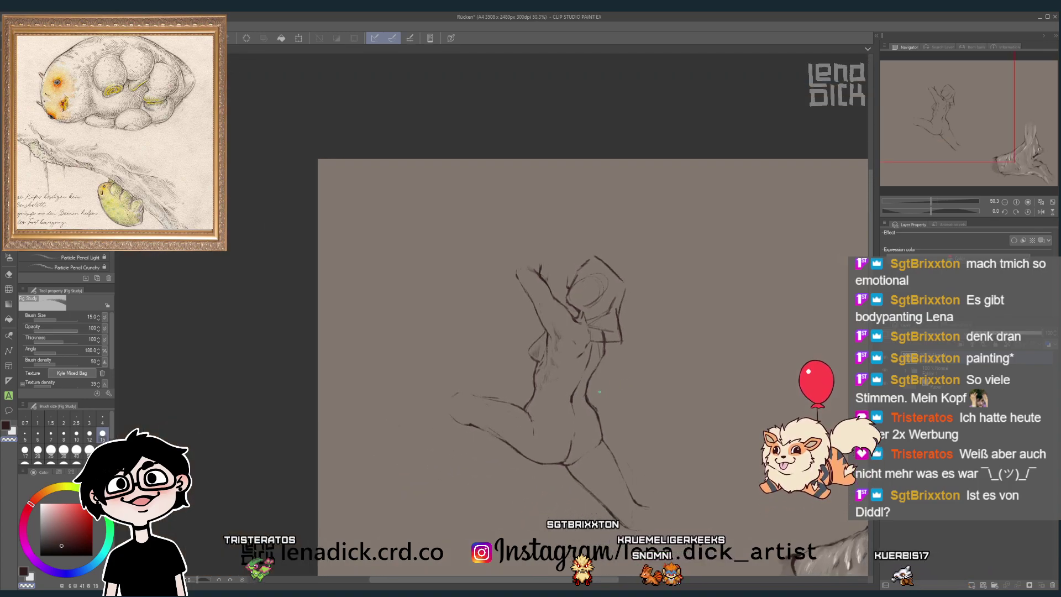
{"action": "scroll", "coordinate": [577, 366], "scroll_direction": "up", "scroll_amount": 3}
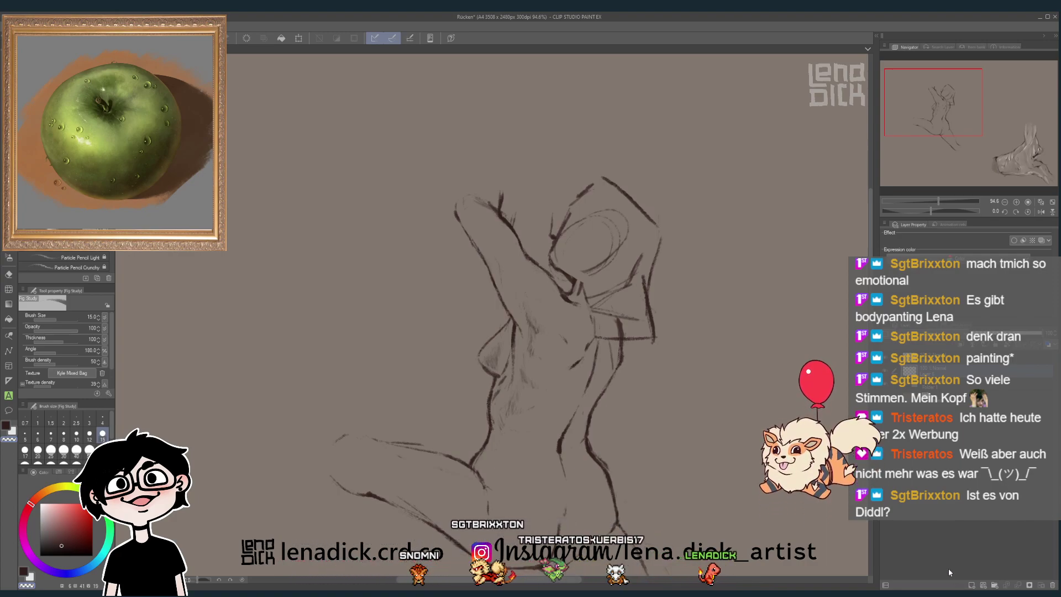
- Swap to the light sub-colour and brush cream highlights on the upper back toward the shoulder
{"action": "left_click", "coordinate": [29, 577]}
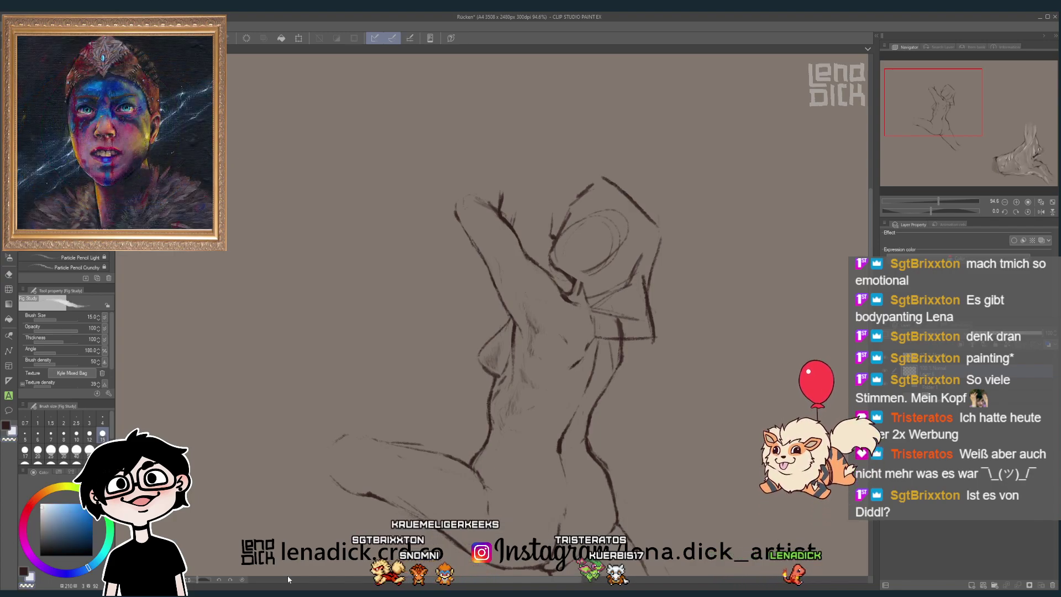
{"action": "key", "text": "x"}
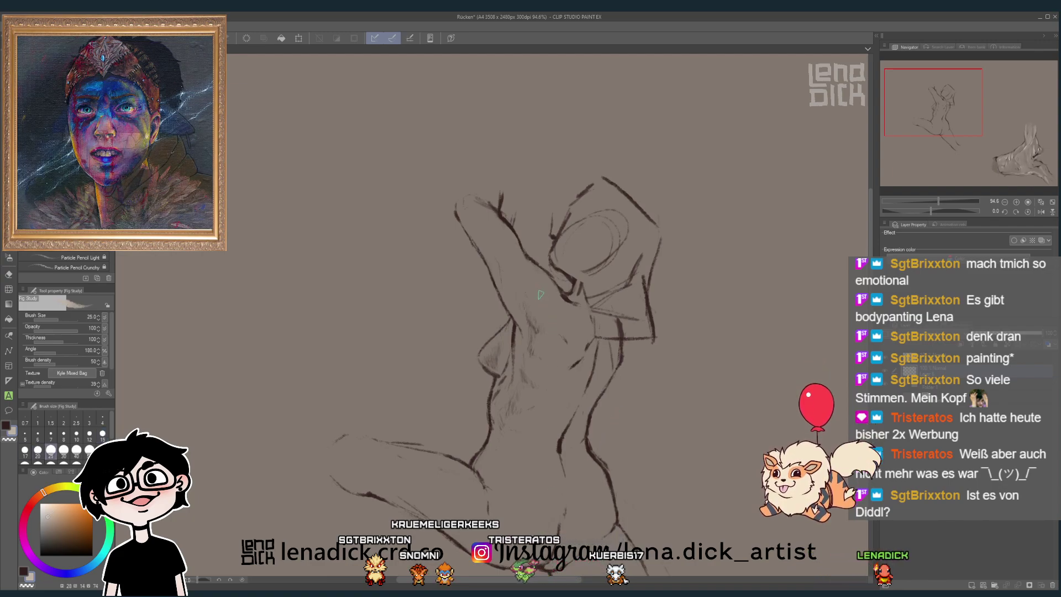
{"action": "left_click_drag", "start_coordinate": [540, 291], "coordinate": [551, 309]}
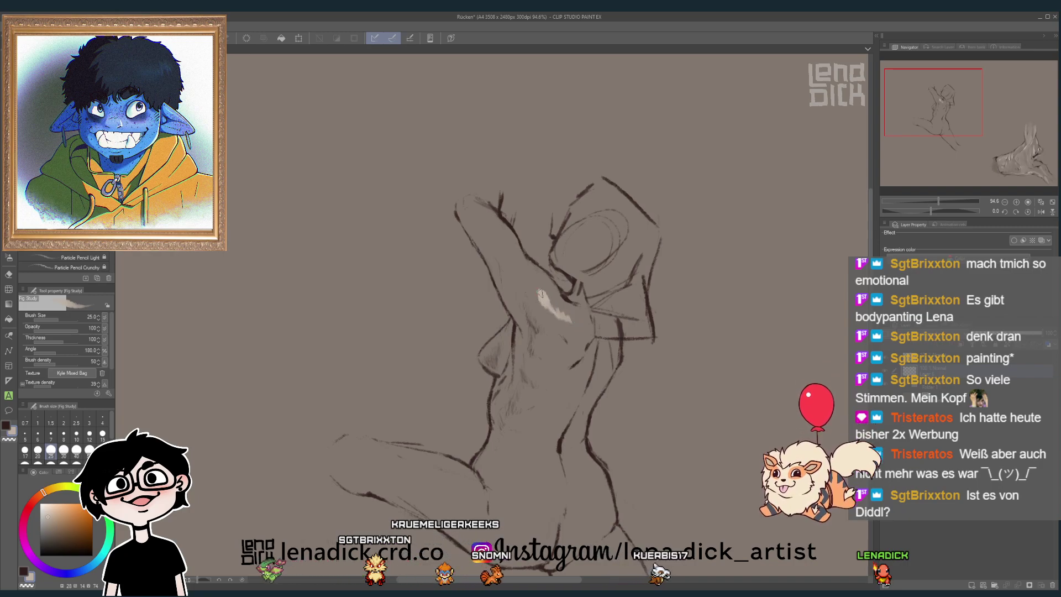
{"action": "mouse_move", "coordinate": [531, 279]}
{"action": "left_mouse_down"}
{"action": "mouse_move", "coordinate": [522, 275]}
{"action": "mouse_move", "coordinate": [510, 283]}
{"action": "mouse_move", "coordinate": [507, 267]}
{"action": "mouse_move", "coordinate": [516, 310]}
{"action": "left_mouse_up"}
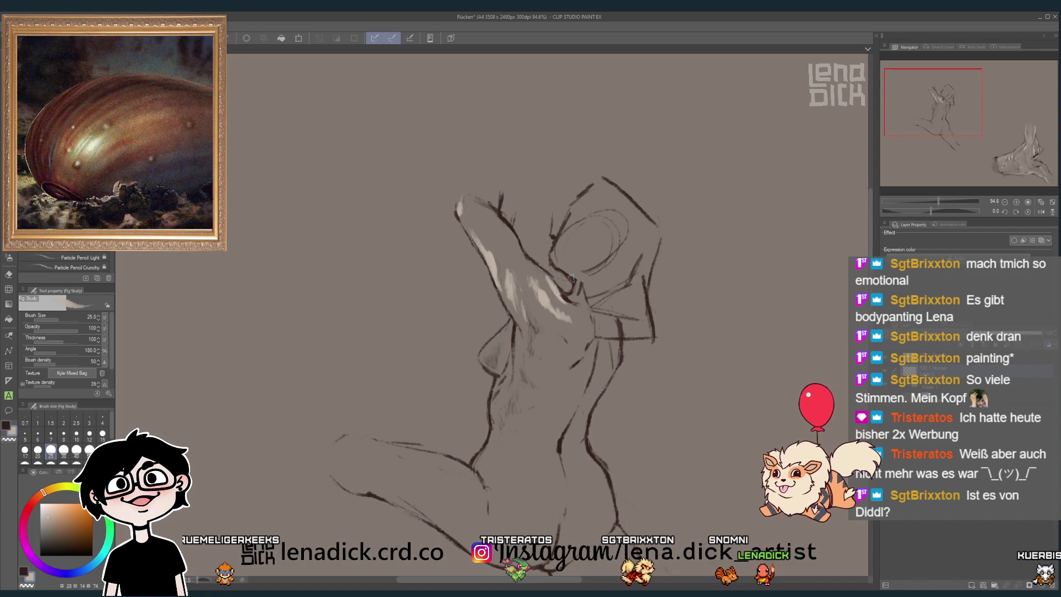
- Pick dark reddish-brown and reduce the brush size to 20
{"action": "left_click", "coordinate": [939, 358]}
{"action": "left_click", "coordinate": [567, 299], "text": "alt"}
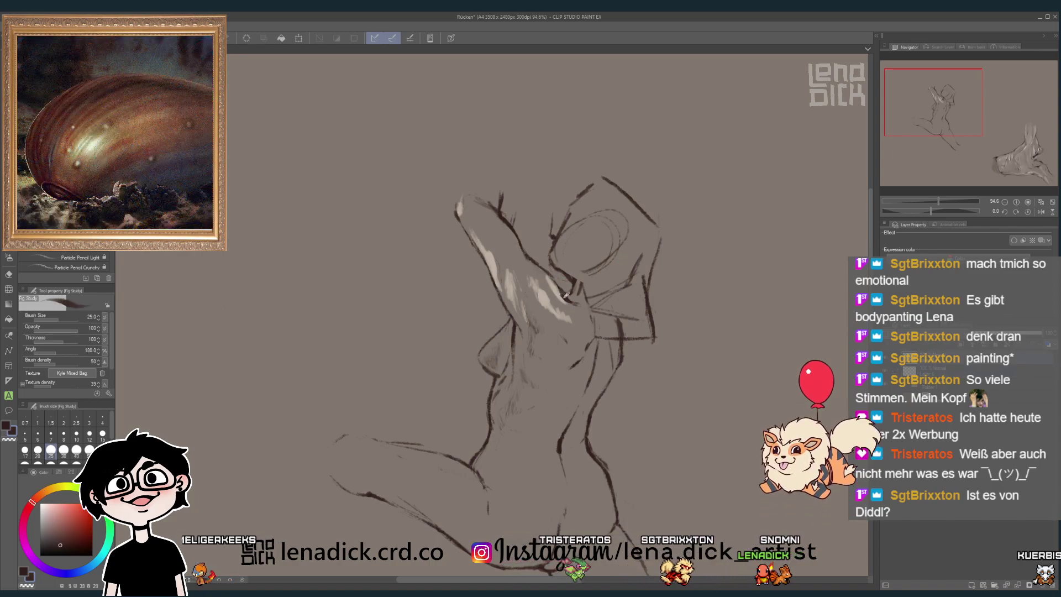
{"action": "key", "text": "bracketleft"}
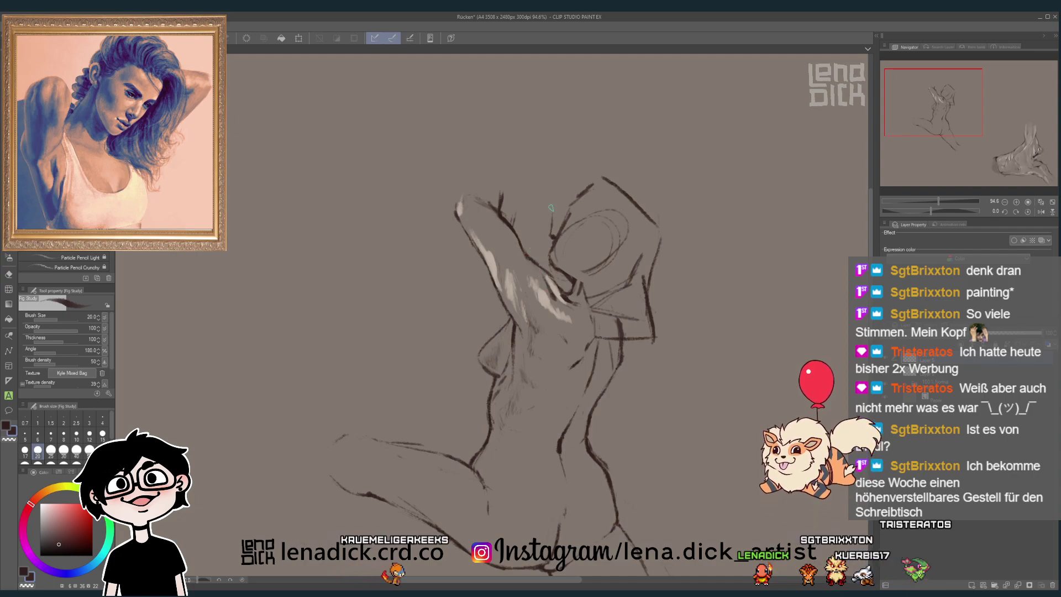
- Eyedrop the cream tone, mark the lower back, zoom out to 81.5%, and return to dark brown
{"action": "left_click", "coordinate": [557, 287], "text": "alt"}
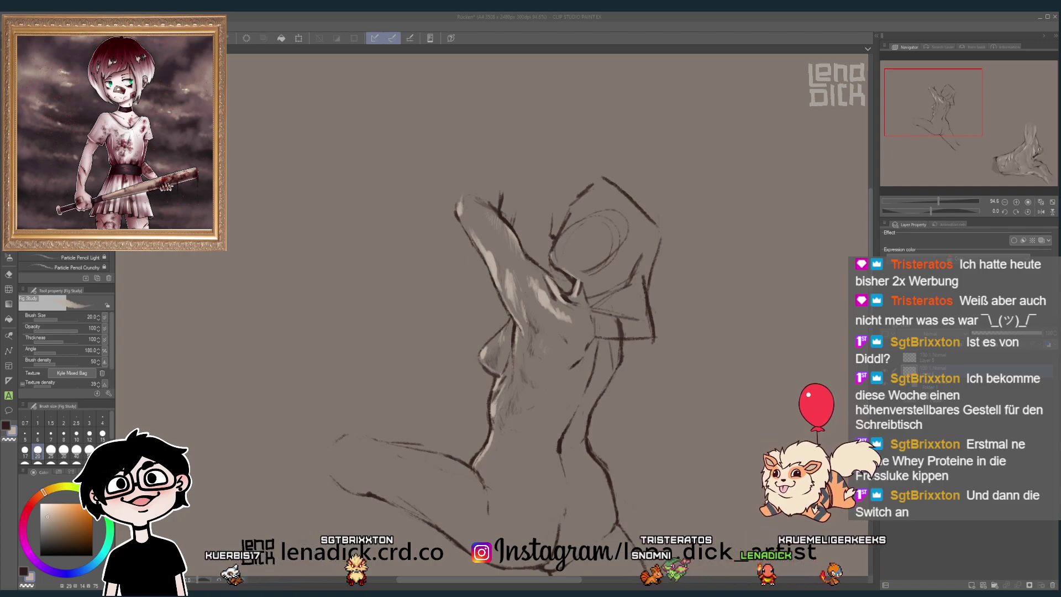
{"action": "left_click_drag", "start_coordinate": [515, 493], "coordinate": [526, 479]}
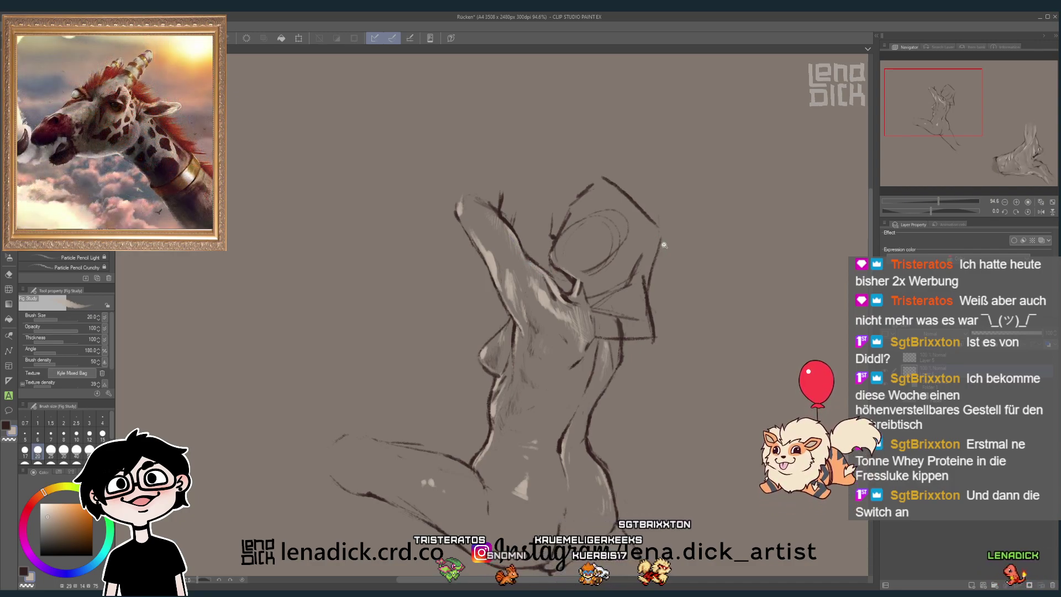
{"action": "scroll", "coordinate": [612, 255], "scroll_direction": "down", "scroll_amount": 4}
{"action": "scroll", "coordinate": [660, 228], "scroll_direction": "up", "scroll_amount": 5}
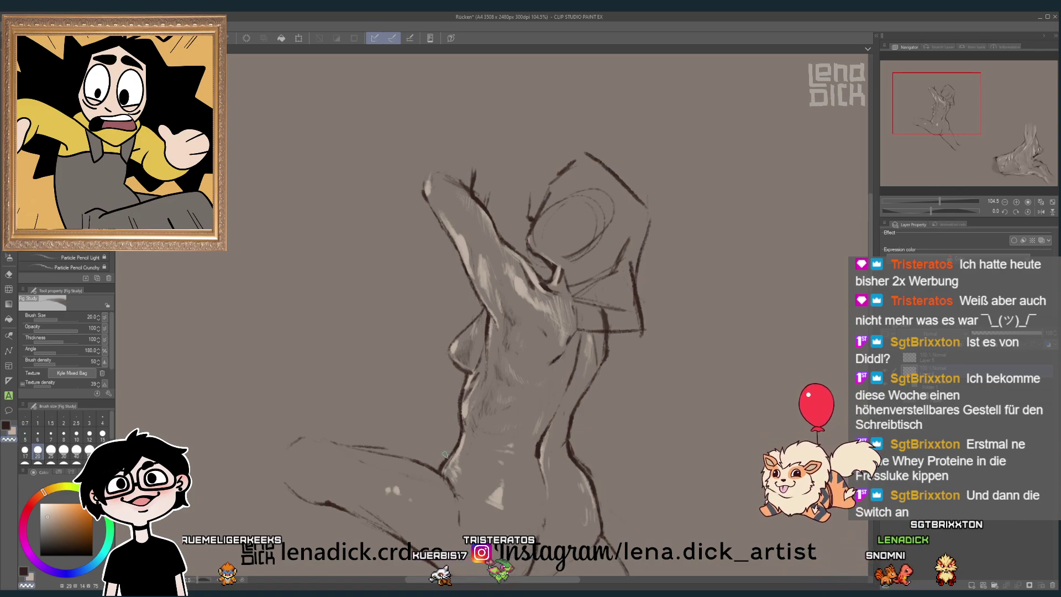
{"action": "mouse_move", "coordinate": [644, 249]}
{"action": "left_mouse_down"}
{"action": "mouse_move", "coordinate": [619, 243]}
{"action": "mouse_move", "coordinate": [692, 241]}
{"action": "mouse_move", "coordinate": [641, 260]}
{"action": "mouse_move", "coordinate": [650, 232]}
{"action": "left_mouse_up"}
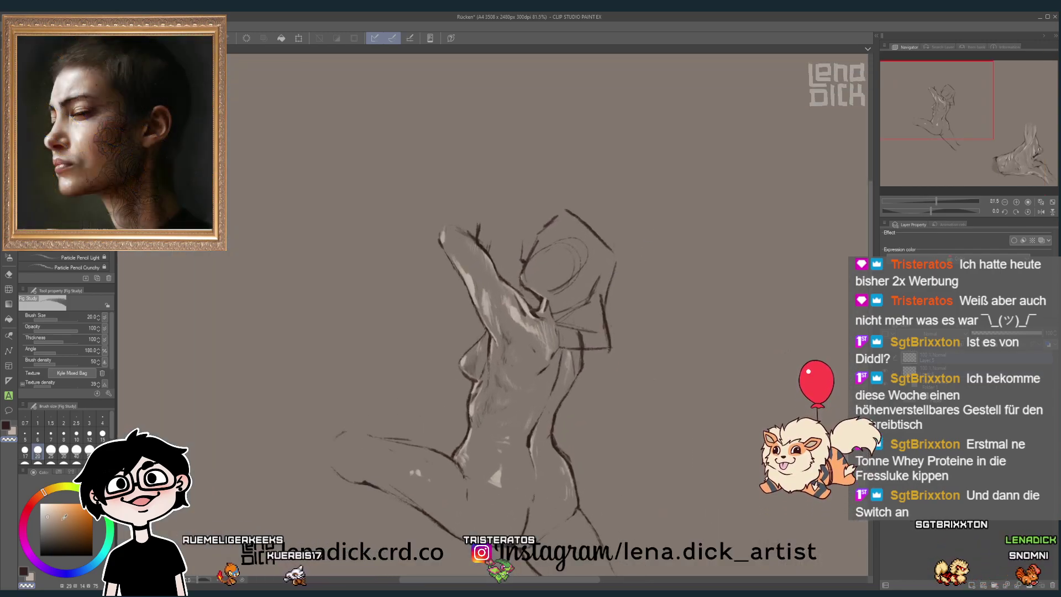
{"action": "left_click", "coordinate": [23, 572]}
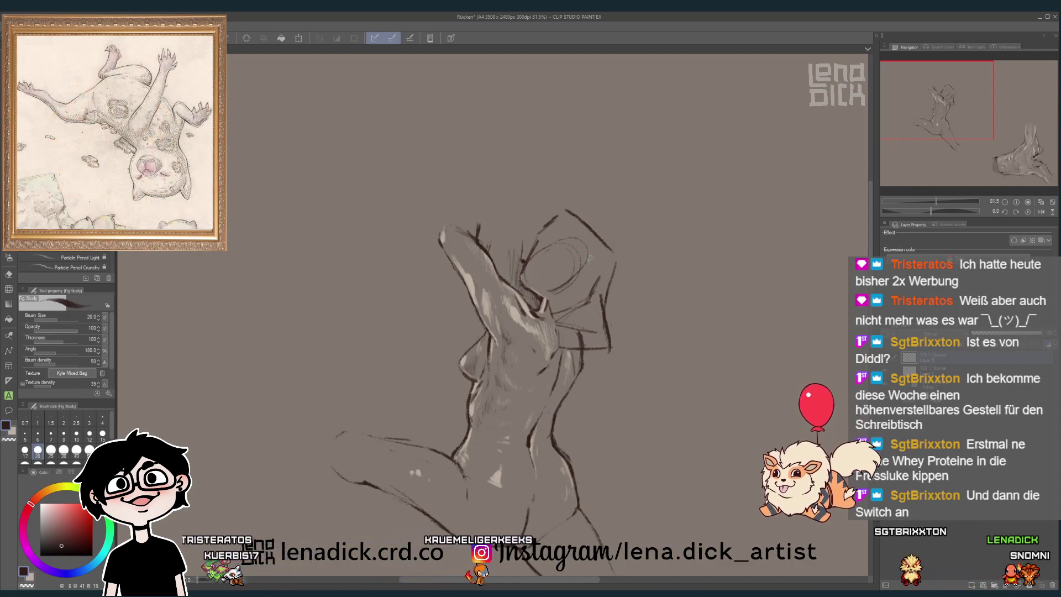
- Darken the raised forearm outline and hatch dark strokes across the head's hair
{"action": "left_click_drag", "start_coordinate": [607, 253], "coordinate": [604, 297]}
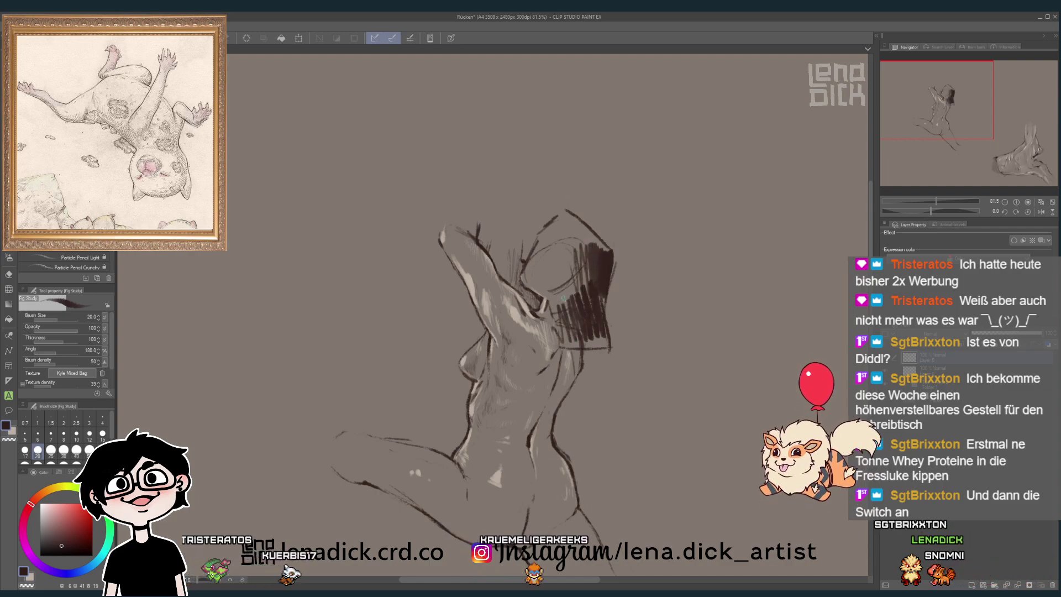
{"action": "left_click_drag", "start_coordinate": [589, 252], "coordinate": [568, 235]}
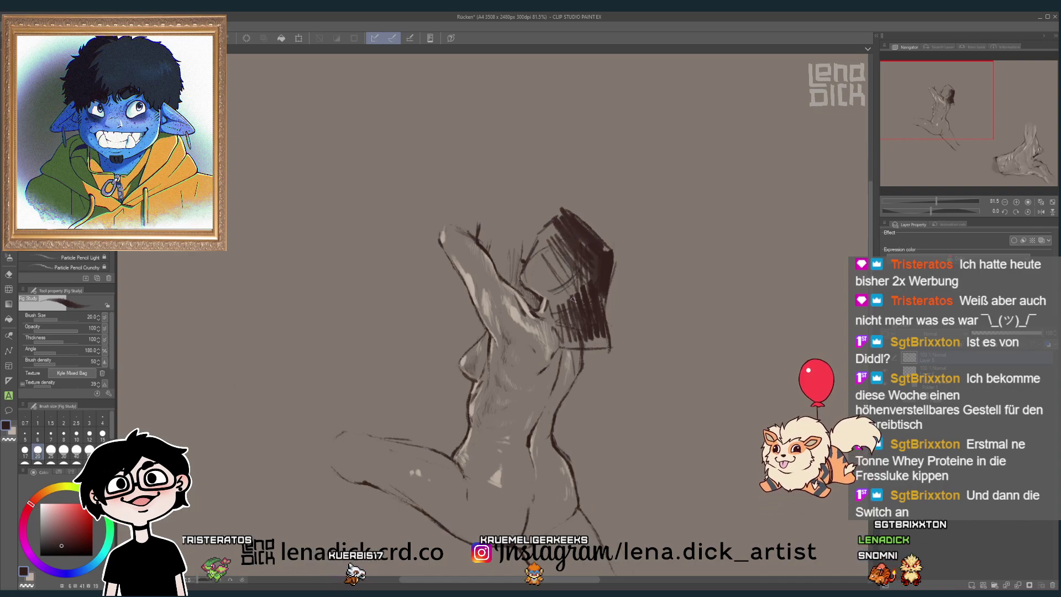
{"action": "left_click_drag", "start_coordinate": [652, 198], "coordinate": [621, 222]}
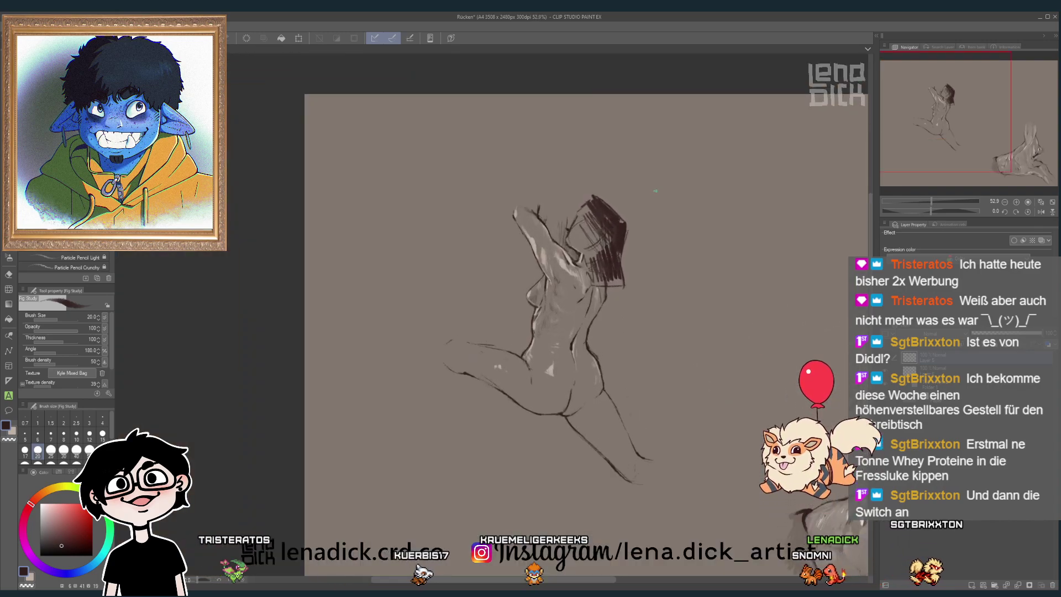
{"action": "left_click", "coordinate": [621, 222]}
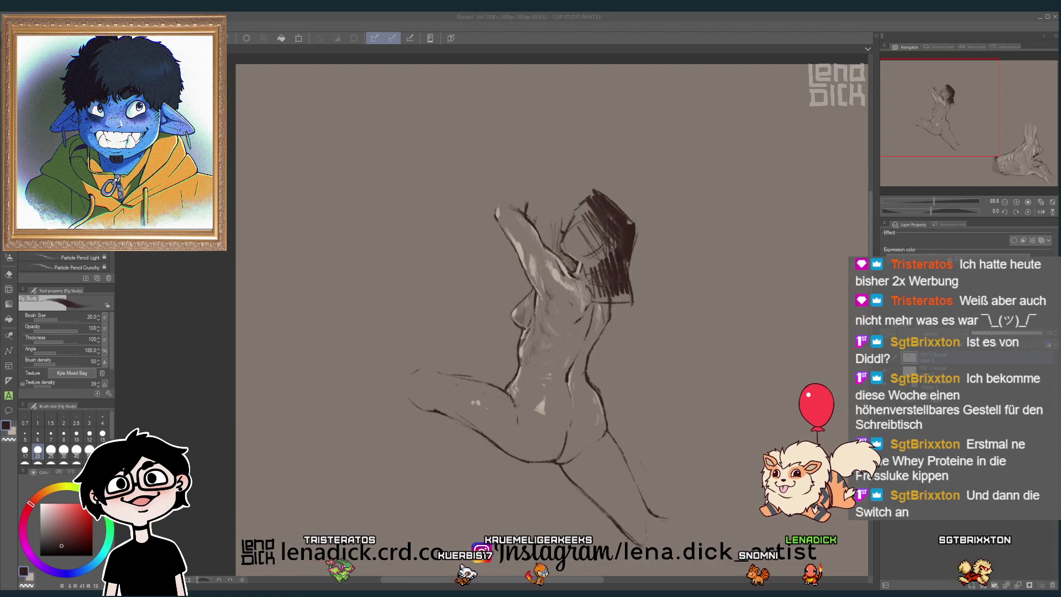
{"action": "left_click_drag", "start_coordinate": [596, 216], "coordinate": [595, 256]}
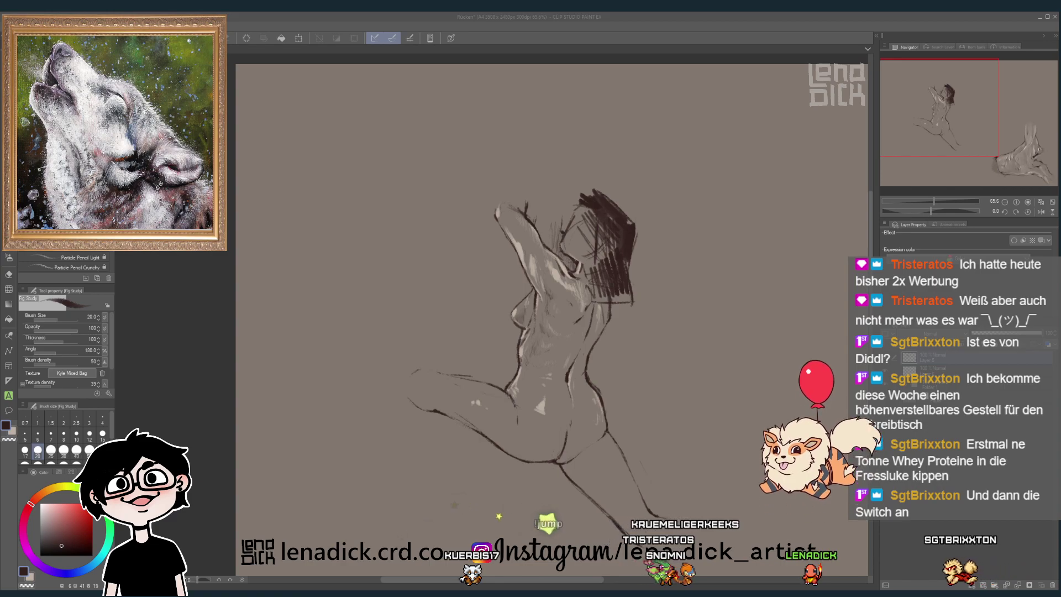
- Eyedrop the light beige, zoom in closer, and paint a highlight on the bent knee
{"action": "left_click", "coordinate": [26, 585]}
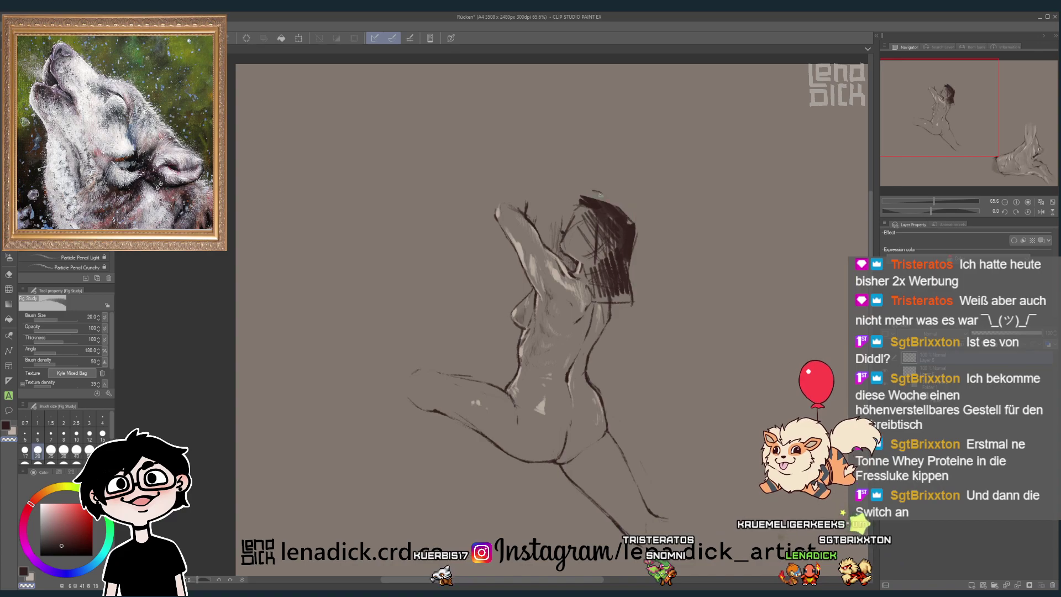
{"action": "scroll", "coordinate": [636, 332], "scroll_direction": "down", "scroll_amount": 2}
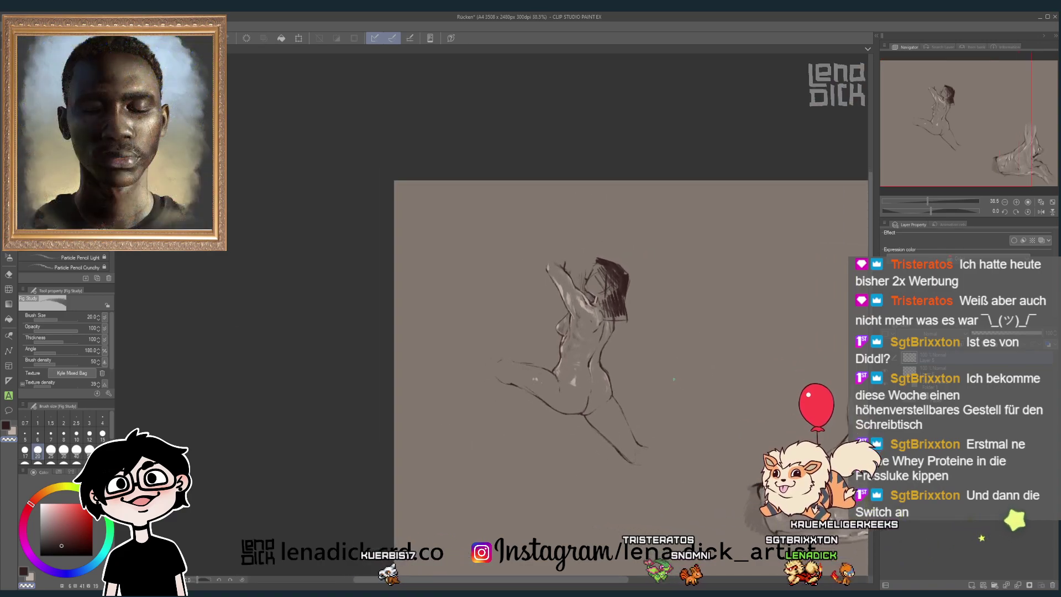
{"action": "scroll", "coordinate": [655, 422], "scroll_direction": "up", "scroll_amount": 2}
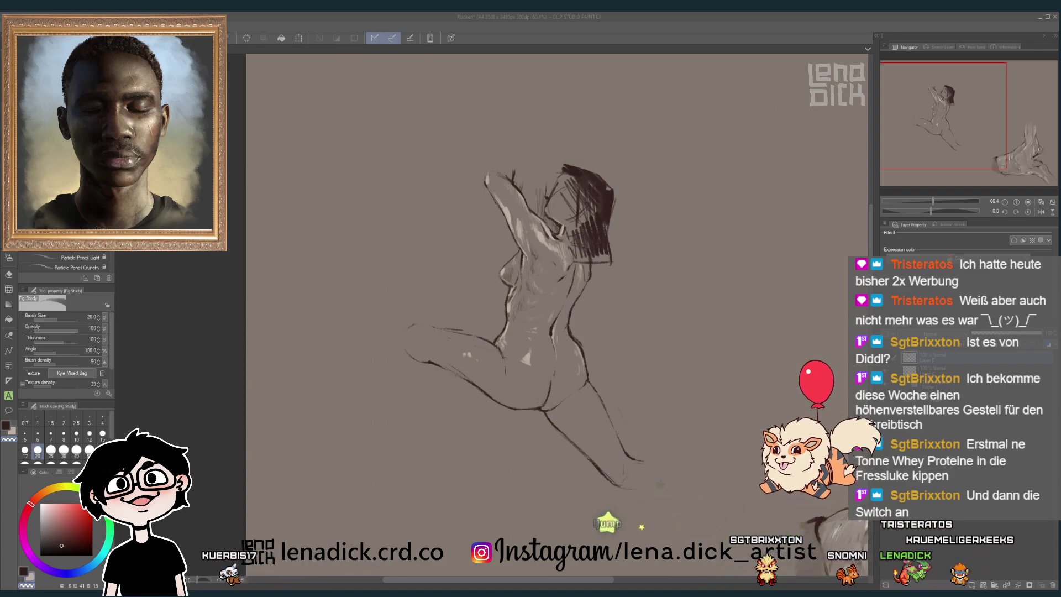
{"action": "left_click", "coordinate": [528, 358], "text": "alt"}
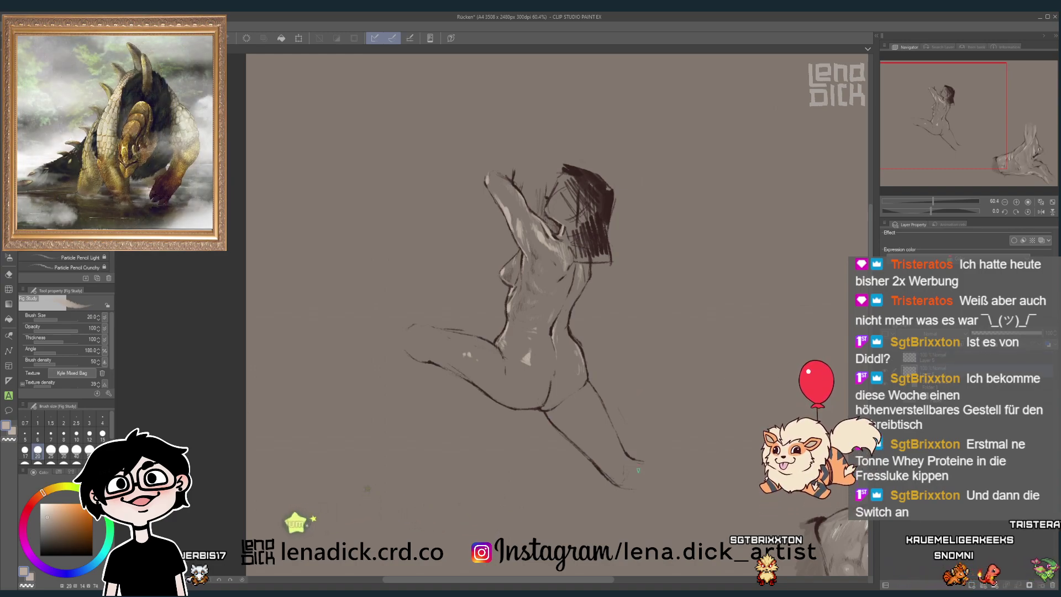
{"action": "left_click", "coordinate": [571, 409], "text": "ctrl"}
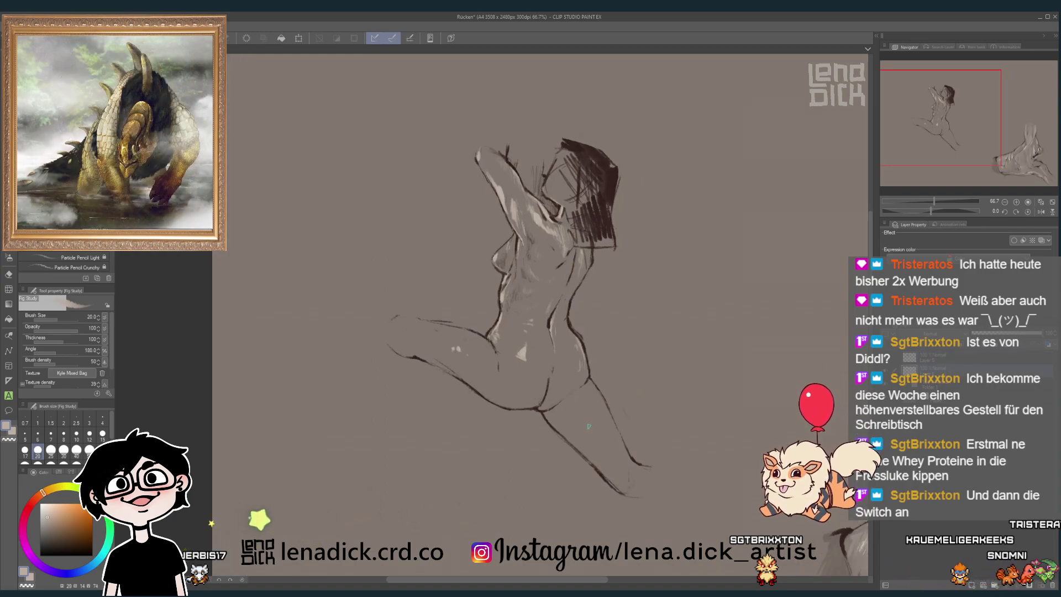
{"action": "left_click", "coordinate": [573, 410]}
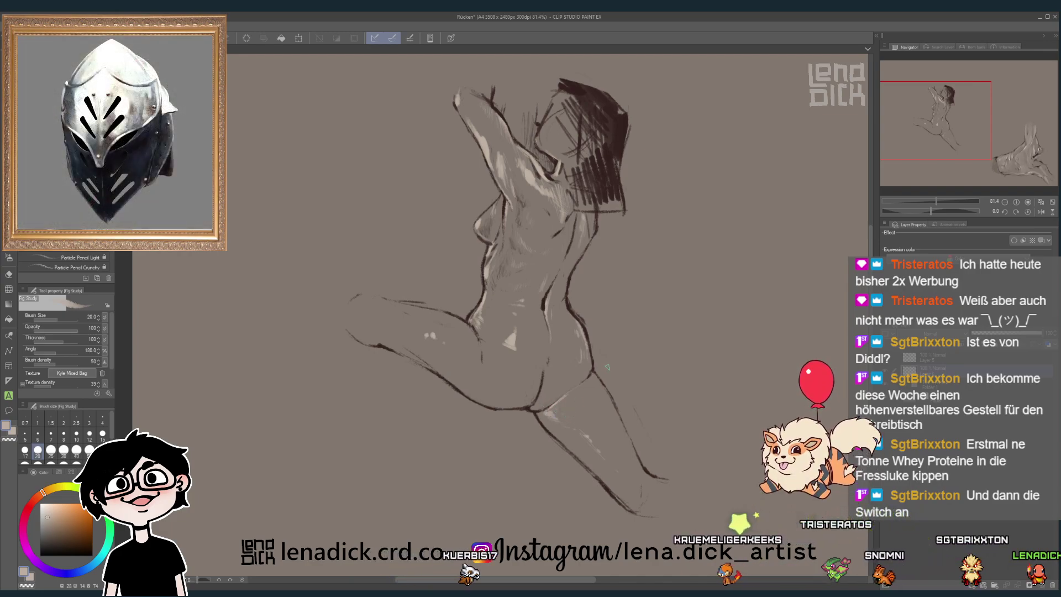
{"action": "scroll", "coordinate": [597, 320], "scroll_direction": "down", "scroll_amount": 3}
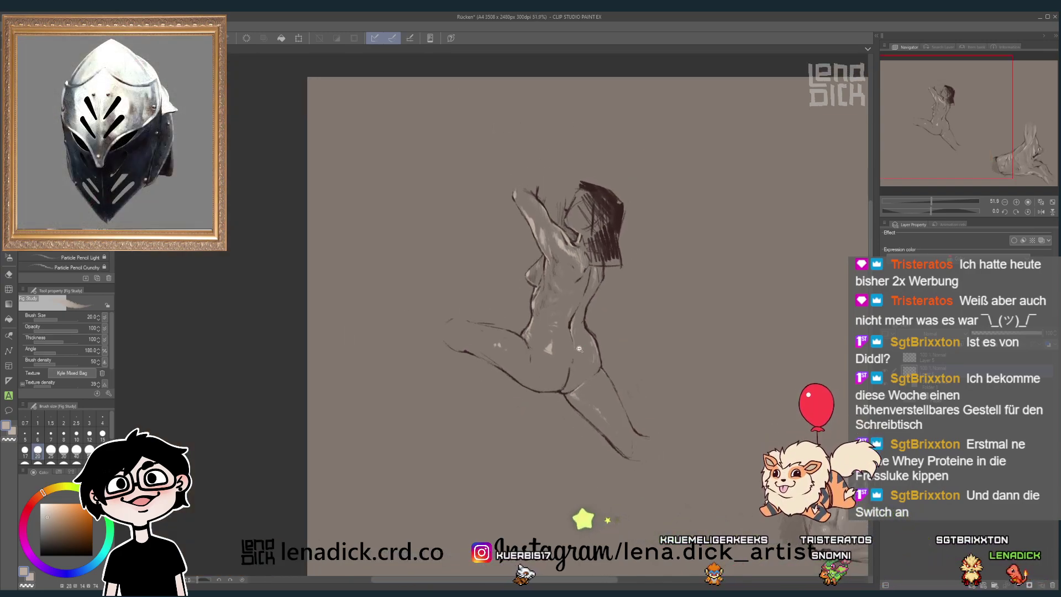
{"action": "scroll", "coordinate": [573, 334], "scroll_direction": "up", "scroll_amount": 3}
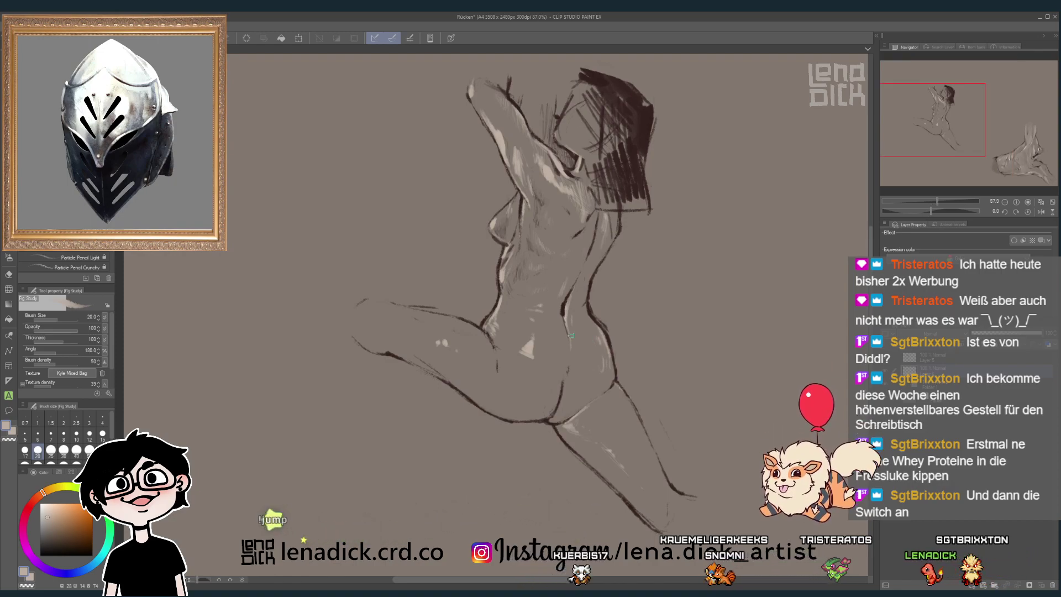
{"action": "left_click_drag", "start_coordinate": [346, 324], "coordinate": [359, 308]}
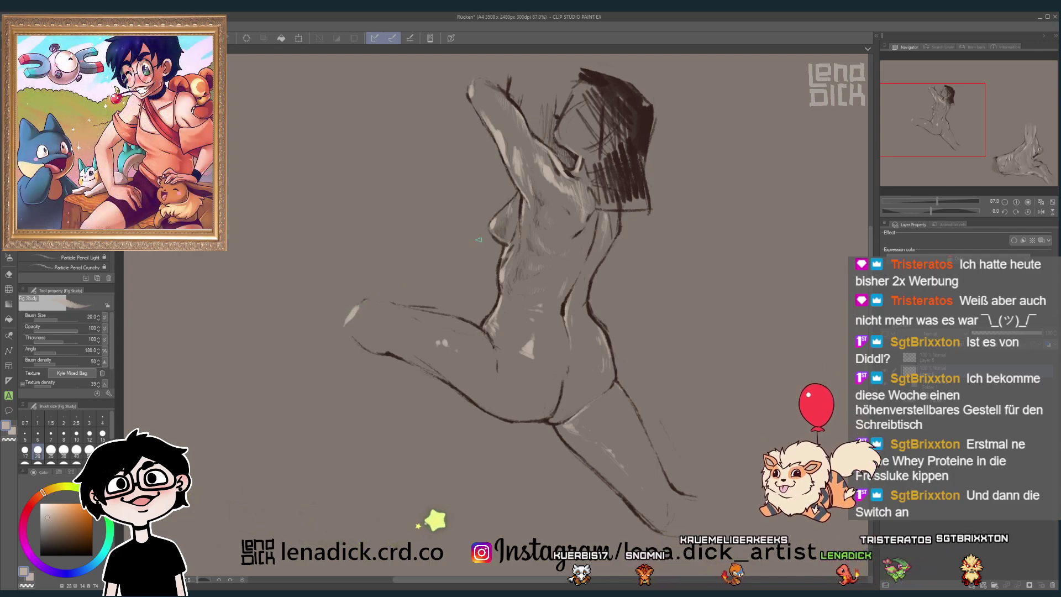
{"action": "scroll", "coordinate": [540, 236], "scroll_direction": "down", "scroll_amount": 3}
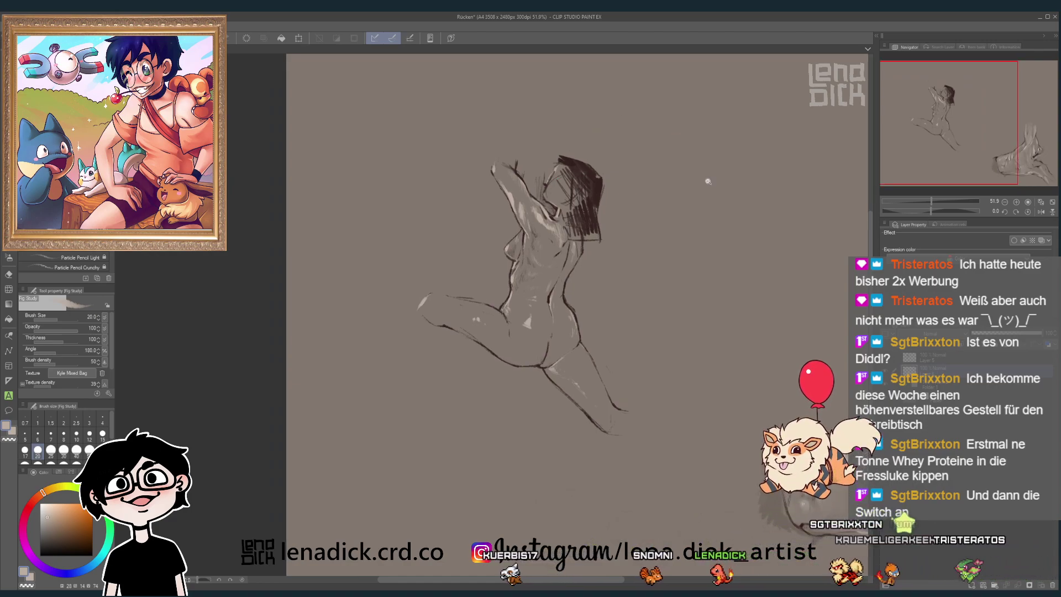
{"action": "scroll", "coordinate": [705, 178], "scroll_direction": "down", "scroll_amount": 2}
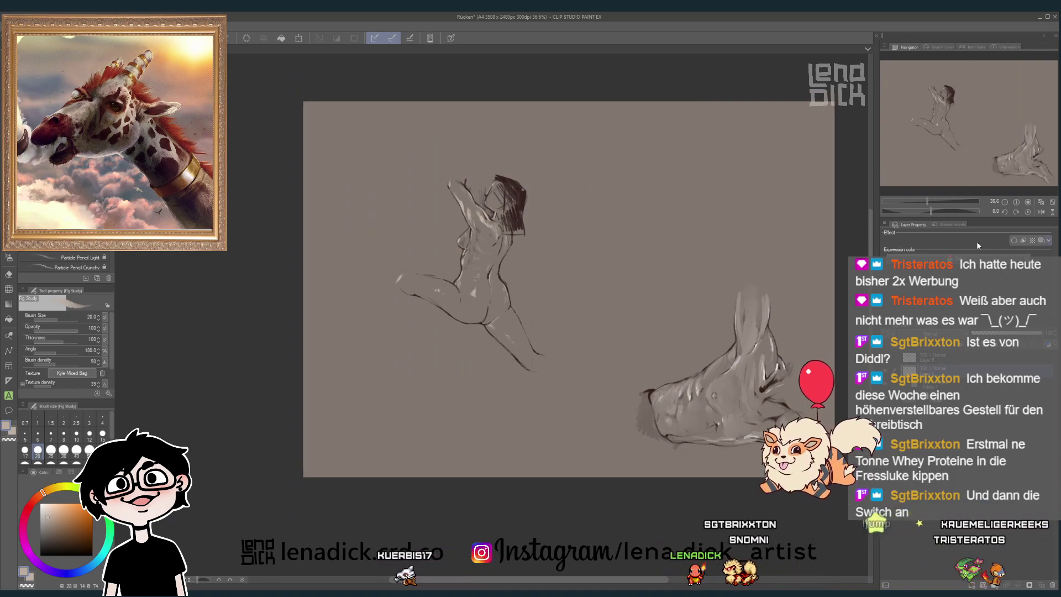
- Group the figure's layers into a folder and move it down-right beside the earlier sketch
{"action": "left_click", "coordinate": [969, 368], "text": "shift"}
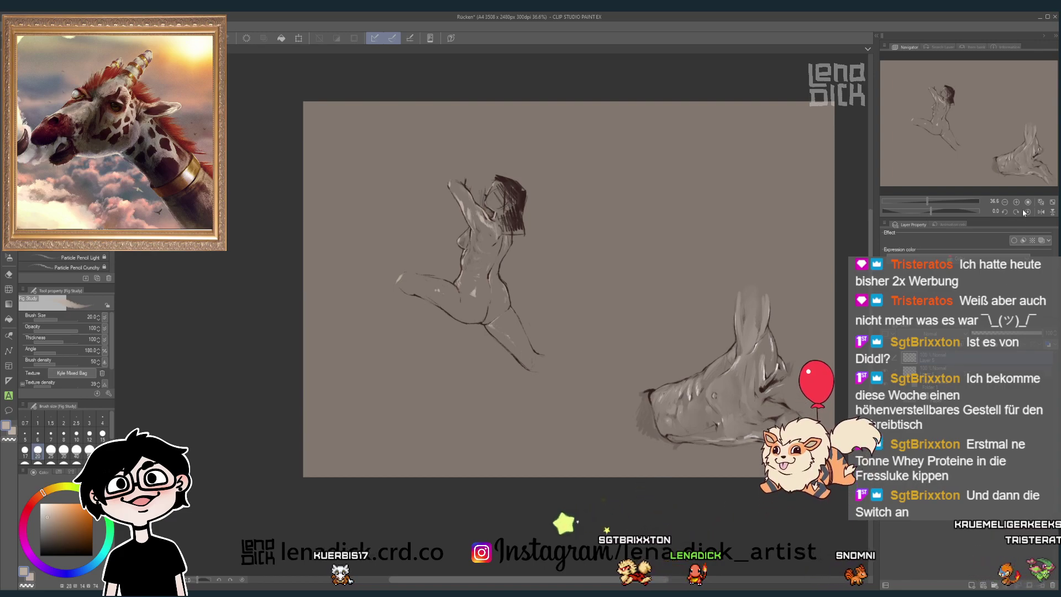
{"action": "key", "text": "ctrl+g"}
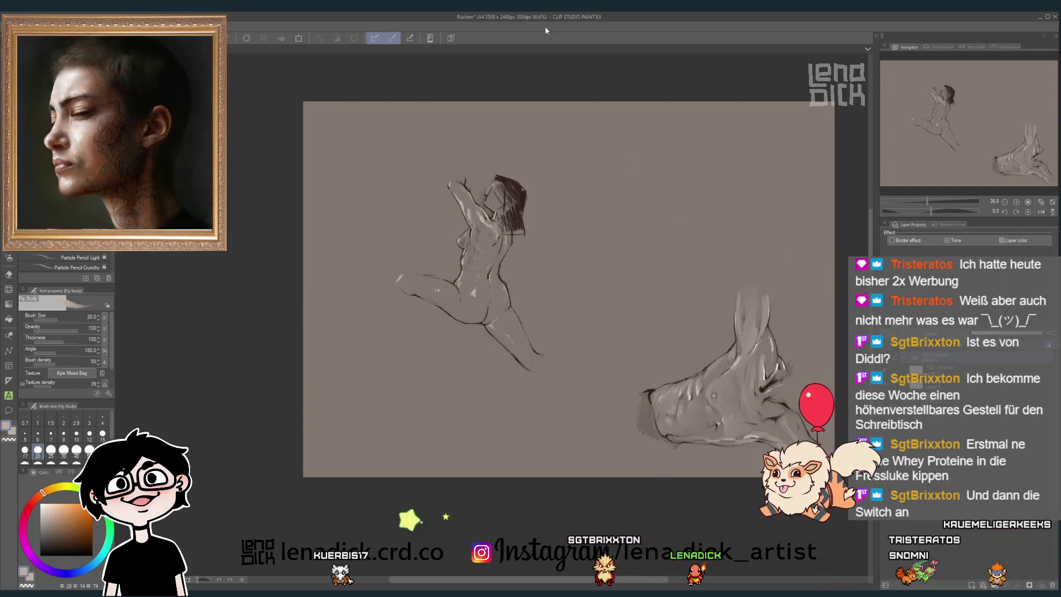
{"action": "left_click", "coordinate": [299, 38]}
{"action": "left_click_drag", "start_coordinate": [508, 209], "coordinate": [622, 315]}
{"action": "left_click", "coordinate": [561, 488]}
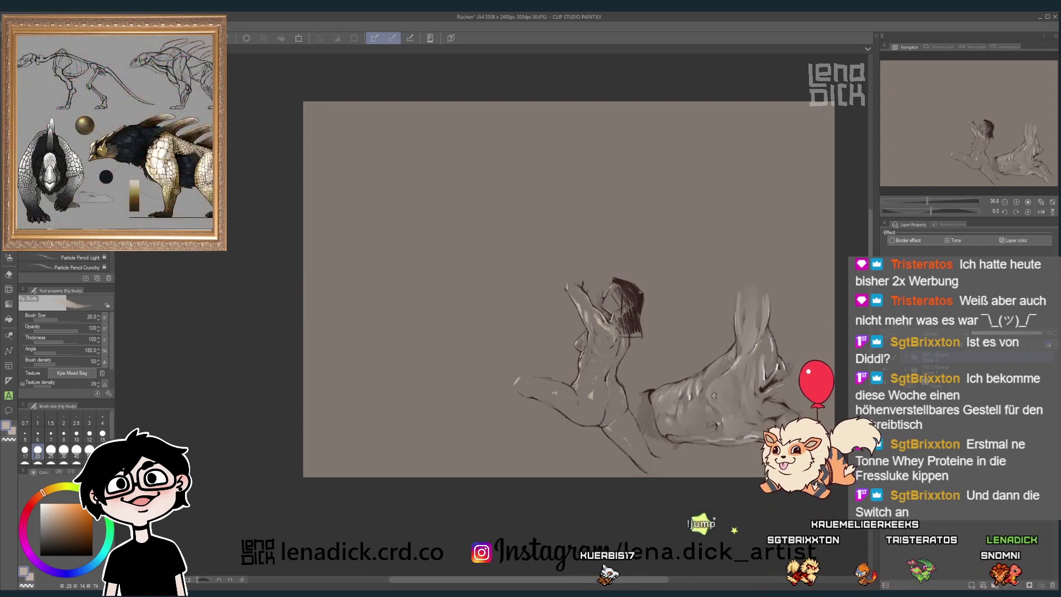
- Recentre the page, add a new empty layer and sample the dark brown from the hair
{"action": "left_click", "coordinate": [954, 138]}
{"action": "scroll", "coordinate": [435, 104], "scroll_direction": "up", "scroll_amount": 1}
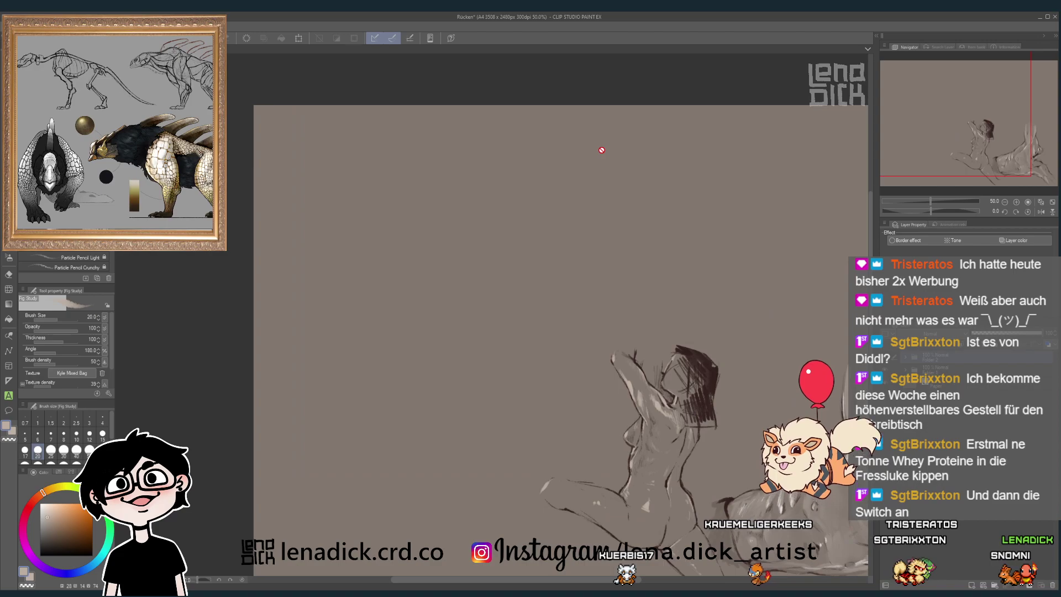
{"action": "left_click", "coordinate": [971, 585]}
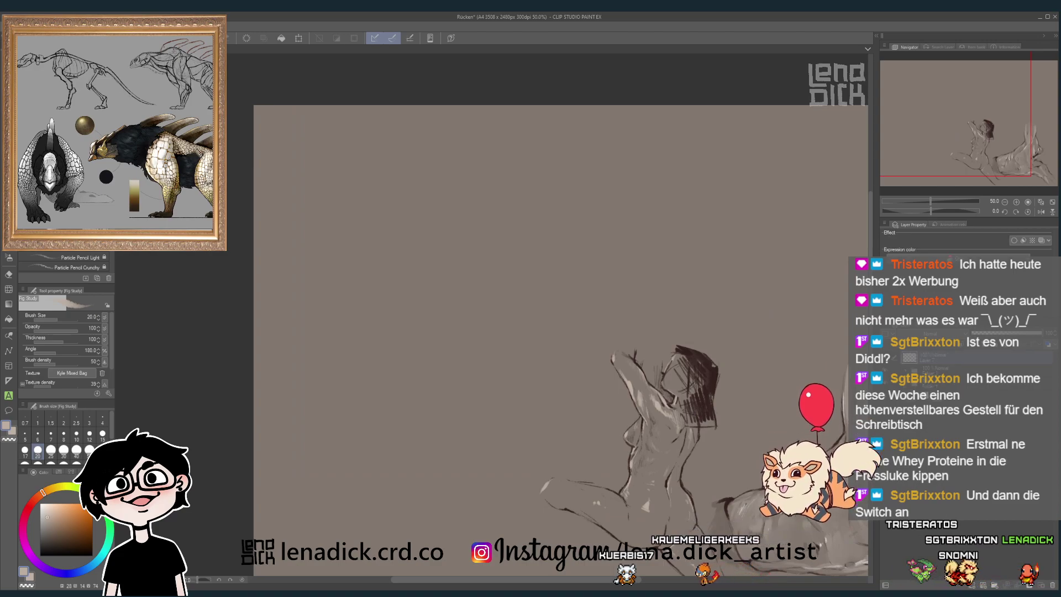
{"action": "left_click", "coordinate": [685, 350], "text": "alt"}
- Zoom in on the empty upper-left area of the page
{"action": "mouse_move", "coordinate": [481, 301]}
{"action": "left_mouse_down"}
{"action": "mouse_move", "coordinate": [529, 325]}
{"action": "mouse_move", "coordinate": [543, 353]}
{"action": "mouse_move", "coordinate": [483, 287]}
{"action": "mouse_move", "coordinate": [512, 301]}
{"action": "mouse_move", "coordinate": [509, 287]}
{"action": "mouse_move", "coordinate": [492, 293]}
{"action": "left_mouse_up"}
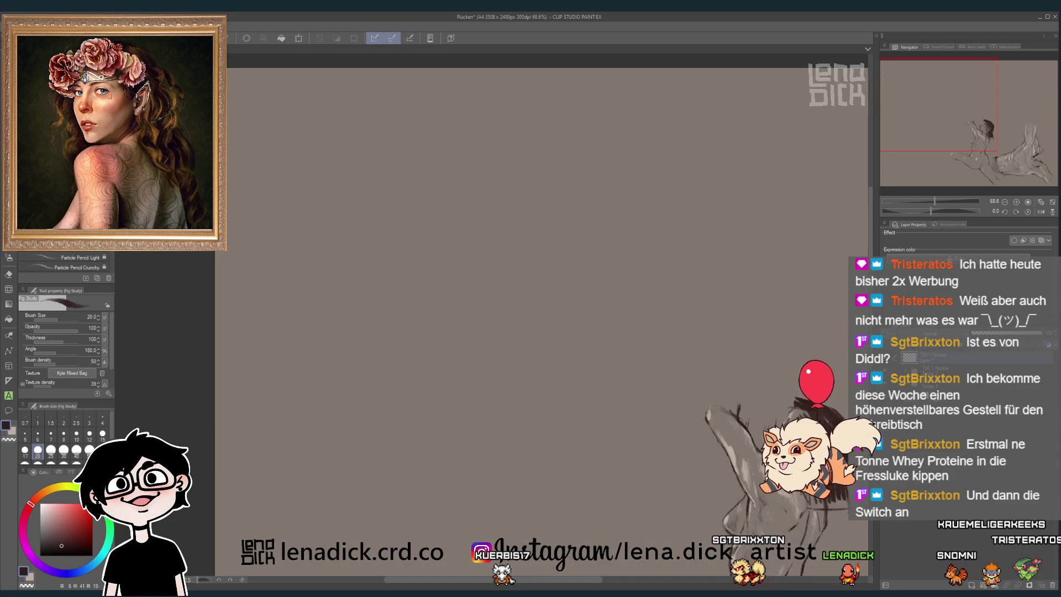
{"action": "left_click_drag", "start_coordinate": [946, 117], "coordinate": [920, 102]}
{"action": "left_click_drag", "start_coordinate": [421, 221], "coordinate": [439, 222]}
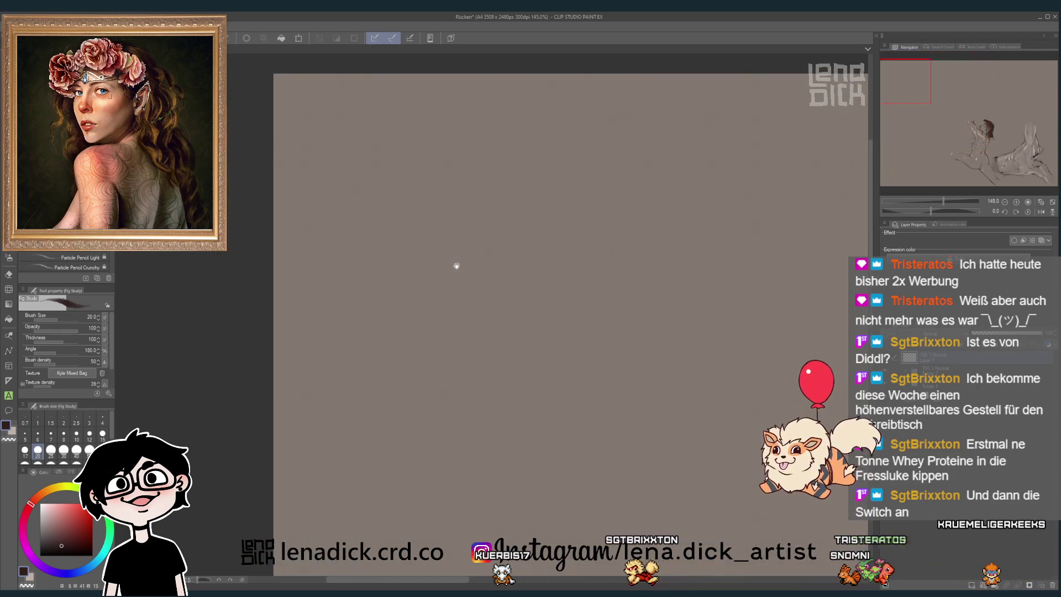
{"action": "mouse_move", "coordinate": [457, 265]}
{"action": "left_mouse_down"}
{"action": "mouse_move", "coordinate": [487, 235]}
{"action": "mouse_move", "coordinate": [485, 253]}
{"action": "mouse_move", "coordinate": [475, 245]}
{"action": "left_mouse_up"}
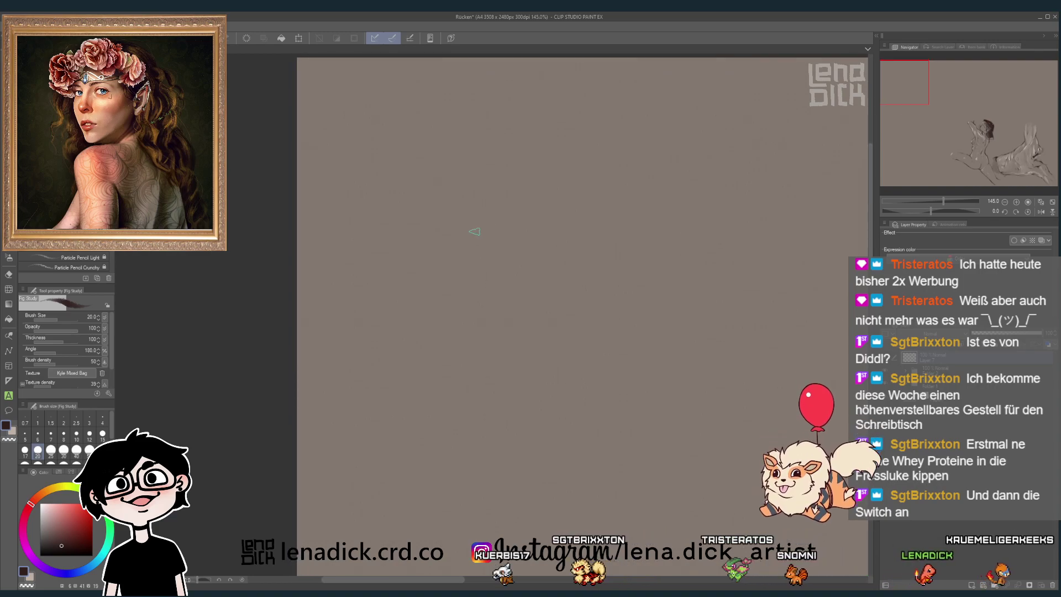
{"action": "key", "text": "bracketleft"}
{"action": "key", "text": "bracketleft"}
{"action": "key", "text": "bracketleft"}
{"action": "key", "text": "bracketleft"}
{"action": "key", "text": "bracketleft"}
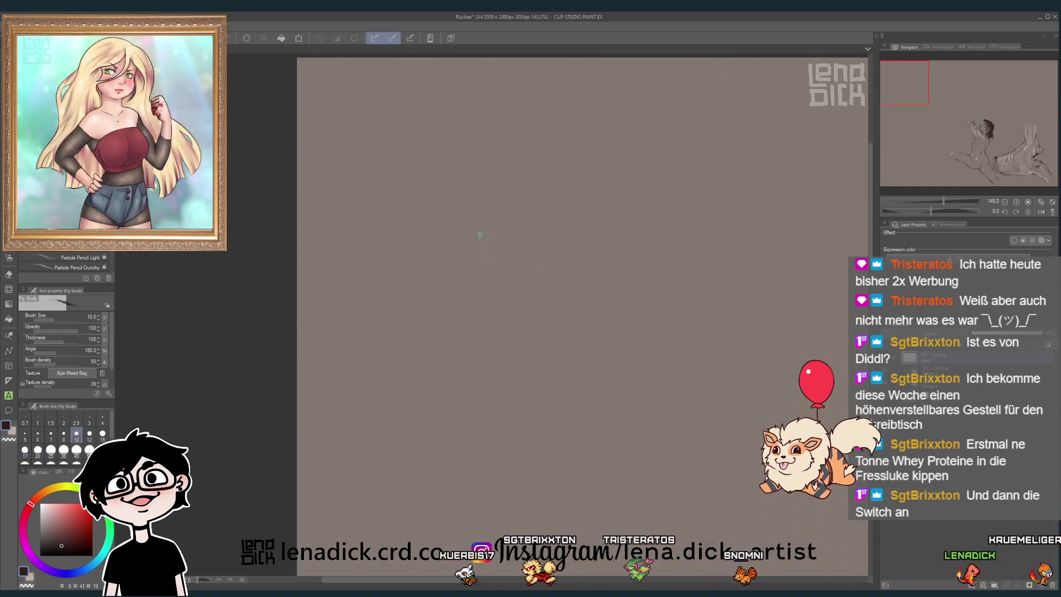
{"action": "left_click_drag", "start_coordinate": [546, 221], "coordinate": [540, 221]}
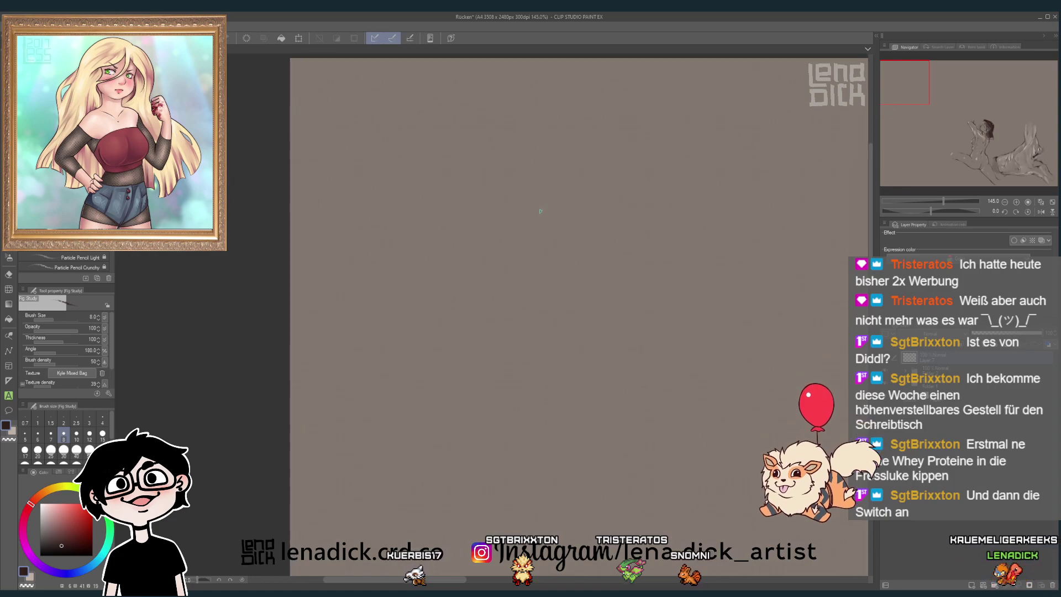
{"action": "key", "text": "bracketright"}
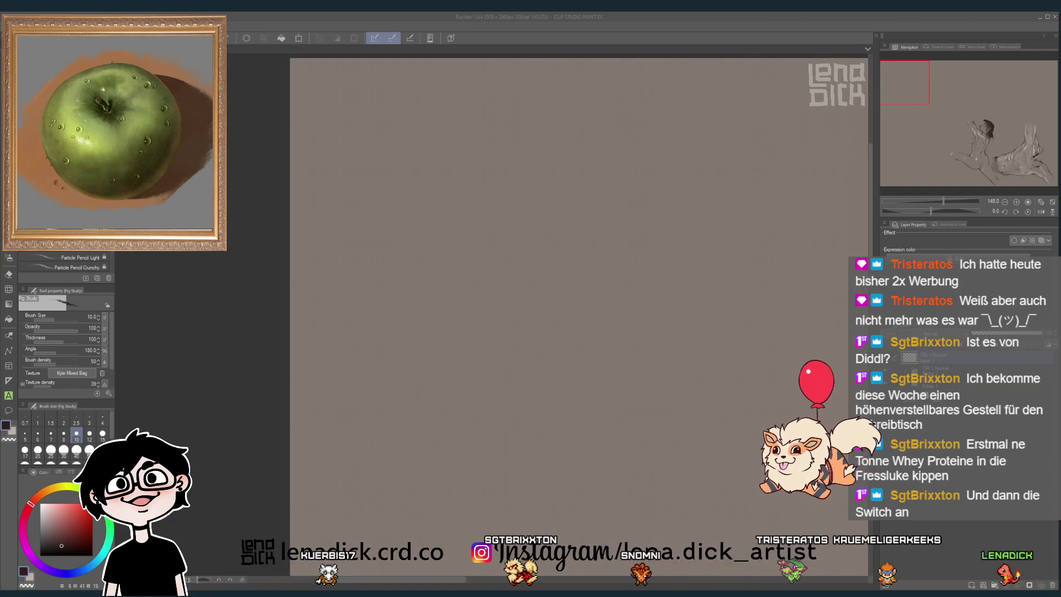
{"action": "left_click", "coordinate": [517, 194]}
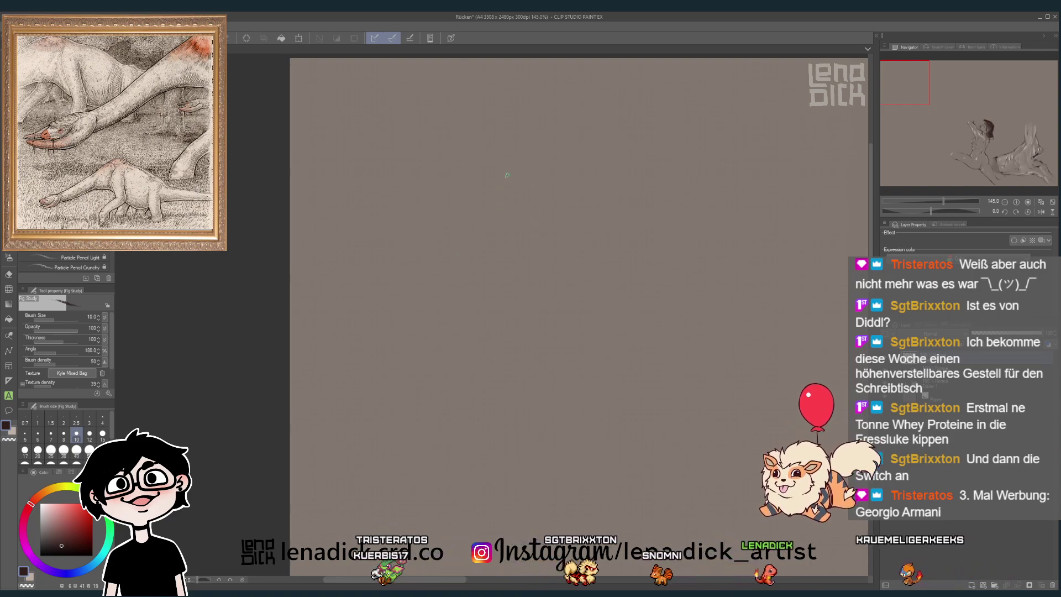
- Try a head oval with the Fig Study pencil, then switch to the Outlines pen at size 10
{"action": "left_click_drag", "start_coordinate": [511, 207], "coordinate": [523, 213]}
{"action": "left_click_drag", "start_coordinate": [528, 163], "coordinate": [531, 222]}
{"action": "key", "text": "bracketleft"}
{"action": "key", "text": "bracketleft"}
{"action": "key", "text": "bracketleft"}
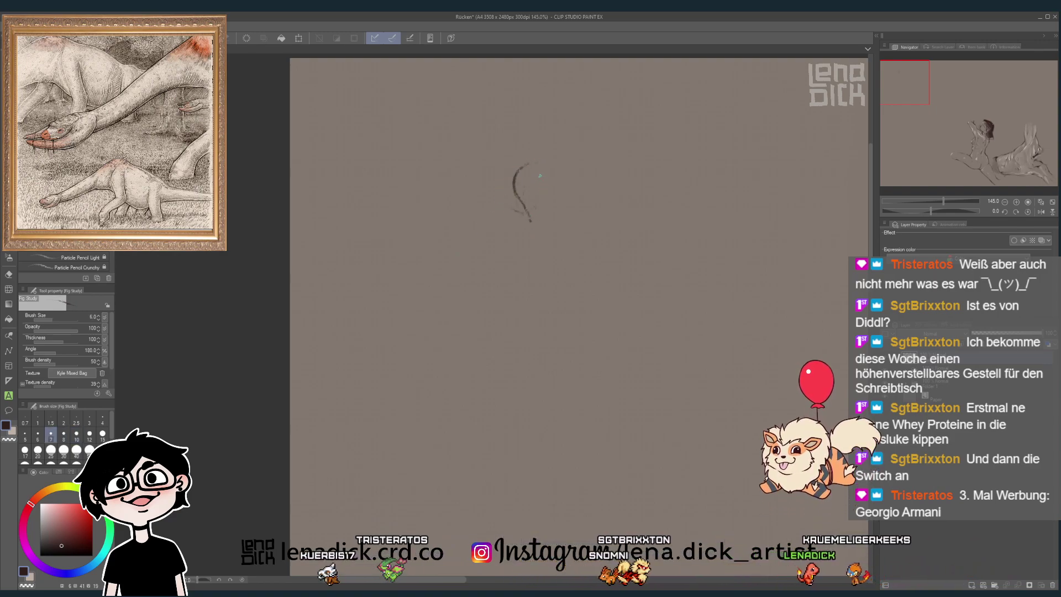
{"action": "mouse_move", "coordinate": [520, 168]}
{"action": "left_mouse_down"}
{"action": "mouse_move", "coordinate": [538, 163]}
{"action": "mouse_move", "coordinate": [536, 212]}
{"action": "left_mouse_up"}
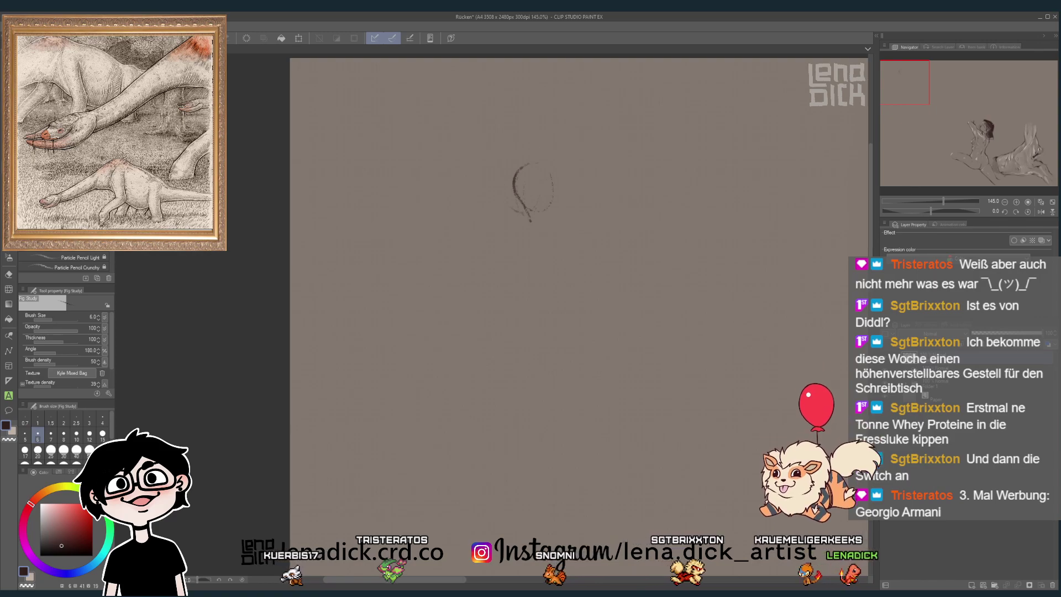
{"action": "key", "text": "p"}
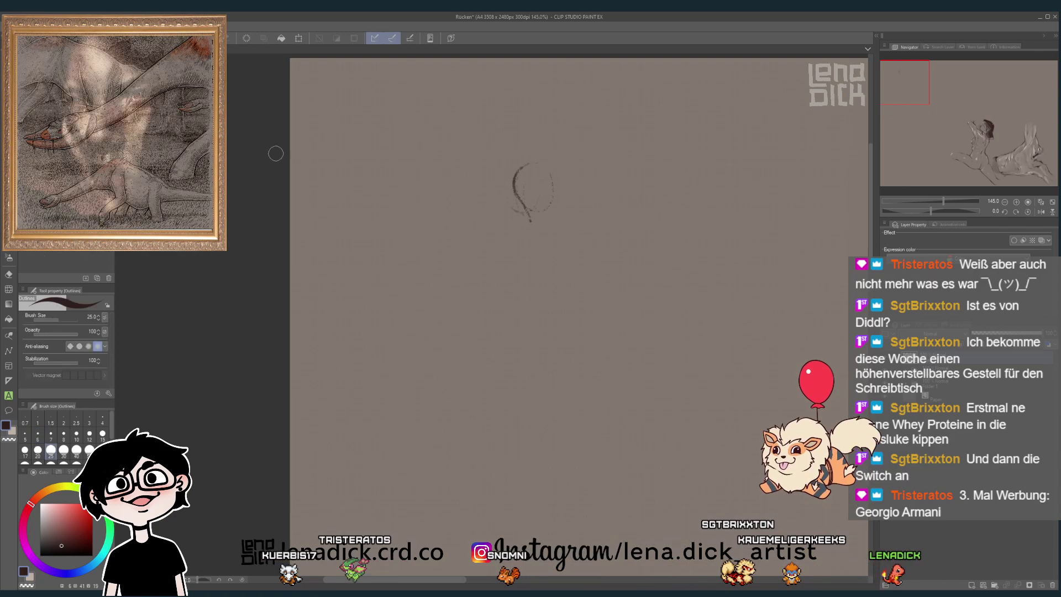
{"action": "key", "text": "bracketleft"}
{"action": "key", "text": "bracketleft"}
{"action": "key", "text": "bracketleft"}
{"action": "key", "text": "bracketleft"}
{"action": "key", "text": "bracketleft"}
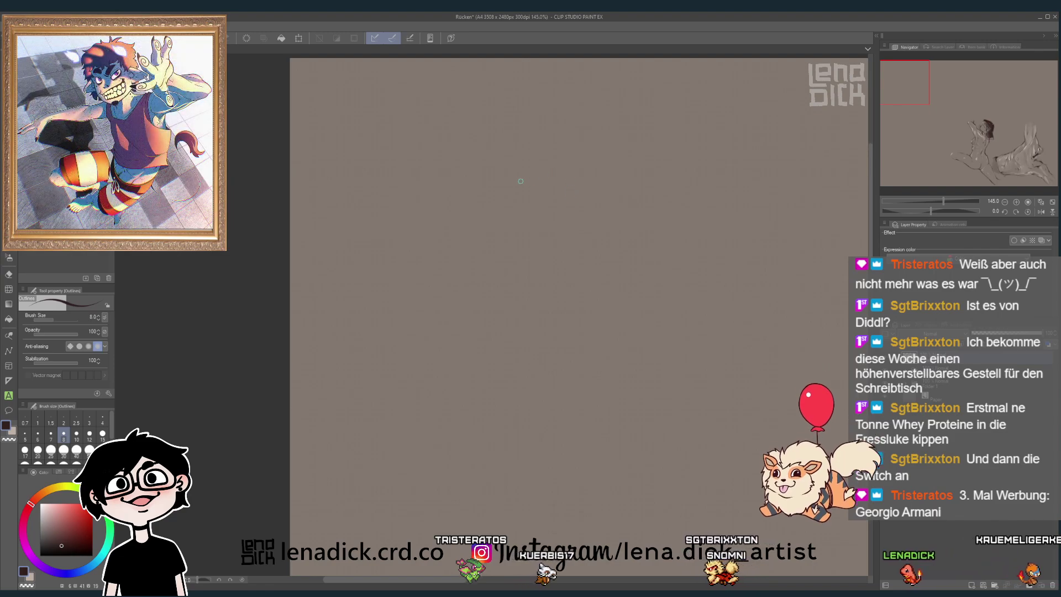
- Sketch the crouching figure's top curve, body line, right-side curve and long left leg
{"action": "mouse_move", "coordinate": [428, 207]}
{"action": "left_mouse_down"}
{"action": "mouse_move", "coordinate": [486, 184]}
{"action": "mouse_move", "coordinate": [621, 186]}
{"action": "mouse_move", "coordinate": [468, 190]}
{"action": "mouse_move", "coordinate": [481, 164]}
{"action": "mouse_move", "coordinate": [579, 178]}
{"action": "mouse_move", "coordinate": [469, 189]}
{"action": "left_mouse_up"}
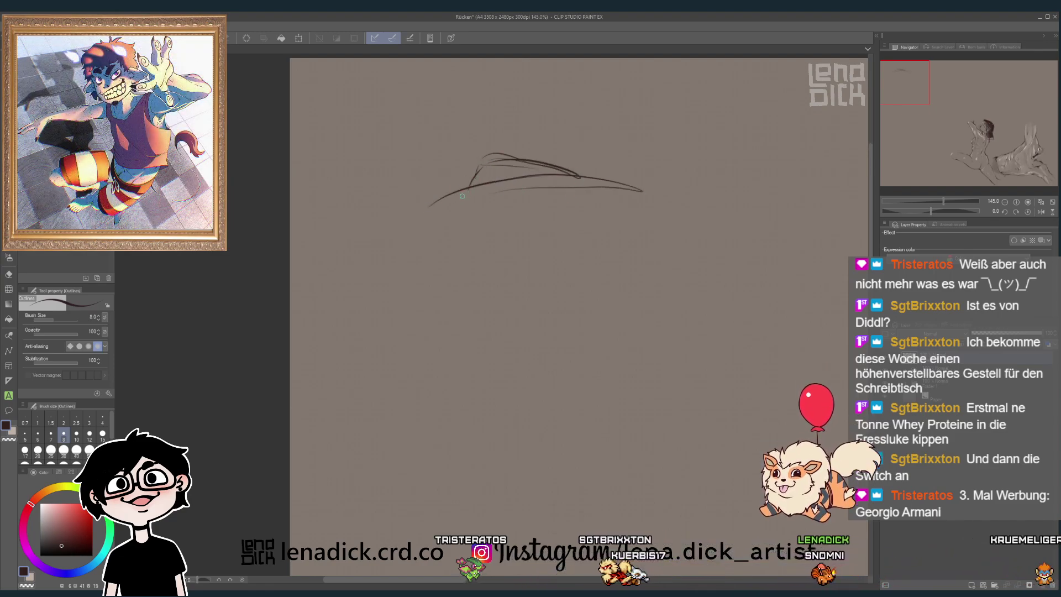
{"action": "mouse_move", "coordinate": [420, 226]}
{"action": "left_mouse_down"}
{"action": "mouse_move", "coordinate": [416, 249]}
{"action": "mouse_move", "coordinate": [497, 285]}
{"action": "mouse_move", "coordinate": [564, 368]}
{"action": "left_mouse_up"}
{"action": "left_click_drag", "start_coordinate": [519, 326], "coordinate": [578, 391]}
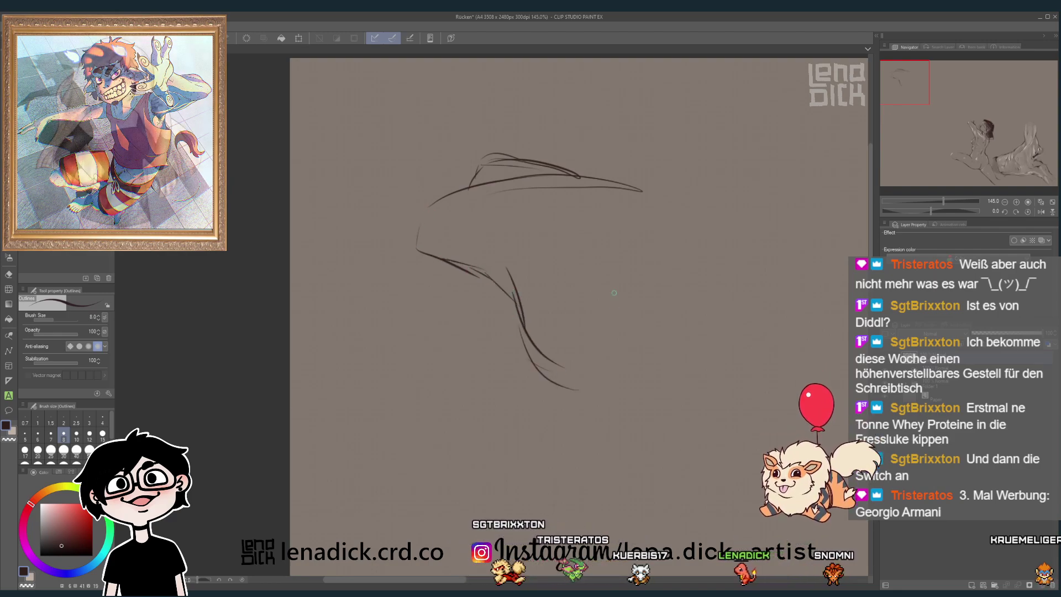
{"action": "mouse_move", "coordinate": [598, 271]}
{"action": "left_mouse_down"}
{"action": "mouse_move", "coordinate": [740, 310]}
{"action": "mouse_move", "coordinate": [770, 337]}
{"action": "mouse_move", "coordinate": [760, 315]}
{"action": "left_mouse_up"}
{"action": "left_click_drag", "start_coordinate": [784, 315], "coordinate": [677, 298]}
{"action": "left_click_drag", "start_coordinate": [654, 294], "coordinate": [668, 303]}
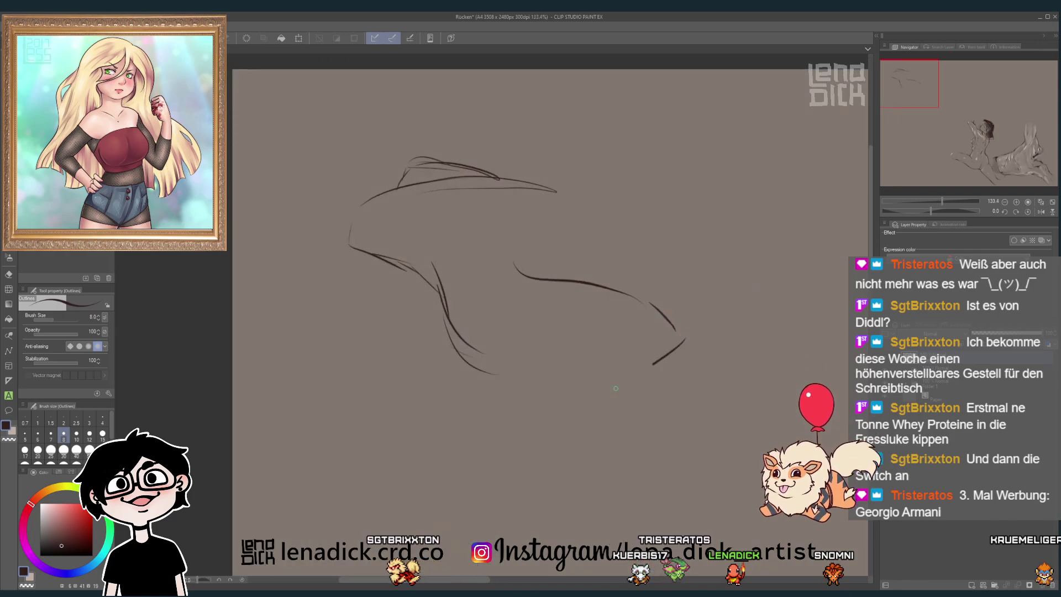
{"action": "left_click_drag", "start_coordinate": [595, 324], "coordinate": [381, 412]}
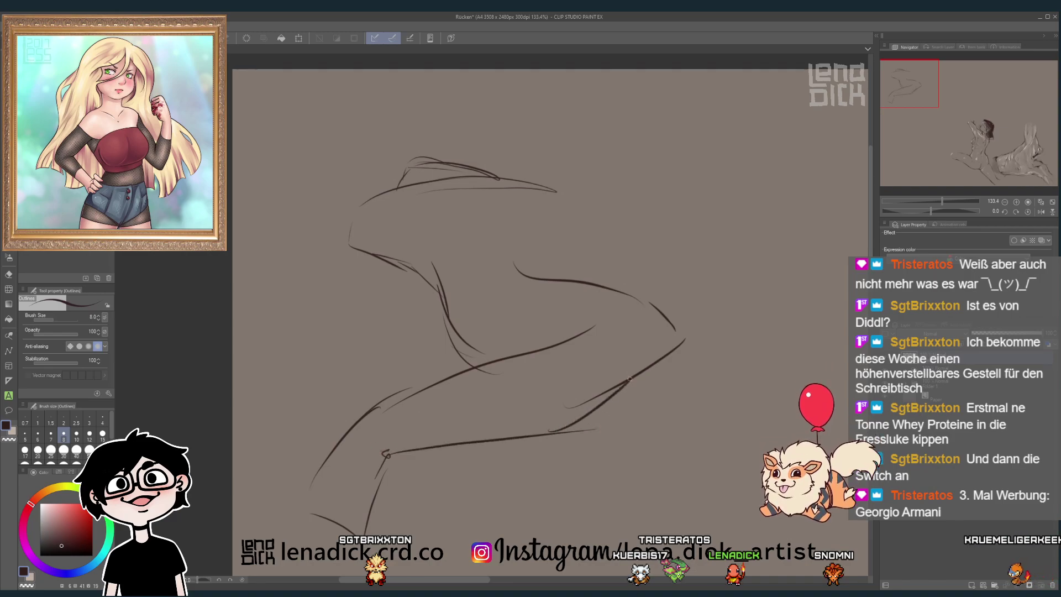
{"action": "scroll", "coordinate": [683, 377], "scroll_direction": "down", "scroll_amount": 3}
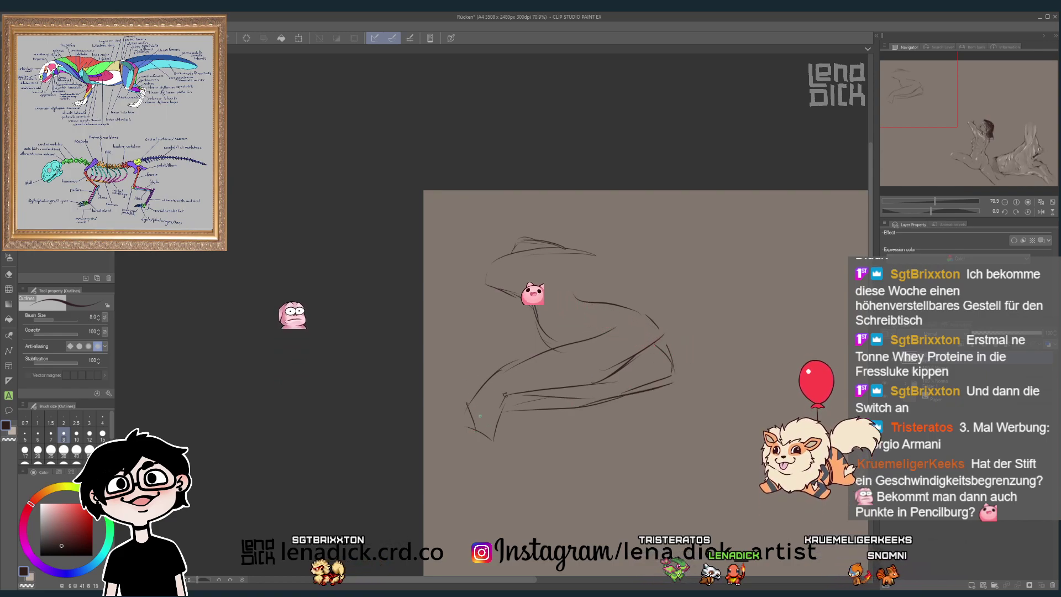
- Add the torso side and shoulder strokes, then hide the crouching figure layer
{"action": "left_click_drag", "start_coordinate": [593, 258], "coordinate": [610, 302]}
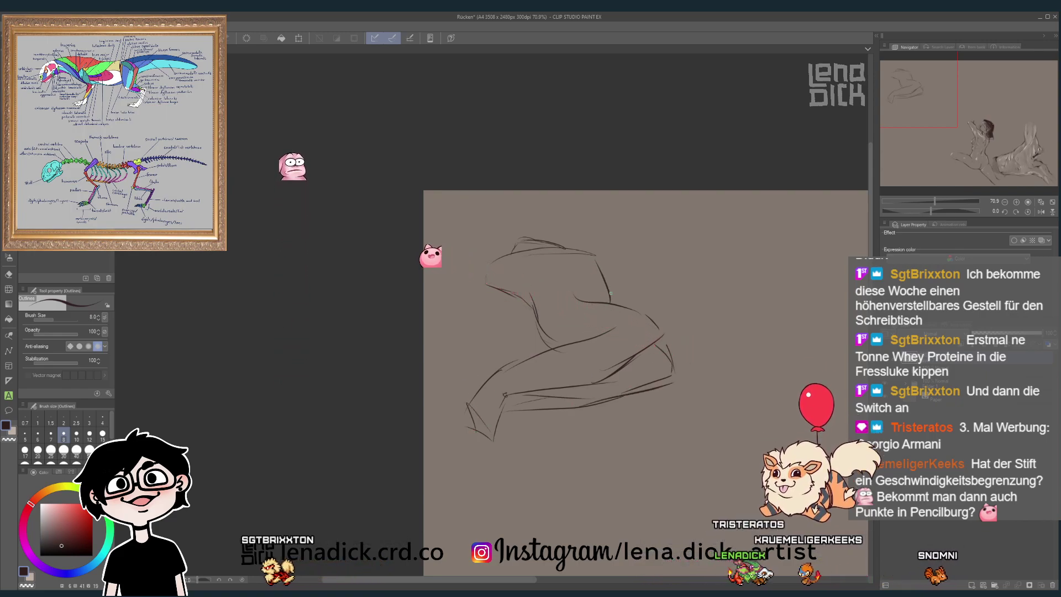
{"action": "left_click_drag", "start_coordinate": [564, 267], "coordinate": [589, 299]}
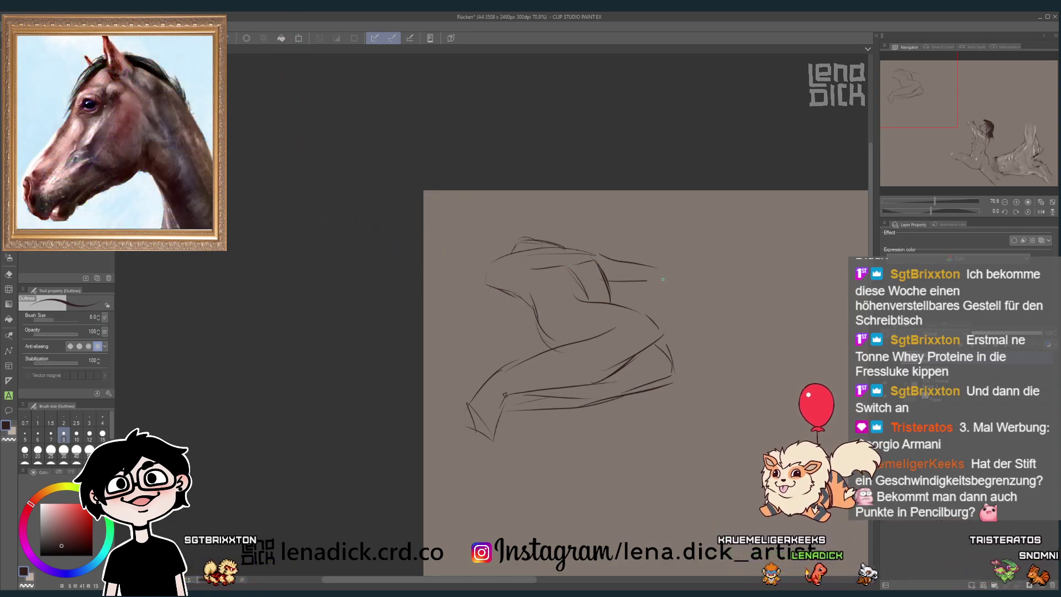
{"action": "left_click_drag", "start_coordinate": [466, 302], "coordinate": [493, 303]}
{"action": "mouse_move", "coordinate": [739, 285]}
{"action": "left_mouse_down"}
{"action": "mouse_move", "coordinate": [730, 277]}
{"action": "mouse_move", "coordinate": [602, 317]}
{"action": "mouse_move", "coordinate": [627, 309]}
{"action": "left_mouse_up"}
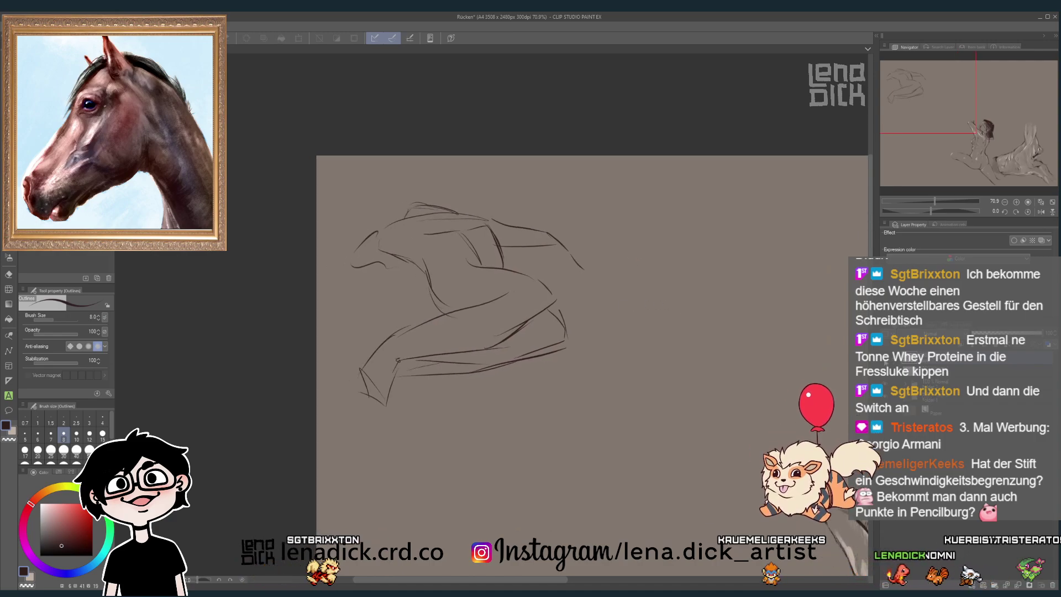
{"action": "left_click", "coordinate": [886, 359]}
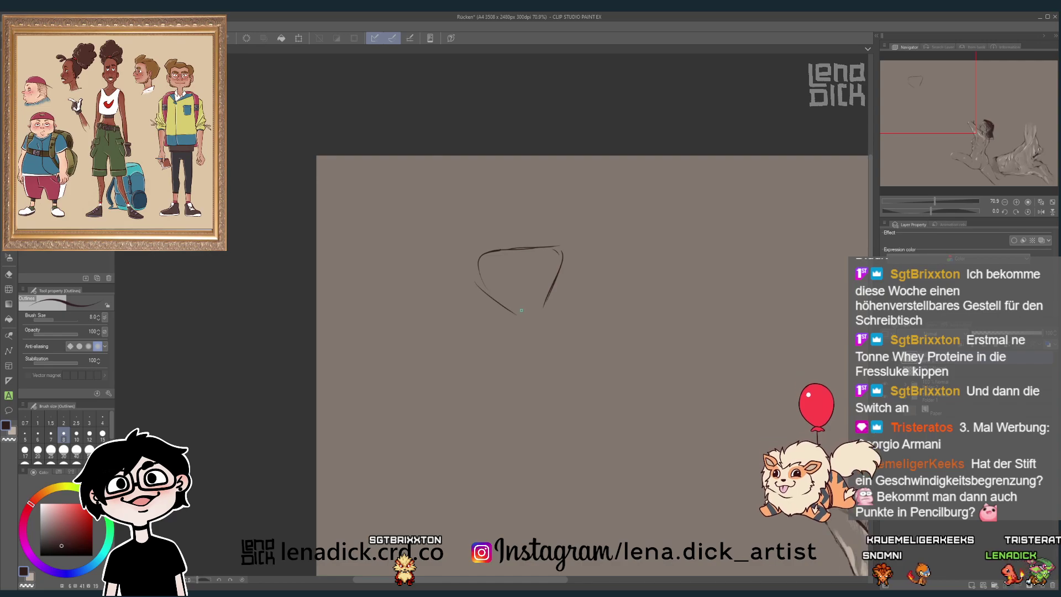
- Switch to the Sketch2 brush, extend the standing figure's leg line, then hide its layer
{"action": "key", "text": "p"}
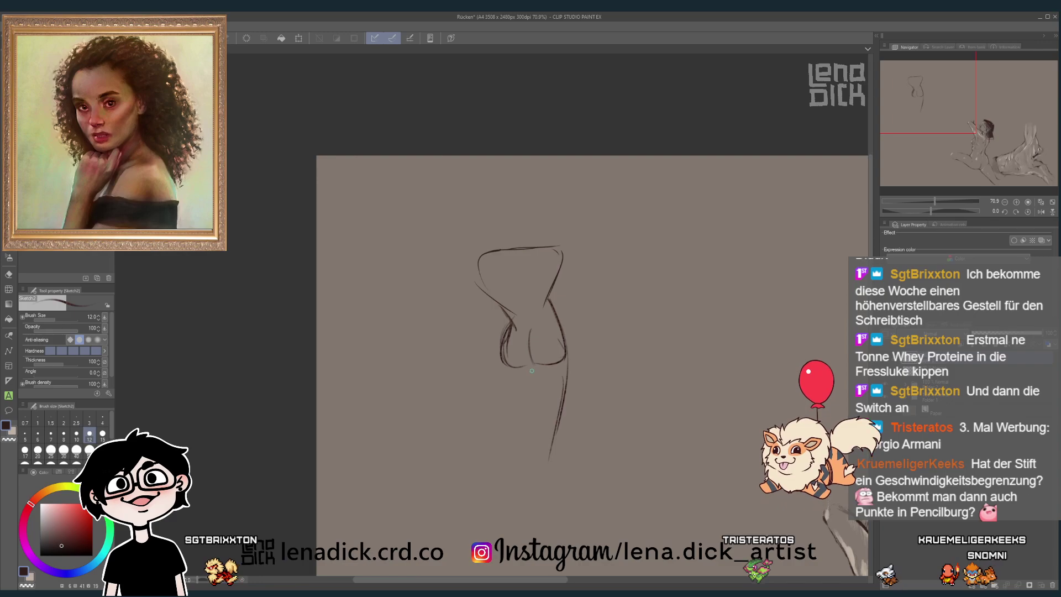
{"action": "left_click_drag", "start_coordinate": [532, 417], "coordinate": [526, 522]}
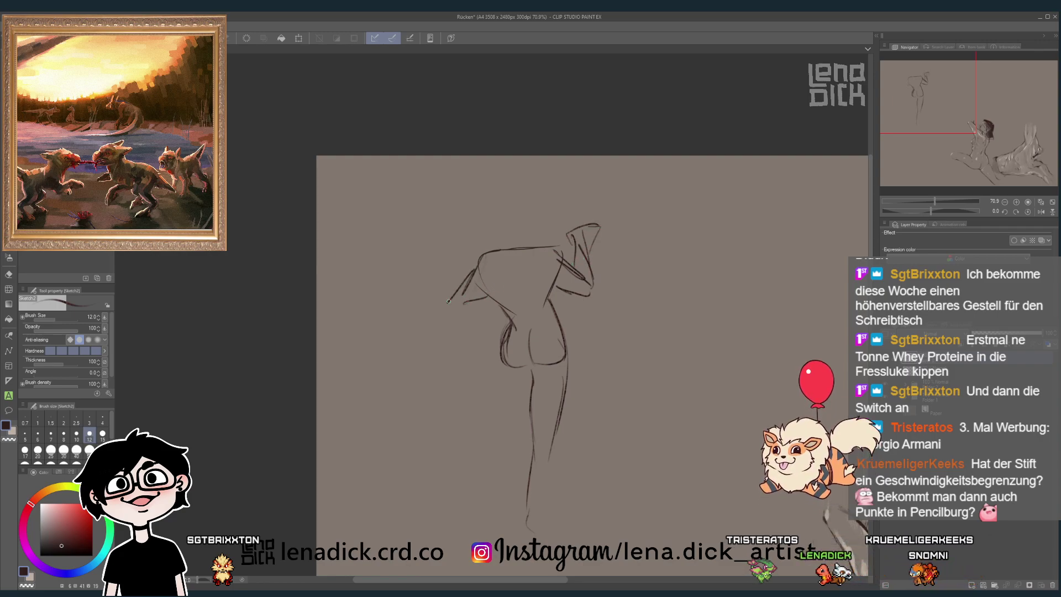
{"action": "left_click", "coordinate": [885, 357]}
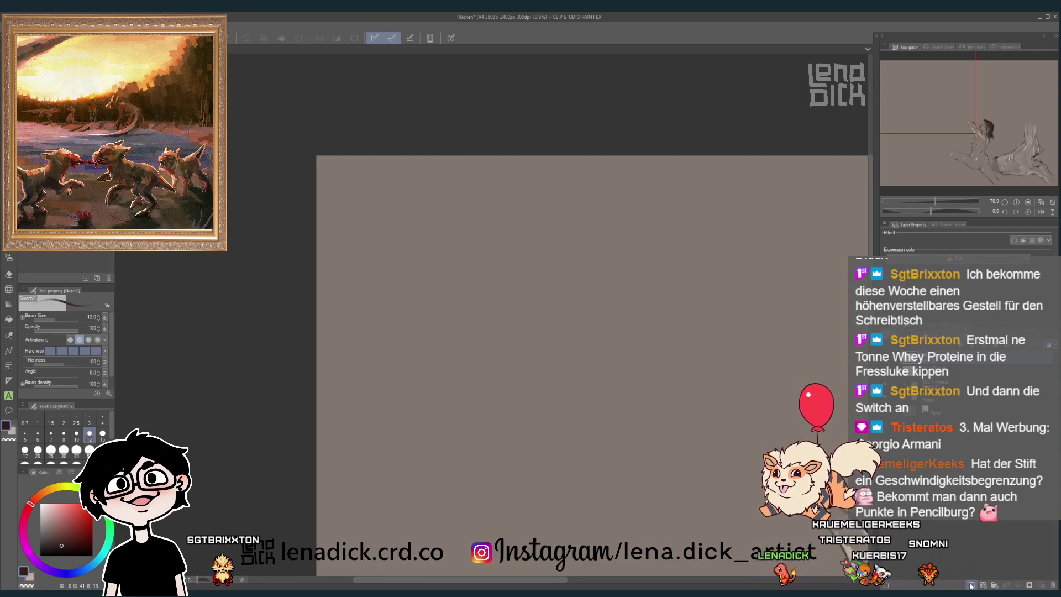
- On a new layer, sketch the seated figure's back line, base, hip curves and foot
{"action": "left_click", "coordinate": [972, 584]}
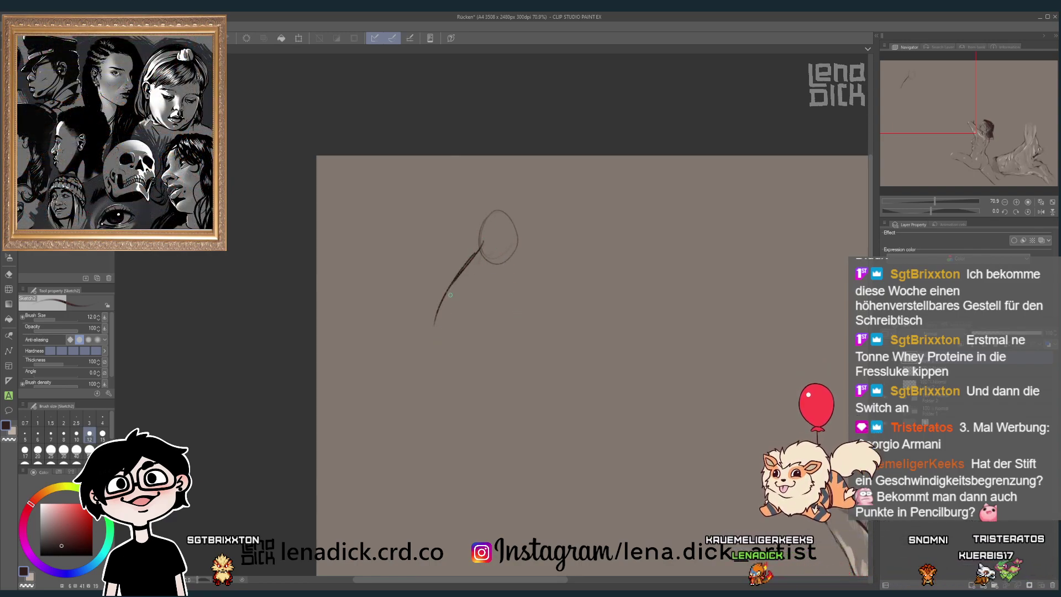
{"action": "left_click_drag", "start_coordinate": [493, 424], "coordinate": [501, 426]}
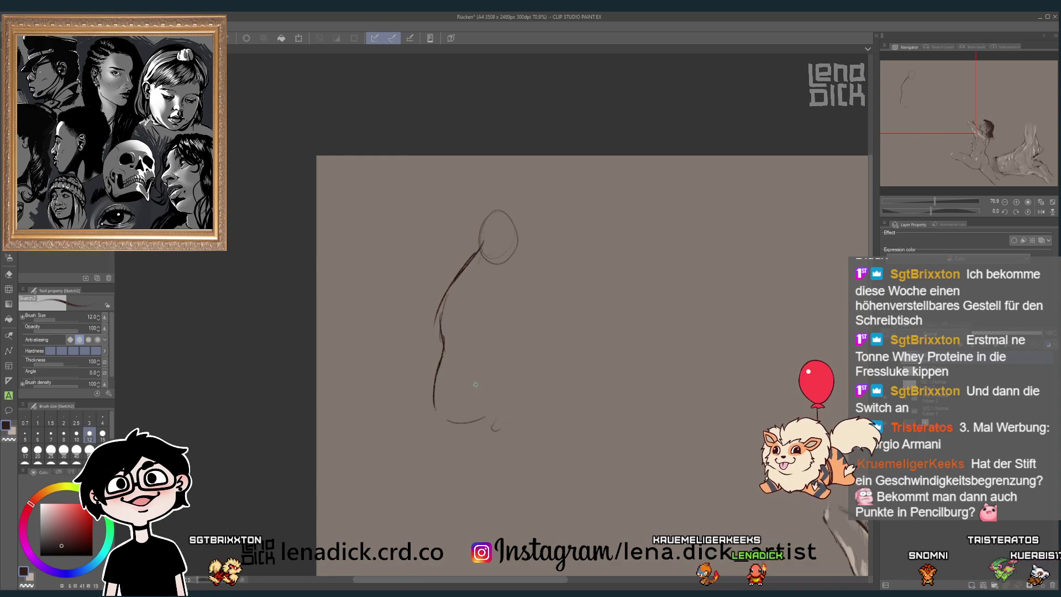
{"action": "mouse_move", "coordinate": [467, 382]}
{"action": "left_mouse_down"}
{"action": "mouse_move", "coordinate": [517, 325]}
{"action": "mouse_move", "coordinate": [559, 330]}
{"action": "mouse_move", "coordinate": [528, 323]}
{"action": "left_mouse_up"}
{"action": "mouse_move", "coordinate": [461, 410]}
{"action": "left_mouse_down"}
{"action": "mouse_move", "coordinate": [492, 424]}
{"action": "mouse_move", "coordinate": [550, 346]}
{"action": "mouse_move", "coordinate": [603, 390]}
{"action": "left_mouse_up"}
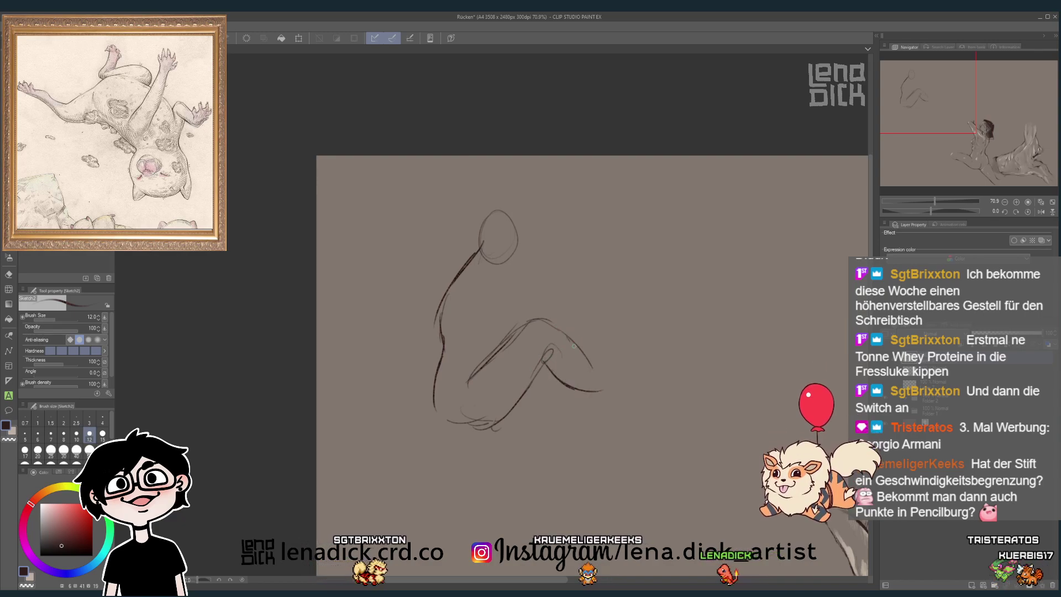
{"action": "left_click_drag", "start_coordinate": [642, 430], "coordinate": [684, 426]}
- Add the torso front, chest, arm, knee and shin lines, refine the head, then hide the sketch
{"action": "left_click_drag", "start_coordinate": [484, 296], "coordinate": [496, 346]}
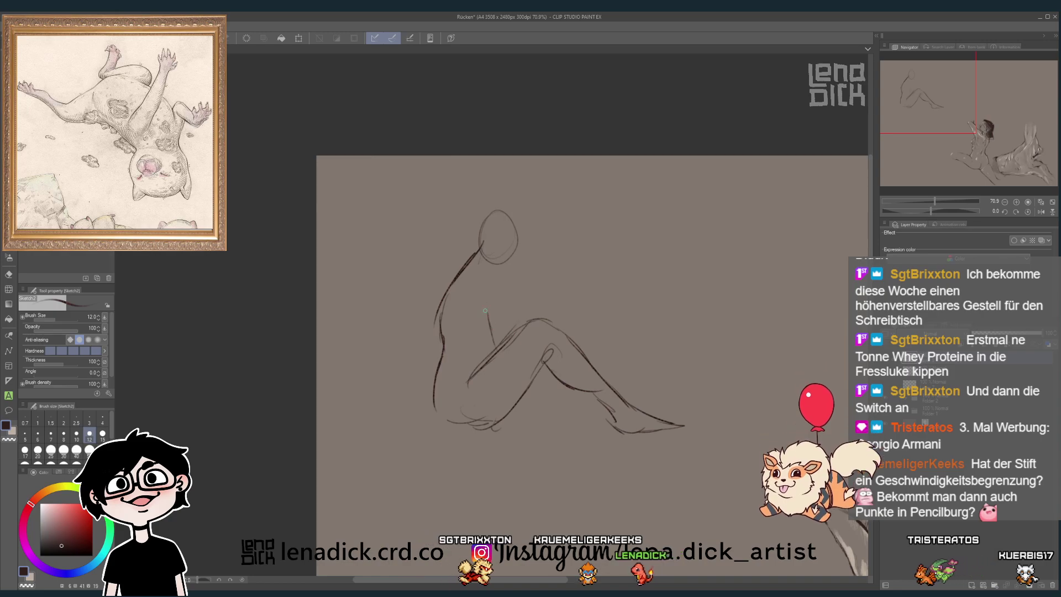
{"action": "mouse_move", "coordinate": [484, 299]}
{"action": "left_mouse_down"}
{"action": "mouse_move", "coordinate": [509, 272]}
{"action": "mouse_move", "coordinate": [520, 325]}
{"action": "left_mouse_up"}
{"action": "left_click_drag", "start_coordinate": [538, 379], "coordinate": [554, 400]}
{"action": "left_click_drag", "start_coordinate": [569, 404], "coordinate": [583, 417]}
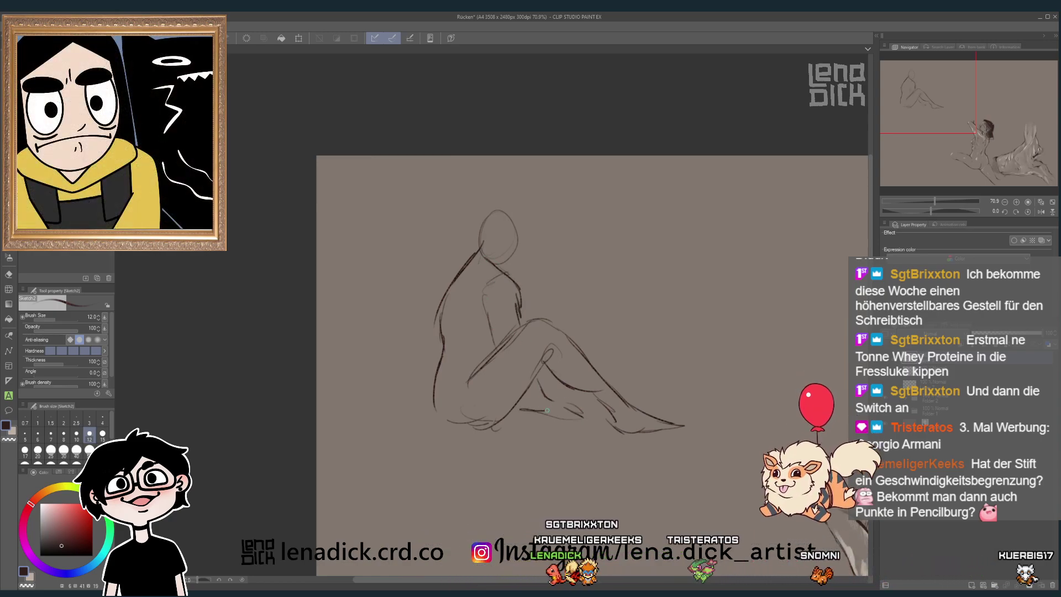
{"action": "mouse_move", "coordinate": [522, 390]}
{"action": "left_mouse_down"}
{"action": "mouse_move", "coordinate": [550, 411]}
{"action": "mouse_move", "coordinate": [557, 382]}
{"action": "left_mouse_up"}
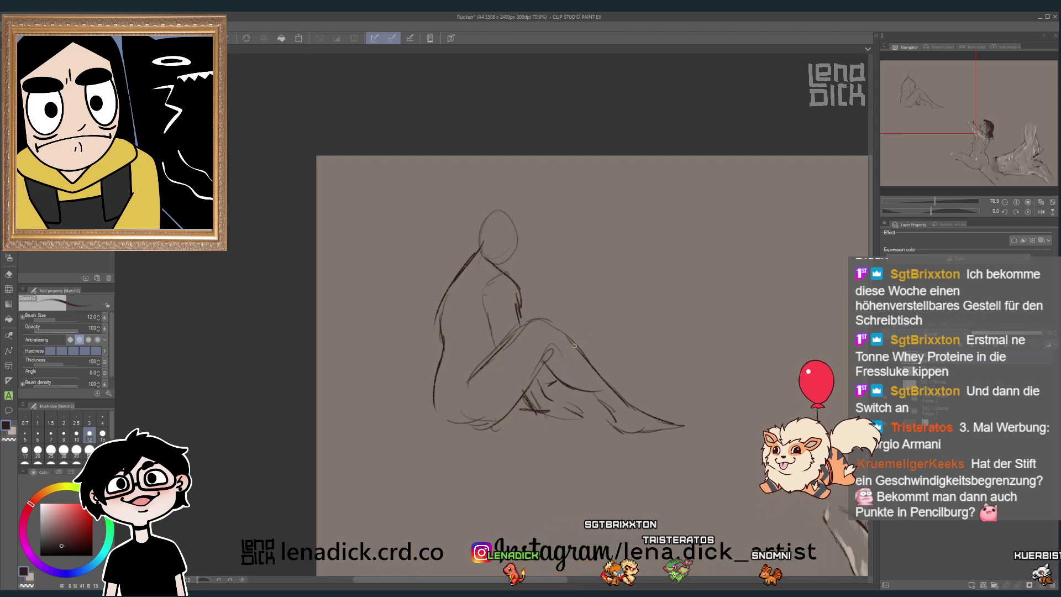
{"action": "left_click_drag", "start_coordinate": [573, 346], "coordinate": [595, 339]}
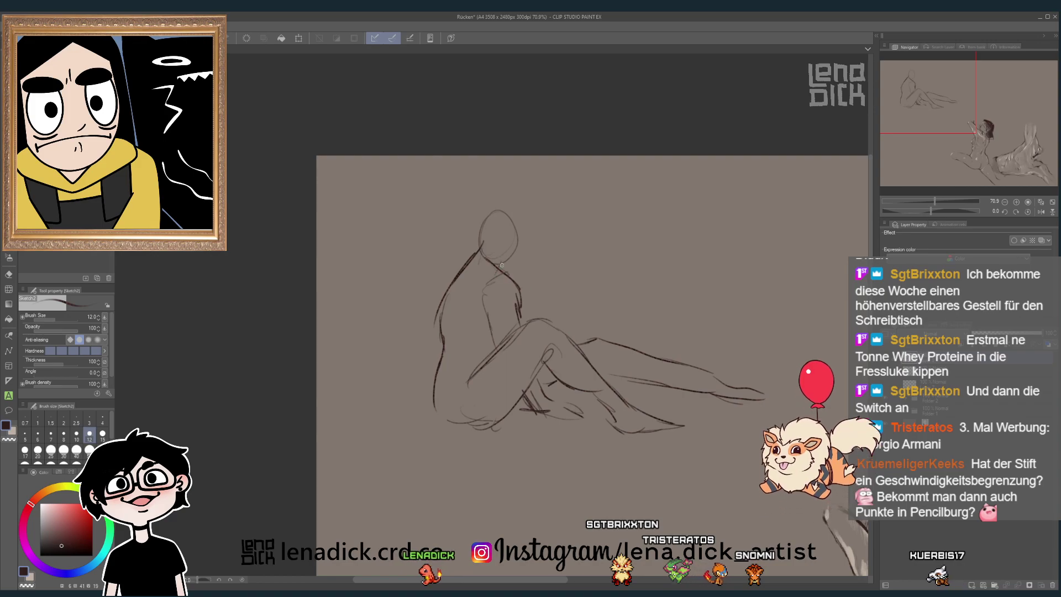
{"action": "mouse_move", "coordinate": [501, 270]}
{"action": "left_mouse_down"}
{"action": "mouse_move", "coordinate": [510, 217]}
{"action": "mouse_move", "coordinate": [514, 263]}
{"action": "left_mouse_up"}
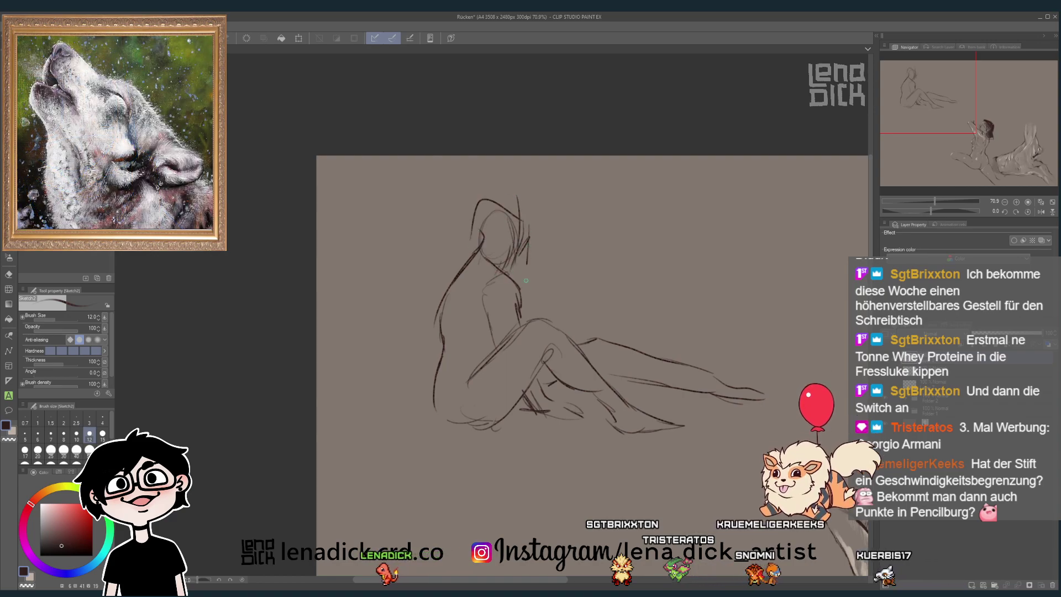
{"action": "left_click", "coordinate": [885, 358]}
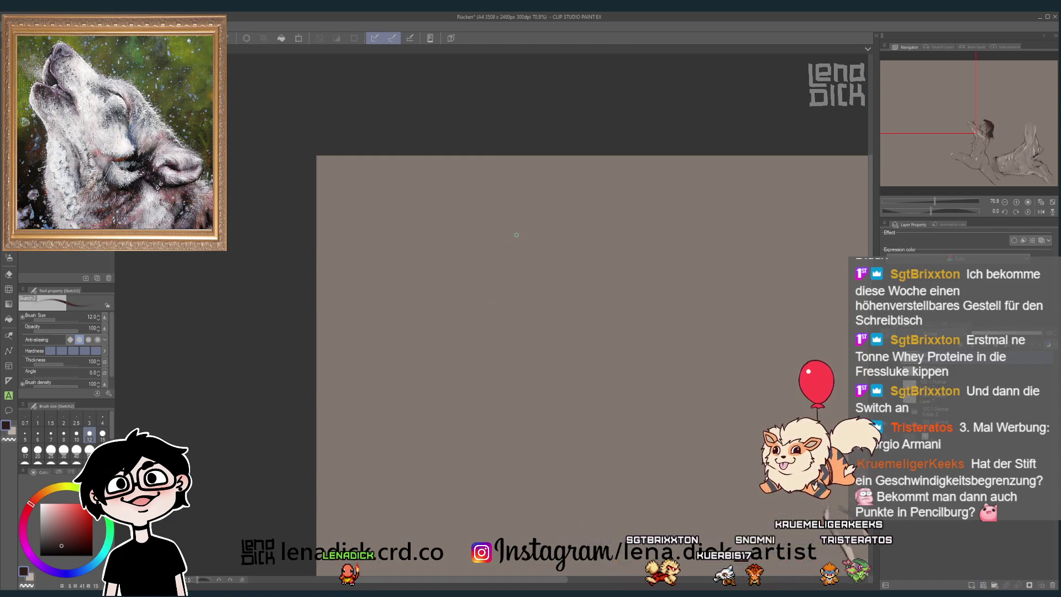
- Draw the new figure's head circle, shoulder line, upper arms, torso sides and hips
{"action": "mouse_move", "coordinate": [502, 227]}
{"action": "left_mouse_down"}
{"action": "mouse_move", "coordinate": [536, 240]}
{"action": "mouse_move", "coordinate": [508, 254]}
{"action": "left_mouse_up"}
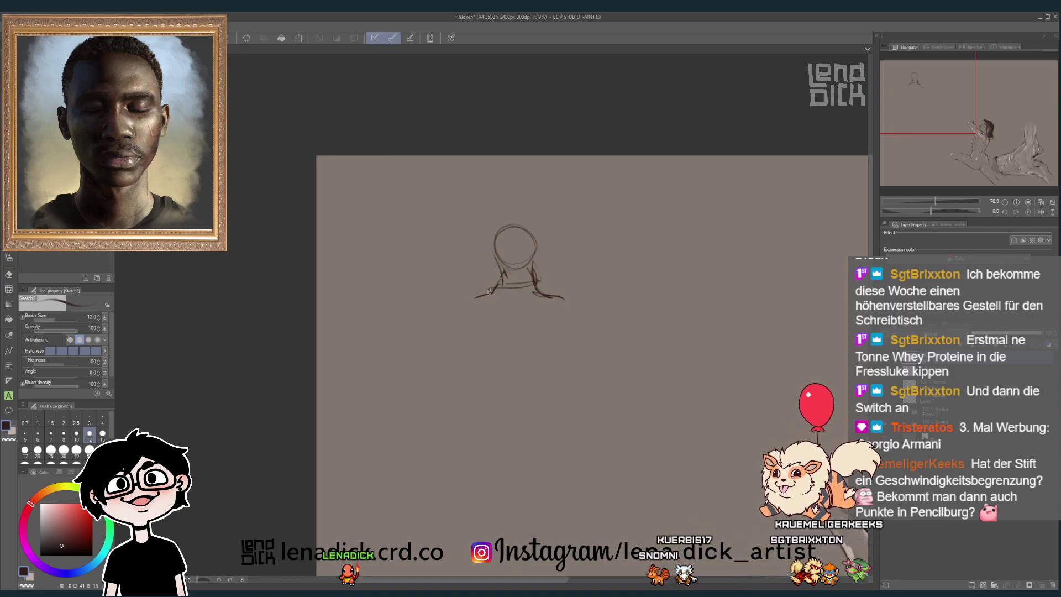
{"action": "mouse_move", "coordinate": [412, 354]}
{"action": "left_mouse_down"}
{"action": "mouse_move", "coordinate": [481, 336]}
{"action": "mouse_move", "coordinate": [501, 367]}
{"action": "left_mouse_up"}
{"action": "left_click_drag", "start_coordinate": [563, 322], "coordinate": [553, 349]}
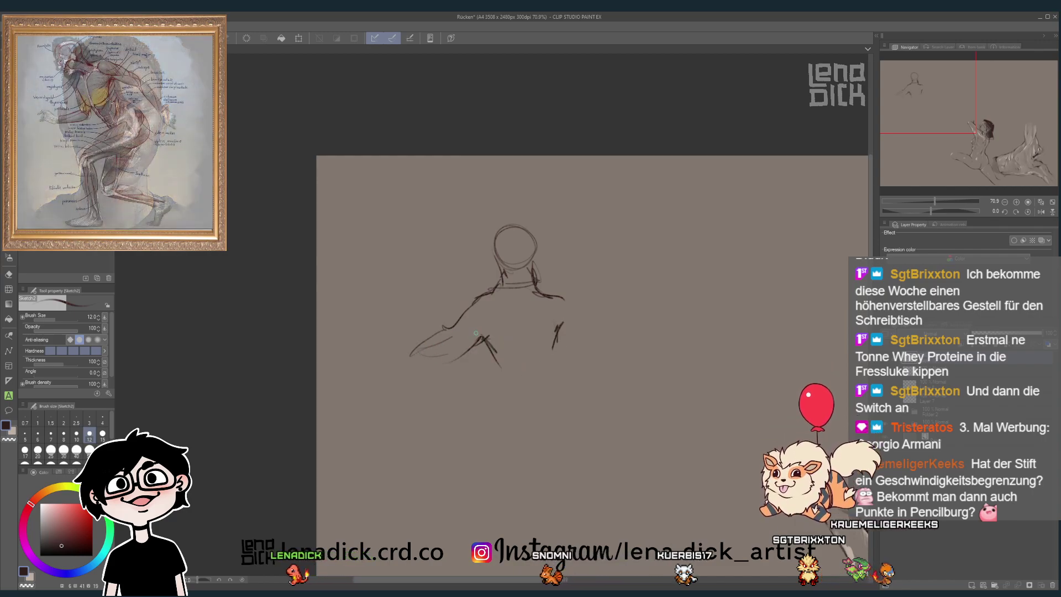
{"action": "mouse_move", "coordinate": [481, 336]}
{"action": "left_mouse_down"}
{"action": "mouse_move", "coordinate": [491, 394]}
{"action": "mouse_move", "coordinate": [478, 434]}
{"action": "left_mouse_up"}
{"action": "left_click_drag", "start_coordinate": [526, 409], "coordinate": [525, 435]}
{"action": "left_click_drag", "start_coordinate": [554, 349], "coordinate": [563, 401]}
{"action": "left_click_drag", "start_coordinate": [566, 408], "coordinate": [560, 436]}
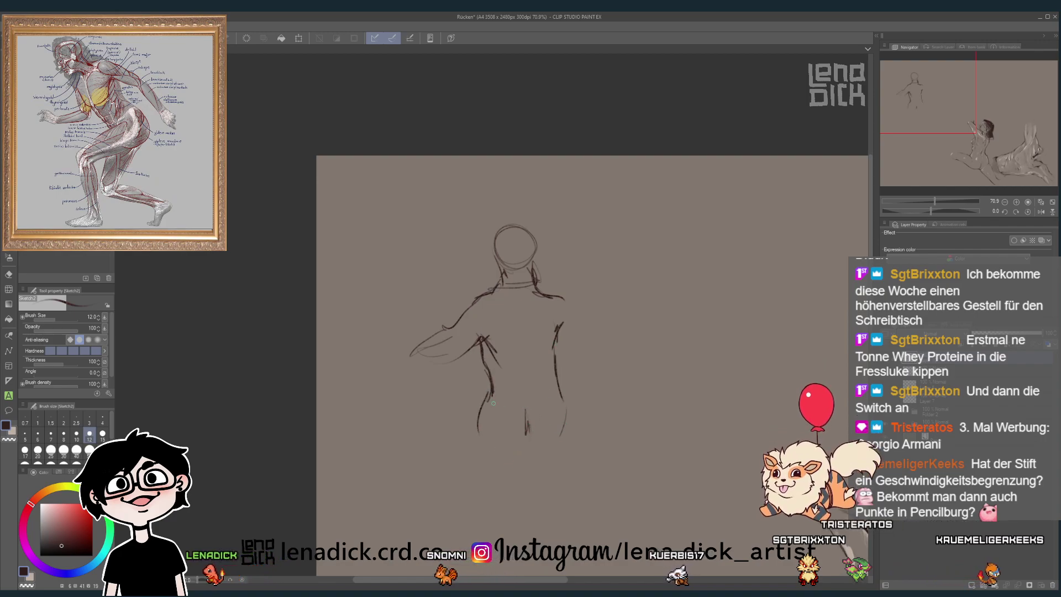
{"action": "mouse_move", "coordinate": [488, 402]}
{"action": "left_mouse_down"}
{"action": "mouse_move", "coordinate": [485, 429]}
{"action": "mouse_move", "coordinate": [500, 510]}
{"action": "left_mouse_up"}
- Sketch the left thigh, knee and calf plus the right leg and buttock curve
{"action": "mouse_move", "coordinate": [523, 441]}
{"action": "left_mouse_down"}
{"action": "mouse_move", "coordinate": [528, 520]}
{"action": "mouse_move", "coordinate": [507, 567]}
{"action": "left_mouse_up"}
{"action": "left_click_drag", "start_coordinate": [530, 521], "coordinate": [523, 547]}
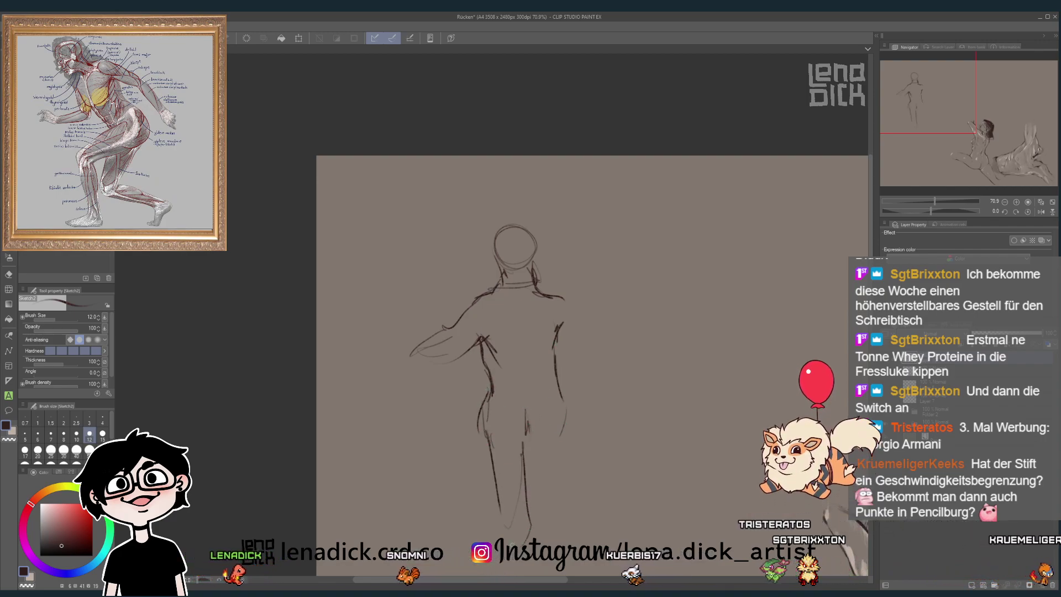
{"action": "left_click_drag", "start_coordinate": [521, 454], "coordinate": [508, 528]}
{"action": "left_click_drag", "start_coordinate": [561, 433], "coordinate": [562, 523]}
{"action": "mouse_move", "coordinate": [531, 432]}
{"action": "left_mouse_down"}
{"action": "mouse_move", "coordinate": [536, 522]}
{"action": "mouse_move", "coordinate": [560, 473]}
{"action": "left_mouse_up"}
{"action": "left_click_drag", "start_coordinate": [560, 424], "coordinate": [538, 443]}
{"action": "mouse_move", "coordinate": [562, 351]}
{"action": "left_mouse_down"}
{"action": "mouse_move", "coordinate": [562, 380]}
{"action": "mouse_move", "coordinate": [577, 348]}
{"action": "mouse_move", "coordinate": [608, 357]}
{"action": "left_mouse_up"}
- Add the outstretched right arm and the forearm reaching to the hand, then hide the sketch
{"action": "mouse_move", "coordinate": [547, 291]}
{"action": "left_mouse_down"}
{"action": "mouse_move", "coordinate": [571, 291]}
{"action": "mouse_move", "coordinate": [579, 310]}
{"action": "mouse_move", "coordinate": [583, 339]}
{"action": "left_mouse_up"}
{"action": "mouse_move", "coordinate": [609, 358]}
{"action": "left_mouse_down"}
{"action": "mouse_move", "coordinate": [595, 356]}
{"action": "mouse_move", "coordinate": [633, 325]}
{"action": "left_mouse_up"}
{"action": "left_click_drag", "start_coordinate": [452, 337], "coordinate": [413, 351]}
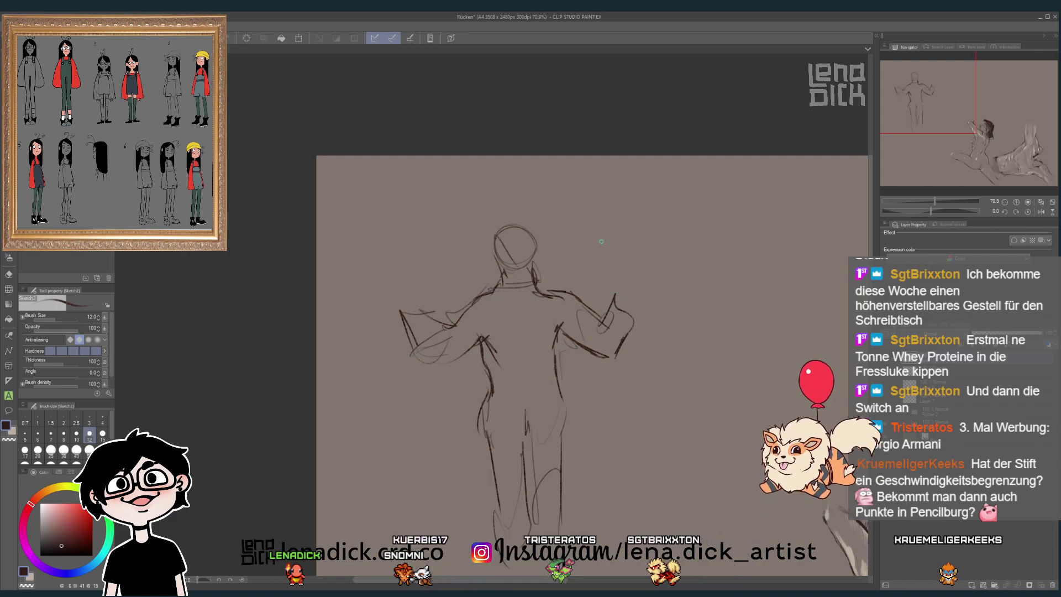
{"action": "left_click", "coordinate": [886, 358]}
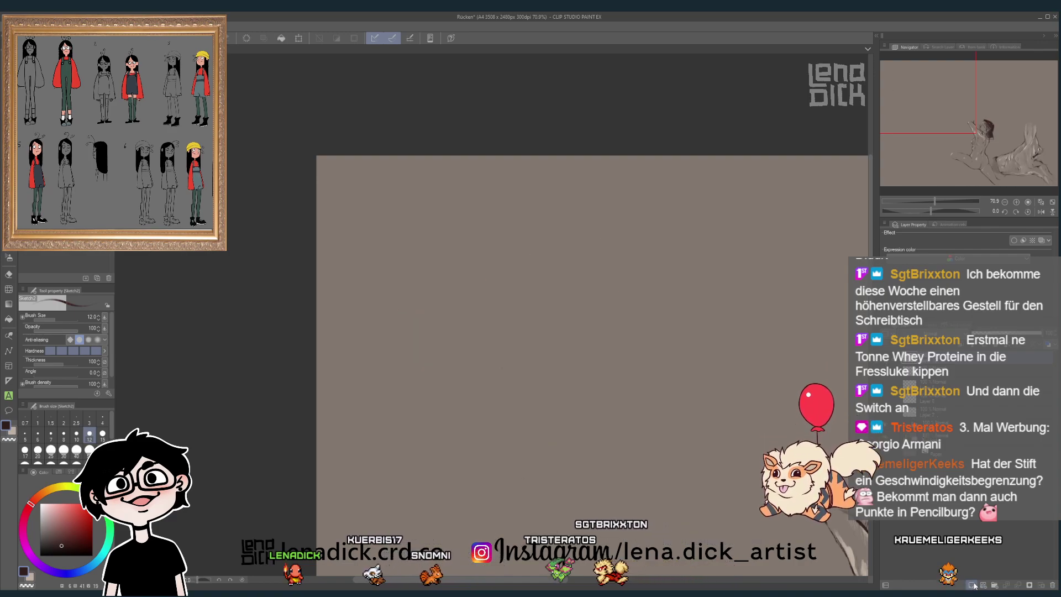
- Draw the oval head, neck, shoulders, upper torso, right side contour and chest curve
{"action": "mouse_move", "coordinate": [467, 224]}
{"action": "left_mouse_down"}
{"action": "mouse_move", "coordinate": [451, 270]}
{"action": "mouse_move", "coordinate": [495, 238]}
{"action": "mouse_move", "coordinate": [473, 300]}
{"action": "left_mouse_up"}
{"action": "mouse_move", "coordinate": [473, 297]}
{"action": "left_mouse_down"}
{"action": "mouse_move", "coordinate": [438, 302]}
{"action": "mouse_move", "coordinate": [441, 325]}
{"action": "mouse_move", "coordinate": [512, 372]}
{"action": "left_mouse_up"}
{"action": "left_click_drag", "start_coordinate": [539, 330], "coordinate": [512, 378]}
{"action": "left_click_drag", "start_coordinate": [545, 306], "coordinate": [529, 363]}
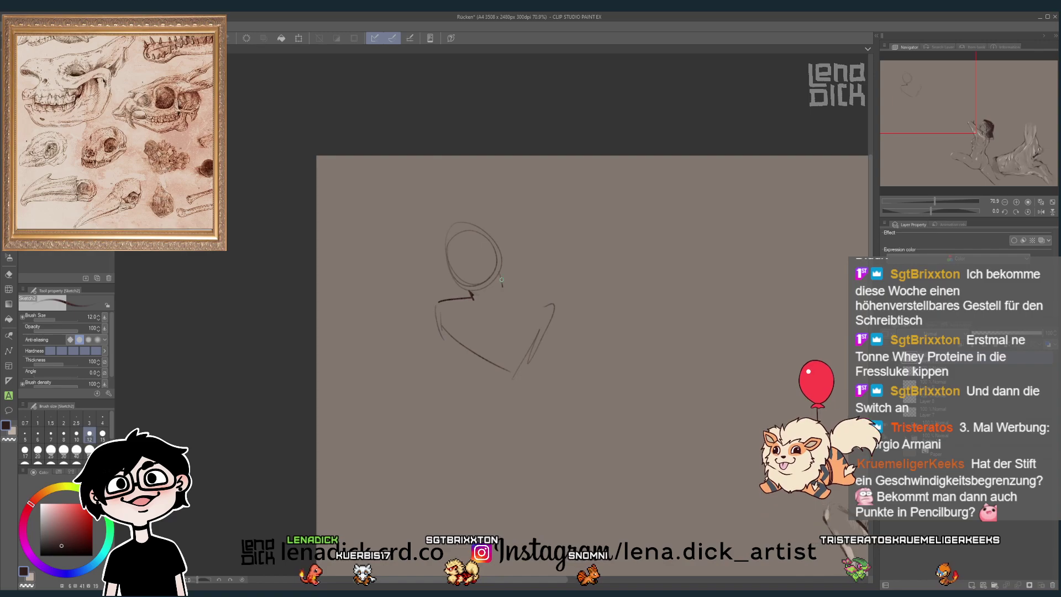
{"action": "left_click_drag", "start_coordinate": [501, 275], "coordinate": [504, 290]}
{"action": "mouse_move", "coordinate": [504, 288]}
{"action": "left_mouse_down"}
{"action": "mouse_move", "coordinate": [526, 290]}
{"action": "mouse_move", "coordinate": [541, 331]}
{"action": "left_mouse_up"}
{"action": "left_click_drag", "start_coordinate": [457, 332], "coordinate": [471, 379]}
{"action": "left_click_drag", "start_coordinate": [548, 326], "coordinate": [557, 360]}
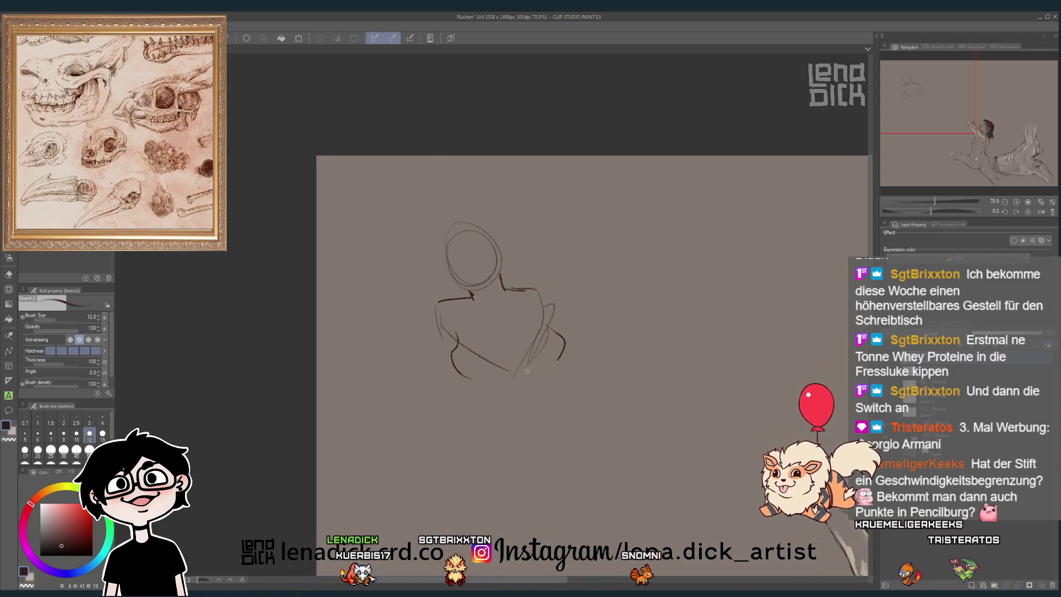
{"action": "left_click_drag", "start_coordinate": [438, 308], "coordinate": [402, 386]}
- Sketch the left arm bent at the elbow, the raised right arm with hand, waist and left leg
{"action": "mouse_move", "coordinate": [449, 349]}
{"action": "left_mouse_down"}
{"action": "mouse_move", "coordinate": [431, 386]}
{"action": "mouse_move", "coordinate": [438, 401]}
{"action": "left_mouse_up"}
{"action": "left_click_drag", "start_coordinate": [411, 392], "coordinate": [478, 432]}
{"action": "left_click_drag", "start_coordinate": [460, 376], "coordinate": [460, 391]}
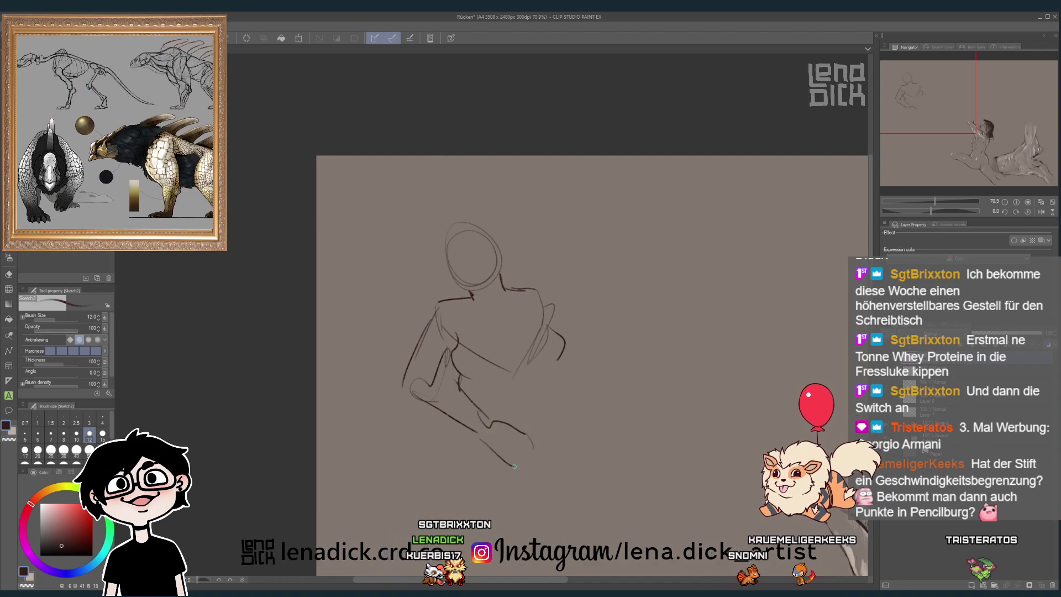
{"action": "left_click_drag", "start_coordinate": [586, 281], "coordinate": [584, 360]}
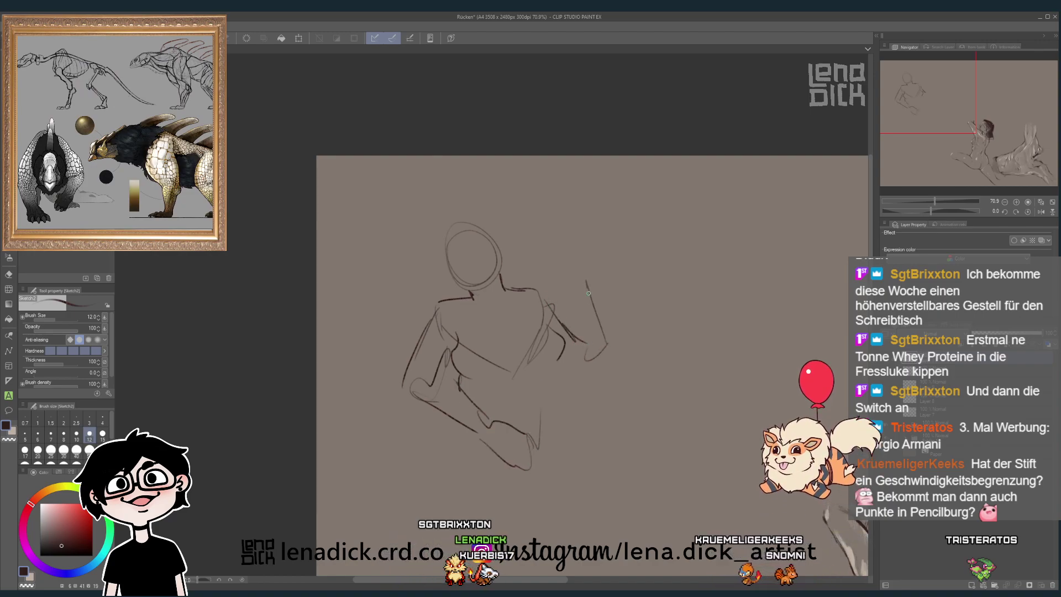
{"action": "mouse_move", "coordinate": [557, 252]}
{"action": "left_mouse_down"}
{"action": "mouse_move", "coordinate": [587, 239]}
{"action": "mouse_move", "coordinate": [592, 357]}
{"action": "mouse_move", "coordinate": [560, 408]}
{"action": "mouse_move", "coordinate": [603, 446]}
{"action": "mouse_move", "coordinate": [570, 477]}
{"action": "left_mouse_up"}
{"action": "left_click_drag", "start_coordinate": [583, 456], "coordinate": [533, 478]}
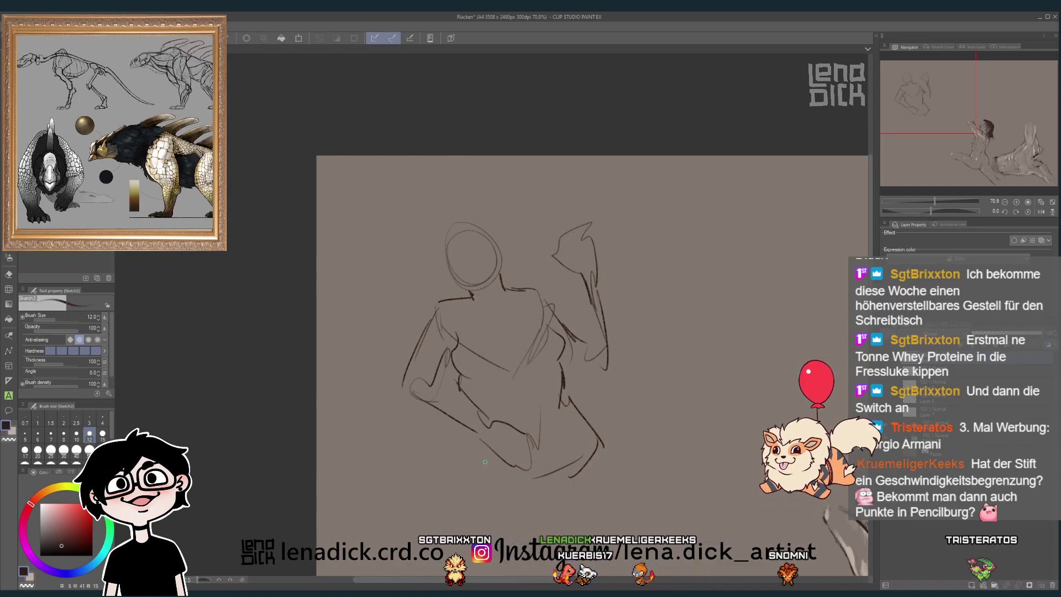
{"action": "left_click_drag", "start_coordinate": [474, 447], "coordinate": [528, 518]}
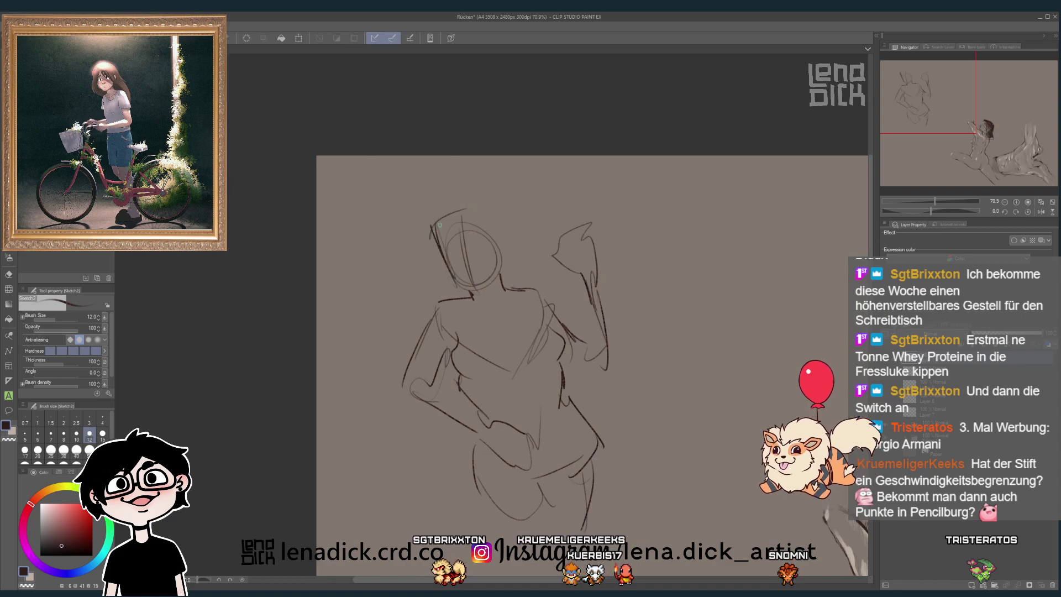
- Add ears and a hair arc to the head, then pan to reveal more of the lower canvas
{"action": "left_click_drag", "start_coordinate": [511, 258], "coordinate": [506, 274]}
{"action": "left_click_drag", "start_coordinate": [431, 249], "coordinate": [497, 228]}
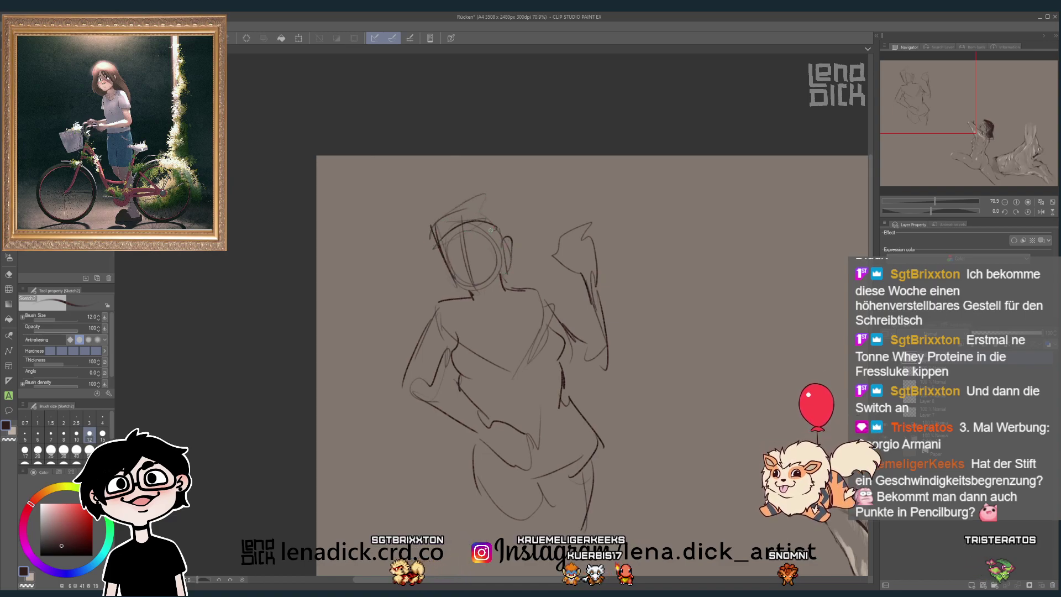
{"action": "left_click_drag", "start_coordinate": [441, 258], "coordinate": [454, 279]}
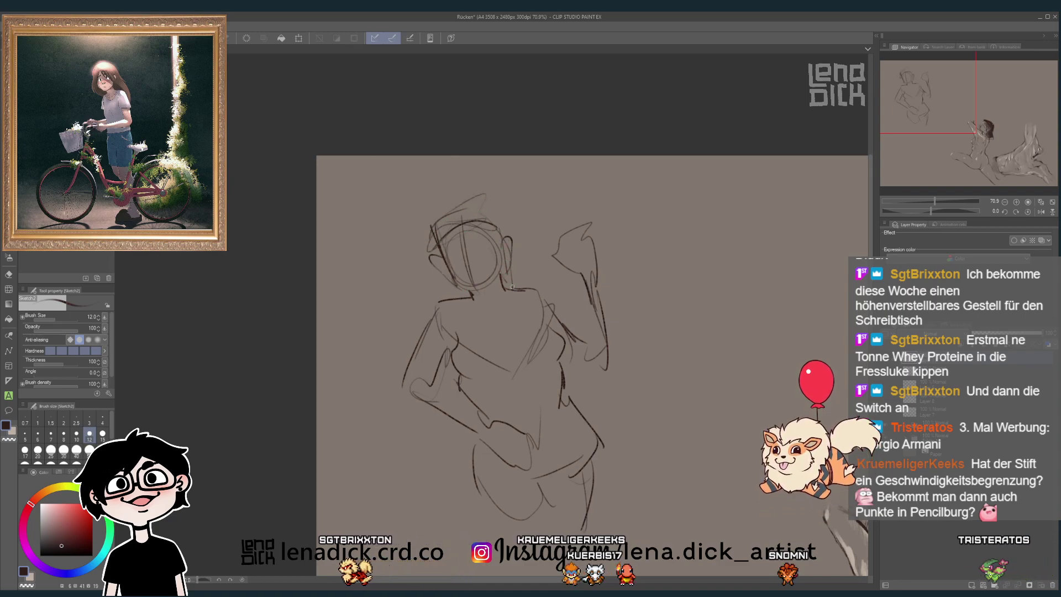
{"action": "left_click_drag", "start_coordinate": [580, 452], "coordinate": [564, 387]}
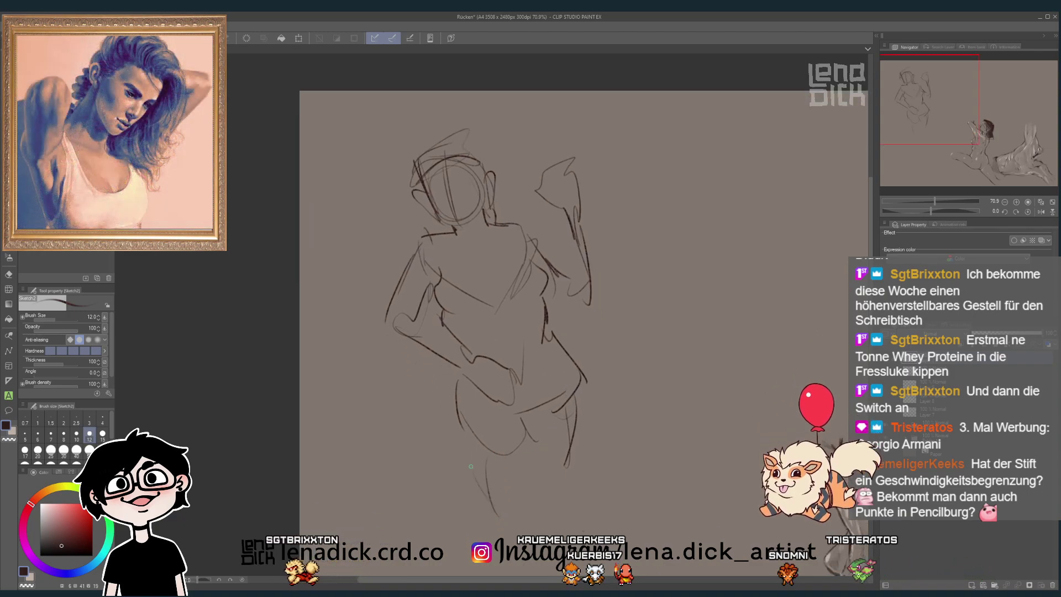
- Start a fresh layer and draw the seated figure's head circle, shoulders and left torso side
{"action": "left_click", "coordinate": [886, 357]}
{"action": "left_click", "coordinate": [971, 584]}
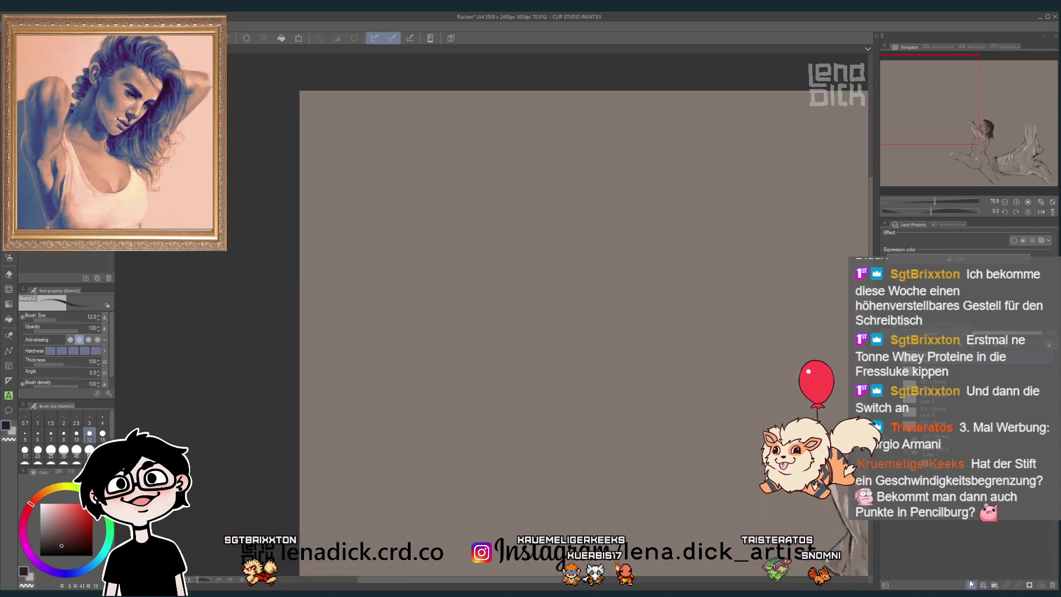
{"action": "left_click_drag", "start_coordinate": [590, 303], "coordinate": [594, 321]}
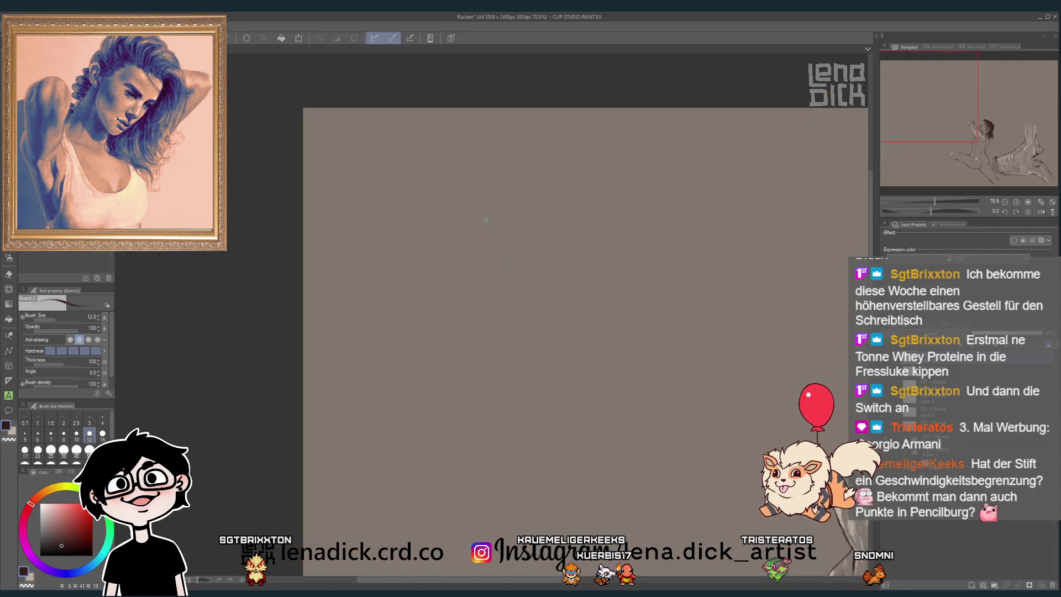
{"action": "mouse_move", "coordinate": [523, 200]}
{"action": "left_mouse_down"}
{"action": "mouse_move", "coordinate": [499, 213]}
{"action": "mouse_move", "coordinate": [505, 263]}
{"action": "mouse_move", "coordinate": [533, 256]}
{"action": "mouse_move", "coordinate": [513, 200]}
{"action": "left_mouse_up"}
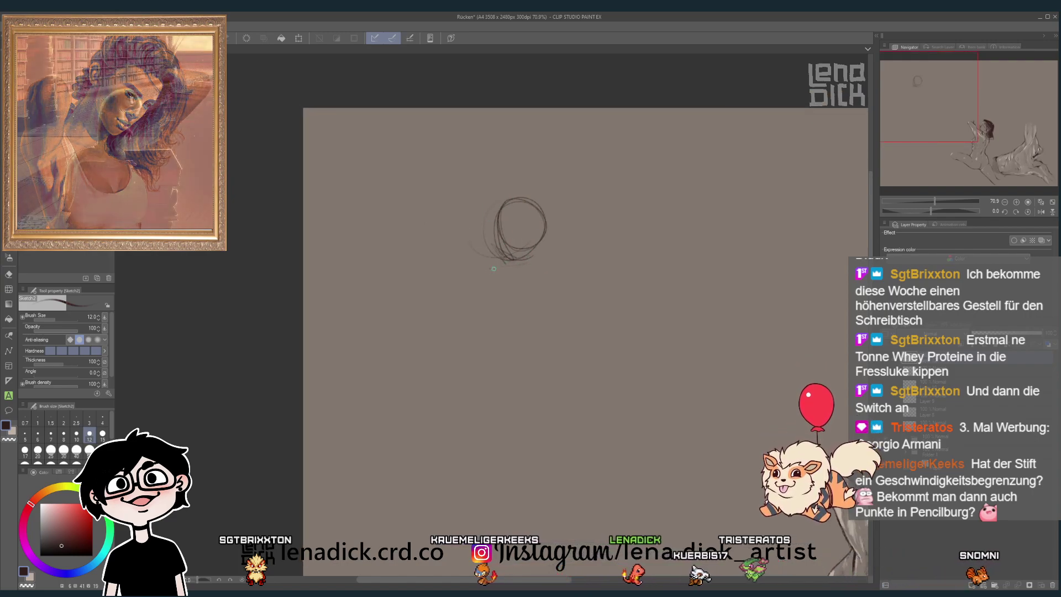
{"action": "mouse_move", "coordinate": [513, 260]}
{"action": "left_mouse_down"}
{"action": "mouse_move", "coordinate": [595, 275]}
{"action": "mouse_move", "coordinate": [433, 290]}
{"action": "mouse_move", "coordinate": [508, 457]}
{"action": "left_mouse_up"}
{"action": "mouse_move", "coordinate": [539, 470]}
{"action": "left_mouse_down"}
{"action": "mouse_move", "coordinate": [542, 402]}
{"action": "mouse_move", "coordinate": [547, 468]}
{"action": "left_mouse_up"}
- Draw the right shoulder and torso side, a torso line, inner arm lines and a foot
{"action": "left_click_drag", "start_coordinate": [565, 351], "coordinate": [547, 468]}
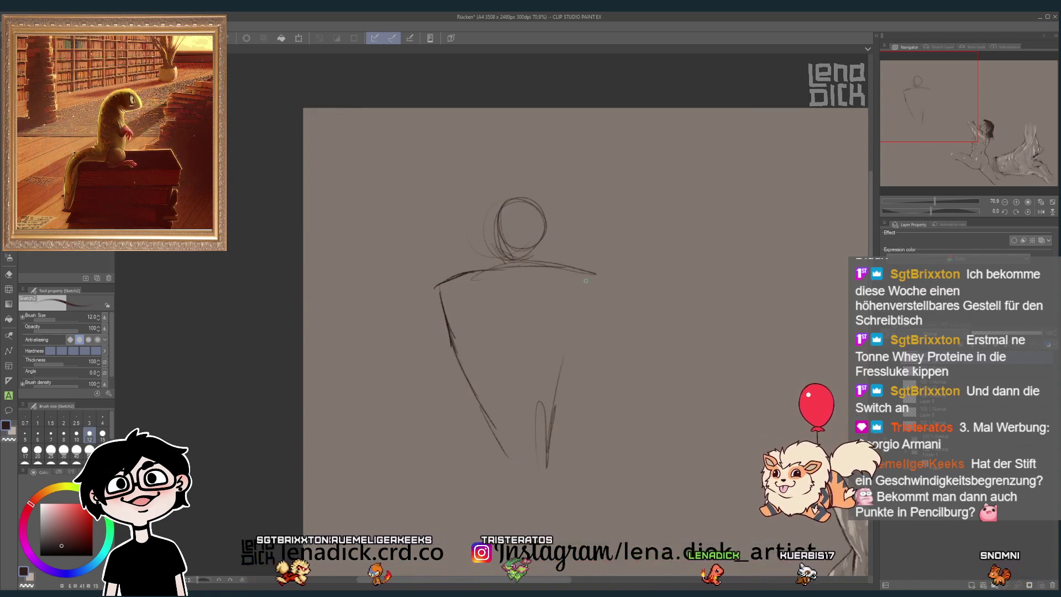
{"action": "left_click_drag", "start_coordinate": [590, 272], "coordinate": [605, 303]}
{"action": "left_click_drag", "start_coordinate": [605, 302], "coordinate": [590, 371]}
{"action": "left_click_drag", "start_coordinate": [598, 334], "coordinate": [570, 445]}
{"action": "left_click_drag", "start_coordinate": [580, 401], "coordinate": [560, 451]}
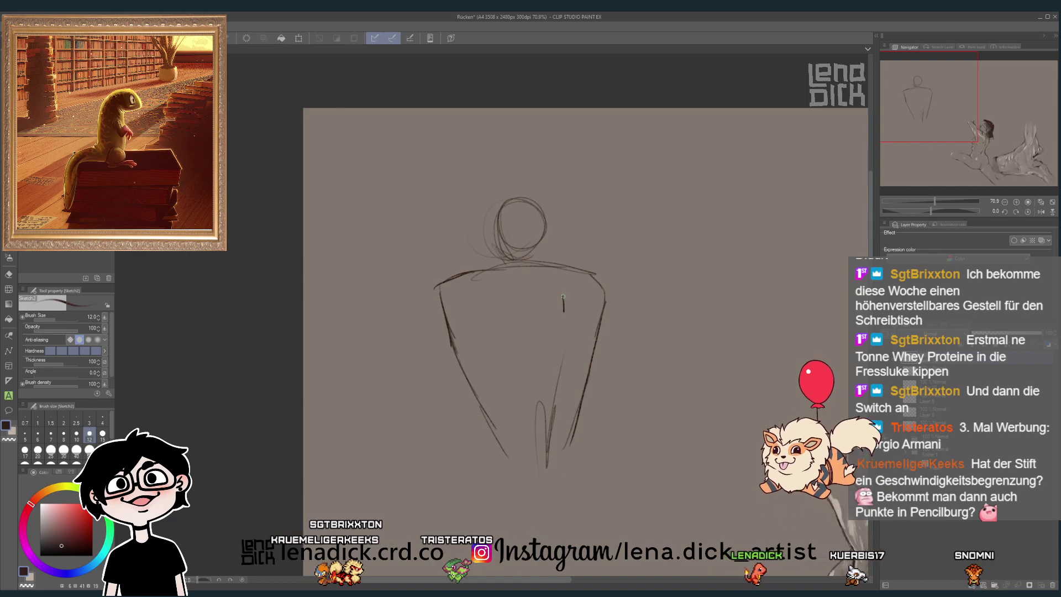
{"action": "left_click_drag", "start_coordinate": [563, 301], "coordinate": [539, 473]}
{"action": "left_click_drag", "start_coordinate": [553, 369], "coordinate": [538, 415]}
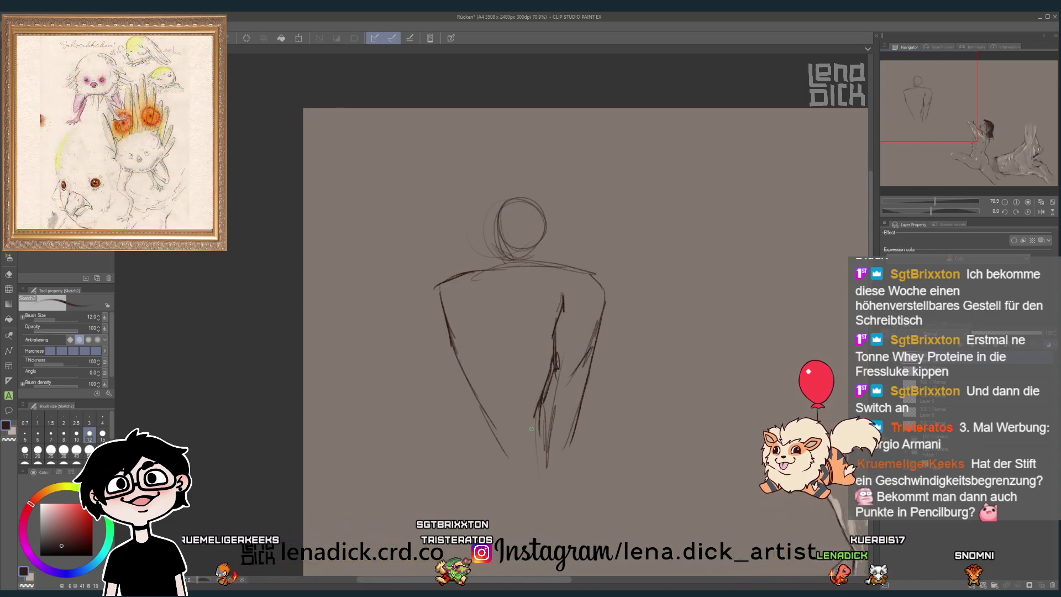
{"action": "left_click_drag", "start_coordinate": [592, 351], "coordinate": [583, 392]}
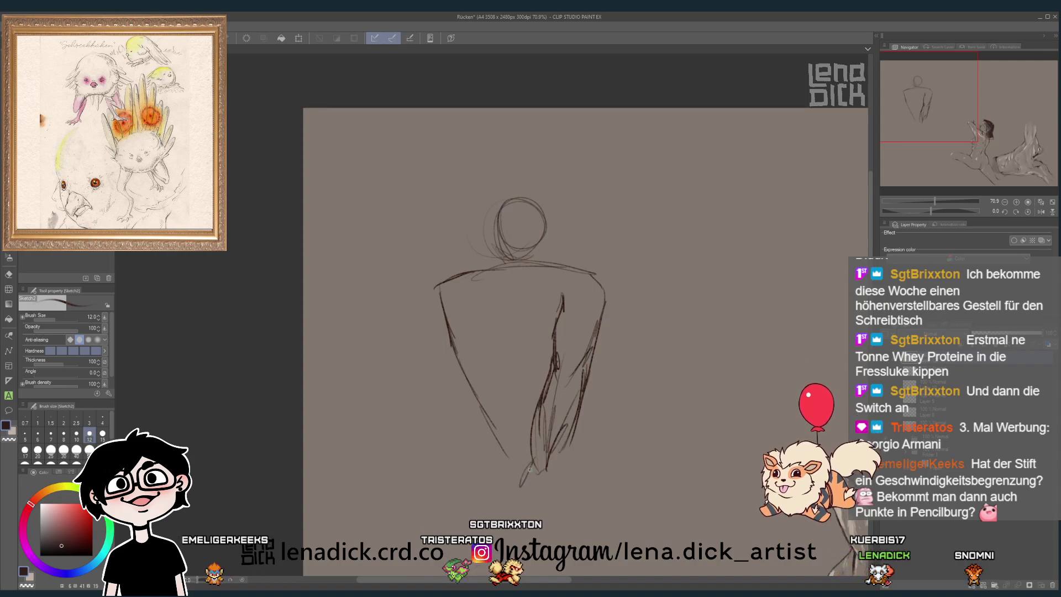
{"action": "mouse_move", "coordinate": [528, 459]}
{"action": "left_mouse_down"}
{"action": "mouse_move", "coordinate": [500, 492]}
{"action": "mouse_move", "coordinate": [569, 492]}
{"action": "left_mouse_up"}
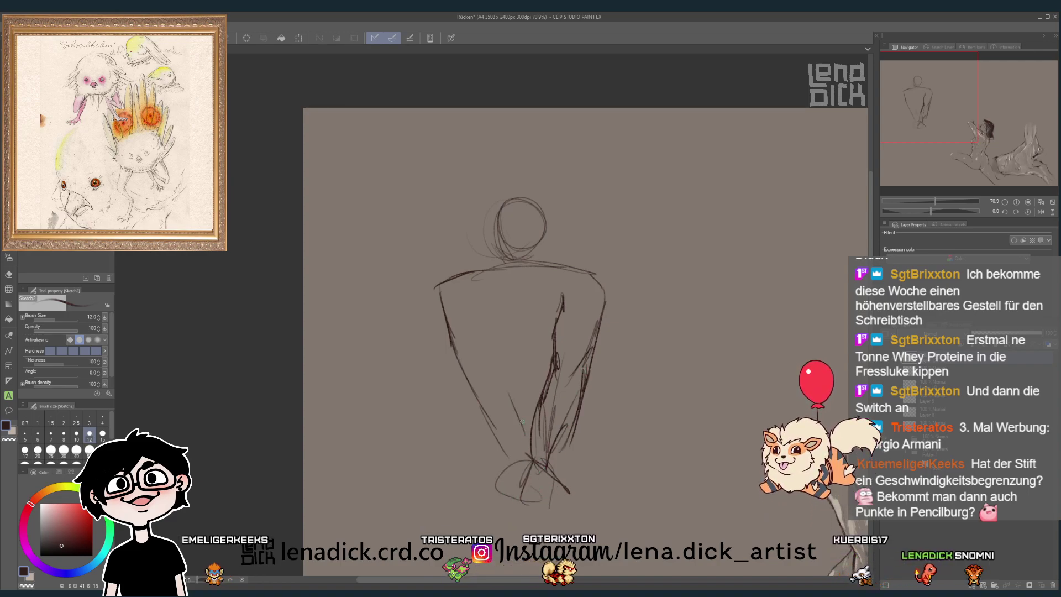
- Add the left arm's inner line, neck and shoulder arc over the head, and elbow and hip curves
{"action": "left_click_drag", "start_coordinate": [480, 301], "coordinate": [523, 434]}
{"action": "mouse_move", "coordinate": [540, 359]}
{"action": "left_mouse_down"}
{"action": "mouse_move", "coordinate": [521, 309]}
{"action": "mouse_move", "coordinate": [506, 366]}
{"action": "left_mouse_up"}
{"action": "left_click_drag", "start_coordinate": [476, 280], "coordinate": [495, 257]}
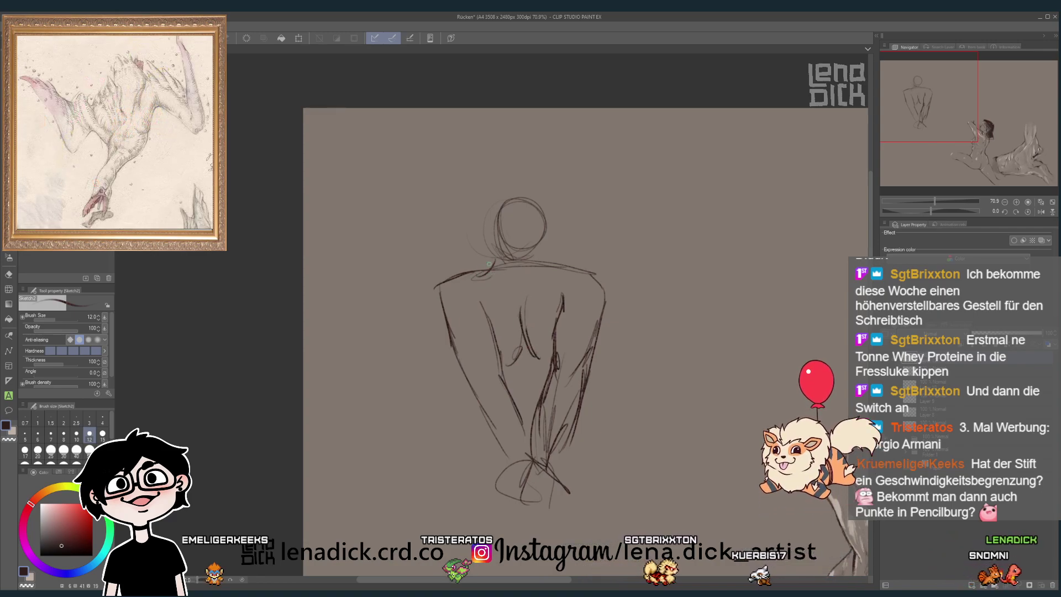
{"action": "mouse_move", "coordinate": [483, 200]}
{"action": "left_mouse_down"}
{"action": "mouse_move", "coordinate": [492, 248]}
{"action": "mouse_move", "coordinate": [561, 260]}
{"action": "left_mouse_up"}
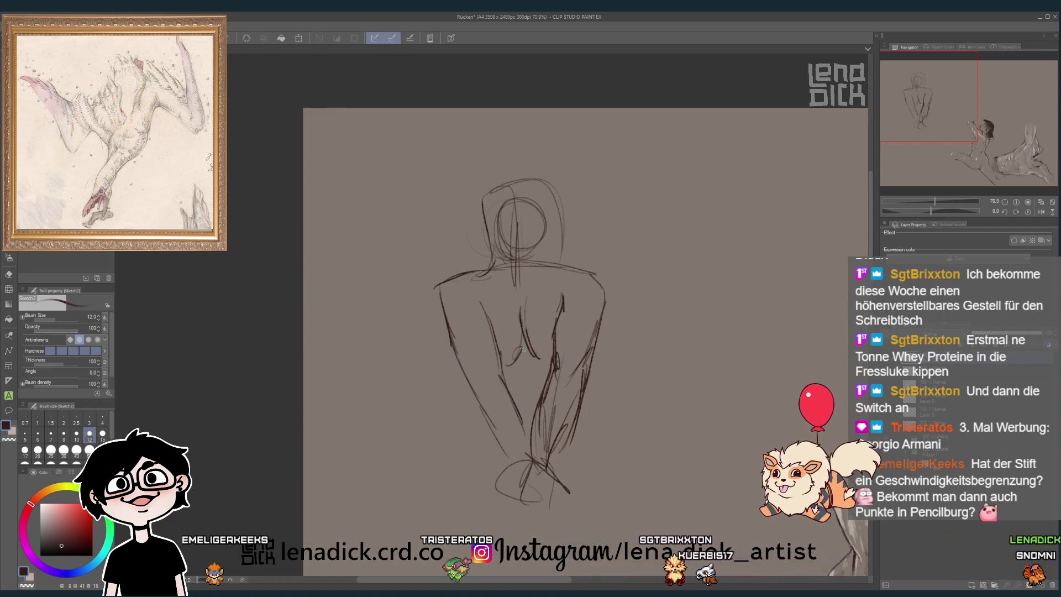
{"action": "left_click_drag", "start_coordinate": [484, 418], "coordinate": [474, 460]}
{"action": "left_click_drag", "start_coordinate": [586, 407], "coordinate": [595, 424]}
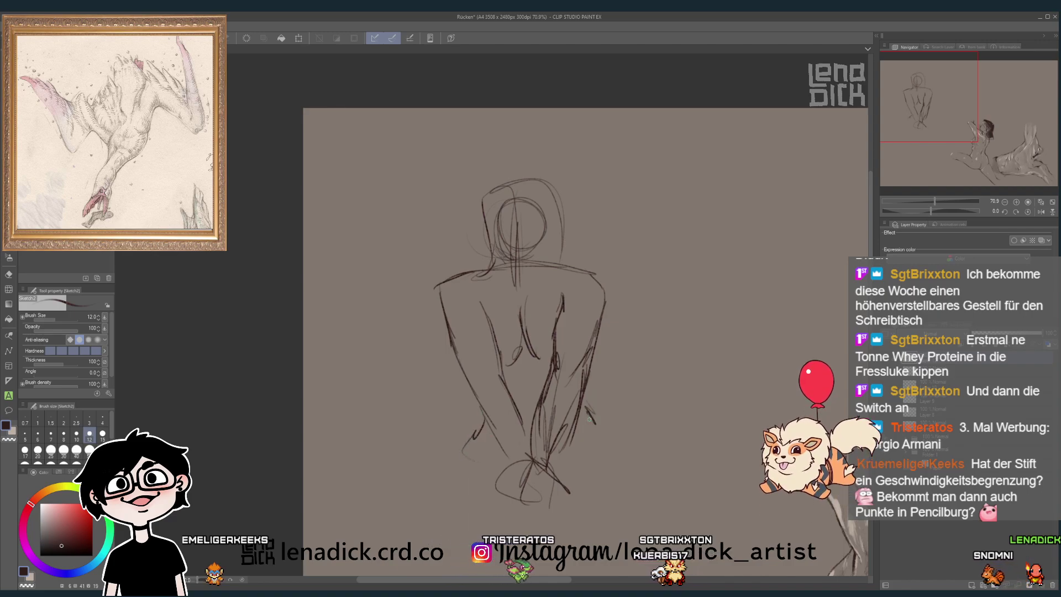
- Sketch the crossed legs under the seated figure, then clear the sketch with Delete
{"action": "left_click_drag", "start_coordinate": [679, 401], "coordinate": [552, 543]}
{"action": "left_click_drag", "start_coordinate": [672, 442], "coordinate": [608, 517]}
{"action": "left_click_drag", "start_coordinate": [374, 405], "coordinate": [530, 526]}
{"action": "left_click_drag", "start_coordinate": [403, 506], "coordinate": [468, 532]}
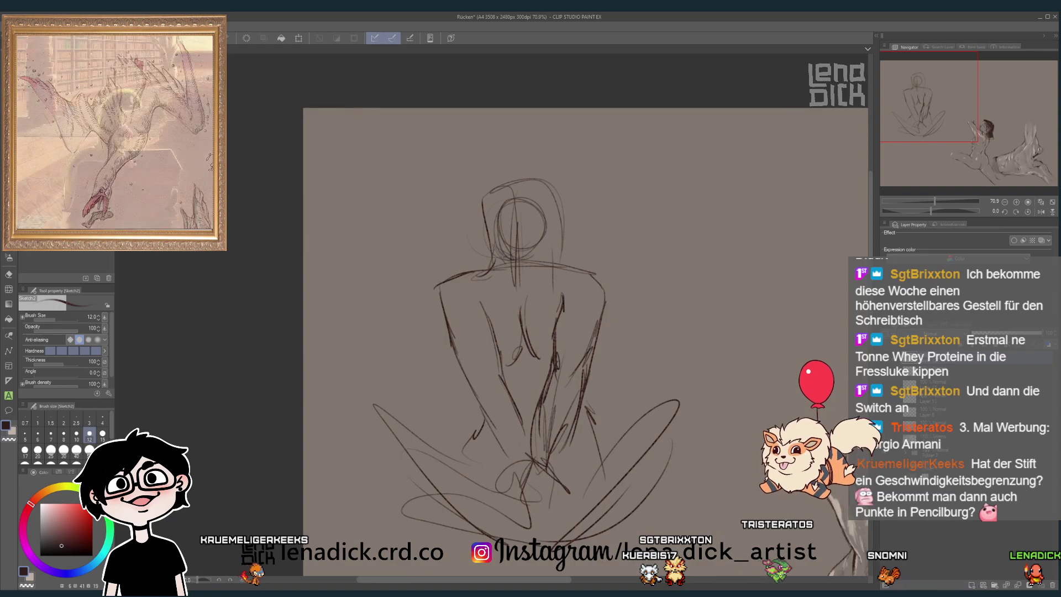
{"action": "key", "text": "Delete"}
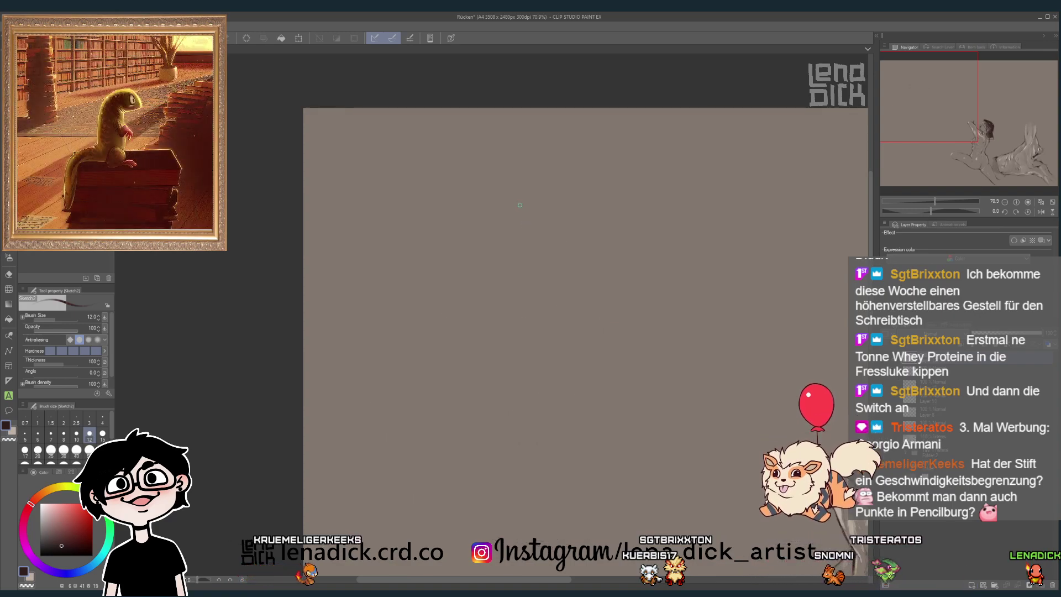
- Rough in a head oval, diagonal body lines and the figure's back, refining the head with arcs
{"action": "mouse_move", "coordinate": [519, 205]}
{"action": "left_mouse_down"}
{"action": "mouse_move", "coordinate": [520, 232]}
{"action": "mouse_move", "coordinate": [482, 198]}
{"action": "mouse_move", "coordinate": [530, 193]}
{"action": "mouse_move", "coordinate": [478, 217]}
{"action": "mouse_move", "coordinate": [520, 178]}
{"action": "mouse_move", "coordinate": [488, 234]}
{"action": "mouse_move", "coordinate": [530, 175]}
{"action": "mouse_move", "coordinate": [488, 249]}
{"action": "mouse_move", "coordinate": [479, 228]}
{"action": "mouse_move", "coordinate": [412, 279]}
{"action": "mouse_move", "coordinate": [416, 300]}
{"action": "mouse_move", "coordinate": [444, 302]}
{"action": "mouse_move", "coordinate": [399, 283]}
{"action": "mouse_move", "coordinate": [421, 279]}
{"action": "mouse_move", "coordinate": [445, 304]}
{"action": "mouse_move", "coordinate": [419, 311]}
{"action": "left_mouse_up"}
{"action": "mouse_move", "coordinate": [442, 268]}
{"action": "left_mouse_down"}
{"action": "mouse_move", "coordinate": [439, 311]}
{"action": "mouse_move", "coordinate": [459, 342]}
{"action": "left_mouse_up"}
{"action": "left_click_drag", "start_coordinate": [436, 309], "coordinate": [497, 365]}
{"action": "left_click_drag", "start_coordinate": [545, 300], "coordinate": [534, 352]}
{"action": "left_click_drag", "start_coordinate": [552, 288], "coordinate": [559, 341]}
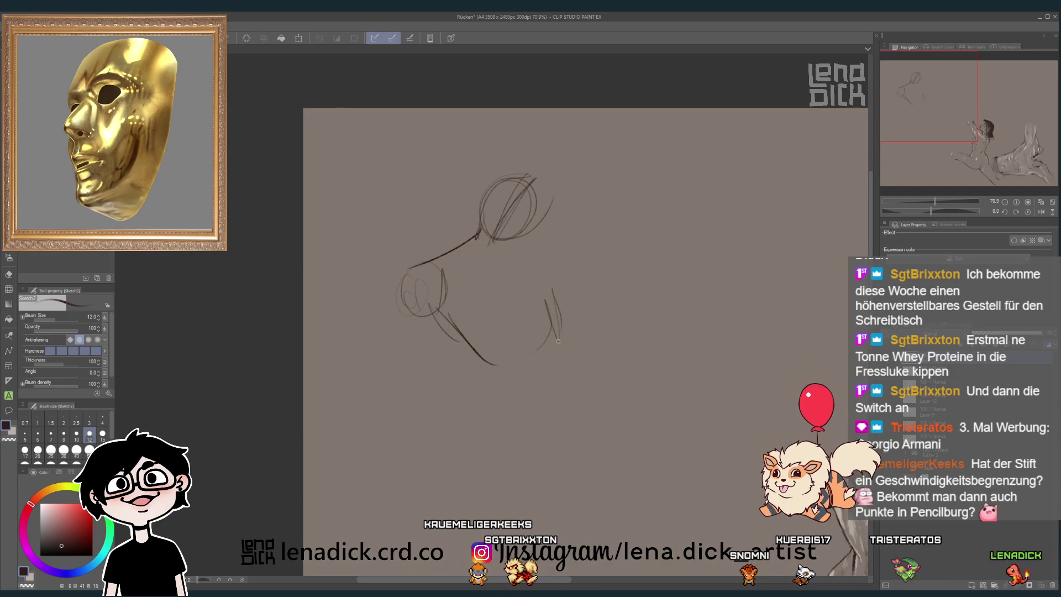
{"action": "left_click_drag", "start_coordinate": [539, 254], "coordinate": [559, 343]}
{"action": "left_click_drag", "start_coordinate": [519, 238], "coordinate": [550, 288]}
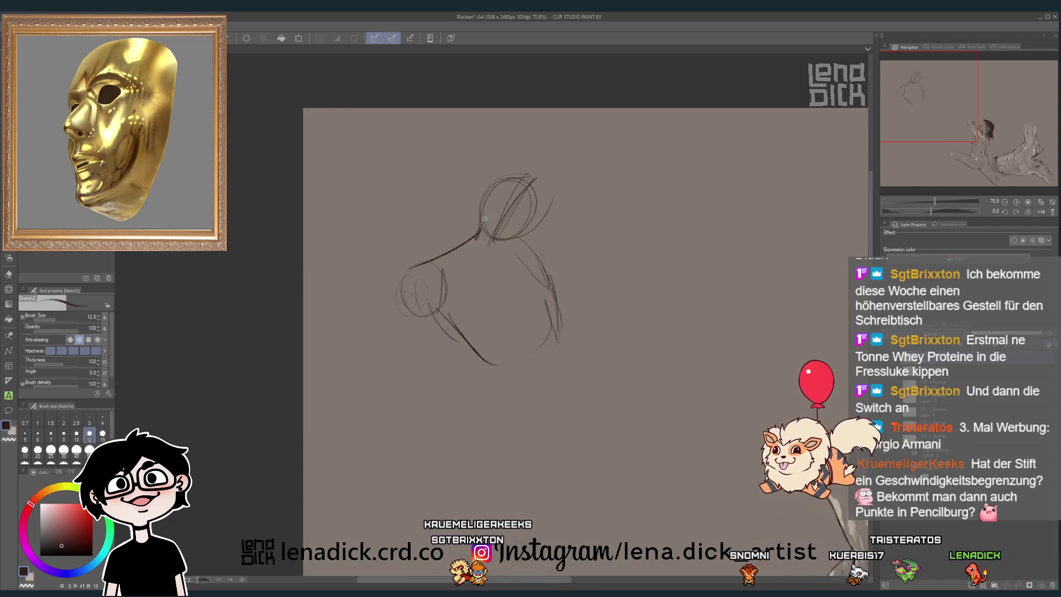
{"action": "mouse_move", "coordinate": [477, 238]}
{"action": "left_mouse_down"}
{"action": "mouse_move", "coordinate": [511, 176]}
{"action": "mouse_move", "coordinate": [467, 236]}
{"action": "mouse_move", "coordinate": [527, 176]}
{"action": "mouse_move", "coordinate": [518, 237]}
{"action": "mouse_move", "coordinate": [577, 235]}
{"action": "mouse_move", "coordinate": [524, 238]}
{"action": "left_mouse_up"}
- Shape a long leaf-like ear extending to the right of the head
{"action": "mouse_move", "coordinate": [526, 221]}
{"action": "left_mouse_down"}
{"action": "mouse_move", "coordinate": [535, 249]}
{"action": "mouse_move", "coordinate": [540, 236]}
{"action": "mouse_move", "coordinate": [675, 257]}
{"action": "left_mouse_up"}
{"action": "left_click_drag", "start_coordinate": [555, 252], "coordinate": [652, 256]}
{"action": "left_click_drag", "start_coordinate": [601, 258], "coordinate": [675, 258]}
{"action": "mouse_move", "coordinate": [553, 239]}
{"action": "left_mouse_down"}
{"action": "mouse_move", "coordinate": [675, 258]}
{"action": "mouse_move", "coordinate": [601, 260]}
{"action": "left_mouse_up"}
{"action": "mouse_move", "coordinate": [599, 263]}
{"action": "left_mouse_down"}
{"action": "mouse_move", "coordinate": [531, 253]}
{"action": "mouse_move", "coordinate": [600, 241]}
{"action": "mouse_move", "coordinate": [558, 280]}
{"action": "left_mouse_up"}
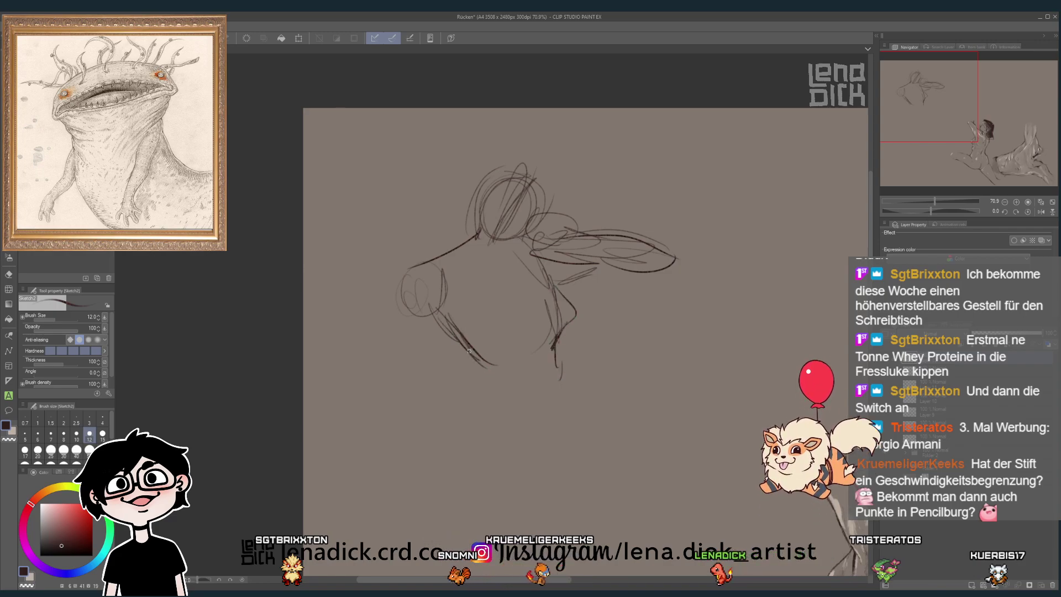
- Sketch the waist, hips, pelvis and an arm
{"action": "left_click_drag", "start_coordinate": [476, 363], "coordinate": [473, 396]}
{"action": "left_click_drag", "start_coordinate": [472, 387], "coordinate": [520, 510]}
{"action": "mouse_move", "coordinate": [551, 381]}
{"action": "left_mouse_down"}
{"action": "mouse_move", "coordinate": [571, 439]}
{"action": "mouse_move", "coordinate": [558, 371]}
{"action": "left_mouse_up"}
{"action": "left_click_drag", "start_coordinate": [401, 278], "coordinate": [441, 300]}
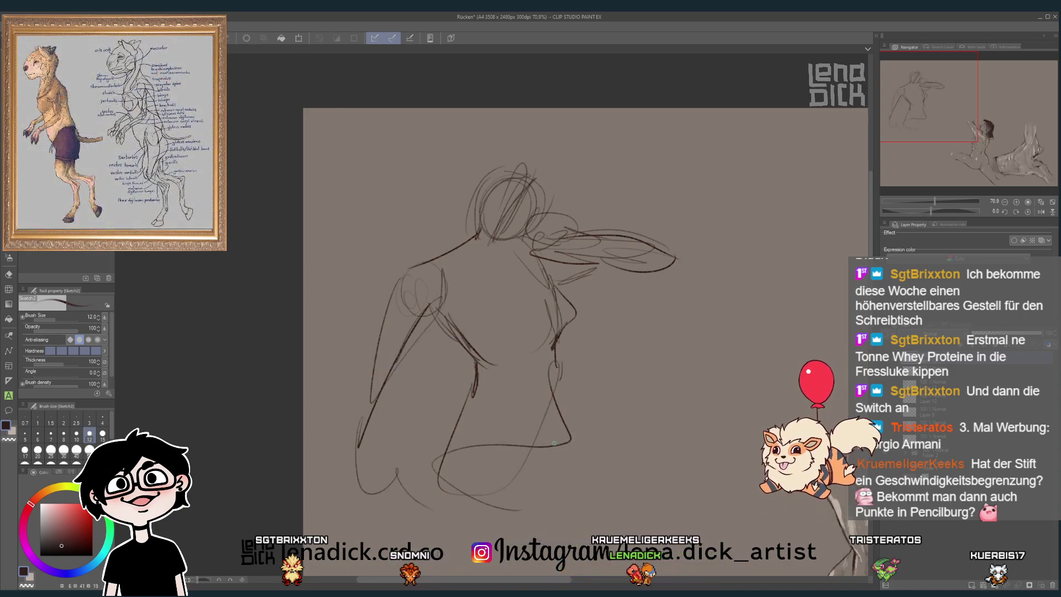
- Hide the torso sketch and rough in a new figure's head, body contour and standing leg
{"action": "left_click", "coordinate": [886, 357]}
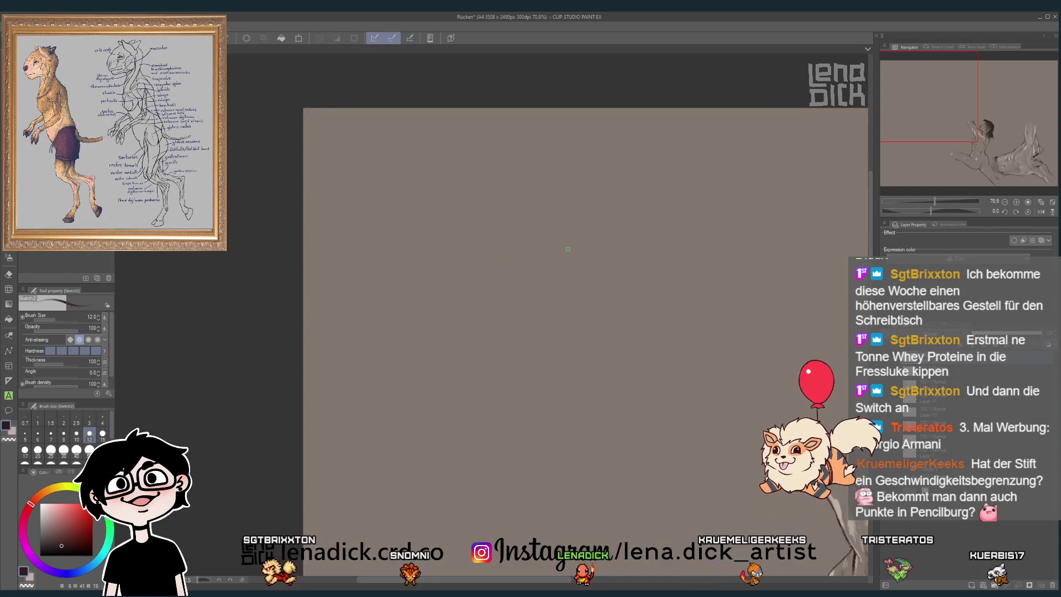
{"action": "mouse_move", "coordinate": [569, 245]}
{"action": "left_mouse_down"}
{"action": "mouse_move", "coordinate": [597, 252]}
{"action": "mouse_move", "coordinate": [579, 306]}
{"action": "mouse_move", "coordinate": [544, 296]}
{"action": "left_mouse_up"}
{"action": "mouse_move", "coordinate": [555, 289]}
{"action": "left_mouse_down"}
{"action": "mouse_move", "coordinate": [553, 369]}
{"action": "mouse_move", "coordinate": [534, 324]}
{"action": "left_mouse_up"}
{"action": "left_click_drag", "start_coordinate": [542, 299], "coordinate": [518, 403]}
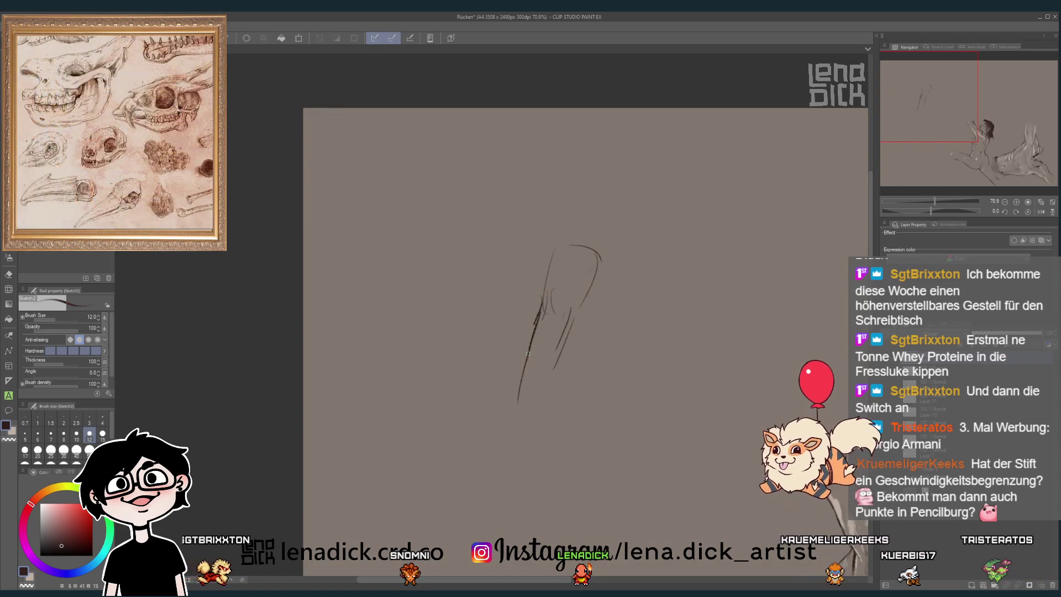
{"action": "left_click_drag", "start_coordinate": [526, 363], "coordinate": [561, 354]}
{"action": "left_click_drag", "start_coordinate": [558, 358], "coordinate": [536, 385]}
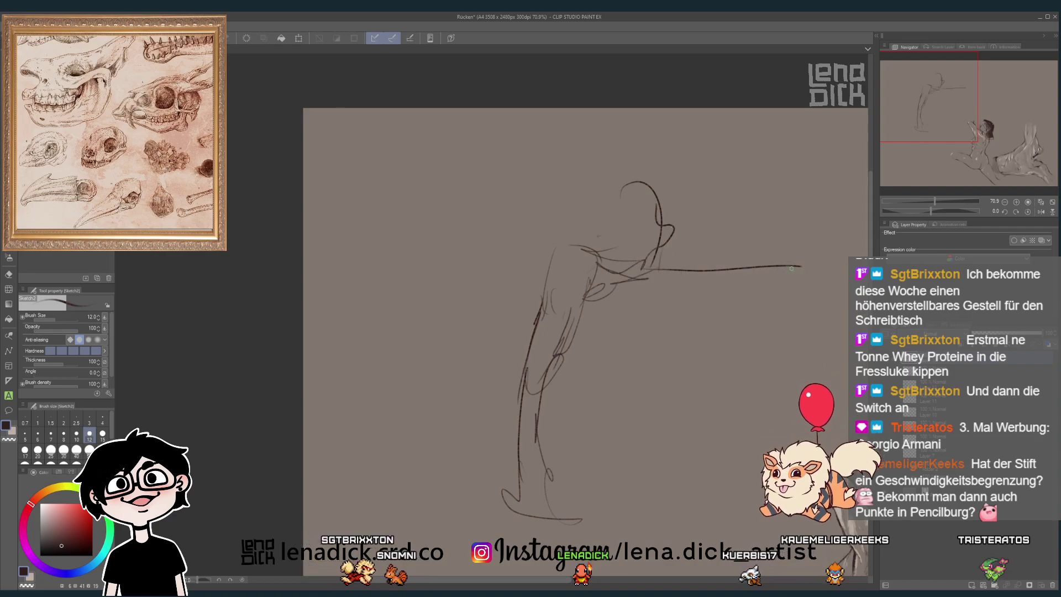
- Add the high outstretched leg, left-reaching arm and limb contours, then hide the leaning pose
{"action": "left_click_drag", "start_coordinate": [778, 297], "coordinate": [688, 317]}
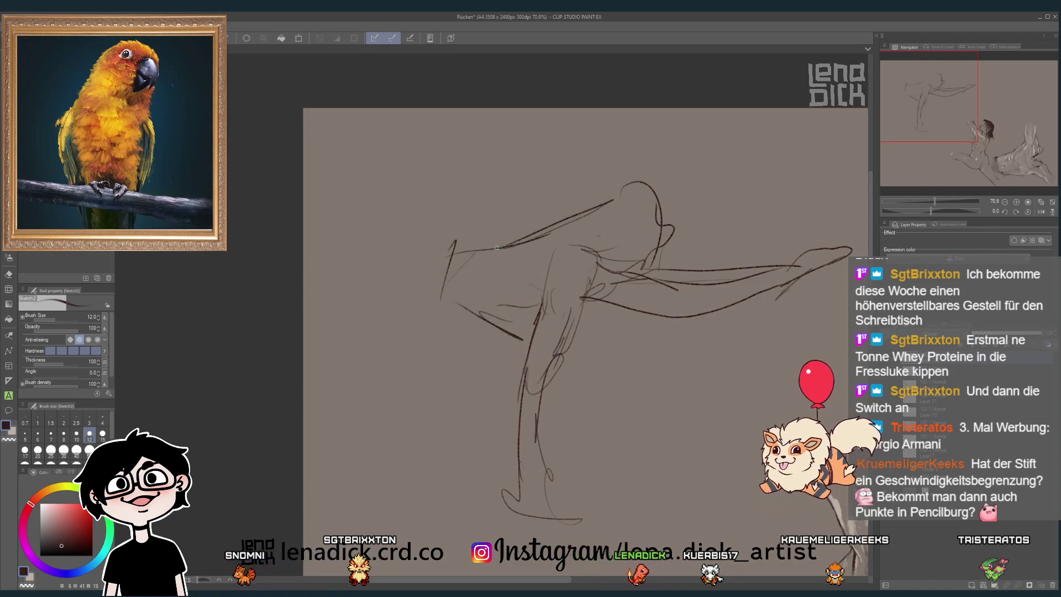
{"action": "left_click_drag", "start_coordinate": [449, 250], "coordinate": [360, 236]}
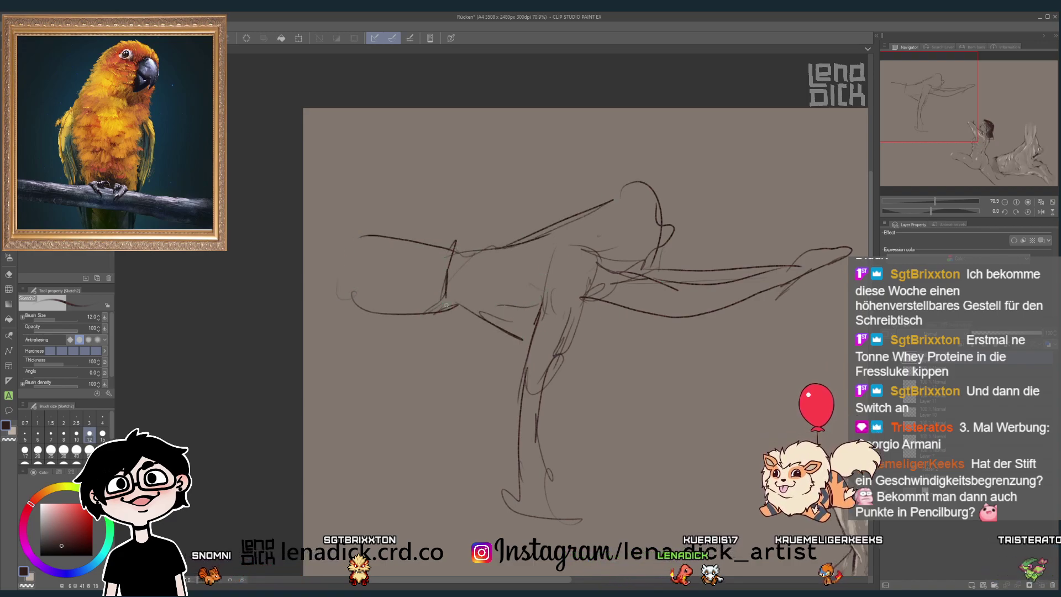
{"action": "left_click_drag", "start_coordinate": [452, 304], "coordinate": [334, 406]}
{"action": "left_click_drag", "start_coordinate": [362, 238], "coordinate": [320, 320]}
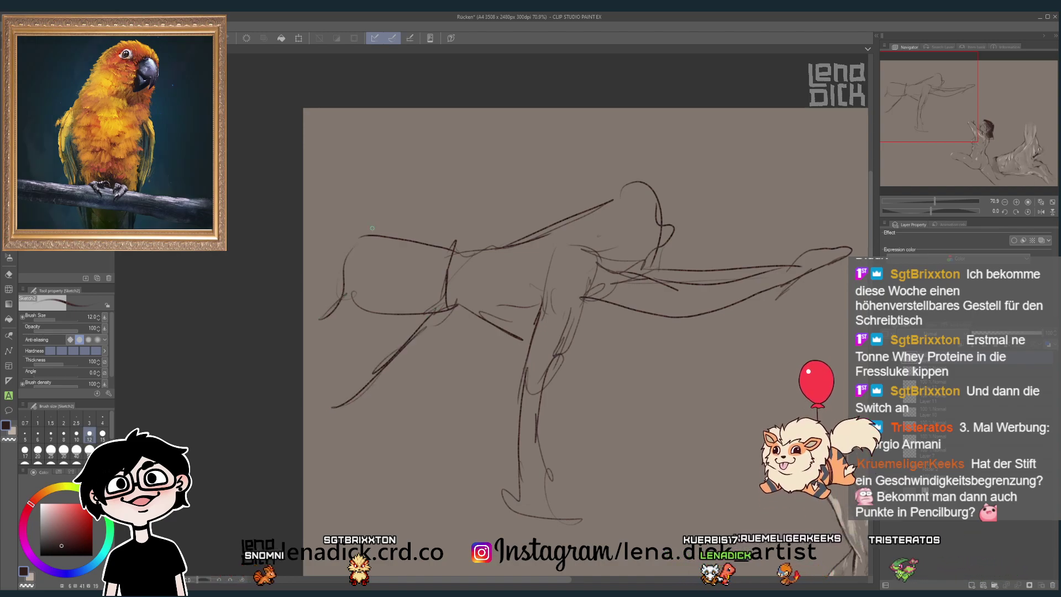
{"action": "left_click_drag", "start_coordinate": [418, 348], "coordinate": [516, 395]}
{"action": "left_click_drag", "start_coordinate": [508, 335], "coordinate": [517, 379]}
{"action": "mouse_move", "coordinate": [509, 358]}
{"action": "left_mouse_down"}
{"action": "mouse_move", "coordinate": [513, 391]}
{"action": "mouse_move", "coordinate": [385, 412]}
{"action": "left_mouse_up"}
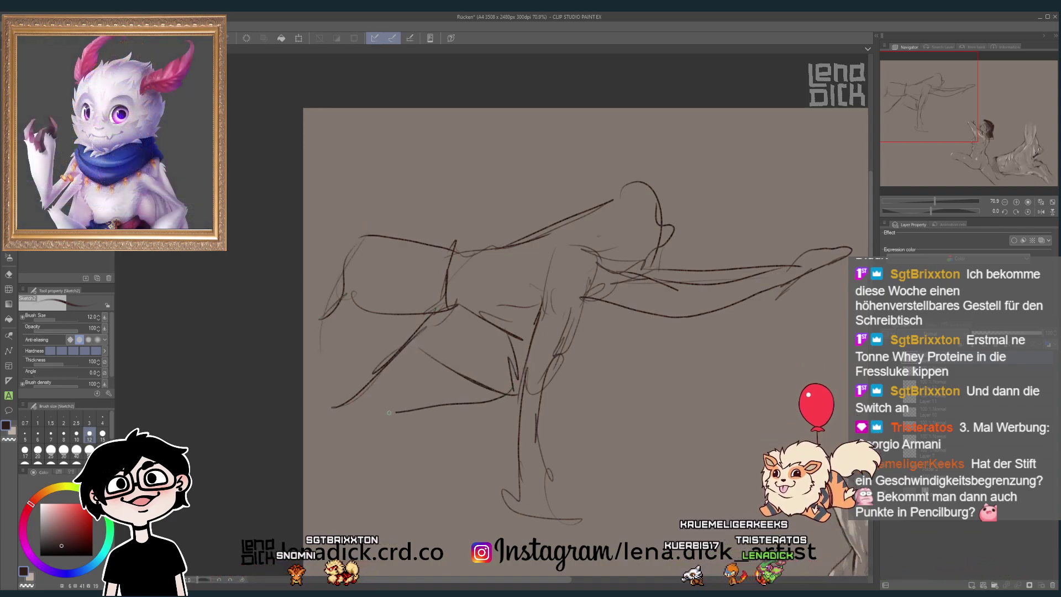
{"action": "mouse_move", "coordinate": [463, 369]}
{"action": "left_mouse_down"}
{"action": "mouse_move", "coordinate": [383, 379]}
{"action": "mouse_move", "coordinate": [434, 412]}
{"action": "left_mouse_up"}
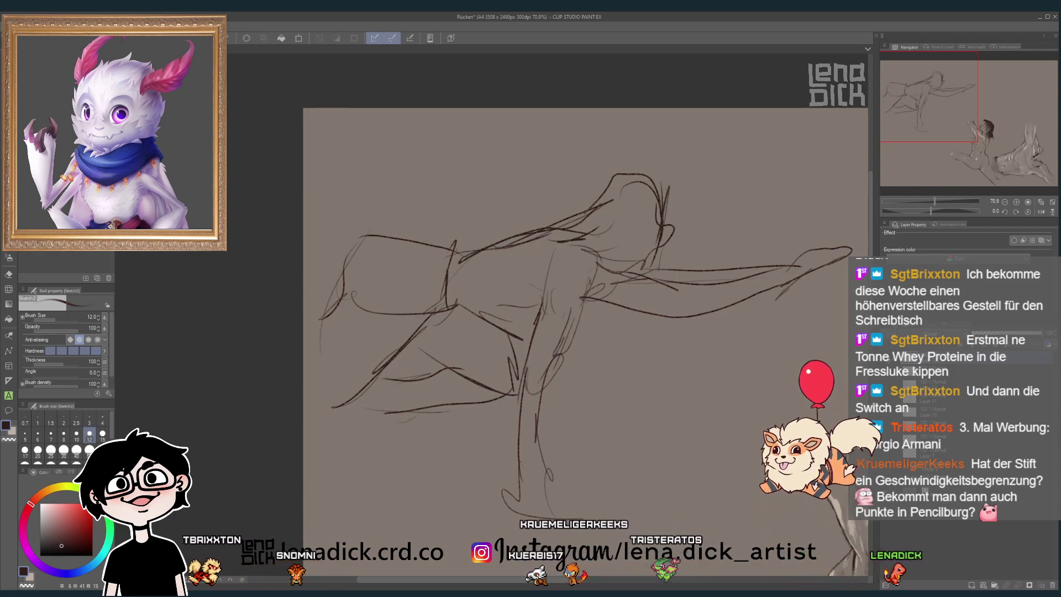
{"action": "left_click", "coordinate": [886, 358]}
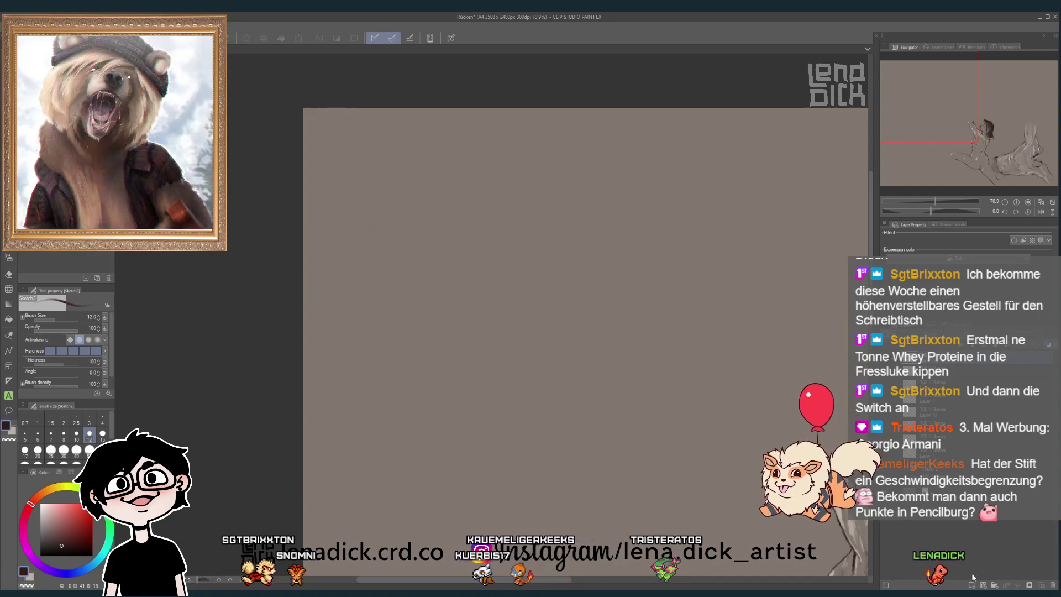
- On a new raster layer, draw the small head oval, left stick leg and back line
{"action": "left_click", "coordinate": [971, 586]}
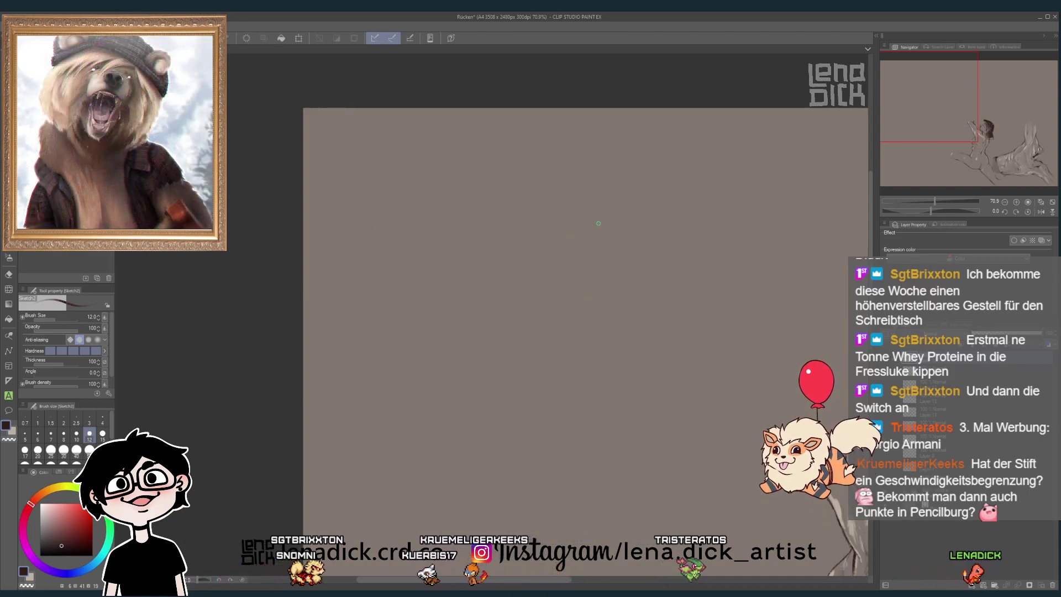
{"action": "left_click_drag", "start_coordinate": [605, 200], "coordinate": [618, 213]}
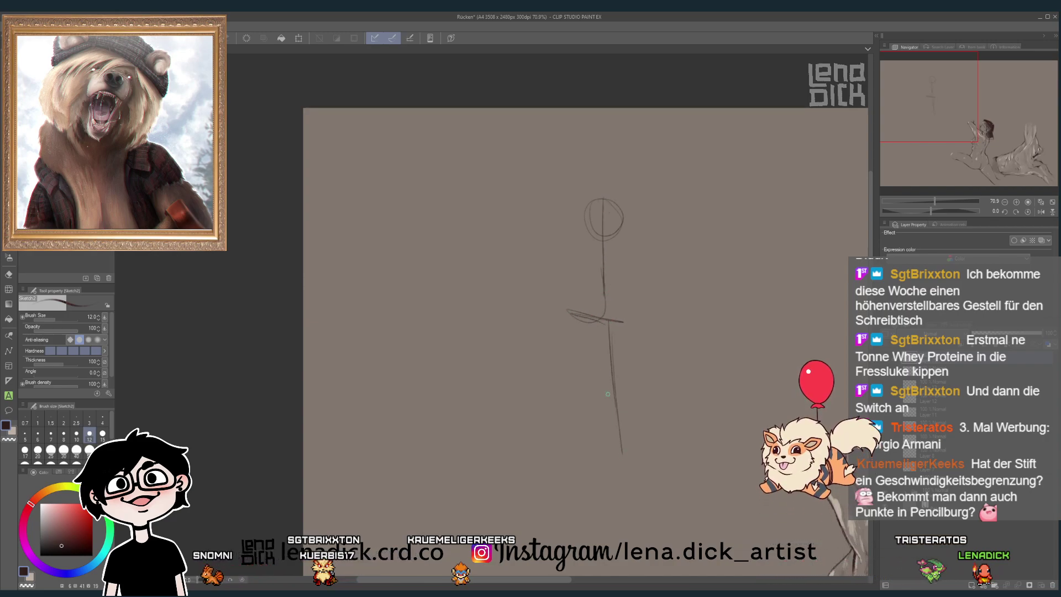
{"action": "mouse_move", "coordinate": [578, 319]}
{"action": "left_mouse_down"}
{"action": "mouse_move", "coordinate": [552, 383]}
{"action": "mouse_move", "coordinate": [548, 433]}
{"action": "left_mouse_up"}
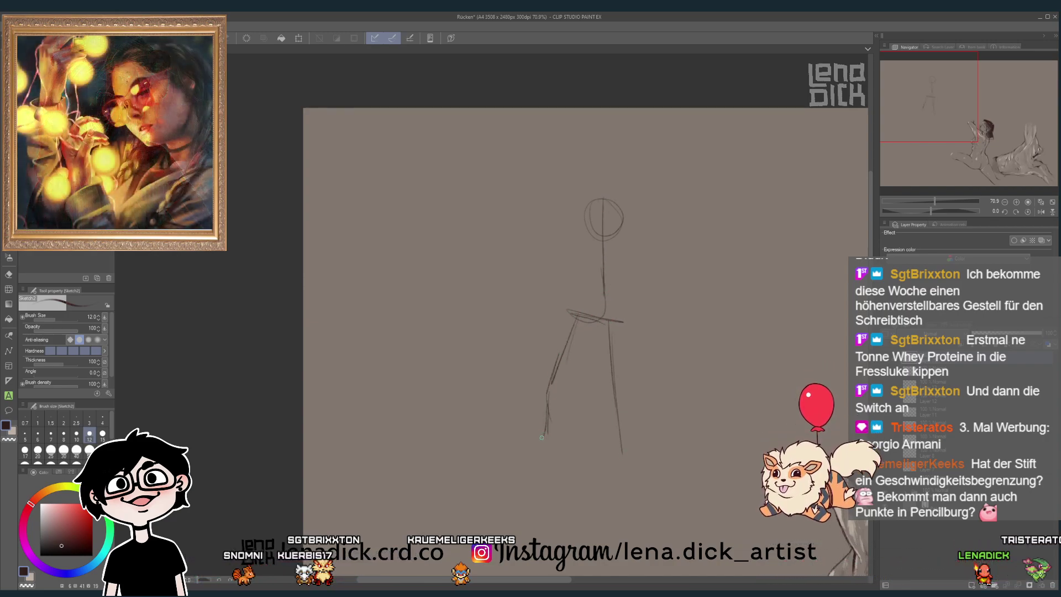
{"action": "left_click_drag", "start_coordinate": [547, 393], "coordinate": [553, 450]}
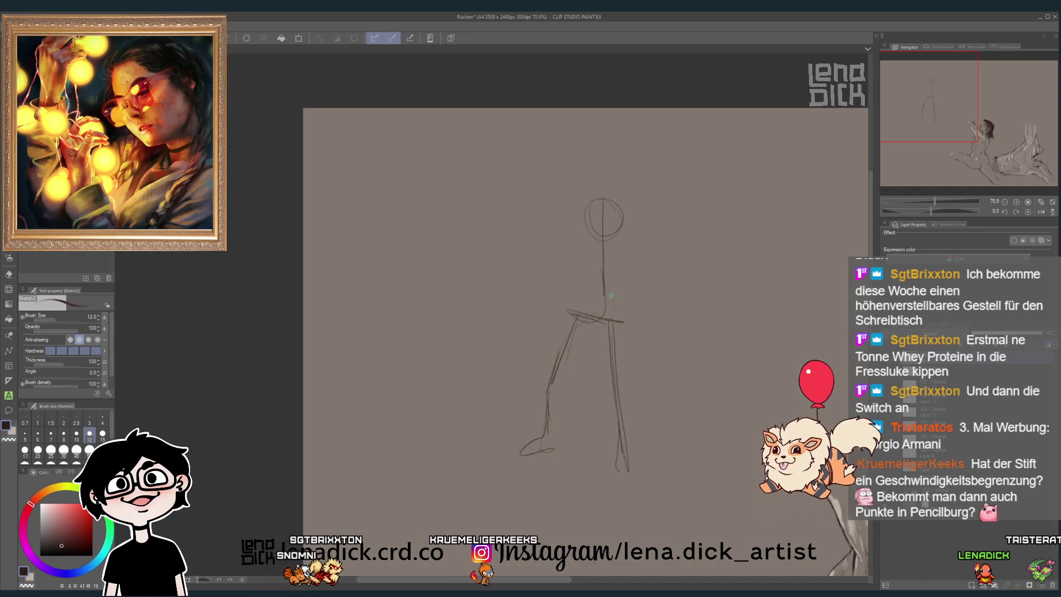
{"action": "left_click_drag", "start_coordinate": [617, 283], "coordinate": [619, 246]}
- Sketch the right arm hanging down and the left arm raised high with its hand
{"action": "left_click_drag", "start_coordinate": [649, 281], "coordinate": [660, 332]}
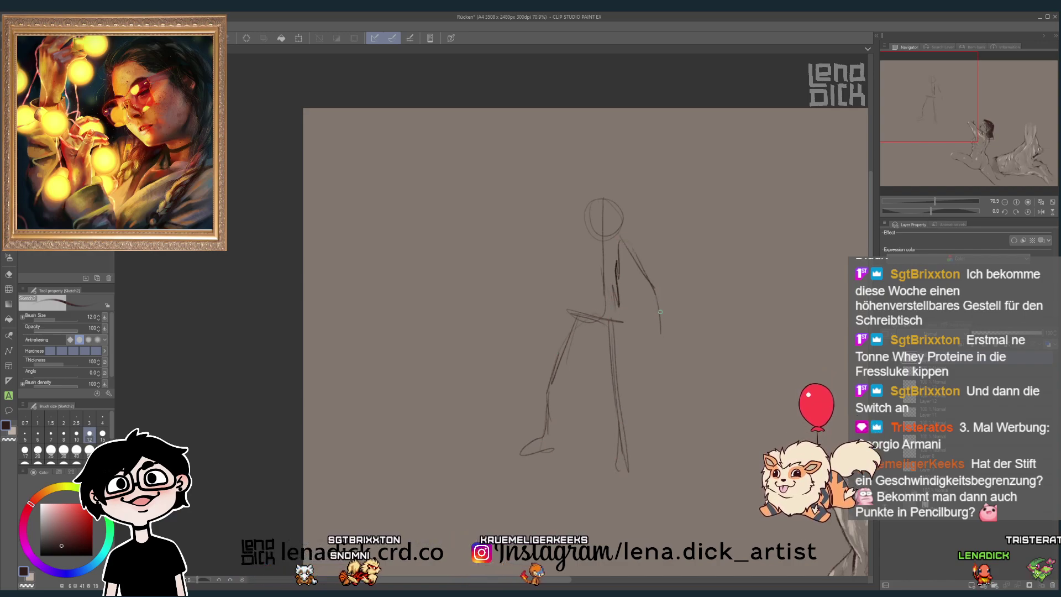
{"action": "left_click_drag", "start_coordinate": [576, 235], "coordinate": [524, 249]}
{"action": "mouse_move", "coordinate": [525, 245]}
{"action": "left_mouse_down"}
{"action": "mouse_move", "coordinate": [512, 244]}
{"action": "mouse_move", "coordinate": [531, 194]}
{"action": "mouse_move", "coordinate": [519, 177]}
{"action": "mouse_move", "coordinate": [533, 176]}
{"action": "left_mouse_up"}
{"action": "mouse_move", "coordinate": [530, 172]}
{"action": "left_mouse_down"}
{"action": "mouse_move", "coordinate": [538, 203]}
{"action": "mouse_move", "coordinate": [519, 243]}
{"action": "mouse_move", "coordinate": [575, 236]}
{"action": "mouse_move", "coordinate": [590, 263]}
{"action": "mouse_move", "coordinate": [572, 291]}
{"action": "mouse_move", "coordinate": [586, 337]}
{"action": "left_mouse_up"}
- Add the pelvis, right torso contour and the shoulder, jaw and neck strokes
{"action": "left_click_drag", "start_coordinate": [570, 300], "coordinate": [594, 332]}
{"action": "mouse_move", "coordinate": [601, 332]}
{"action": "left_mouse_down"}
{"action": "mouse_move", "coordinate": [629, 311]}
{"action": "mouse_move", "coordinate": [625, 322]}
{"action": "left_mouse_up"}
{"action": "mouse_move", "coordinate": [627, 271]}
{"action": "left_mouse_down"}
{"action": "mouse_move", "coordinate": [624, 301]}
{"action": "mouse_move", "coordinate": [625, 288]}
{"action": "left_mouse_up"}
{"action": "mouse_move", "coordinate": [635, 251]}
{"action": "left_mouse_down"}
{"action": "mouse_move", "coordinate": [628, 282]}
{"action": "mouse_move", "coordinate": [635, 255]}
{"action": "left_mouse_up"}
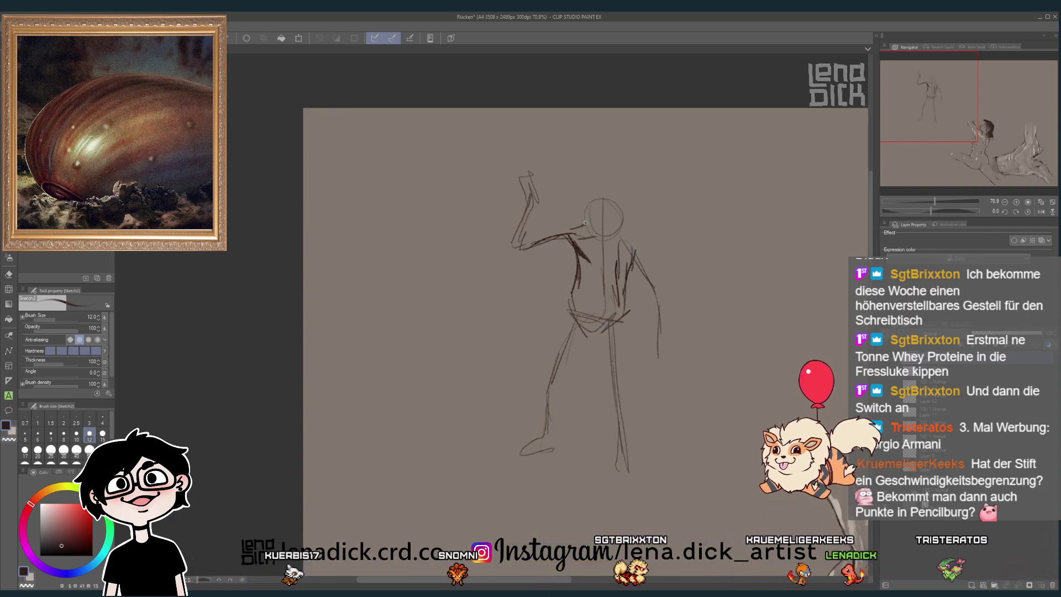
{"action": "mouse_move", "coordinate": [587, 222]}
{"action": "left_mouse_down"}
{"action": "mouse_move", "coordinate": [606, 223]}
{"action": "mouse_move", "coordinate": [571, 229]}
{"action": "left_mouse_up"}
{"action": "mouse_move", "coordinate": [590, 198]}
{"action": "left_mouse_down"}
{"action": "mouse_move", "coordinate": [587, 221]}
{"action": "mouse_move", "coordinate": [601, 223]}
{"action": "left_mouse_up"}
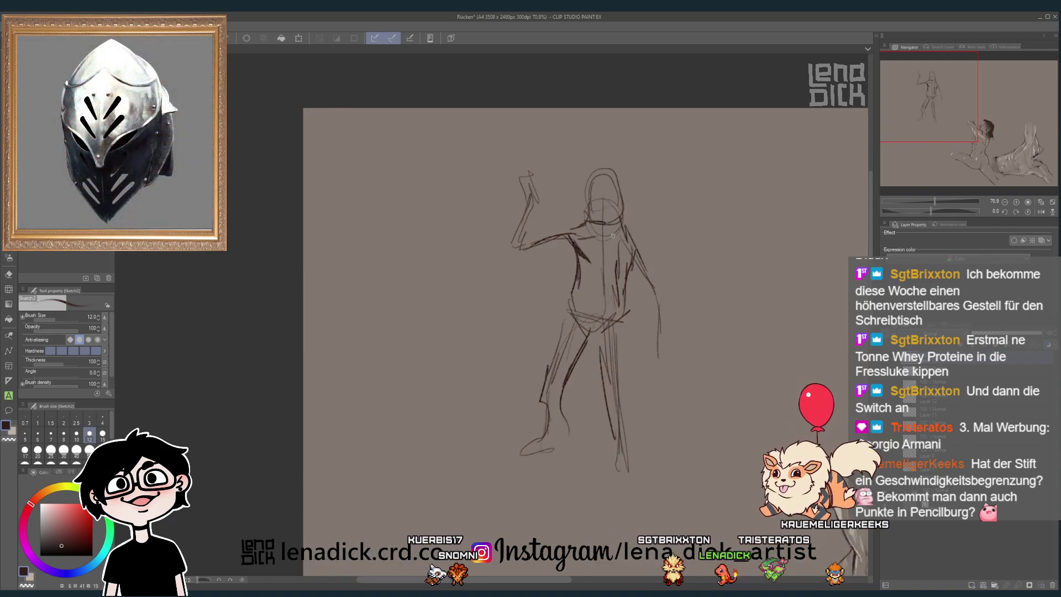
- Hide the raised-arm figure and draw a shoulder, elbow and forearm below the head
{"action": "left_click", "coordinate": [886, 362]}
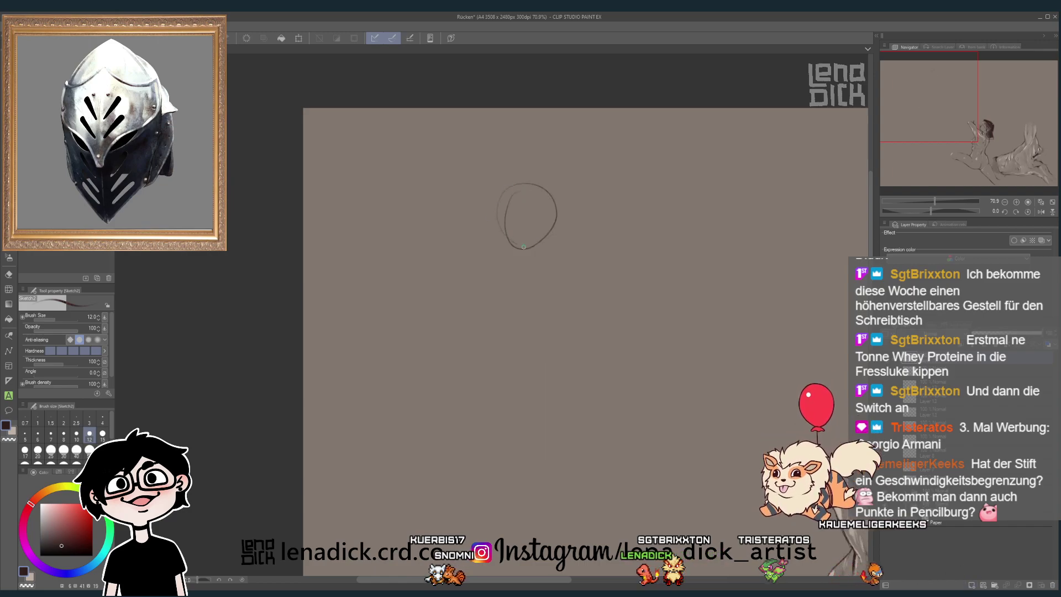
{"action": "mouse_move", "coordinate": [507, 262]}
{"action": "left_mouse_down"}
{"action": "mouse_move", "coordinate": [502, 247]}
{"action": "mouse_move", "coordinate": [473, 306]}
{"action": "mouse_move", "coordinate": [507, 266]}
{"action": "left_mouse_up"}
{"action": "left_click_drag", "start_coordinate": [514, 261], "coordinate": [491, 349]}
{"action": "mouse_move", "coordinate": [478, 277]}
{"action": "left_mouse_down"}
{"action": "mouse_move", "coordinate": [468, 352]}
{"action": "mouse_move", "coordinate": [489, 349]}
{"action": "mouse_move", "coordinate": [471, 386]}
{"action": "left_mouse_up"}
{"action": "left_click_drag", "start_coordinate": [490, 349], "coordinate": [503, 452]}
{"action": "left_click_drag", "start_coordinate": [471, 369], "coordinate": [507, 470]}
{"action": "left_click_drag", "start_coordinate": [492, 349], "coordinate": [495, 392]}
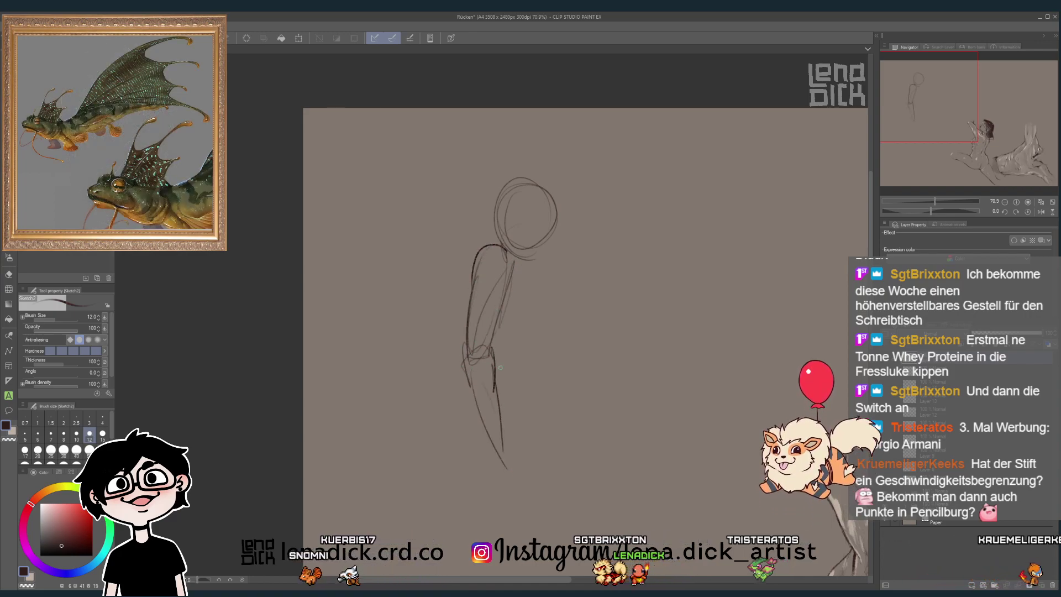
{"action": "mouse_move", "coordinate": [498, 325]}
{"action": "left_mouse_down"}
{"action": "mouse_move", "coordinate": [539, 330]}
{"action": "mouse_move", "coordinate": [544, 304]}
{"action": "left_mouse_up"}
- Sketch the chest curves below the head and a line at the right hip
{"action": "left_click_drag", "start_coordinate": [522, 349], "coordinate": [589, 340]}
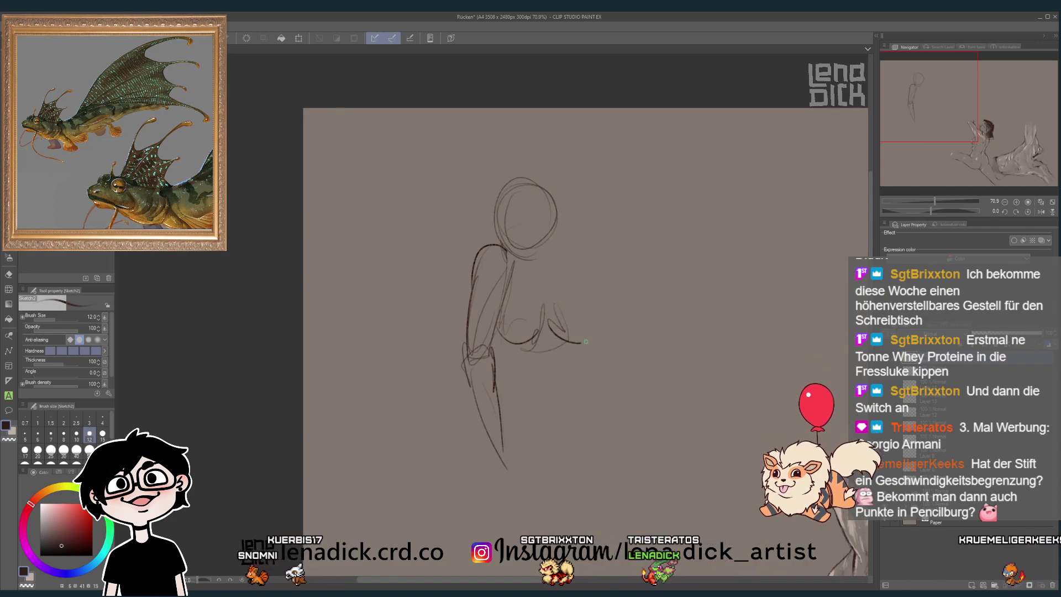
{"action": "left_click_drag", "start_coordinate": [554, 304], "coordinate": [565, 331]}
{"action": "left_click_drag", "start_coordinate": [577, 288], "coordinate": [595, 323]}
{"action": "mouse_move", "coordinate": [554, 252]}
{"action": "left_mouse_down"}
{"action": "mouse_move", "coordinate": [577, 301]}
{"action": "mouse_move", "coordinate": [569, 232]}
{"action": "mouse_move", "coordinate": [591, 271]}
{"action": "mouse_move", "coordinate": [587, 301]}
{"action": "mouse_move", "coordinate": [605, 353]}
{"action": "mouse_move", "coordinate": [592, 423]}
{"action": "left_mouse_up"}
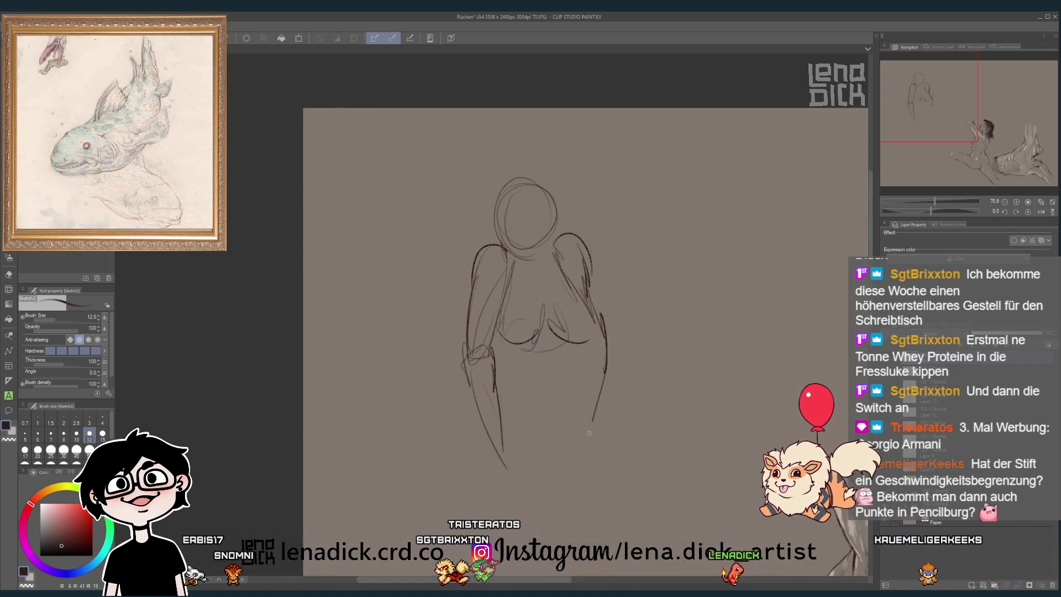
{"action": "left_click_drag", "start_coordinate": [580, 345], "coordinate": [576, 365]}
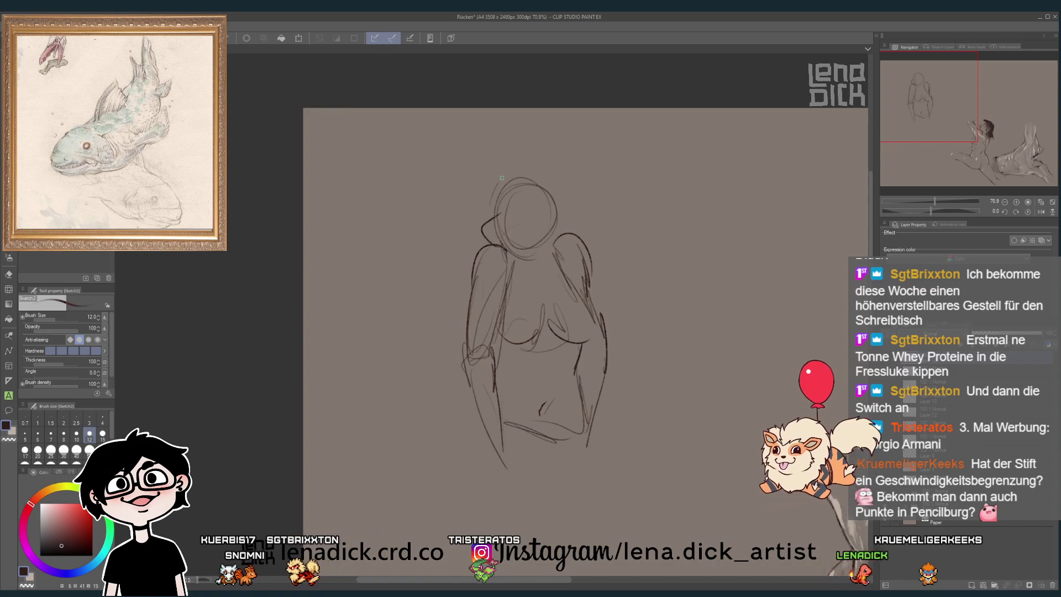
- Outline and darkly hatch the hair, and add the lower-left hand
{"action": "mouse_move", "coordinate": [526, 164]}
{"action": "left_mouse_down"}
{"action": "mouse_move", "coordinate": [589, 235]}
{"action": "mouse_move", "coordinate": [554, 304]}
{"action": "mouse_move", "coordinate": [581, 227]}
{"action": "mouse_move", "coordinate": [557, 296]}
{"action": "left_mouse_up"}
{"action": "left_click_drag", "start_coordinate": [476, 399], "coordinate": [455, 447]}
{"action": "mouse_move", "coordinate": [457, 450]}
{"action": "left_mouse_down"}
{"action": "mouse_move", "coordinate": [580, 480]}
{"action": "mouse_move", "coordinate": [596, 430]}
{"action": "mouse_move", "coordinate": [600, 464]}
{"action": "left_mouse_up"}
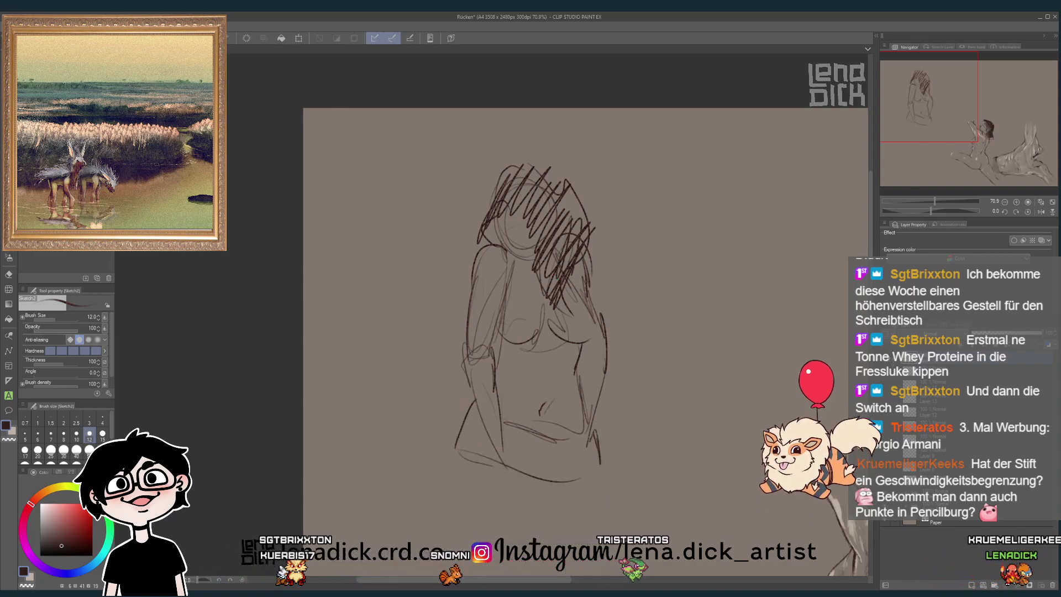
- Hide the previous sketch and, on a new layer, draw an oval head, neck, shoulders and torso side
{"action": "left_click", "coordinate": [885, 357]}
{"action": "left_click", "coordinate": [971, 586]}
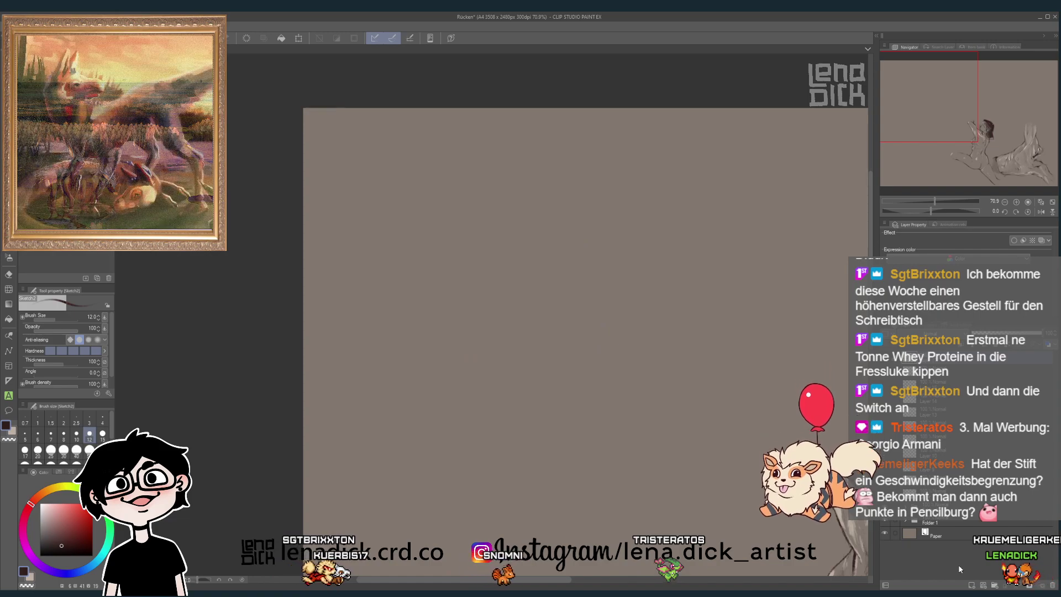
{"action": "mouse_move", "coordinate": [525, 174]}
{"action": "left_mouse_down"}
{"action": "mouse_move", "coordinate": [494, 199]}
{"action": "mouse_move", "coordinate": [539, 183]}
{"action": "mouse_move", "coordinate": [497, 227]}
{"action": "mouse_move", "coordinate": [536, 238]}
{"action": "left_mouse_up"}
{"action": "mouse_move", "coordinate": [493, 191]}
{"action": "left_mouse_down"}
{"action": "mouse_move", "coordinate": [529, 182]}
{"action": "mouse_move", "coordinate": [512, 230]}
{"action": "mouse_move", "coordinate": [481, 265]}
{"action": "mouse_move", "coordinate": [487, 312]}
{"action": "left_mouse_up"}
{"action": "left_click_drag", "start_coordinate": [552, 241], "coordinate": [510, 409]}
- Sketch the hips and long legs to the feet, the right arm line and chest strokes
{"action": "mouse_move", "coordinate": [492, 334]}
{"action": "left_mouse_down"}
{"action": "mouse_move", "coordinate": [559, 394]}
{"action": "mouse_move", "coordinate": [554, 474]}
{"action": "left_mouse_up"}
{"action": "left_click_drag", "start_coordinate": [558, 391], "coordinate": [574, 541]}
{"action": "left_click_drag", "start_coordinate": [497, 381], "coordinate": [484, 453]}
{"action": "left_click_drag", "start_coordinate": [487, 428], "coordinate": [526, 522]}
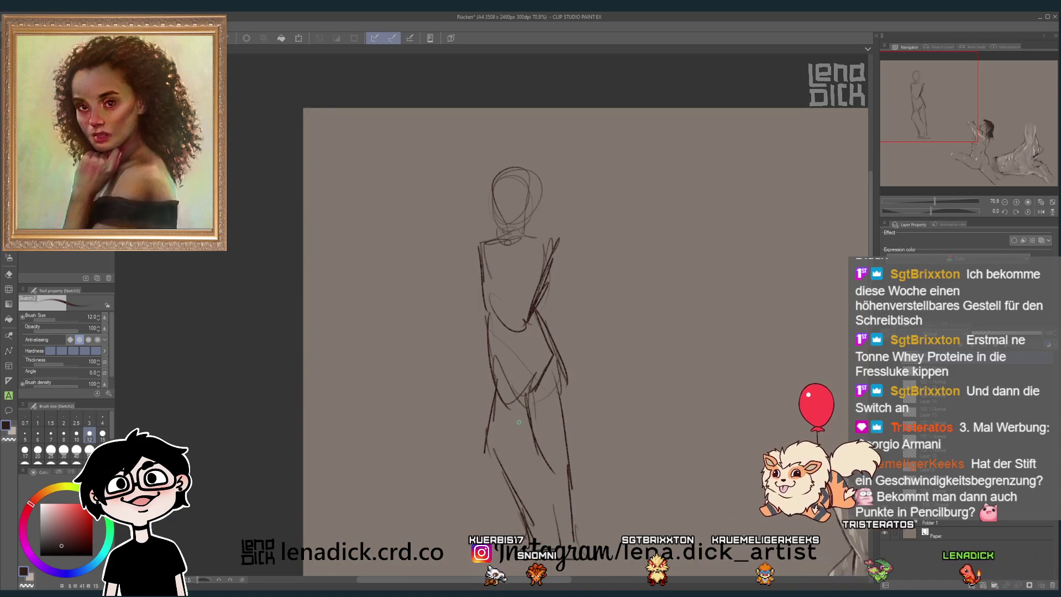
{"action": "left_click_drag", "start_coordinate": [560, 241], "coordinate": [568, 278]}
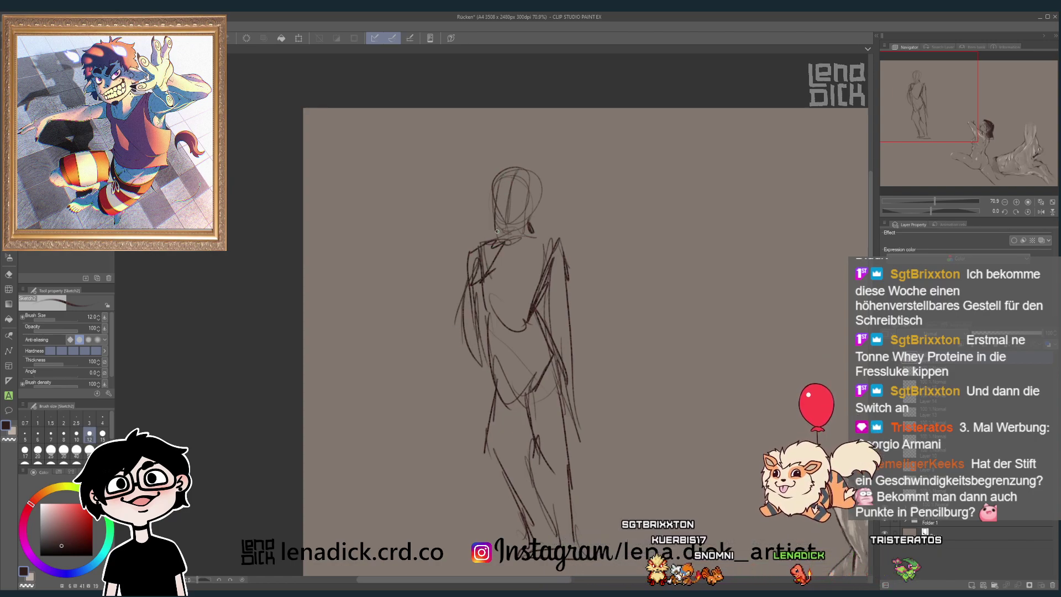
{"action": "left_click_drag", "start_coordinate": [474, 301], "coordinate": [524, 304]}
{"action": "left_click_drag", "start_coordinate": [535, 283], "coordinate": [532, 296]}
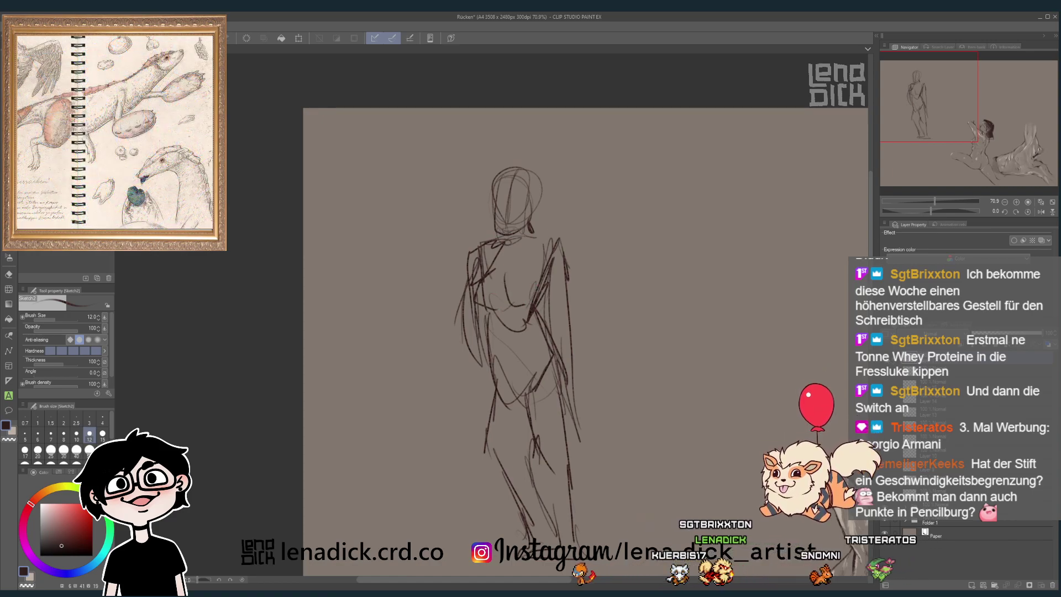
- Hide the standing figure and, on a new layer, sketch the head, neck and shoulders
{"action": "left_click", "coordinate": [885, 358]}
{"action": "left_click", "coordinate": [972, 585]}
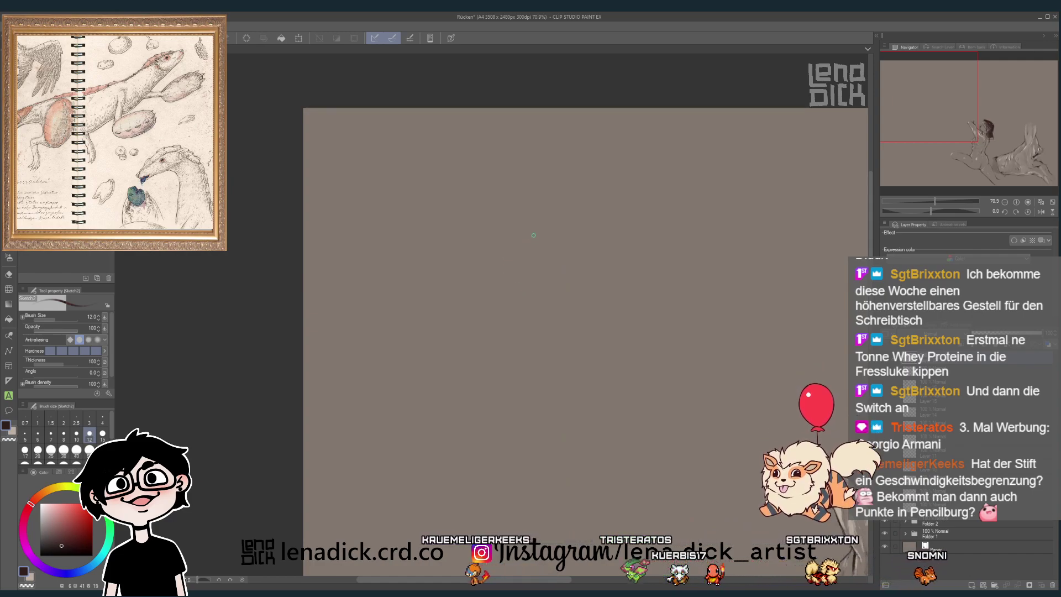
{"action": "mouse_move", "coordinate": [533, 236]}
{"action": "left_mouse_down"}
{"action": "mouse_move", "coordinate": [552, 226]}
{"action": "mouse_move", "coordinate": [509, 265]}
{"action": "mouse_move", "coordinate": [558, 243]}
{"action": "mouse_move", "coordinate": [515, 300]}
{"action": "left_mouse_up"}
{"action": "left_click_drag", "start_coordinate": [515, 300], "coordinate": [538, 301]}
{"action": "left_click_drag", "start_coordinate": [556, 264], "coordinate": [553, 293]}
{"action": "left_click_drag", "start_coordinate": [553, 293], "coordinate": [551, 274]}
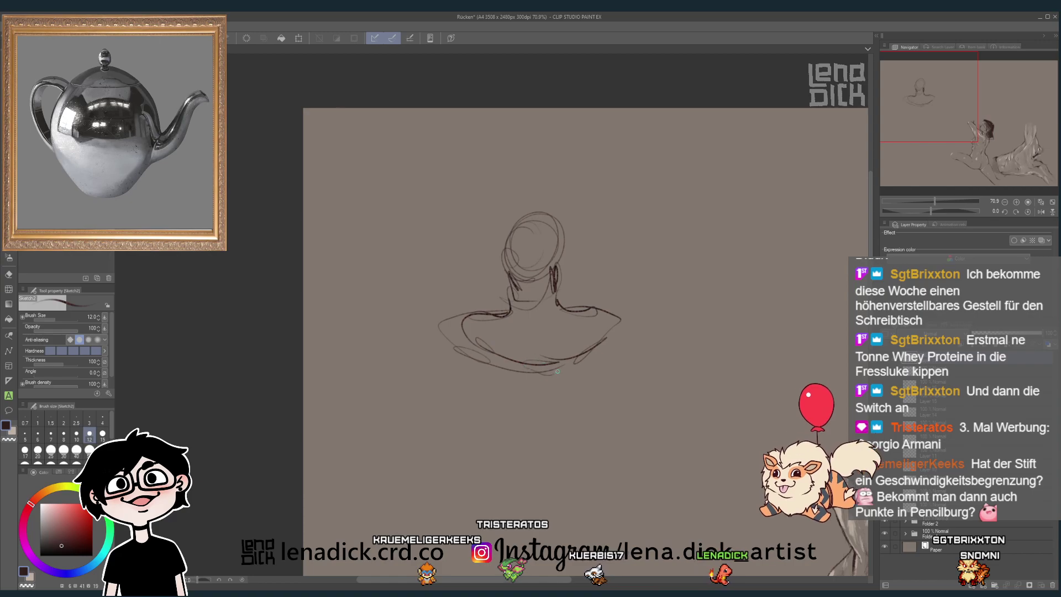
- Extend the back curve, add torso sides down to the hip, and draw the crossed right thigh and knee
{"action": "left_click_drag", "start_coordinate": [495, 404], "coordinate": [522, 406]}
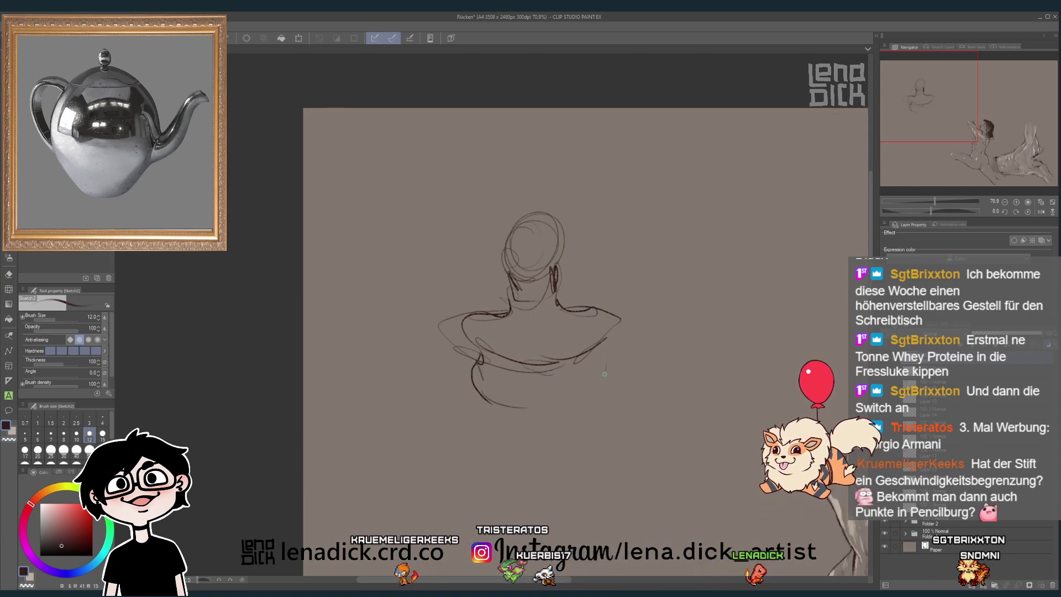
{"action": "left_click_drag", "start_coordinate": [592, 354], "coordinate": [596, 382]}
{"action": "left_click_drag", "start_coordinate": [607, 359], "coordinate": [601, 382]}
{"action": "left_click_drag", "start_coordinate": [477, 386], "coordinate": [485, 418]}
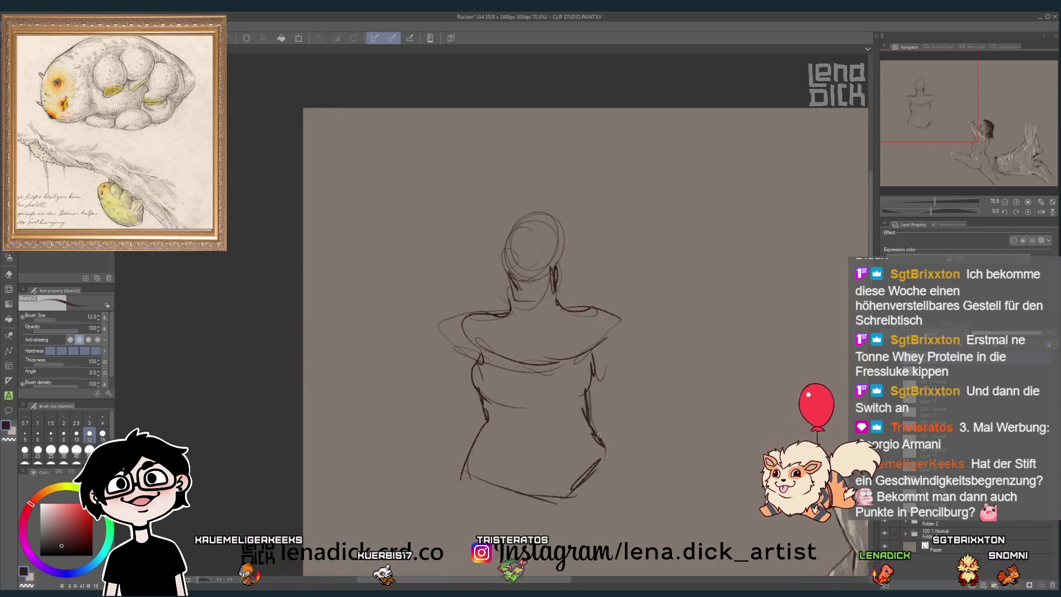
{"action": "left_click_drag", "start_coordinate": [654, 433], "coordinate": [634, 513]}
{"action": "left_click_drag", "start_coordinate": [666, 478], "coordinate": [615, 530]}
{"action": "left_click_drag", "start_coordinate": [613, 471], "coordinate": [569, 528]}
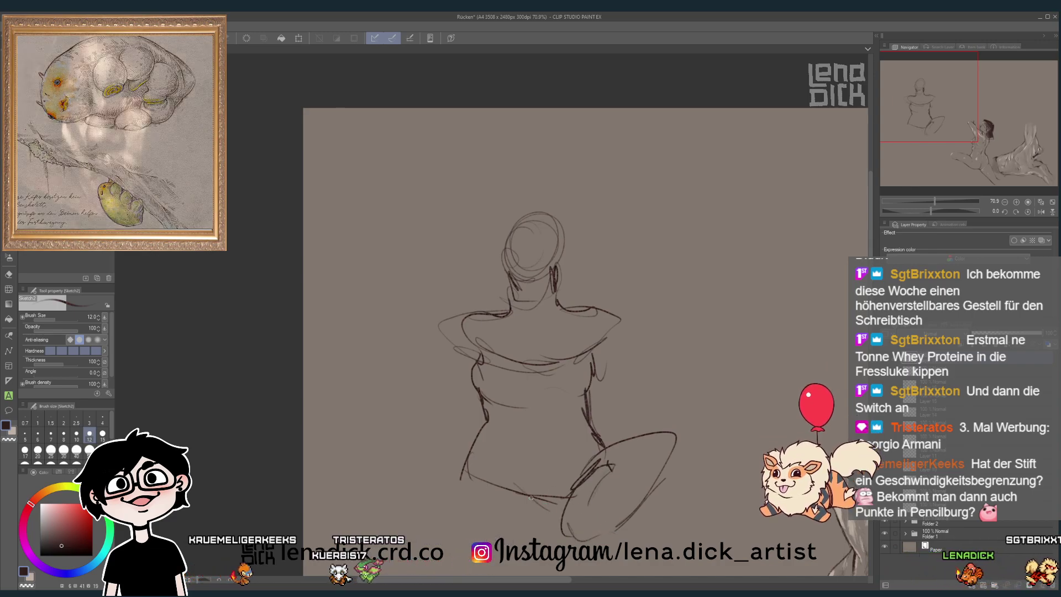
- Draw the left hip, thigh and lower leg, then hide the seated figure and add a new layer
{"action": "mouse_move", "coordinate": [483, 457]}
{"action": "left_mouse_down"}
{"action": "mouse_move", "coordinate": [534, 490]}
{"action": "mouse_move", "coordinate": [531, 532]}
{"action": "left_mouse_up"}
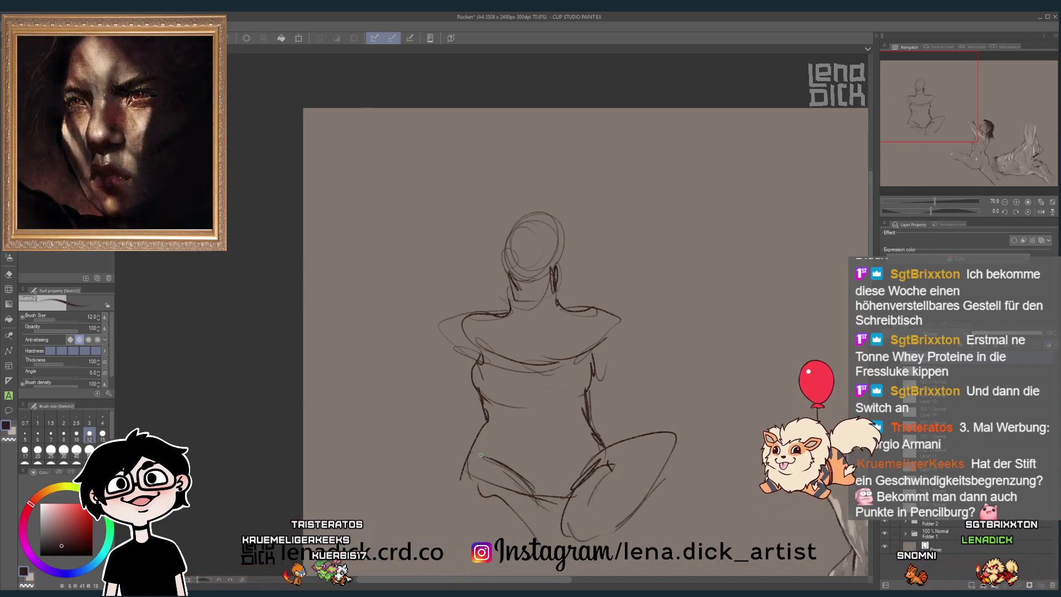
{"action": "left_click_drag", "start_coordinate": [481, 455], "coordinate": [424, 466]}
{"action": "left_click_drag", "start_coordinate": [419, 506], "coordinate": [512, 540]}
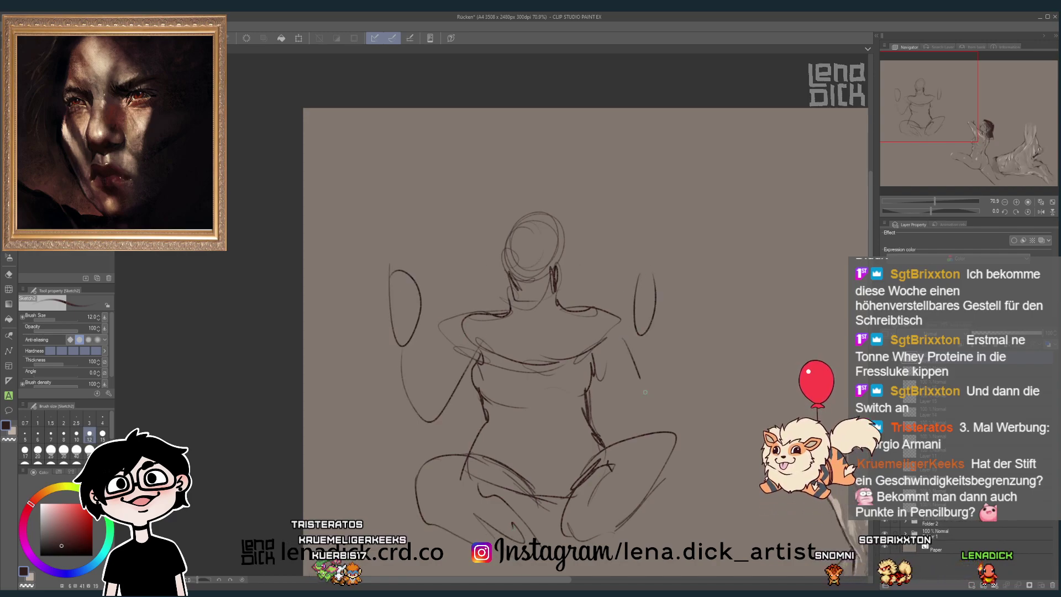
{"action": "left_click", "coordinate": [884, 357]}
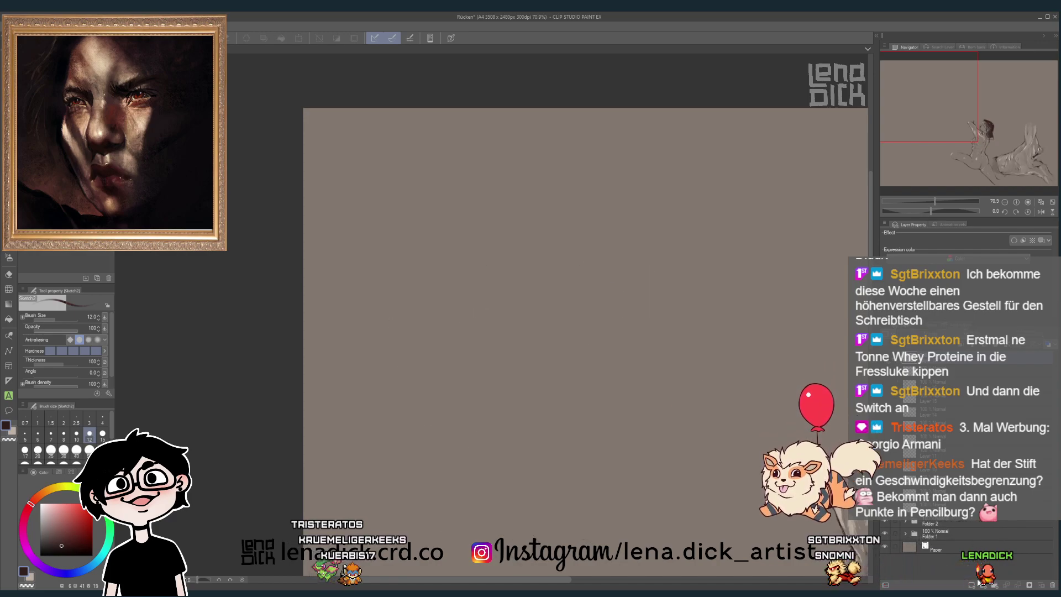
{"action": "left_click", "coordinate": [972, 585]}
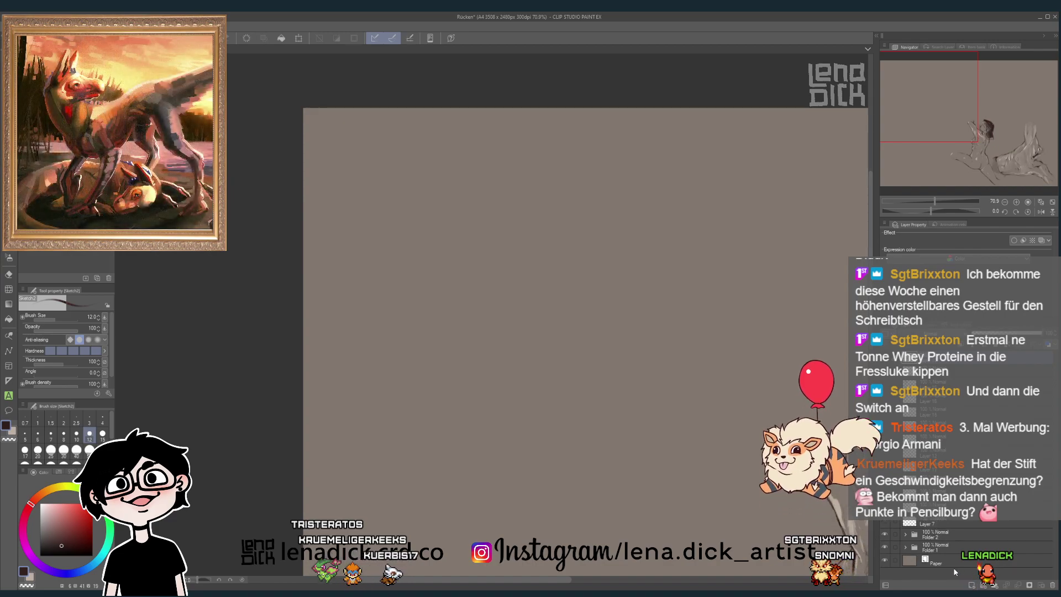
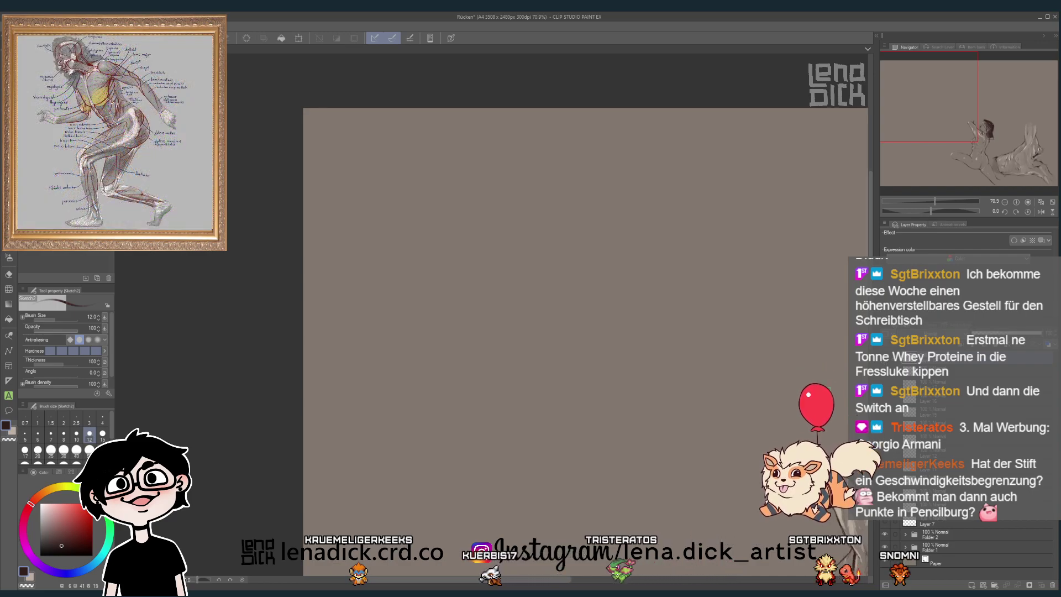
- Sketch the reclining figure's head ellipse, shoulder and torso contours, and chest block
{"action": "mouse_move", "coordinate": [743, 299]}
{"action": "left_mouse_down"}
{"action": "mouse_move", "coordinate": [721, 309]}
{"action": "mouse_move", "coordinate": [737, 314]}
{"action": "mouse_move", "coordinate": [722, 325]}
{"action": "mouse_move", "coordinate": [623, 279]}
{"action": "left_mouse_up"}
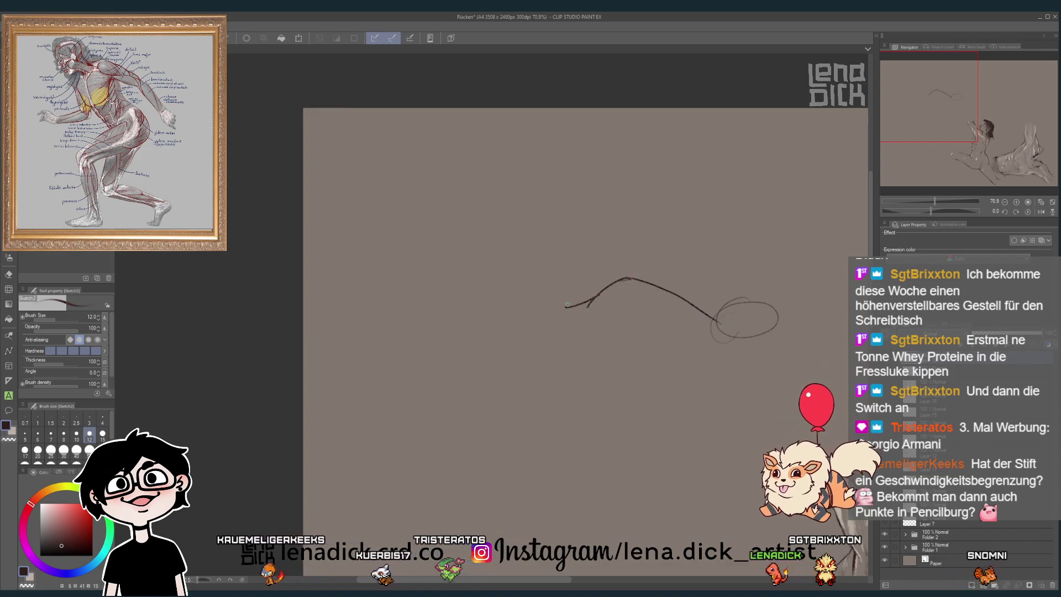
{"action": "mouse_move", "coordinate": [567, 305]}
{"action": "left_mouse_down"}
{"action": "mouse_move", "coordinate": [556, 365]}
{"action": "mouse_move", "coordinate": [569, 386]}
{"action": "mouse_move", "coordinate": [608, 353]}
{"action": "mouse_move", "coordinate": [707, 371]}
{"action": "mouse_move", "coordinate": [730, 345]}
{"action": "left_mouse_up"}
{"action": "left_click_drag", "start_coordinate": [673, 309], "coordinate": [673, 345]}
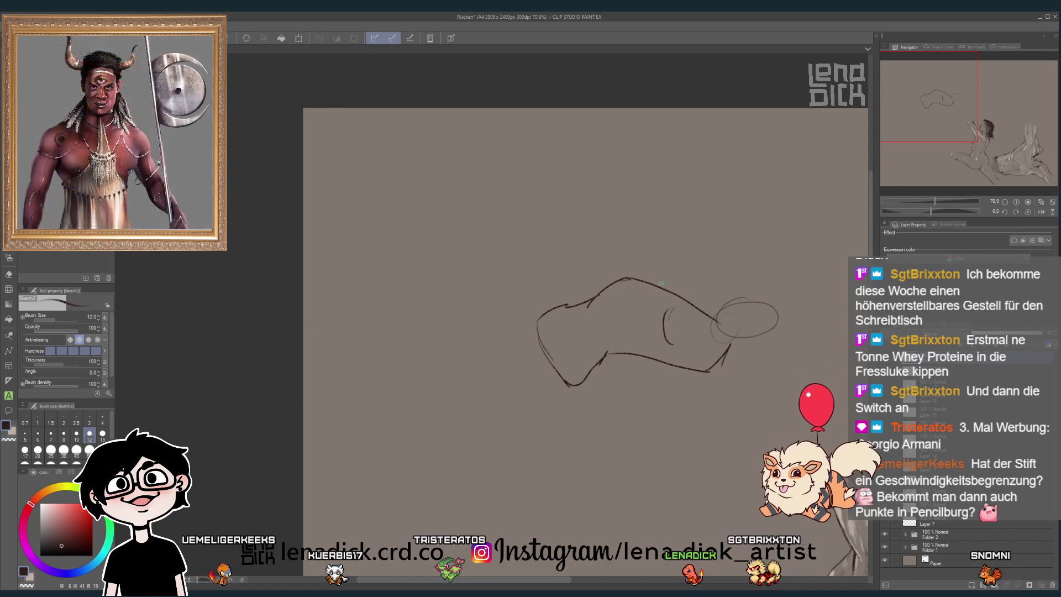
{"action": "mouse_move", "coordinate": [659, 283]}
{"action": "left_mouse_down"}
{"action": "mouse_move", "coordinate": [714, 315]}
{"action": "mouse_move", "coordinate": [759, 319]}
{"action": "mouse_move", "coordinate": [768, 305]}
{"action": "mouse_move", "coordinate": [823, 336]}
{"action": "left_mouse_up"}
{"action": "mouse_move", "coordinate": [752, 322]}
{"action": "left_mouse_down"}
{"action": "mouse_move", "coordinate": [752, 359]}
{"action": "mouse_move", "coordinate": [805, 376]}
{"action": "left_mouse_up"}
{"action": "left_click_drag", "start_coordinate": [822, 346], "coordinate": [810, 378]}
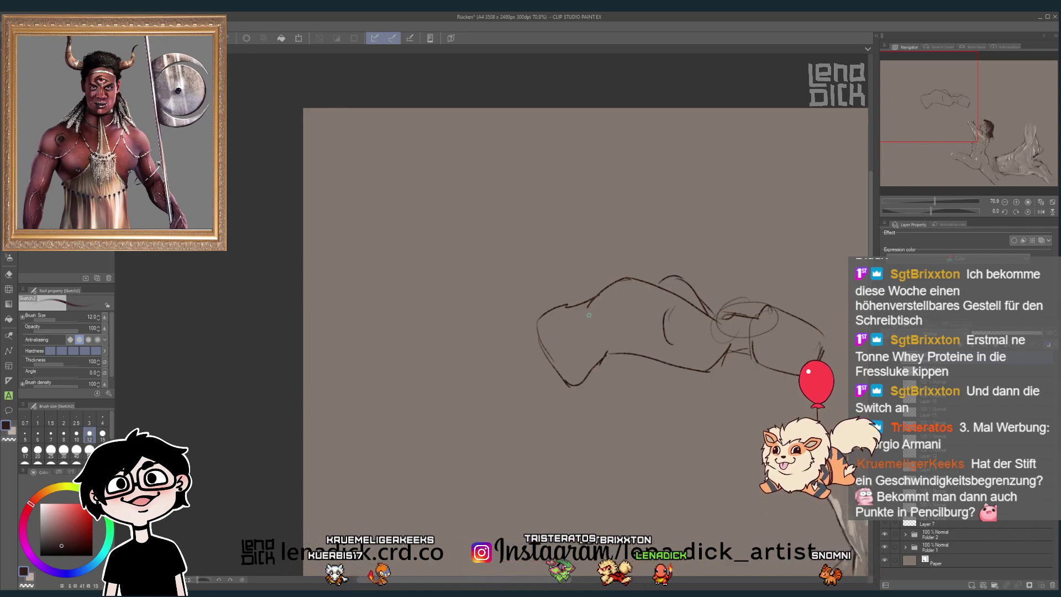
- Add the raised arm, hip and thigh lines, and the lowered arm, then hide the sketch layer
{"action": "left_click_drag", "start_coordinate": [556, 304], "coordinate": [507, 250]}
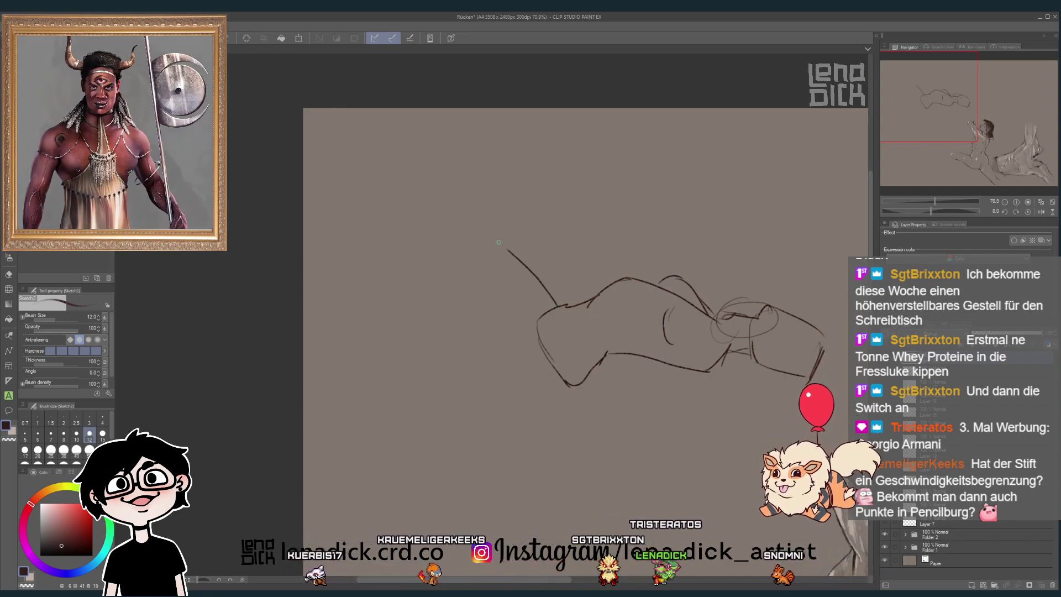
{"action": "left_click_drag", "start_coordinate": [448, 270], "coordinate": [492, 235]}
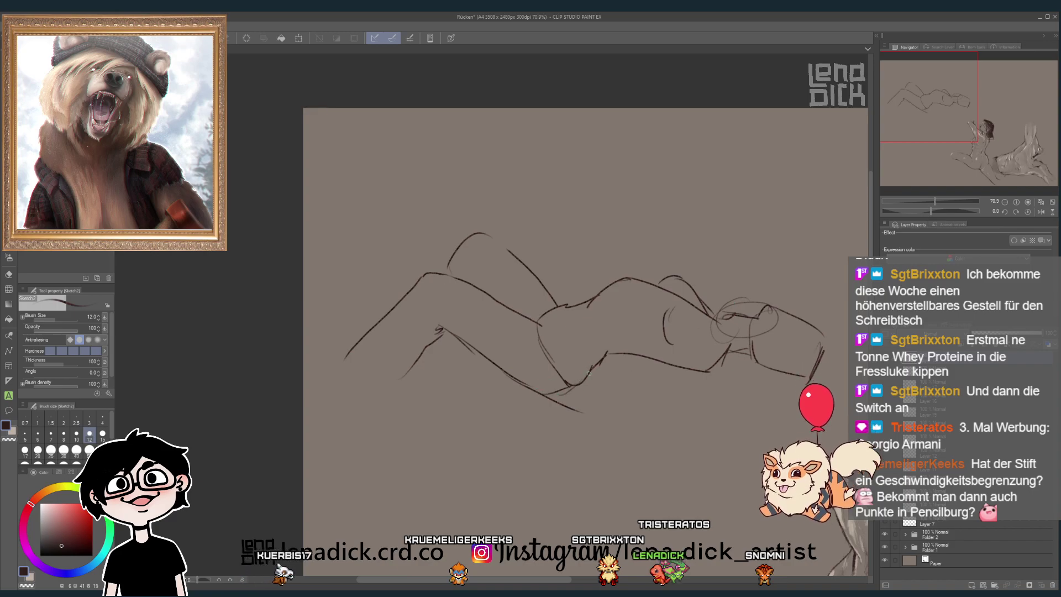
{"action": "mouse_move", "coordinate": [602, 362]}
{"action": "left_mouse_down"}
{"action": "mouse_move", "coordinate": [594, 394]}
{"action": "mouse_move", "coordinate": [547, 400]}
{"action": "mouse_move", "coordinate": [528, 388]}
{"action": "left_mouse_up"}
{"action": "left_click_drag", "start_coordinate": [698, 349], "coordinate": [674, 387]}
{"action": "mouse_move", "coordinate": [694, 357]}
{"action": "left_mouse_down"}
{"action": "mouse_move", "coordinate": [684, 379]}
{"action": "mouse_move", "coordinate": [717, 382]}
{"action": "mouse_move", "coordinate": [687, 419]}
{"action": "mouse_move", "coordinate": [662, 392]}
{"action": "left_mouse_up"}
{"action": "left_click_drag", "start_coordinate": [664, 391], "coordinate": [591, 437]}
{"action": "mouse_move", "coordinate": [687, 421]}
{"action": "left_mouse_down"}
{"action": "mouse_move", "coordinate": [603, 454]}
{"action": "mouse_move", "coordinate": [660, 438]}
{"action": "left_mouse_up"}
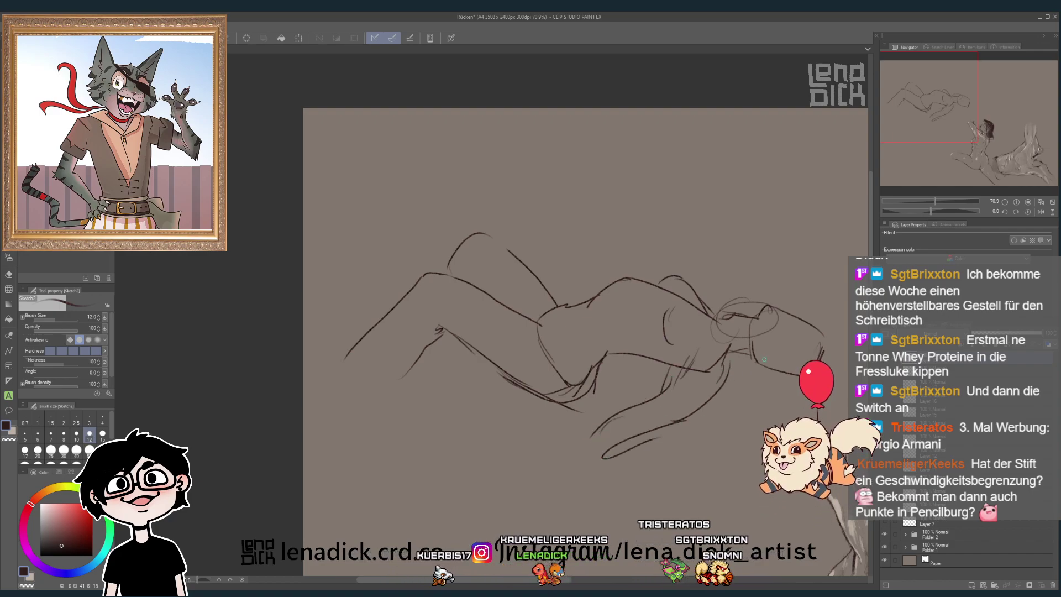
{"action": "left_click", "coordinate": [885, 358]}
- On a new layer, sketch the back-view figure's head, upper back and raised arm
{"action": "left_click", "coordinate": [971, 585]}
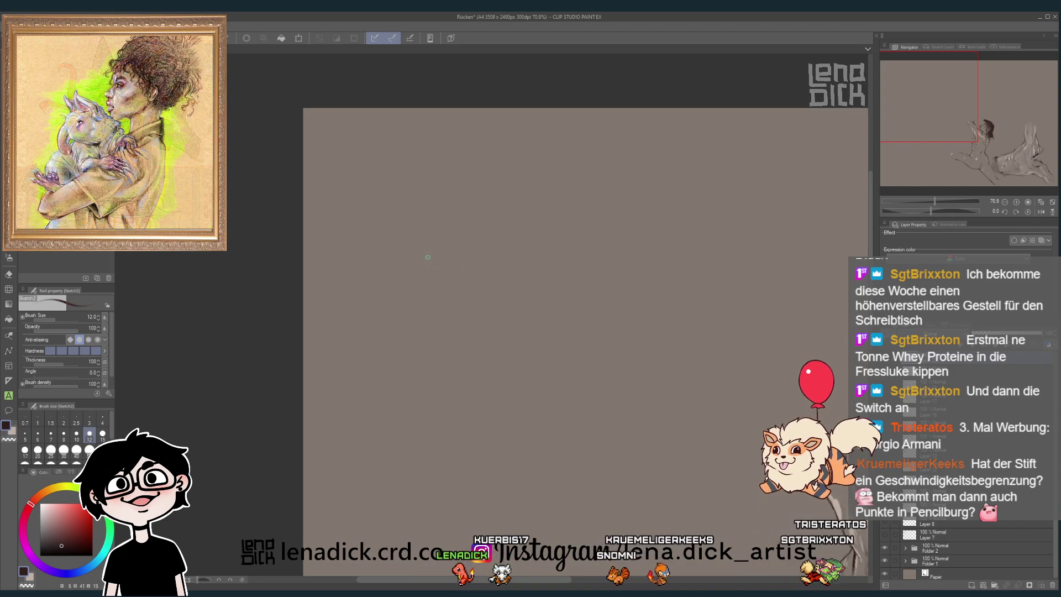
{"action": "mouse_move", "coordinate": [434, 246]}
{"action": "left_mouse_down"}
{"action": "mouse_move", "coordinate": [449, 282]}
{"action": "mouse_move", "coordinate": [482, 259]}
{"action": "left_mouse_up"}
{"action": "mouse_move", "coordinate": [410, 281]}
{"action": "left_mouse_down"}
{"action": "mouse_move", "coordinate": [479, 239]}
{"action": "mouse_move", "coordinate": [436, 269]}
{"action": "left_mouse_up"}
{"action": "left_click_drag", "start_coordinate": [496, 193], "coordinate": [491, 233]}
{"action": "left_click_drag", "start_coordinate": [499, 209], "coordinate": [488, 197]}
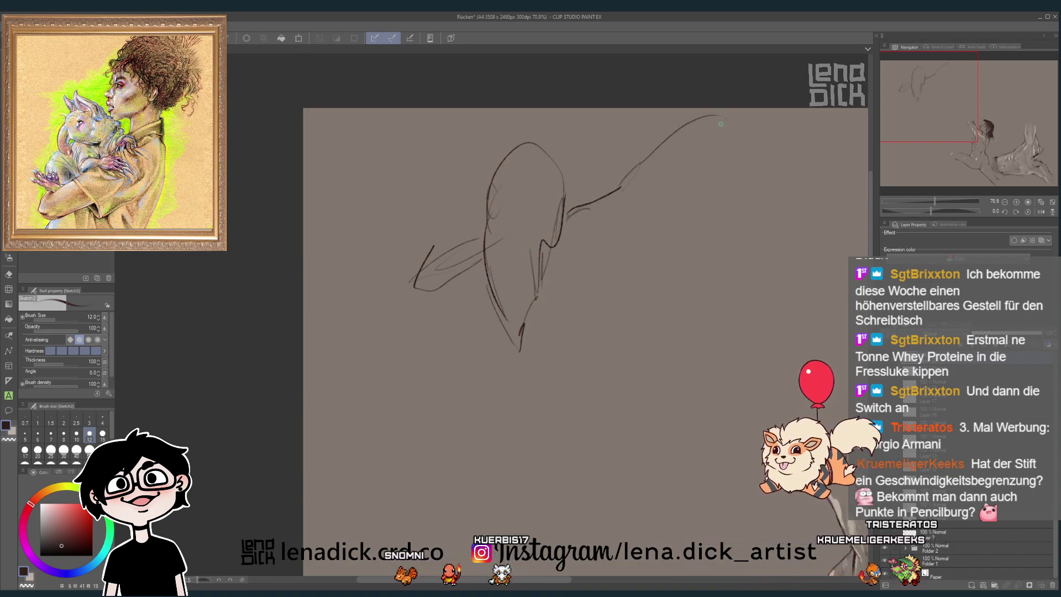
{"action": "left_click_drag", "start_coordinate": [720, 123], "coordinate": [600, 227]}
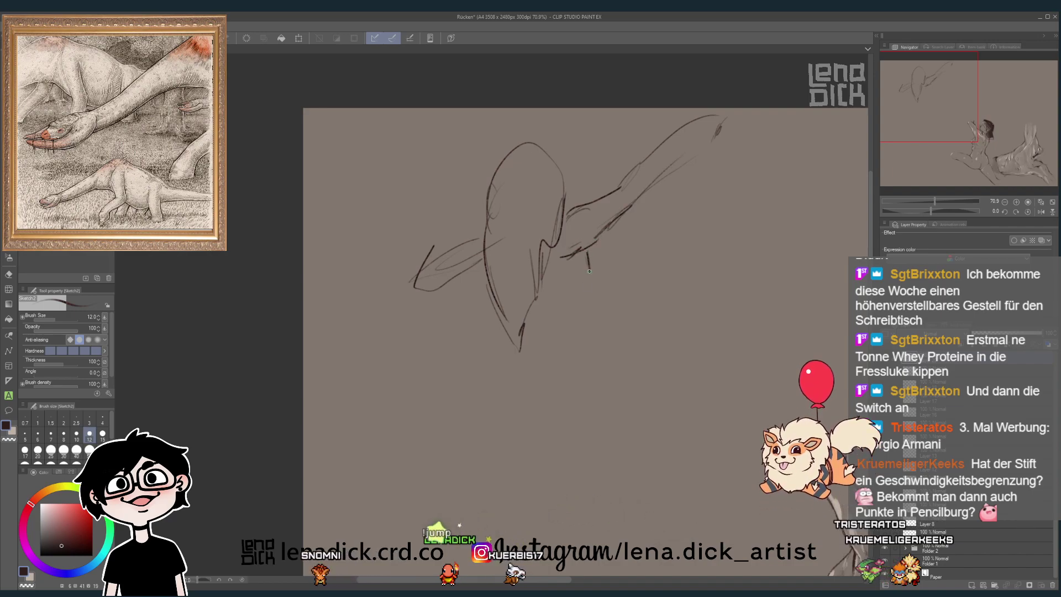
- Draw the spine, back contour, hips, buttocks and folded legs, then hide the layer
{"action": "left_click_drag", "start_coordinate": [589, 271], "coordinate": [592, 301]}
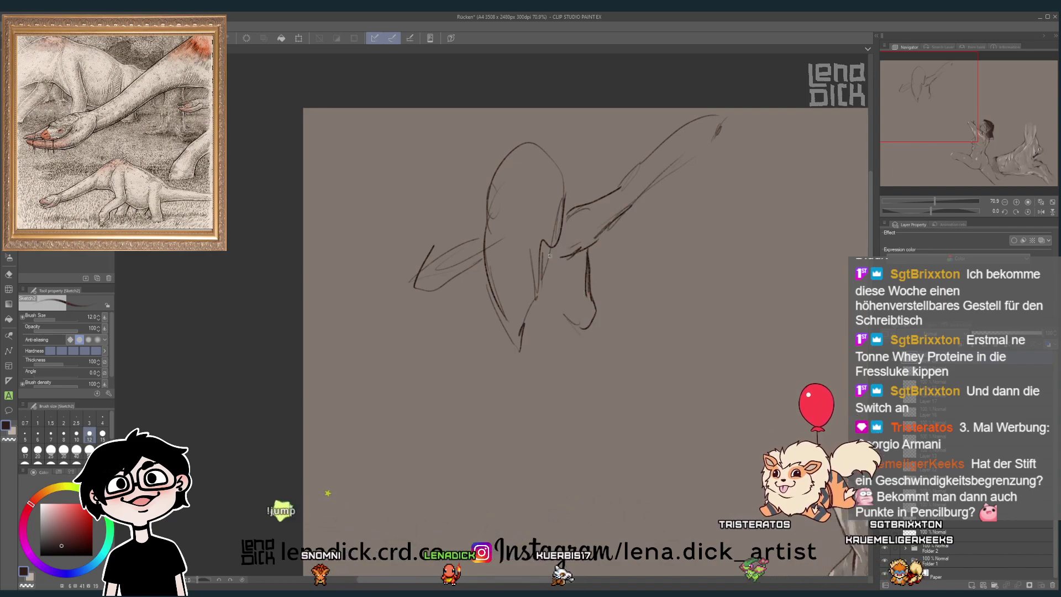
{"action": "mouse_move", "coordinate": [479, 266]}
{"action": "left_mouse_down"}
{"action": "mouse_move", "coordinate": [498, 341]}
{"action": "mouse_move", "coordinate": [494, 404]}
{"action": "left_mouse_up"}
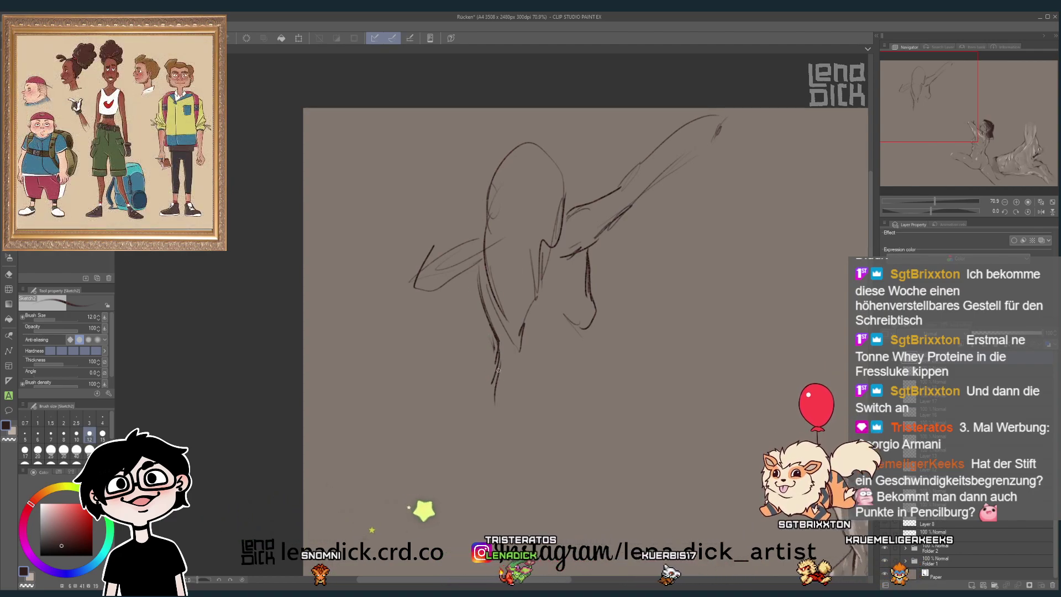
{"action": "mouse_move", "coordinate": [500, 343]}
{"action": "left_mouse_down"}
{"action": "mouse_move", "coordinate": [496, 412]}
{"action": "mouse_move", "coordinate": [518, 435]}
{"action": "mouse_move", "coordinate": [508, 431]}
{"action": "mouse_move", "coordinate": [558, 428]}
{"action": "left_mouse_up"}
{"action": "mouse_move", "coordinate": [587, 386]}
{"action": "left_mouse_down"}
{"action": "mouse_move", "coordinate": [548, 443]}
{"action": "mouse_move", "coordinate": [593, 381]}
{"action": "mouse_move", "coordinate": [628, 390]}
{"action": "left_mouse_up"}
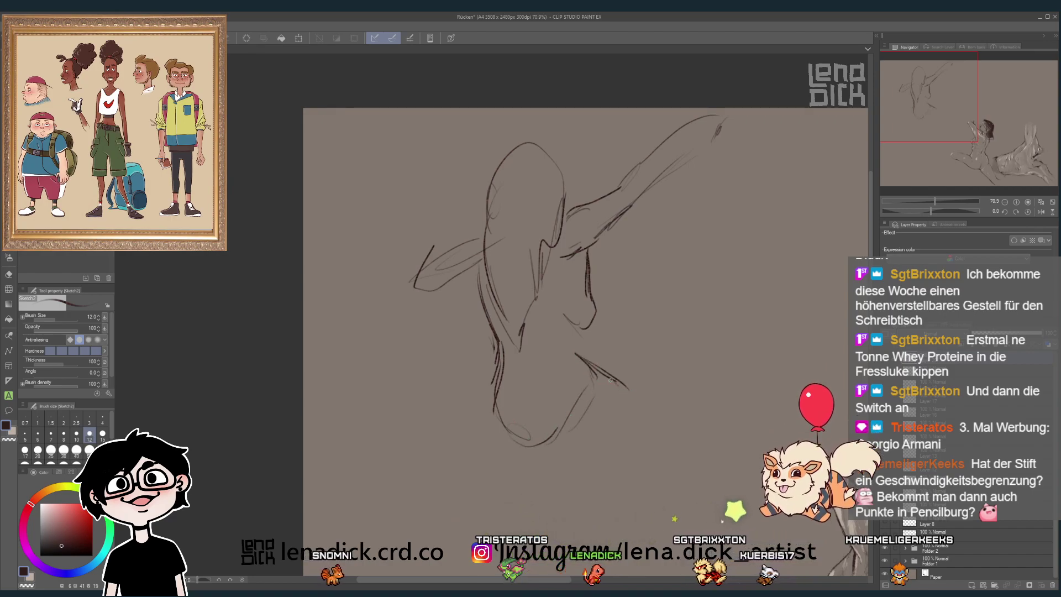
{"action": "mouse_move", "coordinate": [533, 381]}
{"action": "left_mouse_down"}
{"action": "mouse_move", "coordinate": [592, 439]}
{"action": "mouse_move", "coordinate": [669, 456]}
{"action": "left_mouse_up"}
{"action": "mouse_move", "coordinate": [614, 367]}
{"action": "left_mouse_down"}
{"action": "mouse_move", "coordinate": [675, 439]}
{"action": "mouse_move", "coordinate": [754, 494]}
{"action": "left_mouse_up"}
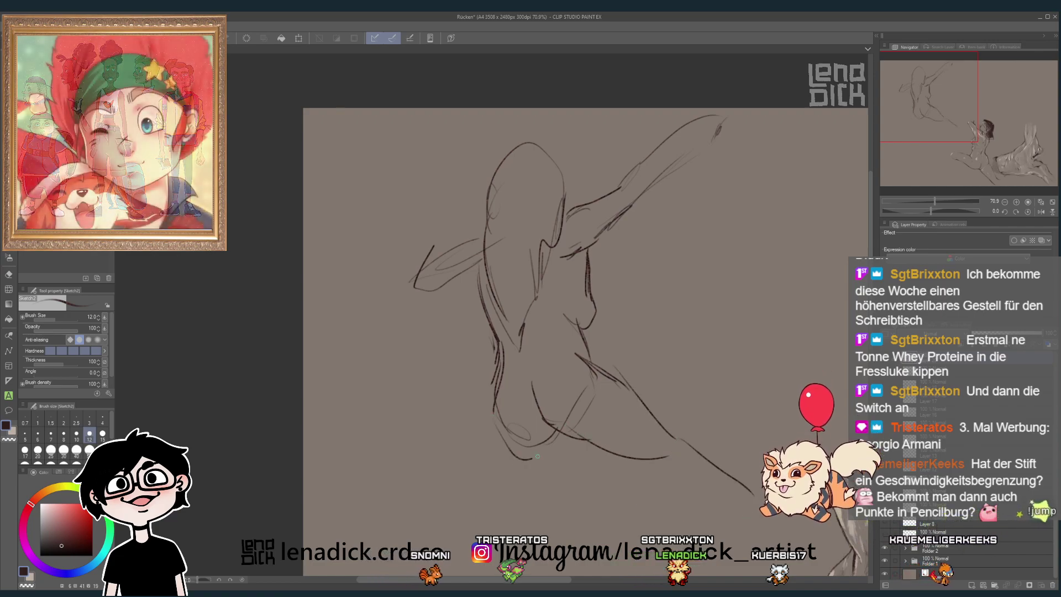
{"action": "left_click_drag", "start_coordinate": [493, 412], "coordinate": [555, 454]}
{"action": "left_click_drag", "start_coordinate": [583, 458], "coordinate": [648, 521]}
{"action": "left_click", "coordinate": [884, 357]}
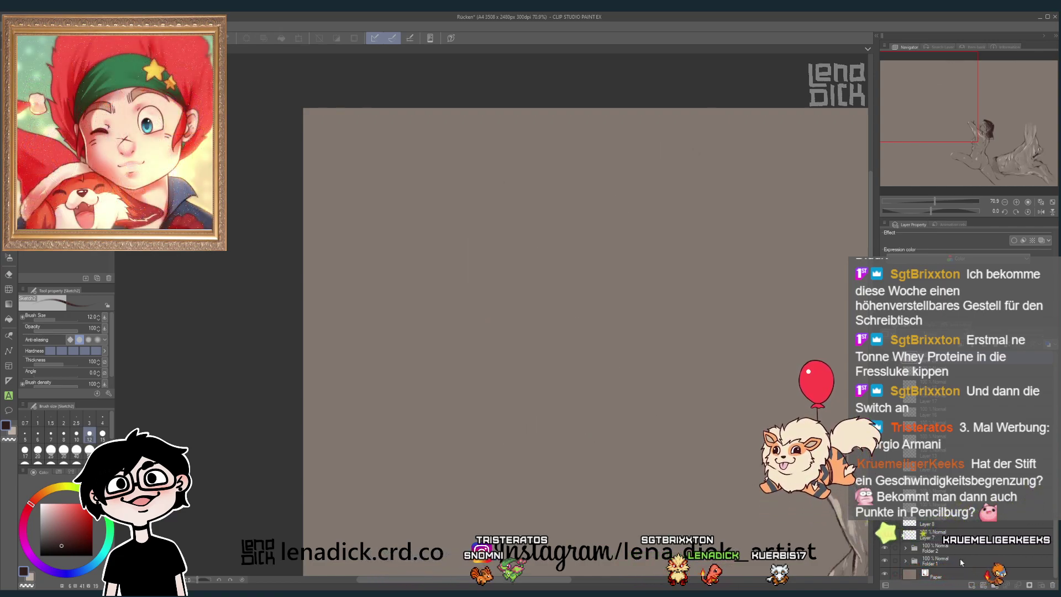
- On a new layer, sketch the kneeling torso's shoulder curves, chest and right arm
{"action": "left_click", "coordinate": [972, 585]}
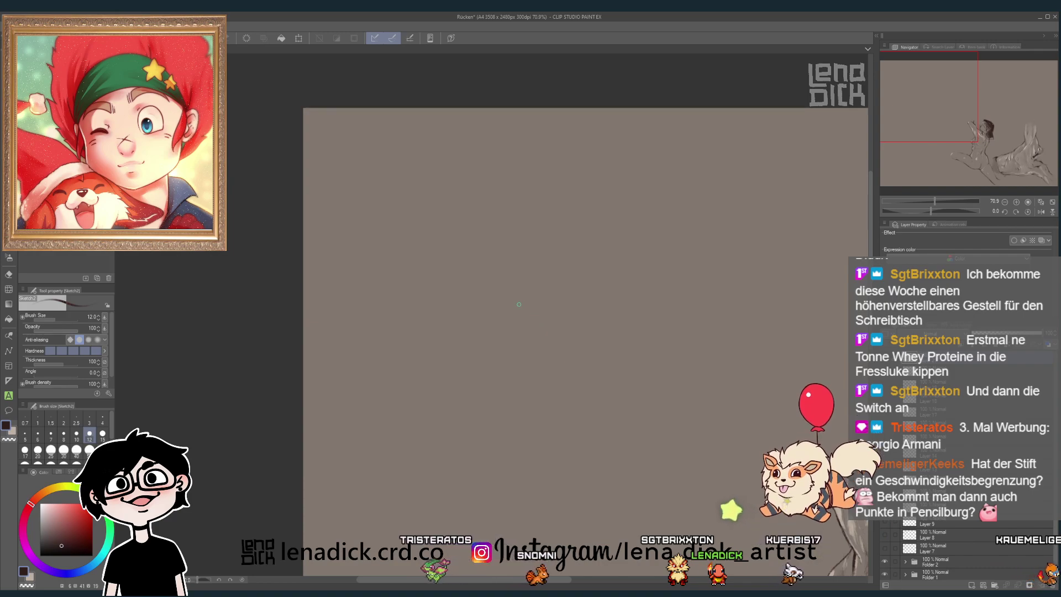
{"action": "mouse_move", "coordinate": [493, 240]}
{"action": "left_mouse_down"}
{"action": "mouse_move", "coordinate": [467, 296]}
{"action": "mouse_move", "coordinate": [463, 274]}
{"action": "mouse_move", "coordinate": [456, 310]}
{"action": "left_mouse_up"}
{"action": "left_click_drag", "start_coordinate": [493, 242], "coordinate": [464, 307]}
{"action": "mouse_move", "coordinate": [483, 247]}
{"action": "left_mouse_down"}
{"action": "mouse_move", "coordinate": [463, 275]}
{"action": "mouse_move", "coordinate": [503, 334]}
{"action": "left_mouse_up"}
{"action": "mouse_move", "coordinate": [536, 293]}
{"action": "left_mouse_down"}
{"action": "mouse_move", "coordinate": [567, 323]}
{"action": "mouse_move", "coordinate": [600, 331]}
{"action": "left_mouse_up"}
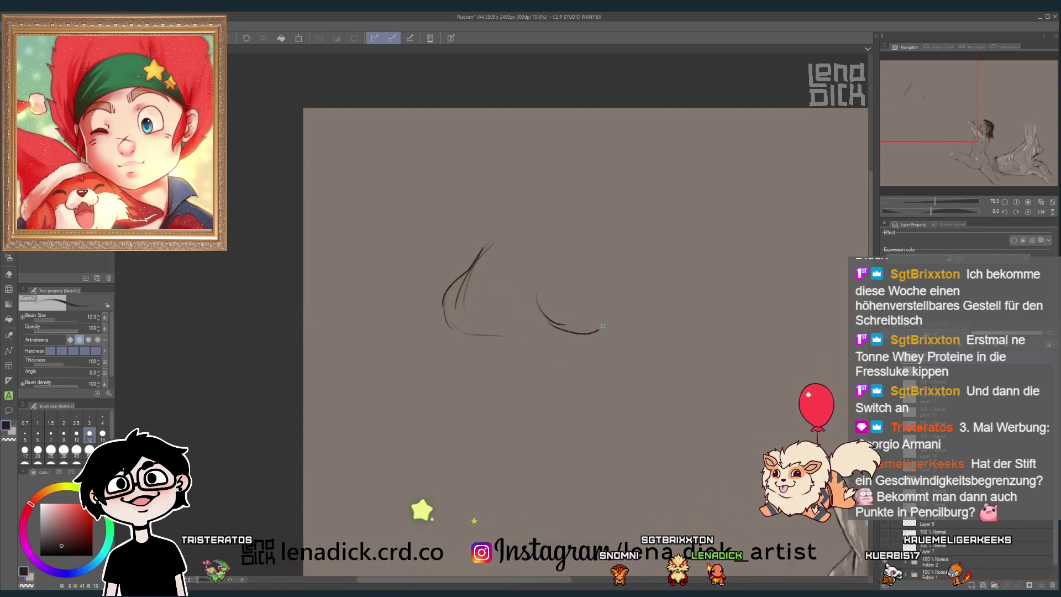
{"action": "left_click_drag", "start_coordinate": [597, 259], "coordinate": [611, 313]}
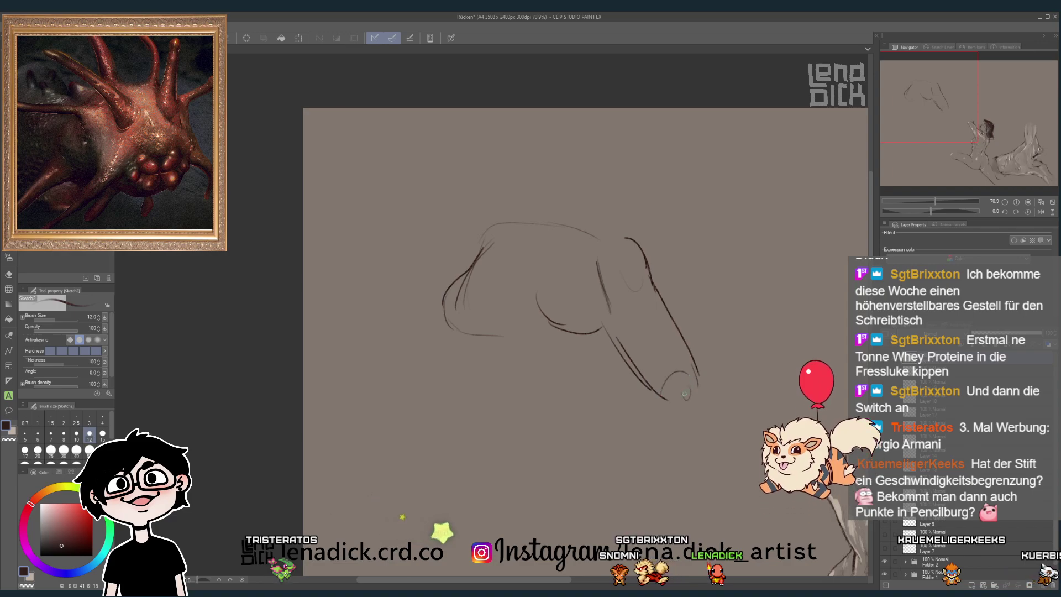
{"action": "mouse_move", "coordinate": [623, 443]}
{"action": "left_mouse_down"}
{"action": "mouse_move", "coordinate": [699, 402]}
{"action": "mouse_move", "coordinate": [651, 442]}
{"action": "left_mouse_up"}
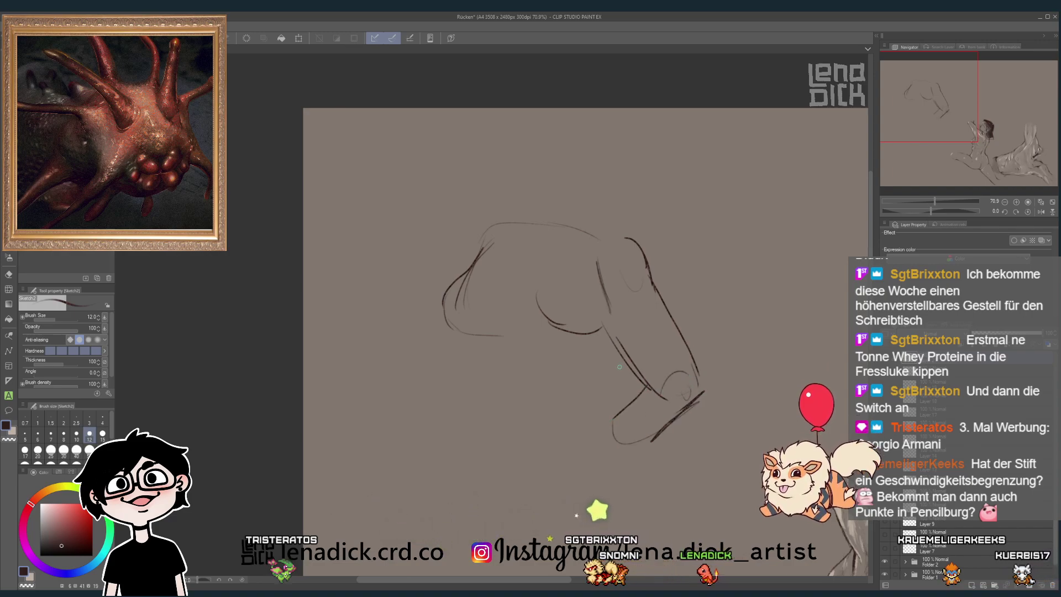
{"action": "mouse_move", "coordinate": [618, 357]}
{"action": "left_mouse_down"}
{"action": "mouse_move", "coordinate": [606, 435]}
{"action": "mouse_move", "coordinate": [640, 489]}
{"action": "left_mouse_up"}
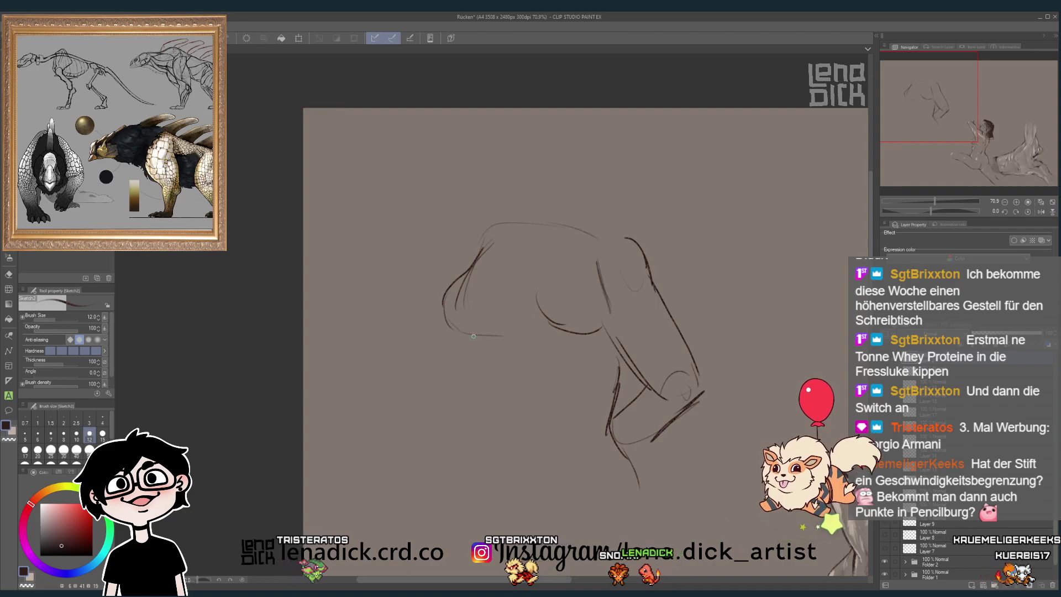
- Draw the torso's left contour, waist, hip and both thighs, then hide the layer
{"action": "mouse_move", "coordinate": [474, 336]}
{"action": "left_mouse_down"}
{"action": "mouse_move", "coordinate": [465, 360]}
{"action": "mouse_move", "coordinate": [472, 393]}
{"action": "left_mouse_up"}
{"action": "mouse_move", "coordinate": [469, 386]}
{"action": "left_mouse_down"}
{"action": "mouse_move", "coordinate": [479, 403]}
{"action": "mouse_move", "coordinate": [447, 486]}
{"action": "mouse_move", "coordinate": [518, 525]}
{"action": "mouse_move", "coordinate": [605, 471]}
{"action": "left_mouse_up"}
{"action": "scroll", "coordinate": [652, 433], "scroll_direction": "down", "scroll_amount": 5}
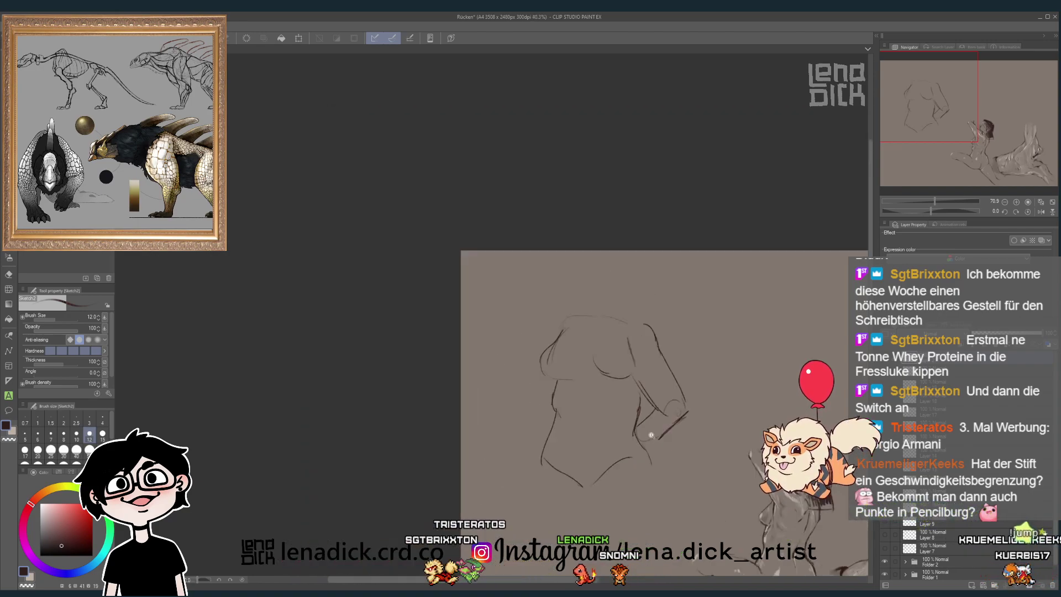
{"action": "left_click_drag", "start_coordinate": [653, 433], "coordinate": [594, 356]}
{"action": "scroll", "coordinate": [575, 387], "scroll_direction": "up", "scroll_amount": 3}
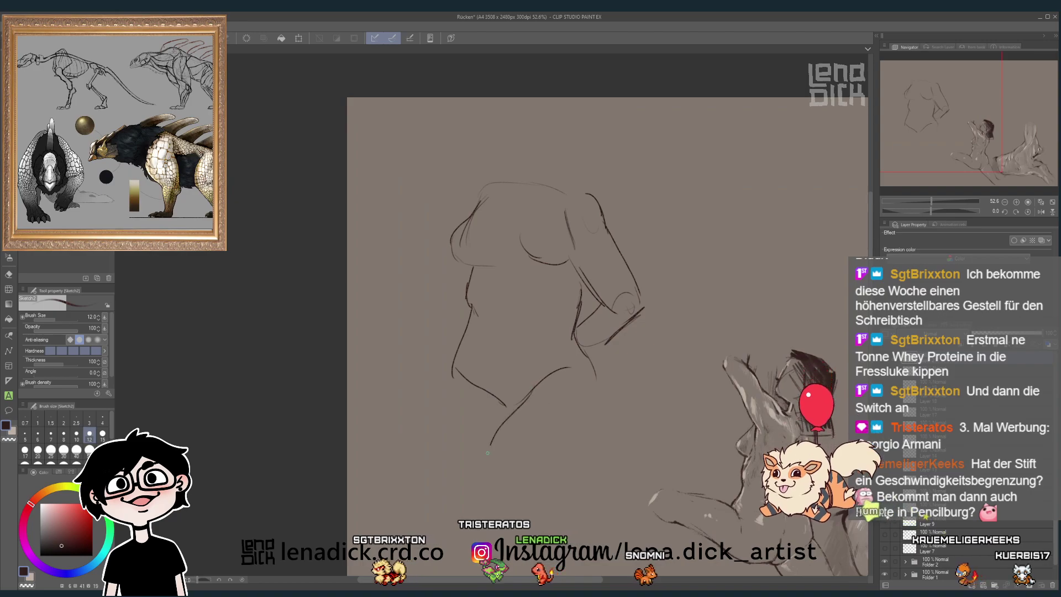
{"action": "mouse_move", "coordinate": [518, 402]}
{"action": "left_mouse_down"}
{"action": "mouse_move", "coordinate": [486, 470]}
{"action": "mouse_move", "coordinate": [522, 494]}
{"action": "mouse_move", "coordinate": [607, 424]}
{"action": "left_mouse_up"}
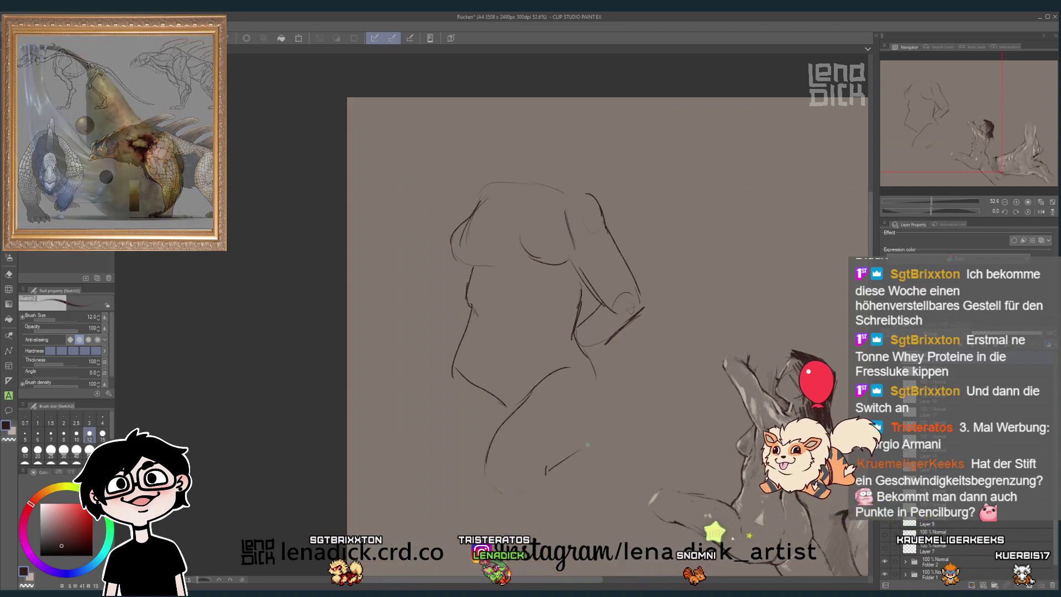
{"action": "left_click_drag", "start_coordinate": [582, 349], "coordinate": [602, 426]}
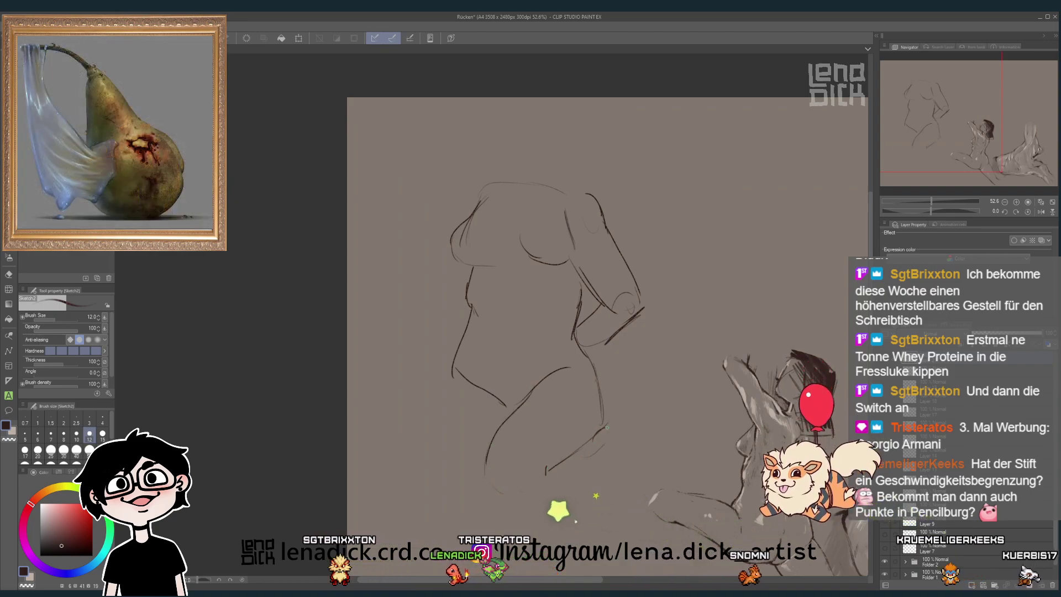
{"action": "left_click_drag", "start_coordinate": [507, 490], "coordinate": [493, 485]}
{"action": "mouse_move", "coordinate": [452, 375]}
{"action": "left_mouse_down"}
{"action": "mouse_move", "coordinate": [414, 403]}
{"action": "mouse_move", "coordinate": [391, 474]}
{"action": "mouse_move", "coordinate": [475, 483]}
{"action": "left_mouse_up"}
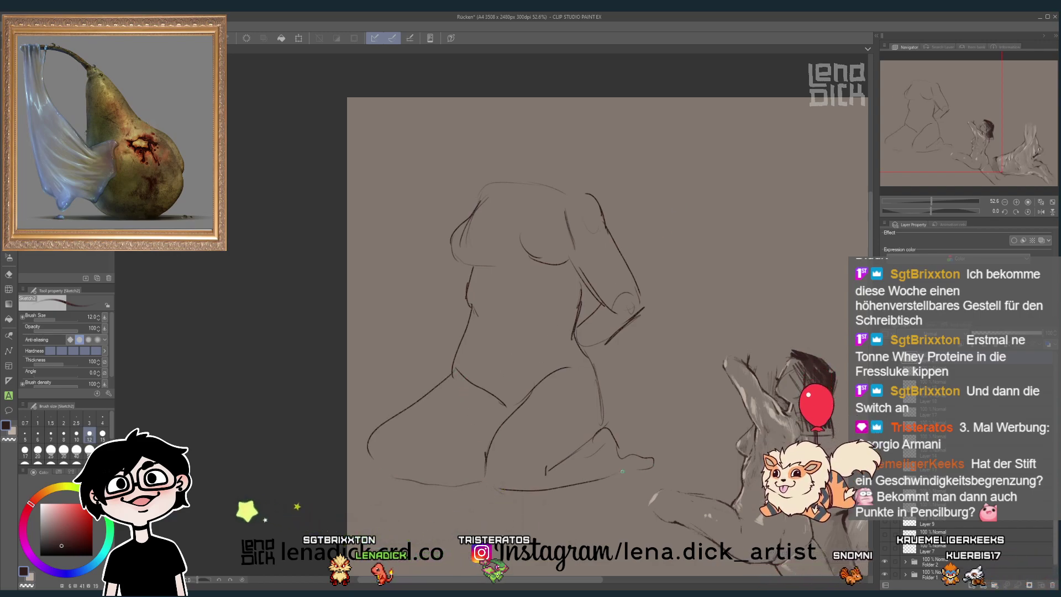
{"action": "left_click", "coordinate": [886, 357]}
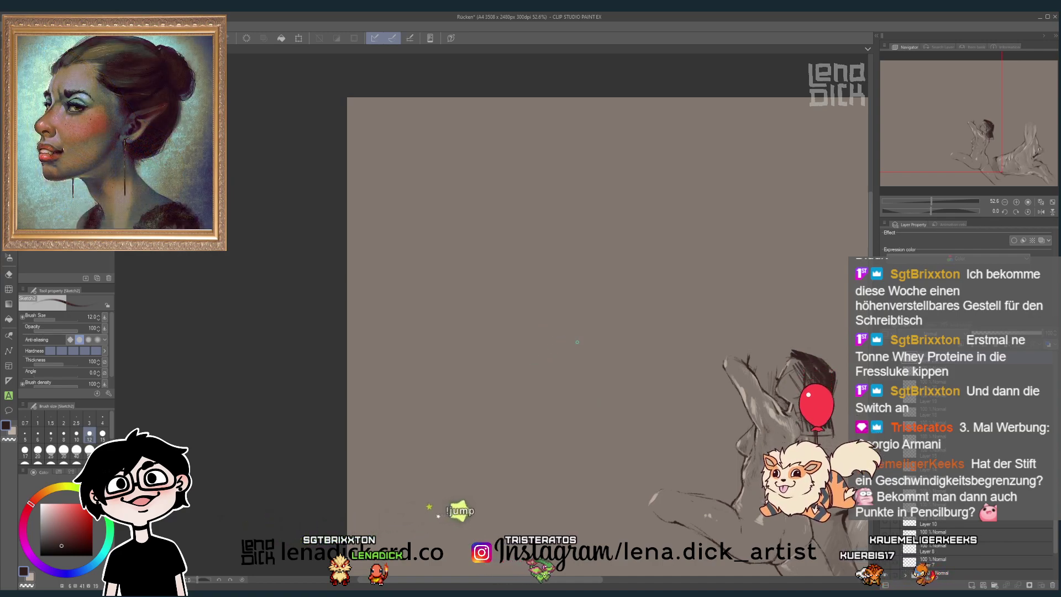
- Sketch the stretched-out figure's head oval, arm reaching left, and raised leg line
{"action": "mouse_move", "coordinate": [622, 234]}
{"action": "left_mouse_down"}
{"action": "mouse_move", "coordinate": [648, 251]}
{"action": "mouse_move", "coordinate": [602, 283]}
{"action": "mouse_move", "coordinate": [602, 266]}
{"action": "mouse_move", "coordinate": [611, 307]}
{"action": "mouse_move", "coordinate": [617, 296]}
{"action": "mouse_move", "coordinate": [624, 314]}
{"action": "mouse_move", "coordinate": [692, 362]}
{"action": "mouse_move", "coordinate": [658, 359]}
{"action": "left_mouse_up"}
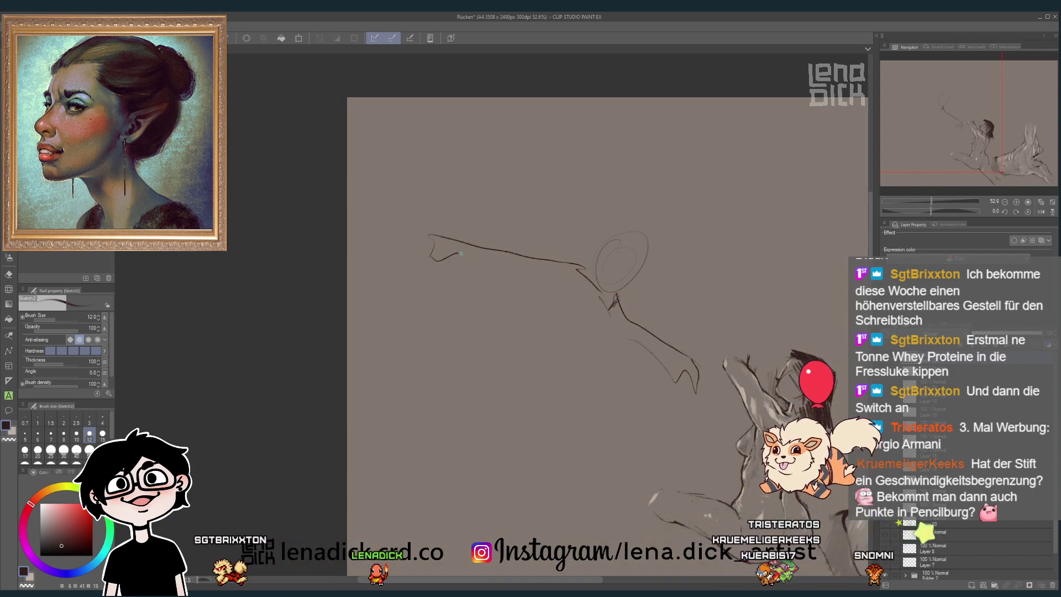
{"action": "left_click_drag", "start_coordinate": [469, 252], "coordinate": [487, 258]}
{"action": "left_click_drag", "start_coordinate": [474, 255], "coordinate": [572, 281]}
{"action": "mouse_move", "coordinate": [568, 287]}
{"action": "left_mouse_down"}
{"action": "mouse_move", "coordinate": [590, 293]}
{"action": "mouse_move", "coordinate": [468, 314]}
{"action": "left_mouse_up"}
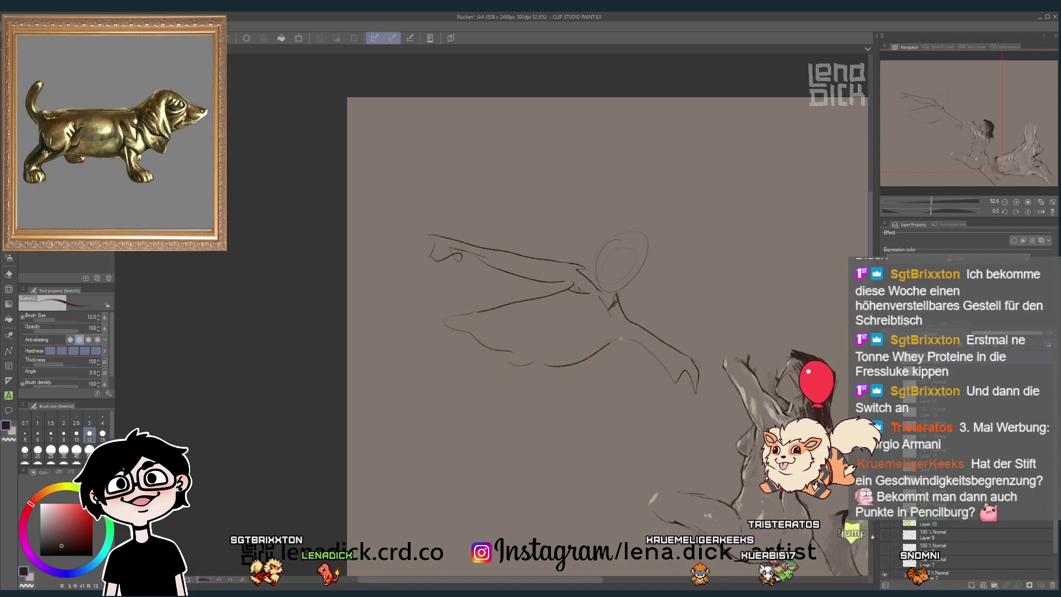
{"action": "mouse_move", "coordinate": [509, 300]}
{"action": "left_mouse_down"}
{"action": "mouse_move", "coordinate": [421, 237]}
{"action": "mouse_move", "coordinate": [376, 332]}
{"action": "left_mouse_up"}
- Add the lower body contours, light hatching, and the head's centre line and neck, then hide the layer
{"action": "mouse_move", "coordinate": [435, 262]}
{"action": "left_mouse_down"}
{"action": "mouse_move", "coordinate": [421, 307]}
{"action": "mouse_move", "coordinate": [401, 324]}
{"action": "mouse_move", "coordinate": [539, 344]}
{"action": "left_mouse_up"}
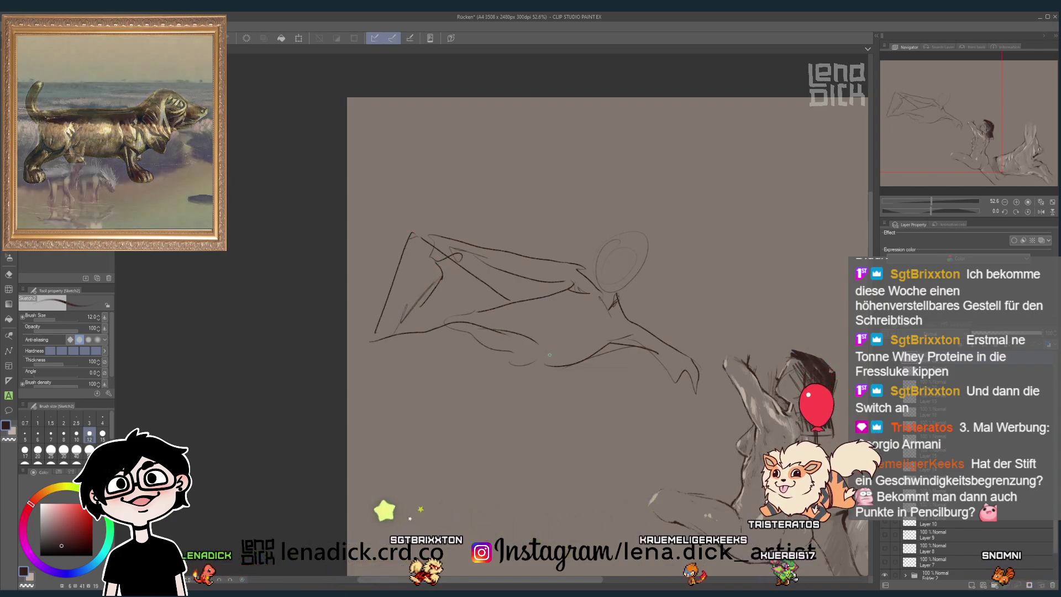
{"action": "mouse_move", "coordinate": [395, 367]}
{"action": "left_mouse_down"}
{"action": "mouse_move", "coordinate": [539, 355]}
{"action": "mouse_move", "coordinate": [525, 370]}
{"action": "mouse_move", "coordinate": [581, 370]}
{"action": "mouse_move", "coordinate": [652, 346]}
{"action": "left_mouse_up"}
{"action": "mouse_move", "coordinate": [491, 315]}
{"action": "left_mouse_down"}
{"action": "mouse_move", "coordinate": [521, 331]}
{"action": "mouse_move", "coordinate": [527, 368]}
{"action": "left_mouse_up"}
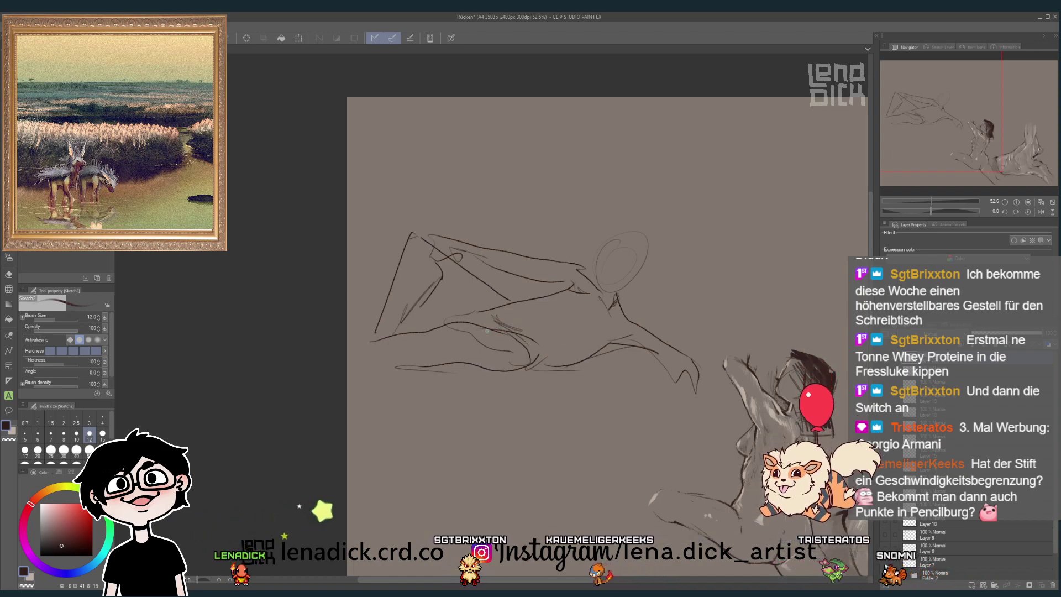
{"action": "left_click_drag", "start_coordinate": [475, 311], "coordinate": [463, 321]}
{"action": "mouse_move", "coordinate": [448, 262]}
{"action": "left_mouse_down"}
{"action": "mouse_move", "coordinate": [474, 307]}
{"action": "mouse_move", "coordinate": [527, 302]}
{"action": "left_mouse_up"}
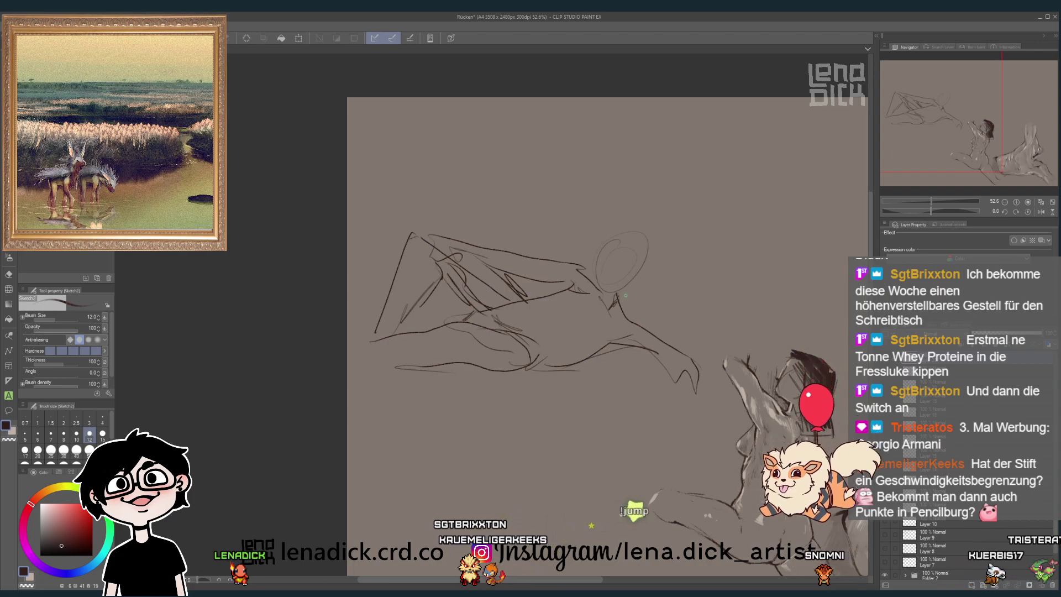
{"action": "mouse_move", "coordinate": [646, 239]}
{"action": "left_mouse_down"}
{"action": "mouse_move", "coordinate": [591, 277]}
{"action": "mouse_move", "coordinate": [620, 303]}
{"action": "left_mouse_up"}
{"action": "left_click", "coordinate": [984, 584]}
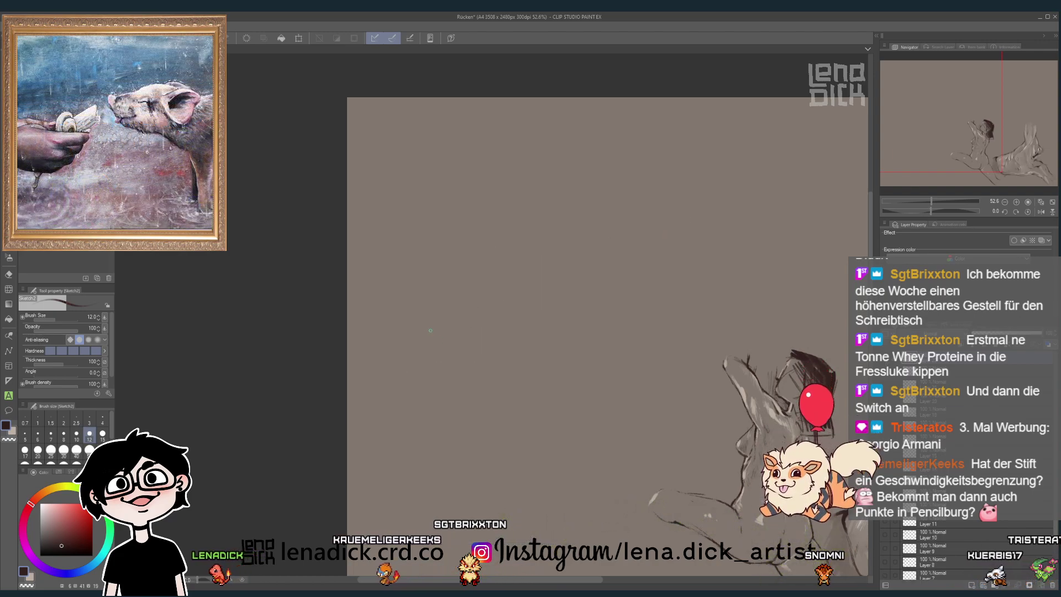
- Draw the reclining figure's body arc, shoulder line, arm, leg and upper back curve, then hide it
{"action": "left_click_drag", "start_coordinate": [469, 290], "coordinate": [513, 319]}
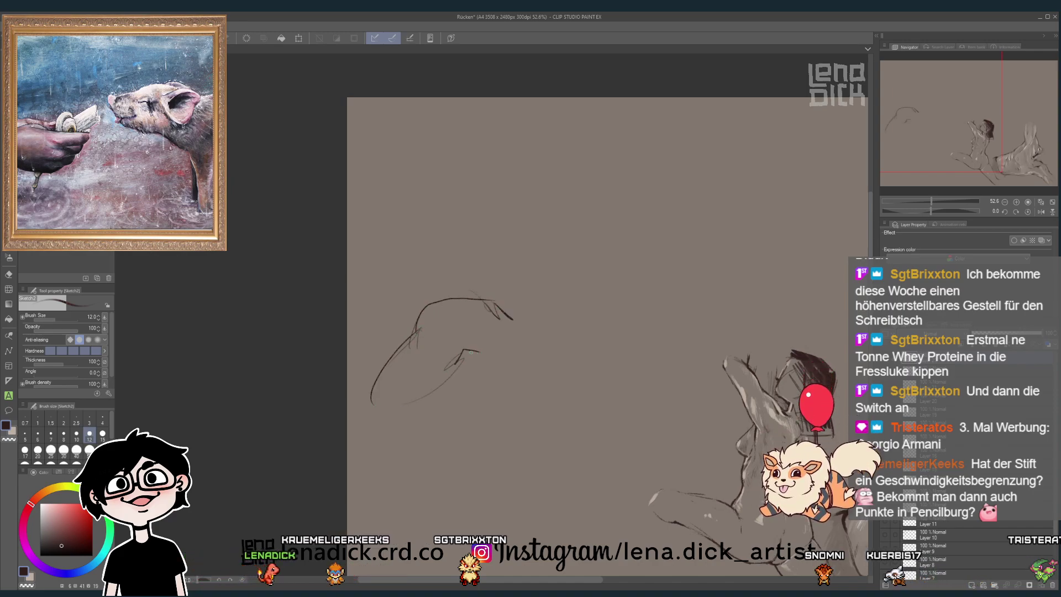
{"action": "mouse_move", "coordinate": [539, 335]}
{"action": "left_mouse_down"}
{"action": "mouse_move", "coordinate": [535, 312]}
{"action": "mouse_move", "coordinate": [512, 298]}
{"action": "left_mouse_up"}
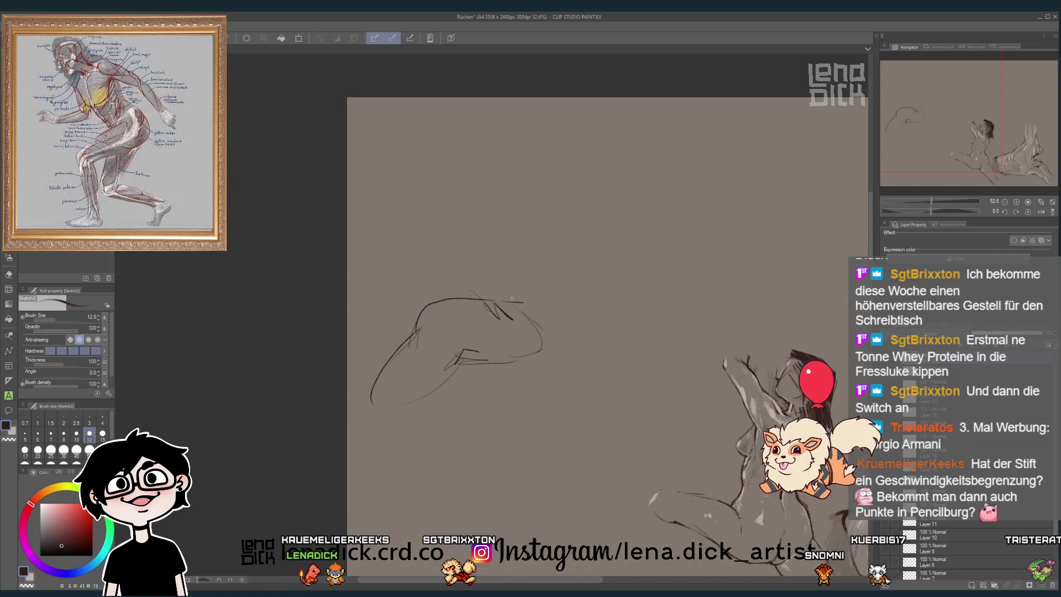
{"action": "left_click_drag", "start_coordinate": [589, 236], "coordinate": [671, 217]}
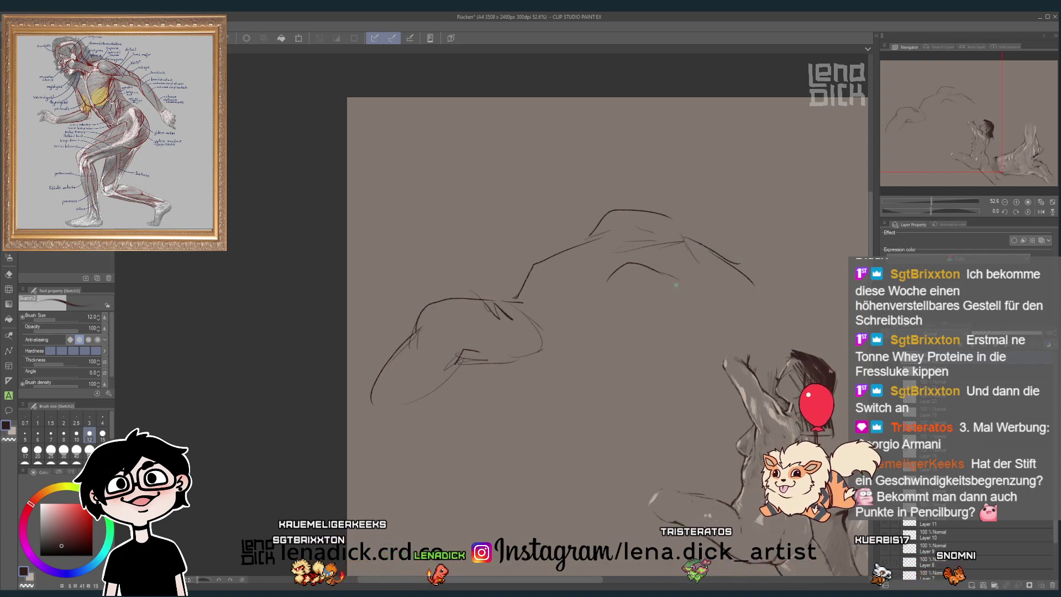
{"action": "mouse_move", "coordinate": [683, 284]}
{"action": "left_mouse_down"}
{"action": "mouse_move", "coordinate": [751, 355]}
{"action": "mouse_move", "coordinate": [639, 310]}
{"action": "mouse_move", "coordinate": [606, 340]}
{"action": "left_mouse_up"}
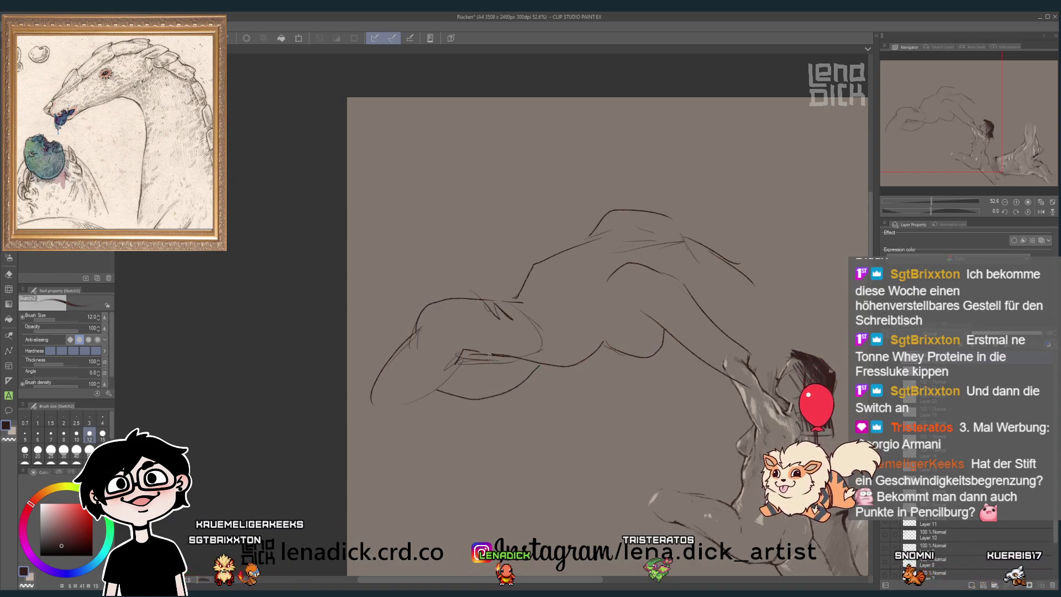
{"action": "left_click_drag", "start_coordinate": [489, 352], "coordinate": [357, 409]}
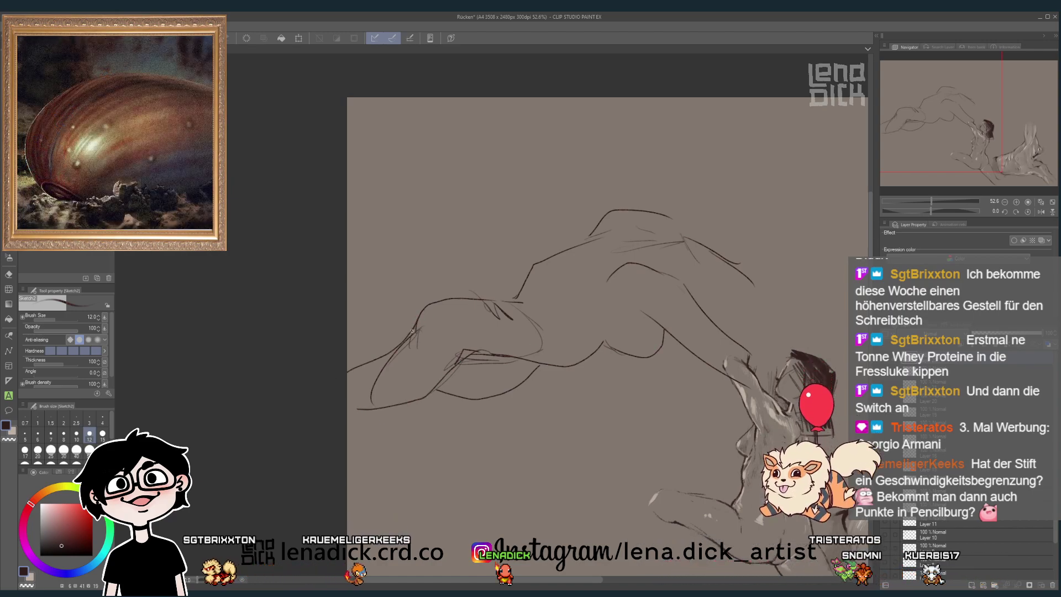
{"action": "mouse_move", "coordinate": [412, 330]}
{"action": "left_mouse_down"}
{"action": "mouse_move", "coordinate": [470, 293]}
{"action": "mouse_move", "coordinate": [534, 302]}
{"action": "left_mouse_up"}
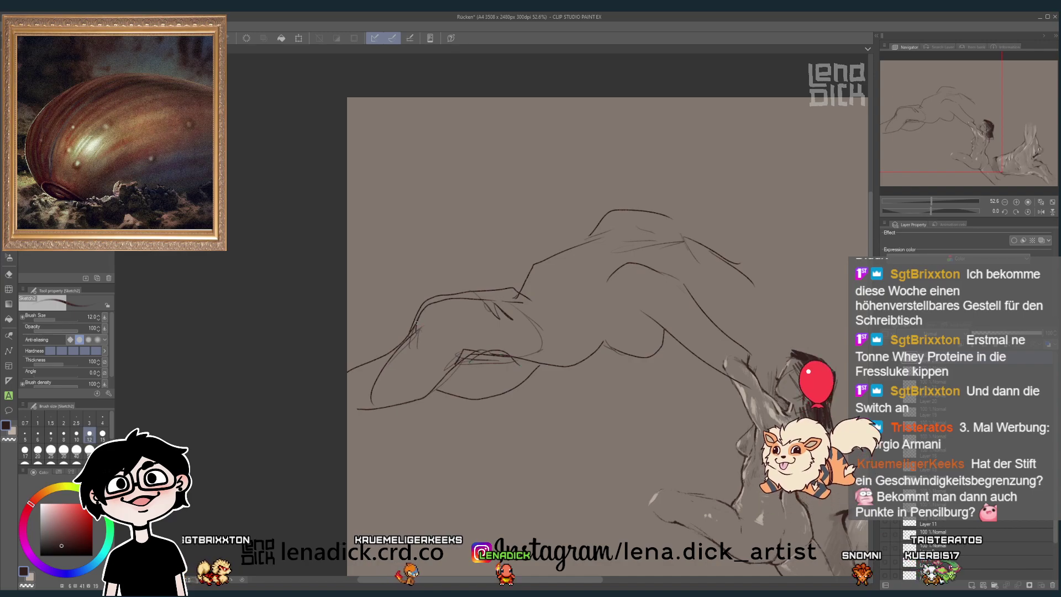
{"action": "left_click", "coordinate": [885, 357]}
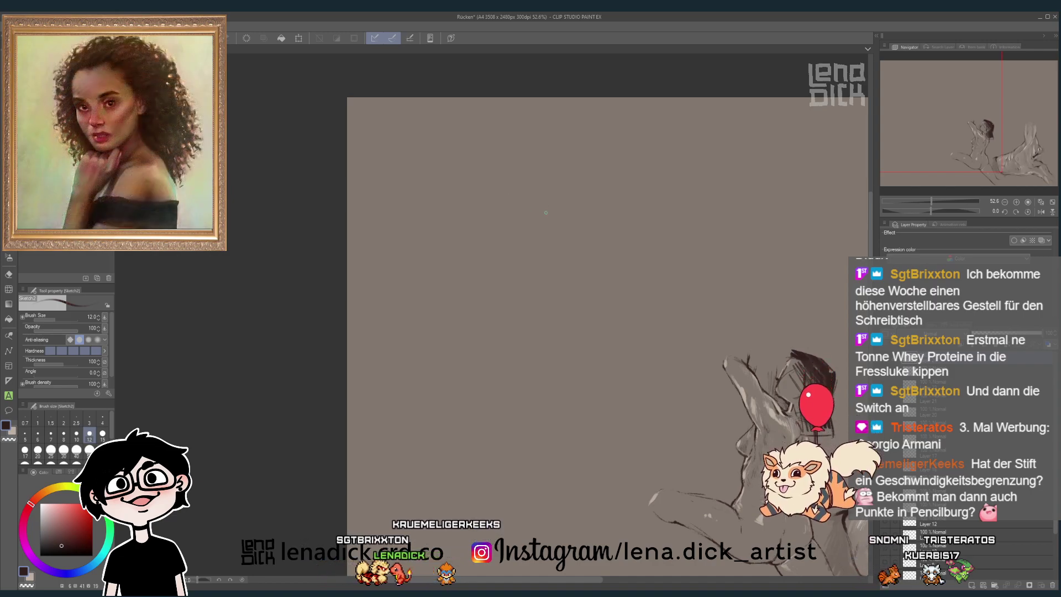
- Zoom in on the upper canvas and sketch the standing figure's arm and long torso contour
{"action": "mouse_move", "coordinate": [581, 198]}
{"action": "left_mouse_down"}
{"action": "mouse_move", "coordinate": [532, 222]}
{"action": "mouse_move", "coordinate": [546, 217]}
{"action": "left_mouse_up"}
{"action": "left_click", "coordinate": [531, 221]}
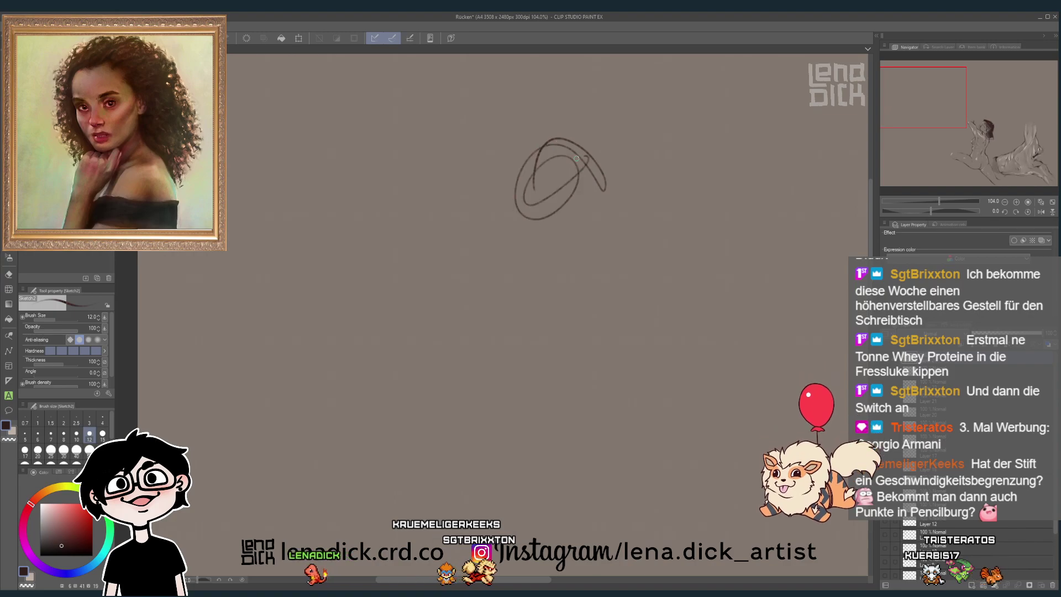
{"action": "left_click_drag", "start_coordinate": [437, 332], "coordinate": [524, 292]}
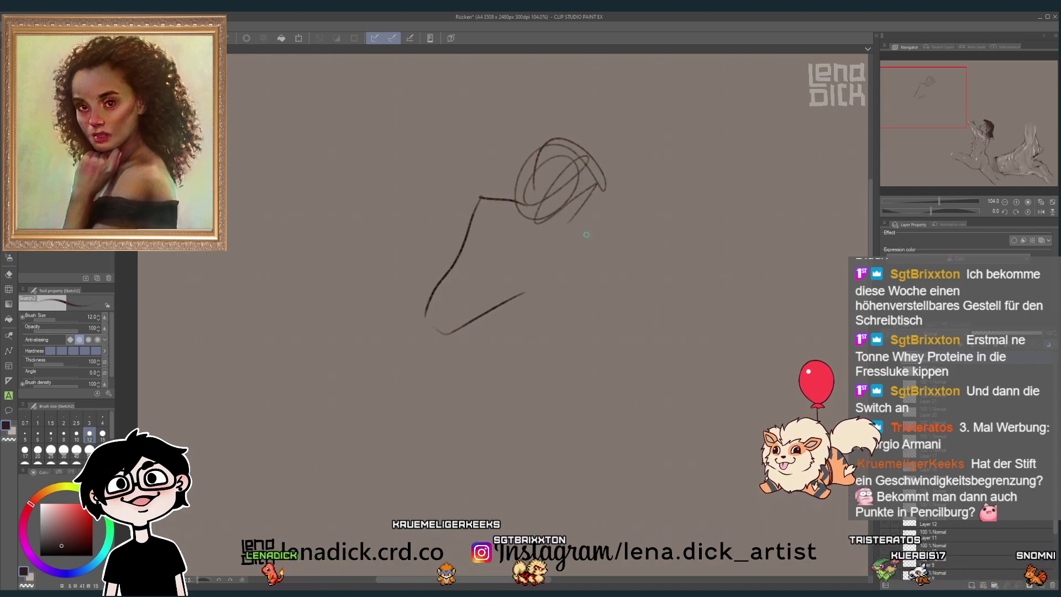
{"action": "left_click_drag", "start_coordinate": [602, 371], "coordinate": [564, 114]}
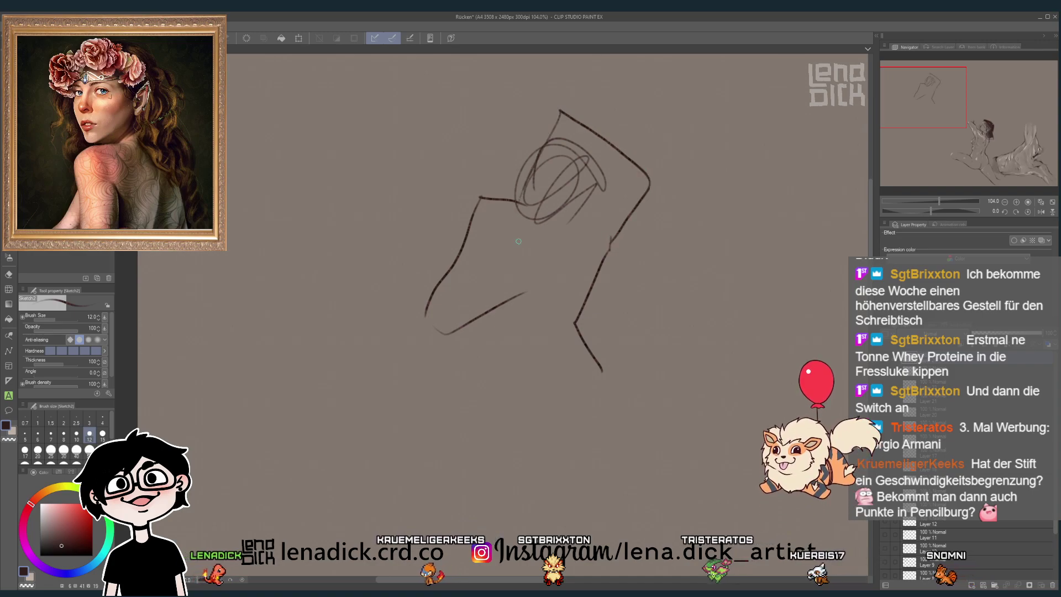
- Add the hip, thigh, knee and lower leg strokes, then hide the standing figure layer
{"action": "scroll", "coordinate": [567, 310], "scroll_direction": "down", "scroll_amount": 1}
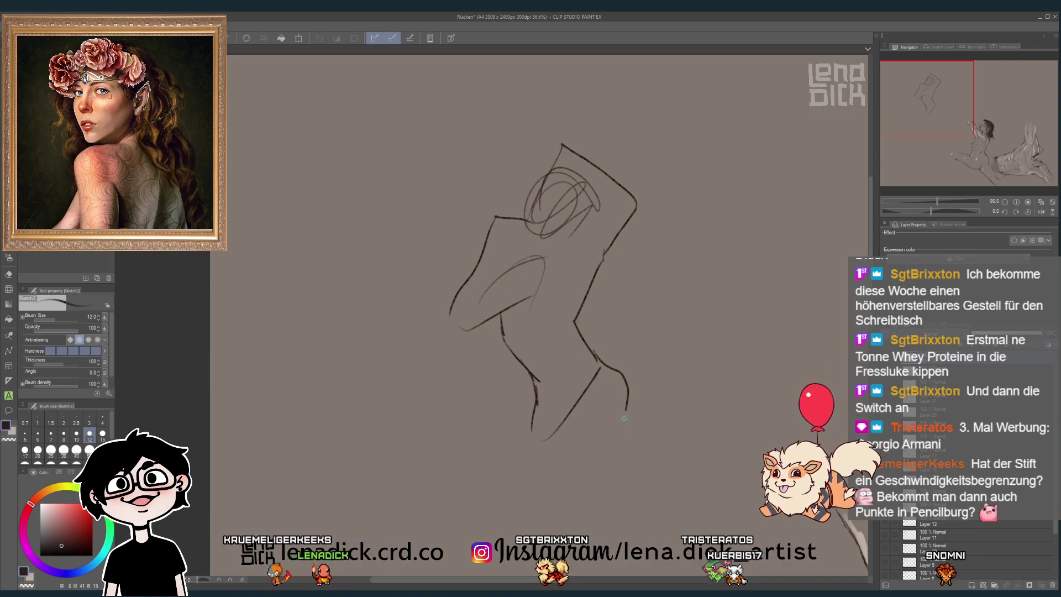
{"action": "left_click_drag", "start_coordinate": [606, 367], "coordinate": [619, 488]}
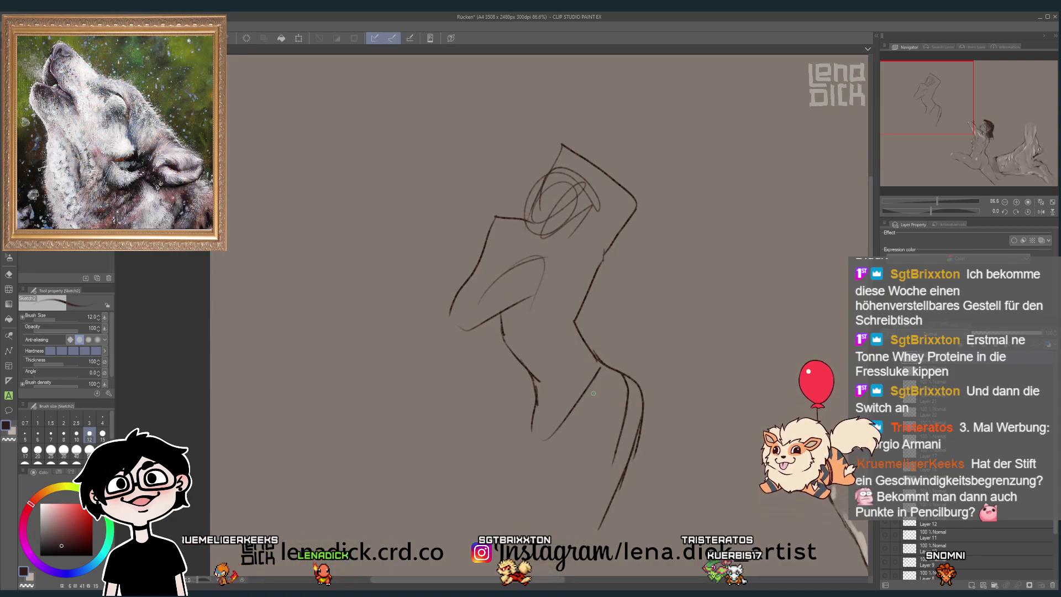
{"action": "scroll", "coordinate": [594, 410], "scroll_direction": "down", "scroll_amount": 4}
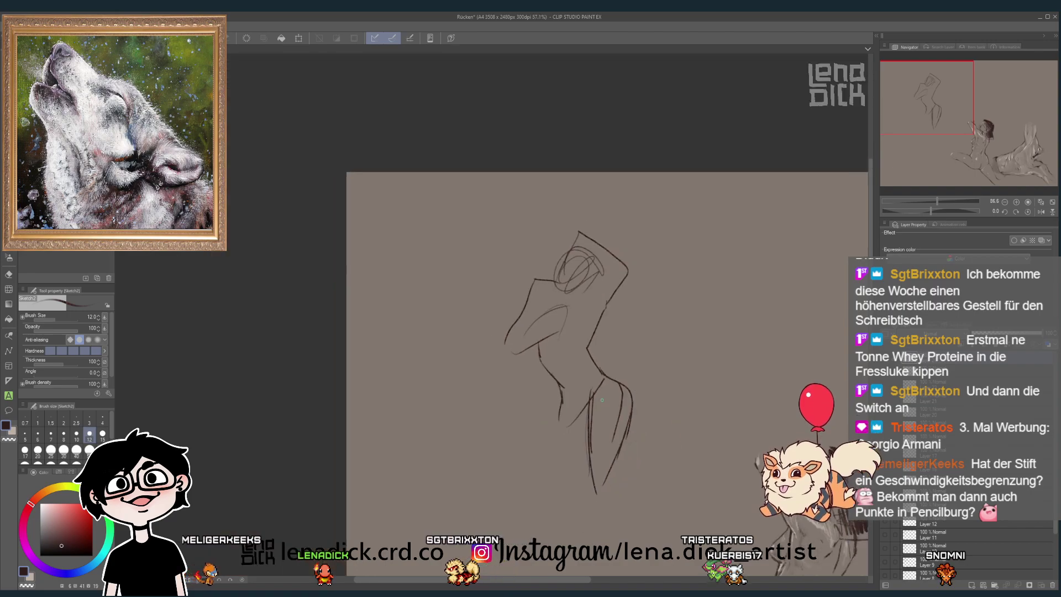
{"action": "mouse_move", "coordinate": [586, 409]}
{"action": "left_mouse_down"}
{"action": "mouse_move", "coordinate": [562, 351]}
{"action": "mouse_move", "coordinate": [510, 415]}
{"action": "mouse_move", "coordinate": [594, 523]}
{"action": "left_mouse_up"}
{"action": "scroll", "coordinate": [564, 352], "scroll_direction": "up", "scroll_amount": 4}
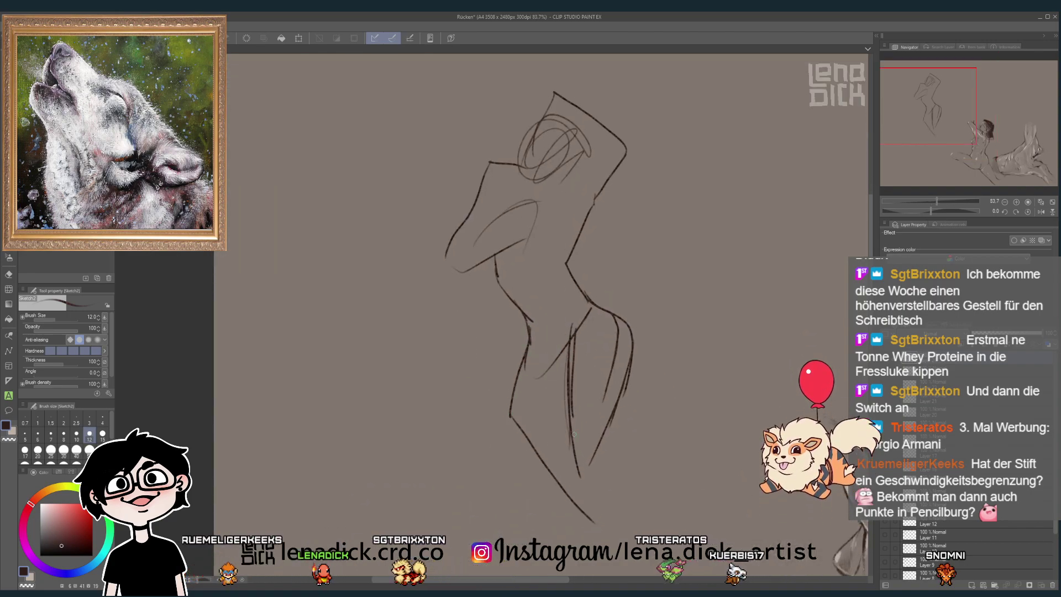
{"action": "left_click_drag", "start_coordinate": [567, 381], "coordinate": [557, 416]}
{"action": "mouse_move", "coordinate": [580, 458]}
{"action": "left_mouse_down"}
{"action": "mouse_move", "coordinate": [609, 513]}
{"action": "mouse_move", "coordinate": [576, 553]}
{"action": "left_mouse_up"}
{"action": "left_click_drag", "start_coordinate": [608, 436], "coordinate": [602, 525]}
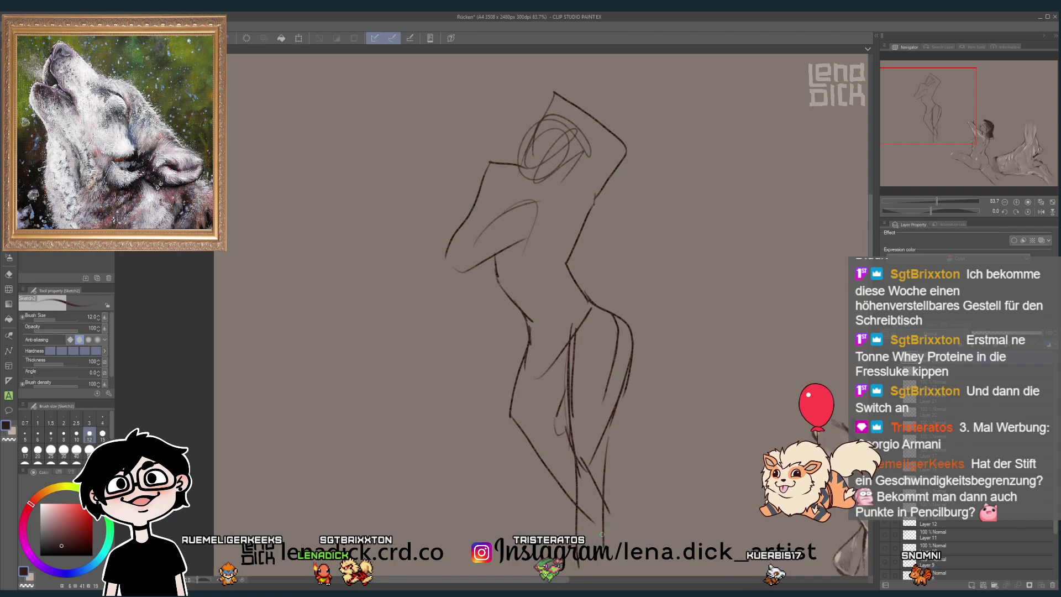
{"action": "left_click", "coordinate": [885, 357]}
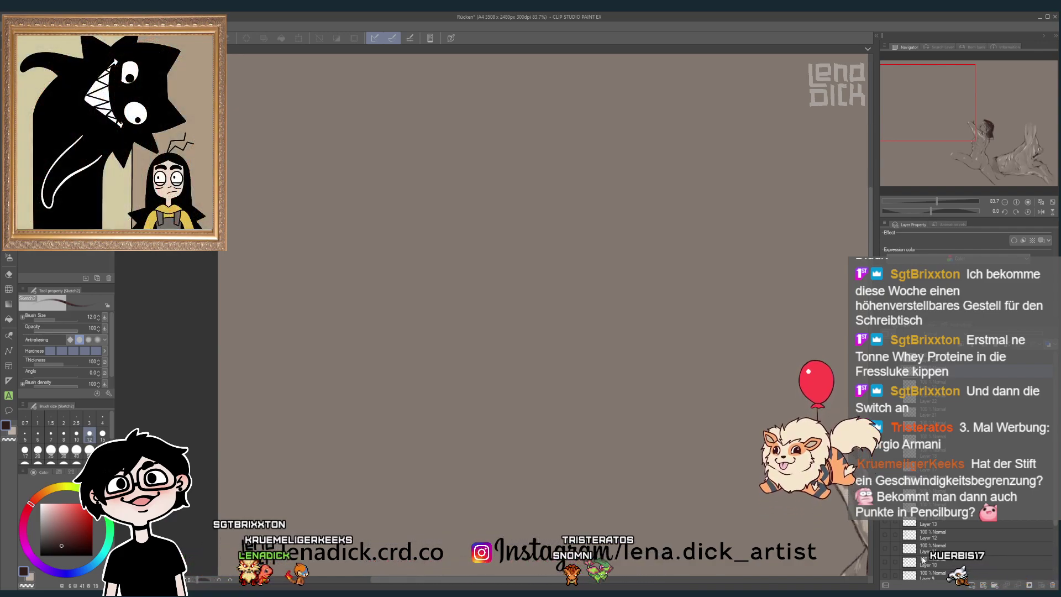
{"action": "scroll", "coordinate": [923, 560], "scroll_direction": "down", "scroll_amount": 2}
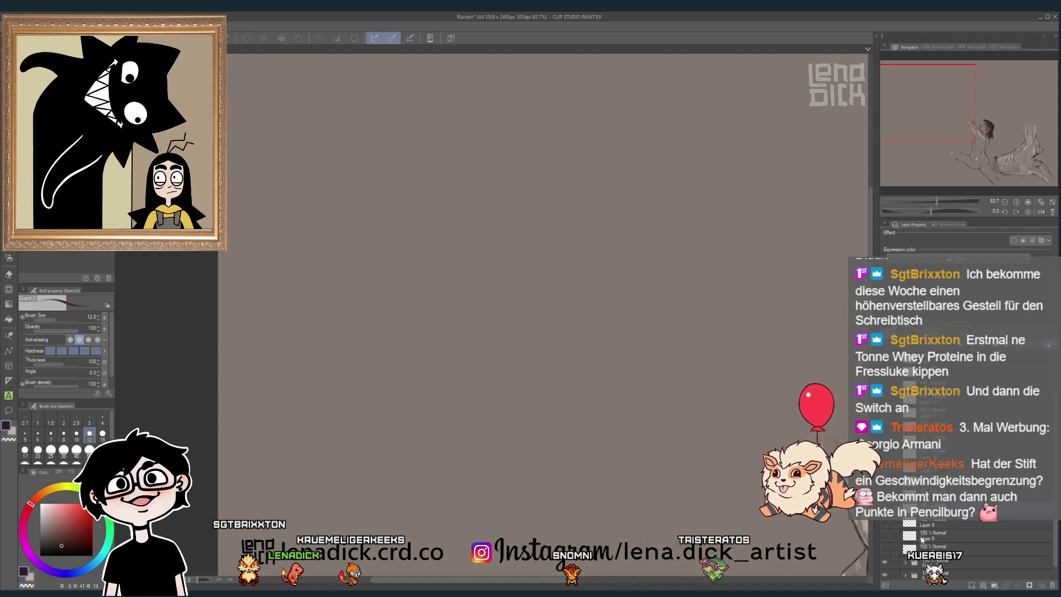
{"action": "scroll", "coordinate": [934, 568], "scroll_direction": "up", "scroll_amount": 2}
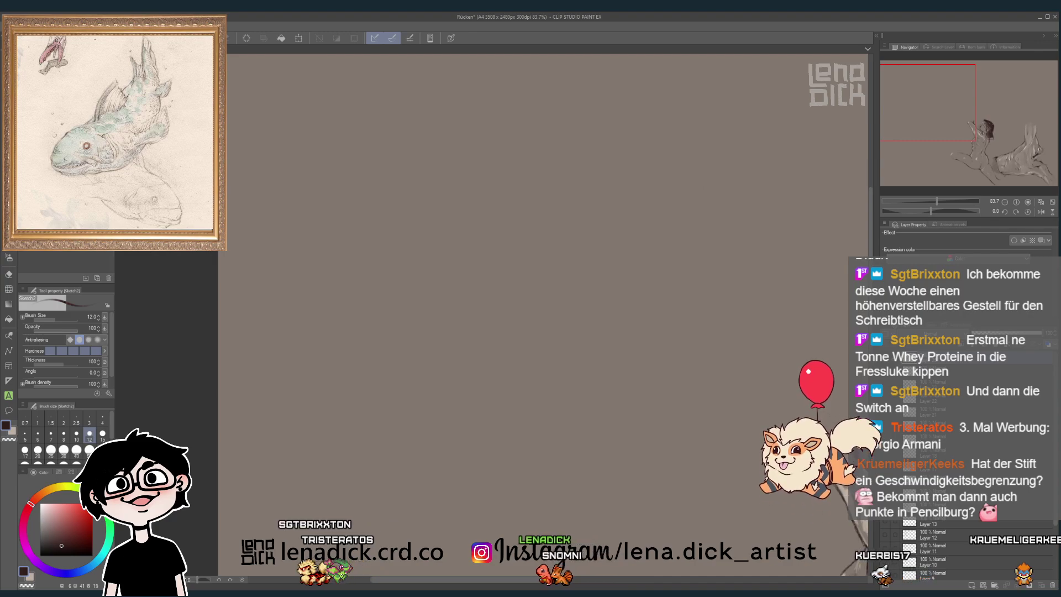
- Sketch the seated figure's head oval, chin, neck, long hair, and waist and body contours
{"action": "mouse_move", "coordinate": [552, 178]}
{"action": "left_mouse_down"}
{"action": "mouse_move", "coordinate": [579, 157]}
{"action": "mouse_move", "coordinate": [554, 214]}
{"action": "mouse_move", "coordinate": [605, 196]}
{"action": "left_mouse_up"}
{"action": "left_click_drag", "start_coordinate": [559, 223], "coordinate": [569, 241]}
{"action": "left_click_drag", "start_coordinate": [550, 182], "coordinate": [569, 304]}
{"action": "left_click_drag", "start_coordinate": [557, 227], "coordinate": [562, 304]}
{"action": "mouse_move", "coordinate": [543, 176]}
{"action": "left_mouse_down"}
{"action": "mouse_move", "coordinate": [564, 301]}
{"action": "mouse_move", "coordinate": [593, 202]}
{"action": "mouse_move", "coordinate": [590, 242]}
{"action": "mouse_move", "coordinate": [623, 244]}
{"action": "left_mouse_up"}
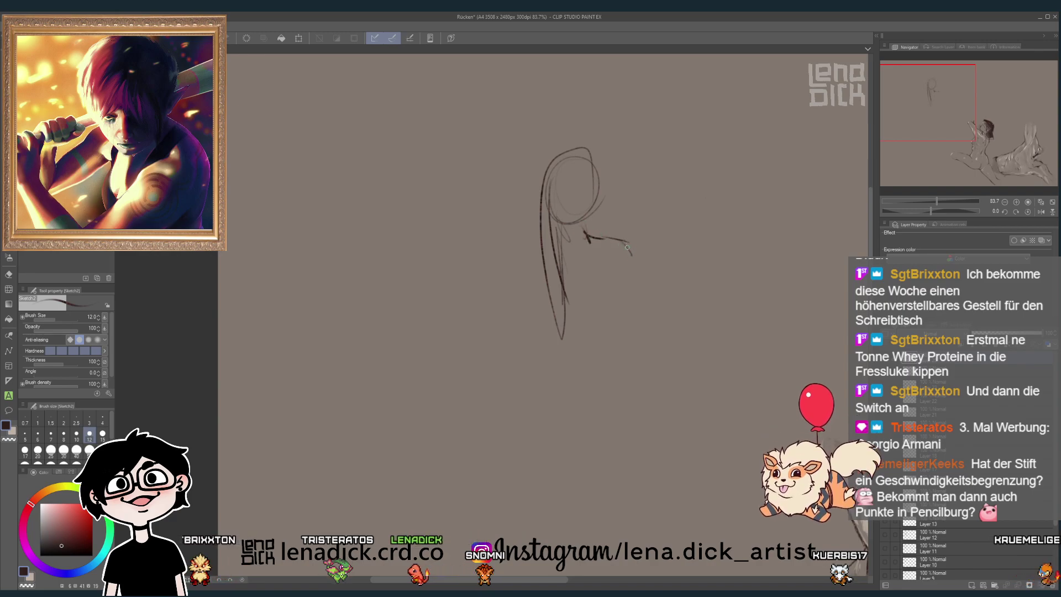
{"action": "left_click_drag", "start_coordinate": [607, 306], "coordinate": [657, 369]}
{"action": "left_click_drag", "start_coordinate": [662, 363], "coordinate": [689, 445]}
{"action": "mouse_move", "coordinate": [691, 443]}
{"action": "left_mouse_down"}
{"action": "mouse_move", "coordinate": [743, 476]}
{"action": "mouse_move", "coordinate": [690, 474]}
{"action": "left_mouse_up"}
- Add inner leg lines, the bent leg, resting forearm and stretched-out shin, then hide the layer and add a new one
{"action": "mouse_move", "coordinate": [683, 459]}
{"action": "left_mouse_down"}
{"action": "mouse_move", "coordinate": [642, 358]}
{"action": "mouse_move", "coordinate": [662, 428]}
{"action": "left_mouse_up"}
{"action": "left_click_drag", "start_coordinate": [663, 427], "coordinate": [638, 377]}
{"action": "mouse_move", "coordinate": [612, 317]}
{"action": "left_mouse_down"}
{"action": "mouse_move", "coordinate": [587, 358]}
{"action": "mouse_move", "coordinate": [599, 330]}
{"action": "mouse_move", "coordinate": [598, 420]}
{"action": "left_mouse_up"}
{"action": "mouse_move", "coordinate": [514, 376]}
{"action": "left_mouse_down"}
{"action": "mouse_move", "coordinate": [637, 436]}
{"action": "mouse_move", "coordinate": [621, 475]}
{"action": "left_mouse_up"}
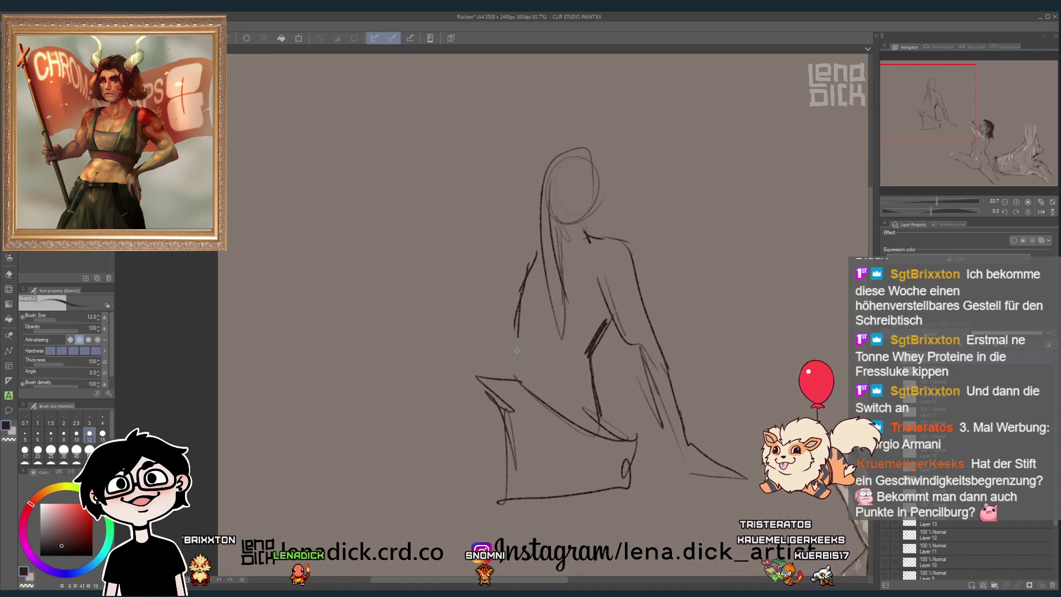
{"action": "mouse_move", "coordinate": [537, 388]}
{"action": "left_mouse_down"}
{"action": "mouse_move", "coordinate": [546, 291]}
{"action": "mouse_move", "coordinate": [553, 340]}
{"action": "mouse_move", "coordinate": [591, 318]}
{"action": "left_mouse_up"}
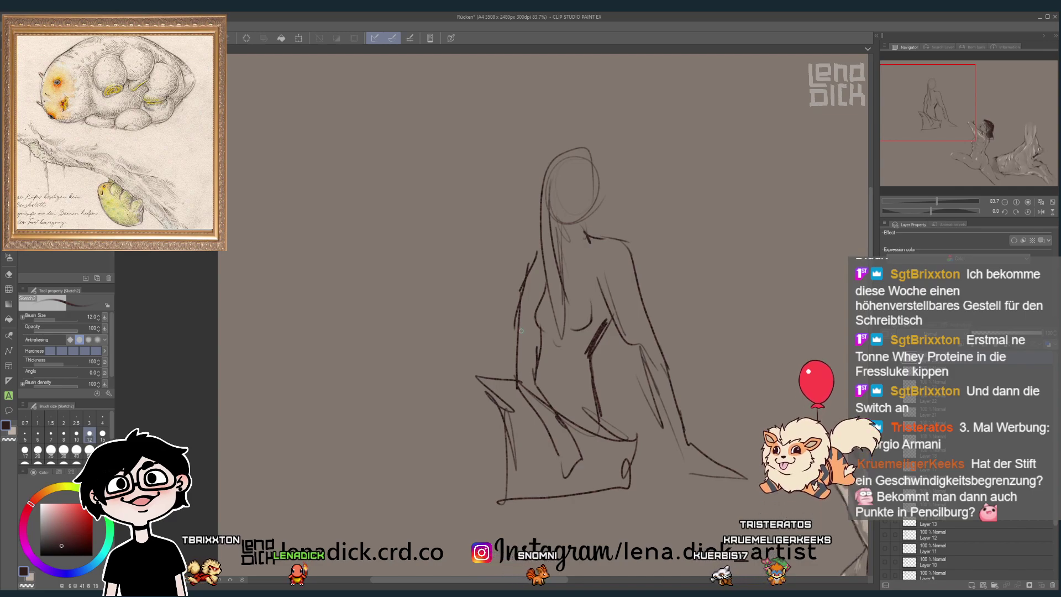
{"action": "mouse_move", "coordinate": [518, 346]}
{"action": "left_mouse_down"}
{"action": "mouse_move", "coordinate": [522, 389]}
{"action": "mouse_move", "coordinate": [512, 363]}
{"action": "mouse_move", "coordinate": [463, 375]}
{"action": "mouse_move", "coordinate": [466, 364]}
{"action": "mouse_move", "coordinate": [478, 386]}
{"action": "mouse_move", "coordinate": [398, 358]}
{"action": "mouse_move", "coordinate": [322, 464]}
{"action": "mouse_move", "coordinate": [279, 496]}
{"action": "mouse_move", "coordinate": [340, 490]}
{"action": "left_mouse_up"}
{"action": "mouse_move", "coordinate": [392, 420]}
{"action": "left_mouse_down"}
{"action": "mouse_move", "coordinate": [404, 406]}
{"action": "mouse_move", "coordinate": [501, 449]}
{"action": "mouse_move", "coordinate": [397, 455]}
{"action": "left_mouse_up"}
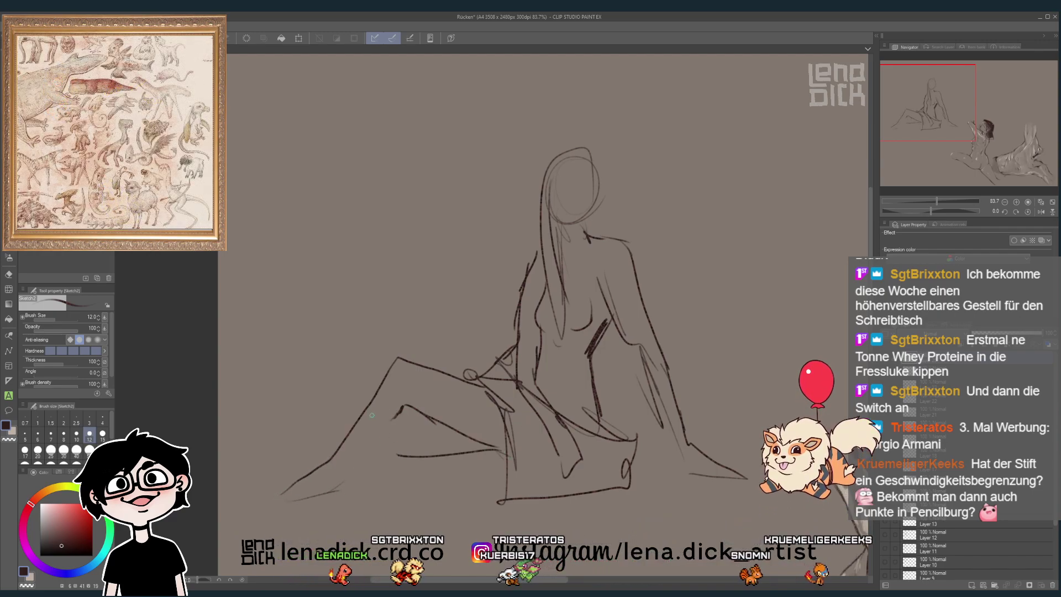
{"action": "left_click_drag", "start_coordinate": [361, 413], "coordinate": [268, 440]}
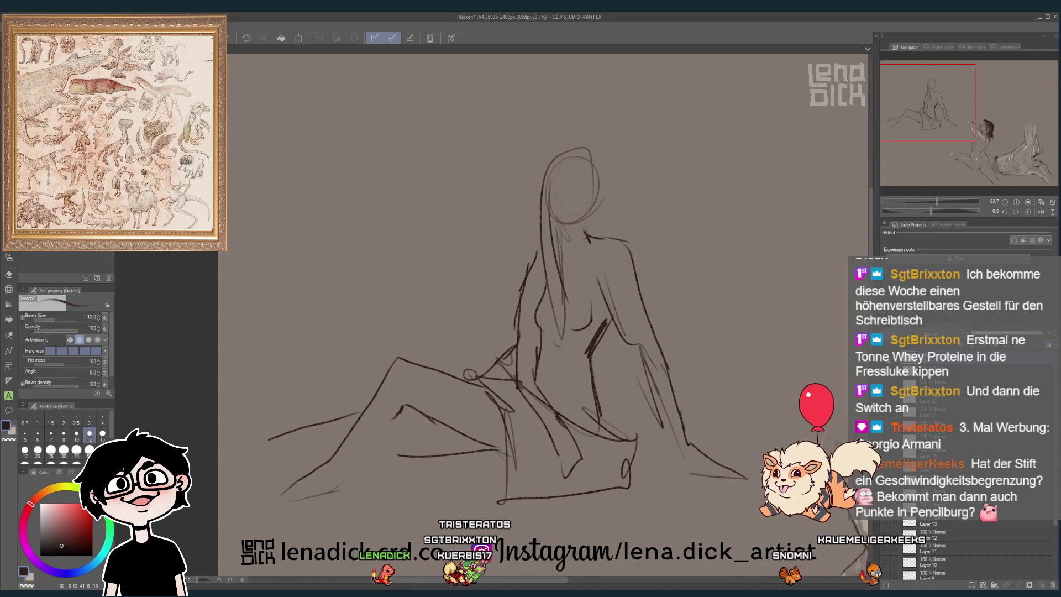
{"action": "left_click", "coordinate": [887, 358]}
{"action": "left_click", "coordinate": [972, 585]}
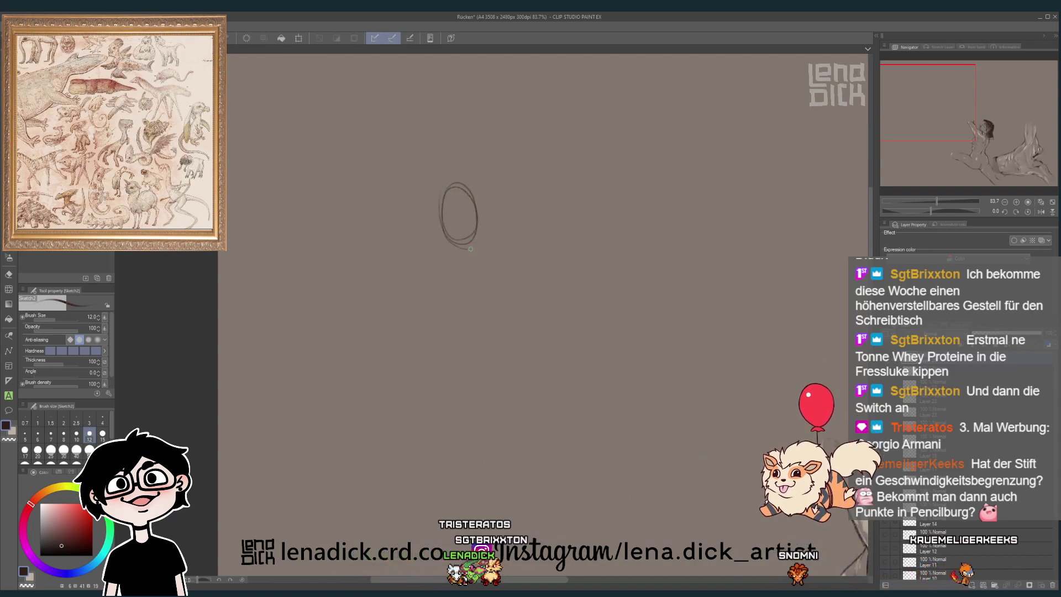
- Outline the face and neck, then sketch the torso sides, hip curve and both legs
{"action": "mouse_move", "coordinate": [449, 185]}
{"action": "left_mouse_down"}
{"action": "mouse_move", "coordinate": [431, 217]}
{"action": "mouse_move", "coordinate": [463, 246]}
{"action": "mouse_move", "coordinate": [459, 268]}
{"action": "left_mouse_up"}
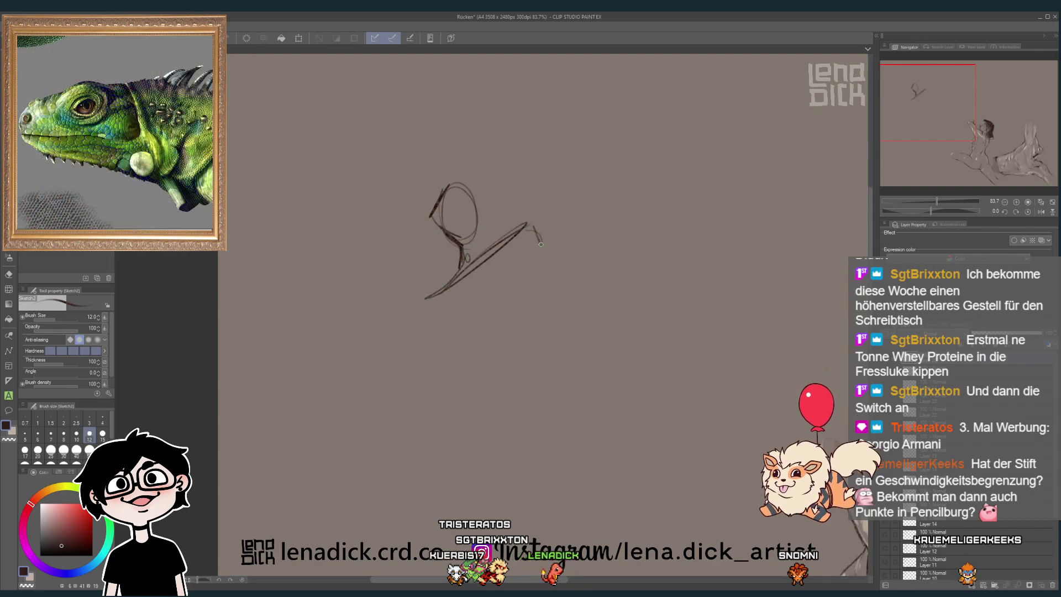
{"action": "left_click_drag", "start_coordinate": [541, 223], "coordinate": [591, 378]}
{"action": "mouse_move", "coordinate": [427, 309]}
{"action": "left_mouse_down"}
{"action": "mouse_move", "coordinate": [470, 355]}
{"action": "mouse_move", "coordinate": [491, 413]}
{"action": "left_mouse_up"}
{"action": "mouse_move", "coordinate": [477, 390]}
{"action": "left_mouse_down"}
{"action": "mouse_move", "coordinate": [525, 417]}
{"action": "mouse_move", "coordinate": [546, 441]}
{"action": "left_mouse_up"}
{"action": "mouse_move", "coordinate": [505, 424]}
{"action": "left_mouse_down"}
{"action": "mouse_move", "coordinate": [544, 449]}
{"action": "mouse_move", "coordinate": [594, 384]}
{"action": "mouse_move", "coordinate": [628, 431]}
{"action": "left_mouse_up"}
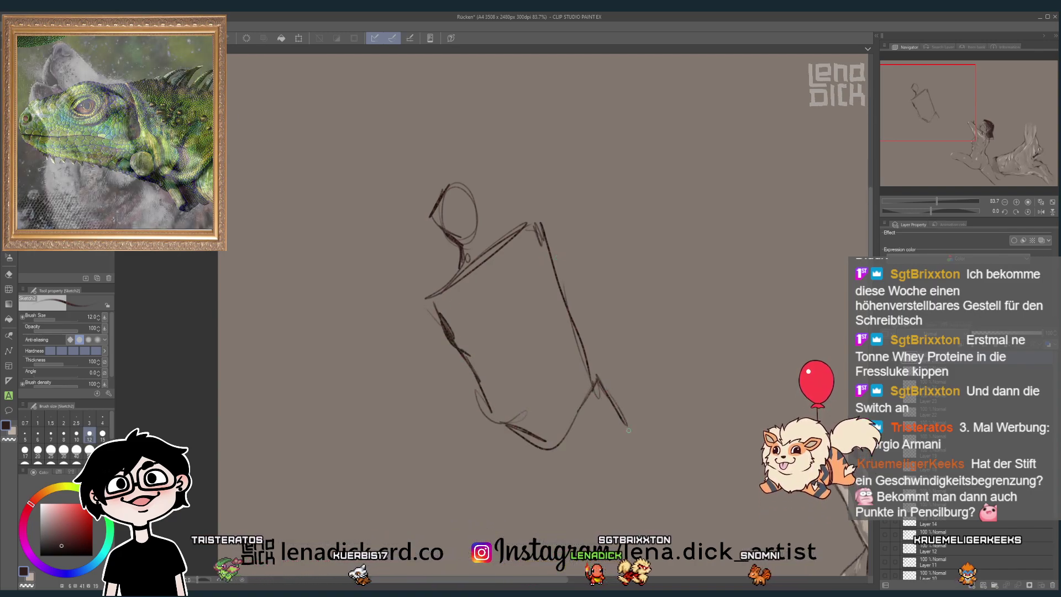
{"action": "mouse_move", "coordinate": [602, 388]}
{"action": "left_mouse_down"}
{"action": "mouse_move", "coordinate": [628, 431]}
{"action": "mouse_move", "coordinate": [558, 544]}
{"action": "left_mouse_up"}
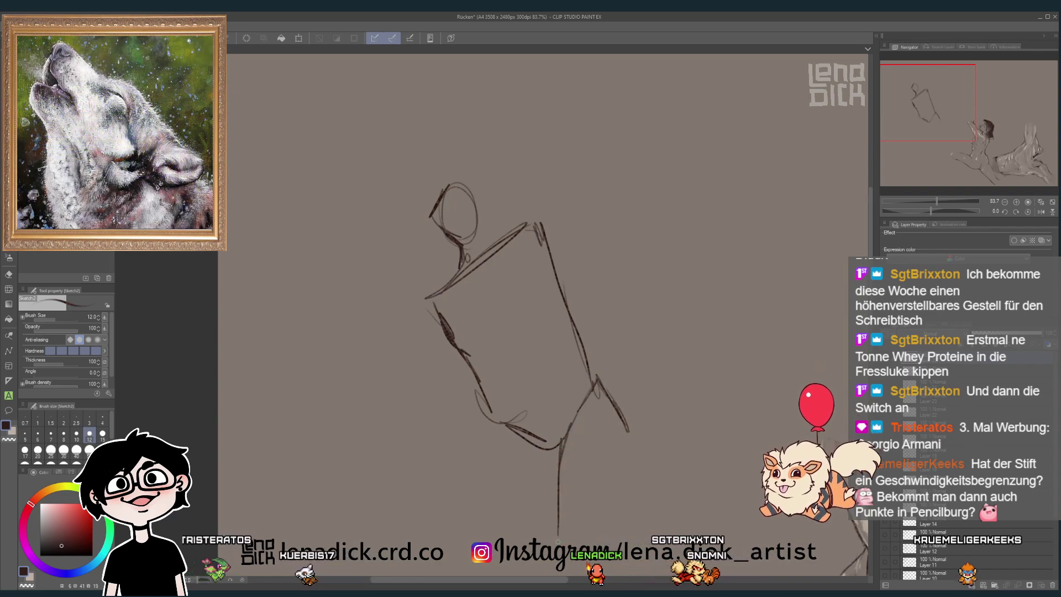
{"action": "left_click_drag", "start_coordinate": [625, 438], "coordinate": [588, 541]}
{"action": "left_click_drag", "start_coordinate": [607, 500], "coordinate": [628, 461]}
{"action": "mouse_move", "coordinate": [491, 406]}
{"action": "left_mouse_down"}
{"action": "mouse_move", "coordinate": [427, 541]}
{"action": "mouse_move", "coordinate": [448, 547]}
{"action": "mouse_move", "coordinate": [557, 523]}
{"action": "left_mouse_up"}
{"action": "mouse_move", "coordinate": [491, 514]}
{"action": "left_mouse_down"}
{"action": "mouse_move", "coordinate": [531, 460]}
{"action": "mouse_move", "coordinate": [560, 456]}
{"action": "left_mouse_up"}
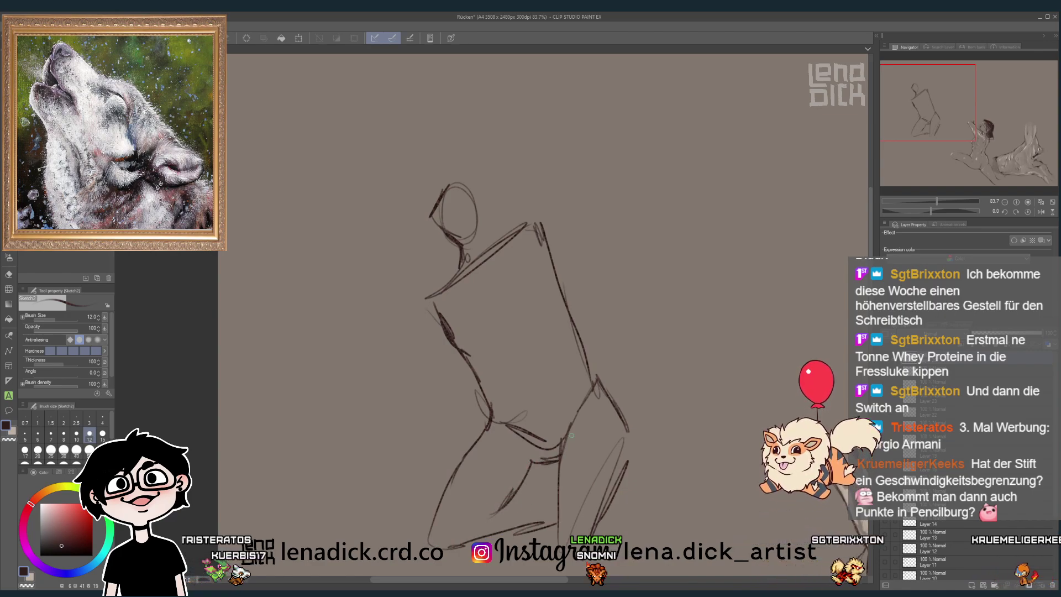
{"action": "mouse_move", "coordinate": [554, 288]}
{"action": "left_mouse_down"}
{"action": "mouse_move", "coordinate": [554, 260]}
{"action": "mouse_move", "coordinate": [587, 212]}
{"action": "left_mouse_up"}
- Draw both arms raised behind the head, then hide the figure's layer
{"action": "left_click_drag", "start_coordinate": [578, 223], "coordinate": [601, 185]}
{"action": "left_click_drag", "start_coordinate": [562, 243], "coordinate": [602, 170]}
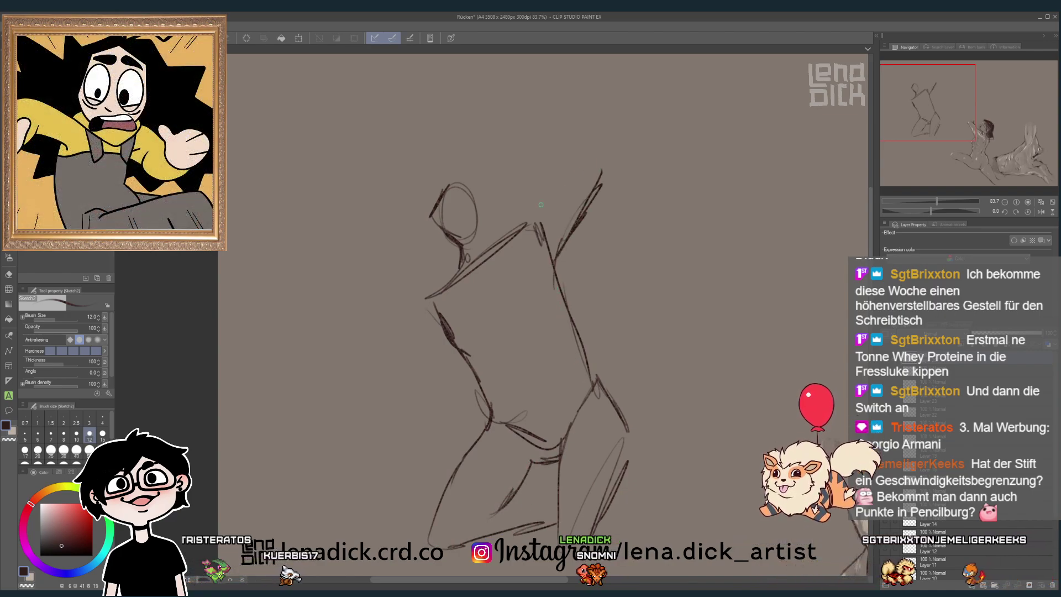
{"action": "left_click_drag", "start_coordinate": [491, 246], "coordinate": [530, 214]}
{"action": "left_click_drag", "start_coordinate": [525, 211], "coordinate": [579, 143]}
{"action": "mouse_move", "coordinate": [565, 159]}
{"action": "left_mouse_down"}
{"action": "mouse_move", "coordinate": [589, 143]}
{"action": "mouse_move", "coordinate": [596, 170]}
{"action": "left_mouse_up"}
{"action": "mouse_move", "coordinate": [597, 132]}
{"action": "left_mouse_down"}
{"action": "mouse_move", "coordinate": [476, 169]}
{"action": "mouse_move", "coordinate": [465, 191]}
{"action": "mouse_move", "coordinate": [481, 196]}
{"action": "mouse_move", "coordinate": [504, 176]}
{"action": "mouse_move", "coordinate": [566, 169]}
{"action": "left_mouse_up"}
{"action": "mouse_move", "coordinate": [429, 269]}
{"action": "left_mouse_down"}
{"action": "mouse_move", "coordinate": [431, 291]}
{"action": "mouse_move", "coordinate": [443, 379]}
{"action": "left_mouse_up"}
{"action": "left_click_drag", "start_coordinate": [439, 152], "coordinate": [405, 239]}
{"action": "left_click_drag", "start_coordinate": [409, 235], "coordinate": [436, 193]}
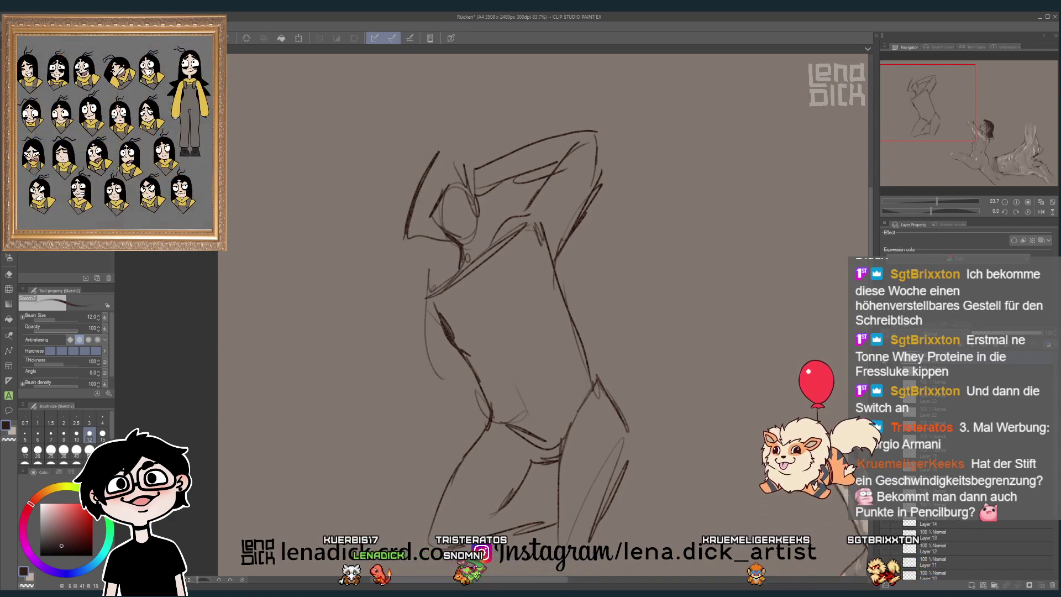
{"action": "left_click", "coordinate": [885, 358]}
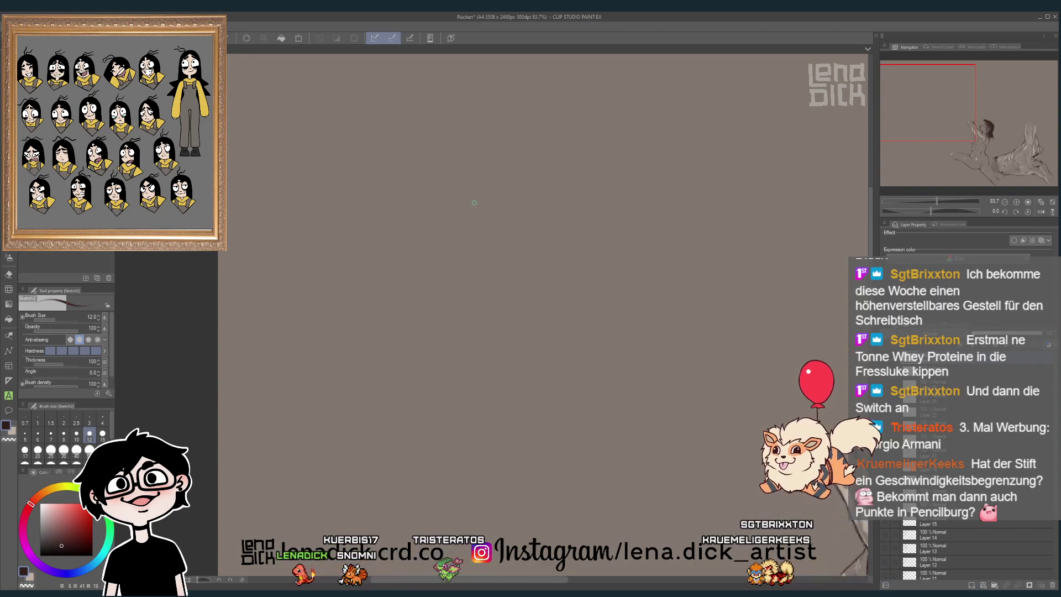
- Sketch the hunched back curve from the head down and the body's bottom and inner curves
{"action": "left_click_drag", "start_coordinate": [467, 194], "coordinate": [390, 219]}
{"action": "left_click_drag", "start_coordinate": [355, 301], "coordinate": [367, 382]}
{"action": "mouse_move", "coordinate": [360, 338]}
{"action": "left_mouse_down"}
{"action": "mouse_move", "coordinate": [390, 420]}
{"action": "mouse_move", "coordinate": [474, 408]}
{"action": "left_mouse_up"}
{"action": "left_click_drag", "start_coordinate": [469, 414], "coordinate": [494, 403]}
{"action": "mouse_move", "coordinate": [455, 368]}
{"action": "left_mouse_down"}
{"action": "mouse_move", "coordinate": [509, 257]}
{"action": "mouse_move", "coordinate": [545, 299]}
{"action": "mouse_move", "coordinate": [533, 491]}
{"action": "left_mouse_up"}
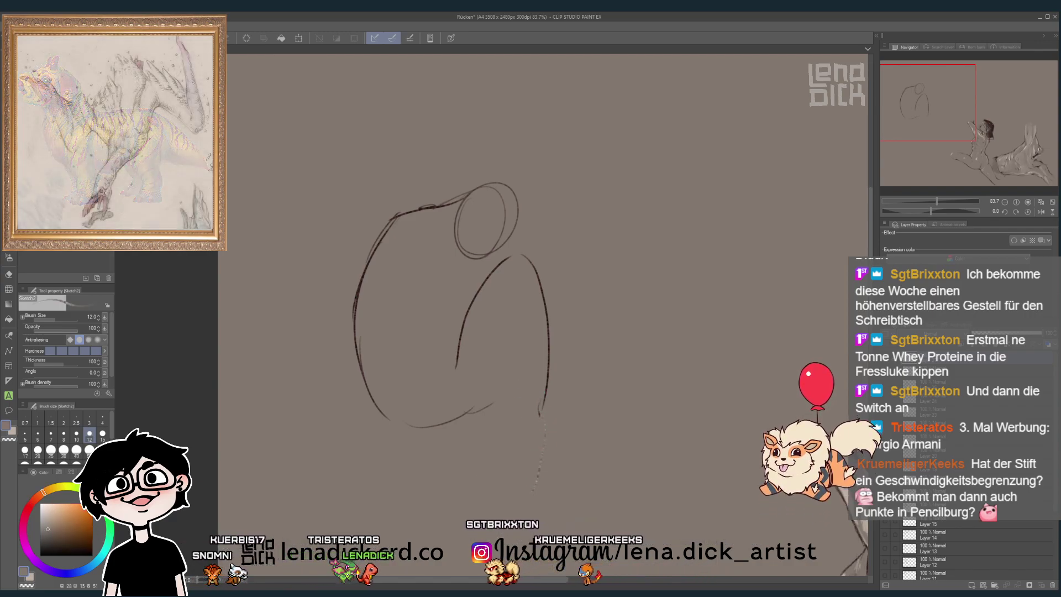
- With a darker colour, add the hand, inner arm, shoulder and back curves, and extend the leg down-right
{"action": "left_click", "coordinate": [434, 204], "text": "alt"}
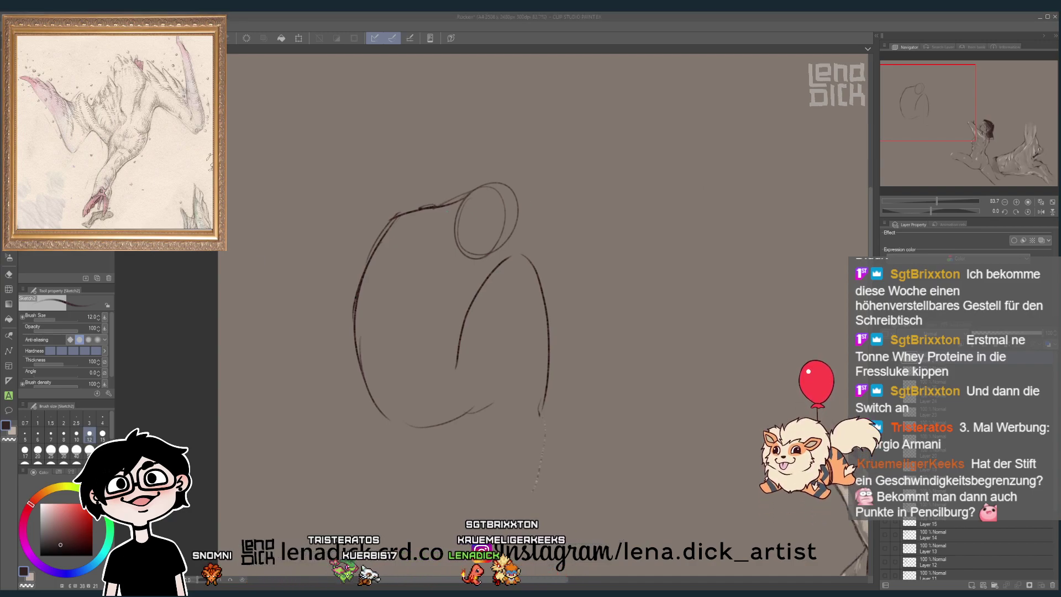
{"action": "left_click_drag", "start_coordinate": [550, 384], "coordinate": [541, 419]}
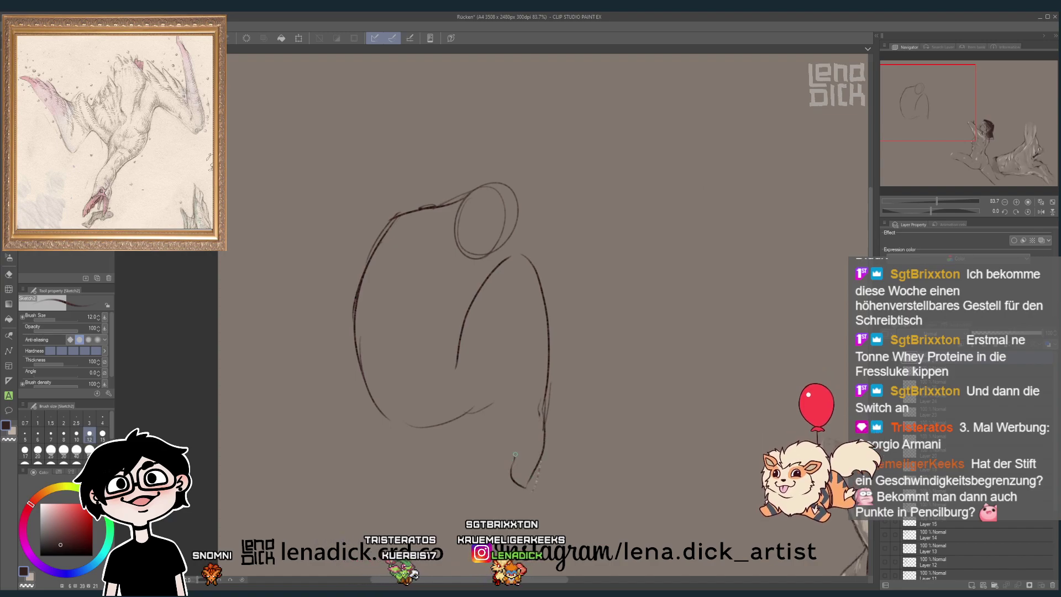
{"action": "left_click_drag", "start_coordinate": [517, 413], "coordinate": [503, 365]}
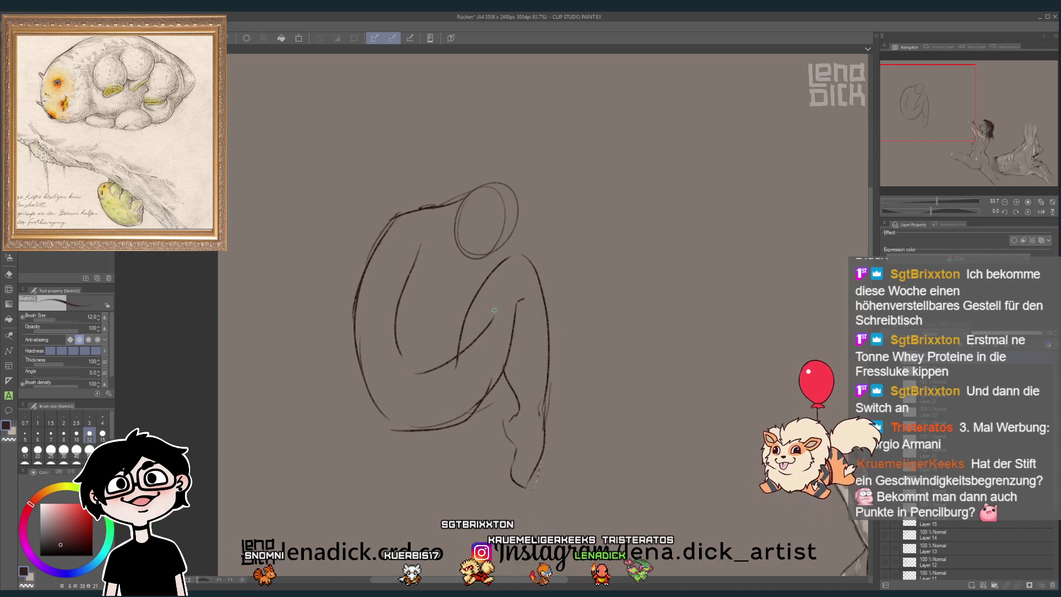
{"action": "mouse_move", "coordinate": [469, 280]}
{"action": "left_mouse_down"}
{"action": "mouse_move", "coordinate": [471, 313]}
{"action": "mouse_move", "coordinate": [426, 338]}
{"action": "mouse_move", "coordinate": [445, 270]}
{"action": "left_mouse_up"}
{"action": "left_click_drag", "start_coordinate": [399, 226], "coordinate": [446, 269]}
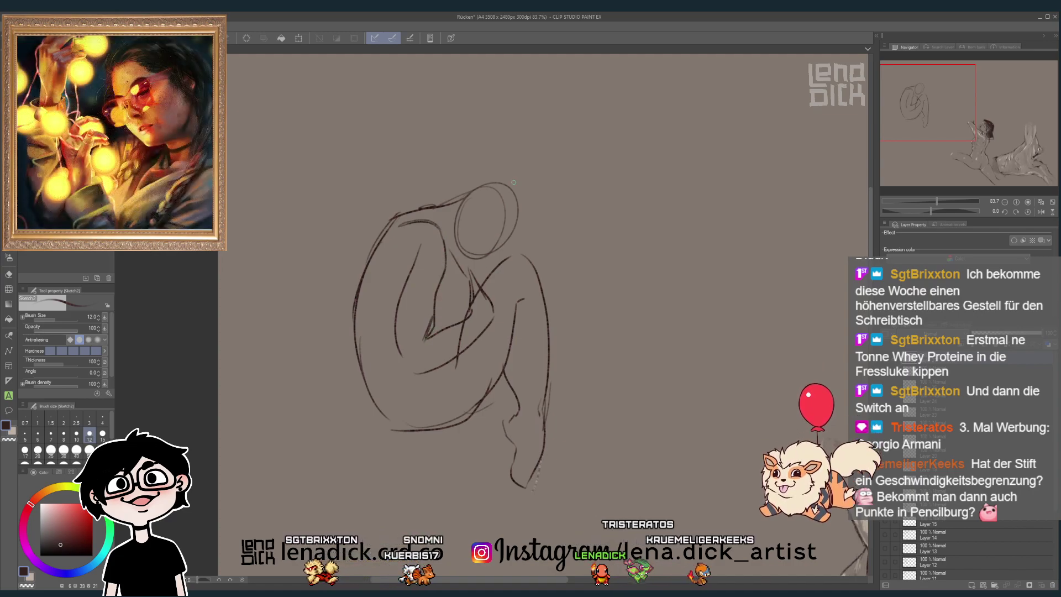
{"action": "left_click_drag", "start_coordinate": [515, 200], "coordinate": [555, 286]}
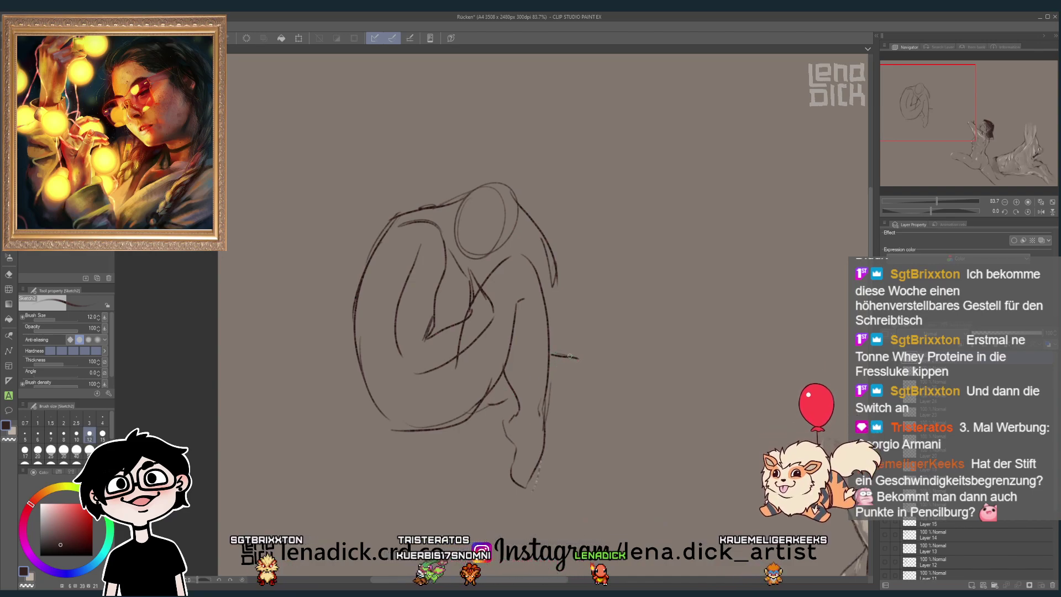
{"action": "left_click_drag", "start_coordinate": [564, 399], "coordinate": [567, 408]}
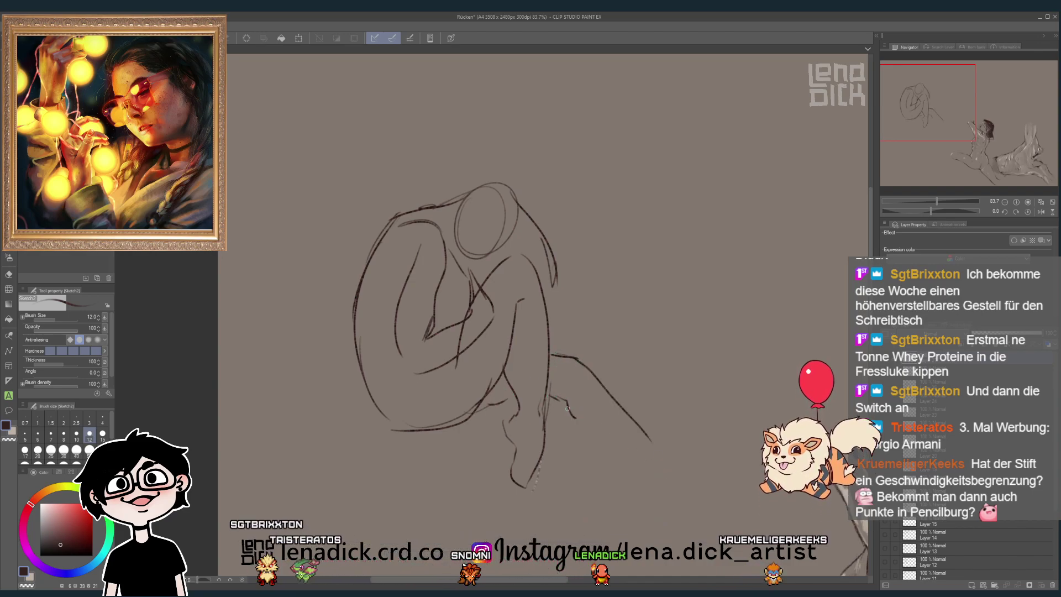
{"action": "left_click_drag", "start_coordinate": [640, 449], "coordinate": [662, 478]}
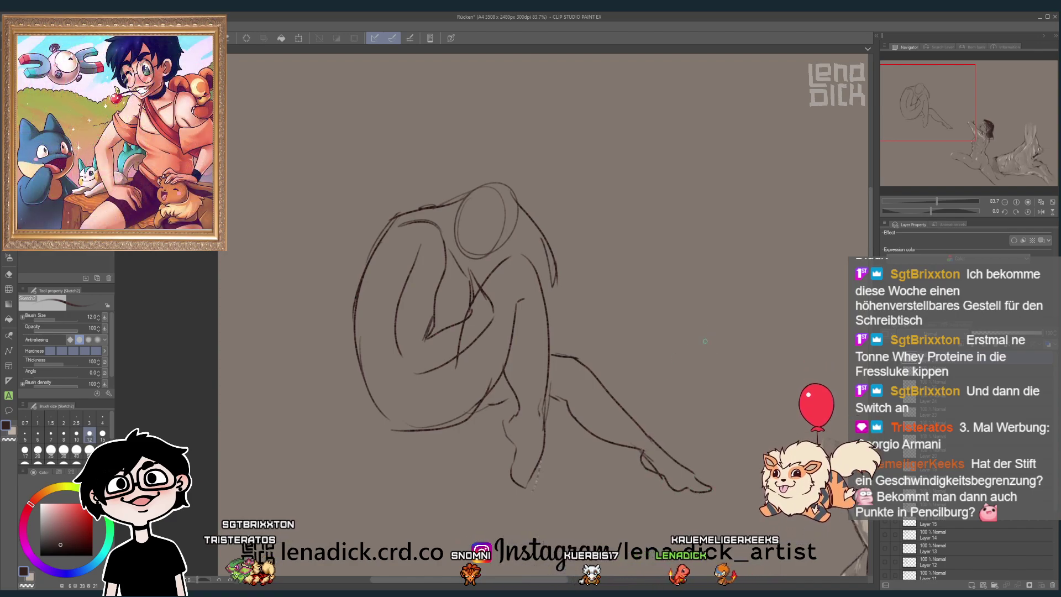
- Zoom out and pan with the Navigator to bring the whole canvas into view
{"action": "scroll", "coordinate": [703, 341], "scroll_direction": "down", "scroll_amount": 4}
{"action": "left_click_drag", "start_coordinate": [726, 322], "coordinate": [664, 327]}
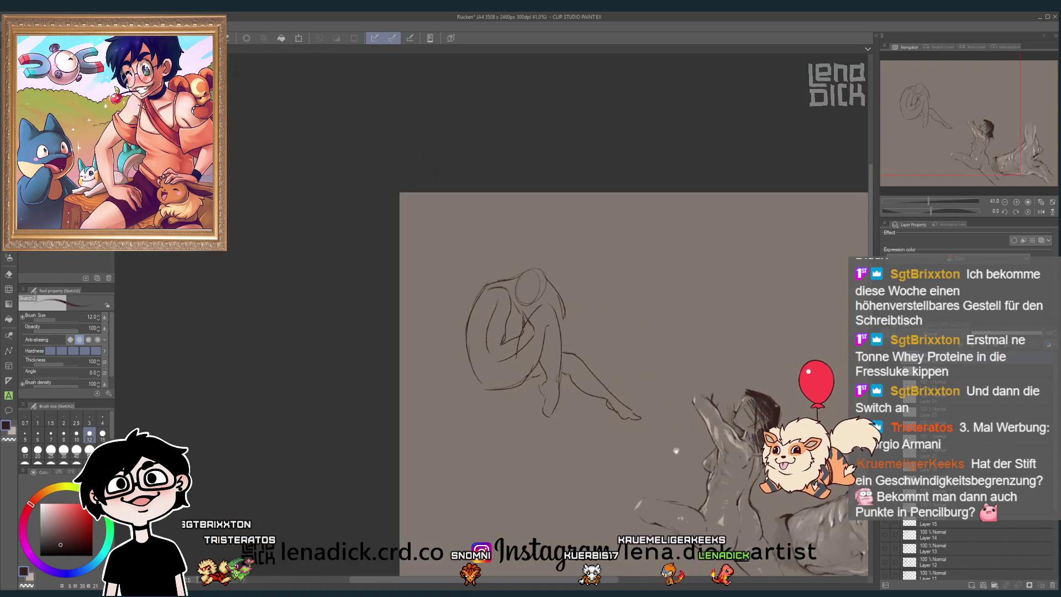
{"action": "left_click_drag", "start_coordinate": [676, 450], "coordinate": [639, 422]}
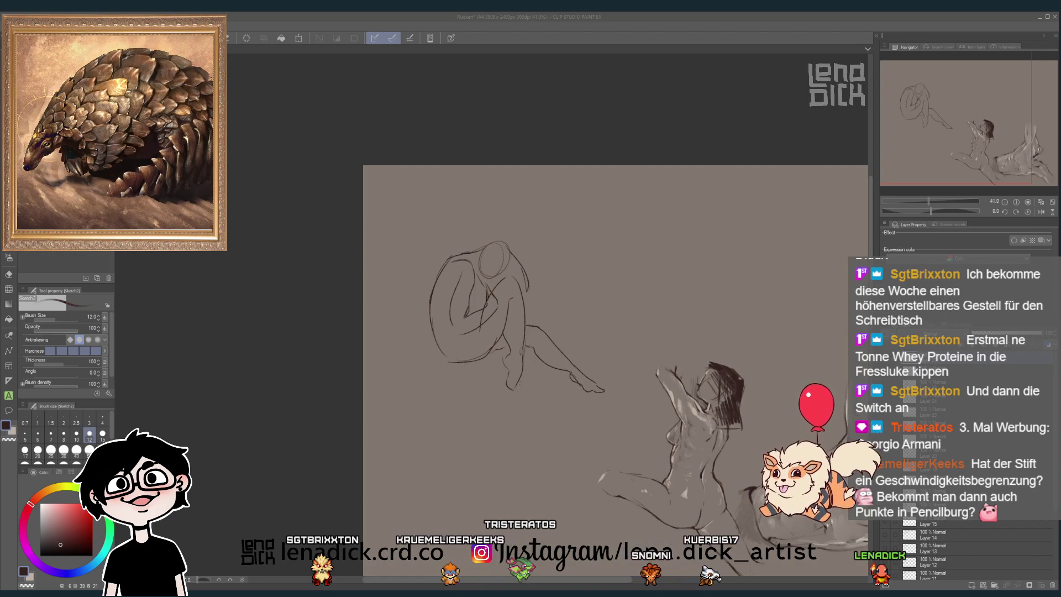
{"action": "scroll", "coordinate": [714, 315], "scroll_direction": "down", "scroll_amount": 2}
{"action": "scroll", "coordinate": [783, 283], "scroll_direction": "up", "scroll_amount": 1}
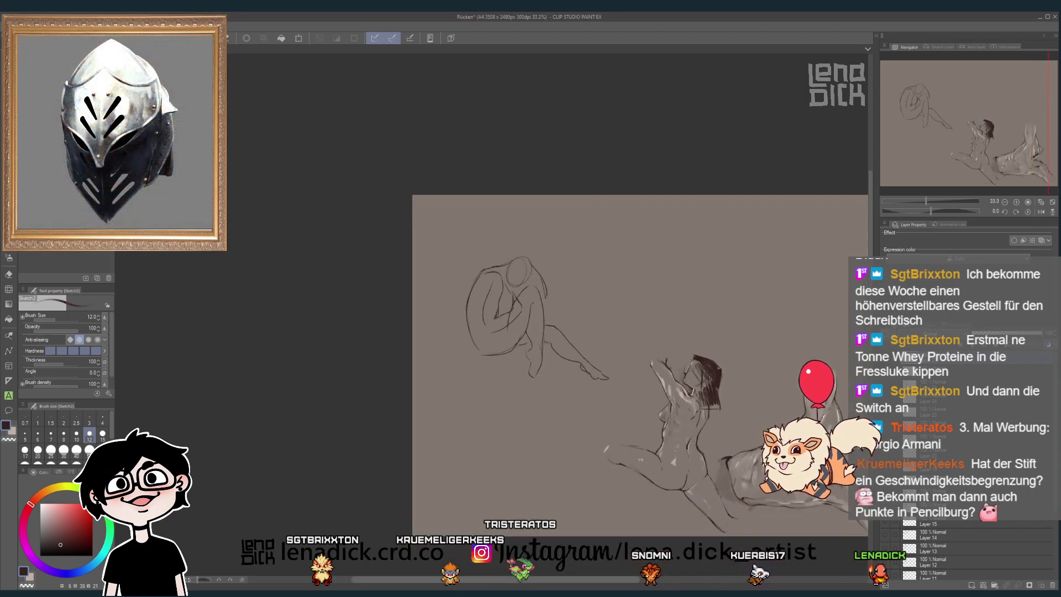
{"action": "left_click_drag", "start_coordinate": [930, 126], "coordinate": [955, 131]}
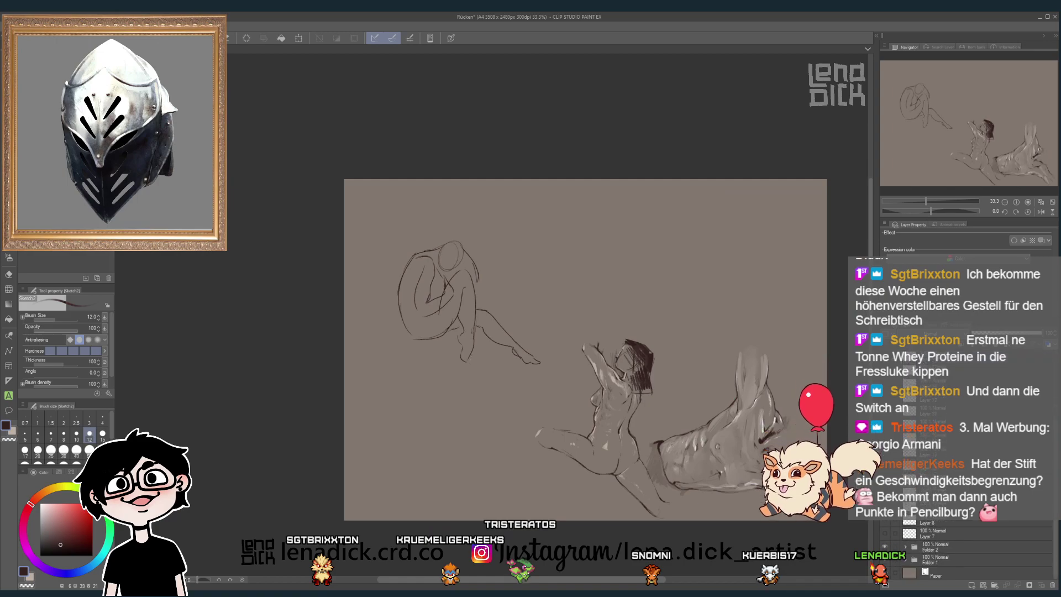
{"action": "left_click_drag", "start_coordinate": [884, 492], "coordinate": [885, 415]}
{"action": "scroll", "coordinate": [940, 442], "scroll_direction": "up", "scroll_amount": 3}
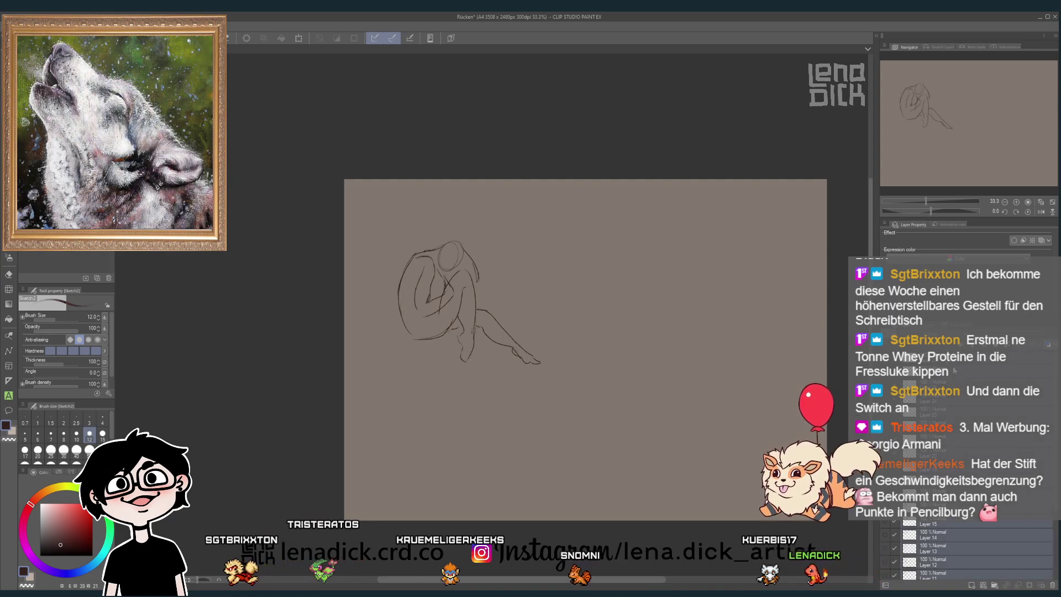
- Group the selected layers into a new folder and make the hidden gesture sketch layers visible
{"action": "left_click", "coordinate": [999, 186]}
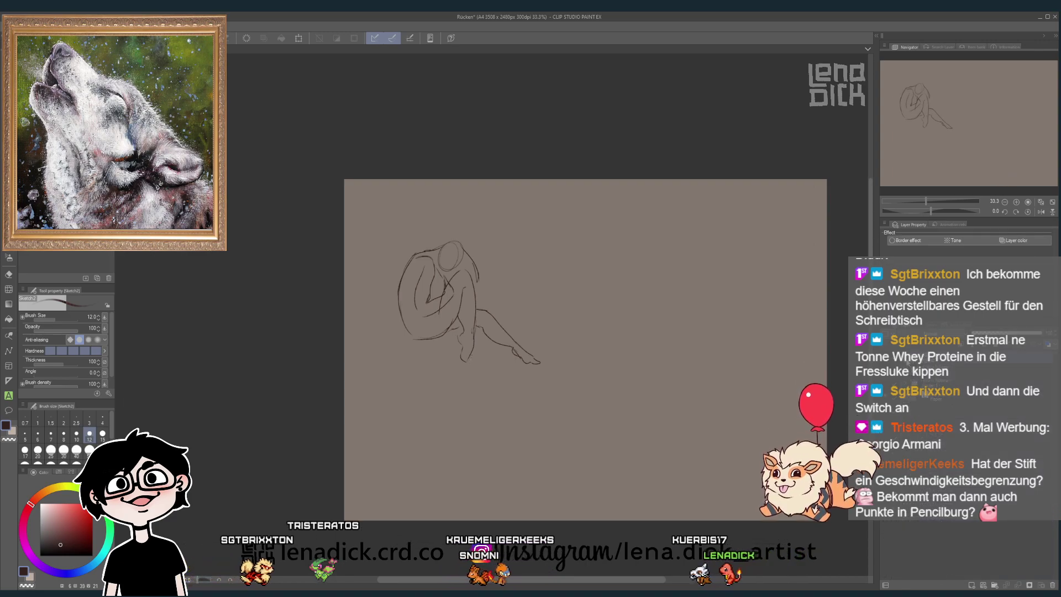
{"action": "left_click_drag", "start_coordinate": [885, 371], "coordinate": [886, 534]}
{"action": "scroll", "coordinate": [887, 530], "scroll_direction": "down", "scroll_amount": 2}
{"action": "left_click_drag", "start_coordinate": [484, 271], "coordinate": [601, 245]}
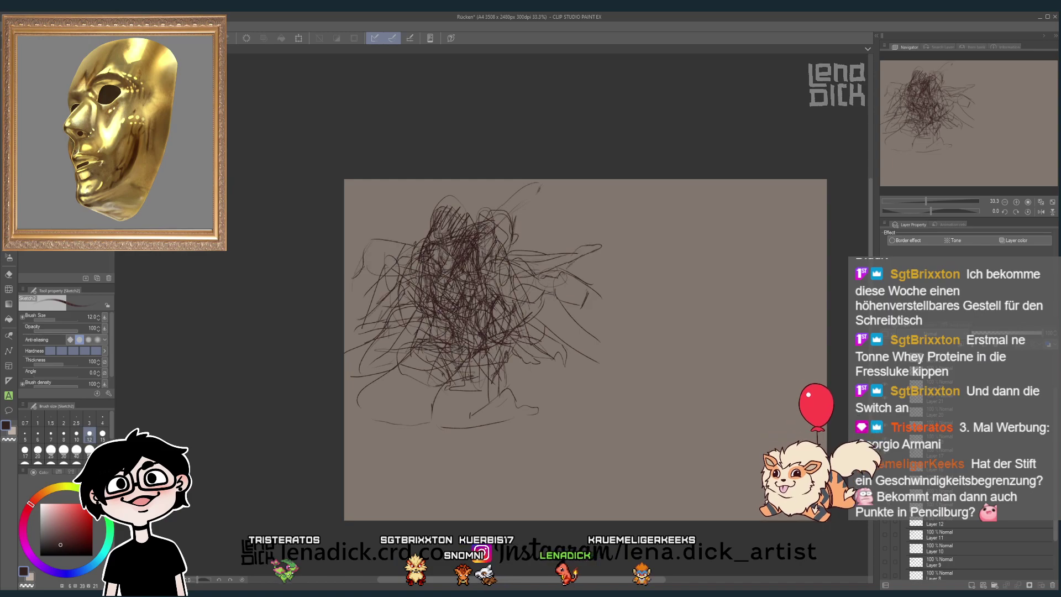
{"action": "scroll", "coordinate": [887, 531], "scroll_direction": "down", "scroll_amount": 2}
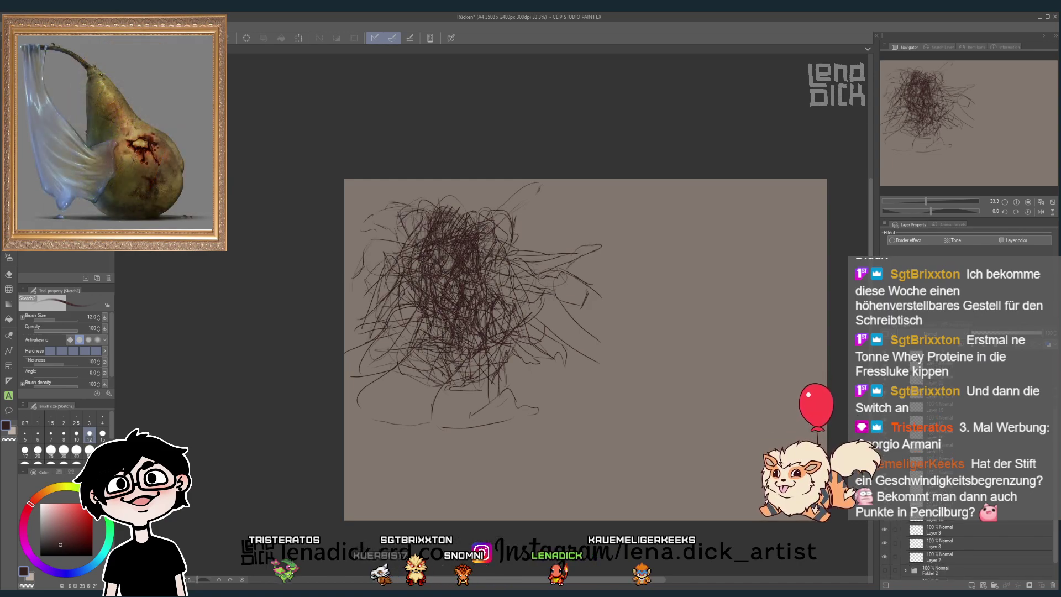
{"action": "scroll", "coordinate": [884, 550], "scroll_direction": "up", "scroll_amount": 3}
{"action": "scroll", "coordinate": [487, 262], "scroll_direction": "up", "scroll_amount": 4}
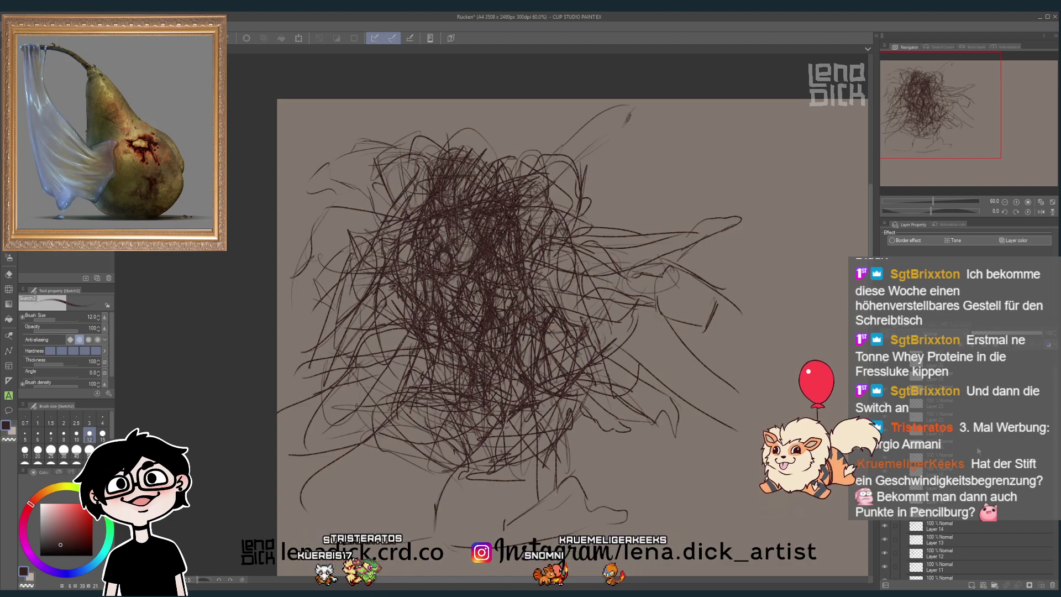
{"action": "scroll", "coordinate": [1015, 505], "scroll_direction": "up", "scroll_amount": 1}
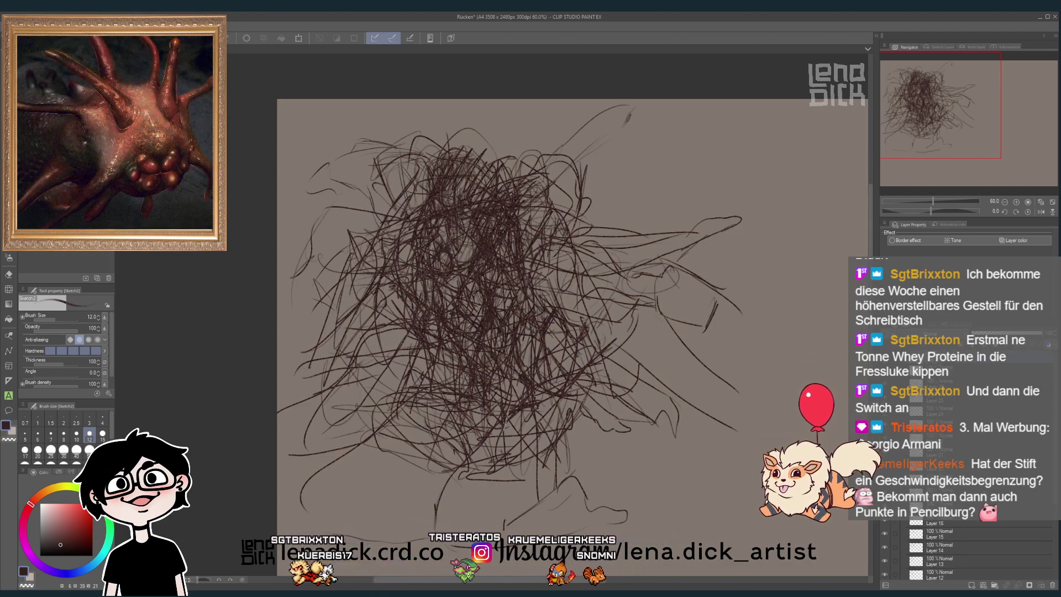
{"action": "scroll", "coordinate": [962, 403], "scroll_direction": "down", "scroll_amount": 5}
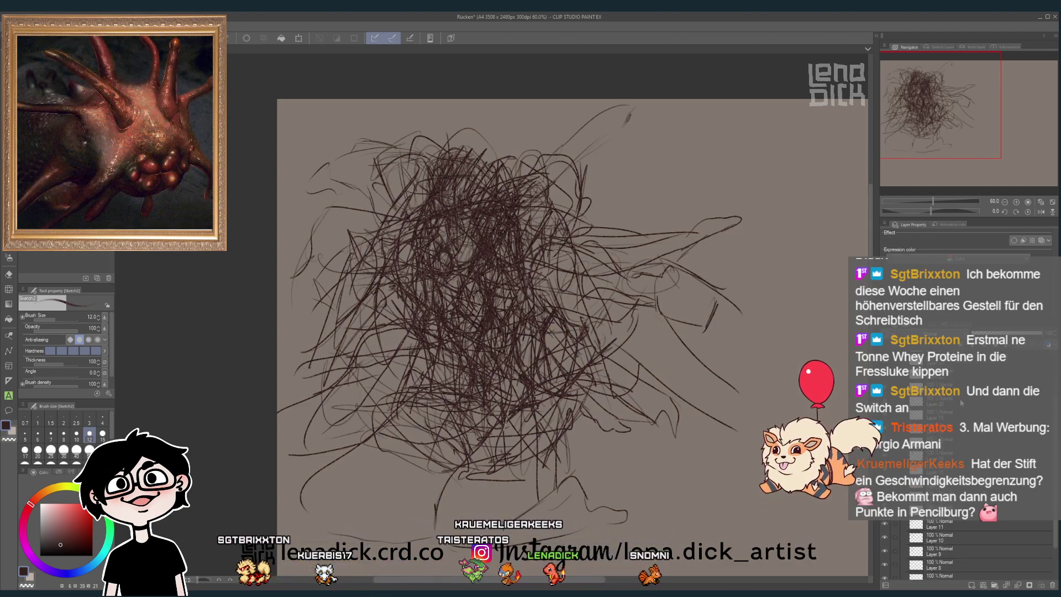
{"action": "scroll", "coordinate": [962, 431], "scroll_direction": "up", "scroll_amount": 4}
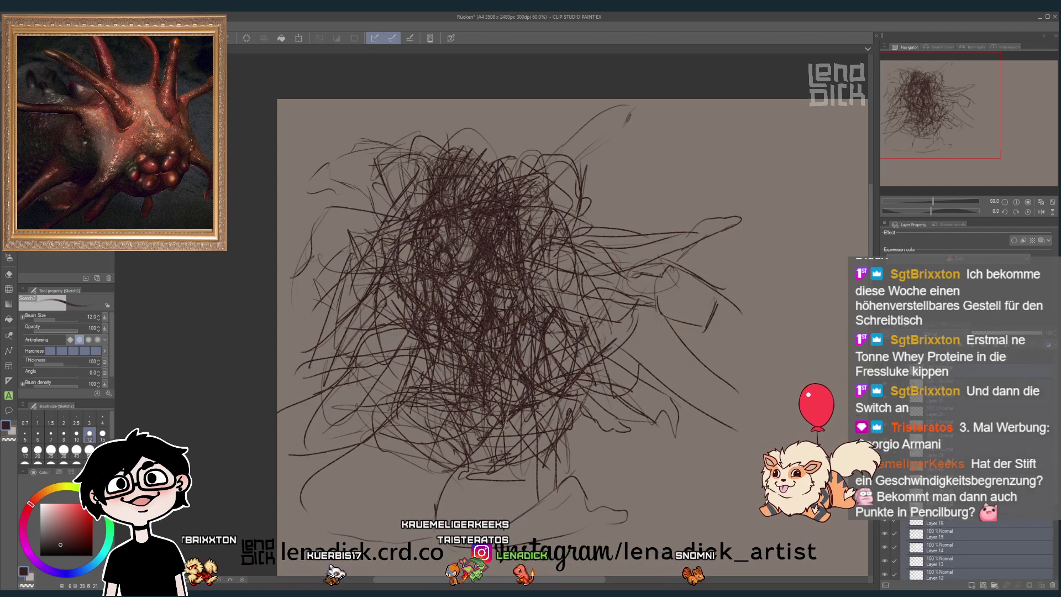
{"action": "left_click", "coordinate": [905, 361]}
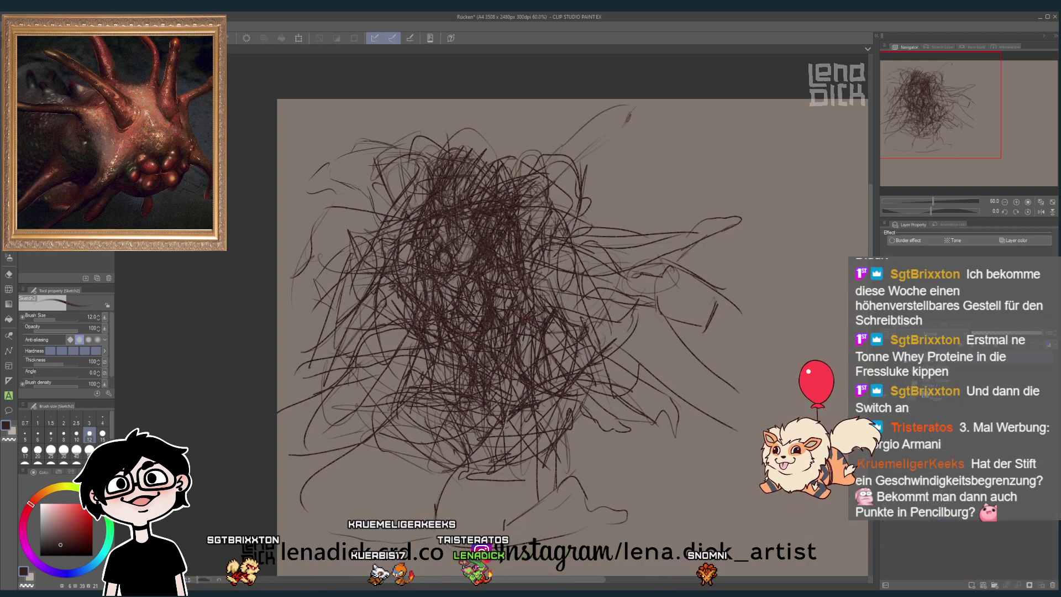
{"action": "scroll", "coordinate": [558, 295], "scroll_direction": "down", "scroll_amount": 3}
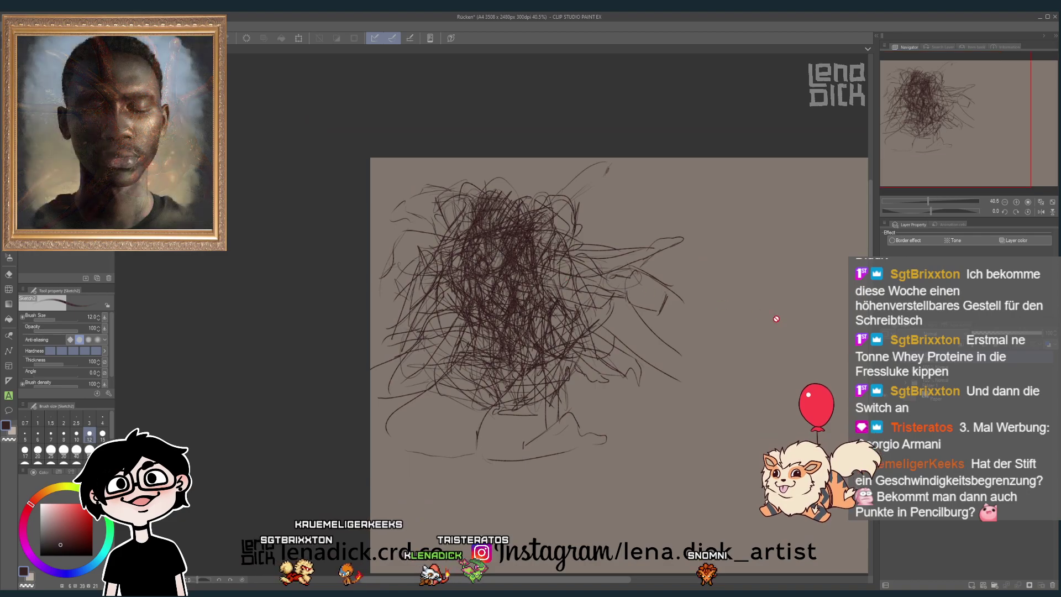
{"action": "scroll", "coordinate": [533, 265], "scroll_direction": "down", "scroll_amount": 2}
- Scale all the gesture sketches down to 40% with Ctrl+T and confirm
{"action": "key", "text": "ctrl+t"}
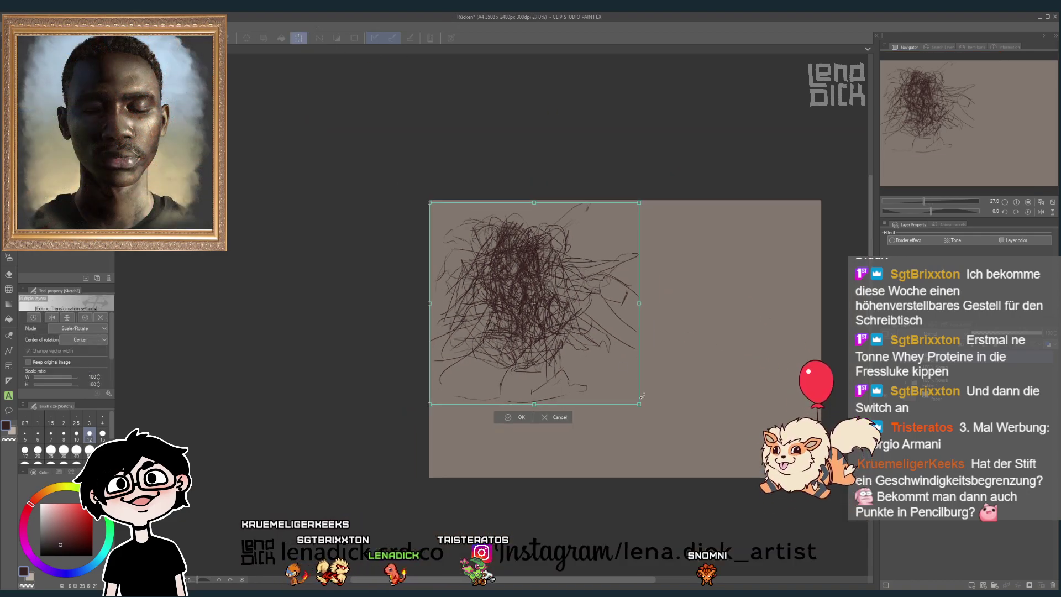
{"action": "left_click_drag", "start_coordinate": [533, 229], "coordinate": [514, 230]}
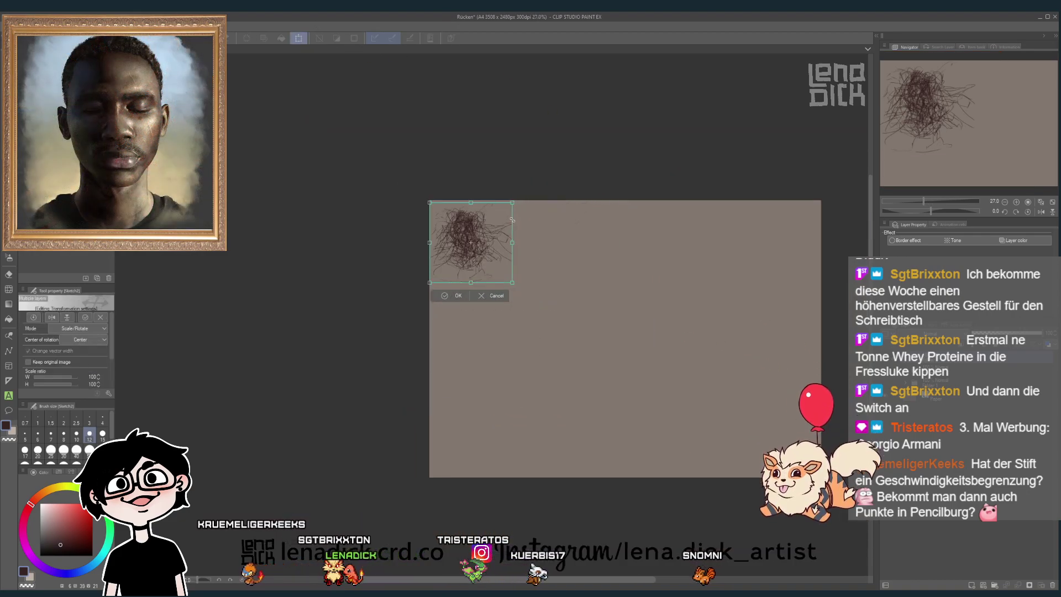
{"action": "scroll", "coordinate": [475, 234], "scroll_direction": "up", "scroll_amount": 3}
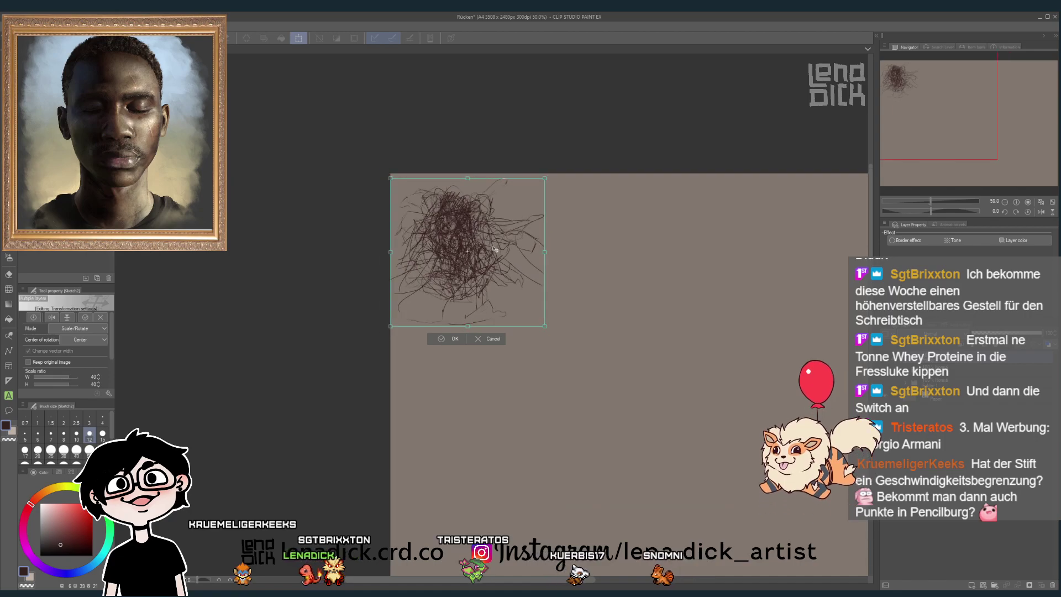
{"action": "scroll", "coordinate": [494, 249], "scroll_direction": "up", "scroll_amount": 2}
{"action": "left_click", "coordinate": [427, 400]}
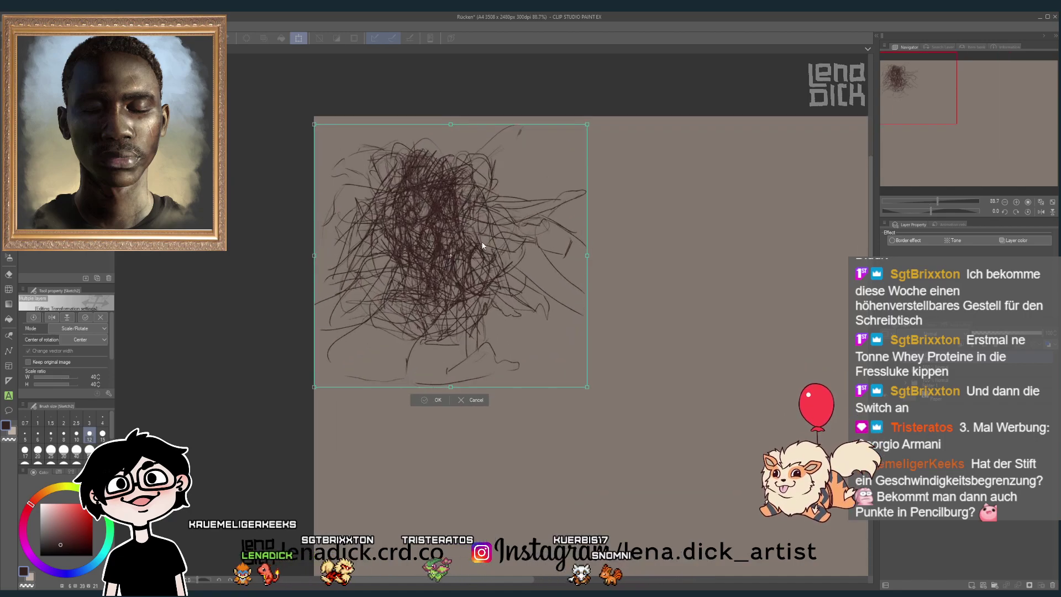
- Move the seated figure sketch to the canvas's upper right
{"action": "scroll", "coordinate": [484, 244], "scroll_direction": "down", "scroll_amount": 1}
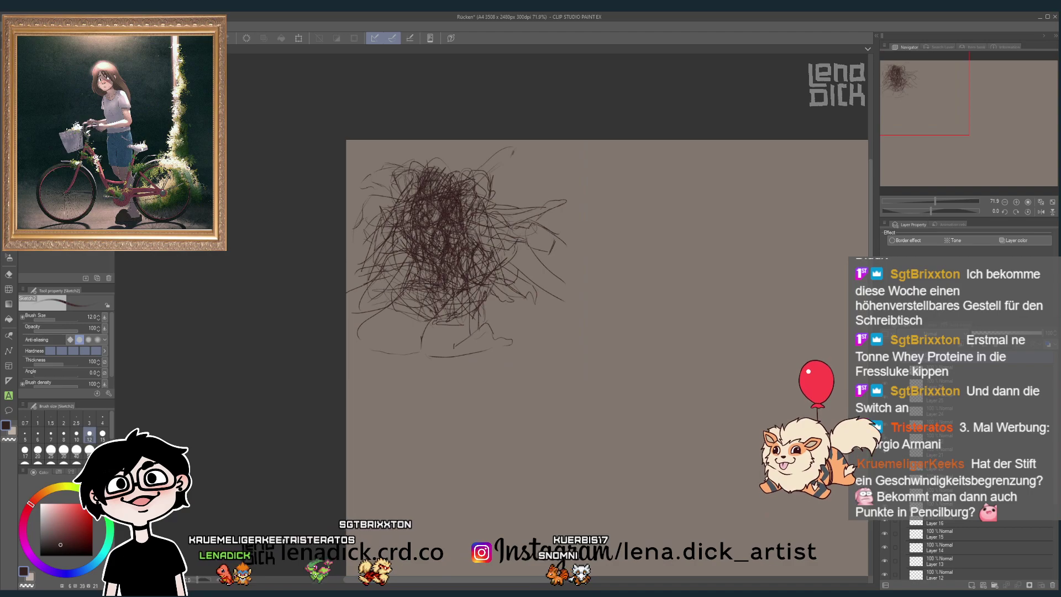
{"action": "left_click", "coordinate": [299, 38]}
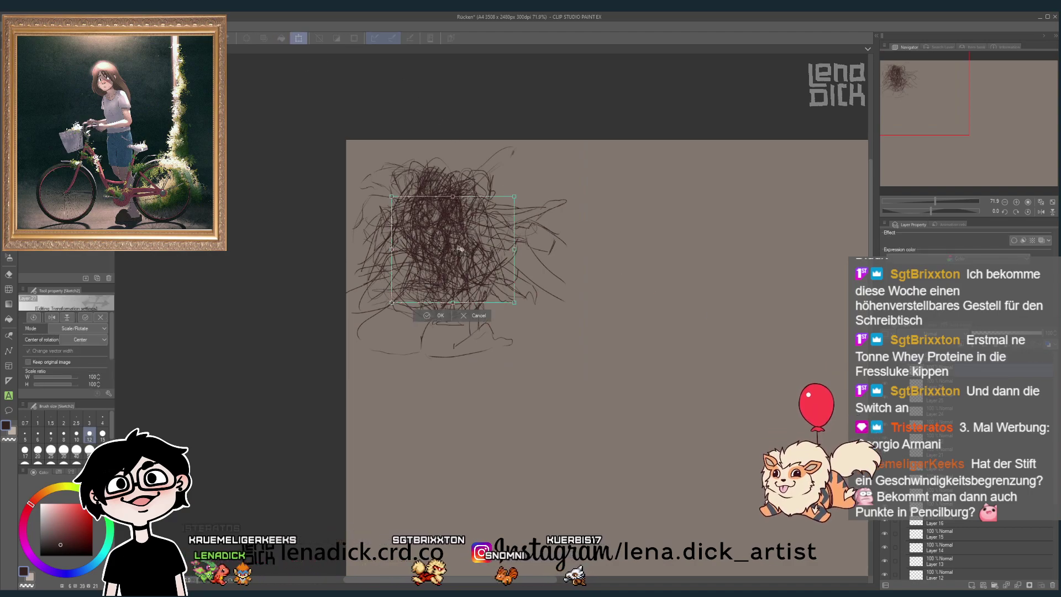
{"action": "mouse_move", "coordinate": [459, 248]}
{"action": "left_mouse_down"}
{"action": "mouse_move", "coordinate": [618, 227]}
{"action": "mouse_move", "coordinate": [646, 203]}
{"action": "left_mouse_up"}
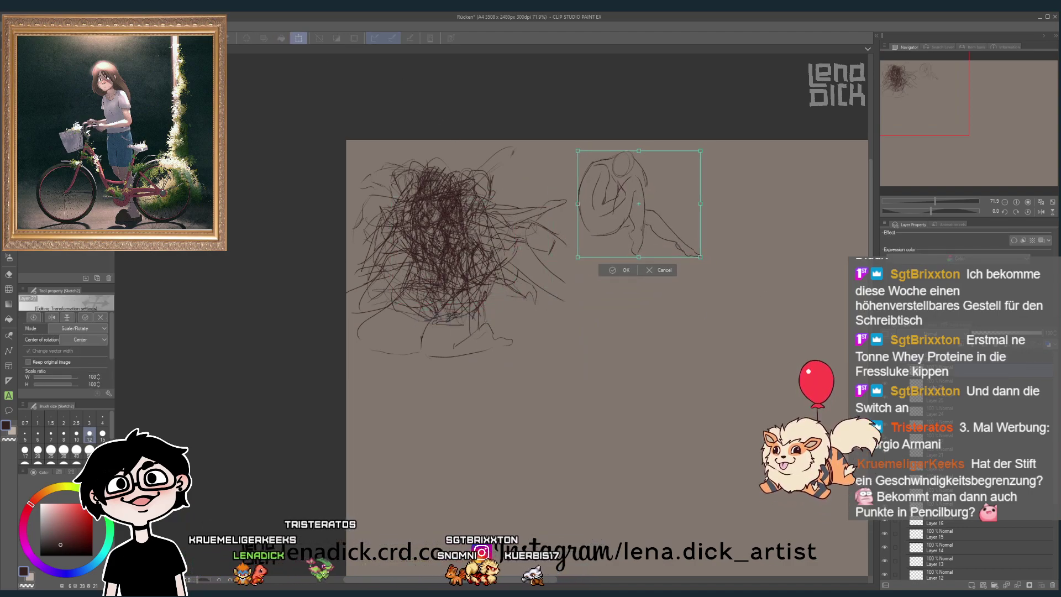
- Commit the move, then drag the standing figure sketch out of the scribble to the right
{"action": "key", "text": "Return"}
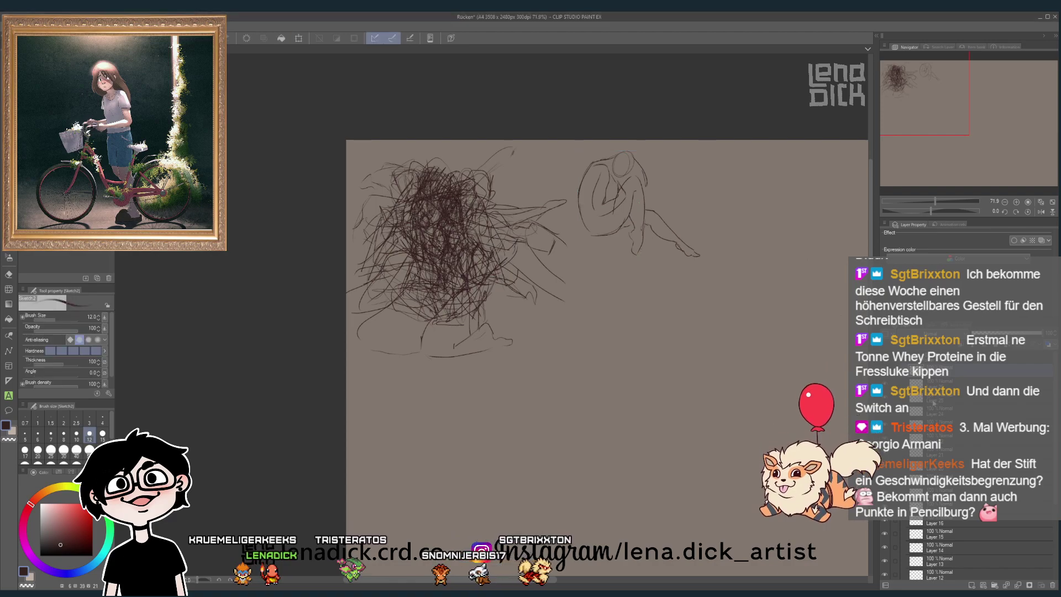
{"action": "key", "text": "k"}
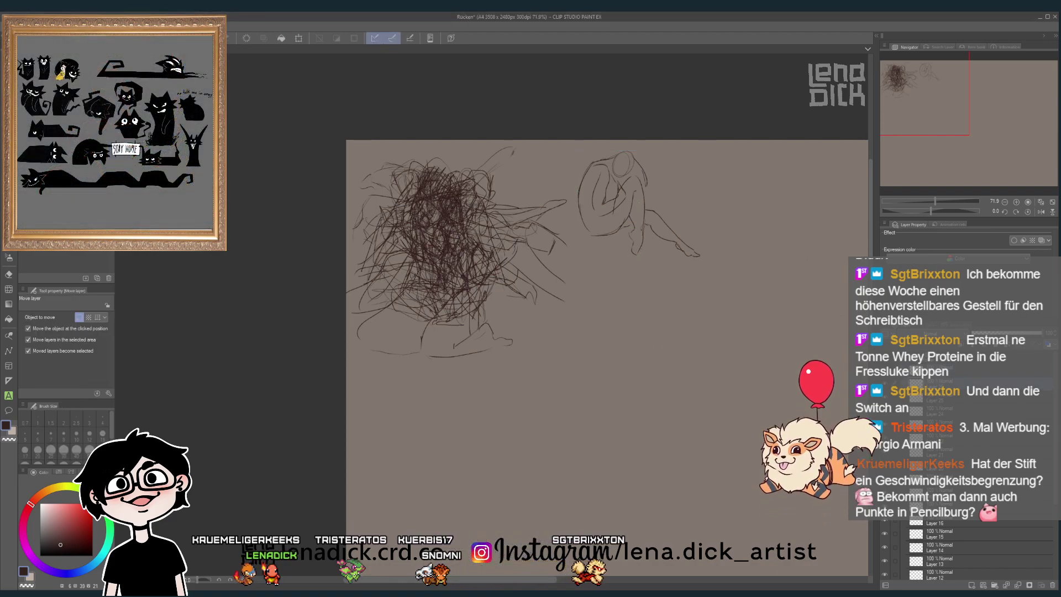
{"action": "mouse_move", "coordinate": [448, 231]}
{"action": "left_mouse_down"}
{"action": "mouse_move", "coordinate": [614, 315]}
{"action": "mouse_move", "coordinate": [619, 260]}
{"action": "mouse_move", "coordinate": [694, 279]}
{"action": "mouse_move", "coordinate": [636, 349]}
{"action": "mouse_move", "coordinate": [633, 376]}
{"action": "left_mouse_up"}
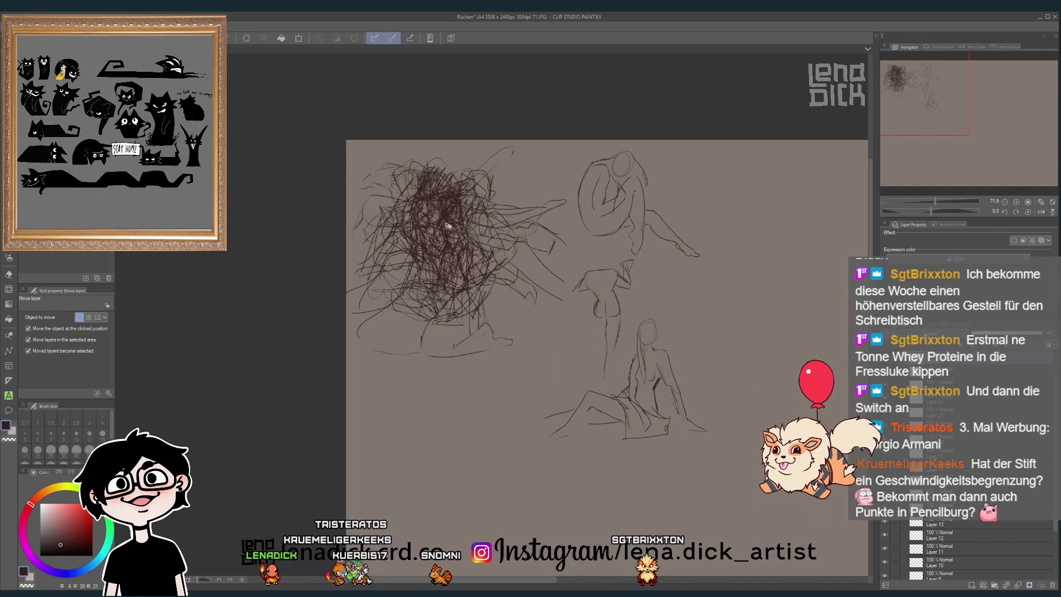
{"action": "mouse_move", "coordinate": [462, 388]}
{"action": "left_mouse_down"}
{"action": "mouse_move", "coordinate": [727, 265]}
{"action": "mouse_move", "coordinate": [716, 316]}
{"action": "left_mouse_up"}
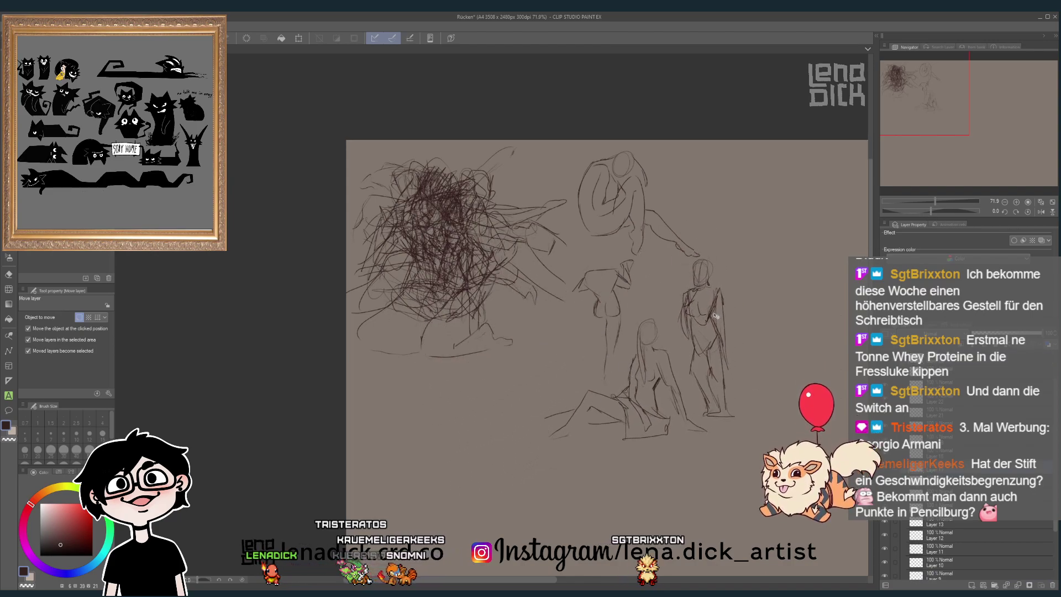
{"action": "left_click_drag", "start_coordinate": [630, 289], "coordinate": [633, 282]}
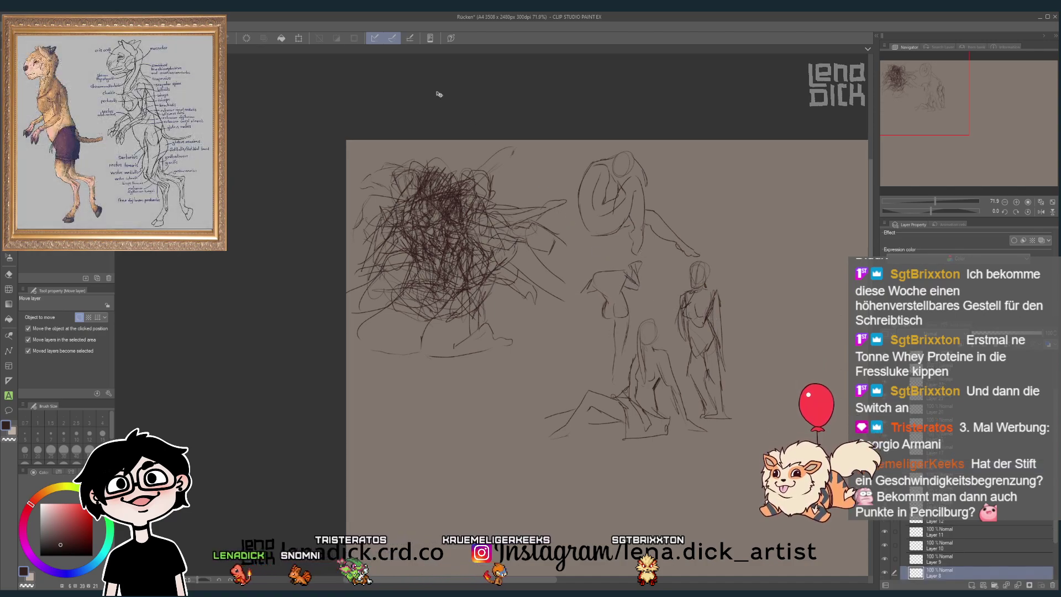
- Rotate the figure sketch clockwise so it stands more upright, and commit the rotation
{"action": "left_click", "coordinate": [299, 37]}
{"action": "left_click_drag", "start_coordinate": [638, 255], "coordinate": [644, 258]}
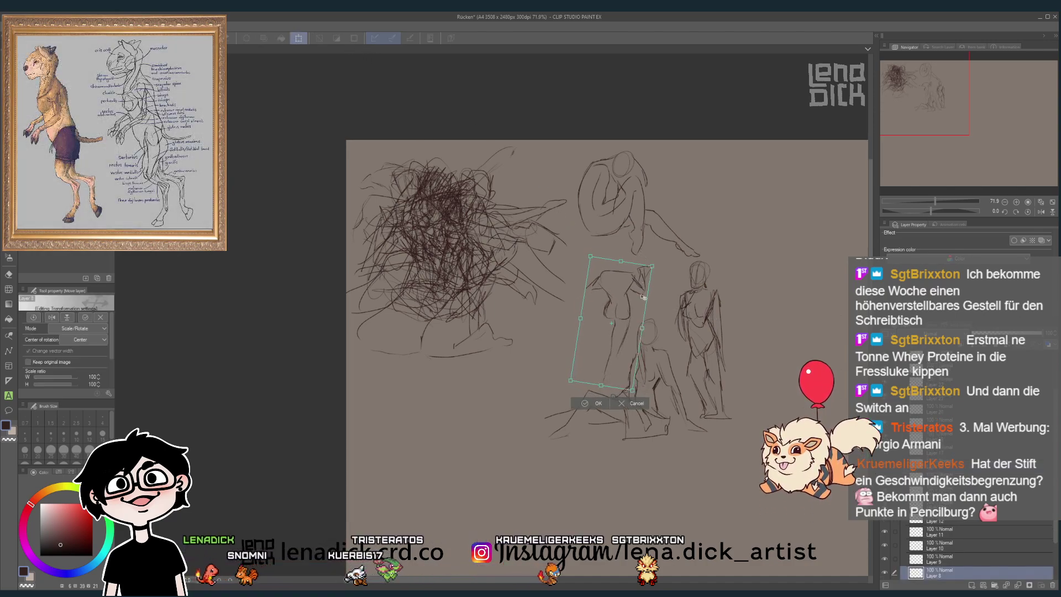
{"action": "left_click_drag", "start_coordinate": [643, 297], "coordinate": [648, 290]}
{"action": "left_click", "coordinate": [595, 397]}
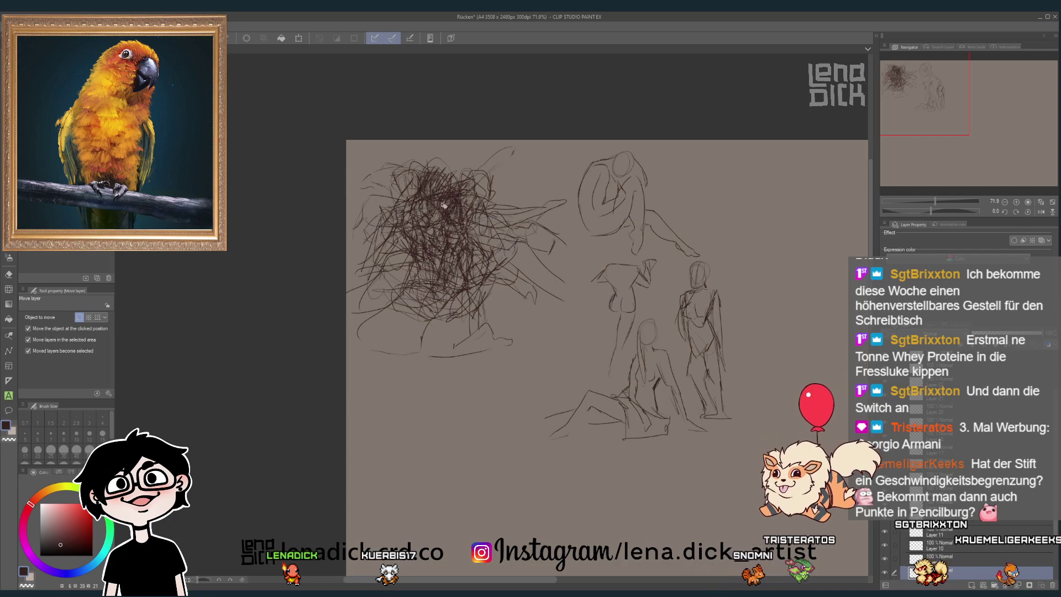
- Move the seated figure sketches out of the scribble to the canvas's lower left
{"action": "mouse_move", "coordinate": [444, 206]}
{"action": "left_mouse_down"}
{"action": "mouse_move", "coordinate": [515, 380]}
{"action": "mouse_move", "coordinate": [513, 406]}
{"action": "left_mouse_up"}
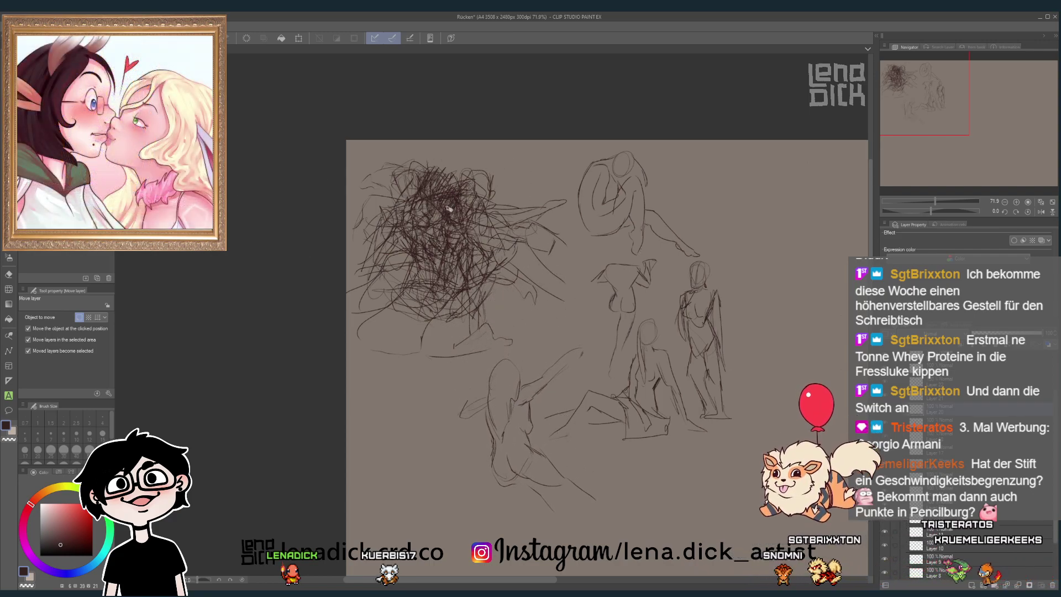
{"action": "mouse_move", "coordinate": [417, 376]}
{"action": "left_mouse_down"}
{"action": "mouse_move", "coordinate": [397, 475]}
{"action": "mouse_move", "coordinate": [425, 390]}
{"action": "mouse_move", "coordinate": [411, 480]}
{"action": "mouse_move", "coordinate": [420, 385]}
{"action": "left_mouse_up"}
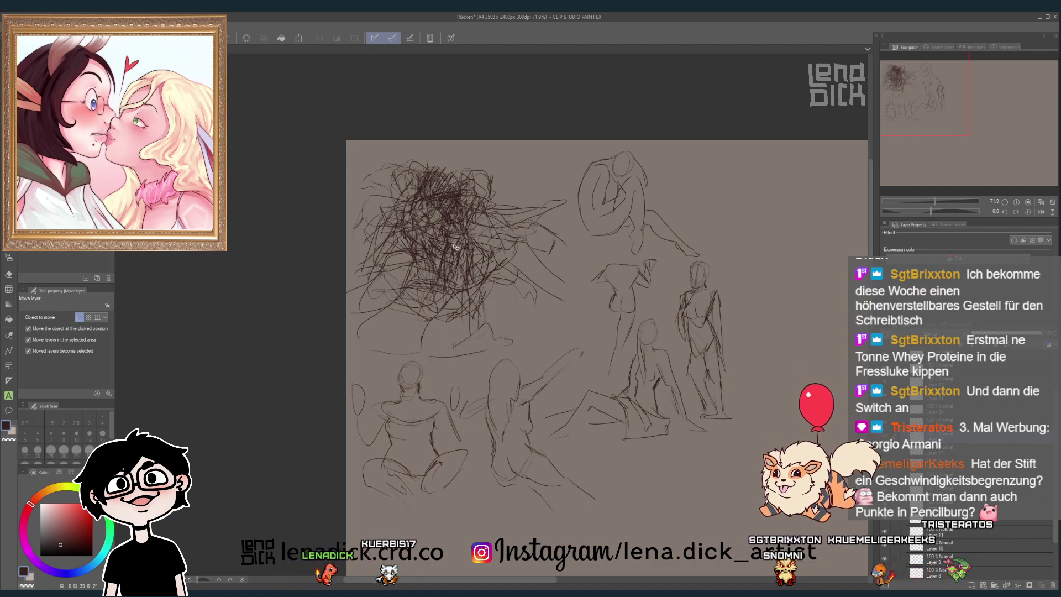
{"action": "scroll", "coordinate": [449, 244], "scroll_direction": "down", "scroll_amount": 2}
{"action": "scroll", "coordinate": [475, 307], "scroll_direction": "up", "scroll_amount": 2}
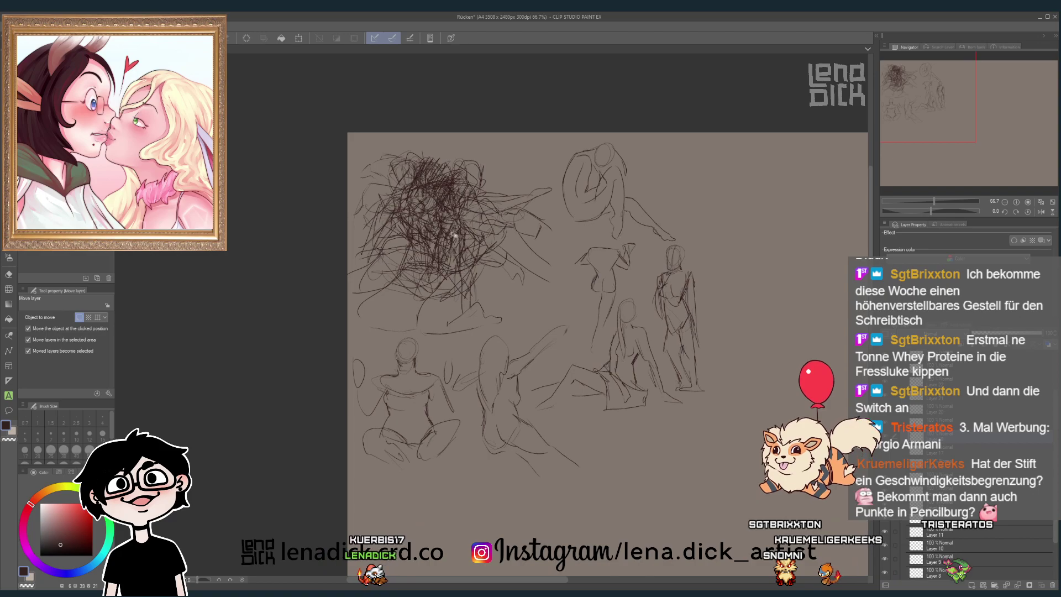
{"action": "key", "text": "ctrl+v"}
- Drag several standing figure sketches out of the scribble to the right and upper right
{"action": "mouse_move", "coordinate": [540, 358]}
{"action": "left_mouse_down"}
{"action": "mouse_move", "coordinate": [681, 325]}
{"action": "mouse_move", "coordinate": [677, 194]}
{"action": "left_mouse_up"}
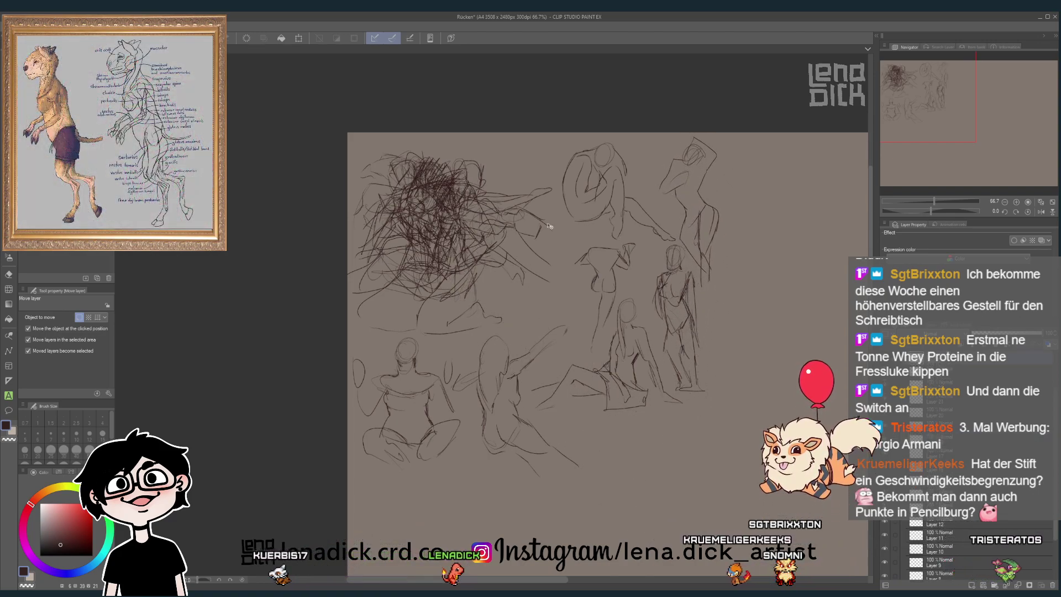
{"action": "mouse_move", "coordinate": [515, 292]}
{"action": "left_mouse_down"}
{"action": "mouse_move", "coordinate": [738, 336]}
{"action": "mouse_move", "coordinate": [764, 353]}
{"action": "left_mouse_up"}
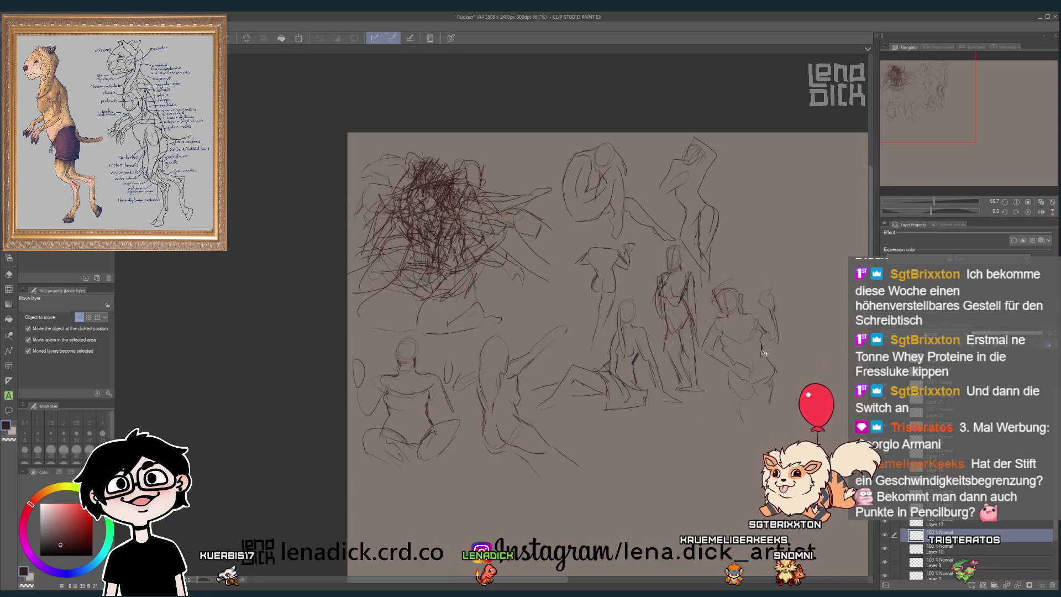
{"action": "mouse_move", "coordinate": [474, 228]}
{"action": "left_mouse_down"}
{"action": "mouse_move", "coordinate": [640, 261]}
{"action": "mouse_move", "coordinate": [773, 204]}
{"action": "mouse_move", "coordinate": [769, 194]}
{"action": "left_mouse_up"}
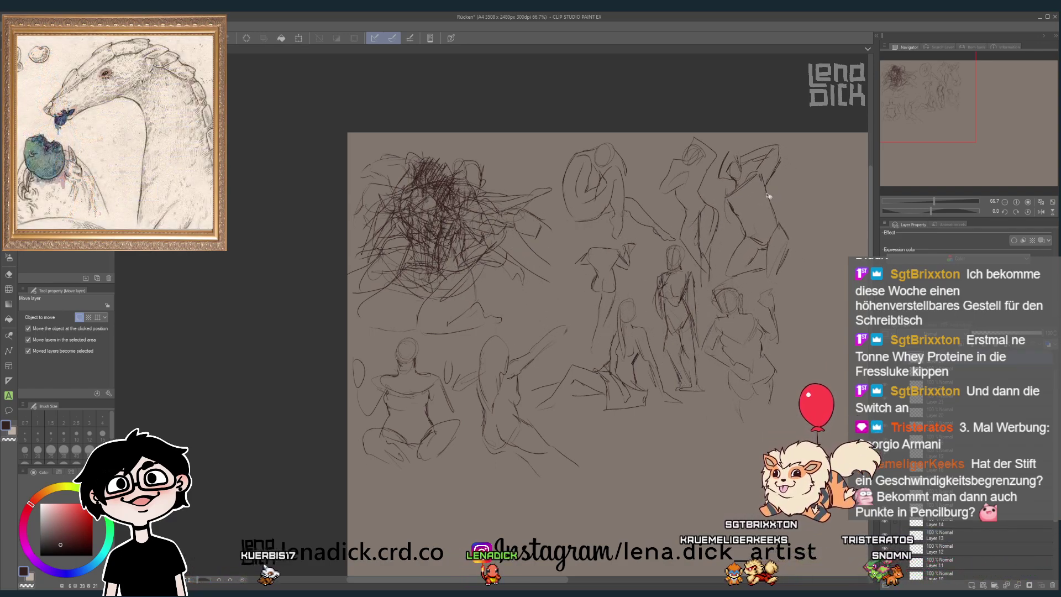
{"action": "scroll", "coordinate": [446, 249], "scroll_direction": "down", "scroll_amount": 2}
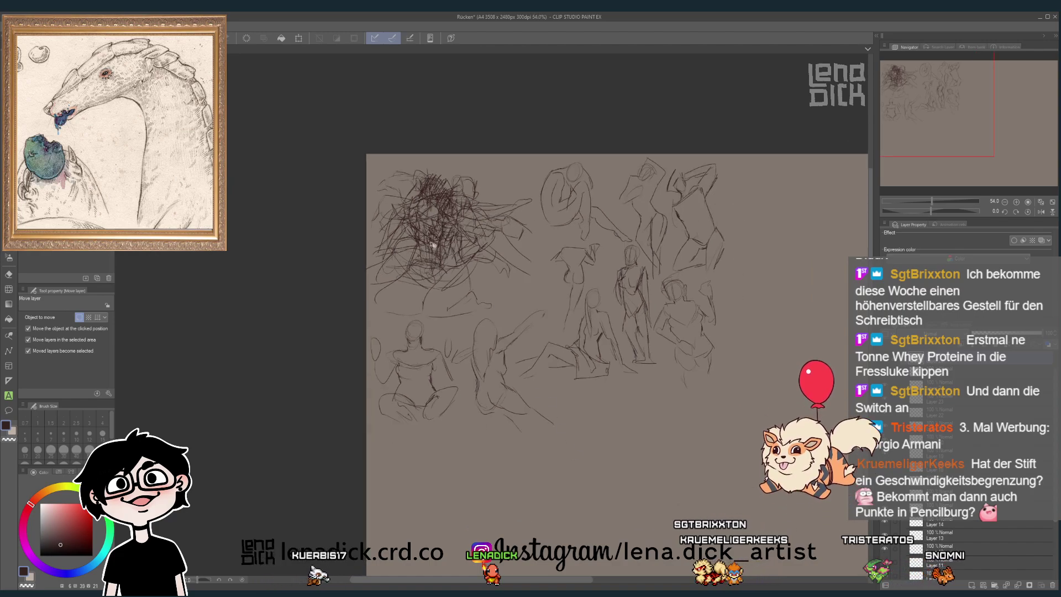
{"action": "mouse_move", "coordinate": [433, 243]}
{"action": "left_mouse_down"}
{"action": "mouse_move", "coordinate": [540, 330]}
{"action": "mouse_move", "coordinate": [730, 295]}
{"action": "mouse_move", "coordinate": [740, 321]}
{"action": "mouse_move", "coordinate": [737, 308]}
{"action": "left_mouse_up"}
{"action": "mouse_move", "coordinate": [444, 220]}
{"action": "left_mouse_down"}
{"action": "mouse_move", "coordinate": [764, 242]}
{"action": "mouse_move", "coordinate": [801, 309]}
{"action": "left_mouse_up"}
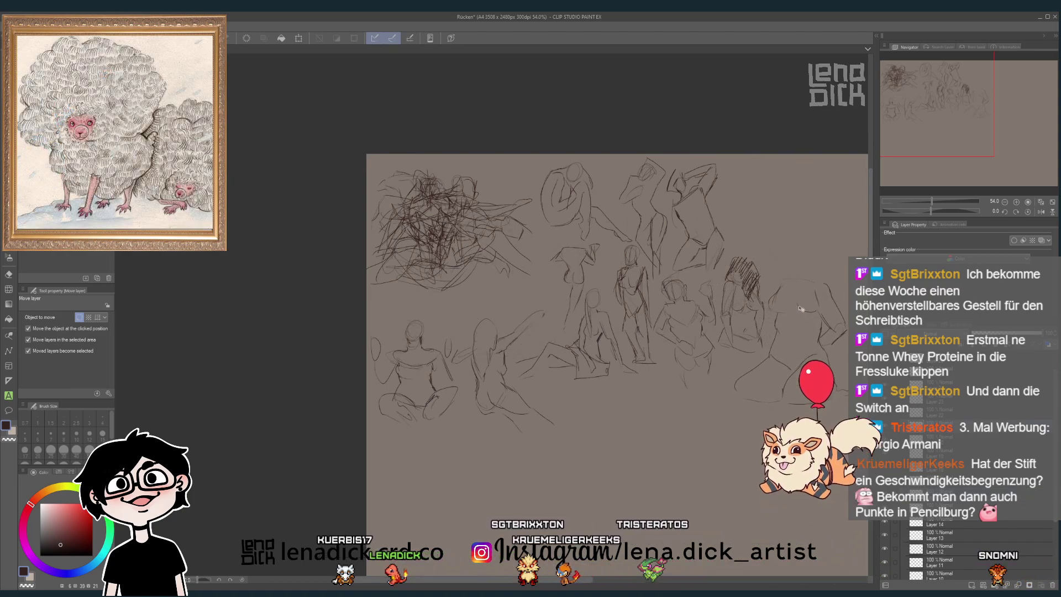
- Pull out the reclining figure and place the cross-legged figure at the upper right
{"action": "left_click_drag", "start_coordinate": [925, 118], "coordinate": [945, 119]}
{"action": "mouse_move", "coordinate": [340, 222]}
{"action": "left_mouse_down"}
{"action": "mouse_move", "coordinate": [544, 226]}
{"action": "mouse_move", "coordinate": [690, 196]}
{"action": "mouse_move", "coordinate": [685, 179]}
{"action": "mouse_move", "coordinate": [525, 441]}
{"action": "mouse_move", "coordinate": [520, 394]}
{"action": "left_mouse_up"}
{"action": "mouse_move", "coordinate": [344, 204]}
{"action": "left_mouse_down"}
{"action": "mouse_move", "coordinate": [632, 353]}
{"action": "mouse_move", "coordinate": [629, 369]}
{"action": "mouse_move", "coordinate": [693, 147]}
{"action": "mouse_move", "coordinate": [706, 198]}
{"action": "left_mouse_up"}
{"action": "scroll", "coordinate": [760, 339], "scroll_direction": "up", "scroll_amount": 2}
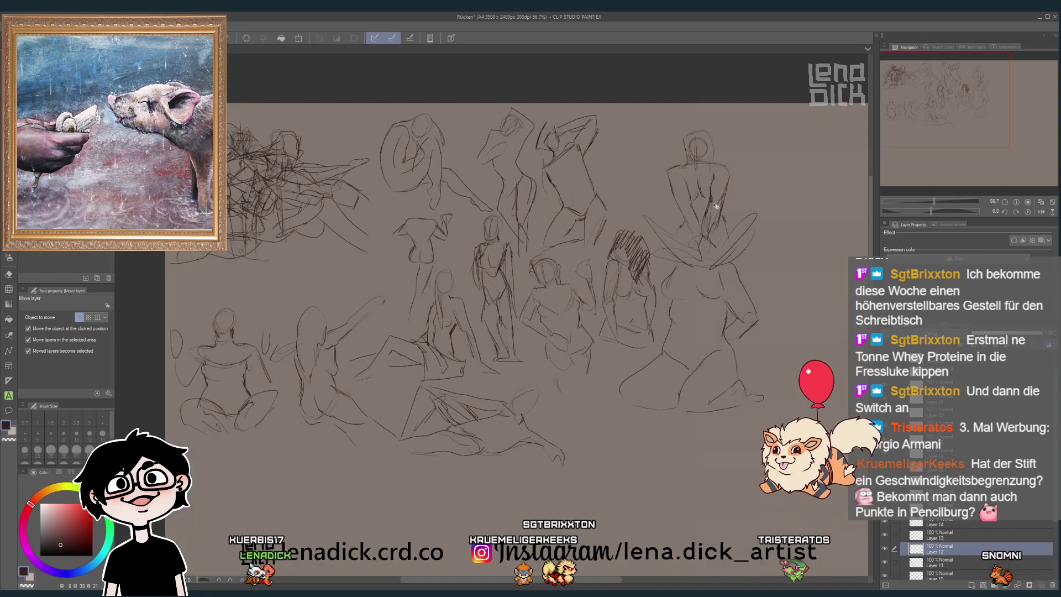
{"action": "scroll", "coordinate": [716, 206], "scroll_direction": "up", "scroll_amount": 3}
{"action": "left_click_drag", "start_coordinate": [713, 206], "coordinate": [711, 233]}
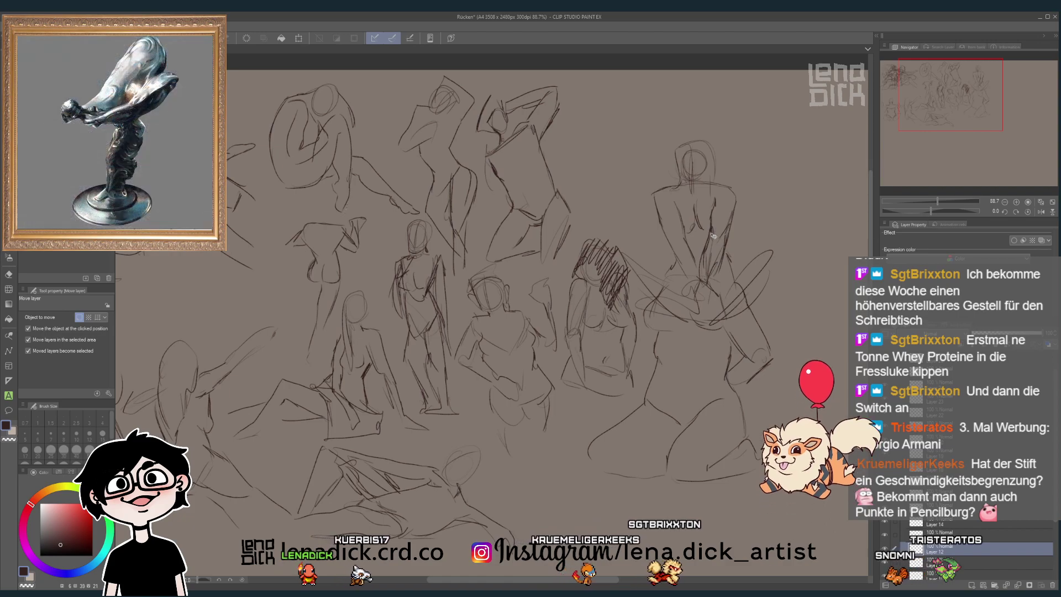
- Raise the upper-right figure, move a reclining figure lower right, and place one at the top
{"action": "scroll", "coordinate": [713, 219], "scroll_direction": "down", "scroll_amount": 3}
{"action": "scroll", "coordinate": [653, 199], "scroll_direction": "down", "scroll_amount": 2}
{"action": "scroll", "coordinate": [591, 177], "scroll_direction": "up", "scroll_amount": 2}
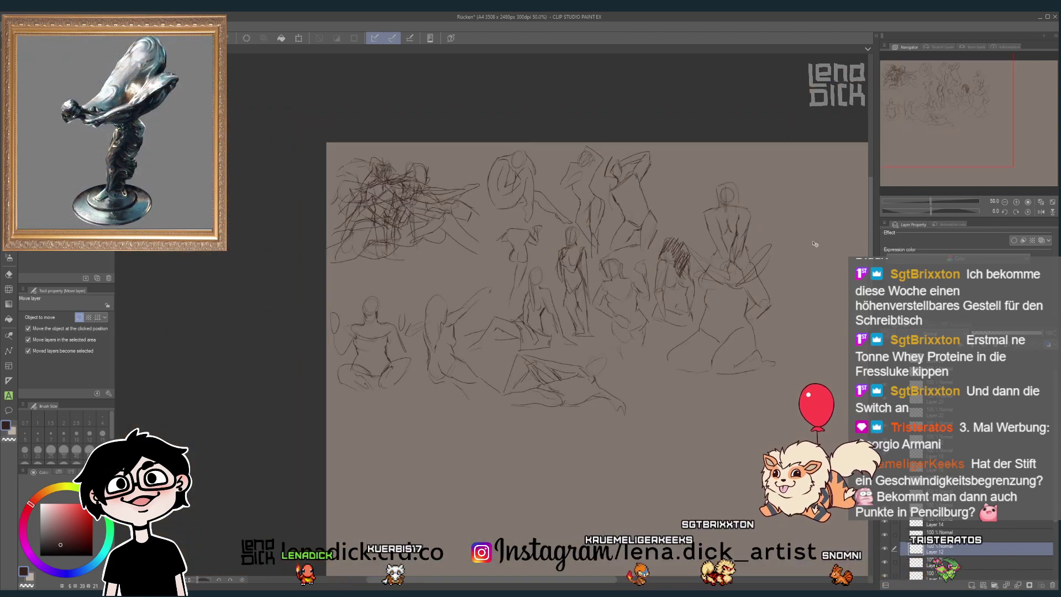
{"action": "left_click_drag", "start_coordinate": [736, 241], "coordinate": [739, 212]}
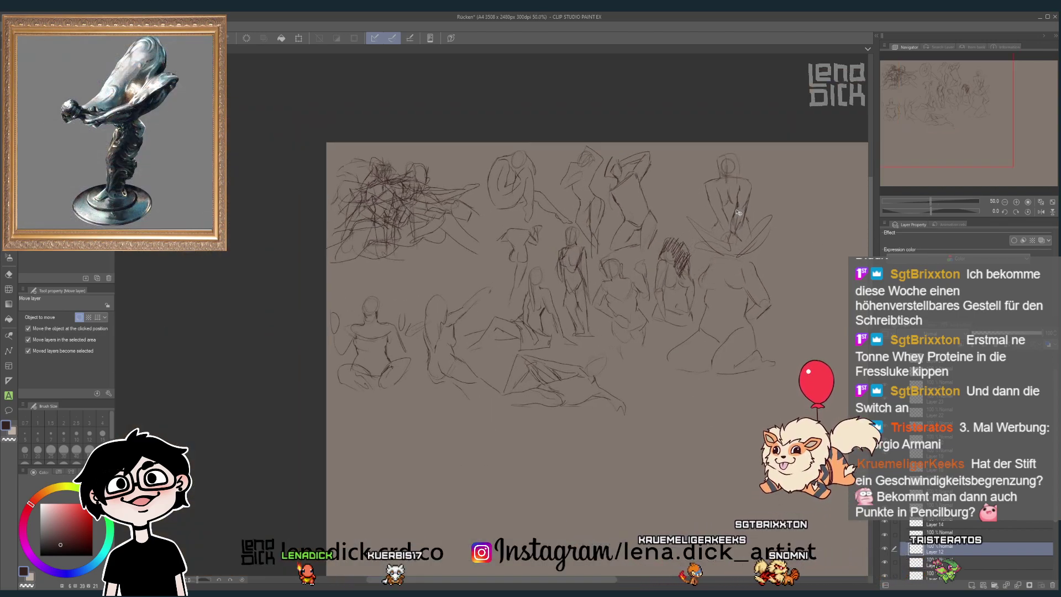
{"action": "left_click_drag", "start_coordinate": [413, 198], "coordinate": [702, 390]}
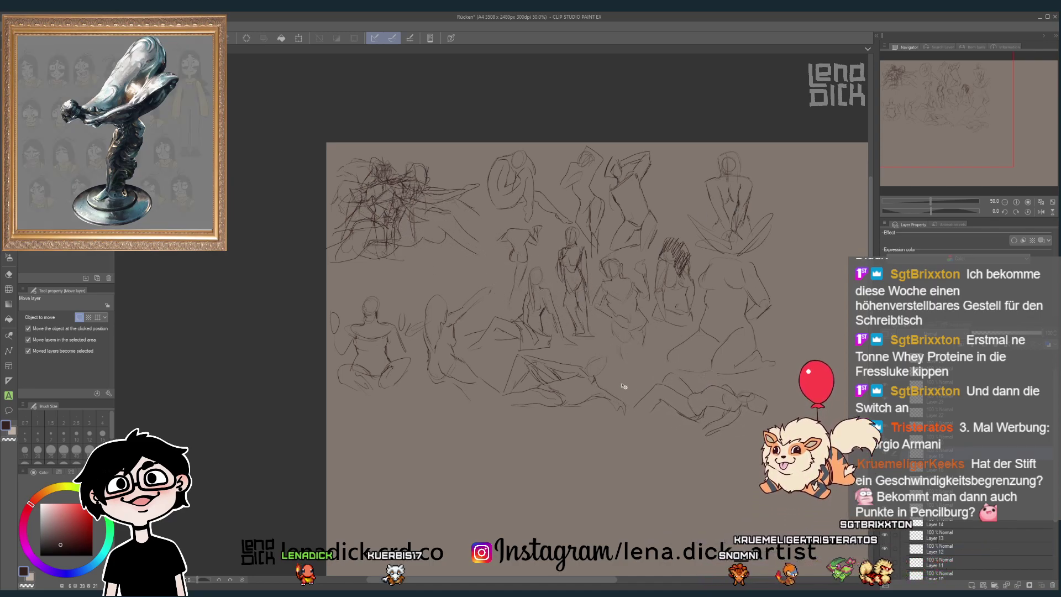
{"action": "mouse_move", "coordinate": [415, 226]}
{"action": "left_mouse_down"}
{"action": "mouse_move", "coordinate": [432, 257]}
{"action": "mouse_move", "coordinate": [669, 185]}
{"action": "left_mouse_up"}
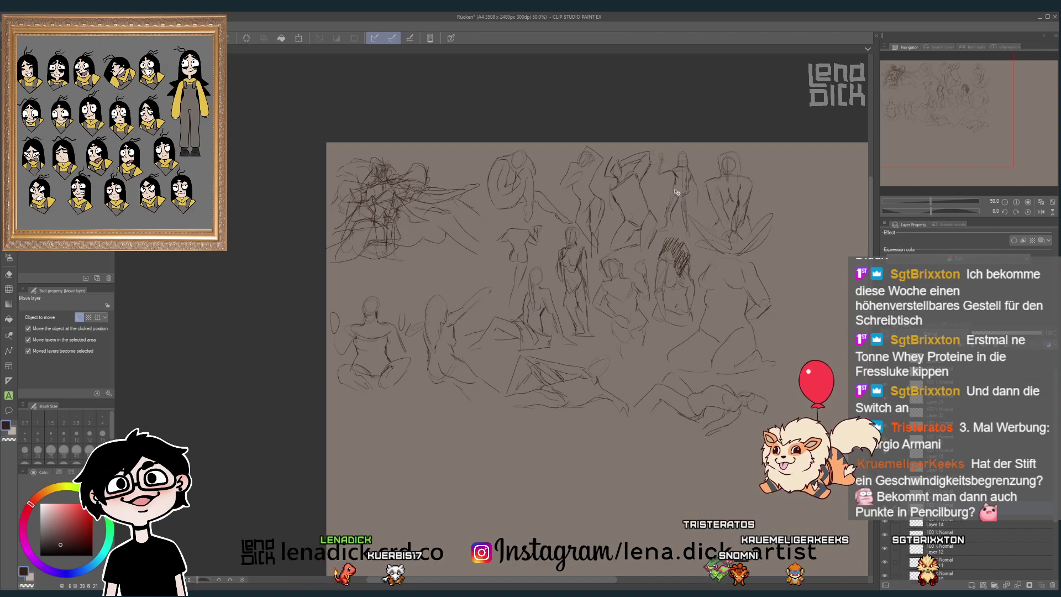
- Scatter cluster figures to the lower middle and lower left, and shift the seated figure toward the middle
{"action": "mouse_move", "coordinate": [399, 199]}
{"action": "left_mouse_down"}
{"action": "mouse_move", "coordinate": [408, 243]}
{"action": "mouse_move", "coordinate": [426, 237]}
{"action": "mouse_move", "coordinate": [412, 252]}
{"action": "left_mouse_up"}
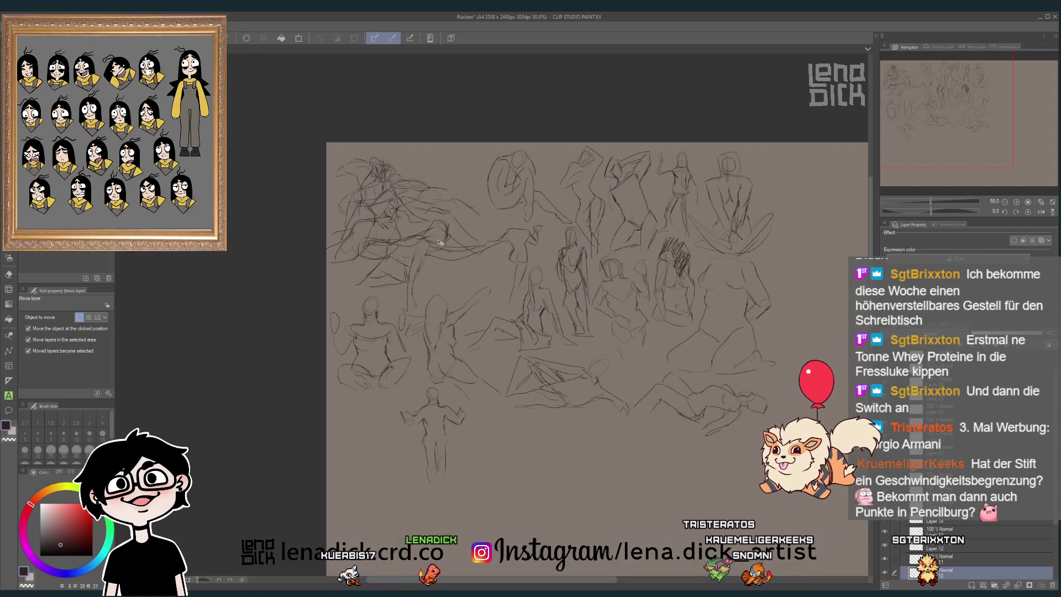
{"action": "left_click_drag", "start_coordinate": [392, 189], "coordinate": [524, 439]}
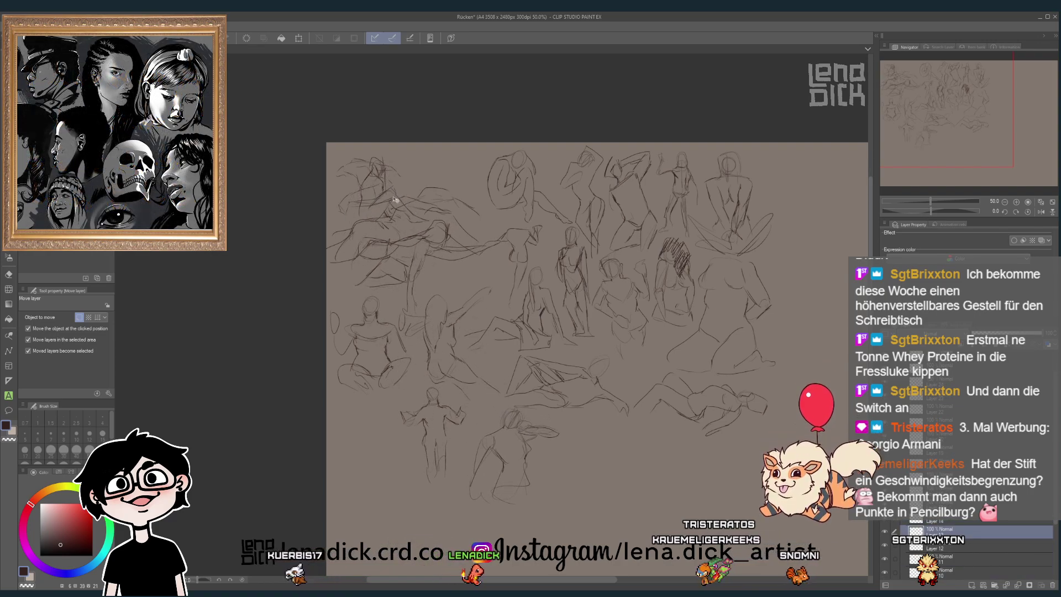
{"action": "left_click_drag", "start_coordinate": [395, 199], "coordinate": [391, 387]}
{"action": "left_click_drag", "start_coordinate": [400, 443], "coordinate": [396, 439]}
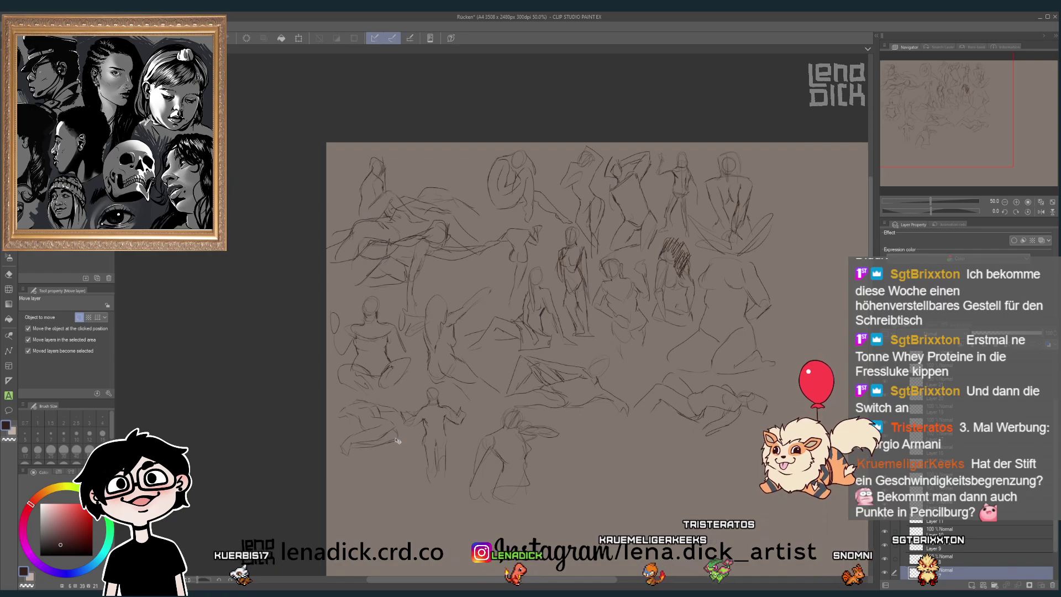
{"action": "mouse_move", "coordinate": [407, 282]}
{"action": "left_mouse_down"}
{"action": "mouse_move", "coordinate": [470, 386]}
{"action": "mouse_move", "coordinate": [580, 475]}
{"action": "mouse_move", "coordinate": [604, 436]}
{"action": "left_mouse_up"}
{"action": "left_click_drag", "start_coordinate": [530, 434], "coordinate": [522, 432]}
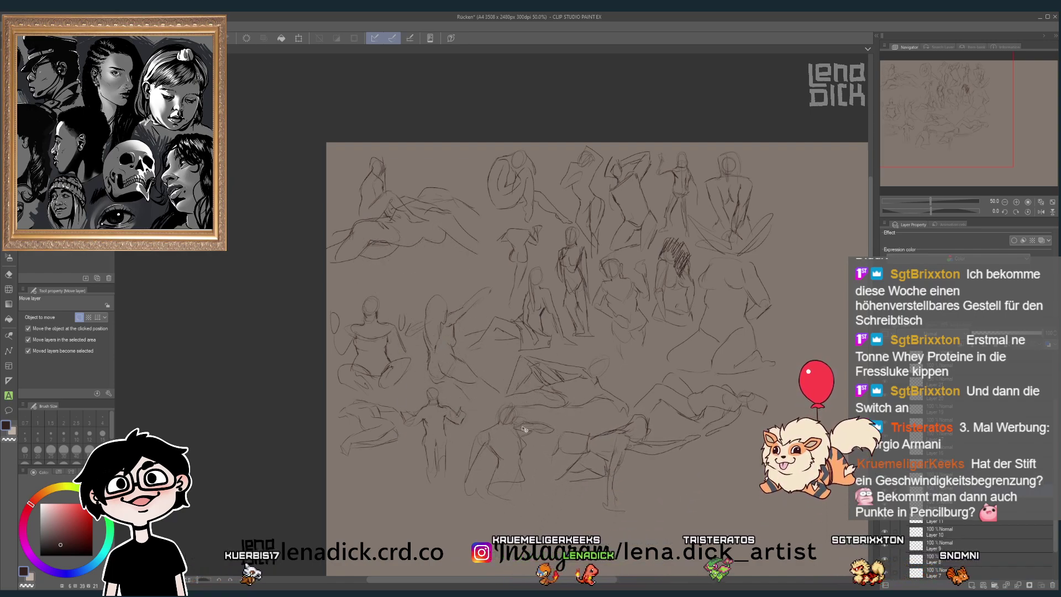
{"action": "mouse_move", "coordinate": [403, 203]}
{"action": "left_mouse_down"}
{"action": "mouse_move", "coordinate": [451, 271]}
{"action": "mouse_move", "coordinate": [424, 272]}
{"action": "mouse_move", "coordinate": [435, 205]}
{"action": "mouse_move", "coordinate": [663, 320]}
{"action": "left_mouse_up"}
- Move two more reclining figures to the lower left and lower right
{"action": "scroll", "coordinate": [663, 320], "scroll_direction": "down", "scroll_amount": 3}
{"action": "scroll", "coordinate": [701, 387], "scroll_direction": "up", "scroll_amount": 3}
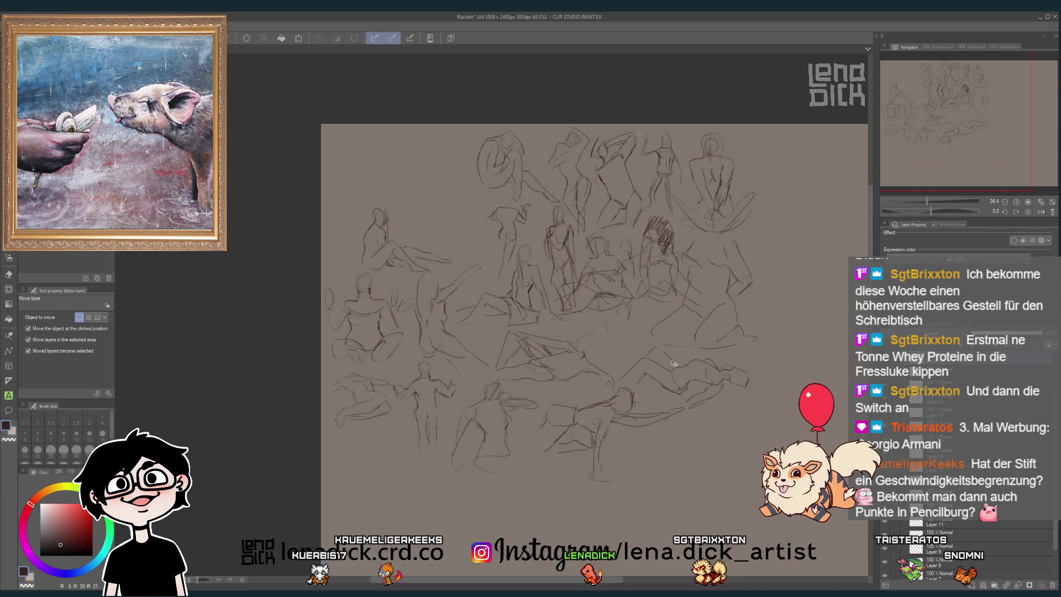
{"action": "scroll", "coordinate": [644, 284], "scroll_direction": "down", "scroll_amount": 2}
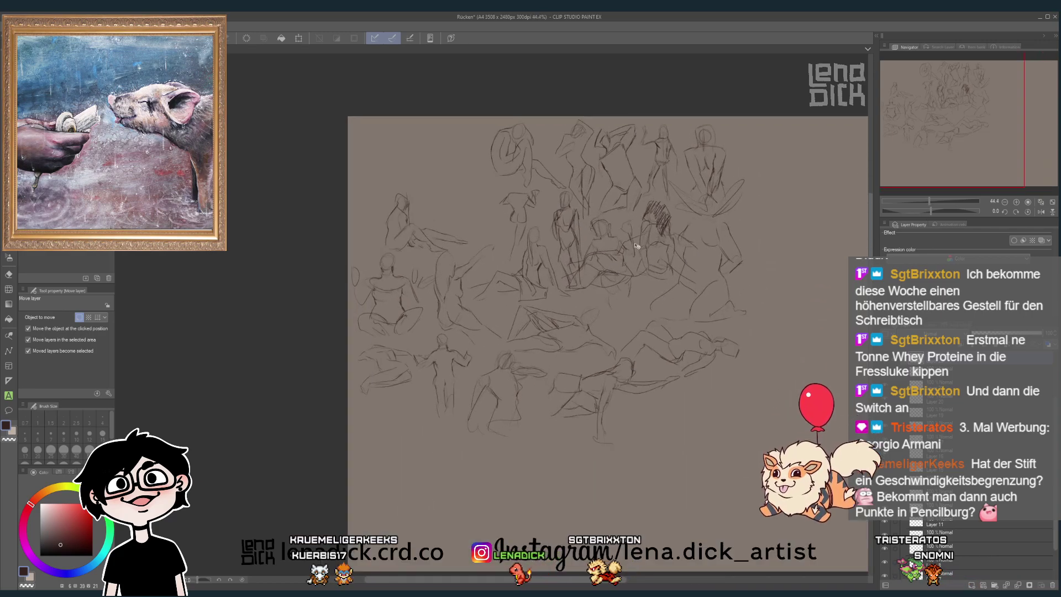
{"action": "mouse_move", "coordinate": [636, 246]}
{"action": "left_mouse_down"}
{"action": "mouse_move", "coordinate": [628, 334]}
{"action": "mouse_move", "coordinate": [431, 499]}
{"action": "left_mouse_up"}
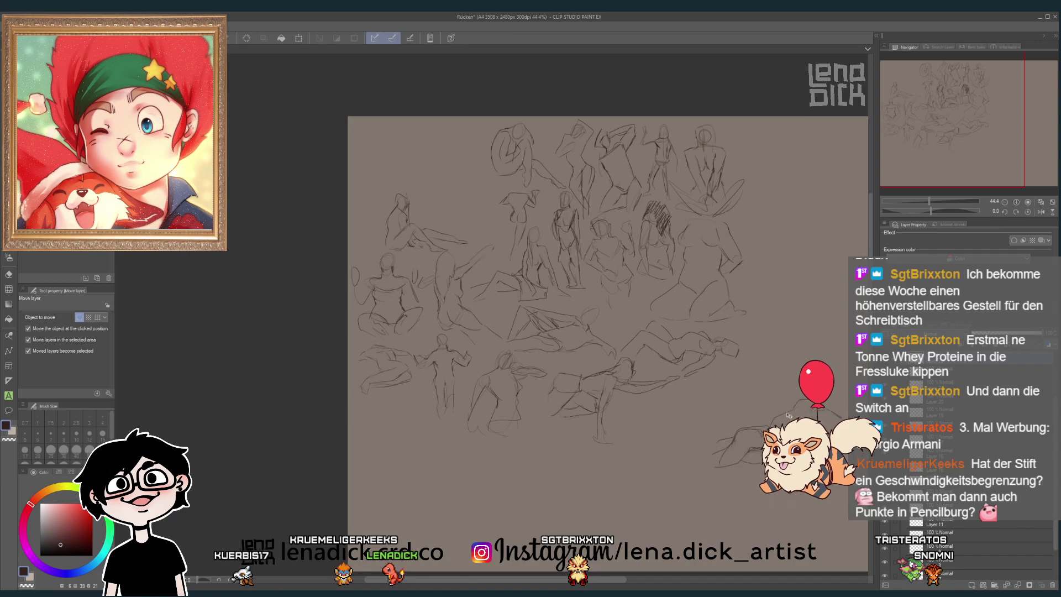
{"action": "mouse_move", "coordinate": [451, 306]}
{"action": "left_mouse_down"}
{"action": "mouse_move", "coordinate": [738, 414]}
{"action": "mouse_move", "coordinate": [702, 392]}
{"action": "left_mouse_up"}
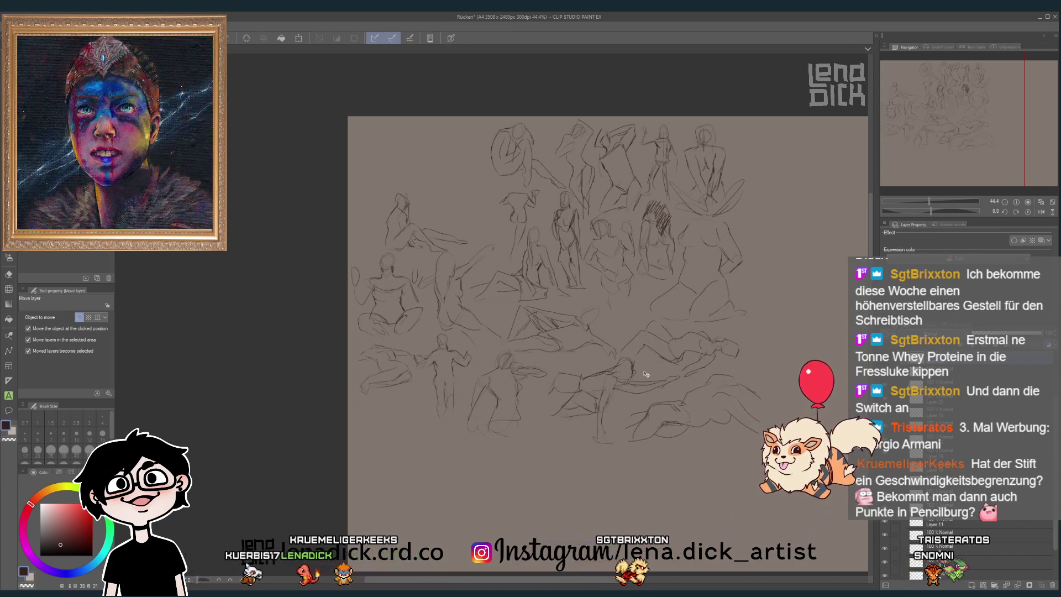
- Drop the last seated figure sketch below the other sketches
{"action": "scroll", "coordinate": [588, 278], "scroll_direction": "down", "scroll_amount": 3}
{"action": "scroll", "coordinate": [743, 433], "scroll_direction": "up", "scroll_amount": 3}
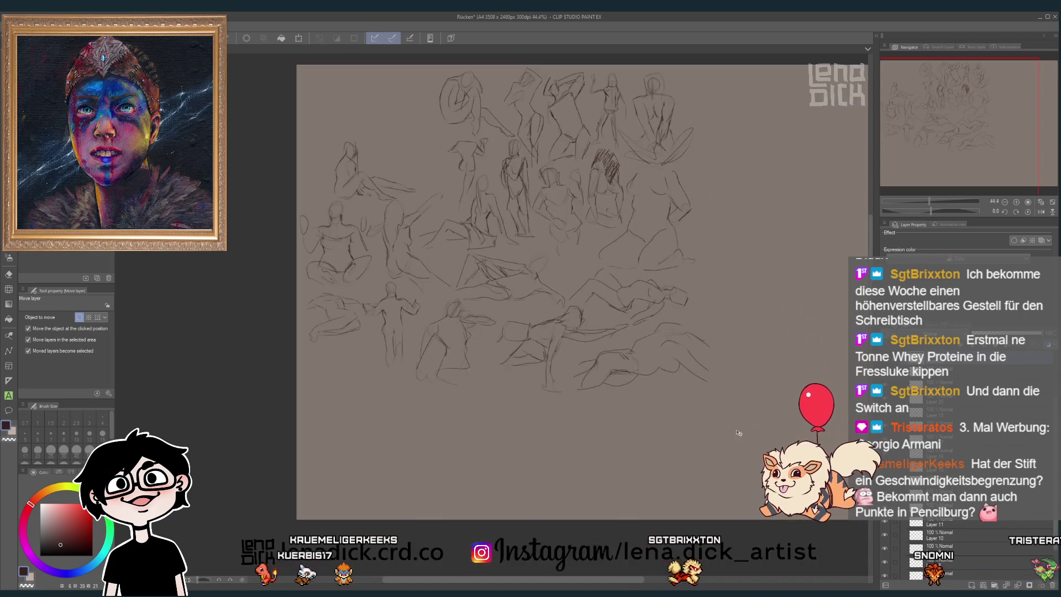
{"action": "scroll", "coordinate": [397, 111], "scroll_direction": "up", "scroll_amount": 1}
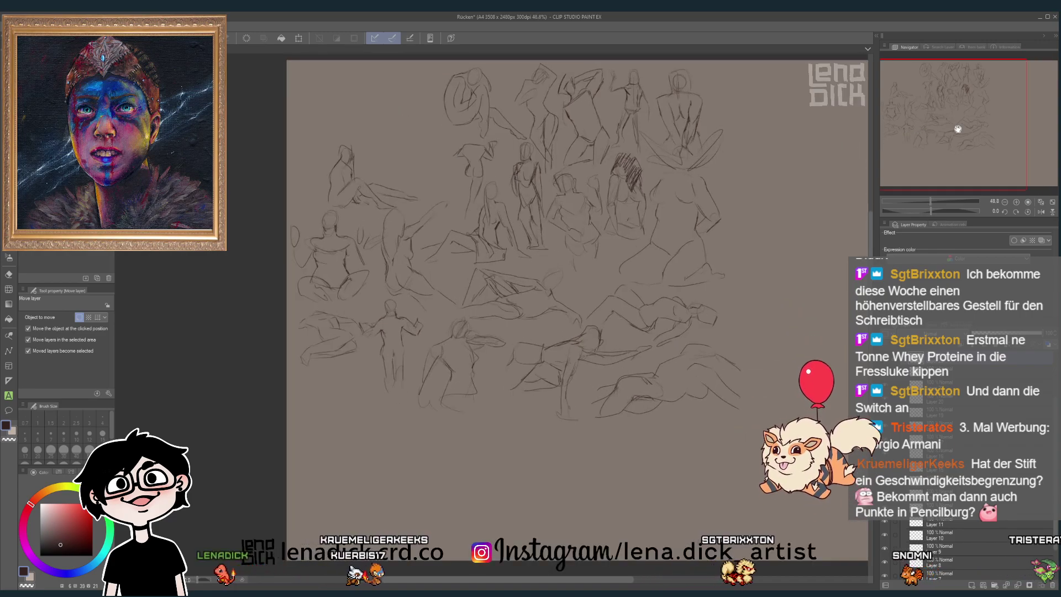
{"action": "scroll", "coordinate": [460, 267], "scroll_direction": "up", "scroll_amount": 1}
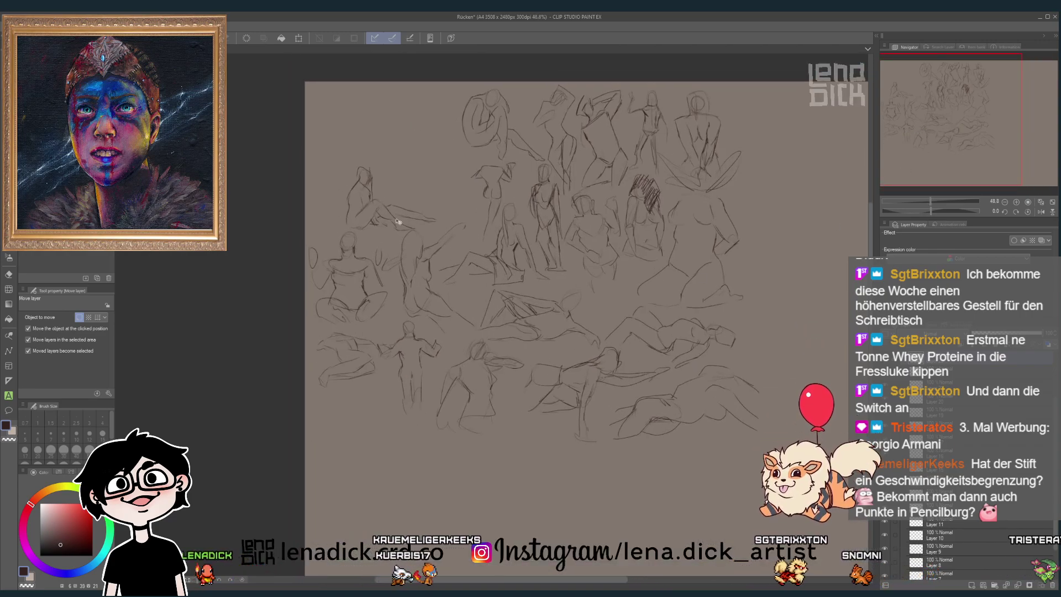
{"action": "mouse_move", "coordinate": [397, 222]}
{"action": "left_mouse_down"}
{"action": "mouse_move", "coordinate": [428, 350]}
{"action": "mouse_move", "coordinate": [409, 451]}
{"action": "mouse_move", "coordinate": [408, 442]}
{"action": "left_mouse_up"}
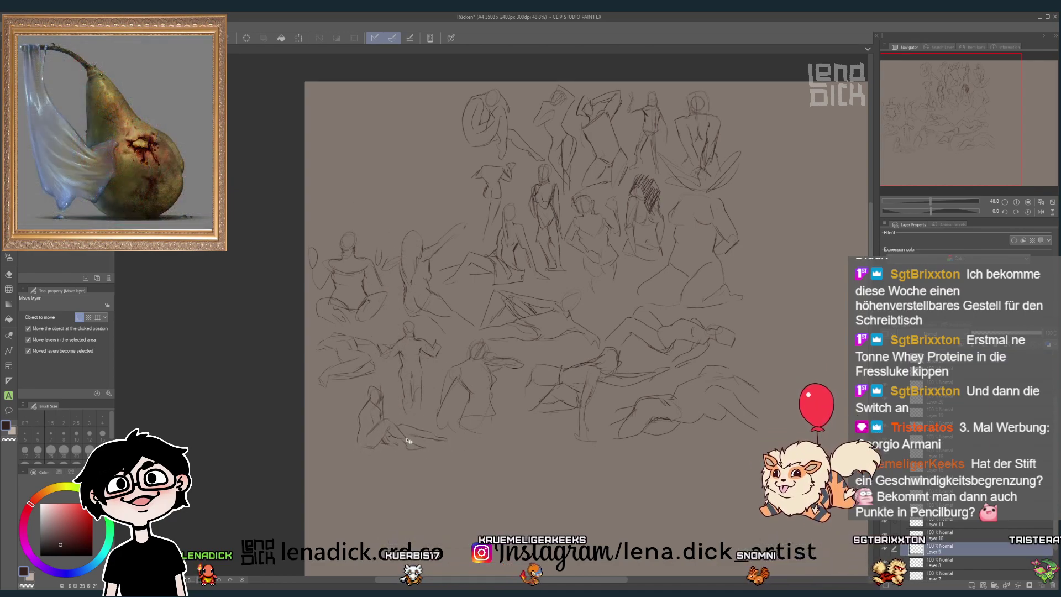
- Zoom across the sketch sheet, then collapse two layer folders in the Layer panel
{"action": "scroll", "coordinate": [757, 374], "scroll_direction": "up", "scroll_amount": 3}
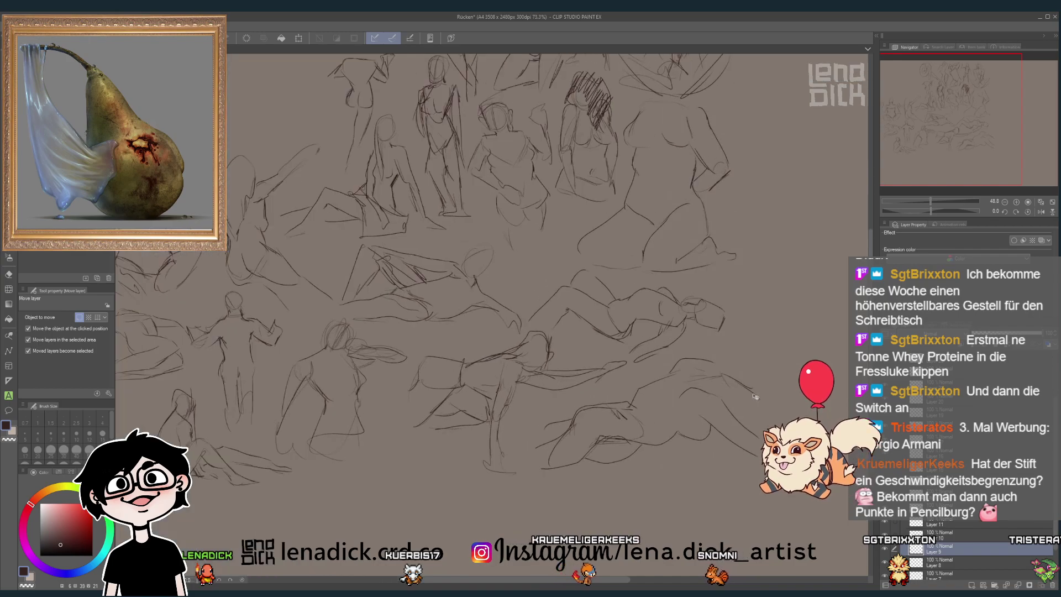
{"action": "scroll", "coordinate": [710, 402], "scroll_direction": "down", "scroll_amount": 3}
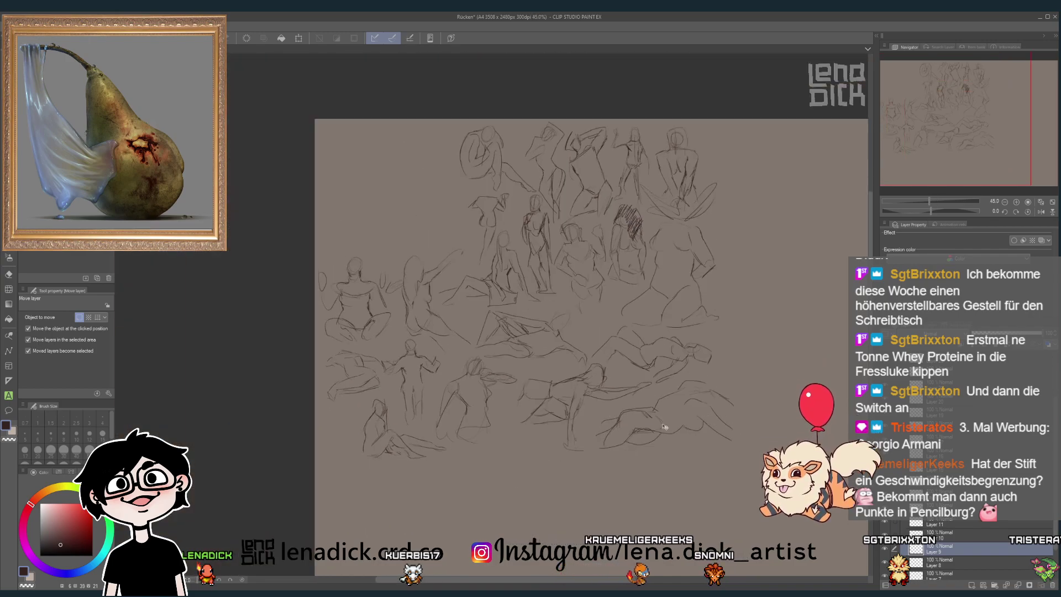
{"action": "scroll", "coordinate": [665, 427], "scroll_direction": "up", "scroll_amount": 1}
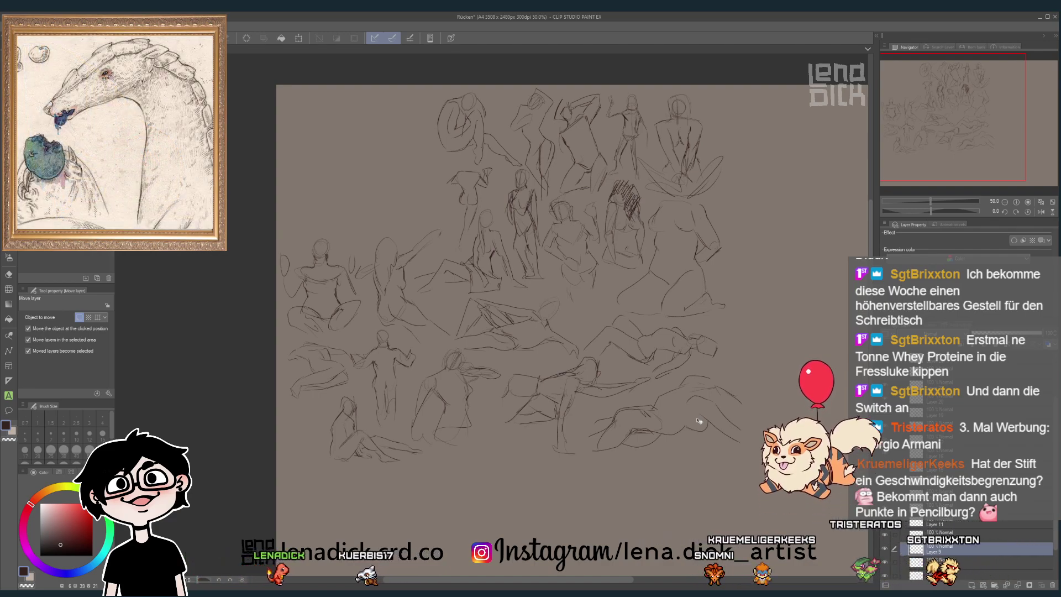
{"action": "scroll", "coordinate": [699, 421], "scroll_direction": "up", "scroll_amount": 5}
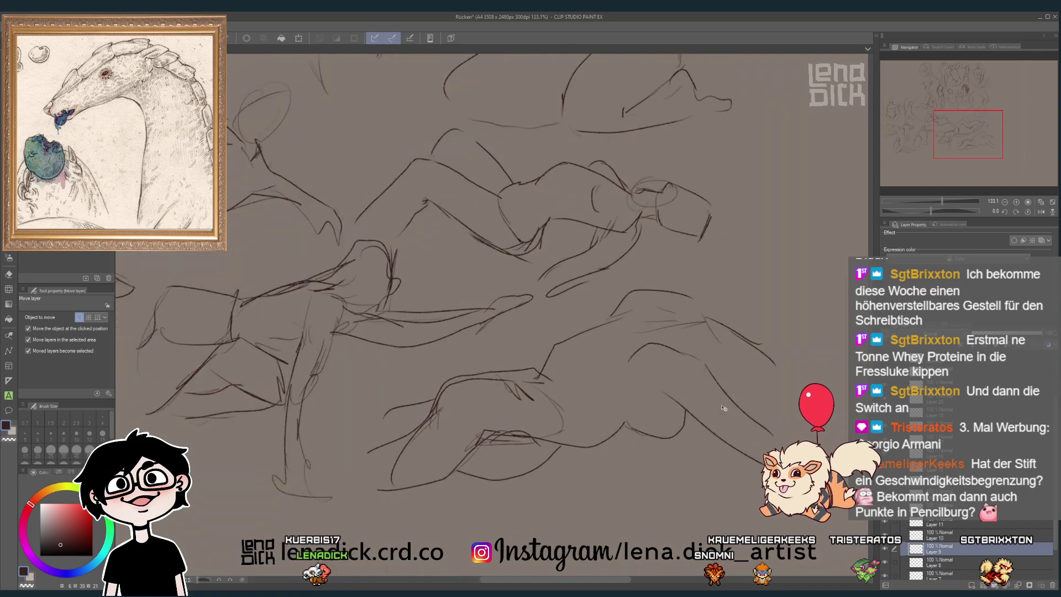
{"action": "scroll", "coordinate": [724, 408], "scroll_direction": "down", "scroll_amount": 3}
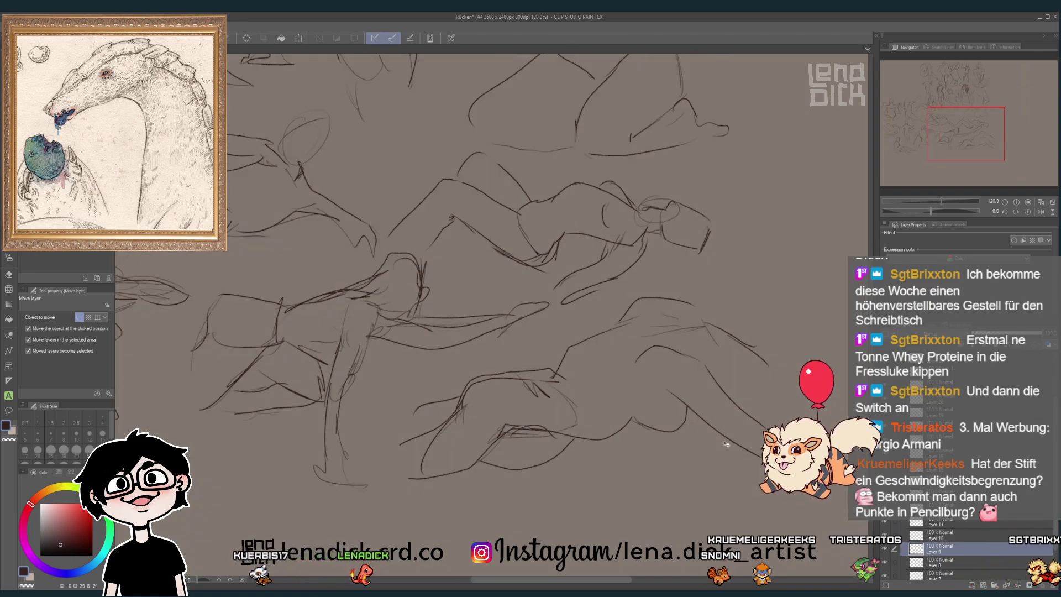
{"action": "scroll", "coordinate": [725, 444], "scroll_direction": "down", "scroll_amount": 1}
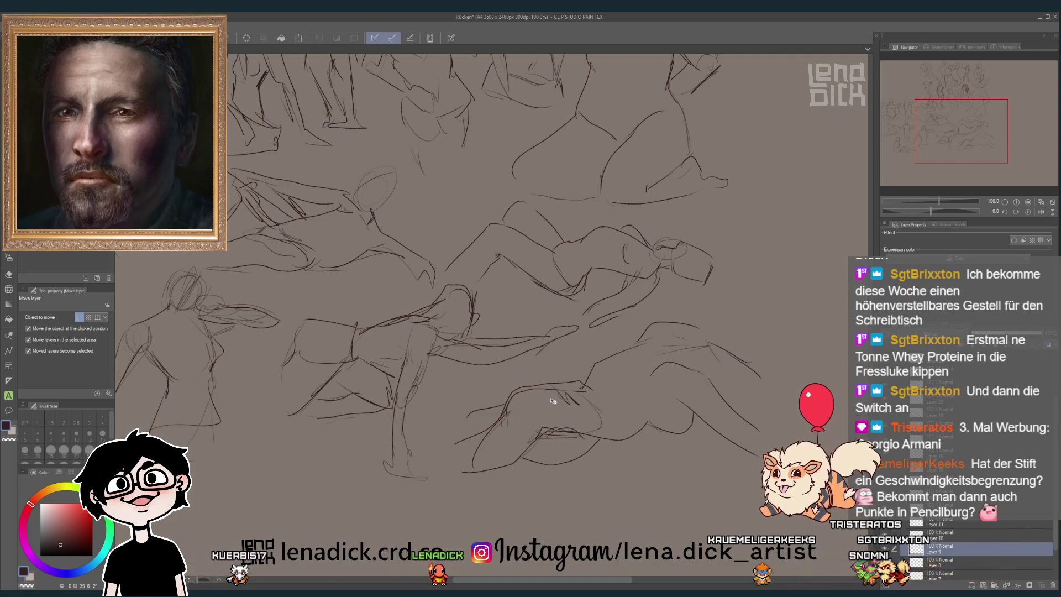
{"action": "scroll", "coordinate": [553, 401], "scroll_direction": "up", "scroll_amount": 2}
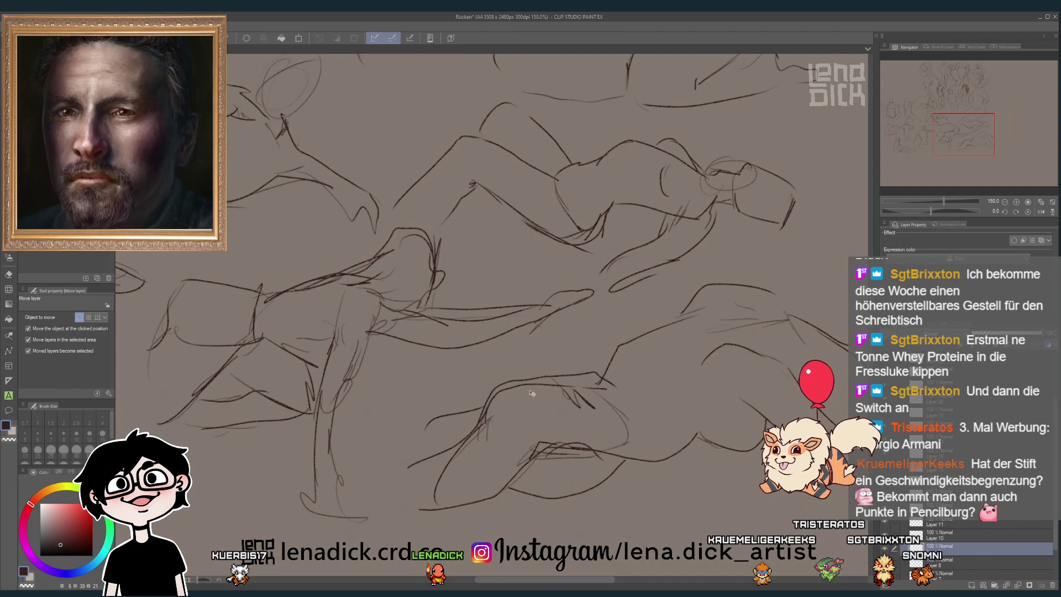
{"action": "scroll", "coordinate": [532, 393], "scroll_direction": "down", "scroll_amount": 2}
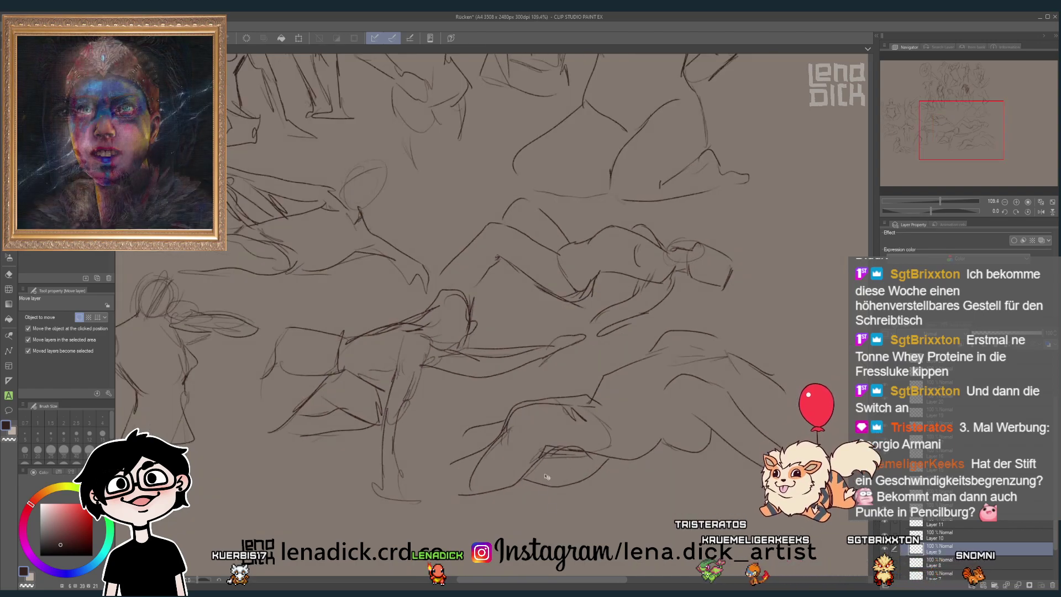
{"action": "scroll", "coordinate": [525, 436], "scroll_direction": "down", "scroll_amount": 2}
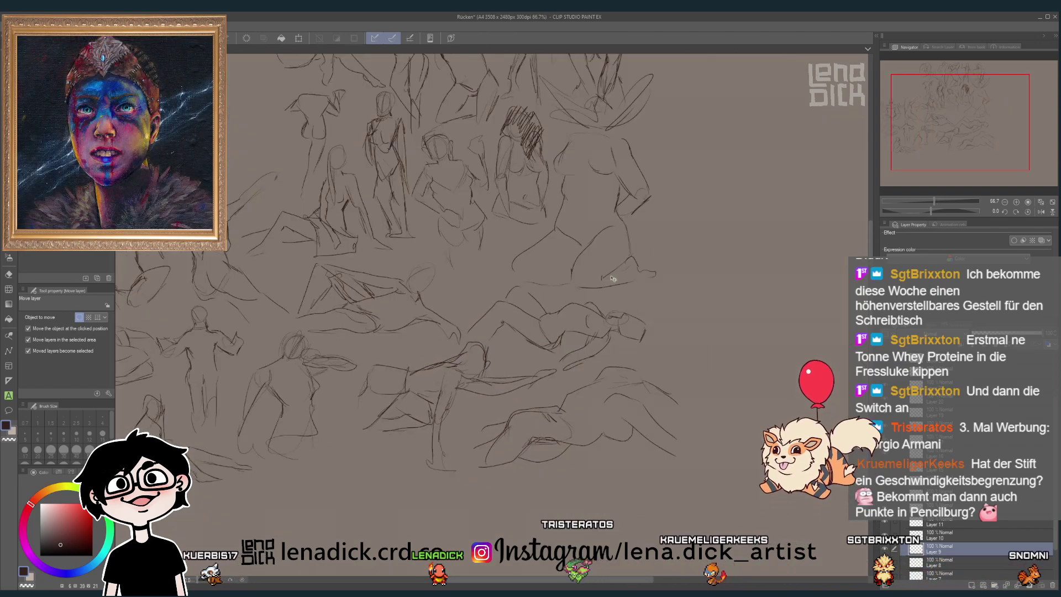
{"action": "scroll", "coordinate": [575, 274], "scroll_direction": "down", "scroll_amount": 3}
{"action": "scroll", "coordinate": [340, 146], "scroll_direction": "up", "scroll_amount": 1}
{"action": "scroll", "coordinate": [958, 154], "scroll_direction": "down", "scroll_amount": 1}
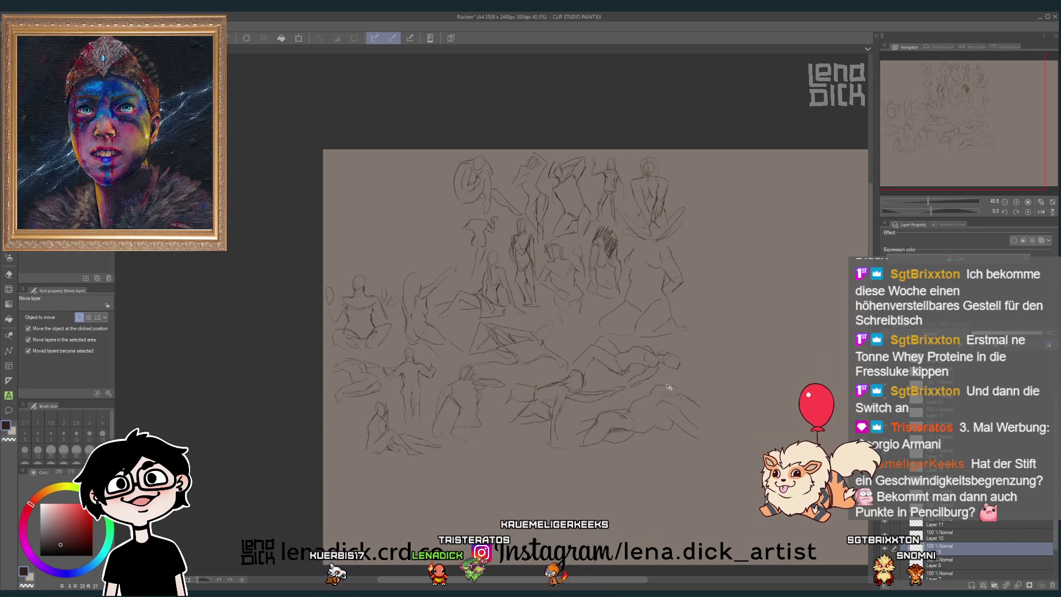
{"action": "scroll", "coordinate": [493, 293], "scroll_direction": "up", "scroll_amount": 1}
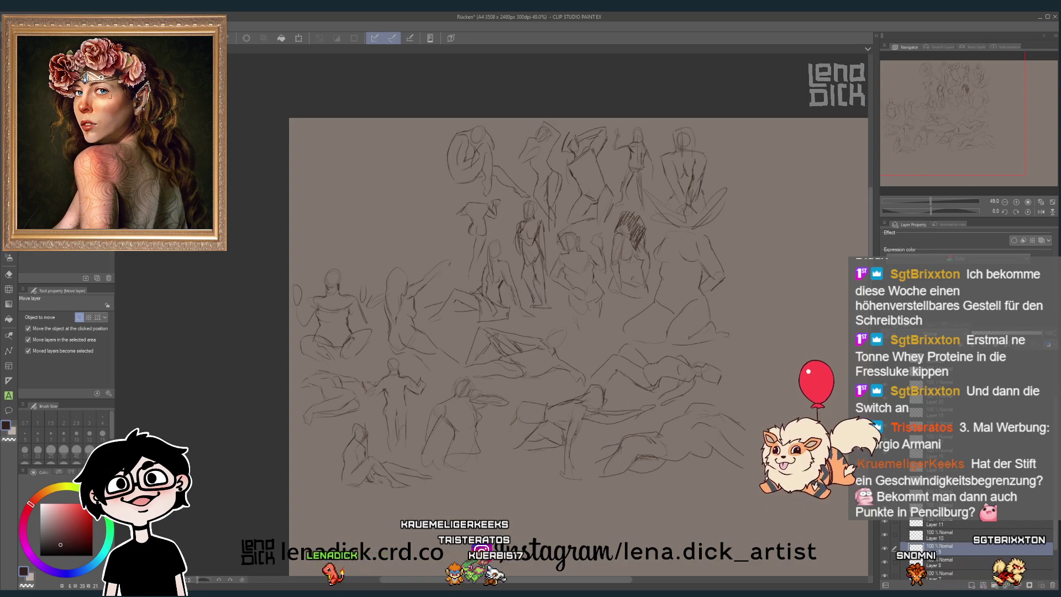
{"action": "scroll", "coordinate": [623, 374], "scroll_direction": "up", "scroll_amount": 7}
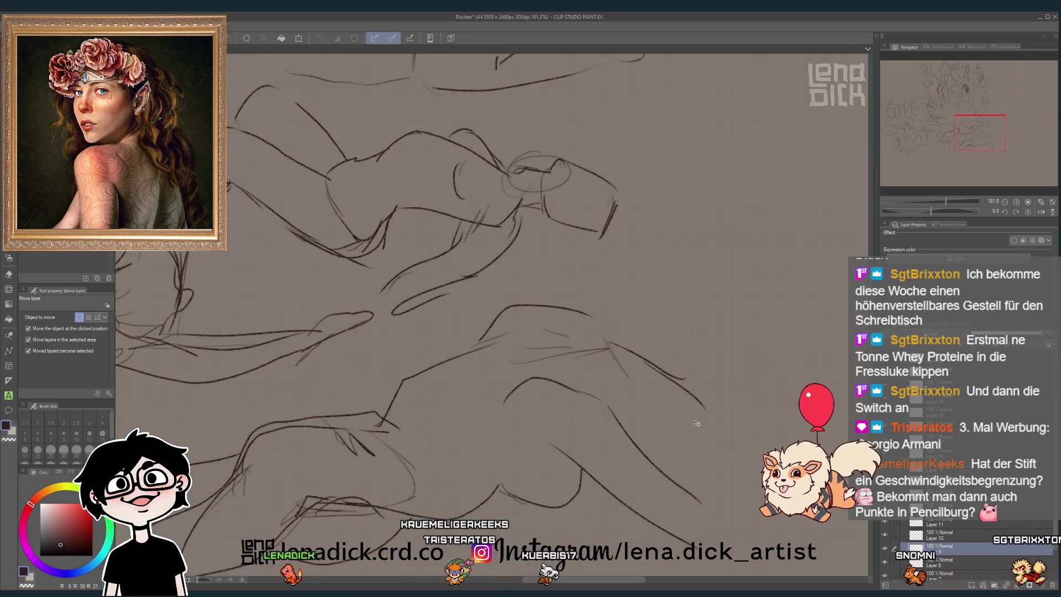
{"action": "scroll", "coordinate": [622, 374], "scroll_direction": "down", "scroll_amount": 7}
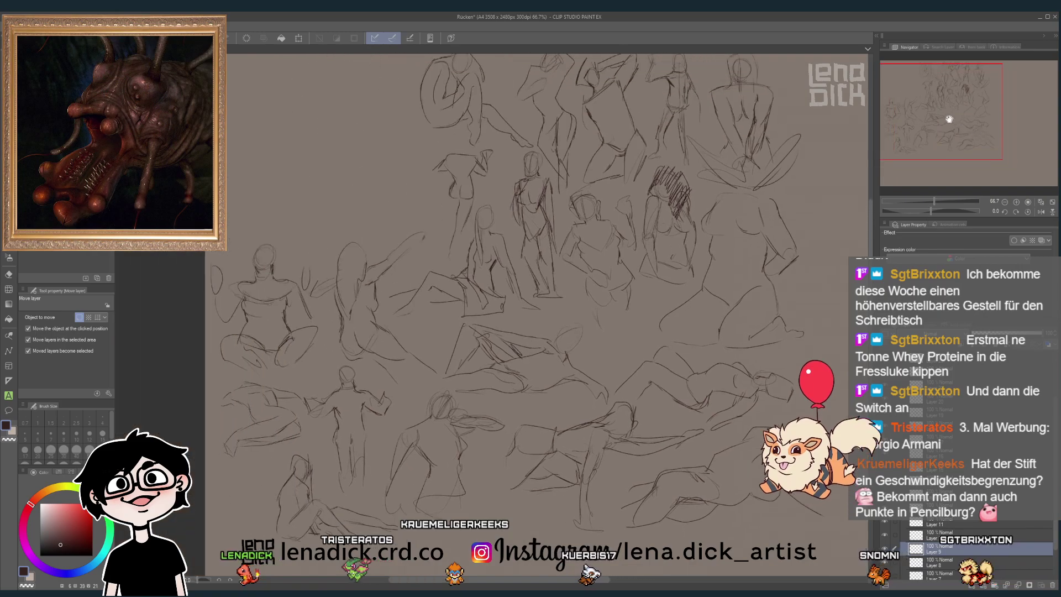
{"action": "scroll", "coordinate": [767, 182], "scroll_direction": "down", "scroll_amount": 1}
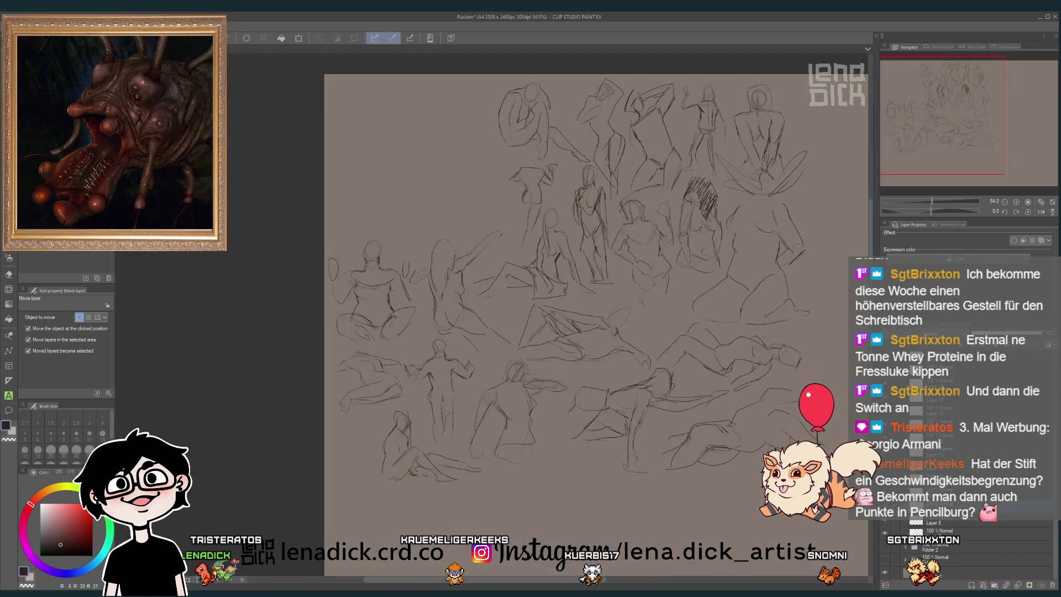
{"action": "scroll", "coordinate": [944, 544], "scroll_direction": "up", "scroll_amount": 3}
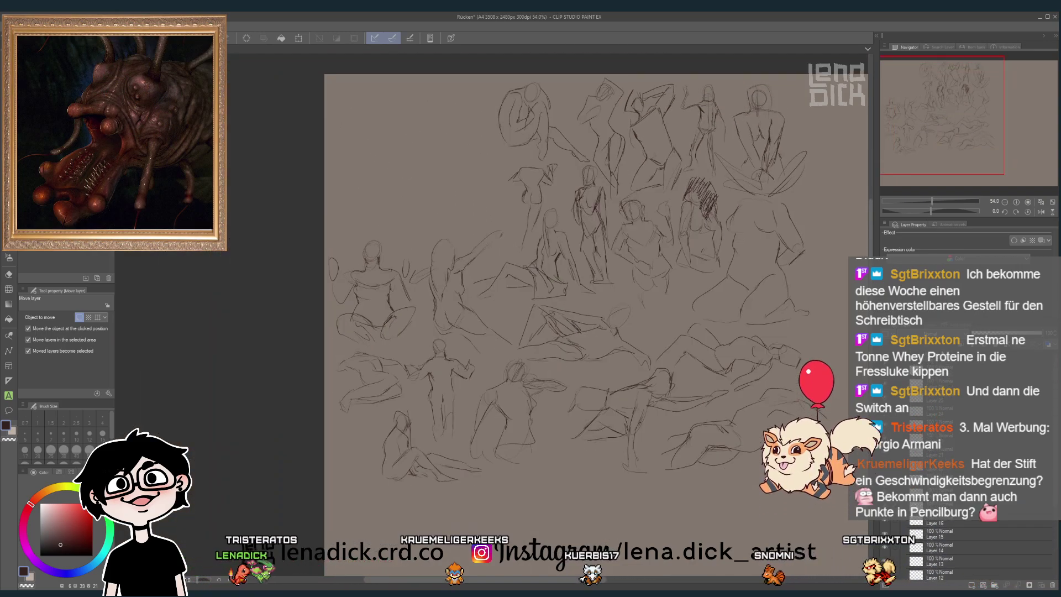
{"action": "left_click", "coordinate": [909, 362]}
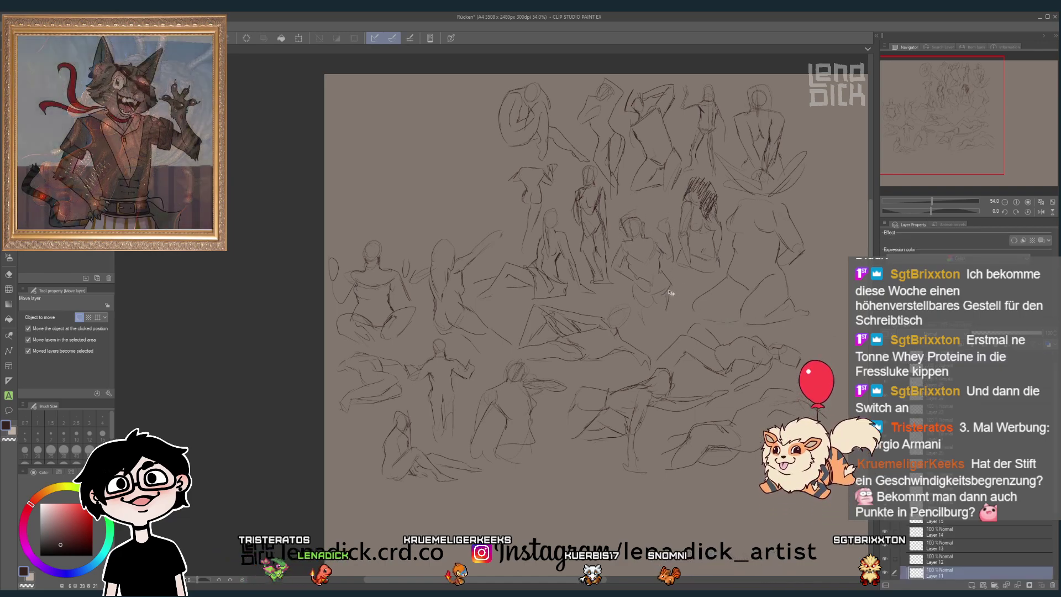
{"action": "left_click", "coordinate": [905, 364]}
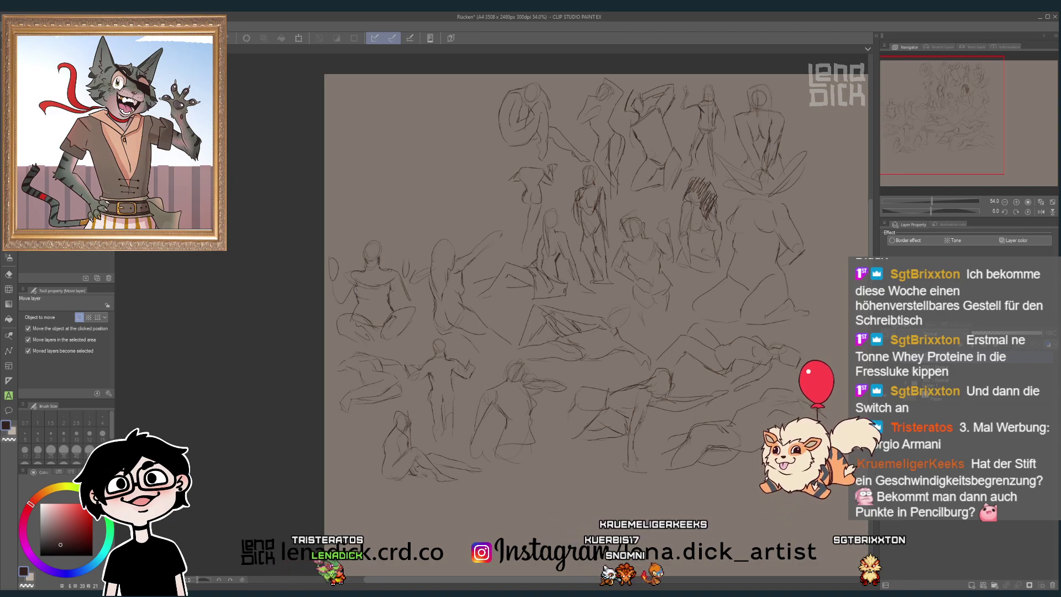
- Zoom out and reposition the Navigator view so the whole page is framed
{"action": "scroll", "coordinate": [692, 301], "scroll_direction": "down", "scroll_amount": 1}
{"action": "scroll", "coordinate": [732, 313], "scroll_direction": "up", "scroll_amount": 1}
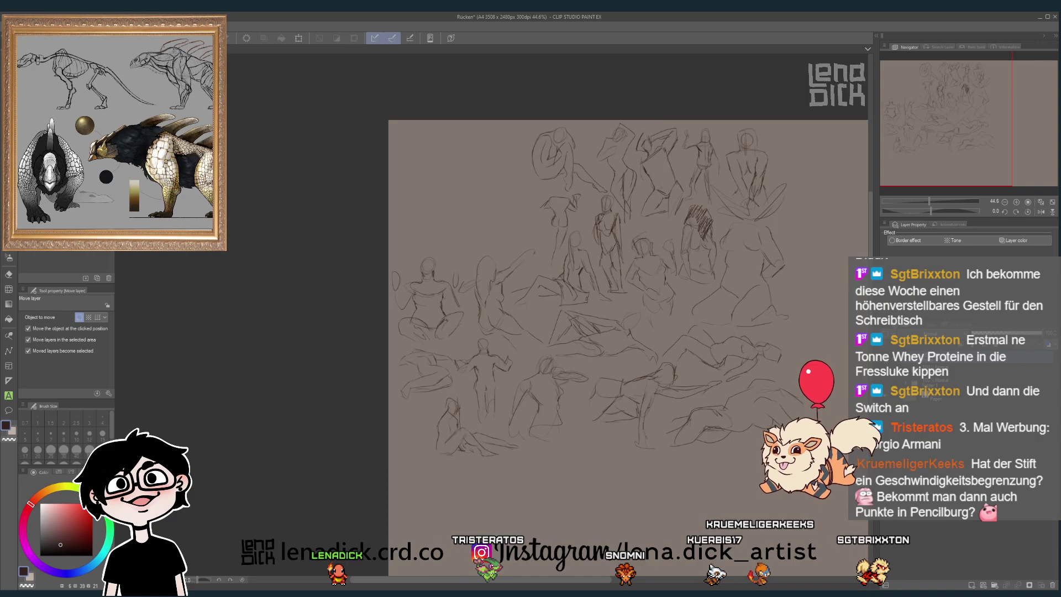
{"action": "left_click_drag", "start_coordinate": [935, 122], "coordinate": [968, 139]}
{"action": "scroll", "coordinate": [741, 257], "scroll_direction": "down", "scroll_amount": 1}
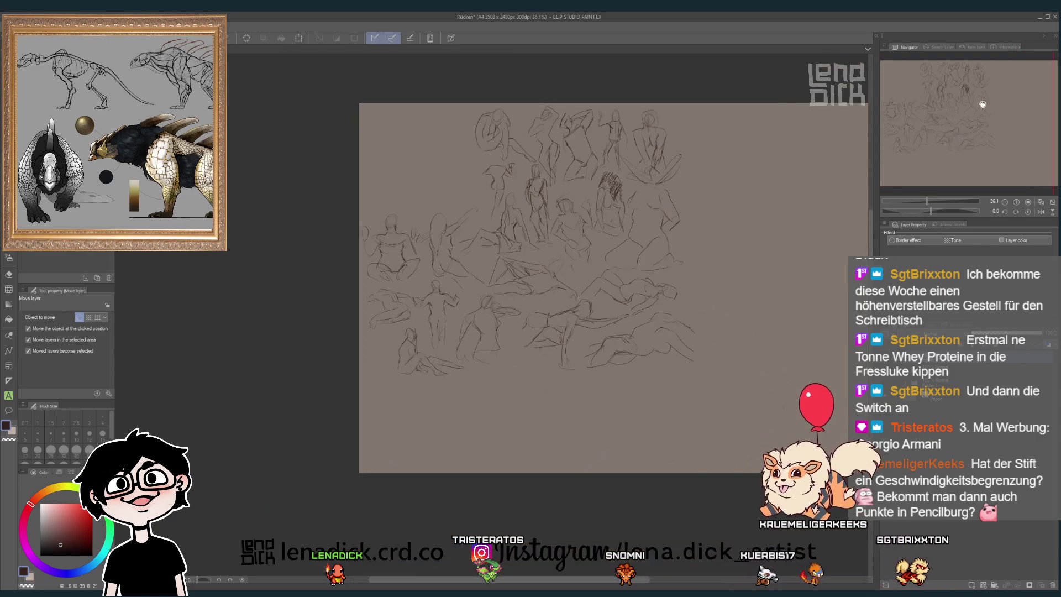
{"action": "left_click_drag", "start_coordinate": [983, 104], "coordinate": [993, 101]}
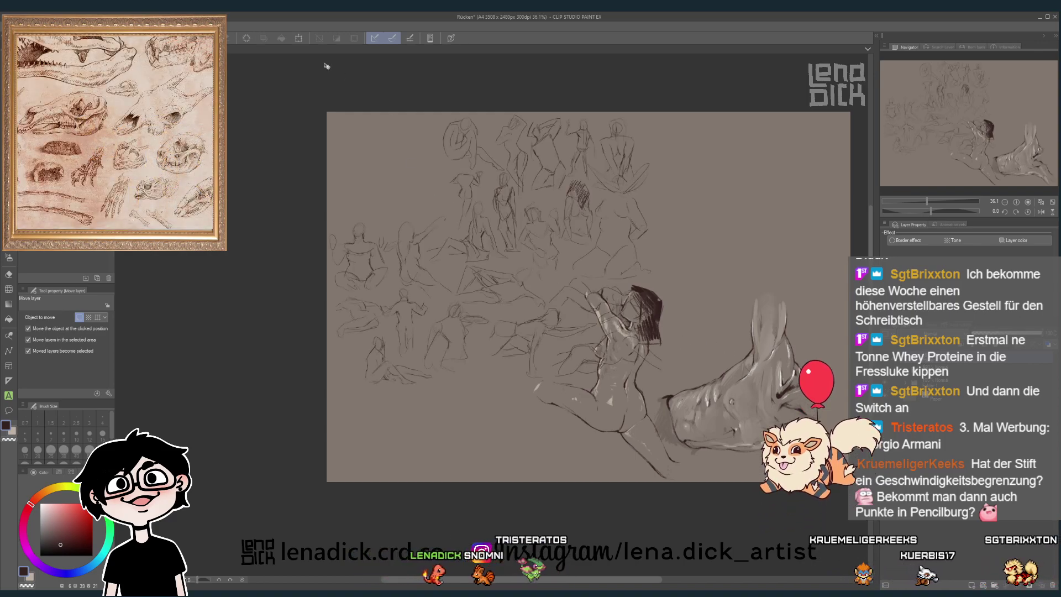
- Shrink the gesture sketch layer, shift it down and left, and commit the transform
{"action": "left_click", "coordinate": [299, 38]}
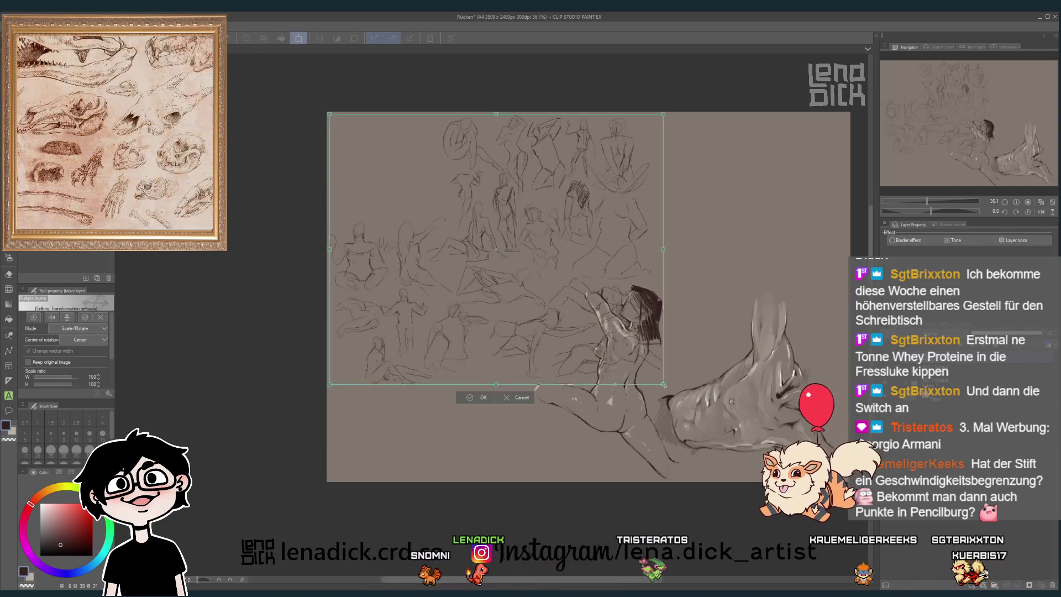
{"action": "left_click_drag", "start_coordinate": [664, 384], "coordinate": [599, 330]}
{"action": "mouse_move", "coordinate": [564, 291]}
{"action": "left_mouse_down"}
{"action": "mouse_move", "coordinate": [552, 323]}
{"action": "mouse_move", "coordinate": [473, 367]}
{"action": "mouse_move", "coordinate": [496, 415]}
{"action": "mouse_move", "coordinate": [566, 377]}
{"action": "left_mouse_up"}
{"action": "left_click", "coordinate": [445, 434]}
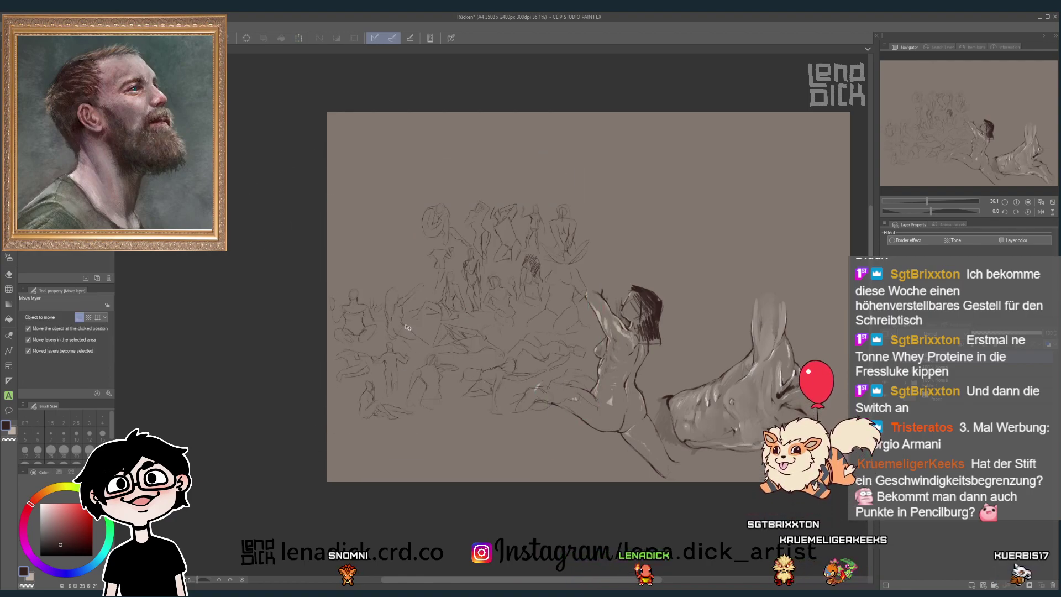
- Move three small figure sketches to the right and the seated sketch near the top
{"action": "left_click_drag", "start_coordinate": [404, 323], "coordinate": [671, 243]}
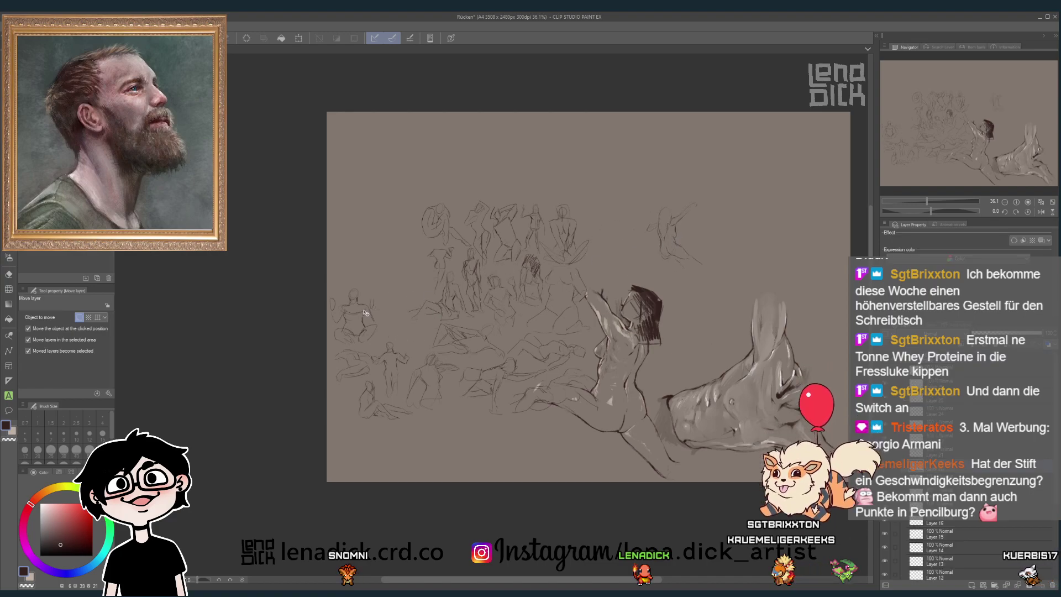
{"action": "left_click_drag", "start_coordinate": [370, 310], "coordinate": [637, 207]}
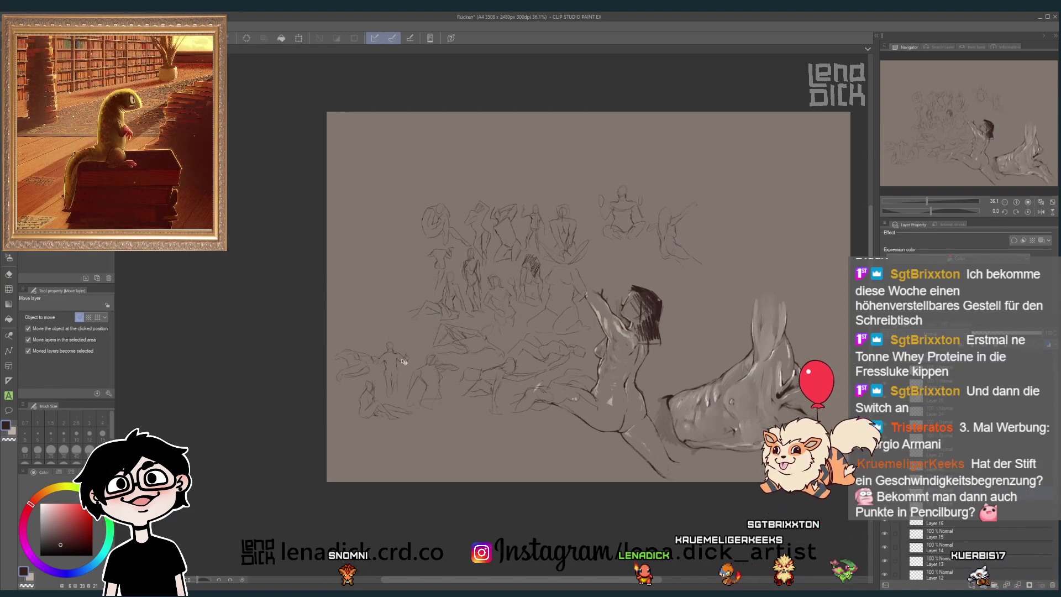
{"action": "left_click_drag", "start_coordinate": [398, 364], "coordinate": [717, 307]}
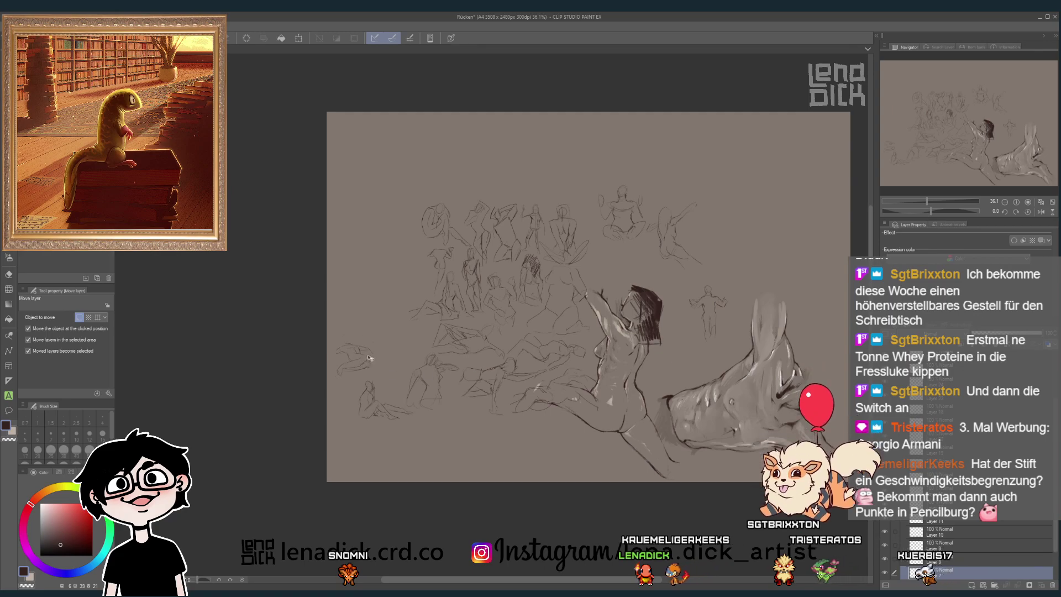
{"action": "mouse_move", "coordinate": [381, 413]}
{"action": "left_mouse_down"}
{"action": "mouse_move", "coordinate": [466, 301]}
{"action": "mouse_move", "coordinate": [513, 161]}
{"action": "left_mouse_up"}
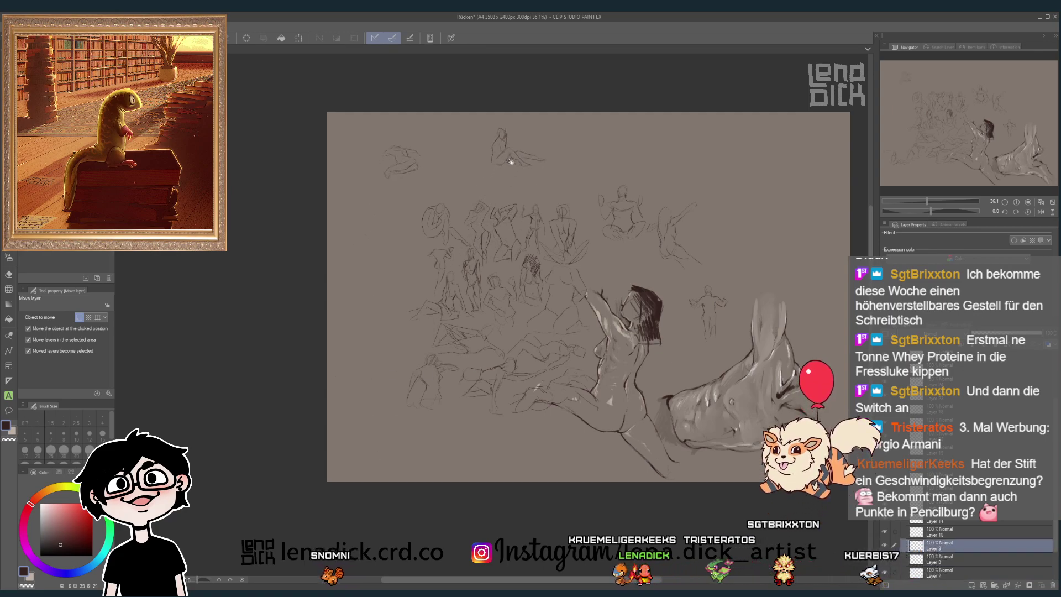
{"action": "scroll", "coordinate": [1035, 415], "scroll_direction": "up", "scroll_amount": 2}
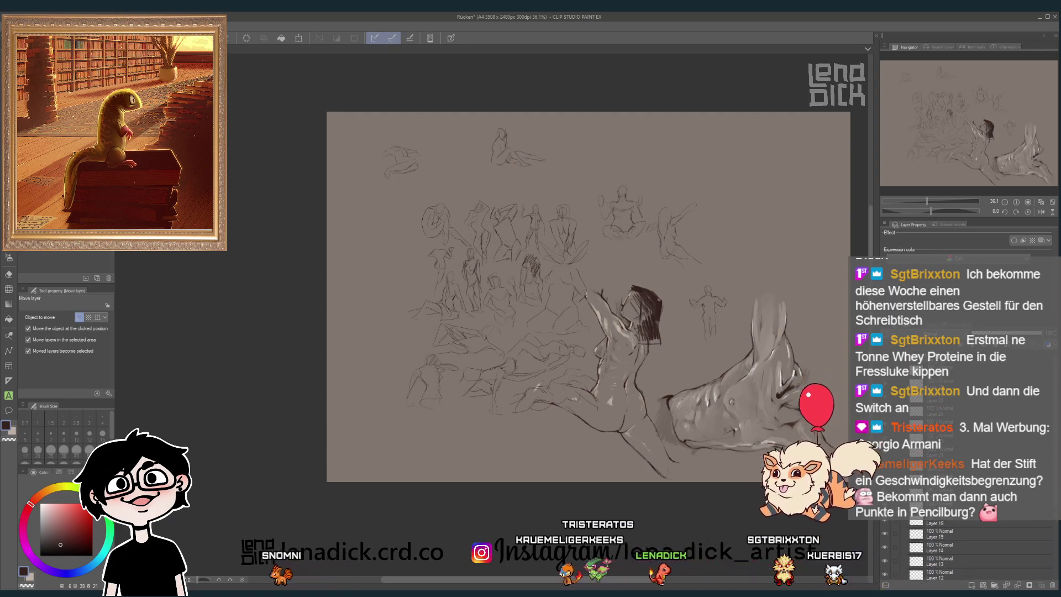
- Slide the whole sketch folder down and to the left with a transform
{"action": "left_click", "coordinate": [985, 357]}
{"action": "left_click", "coordinate": [299, 38]}
{"action": "left_click_drag", "start_coordinate": [476, 251], "coordinate": [444, 299]}
{"action": "left_click_drag", "start_coordinate": [570, 311], "coordinate": [529, 320]}
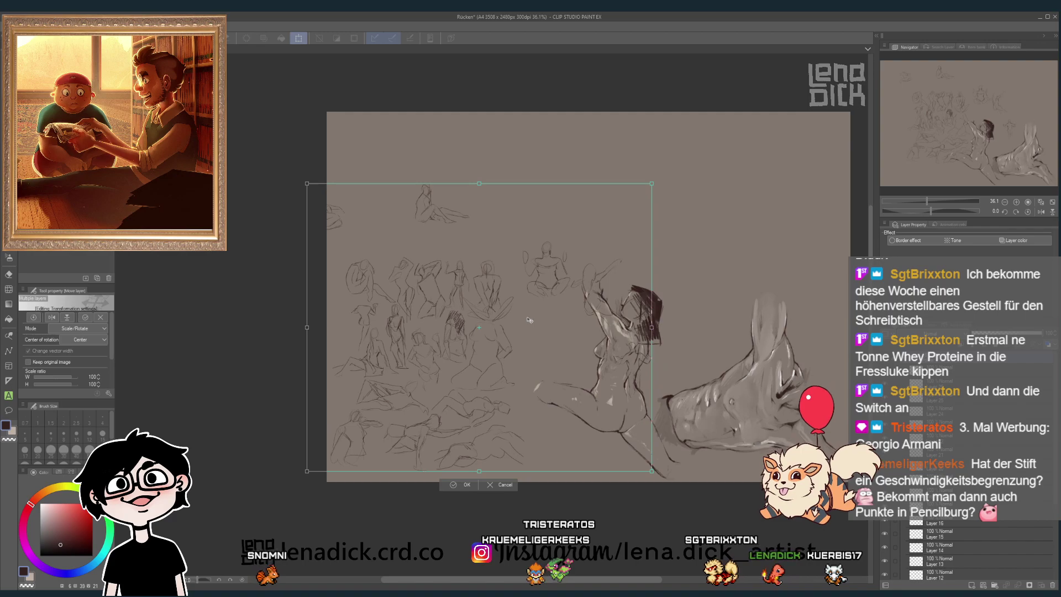
{"action": "left_click", "coordinate": [463, 484]}
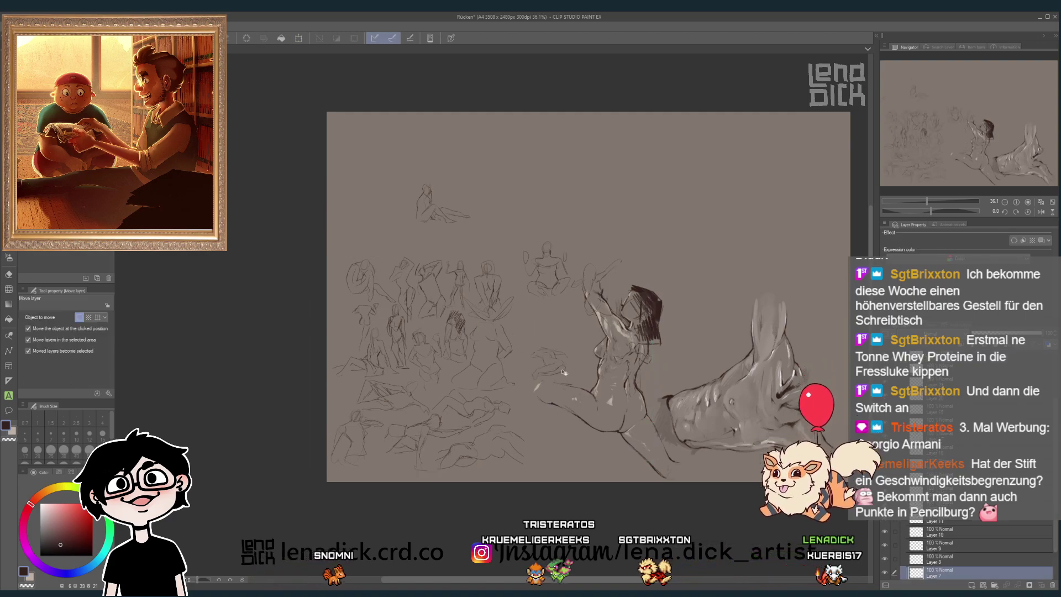
- Regroup the reclining, seated, raised-arm and standing sketches into the lower-left cluster
{"action": "left_click_drag", "start_coordinate": [557, 368], "coordinate": [554, 368]}
{"action": "left_click_drag", "start_coordinate": [561, 287], "coordinate": [554, 326]}
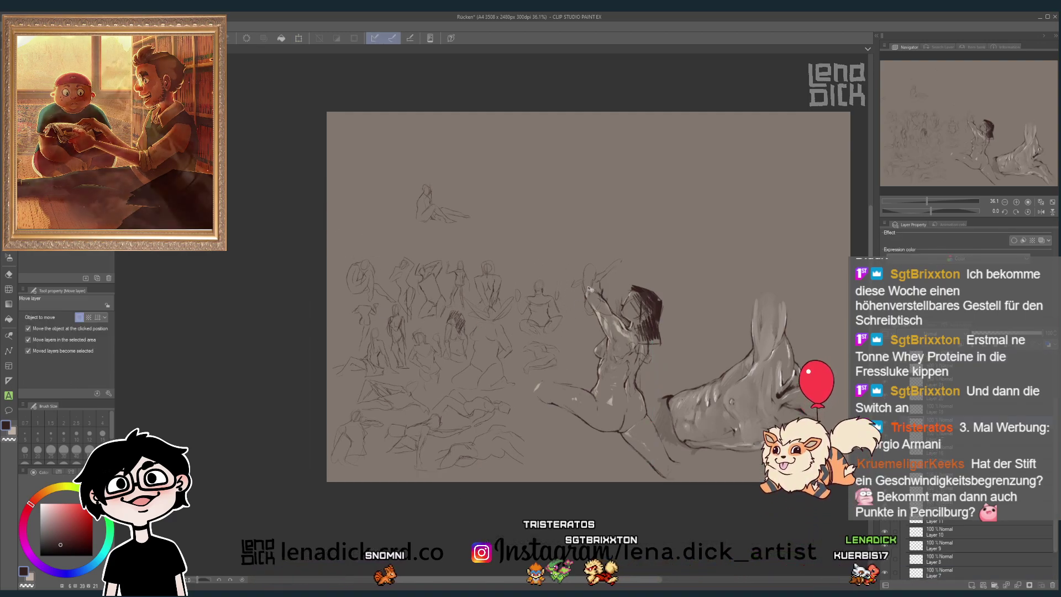
{"action": "mouse_move", "coordinate": [597, 281]}
{"action": "left_mouse_down"}
{"action": "mouse_move", "coordinate": [587, 281]}
{"action": "mouse_move", "coordinate": [564, 420]}
{"action": "left_mouse_up"}
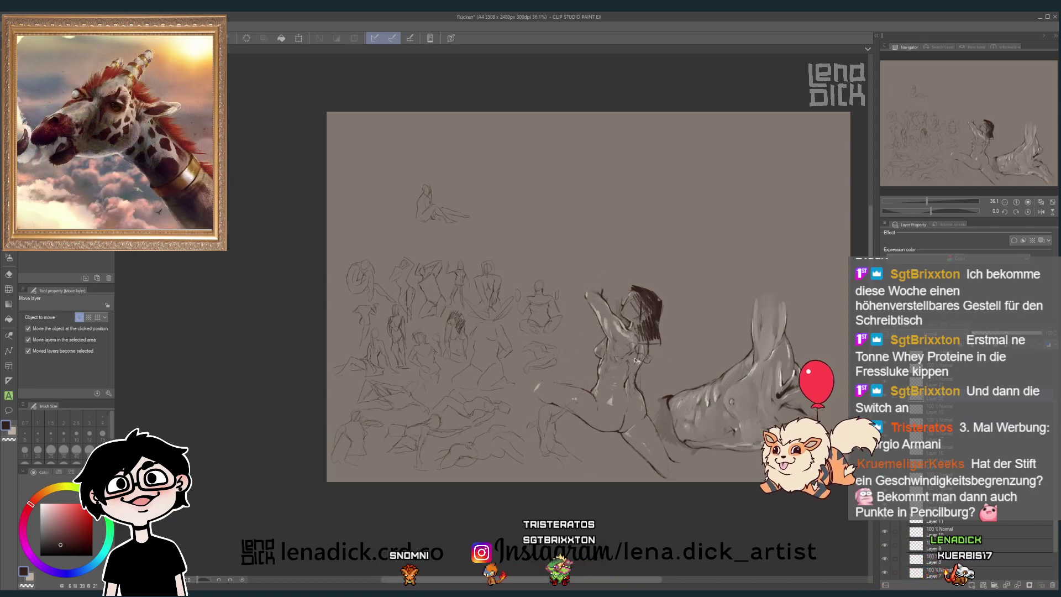
{"action": "left_click", "coordinate": [618, 356]}
{"action": "left_click_drag", "start_coordinate": [589, 344], "coordinate": [586, 344]}
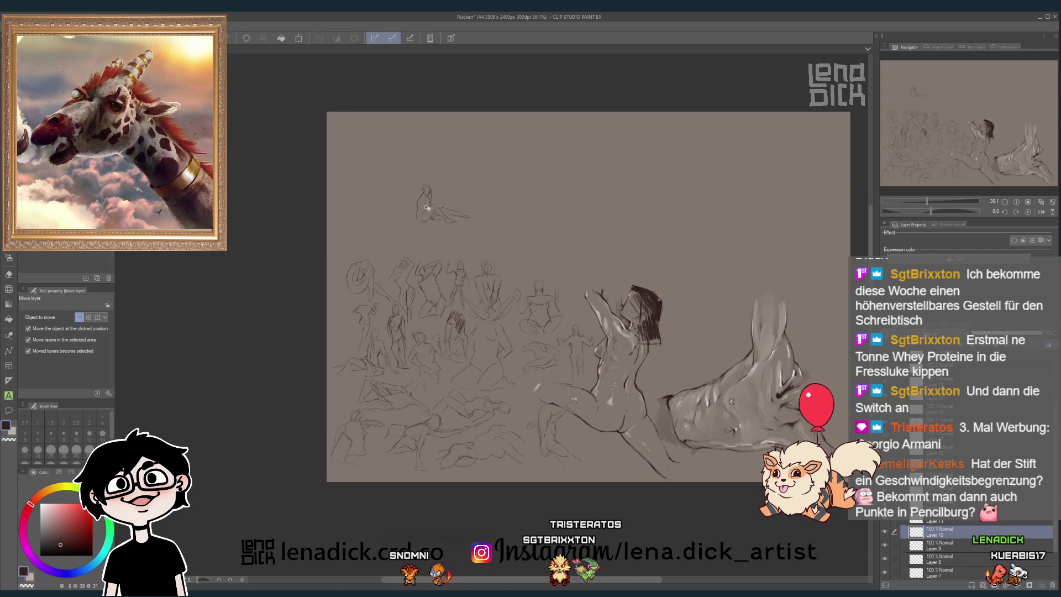
{"action": "left_click_drag", "start_coordinate": [435, 211], "coordinate": [584, 457]}
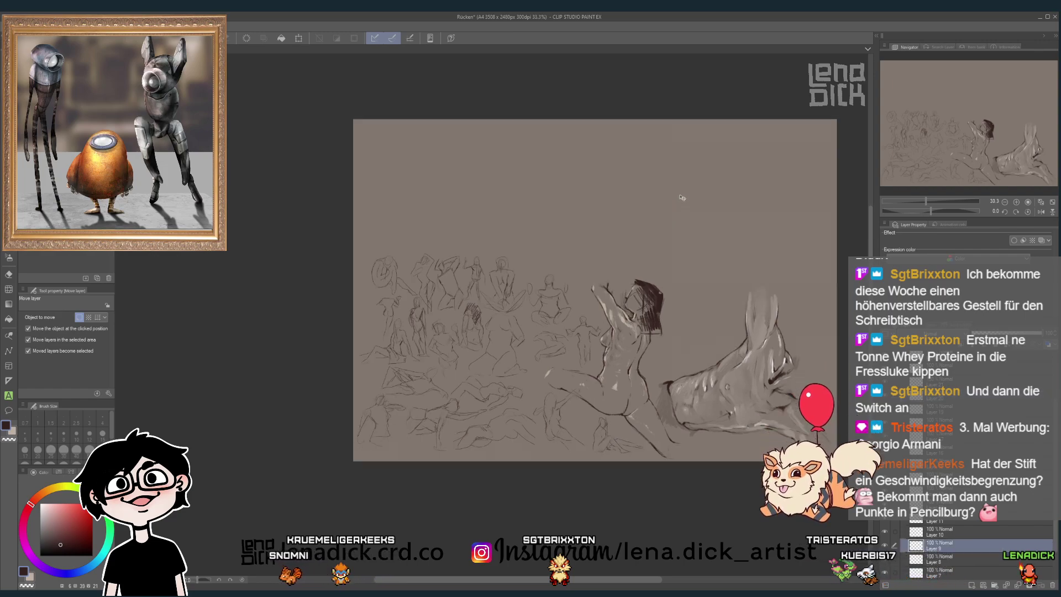
- Pan down the page and collapse the gesture sketches layer folder
{"action": "scroll", "coordinate": [678, 190], "scroll_direction": "up", "scroll_amount": 1}
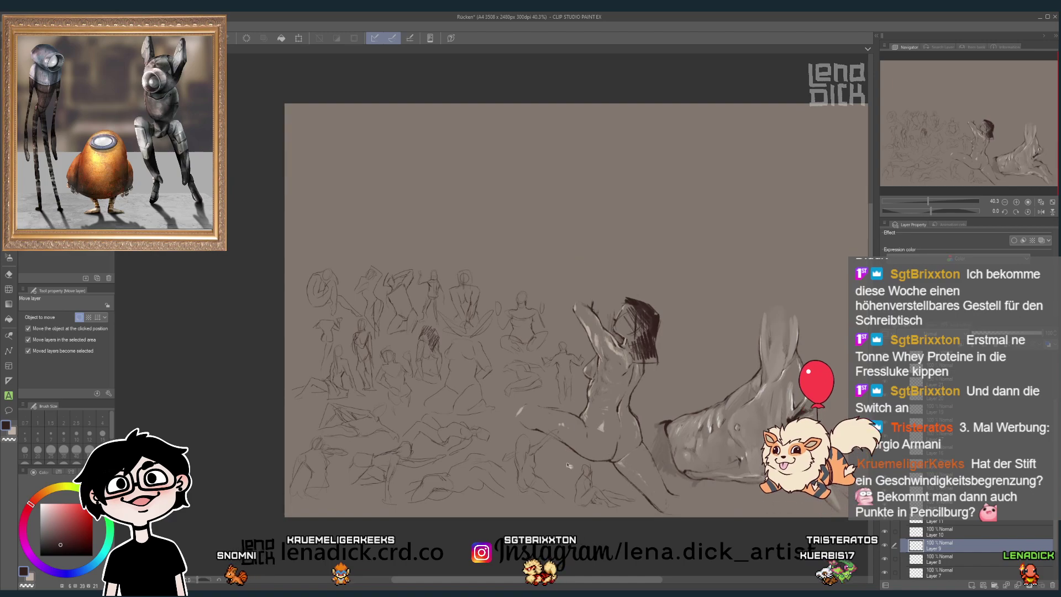
{"action": "scroll", "coordinate": [569, 466], "scroll_direction": "up", "scroll_amount": 1}
{"action": "scroll", "coordinate": [556, 214], "scroll_direction": "down", "scroll_amount": 1}
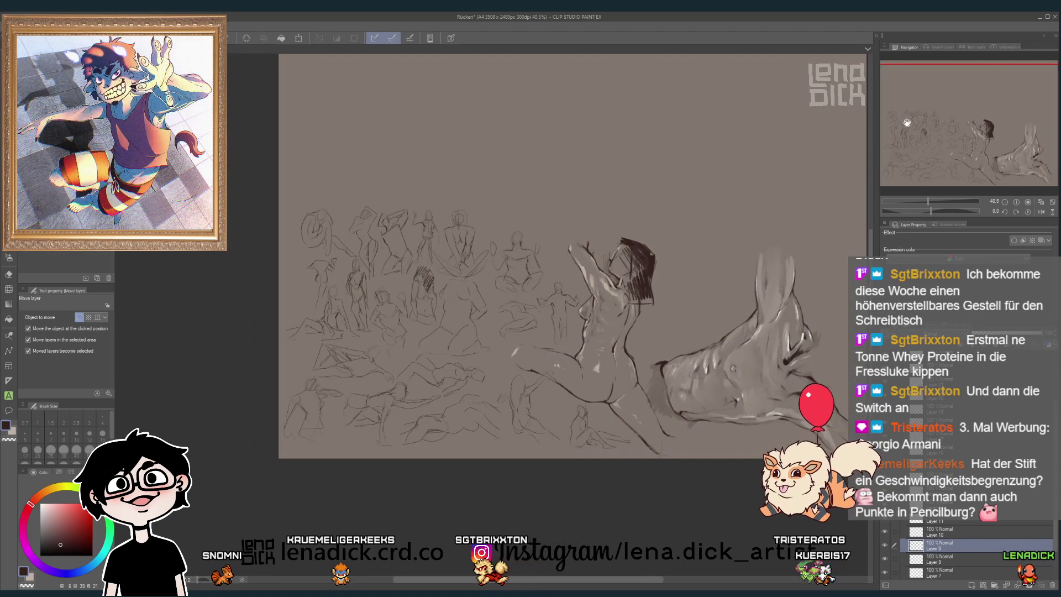
{"action": "left_click_drag", "start_coordinate": [982, 142], "coordinate": [984, 124]}
{"action": "scroll", "coordinate": [908, 363], "scroll_direction": "up", "scroll_amount": 3}
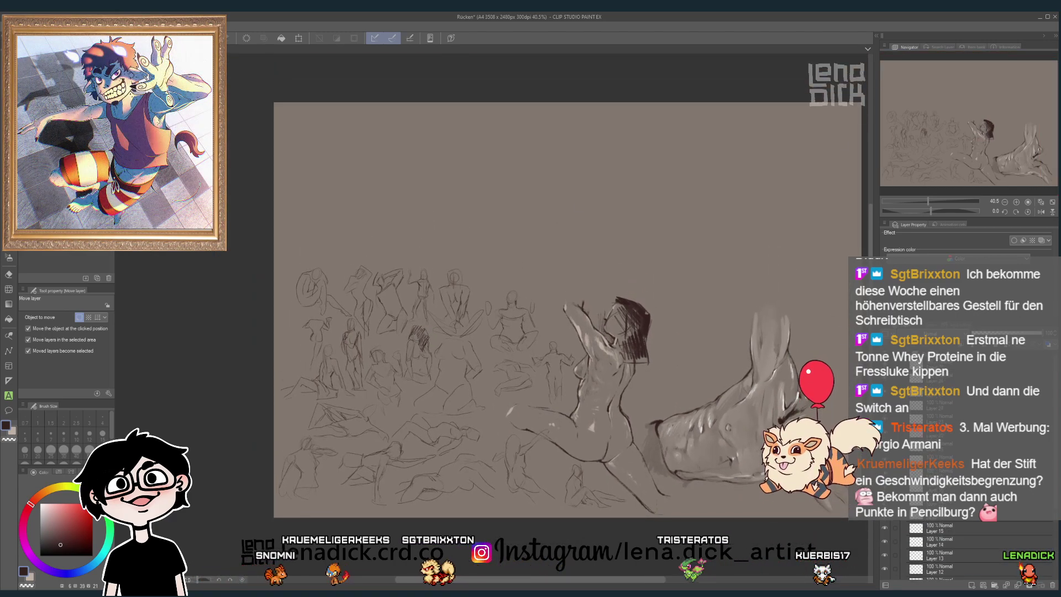
{"action": "left_click", "coordinate": [907, 362]}
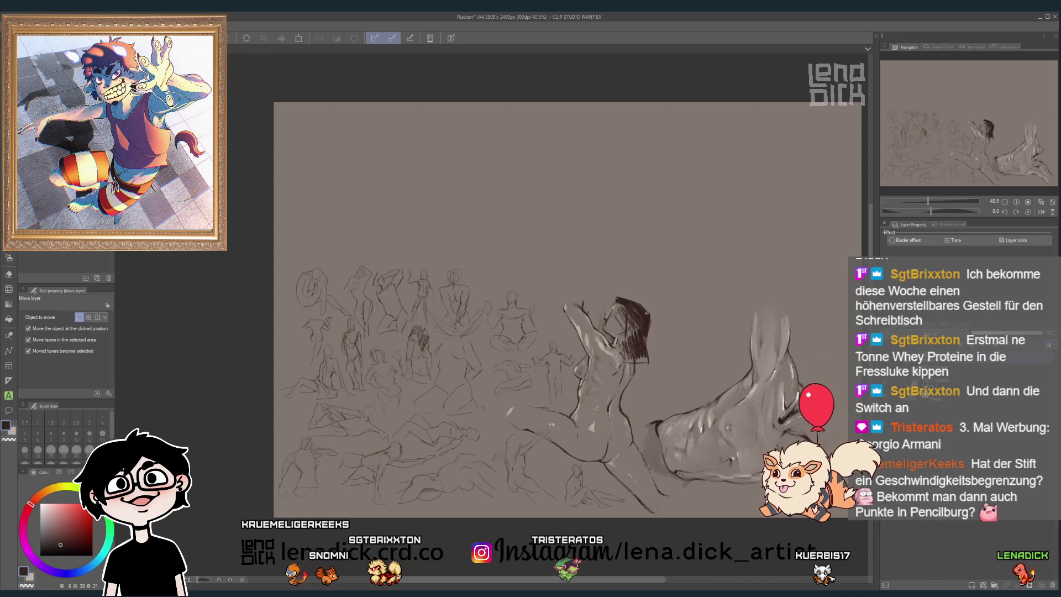
- Add a new empty raster layer above the folder for the torso study
{"action": "left_click", "coordinate": [971, 585]}
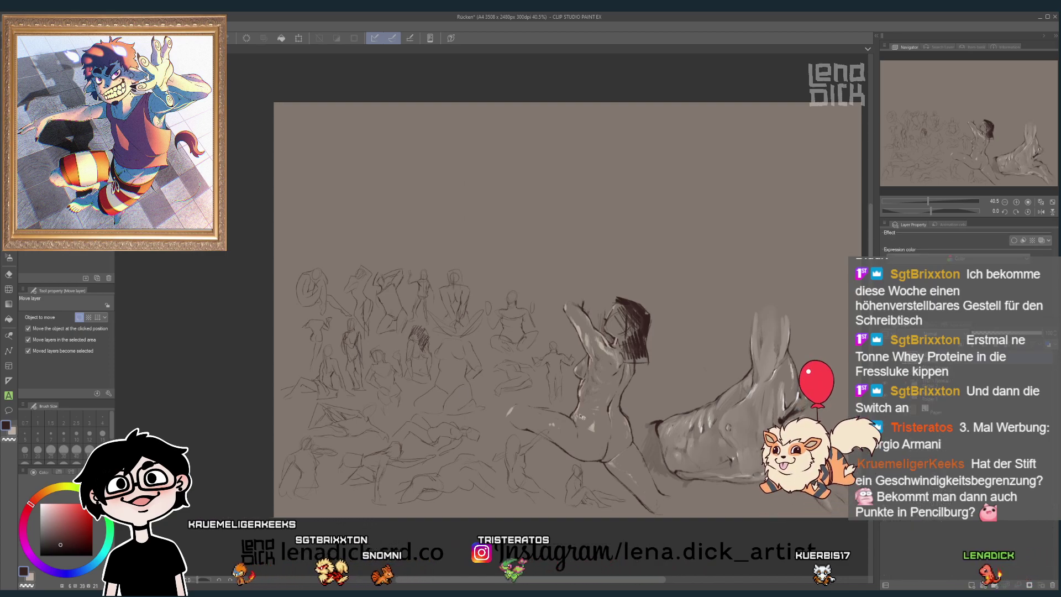
{"action": "scroll", "coordinate": [326, 432], "scroll_direction": "up", "scroll_amount": 3}
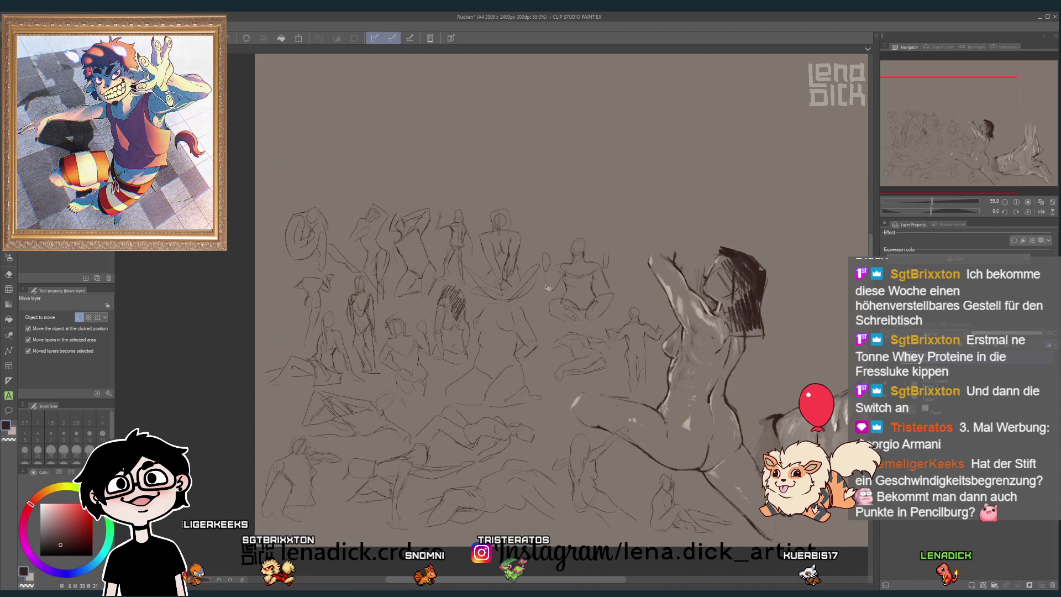
{"action": "scroll", "coordinate": [562, 277], "scroll_direction": "down", "scroll_amount": 3}
{"action": "scroll", "coordinate": [577, 190], "scroll_direction": "up", "scroll_amount": 2}
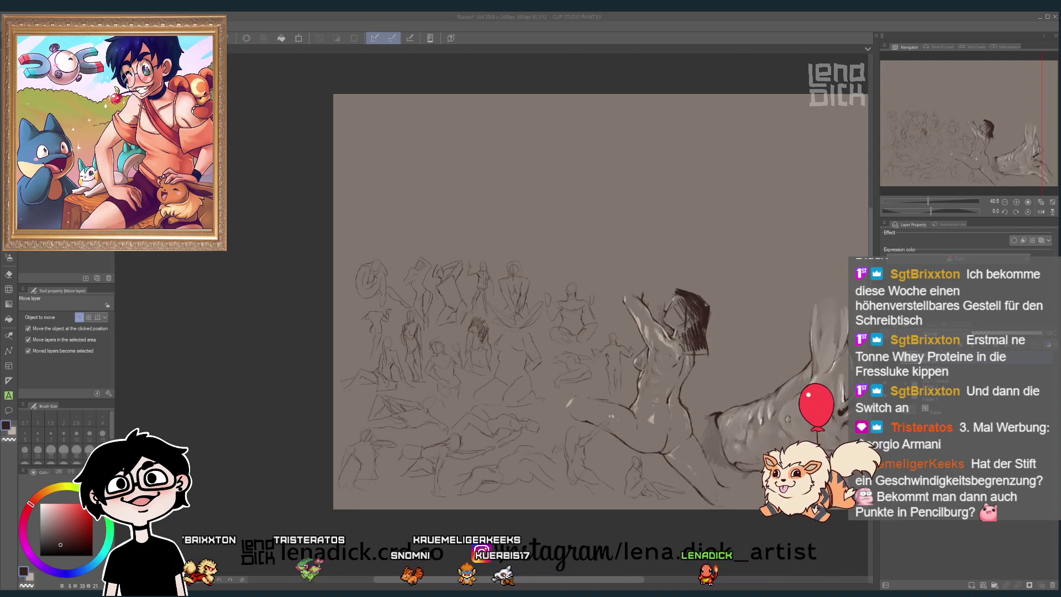
{"action": "key", "text": "alt+Tab"}
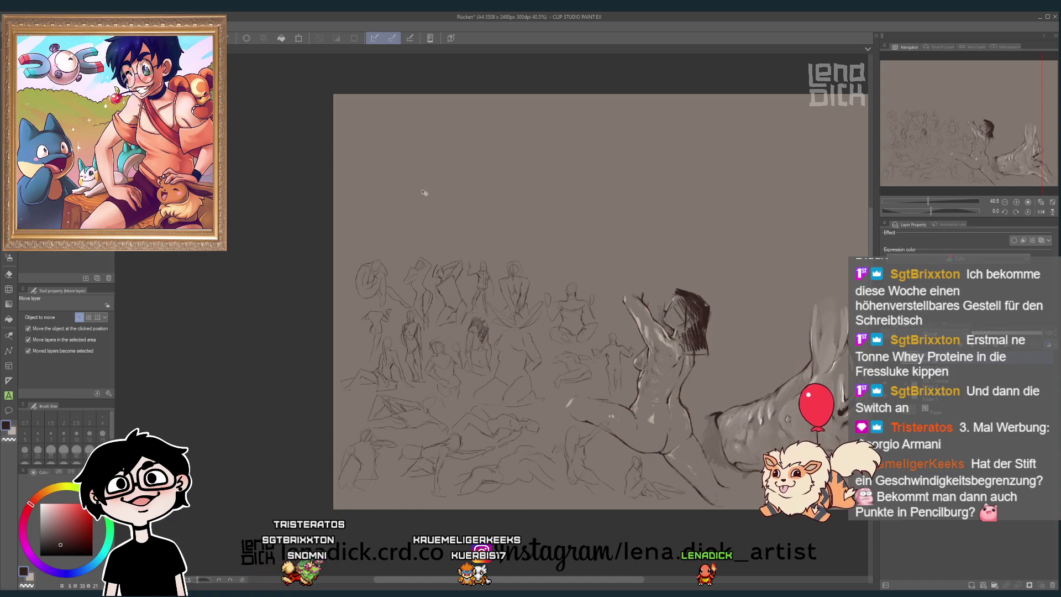
- Zoom around the sketch page, try a faint trial stroke with a larger brush, and undo it
{"action": "left_click_drag", "start_coordinate": [469, 172], "coordinate": [497, 218]}
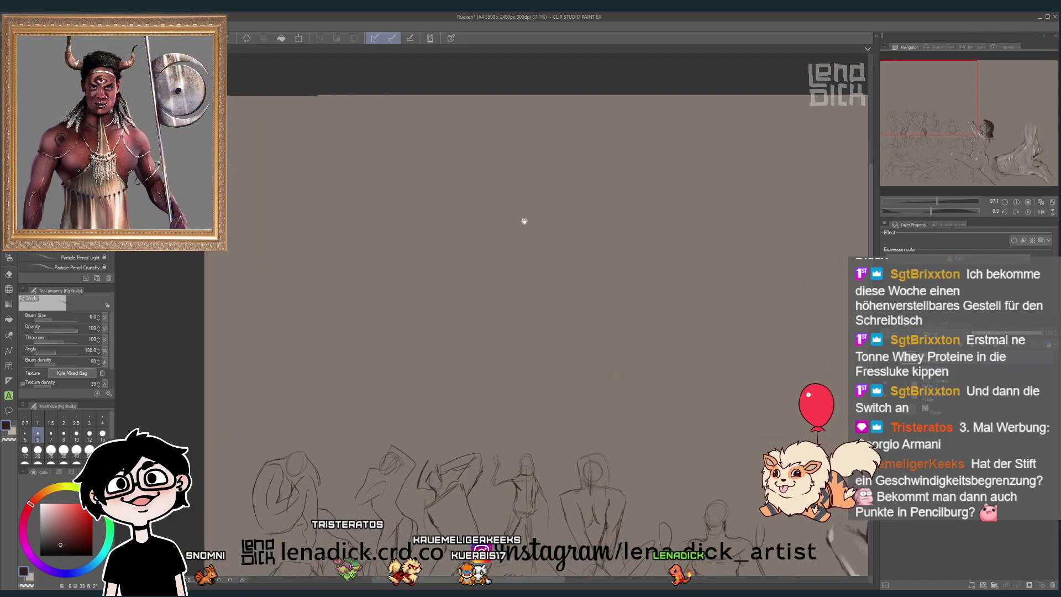
{"action": "left_click_drag", "start_coordinate": [594, 438], "coordinate": [437, 308]}
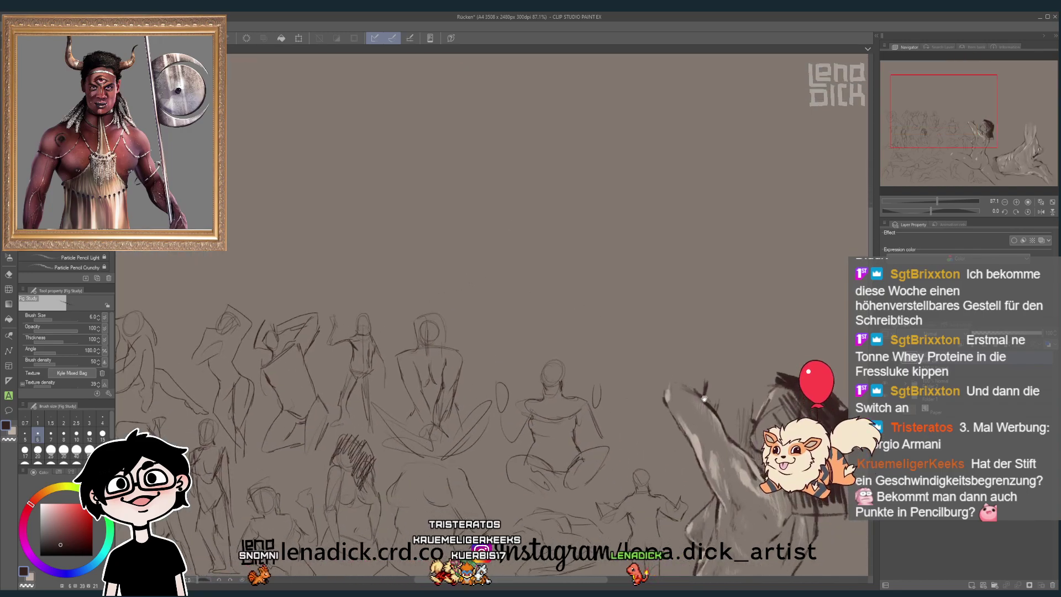
{"action": "left_click_drag", "start_coordinate": [635, 395], "coordinate": [503, 325]}
{"action": "left_click_drag", "start_coordinate": [685, 353], "coordinate": [699, 347]}
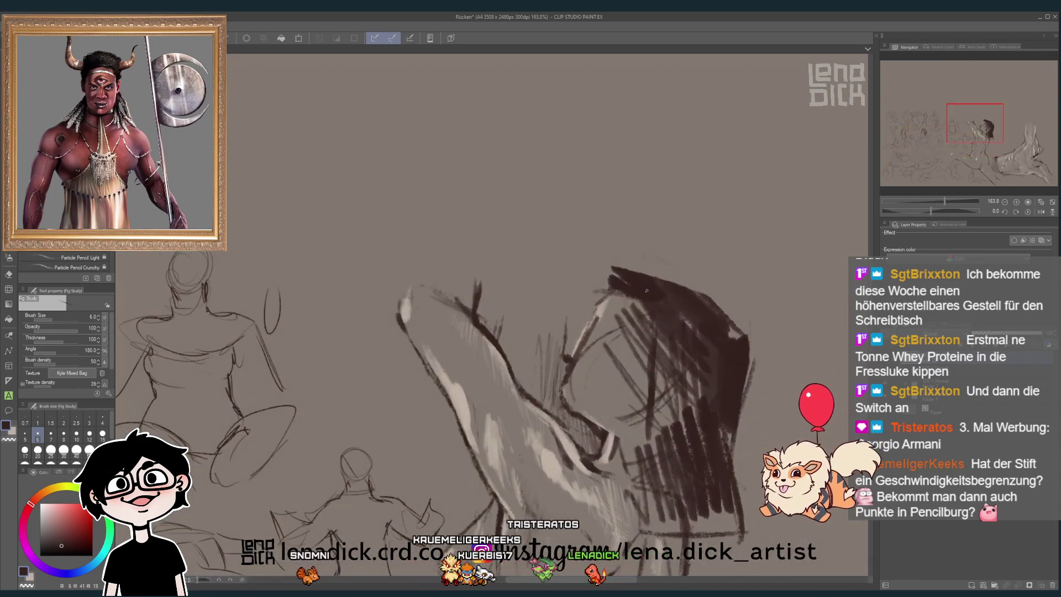
{"action": "left_click_drag", "start_coordinate": [647, 290], "coordinate": [481, 277]}
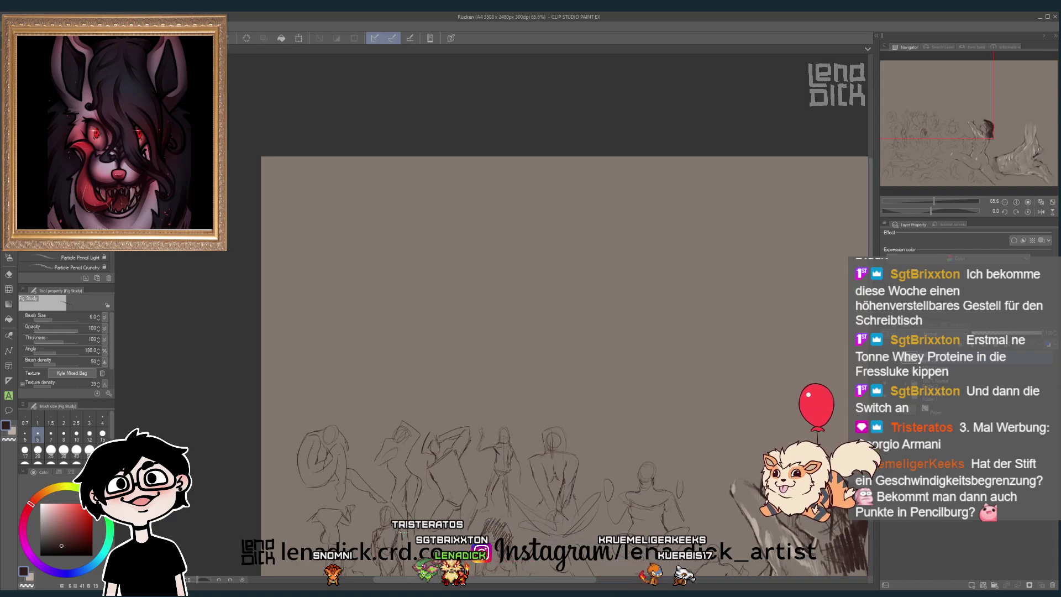
{"action": "left_click_drag", "start_coordinate": [478, 346], "coordinate": [515, 323]}
{"action": "key", "text": "bracketright"}
{"action": "key", "text": "bracketright"}
{"action": "key", "text": "bracketright"}
{"action": "key", "text": "ctrl+z"}
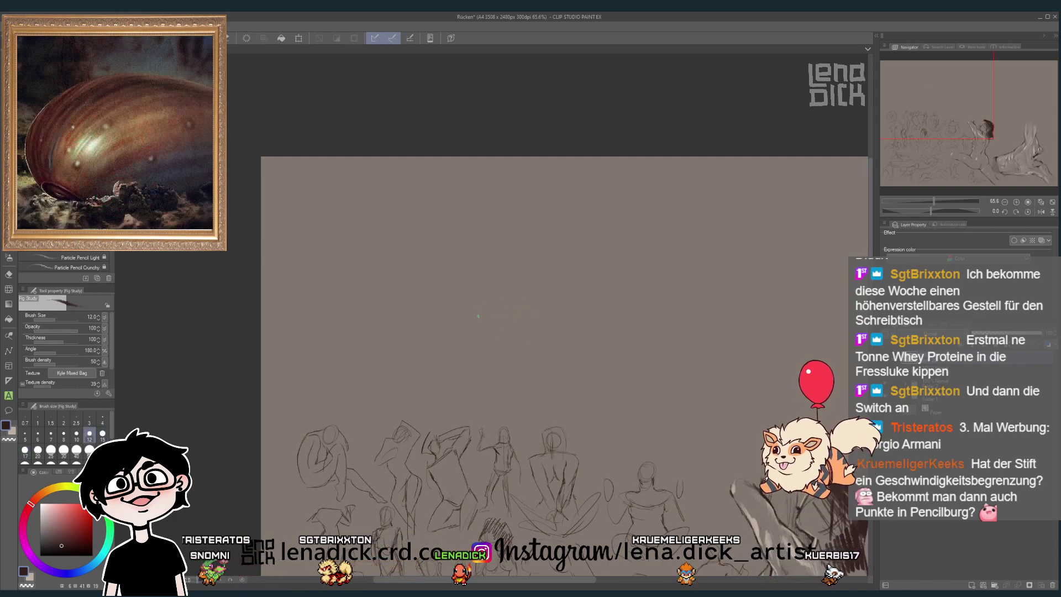
- Set the Fig Study brush size to 25 and lay one thick dark stroke in the empty upper area
{"action": "left_click_drag", "start_coordinate": [441, 308], "coordinate": [478, 314]}
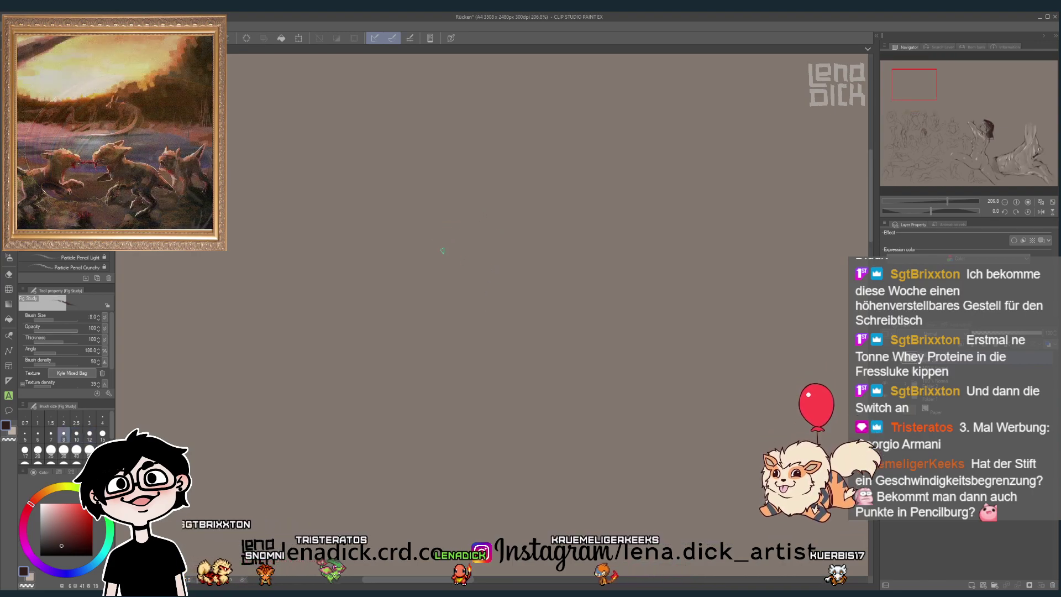
{"action": "left_click_drag", "start_coordinate": [441, 245], "coordinate": [464, 267]}
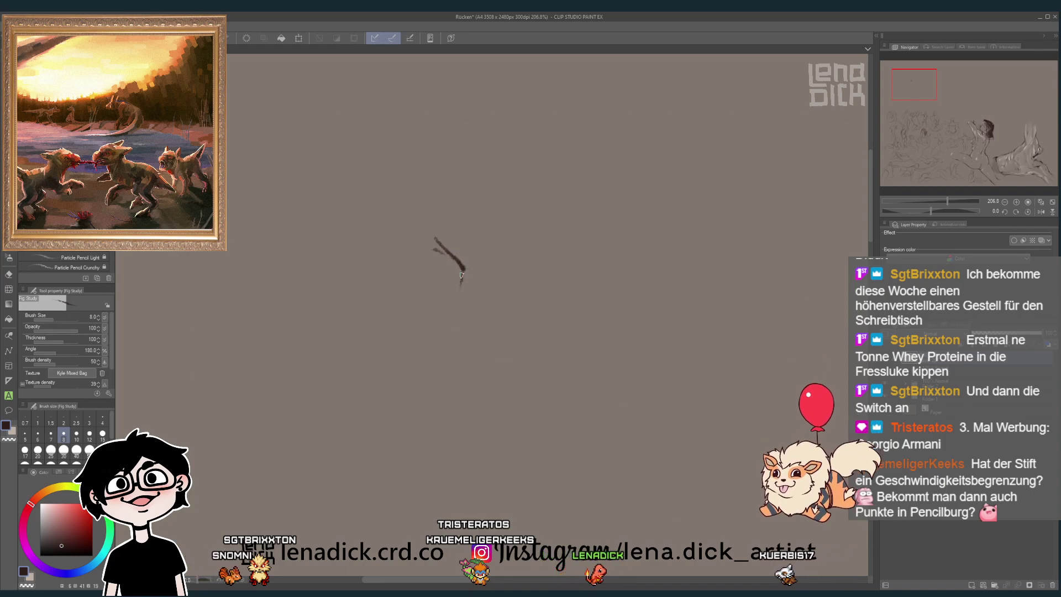
{"action": "left_click_drag", "start_coordinate": [461, 275], "coordinate": [456, 305]}
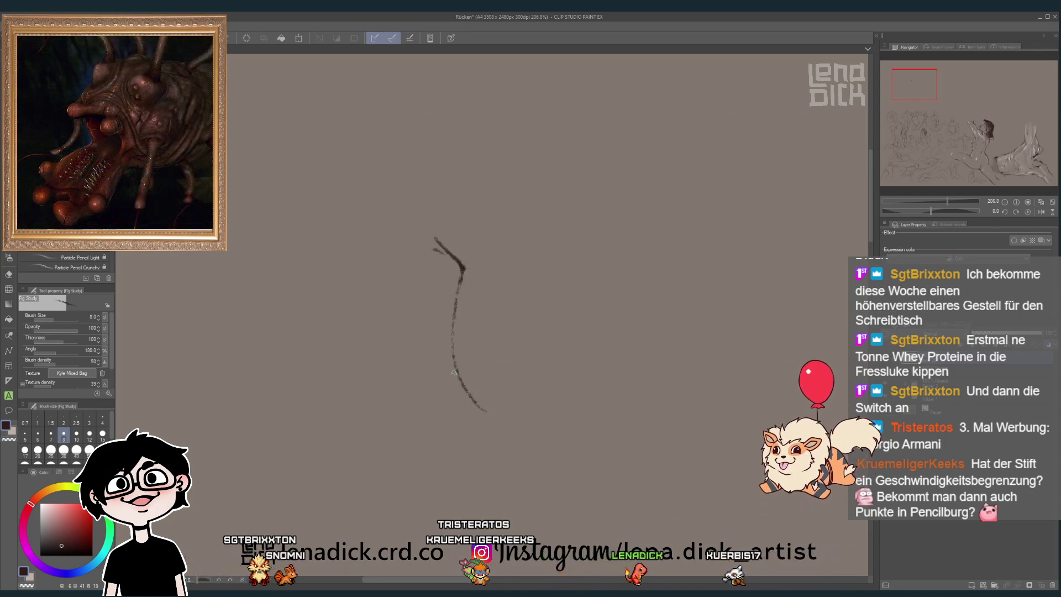
{"action": "mouse_move", "coordinate": [398, 354]}
{"action": "left_mouse_down"}
{"action": "mouse_move", "coordinate": [413, 321]}
{"action": "mouse_move", "coordinate": [464, 336]}
{"action": "mouse_move", "coordinate": [492, 275]}
{"action": "mouse_move", "coordinate": [537, 280]}
{"action": "mouse_move", "coordinate": [557, 219]}
{"action": "mouse_move", "coordinate": [577, 248]}
{"action": "left_mouse_up"}
{"action": "left_click", "coordinate": [51, 450]}
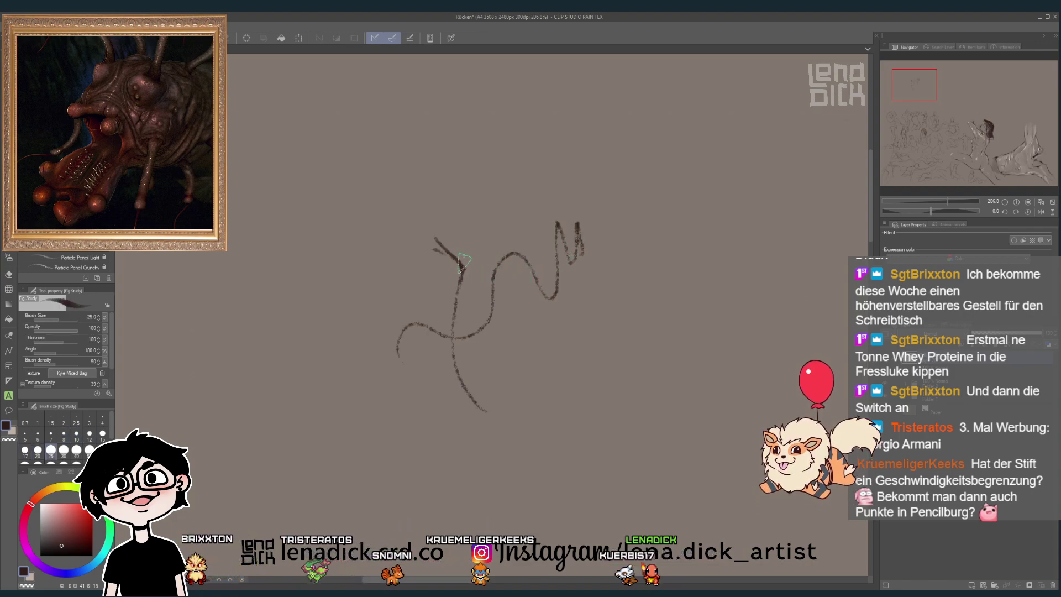
{"action": "left_click_drag", "start_coordinate": [459, 259], "coordinate": [485, 407]}
{"action": "key", "text": "ctrl+z"}
{"action": "key", "text": "ctrl+z"}
{"action": "key", "text": "ctrl+z"}
{"action": "key", "text": "ctrl+z"}
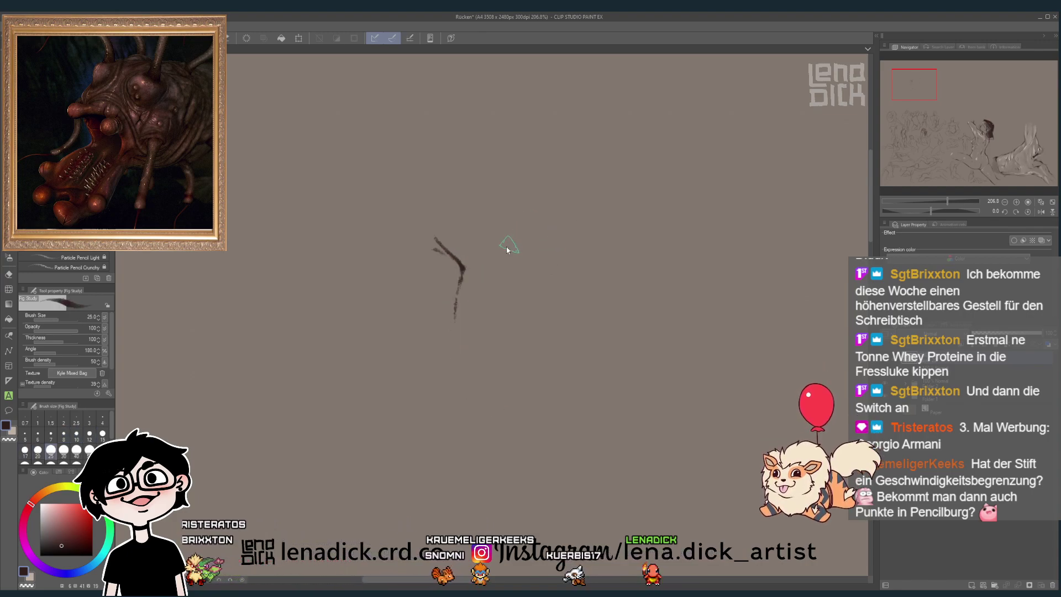
{"action": "mouse_move", "coordinate": [436, 238]}
{"action": "left_mouse_down"}
{"action": "mouse_move", "coordinate": [462, 277]}
{"action": "mouse_move", "coordinate": [463, 386]}
{"action": "left_mouse_up"}
{"action": "left_click_drag", "start_coordinate": [544, 322], "coordinate": [488, 322]}
{"action": "scroll", "coordinate": [481, 324], "scroll_direction": "up", "scroll_amount": 1}
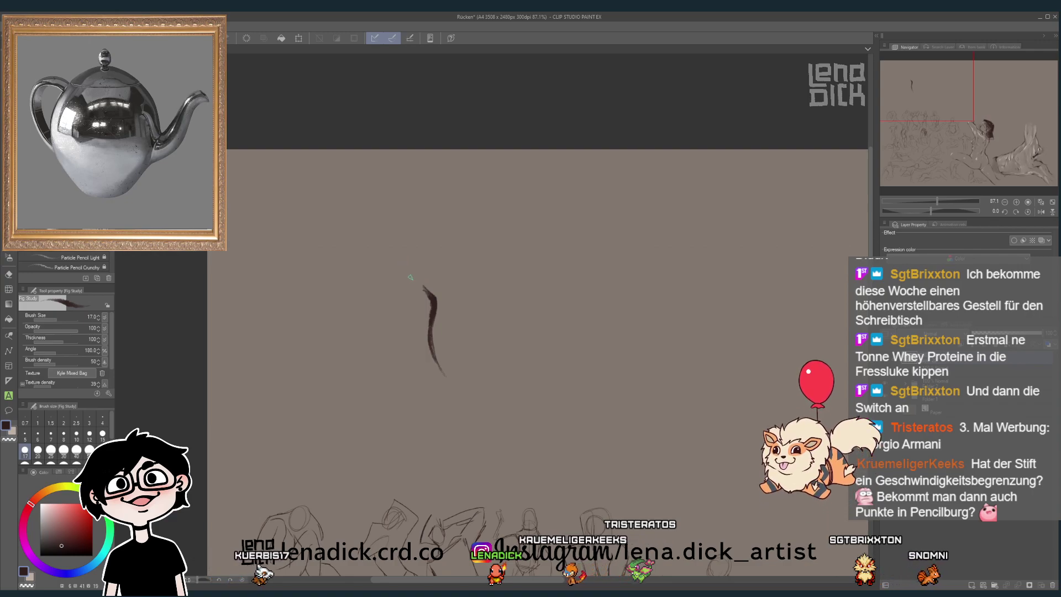
- Draw the shoulder arc curving right, then the long right-side contour down the chest and torso
{"action": "mouse_move", "coordinate": [431, 184]}
{"action": "left_mouse_down"}
{"action": "mouse_move", "coordinate": [415, 210]}
{"action": "mouse_move", "coordinate": [453, 176]}
{"action": "left_mouse_up"}
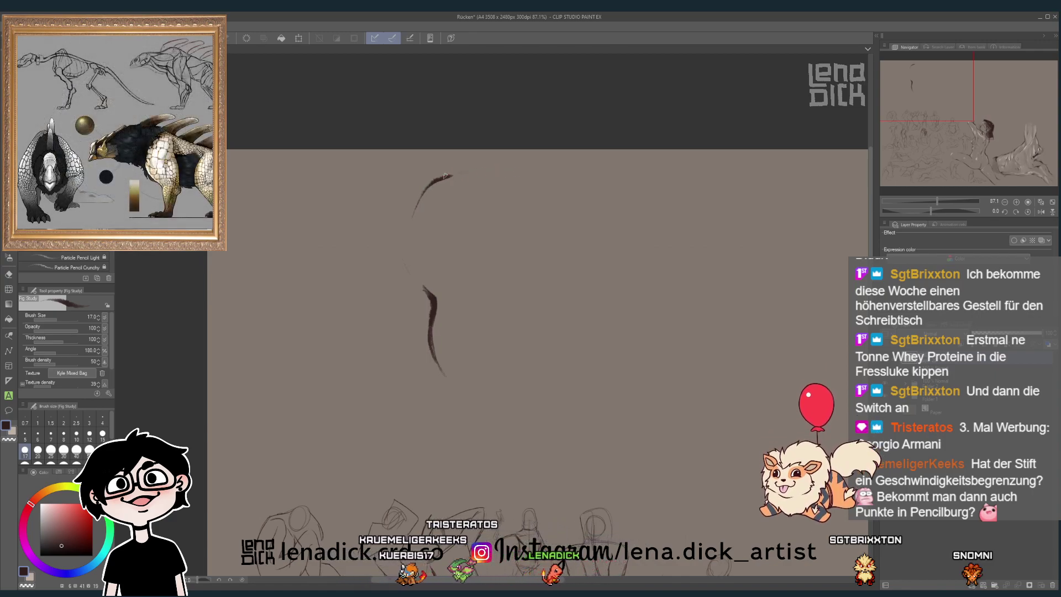
{"action": "left_click_drag", "start_coordinate": [451, 175], "coordinate": [481, 172]}
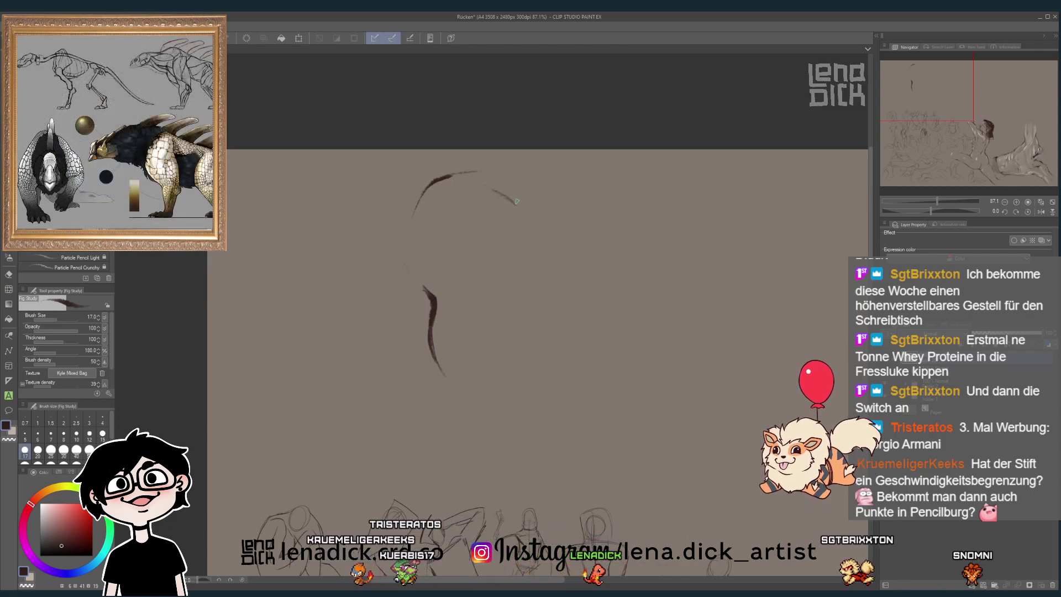
{"action": "left_click_drag", "start_coordinate": [515, 201], "coordinate": [529, 248]}
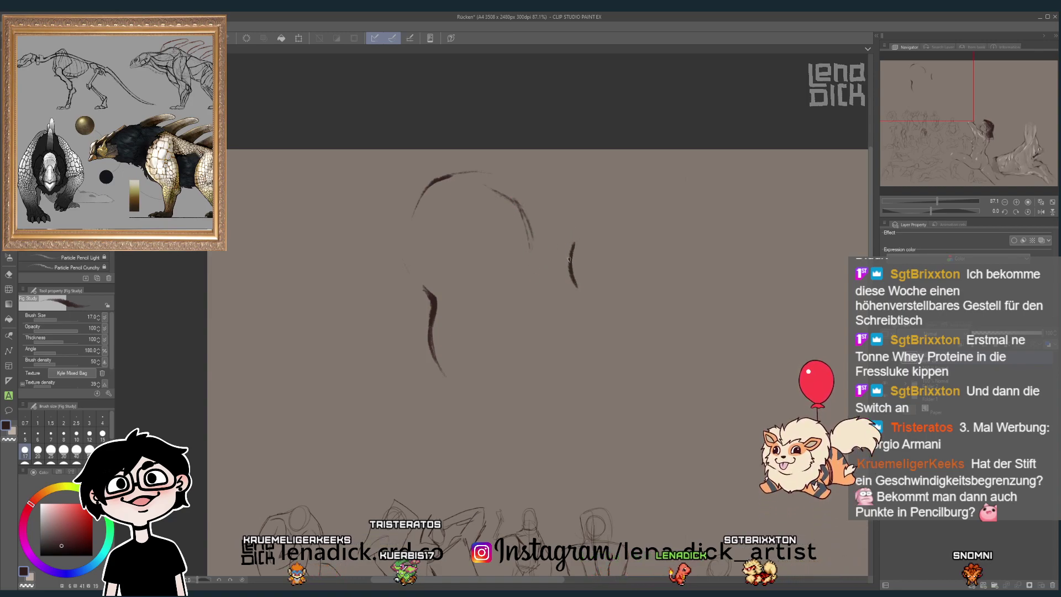
{"action": "left_click_drag", "start_coordinate": [559, 205], "coordinate": [574, 246]}
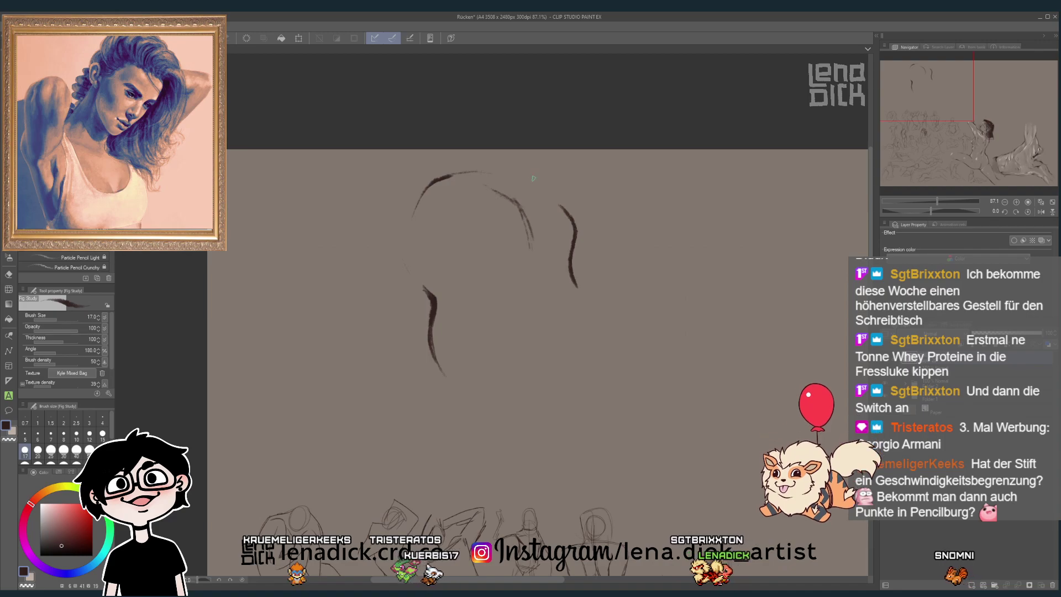
{"action": "left_click_drag", "start_coordinate": [531, 177], "coordinate": [559, 207]}
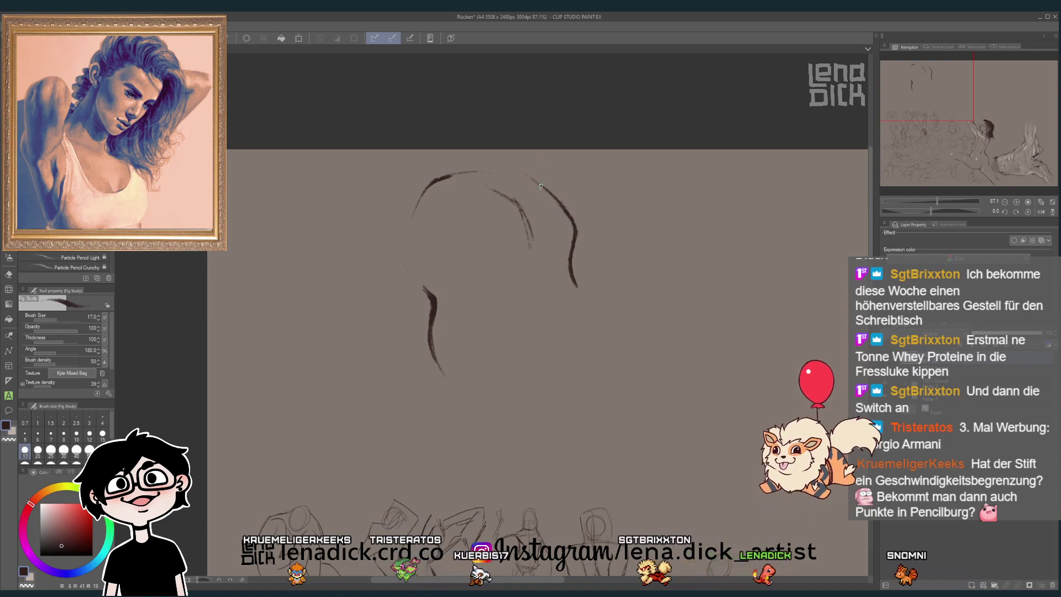
{"action": "left_click_drag", "start_coordinate": [539, 163], "coordinate": [551, 192]}
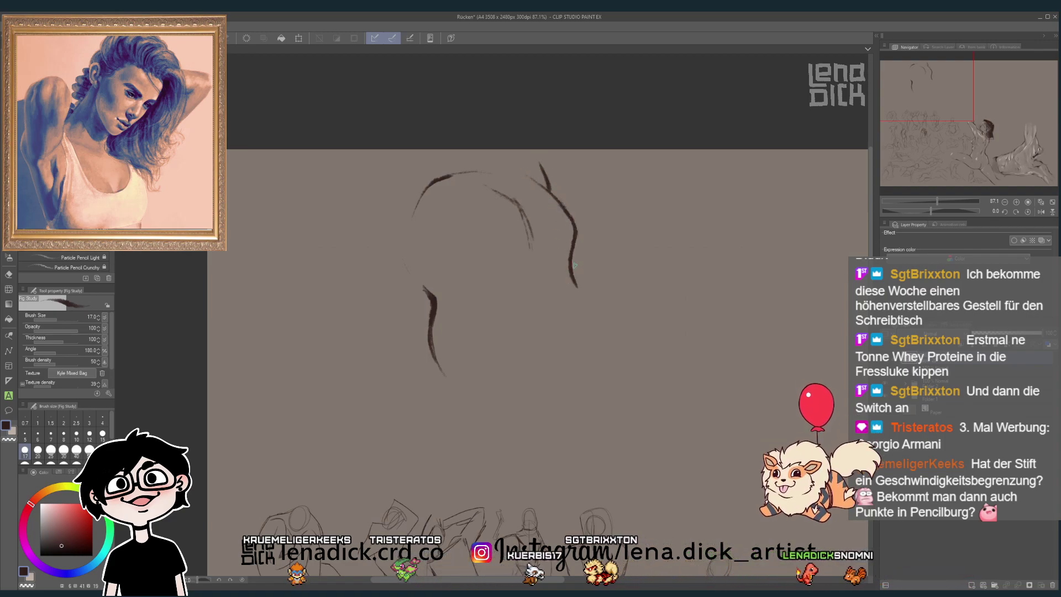
{"action": "mouse_move", "coordinate": [571, 269]}
{"action": "left_mouse_down"}
{"action": "mouse_move", "coordinate": [595, 348]}
{"action": "mouse_move", "coordinate": [596, 409]}
{"action": "left_mouse_up"}
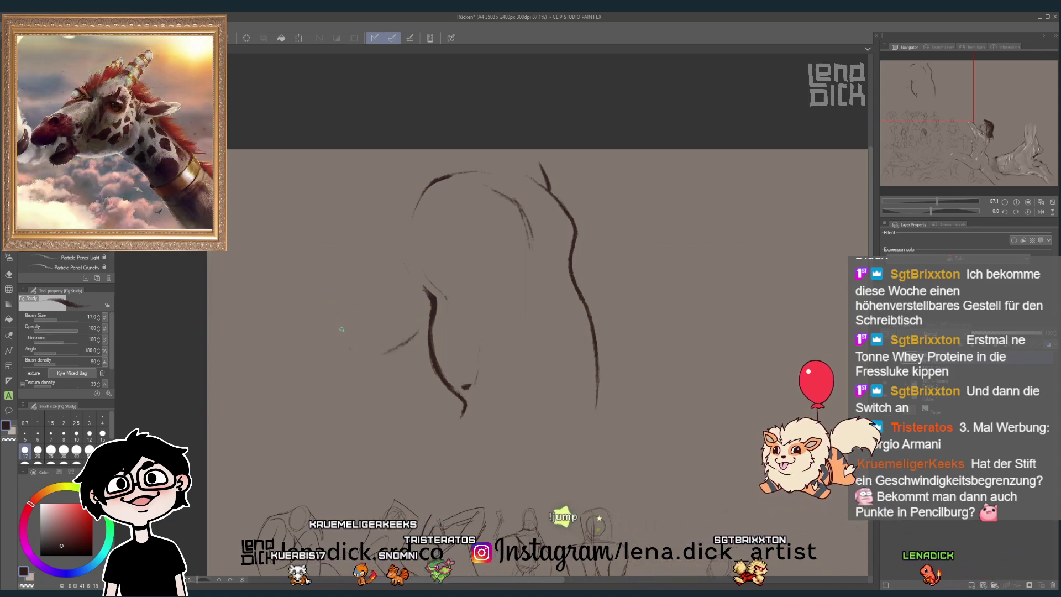
- Sketch the left contour strokes from the torso's top-left down to a small oval at the lower left
{"action": "left_click_drag", "start_coordinate": [325, 313], "coordinate": [339, 336]}
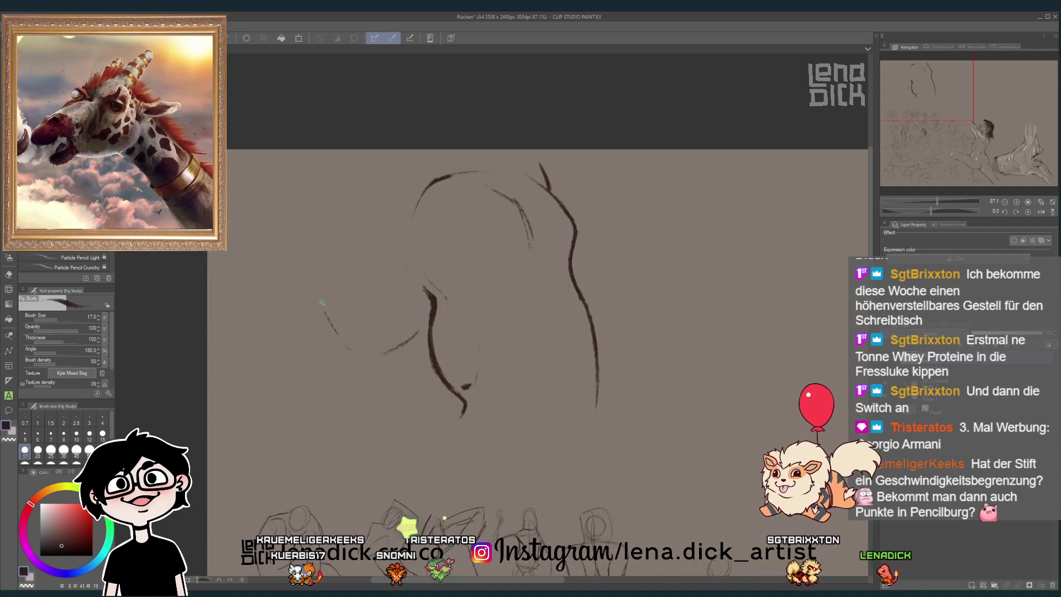
{"action": "left_click_drag", "start_coordinate": [326, 264], "coordinate": [322, 304]}
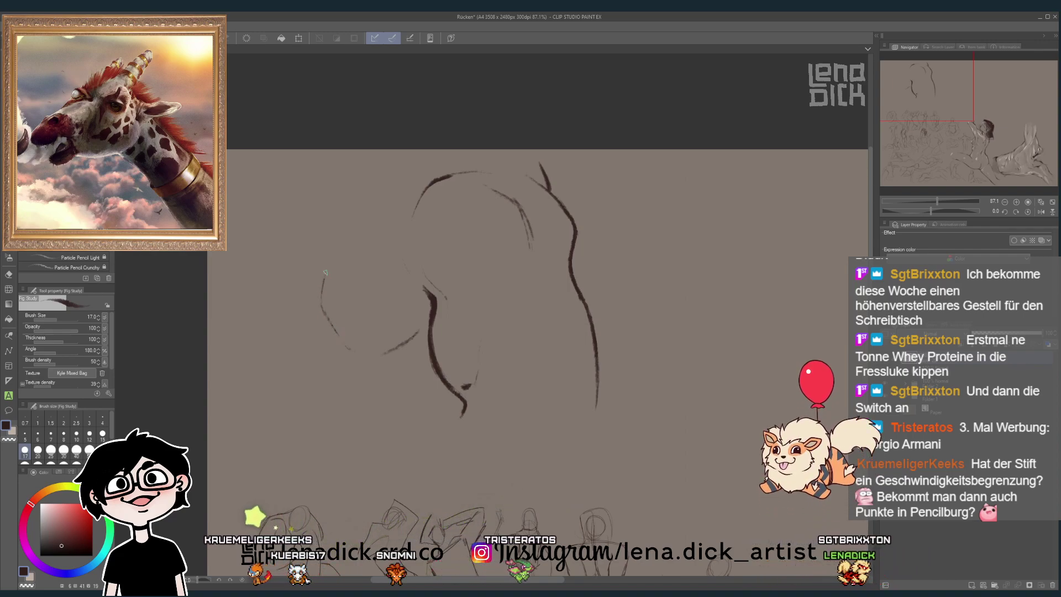
{"action": "left_click_drag", "start_coordinate": [335, 252], "coordinate": [343, 213]}
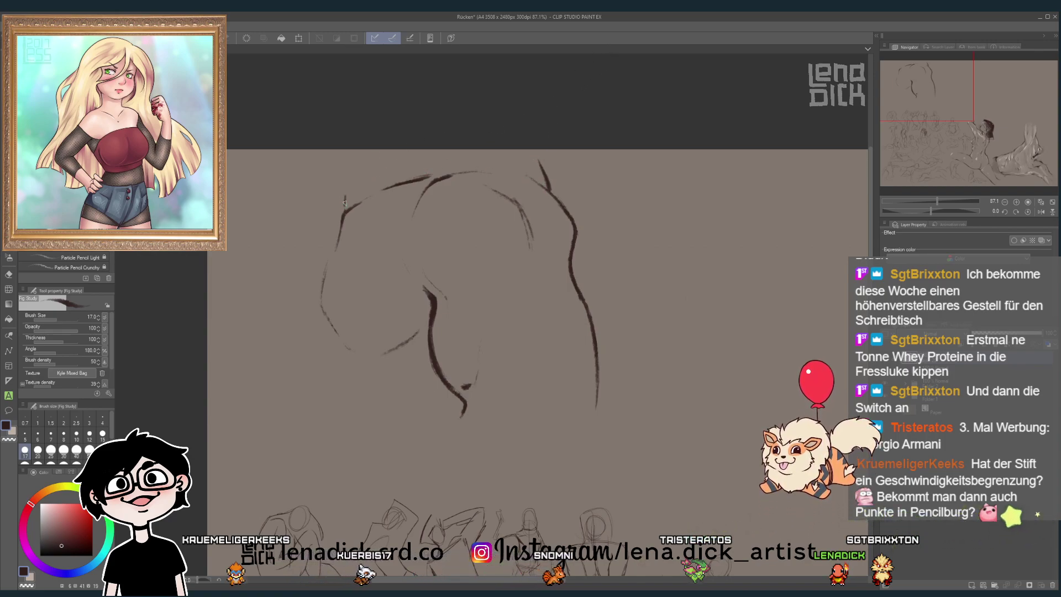
{"action": "left_click_drag", "start_coordinate": [333, 189], "coordinate": [341, 206]}
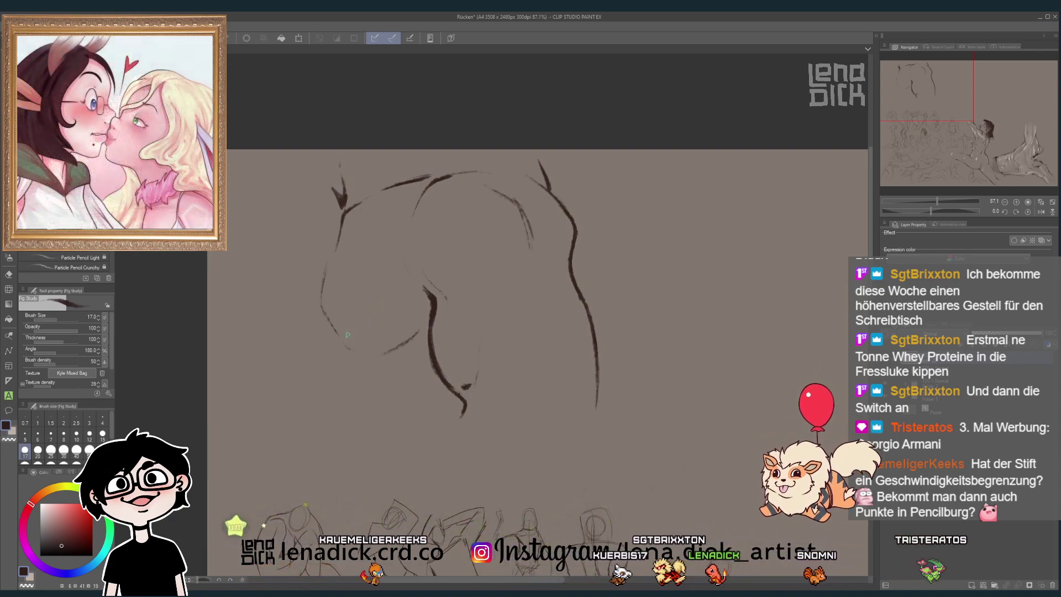
{"action": "left_click_drag", "start_coordinate": [347, 332], "coordinate": [364, 343]}
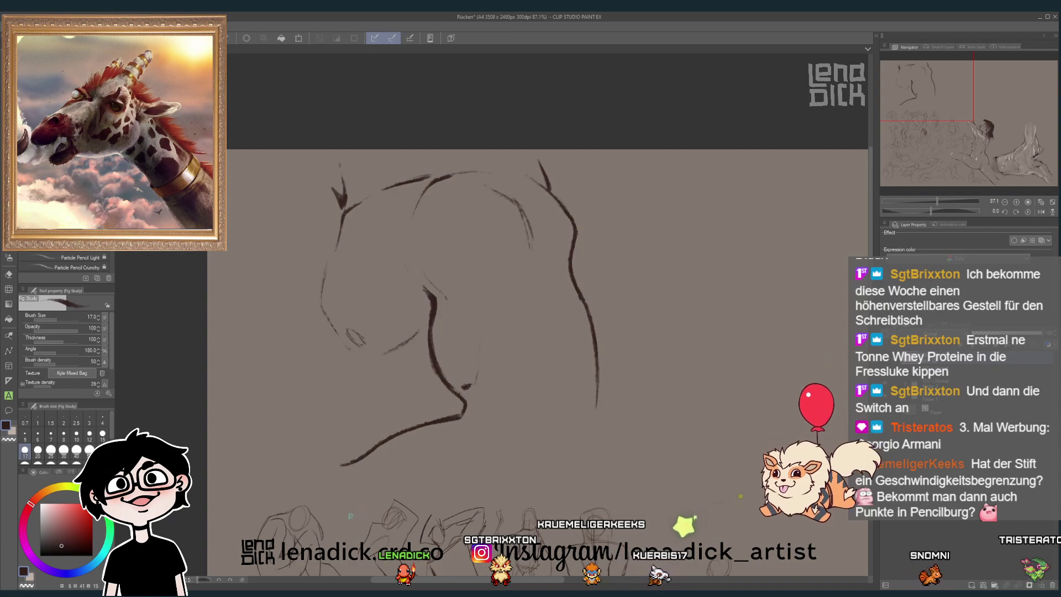
- Draw the long nearly horizontal bottom line, then undo the stroke joining it to the right contour
{"action": "mouse_move", "coordinate": [358, 518]}
{"action": "left_mouse_down"}
{"action": "mouse_move", "coordinate": [471, 511]}
{"action": "mouse_move", "coordinate": [566, 489]}
{"action": "mouse_move", "coordinate": [586, 462]}
{"action": "mouse_move", "coordinate": [595, 405]}
{"action": "left_mouse_up"}
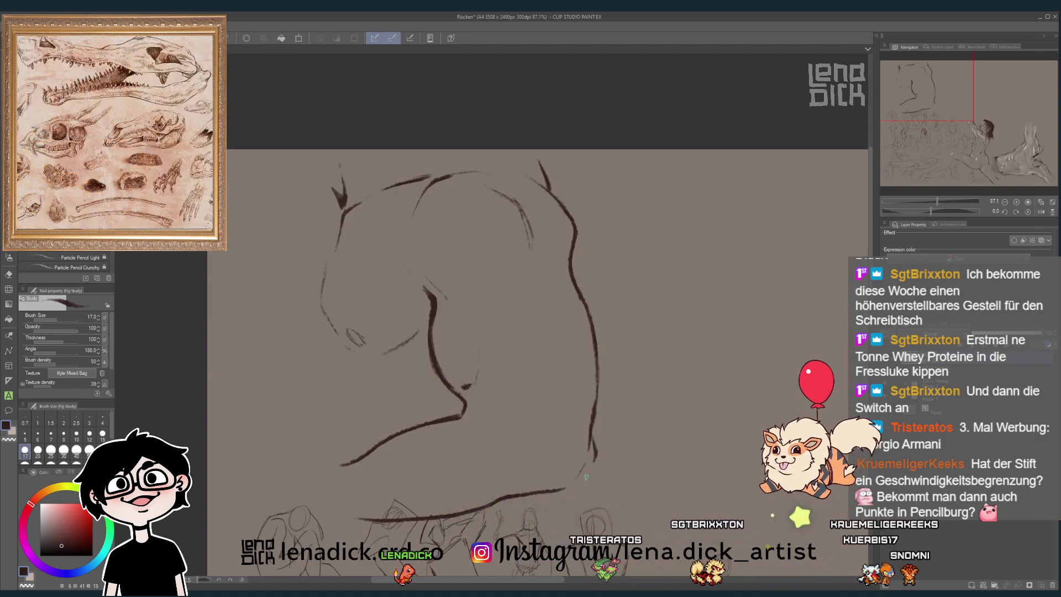
{"action": "left_click_drag", "start_coordinate": [590, 468], "coordinate": [548, 493]}
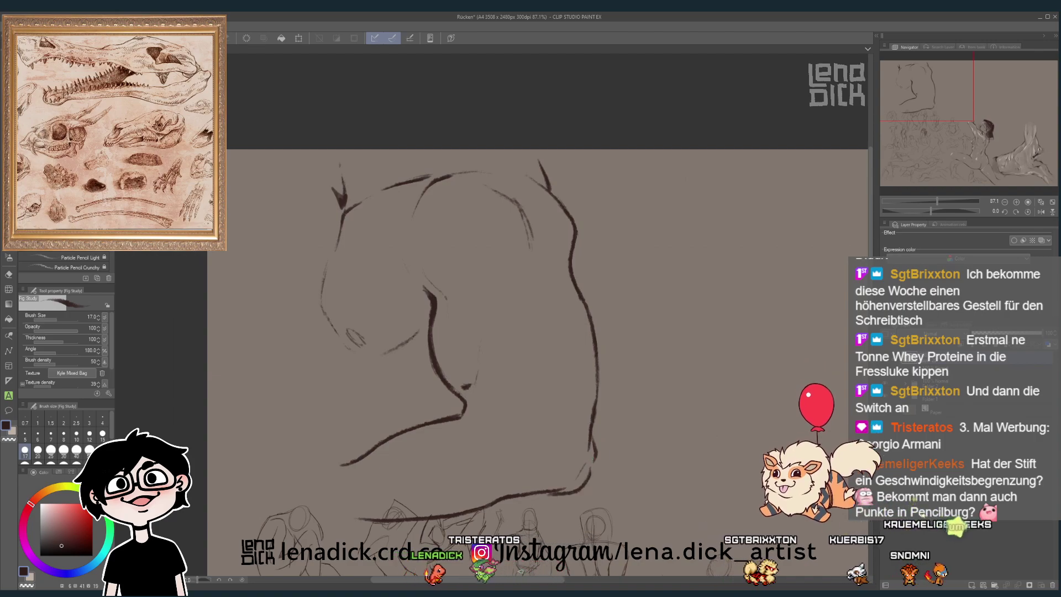
{"action": "key", "text": "ctrl+z"}
{"action": "key", "text": "ctrl+z"}
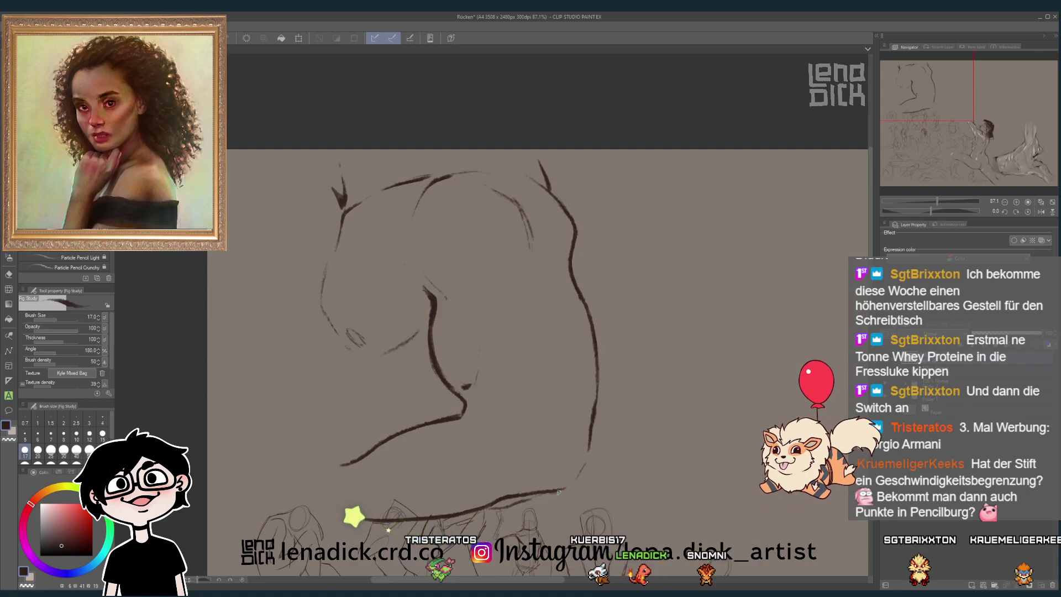
- Redraw the lower-right corner linking the right contour to the base, and restroke the lower contour darker
{"action": "left_click_drag", "start_coordinate": [583, 486], "coordinate": [590, 446]}
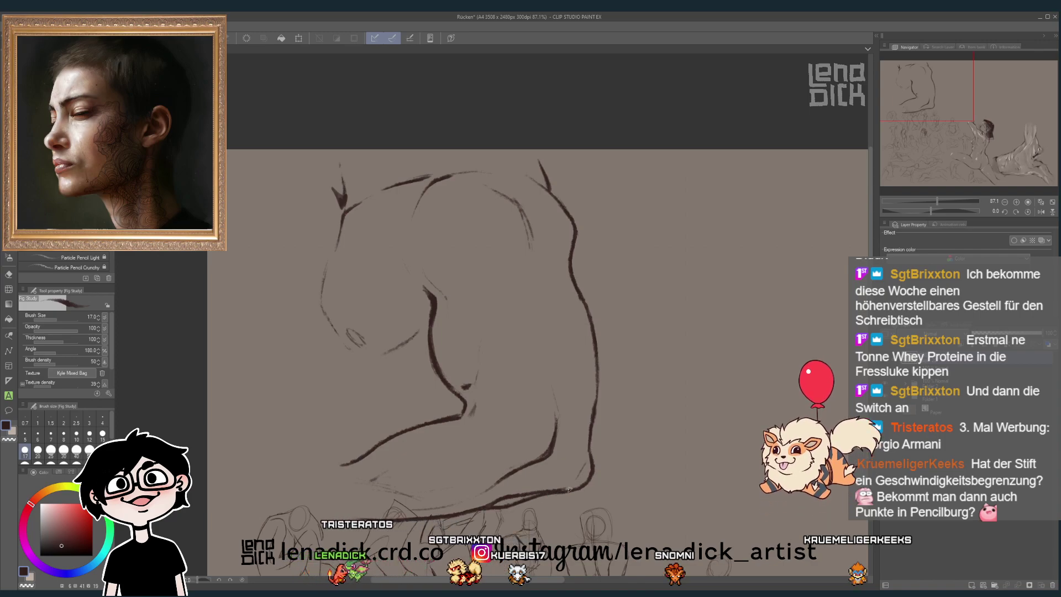
{"action": "left_click_drag", "start_coordinate": [491, 507], "coordinate": [566, 491]}
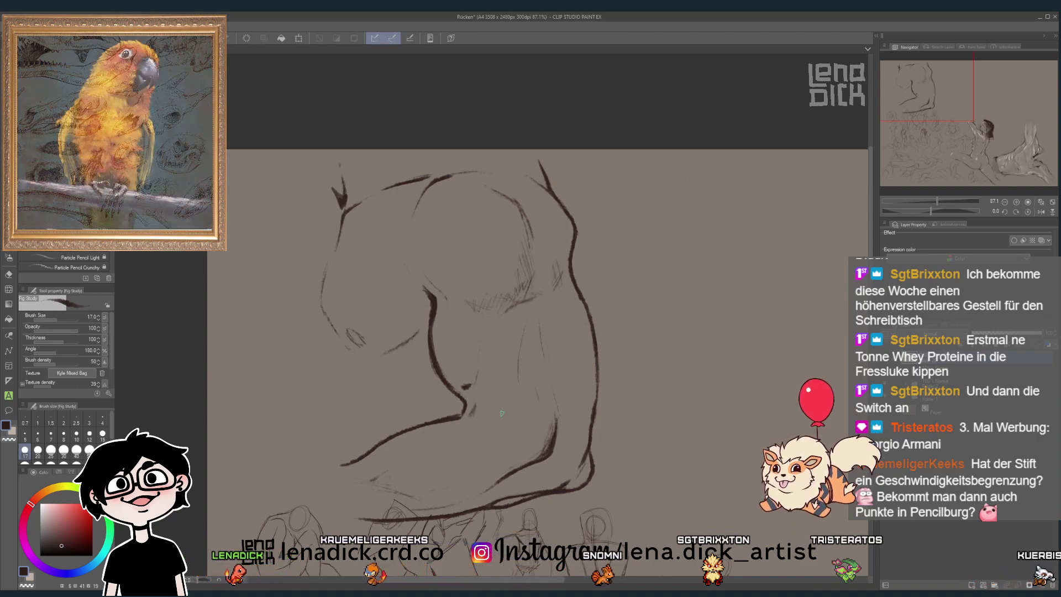
- Darken the torso's bottom contour with a bold pen stroke, then recentre the view on the sketch
{"action": "scroll", "coordinate": [501, 413], "scroll_direction": "down", "scroll_amount": 5}
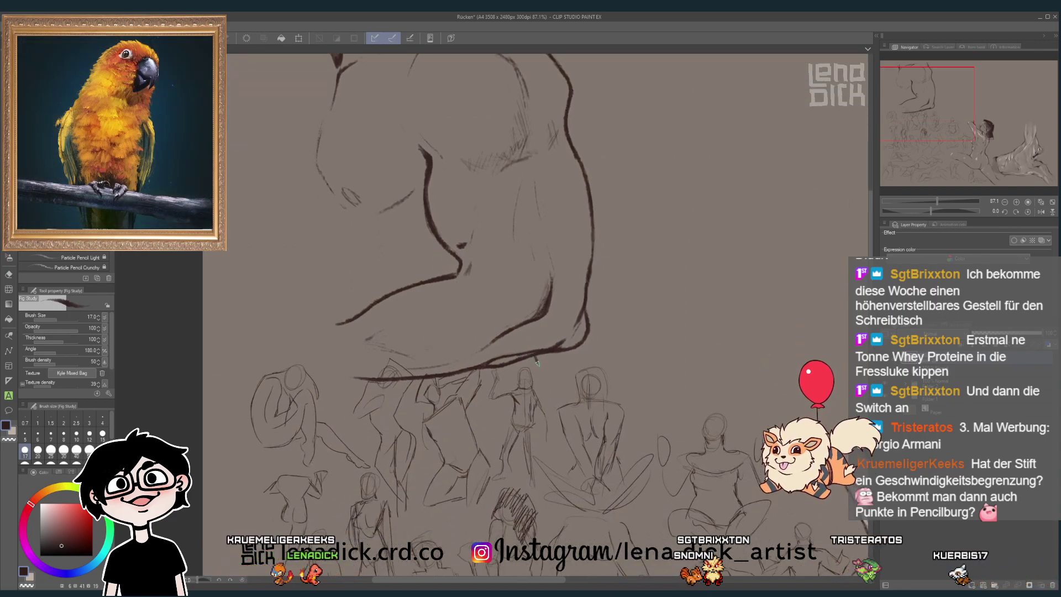
{"action": "left_click_drag", "start_coordinate": [535, 357], "coordinate": [551, 402]}
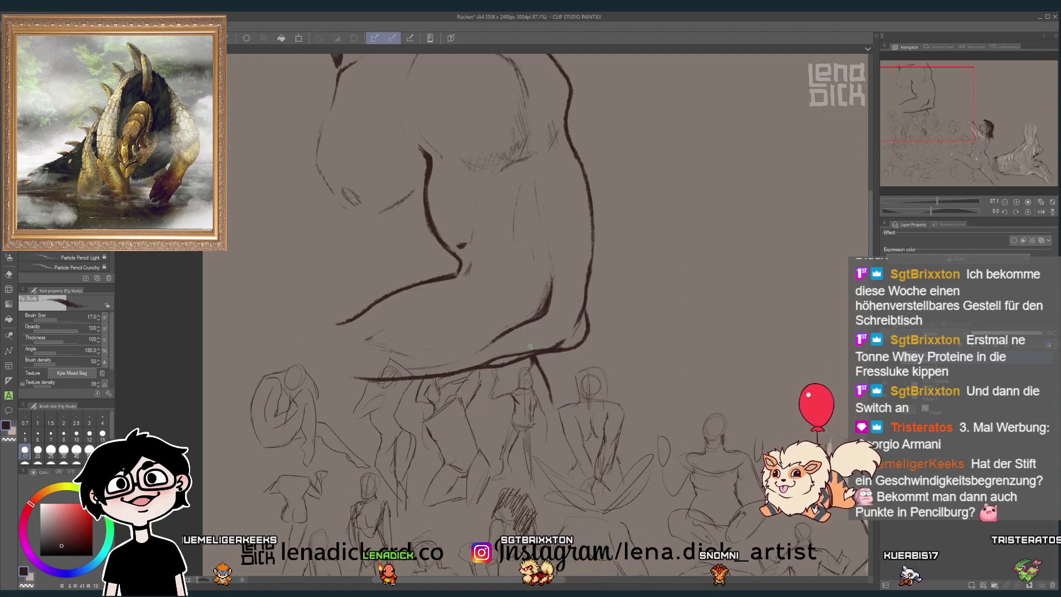
{"action": "left_click_drag", "start_coordinate": [464, 357], "coordinate": [576, 412]}
{"action": "left_click_drag", "start_coordinate": [507, 320], "coordinate": [523, 352]}
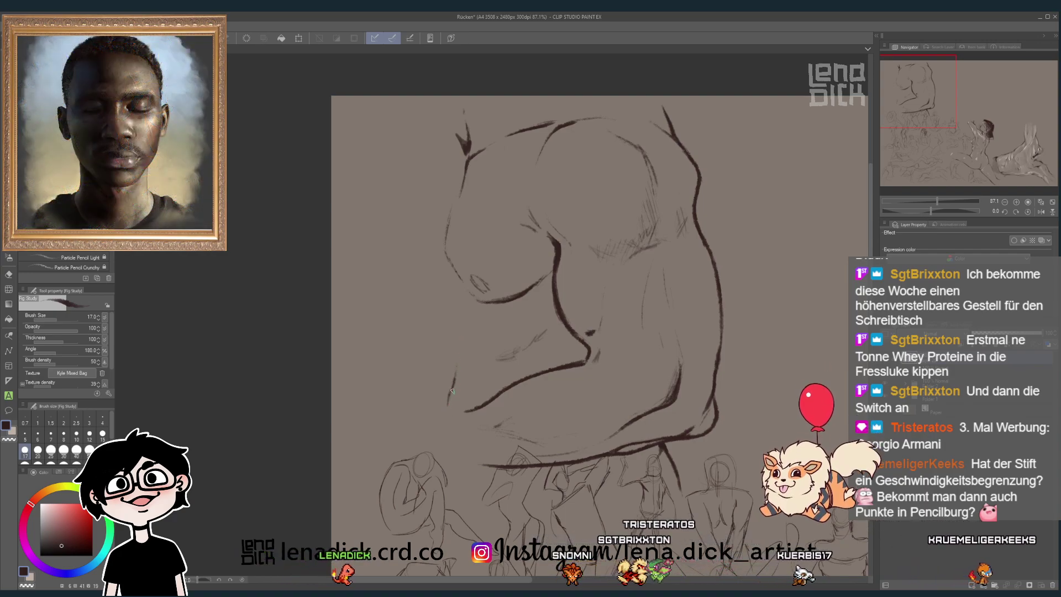
{"action": "left_click_drag", "start_coordinate": [466, 372], "coordinate": [490, 343]}
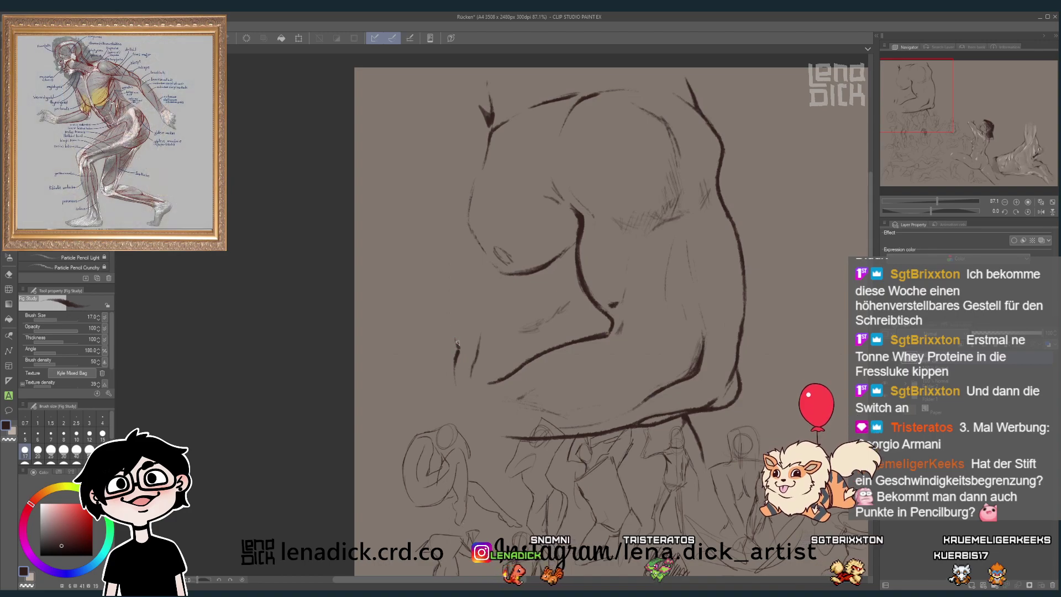
{"action": "mouse_move", "coordinate": [573, 134]}
{"action": "left_mouse_down"}
{"action": "mouse_move", "coordinate": [486, 272]}
{"action": "mouse_move", "coordinate": [389, 278]}
{"action": "left_mouse_up"}
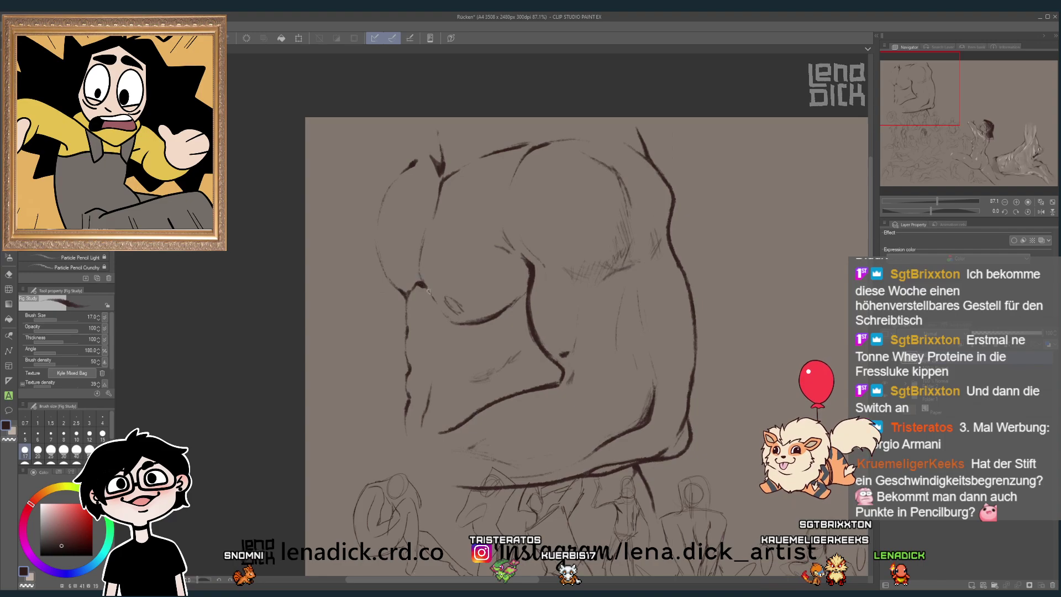
{"action": "left_click_drag", "start_coordinate": [587, 198], "coordinate": [497, 198]}
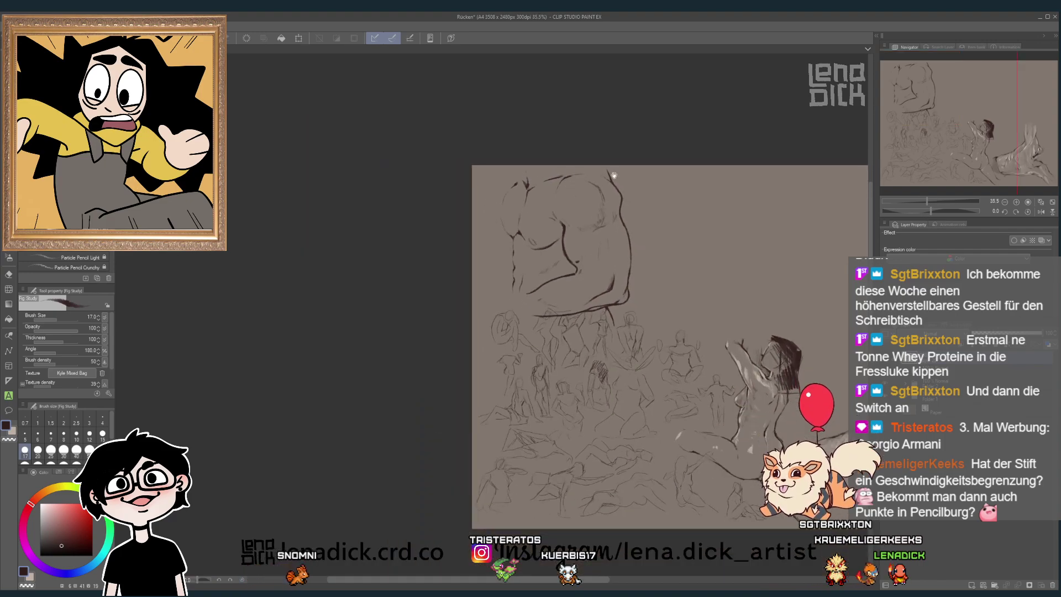
{"action": "left_click_drag", "start_coordinate": [612, 176], "coordinate": [565, 177]}
{"action": "left_click_drag", "start_coordinate": [517, 267], "coordinate": [575, 243]}
{"action": "left_click_drag", "start_coordinate": [575, 177], "coordinate": [547, 234]}
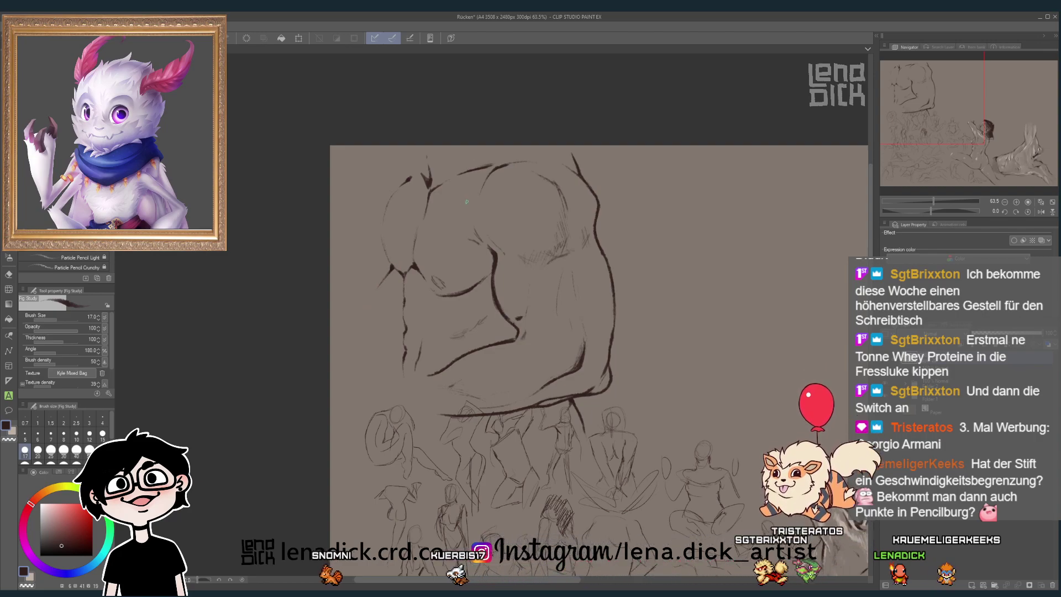
{"action": "scroll", "coordinate": [466, 202], "scroll_direction": "up", "scroll_amount": 4}
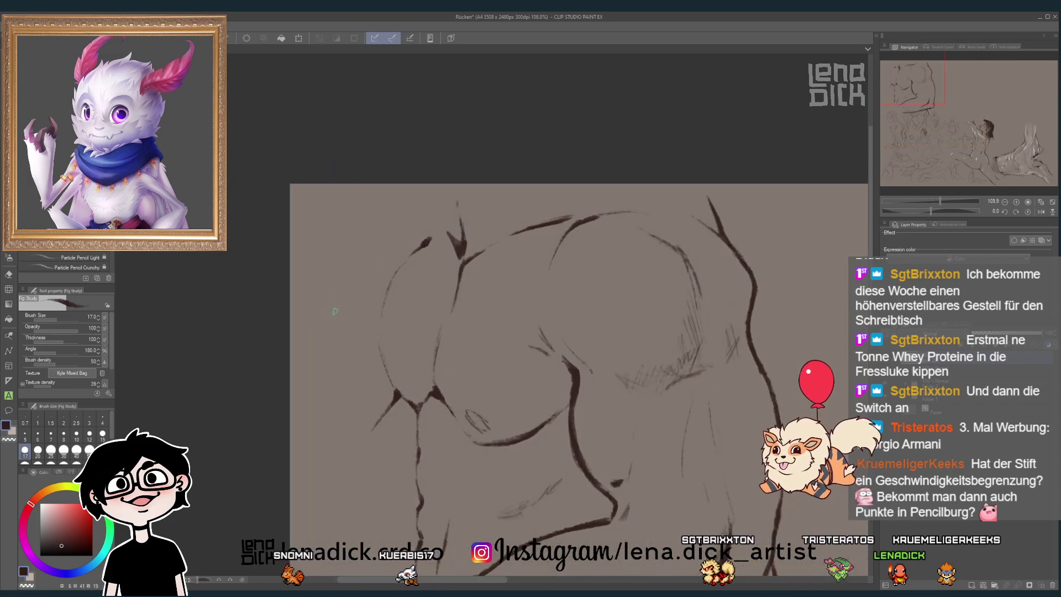
{"action": "scroll", "coordinate": [335, 311], "scroll_direction": "down", "scroll_amount": 1}
{"action": "left_click", "coordinate": [343, 283]}
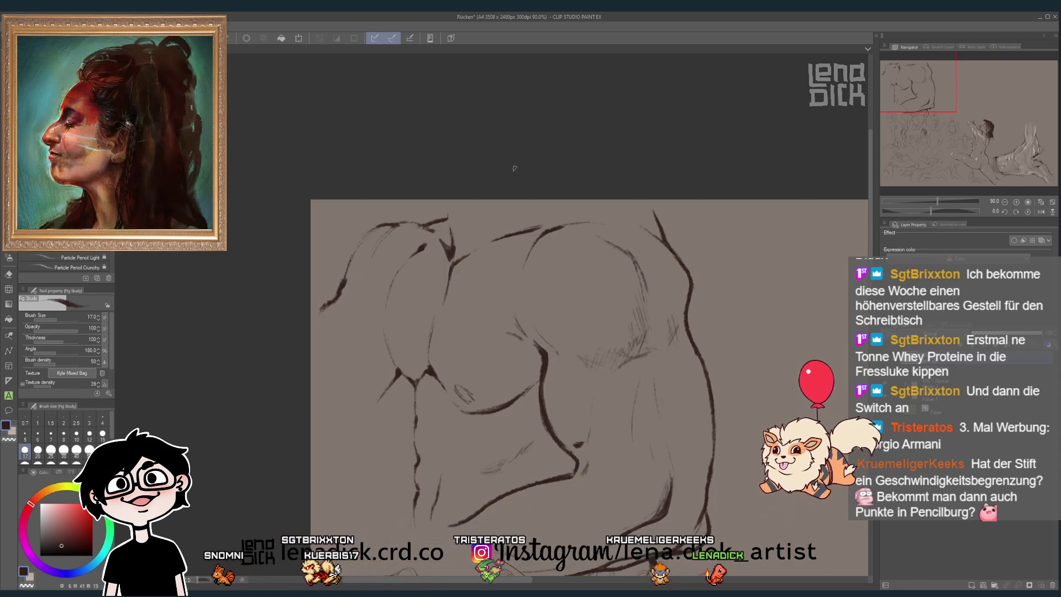
{"action": "left_click_drag", "start_coordinate": [605, 198], "coordinate": [573, 171]}
{"action": "left_click_drag", "start_coordinate": [647, 165], "coordinate": [604, 163]}
{"action": "left_click_drag", "start_coordinate": [515, 250], "coordinate": [534, 248]}
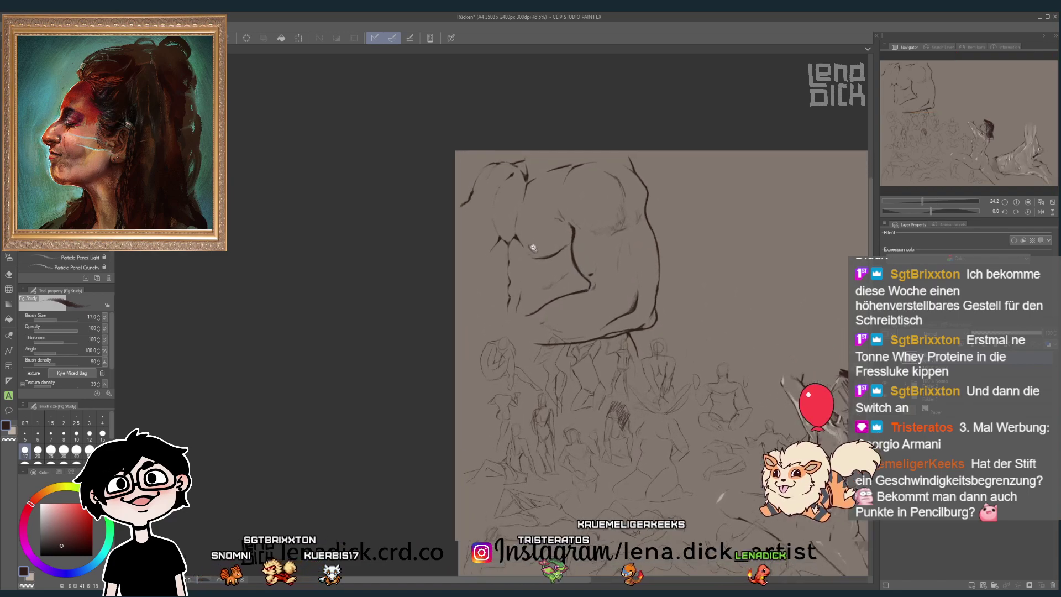
{"action": "scroll", "coordinate": [533, 247], "scroll_direction": "up", "scroll_amount": 2}
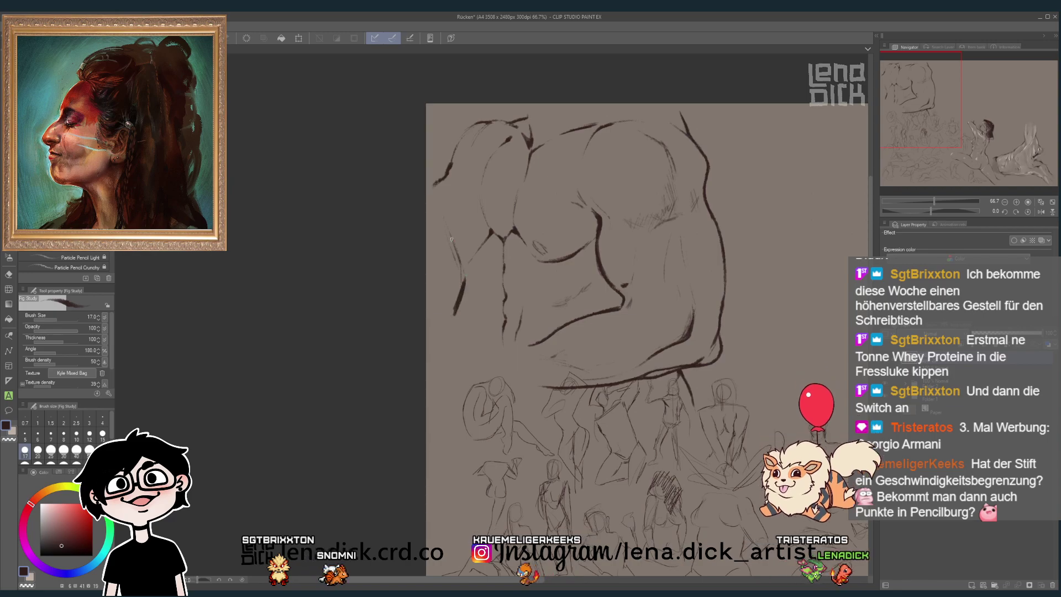
{"action": "scroll", "coordinate": [547, 210], "scroll_direction": "down", "scroll_amount": 4}
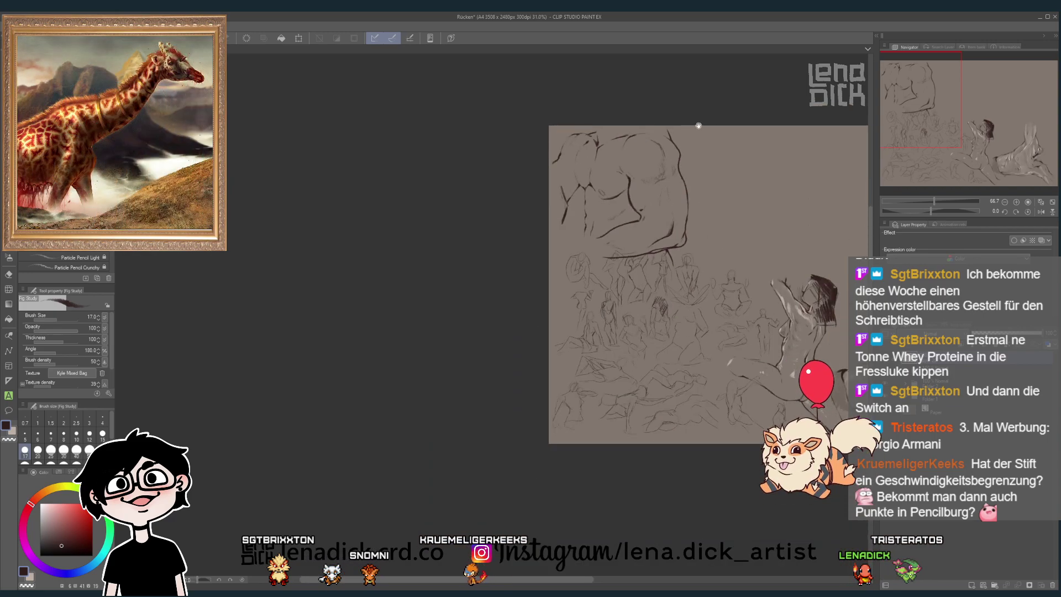
{"action": "scroll", "coordinate": [535, 208], "scroll_direction": "up", "scroll_amount": 3}
{"action": "scroll", "coordinate": [535, 207], "scroll_direction": "up", "scroll_amount": 2}
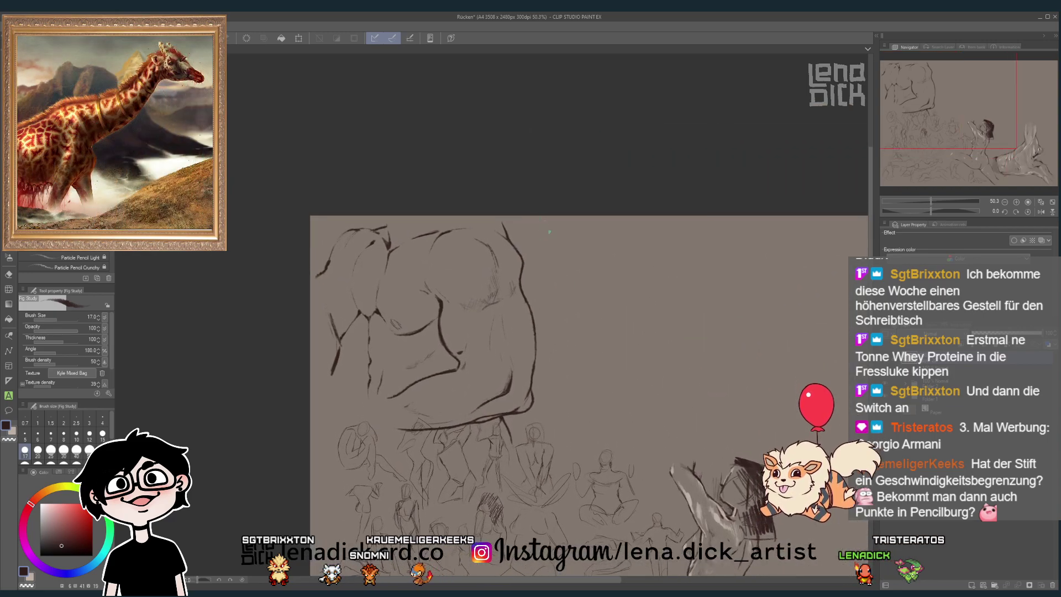
- Move the torso sketch to the upper right and scale it to 85%, then confirm
{"action": "left_click", "coordinate": [299, 38]}
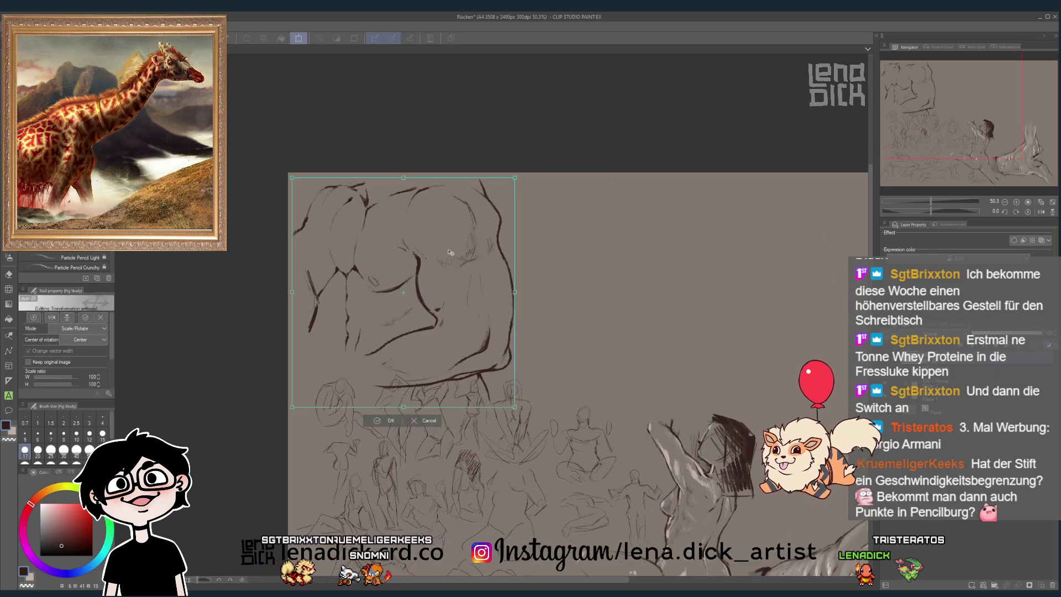
{"action": "left_click_drag", "start_coordinate": [498, 223], "coordinate": [695, 271]}
{"action": "key", "text": "Return"}
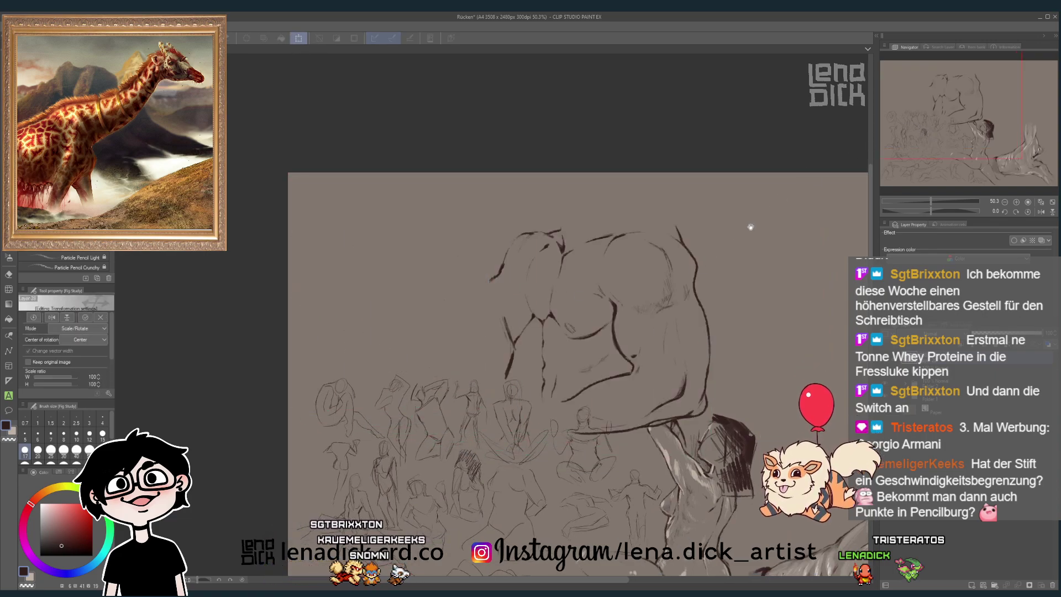
{"action": "left_click_drag", "start_coordinate": [750, 228], "coordinate": [620, 155]}
{"action": "left_click_drag", "start_coordinate": [683, 203], "coordinate": [557, 146]}
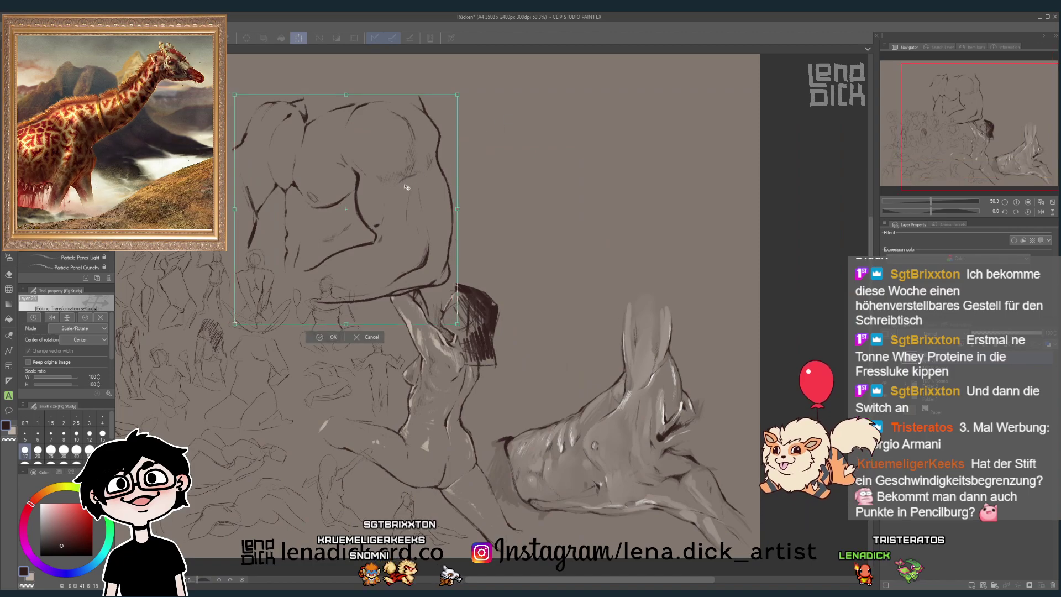
{"action": "mouse_move", "coordinate": [406, 187]}
{"action": "left_mouse_down"}
{"action": "mouse_move", "coordinate": [657, 156]}
{"action": "mouse_move", "coordinate": [633, 180]}
{"action": "mouse_move", "coordinate": [607, 171]}
{"action": "left_mouse_up"}
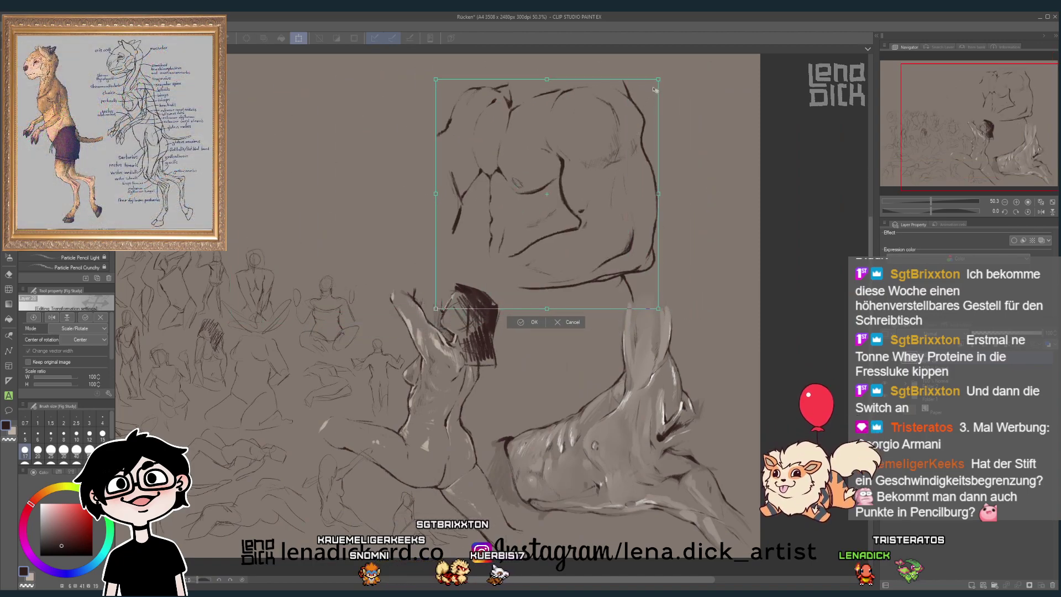
{"action": "left_click_drag", "start_coordinate": [641, 95], "coordinate": [621, 118]}
{"action": "left_click_drag", "start_coordinate": [569, 180], "coordinate": [684, 151]}
{"action": "left_click_drag", "start_coordinate": [731, 95], "coordinate": [644, 190]}
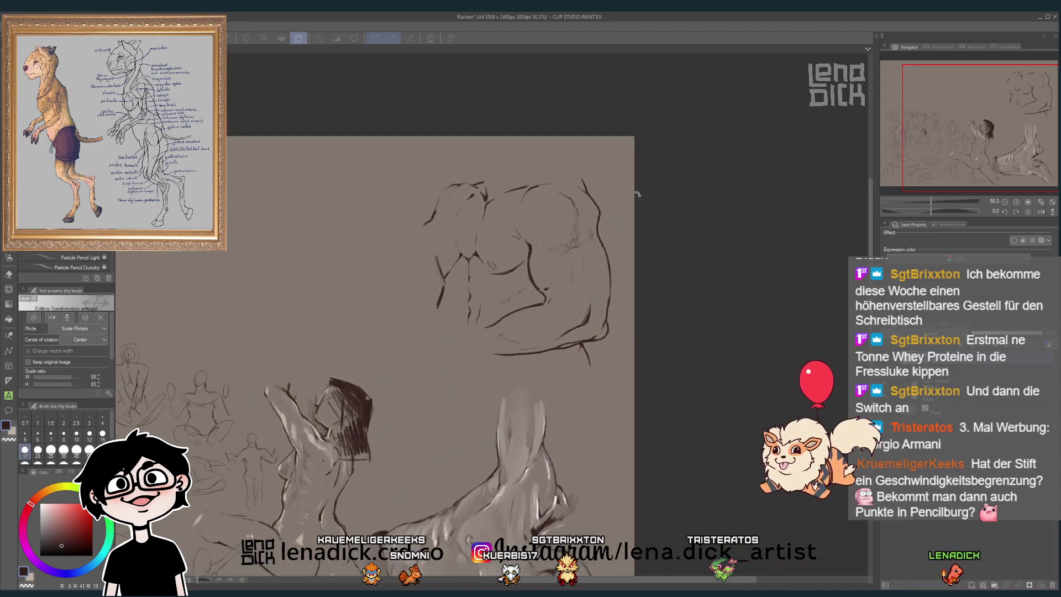
{"action": "left_click", "coordinate": [491, 387]}
{"action": "left_click_drag", "start_coordinate": [556, 217], "coordinate": [544, 271]}
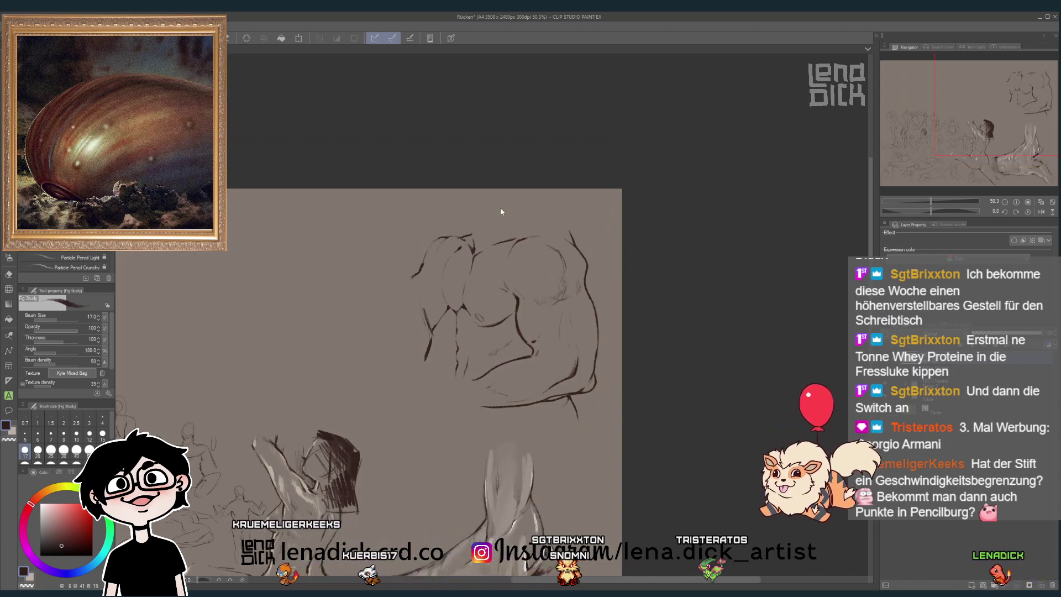
- Sketch the start of the neck and a jaw curve sweeping up to the right above the chest
{"action": "mouse_move", "coordinate": [489, 233]}
{"action": "left_mouse_down"}
{"action": "mouse_move", "coordinate": [464, 251]}
{"action": "mouse_move", "coordinate": [481, 230]}
{"action": "left_mouse_up"}
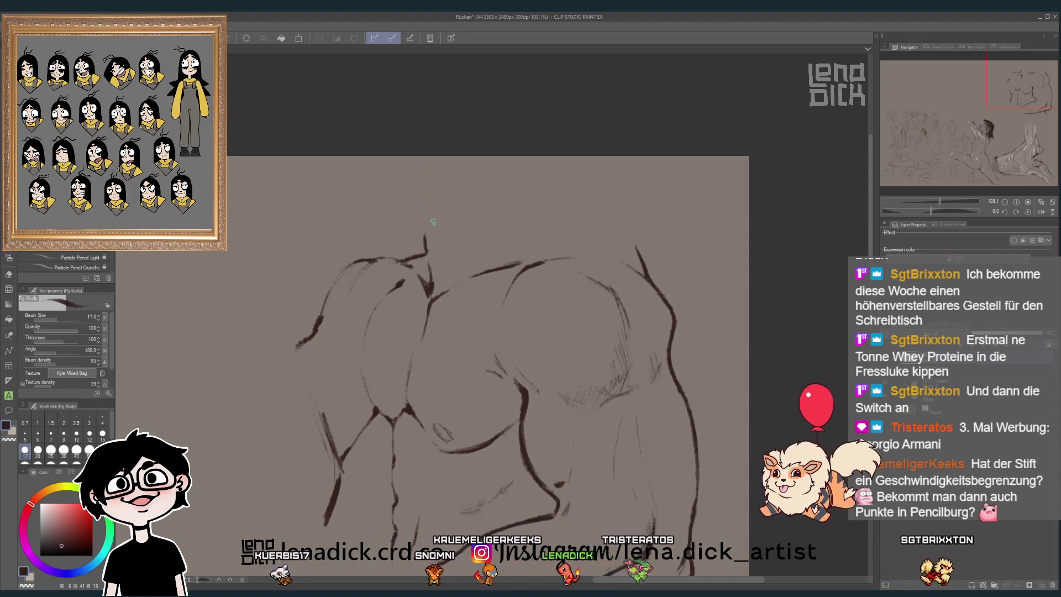
{"action": "mouse_move", "coordinate": [408, 189]}
{"action": "left_mouse_down"}
{"action": "mouse_move", "coordinate": [420, 222]}
{"action": "mouse_move", "coordinate": [473, 231]}
{"action": "left_mouse_up"}
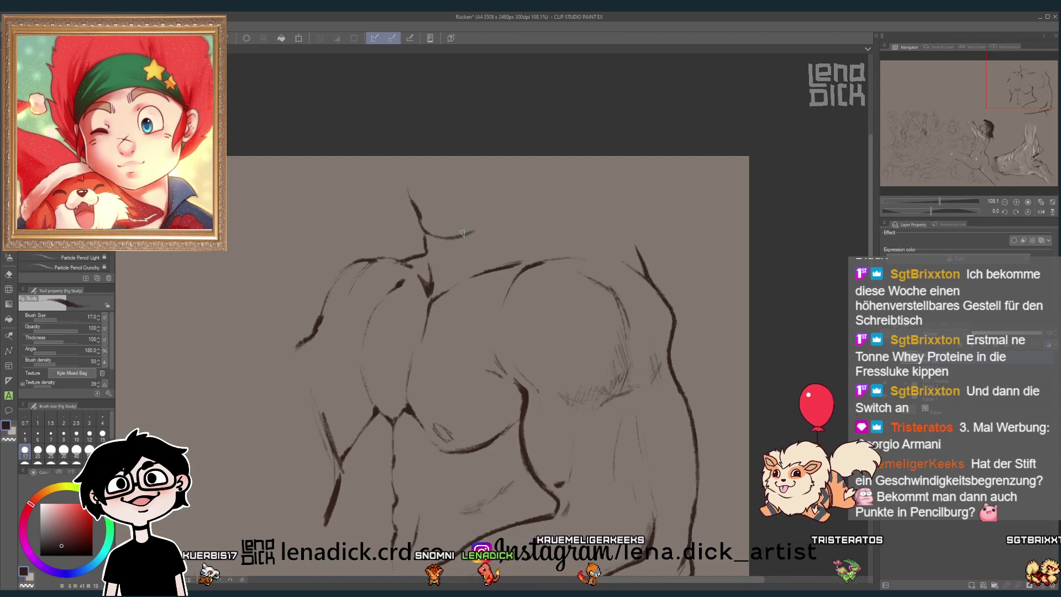
{"action": "left_click_drag", "start_coordinate": [418, 210], "coordinate": [498, 222]}
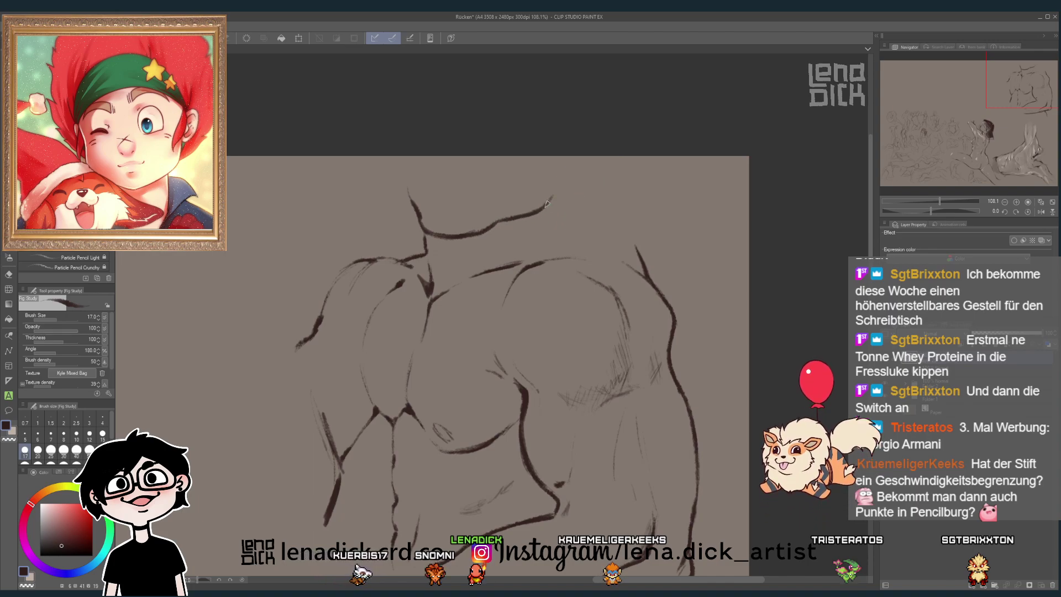
{"action": "left_click_drag", "start_coordinate": [546, 203], "coordinate": [557, 183]}
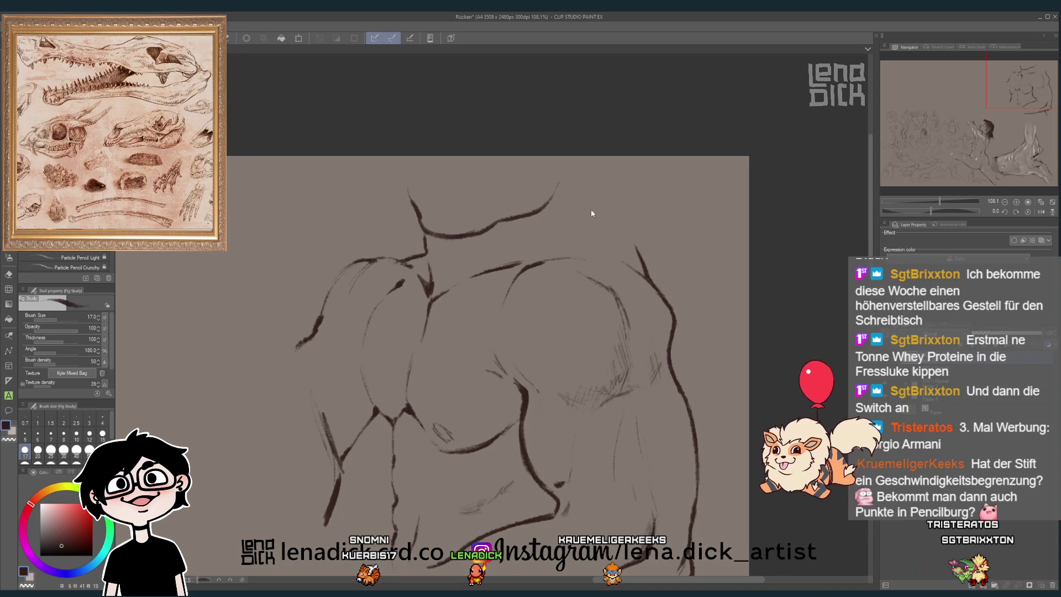
- Undo the overlong end of the jaw curve and zoom out to see the whole torso
{"action": "key", "text": "ctrl+z"}
{"action": "scroll", "coordinate": [662, 211], "scroll_direction": "down", "scroll_amount": 5}
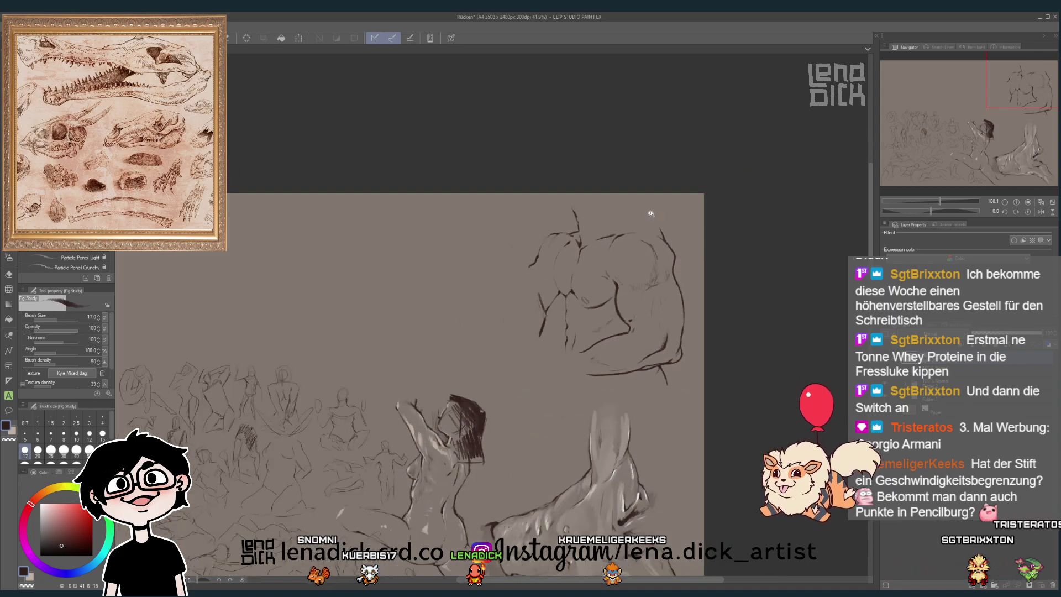
{"action": "left_click_drag", "start_coordinate": [640, 243], "coordinate": [627, 244]}
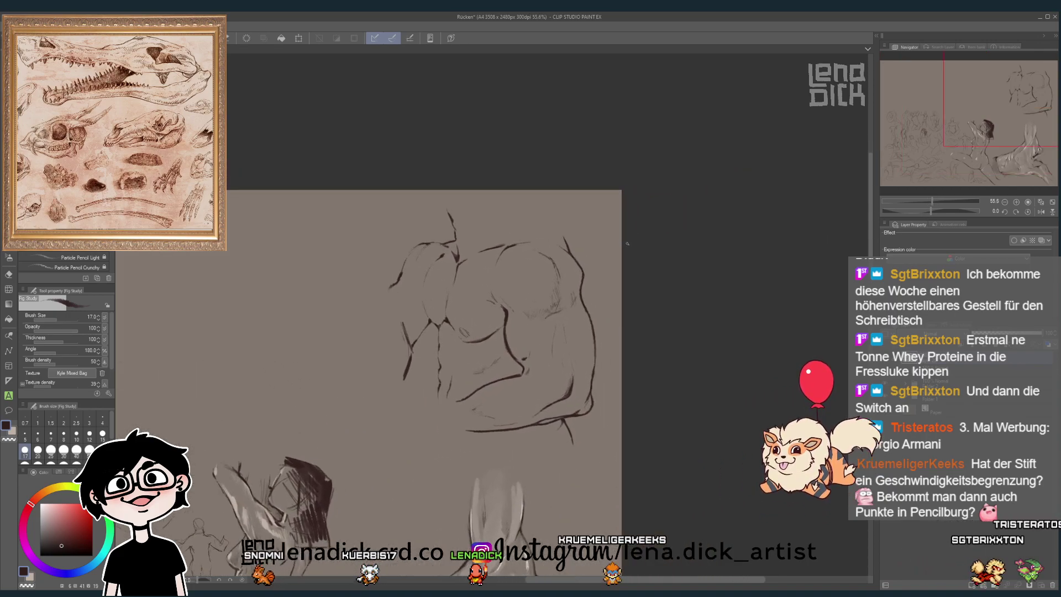
- Liquify the right shoulder, upper arm and forearm lines inward to slim that side
{"action": "key", "text": "j"}
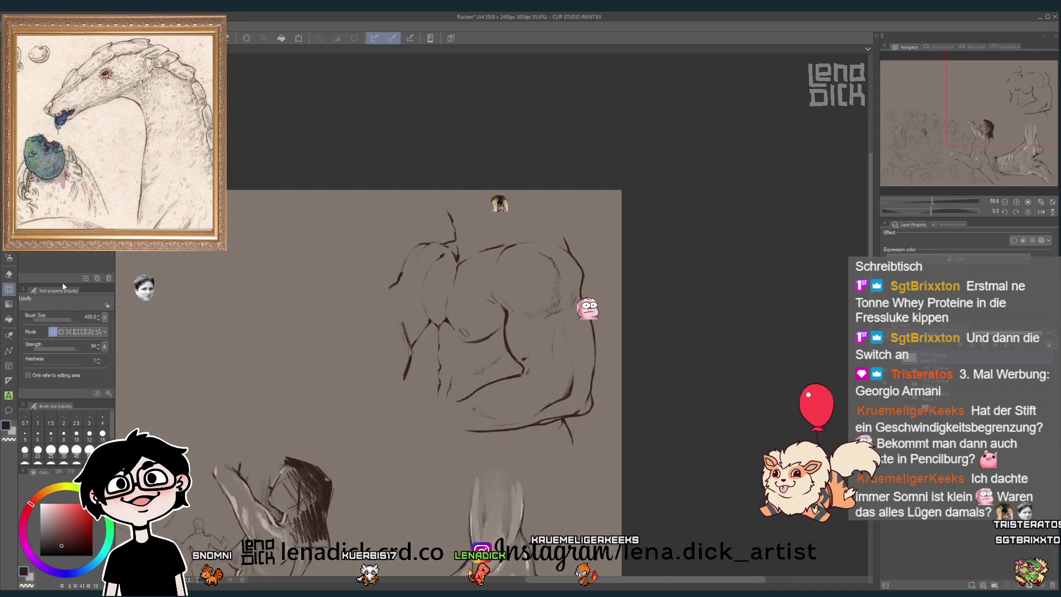
{"action": "left_click_drag", "start_coordinate": [622, 234], "coordinate": [620, 251]}
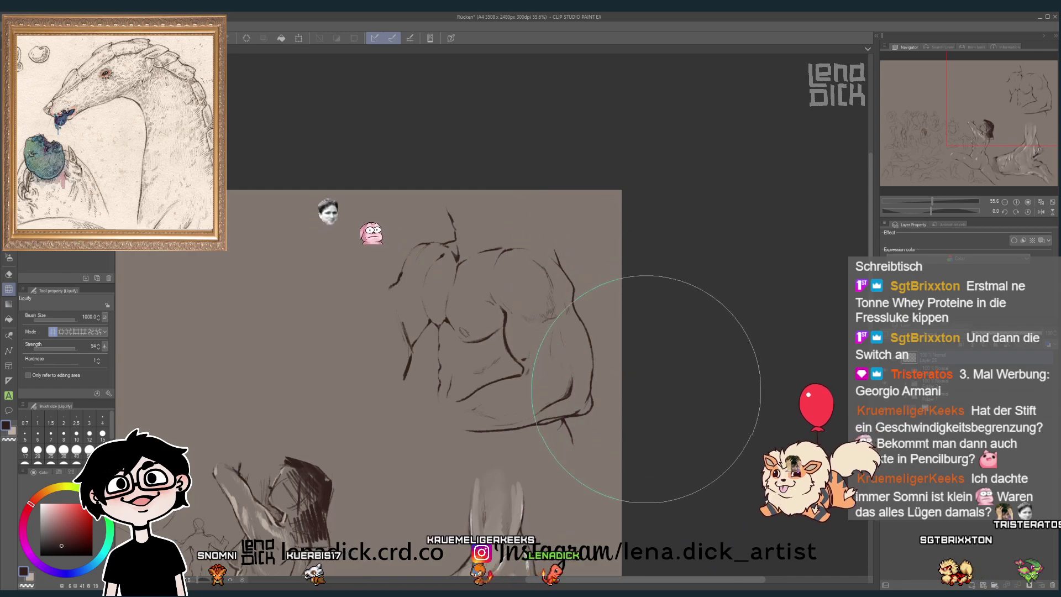
{"action": "left_click_drag", "start_coordinate": [649, 404], "coordinate": [629, 403]}
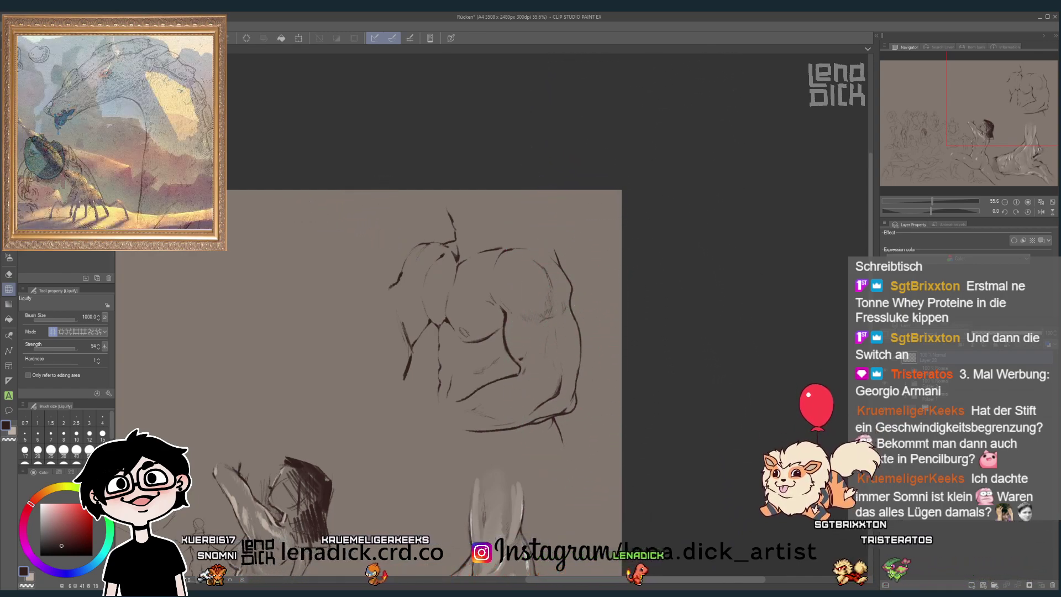
{"action": "key", "text": "p"}
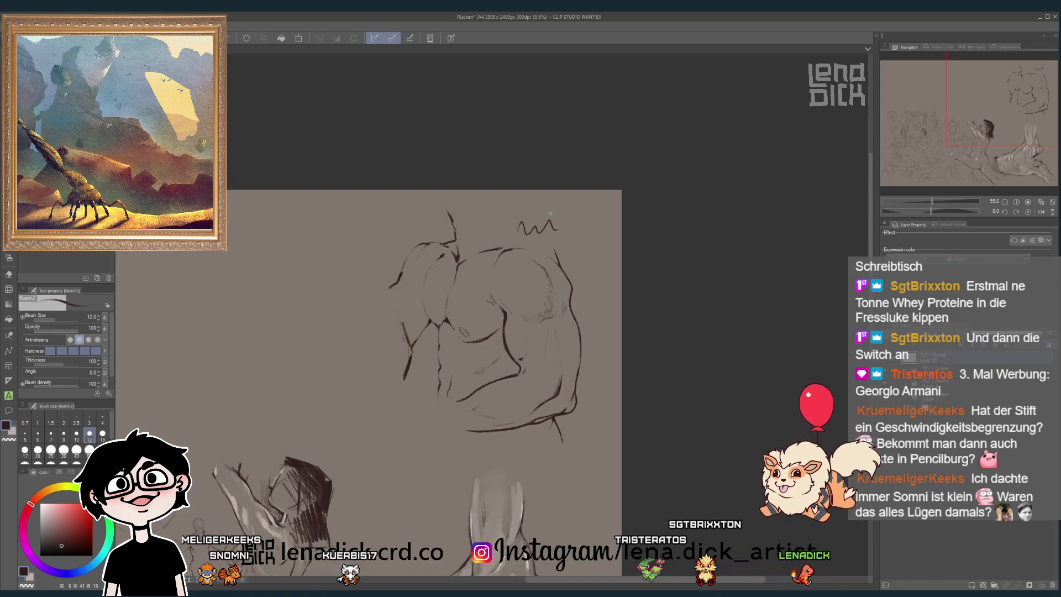
- Remove a stray scribble, then add a curved chest stroke and a longer left neck line
{"action": "key", "text": "ctrl+z"}
{"action": "left_click_drag", "start_coordinate": [551, 227], "coordinate": [525, 238]}
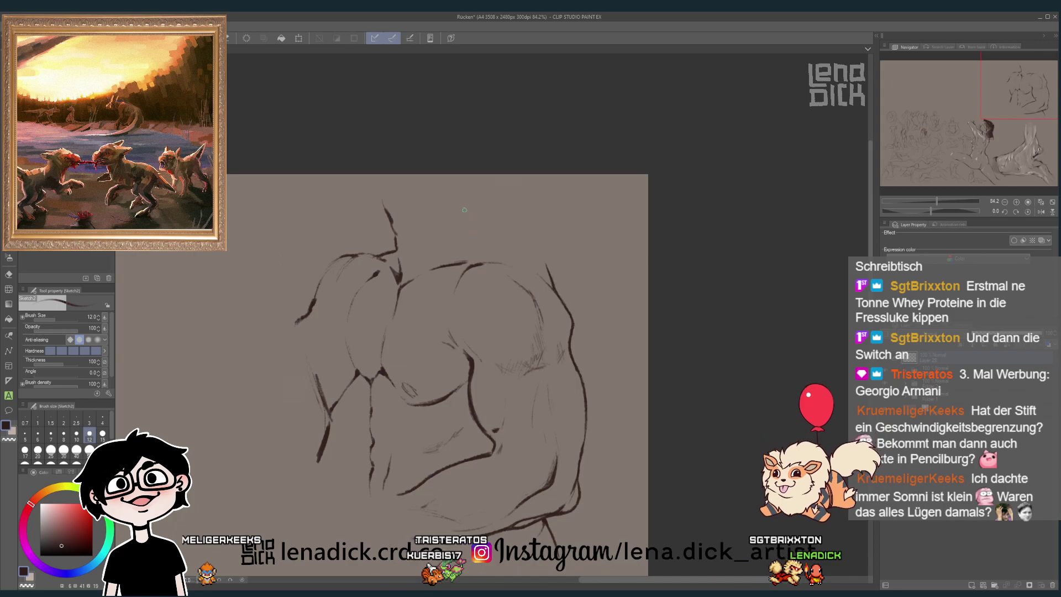
{"action": "left_click_drag", "start_coordinate": [467, 196], "coordinate": [469, 220]}
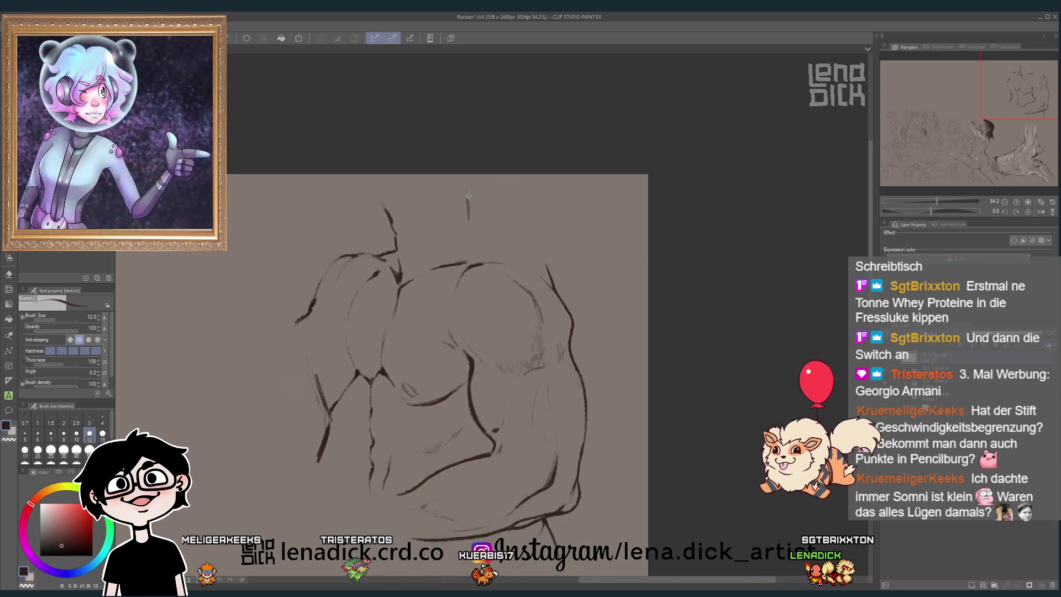
{"action": "key", "text": "ctrl+z"}
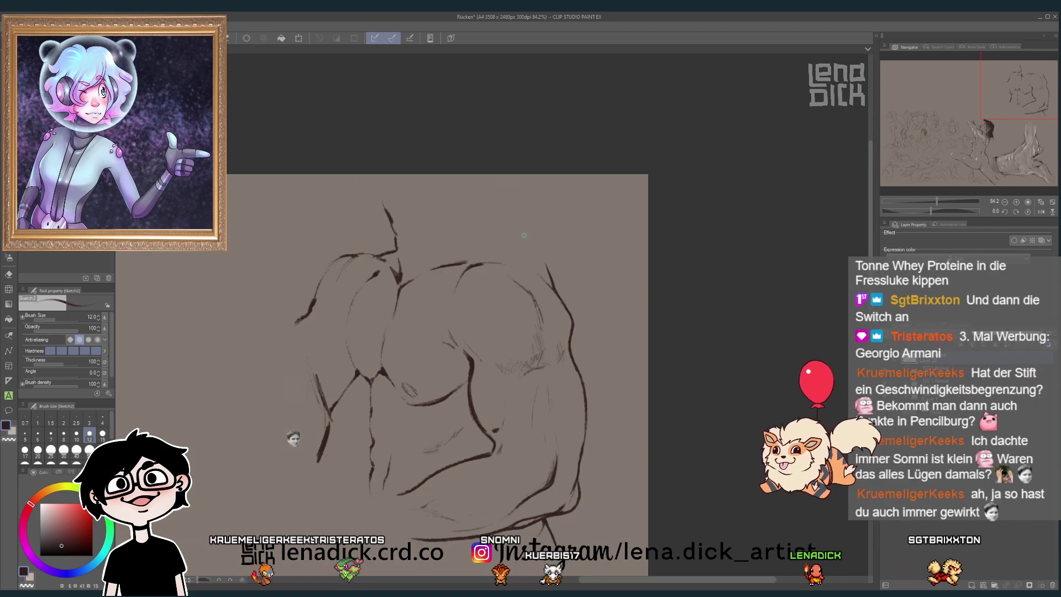
{"action": "left_click_drag", "start_coordinate": [492, 211], "coordinate": [532, 244]}
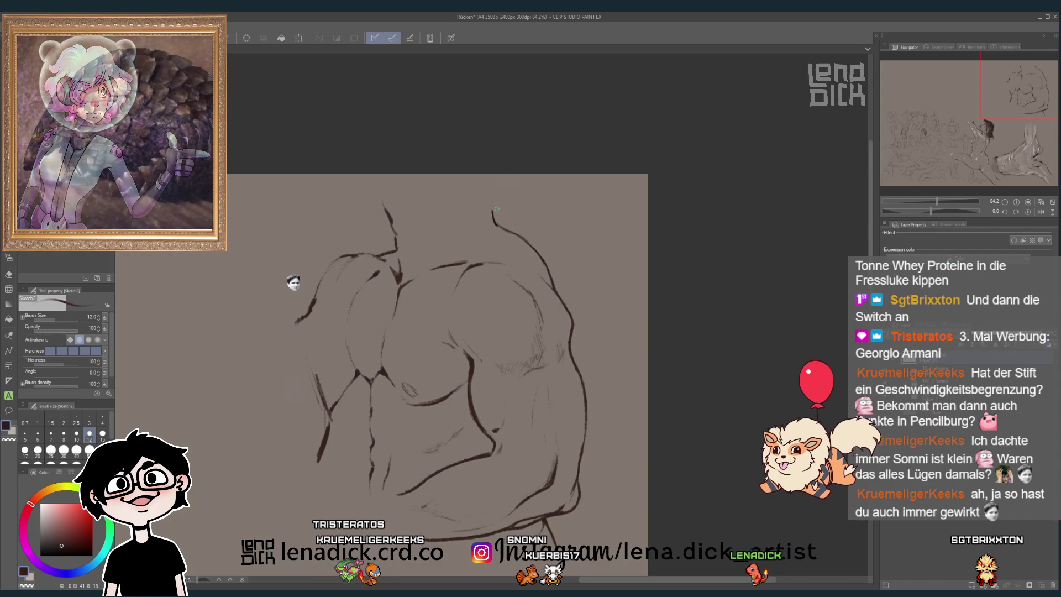
{"action": "mouse_move", "coordinate": [490, 192]}
{"action": "left_mouse_down"}
{"action": "mouse_move", "coordinate": [495, 224]}
{"action": "mouse_move", "coordinate": [491, 202]}
{"action": "mouse_move", "coordinate": [478, 241]}
{"action": "left_mouse_up"}
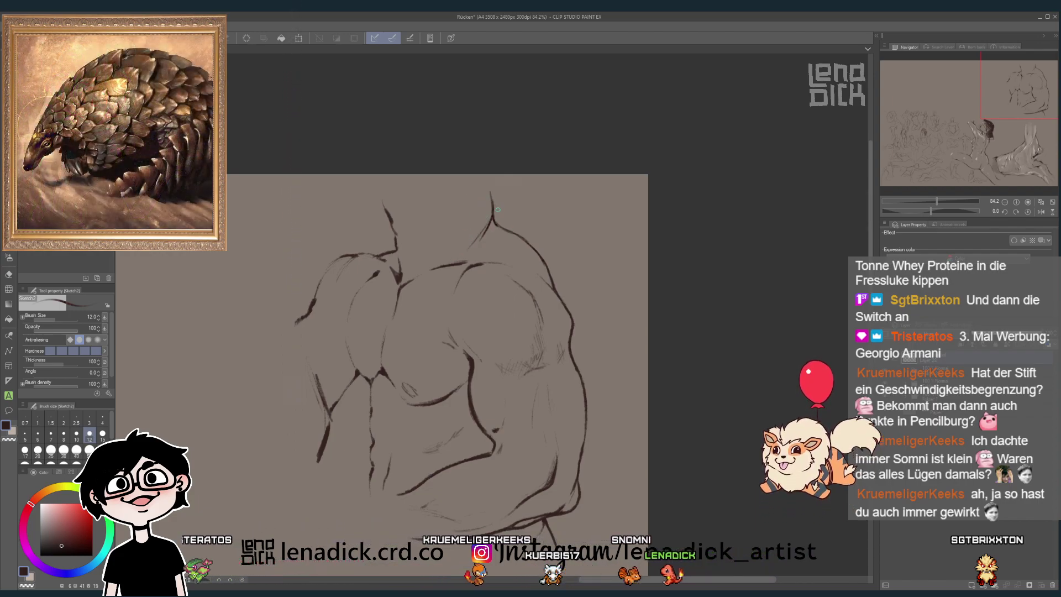
- Clean up stray lines by alternating between the Hard eraser and the Sketch2 pen
{"action": "key", "text": "e"}
{"action": "key", "text": "p"}
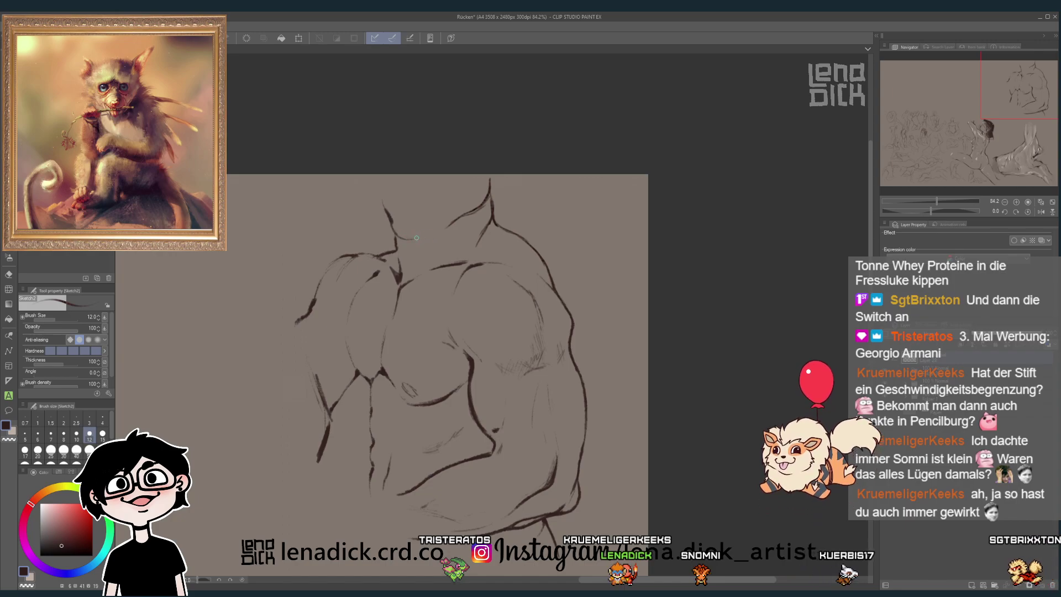
{"action": "key", "text": "e"}
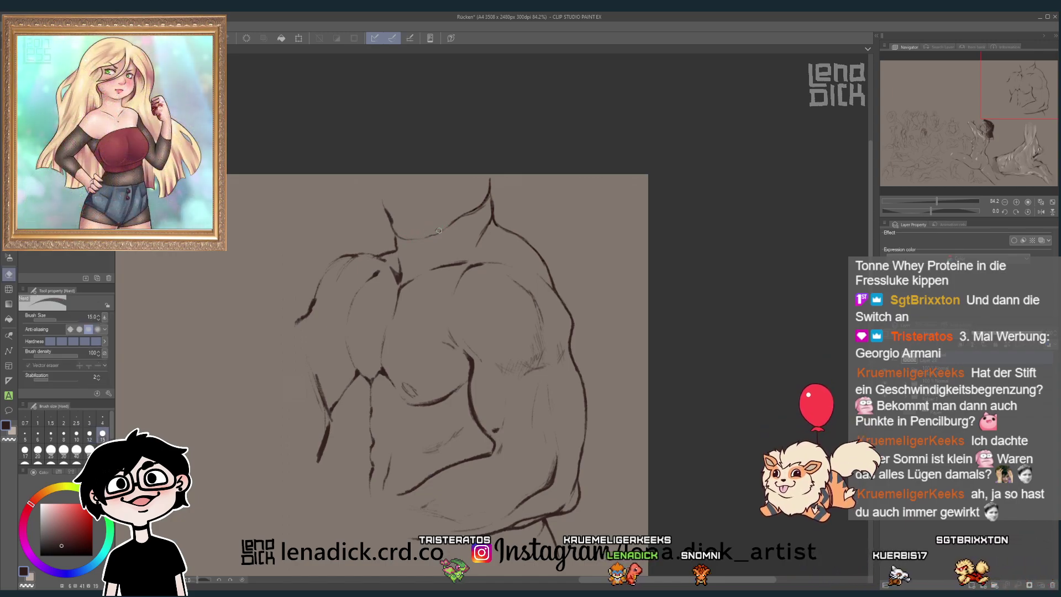
{"action": "key", "text": "p"}
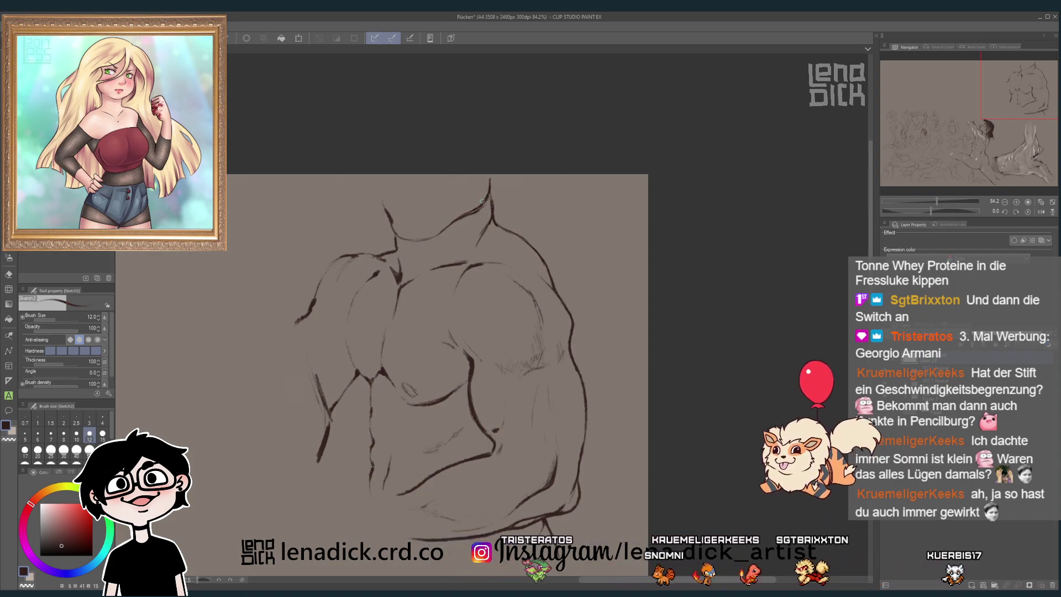
{"action": "key", "text": "e"}
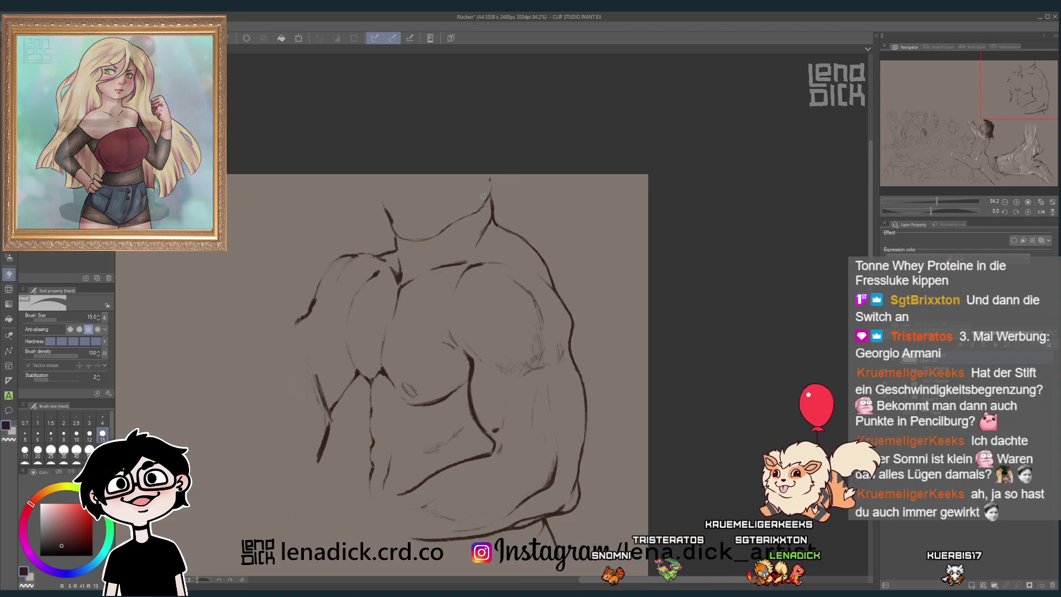
{"action": "key", "text": "p"}
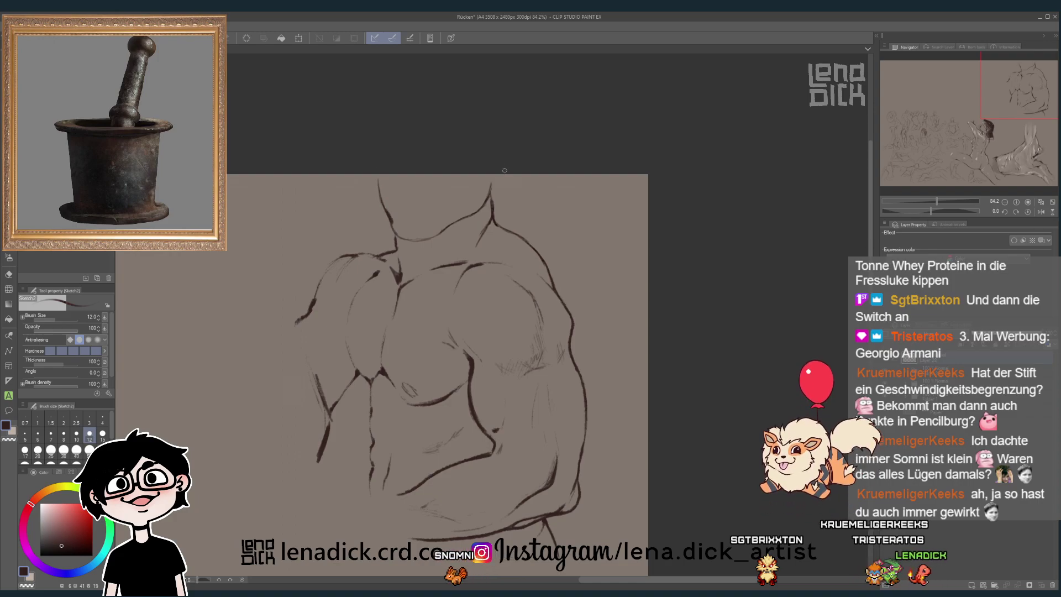
- Zoom in close on the torso and erase stray lines, alternating Hard eraser and Sketch2 pen
{"action": "scroll", "coordinate": [504, 170], "scroll_direction": "down", "scroll_amount": 5}
{"action": "left_click_drag", "start_coordinate": [541, 189], "coordinate": [559, 183]}
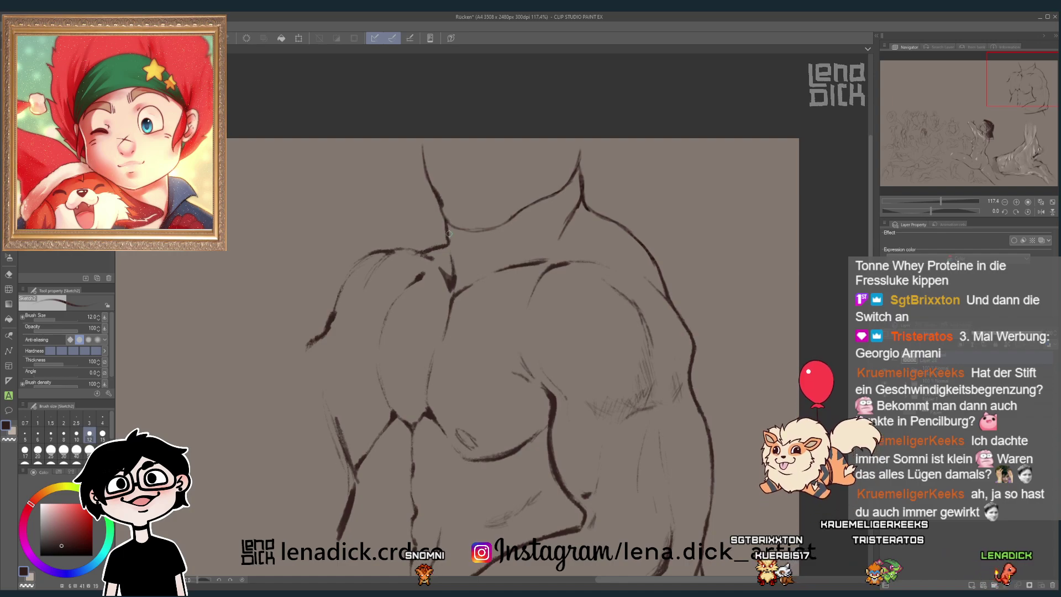
{"action": "scroll", "coordinate": [500, 214], "scroll_direction": "down", "scroll_amount": 3}
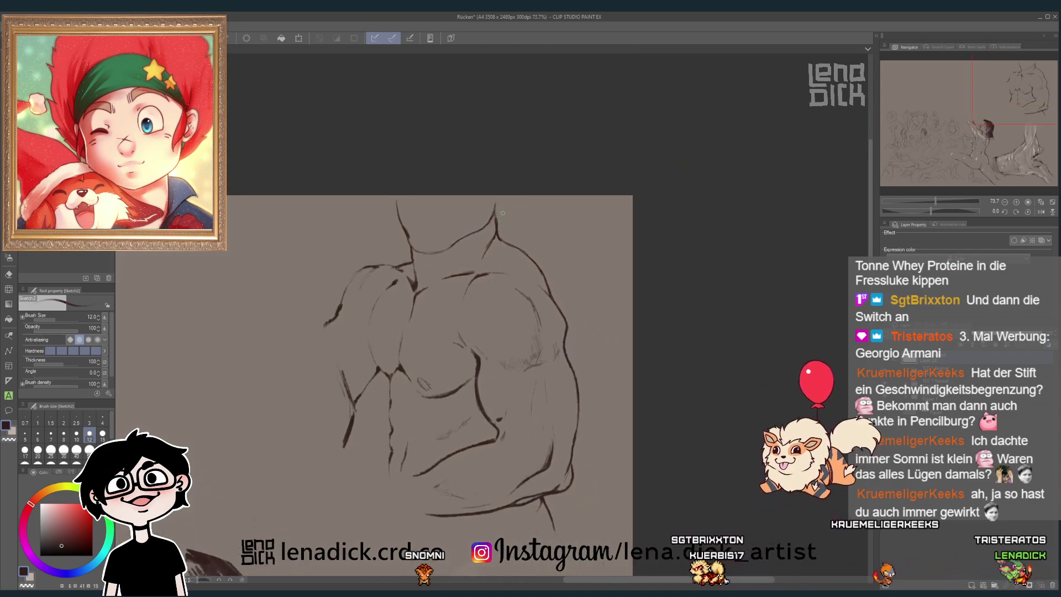
{"action": "key", "text": "e"}
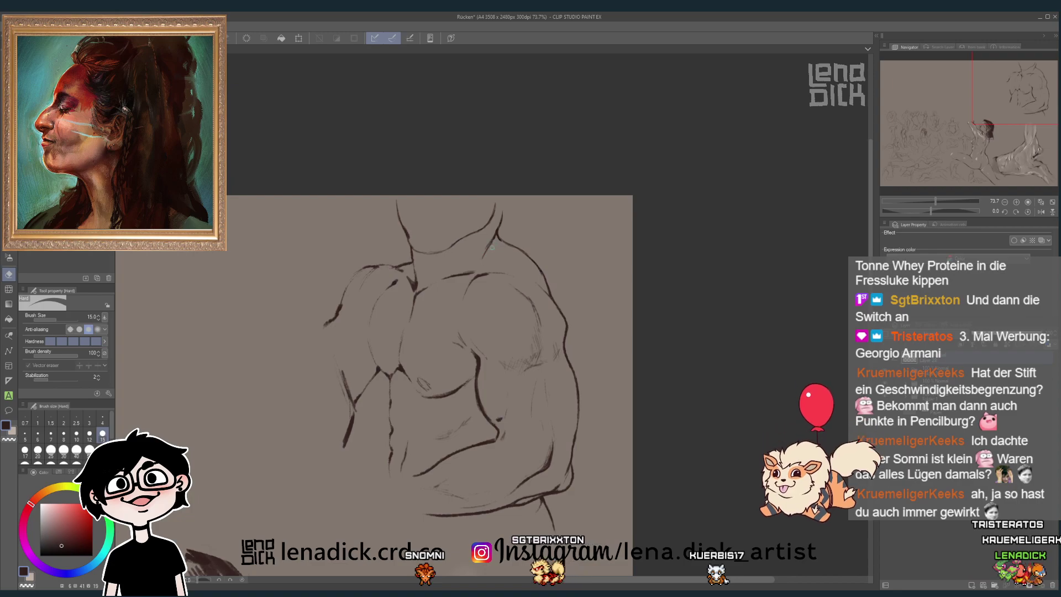
{"action": "key", "text": "p"}
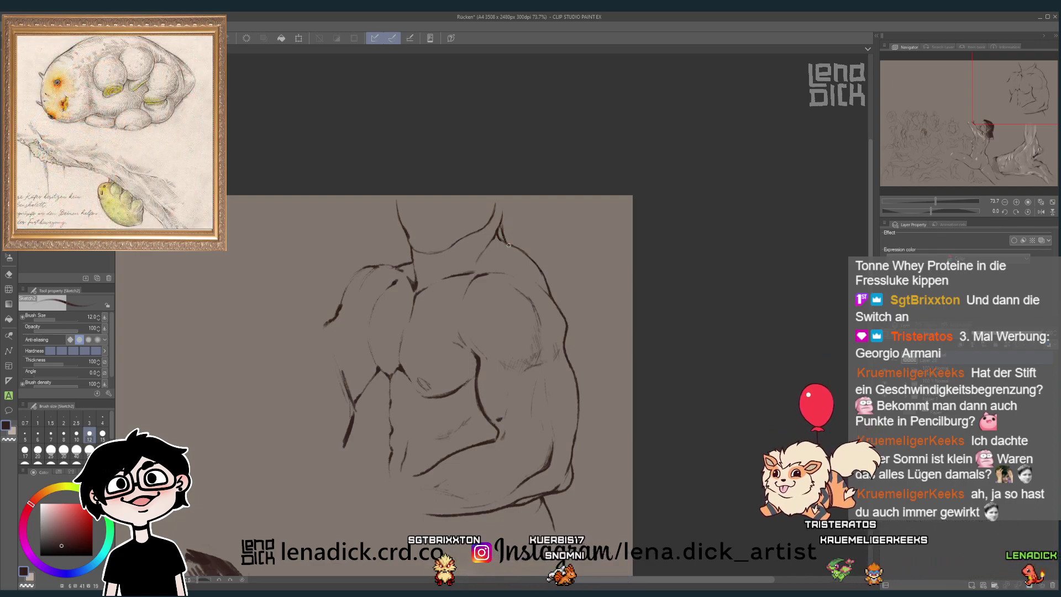
{"action": "key", "text": "e"}
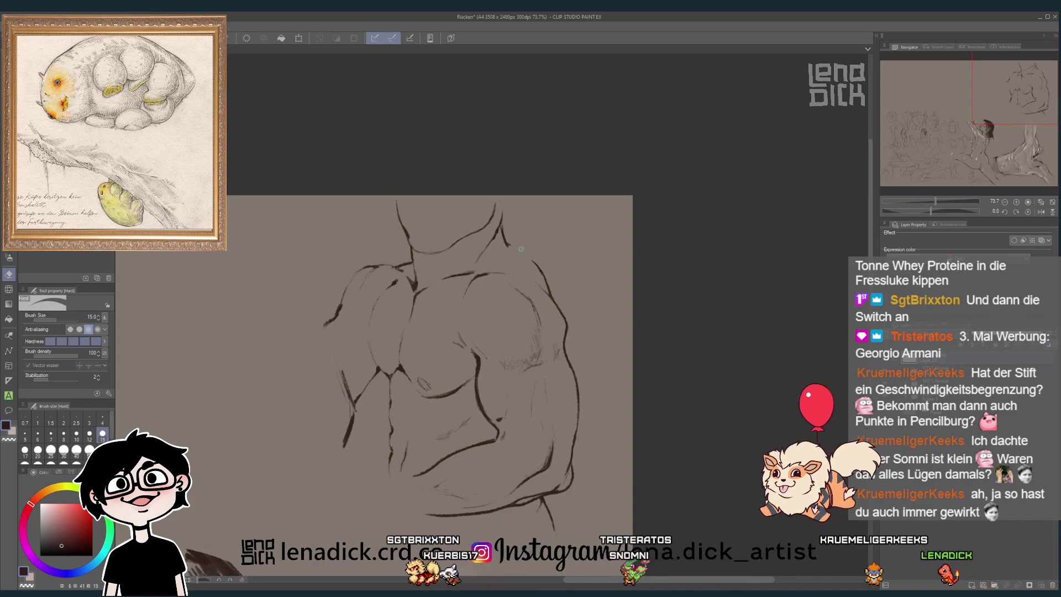
{"action": "key", "text": "p"}
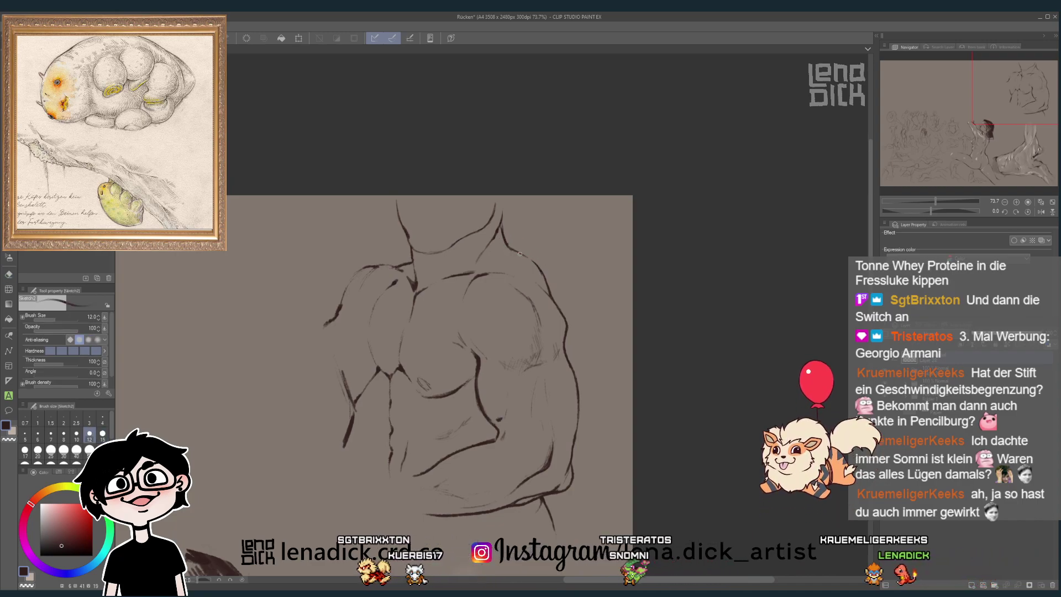
{"action": "scroll", "coordinate": [524, 257], "scroll_direction": "down", "scroll_amount": 5}
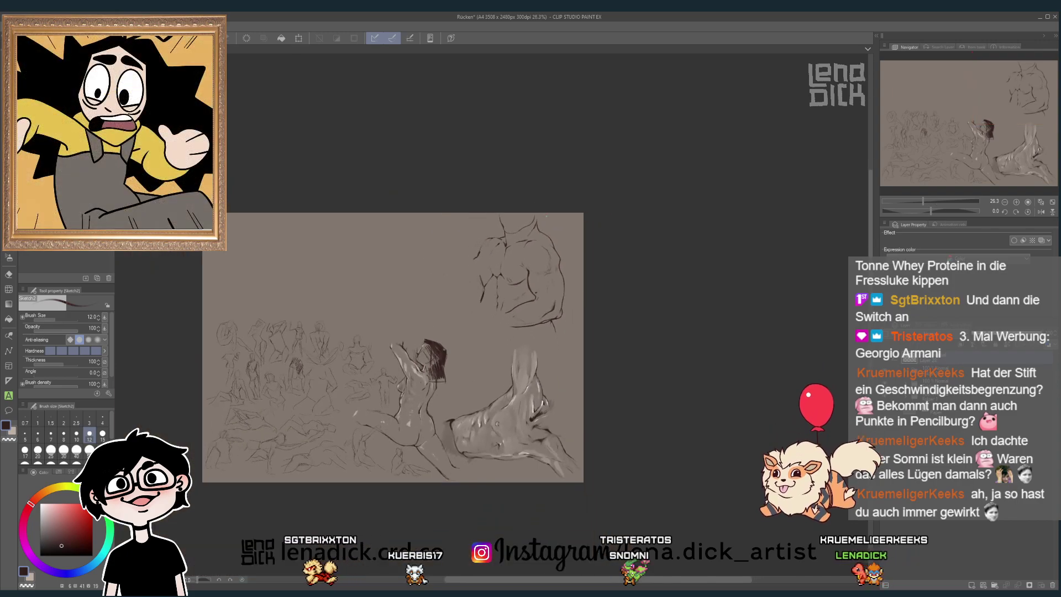
{"action": "scroll", "coordinate": [544, 233], "scroll_direction": "up", "scroll_amount": 5}
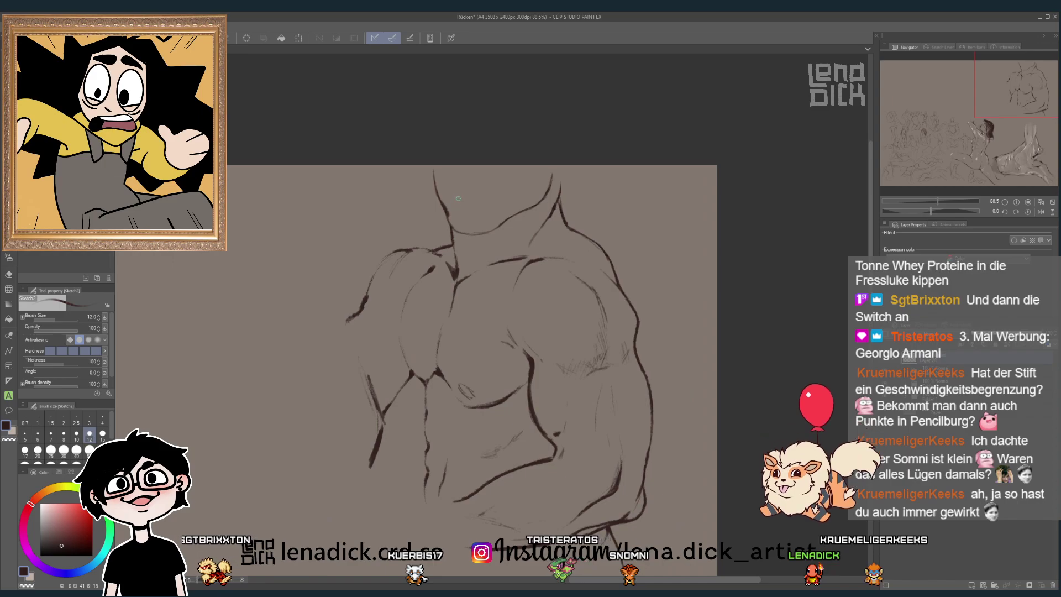
- Reframe the torso for a final eraser touch-up, zooming out to check it against the page
{"action": "mouse_move", "coordinate": [613, 161]}
{"action": "left_mouse_down"}
{"action": "mouse_move", "coordinate": [599, 161]}
{"action": "mouse_move", "coordinate": [609, 160]}
{"action": "left_mouse_up"}
{"action": "left_click_drag", "start_coordinate": [525, 187], "coordinate": [540, 234]}
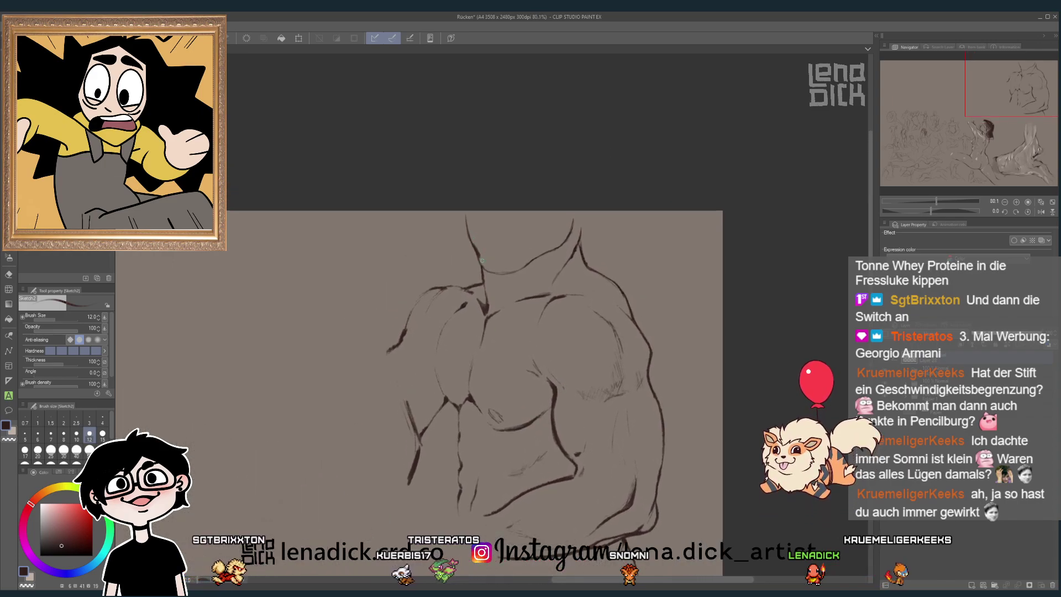
{"action": "key", "text": "e"}
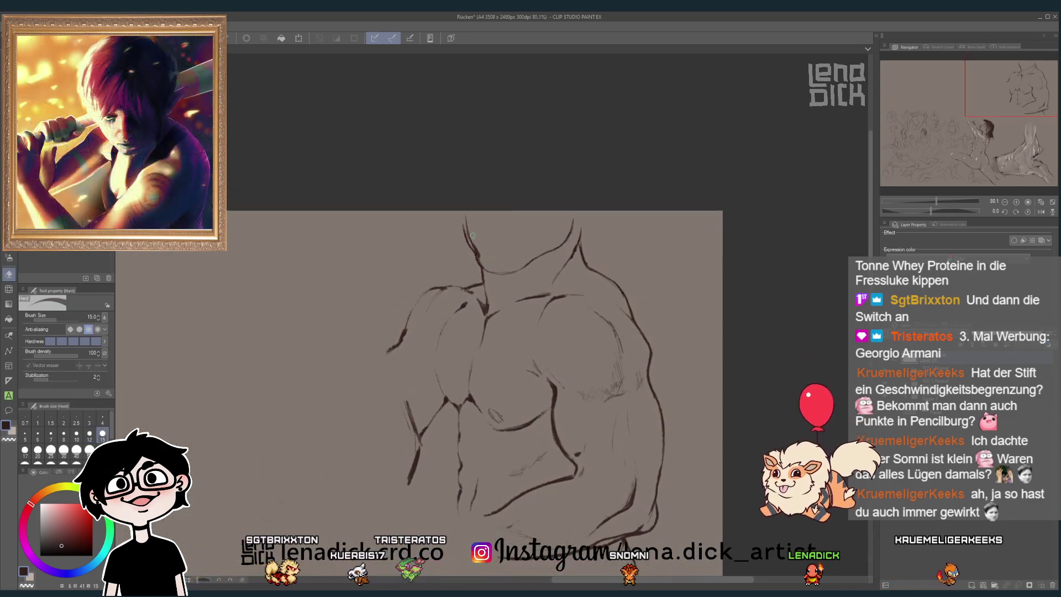
{"action": "key", "text": "p"}
{"action": "scroll", "coordinate": [550, 206], "scroll_direction": "down", "scroll_amount": 5}
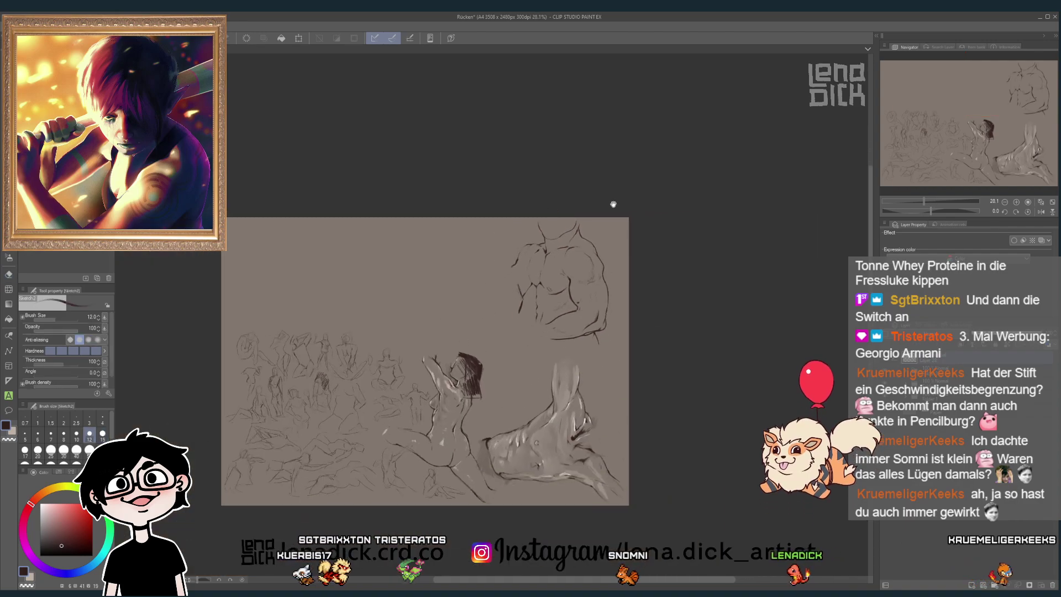
{"action": "scroll", "coordinate": [613, 204], "scroll_direction": "up", "scroll_amount": 5}
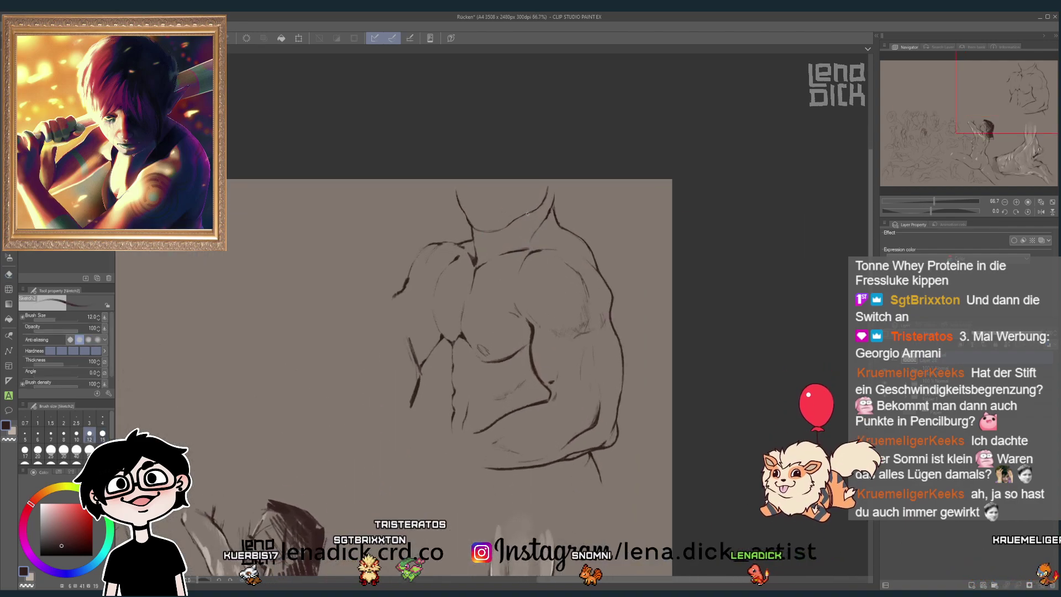
{"action": "scroll", "coordinate": [526, 213], "scroll_direction": "down", "scroll_amount": 4}
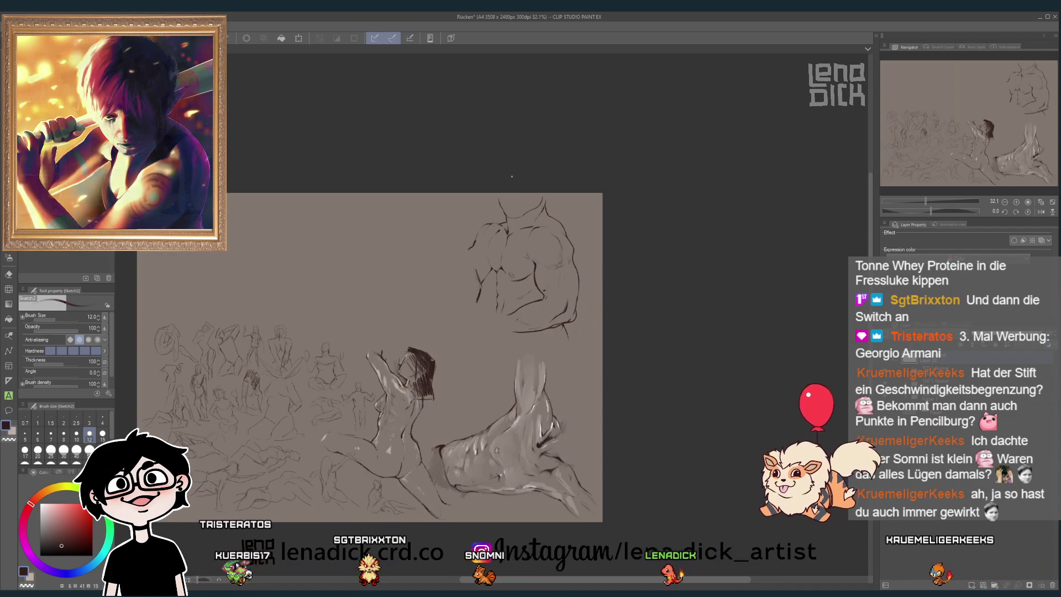
{"action": "scroll", "coordinate": [511, 177], "scroll_direction": "up", "scroll_amount": 3}
- Lasso-select the torso's left shoulder lines, transform them slightly upward, confirm, and deselect
{"action": "key", "text": "m"}
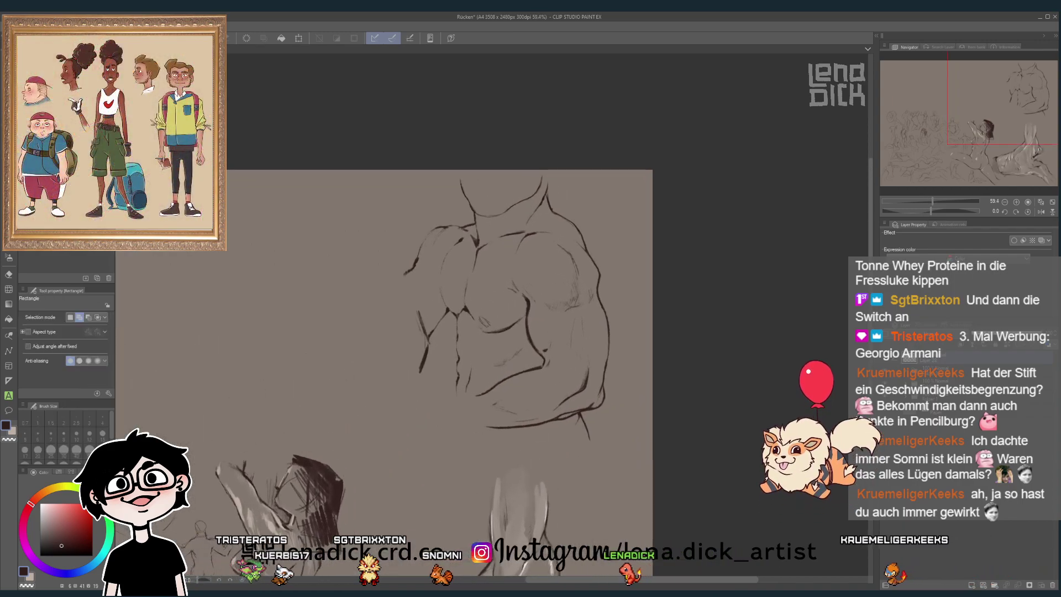
{"action": "key", "text": "m"}
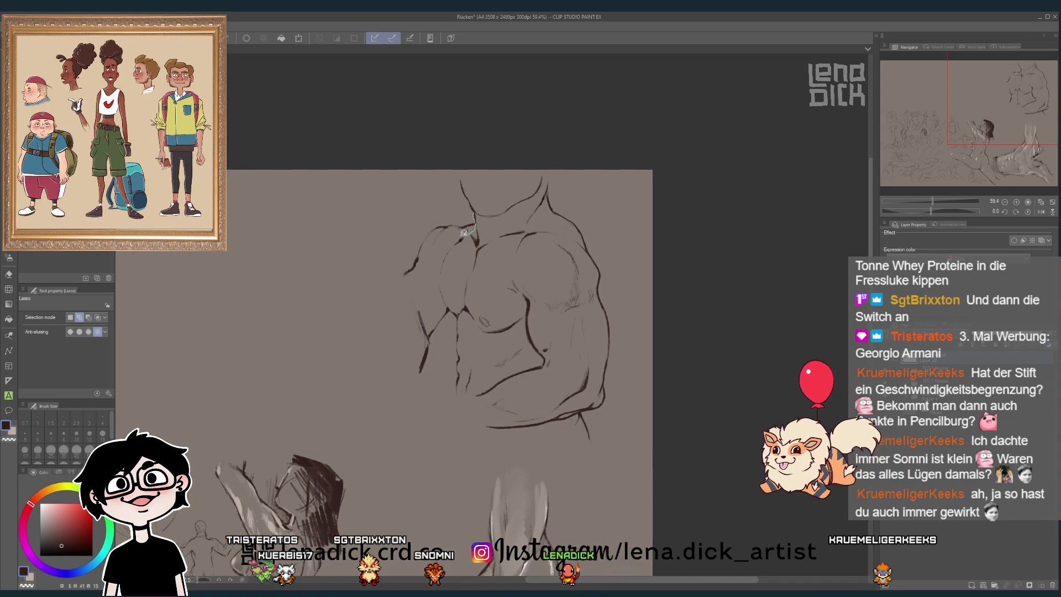
{"action": "left_click_drag", "start_coordinate": [381, 257], "coordinate": [480, 215]}
{"action": "left_click", "coordinate": [459, 304]}
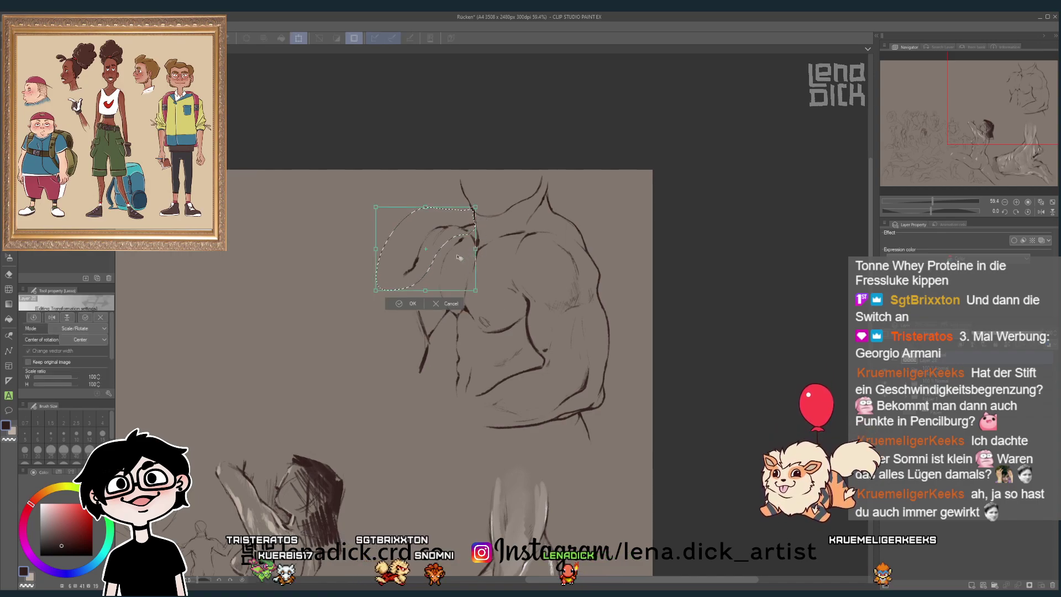
{"action": "left_click_drag", "start_coordinate": [456, 261], "coordinate": [459, 252]}
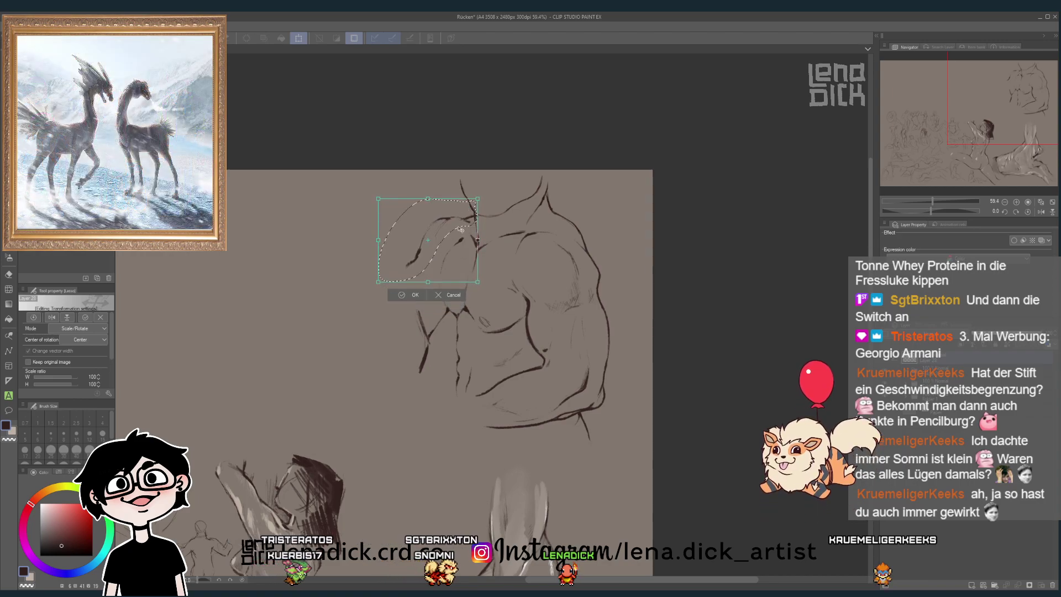
{"action": "left_click", "coordinate": [412, 294]}
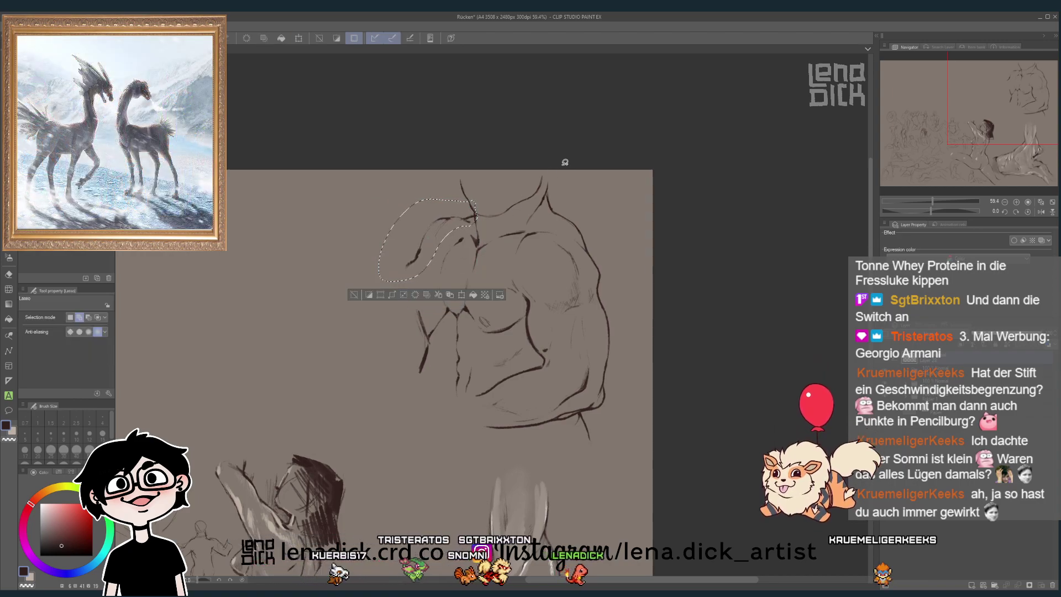
{"action": "left_click", "coordinate": [353, 296]}
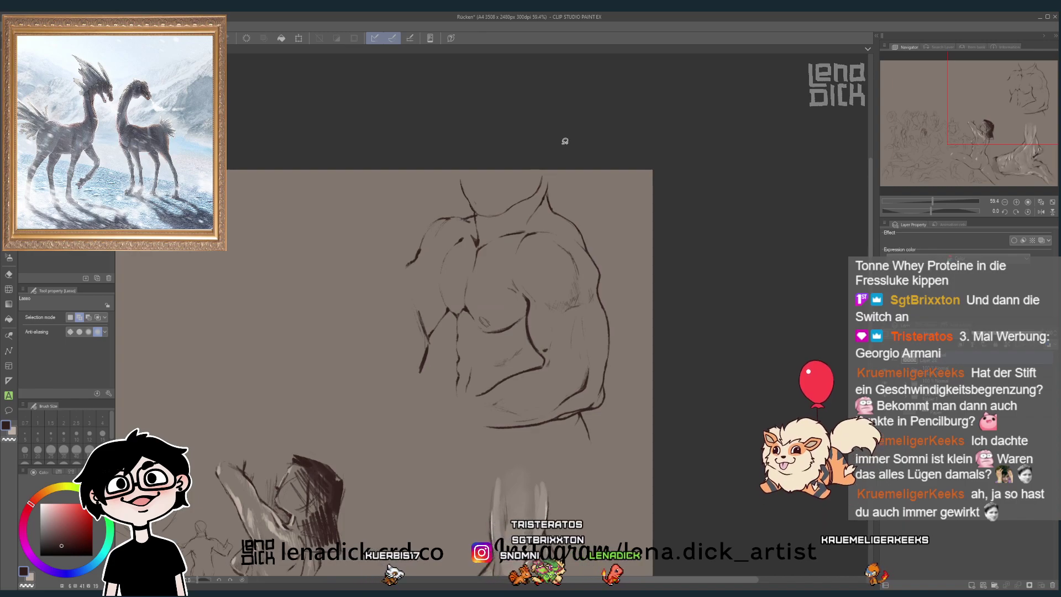
{"action": "key", "text": "p"}
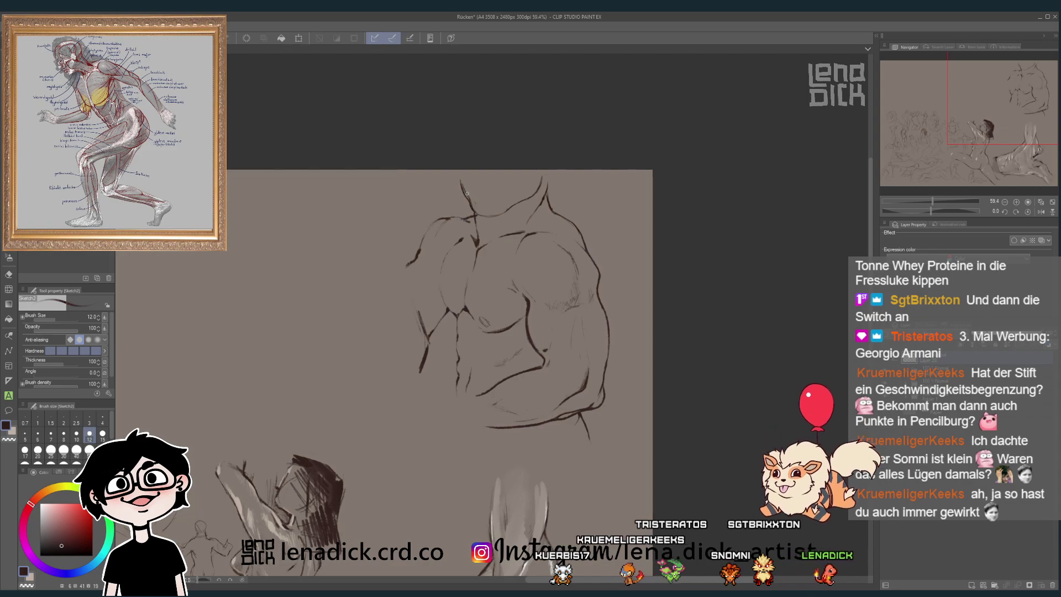
{"action": "key", "text": "e"}
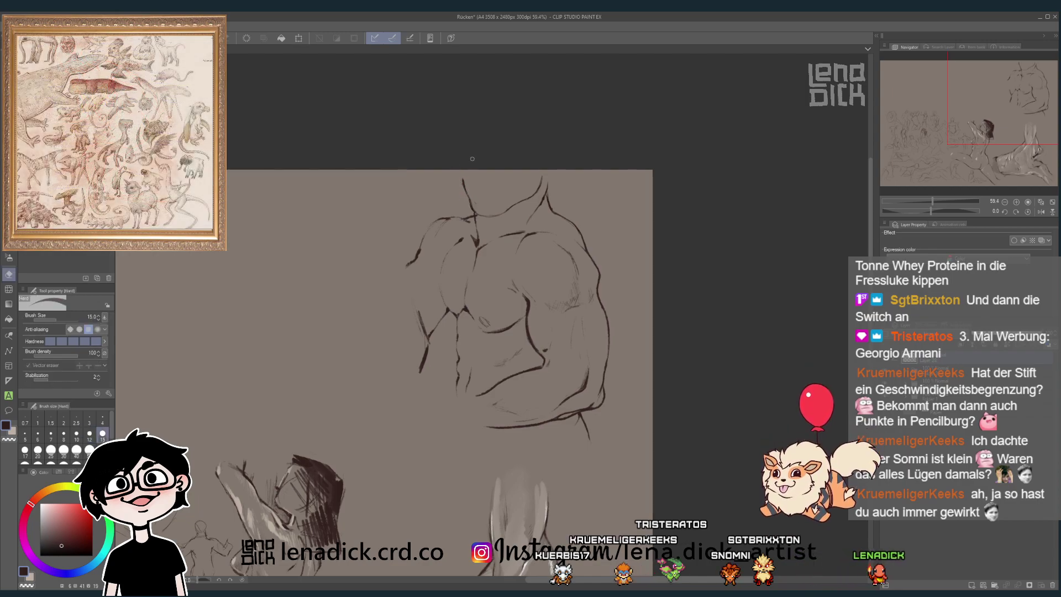
{"action": "key", "text": "p"}
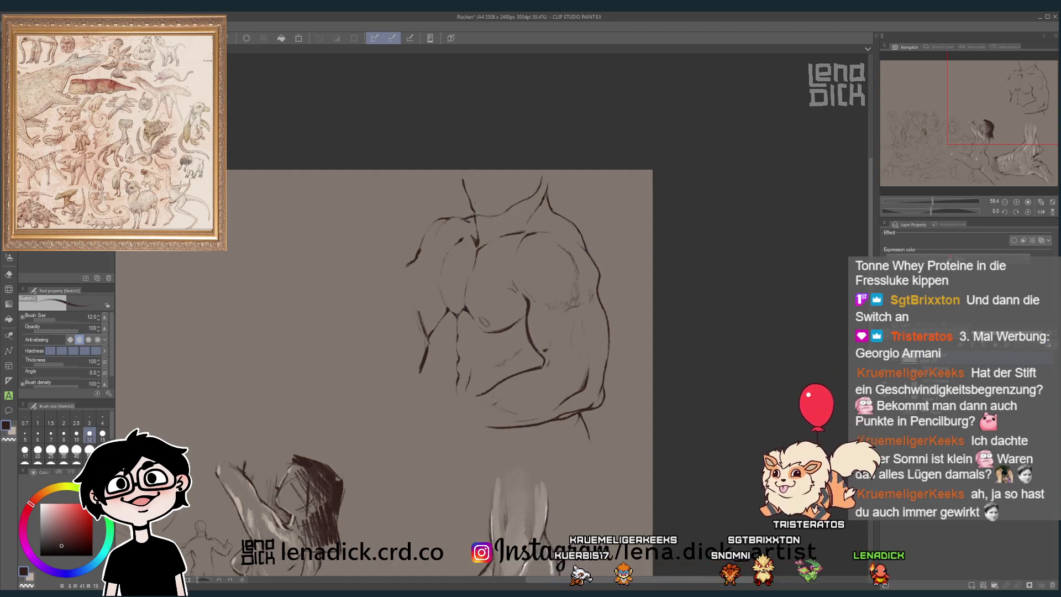
{"action": "key", "text": "e"}
{"action": "key", "text": "p"}
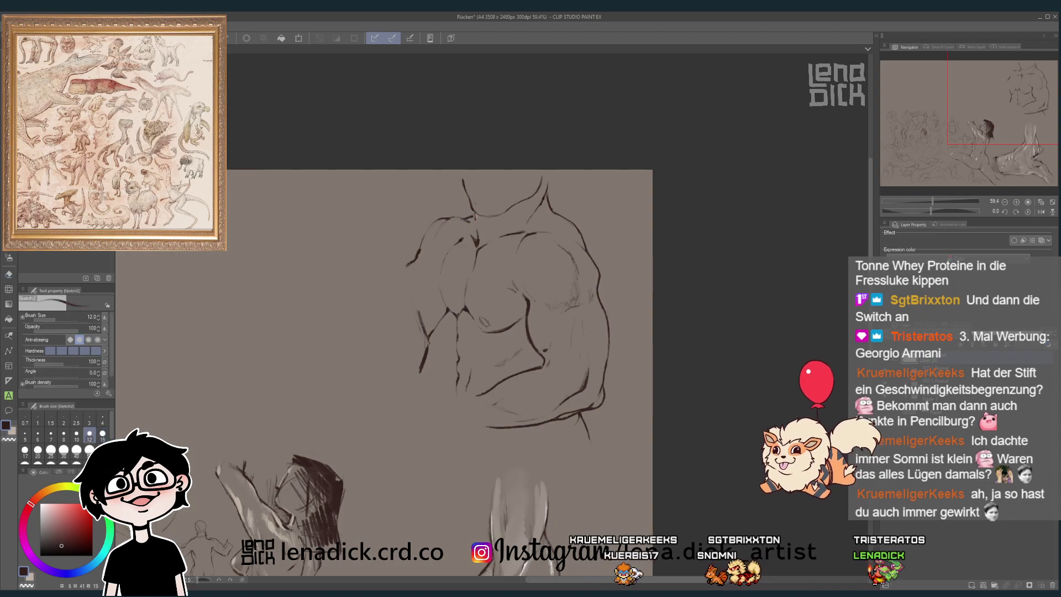
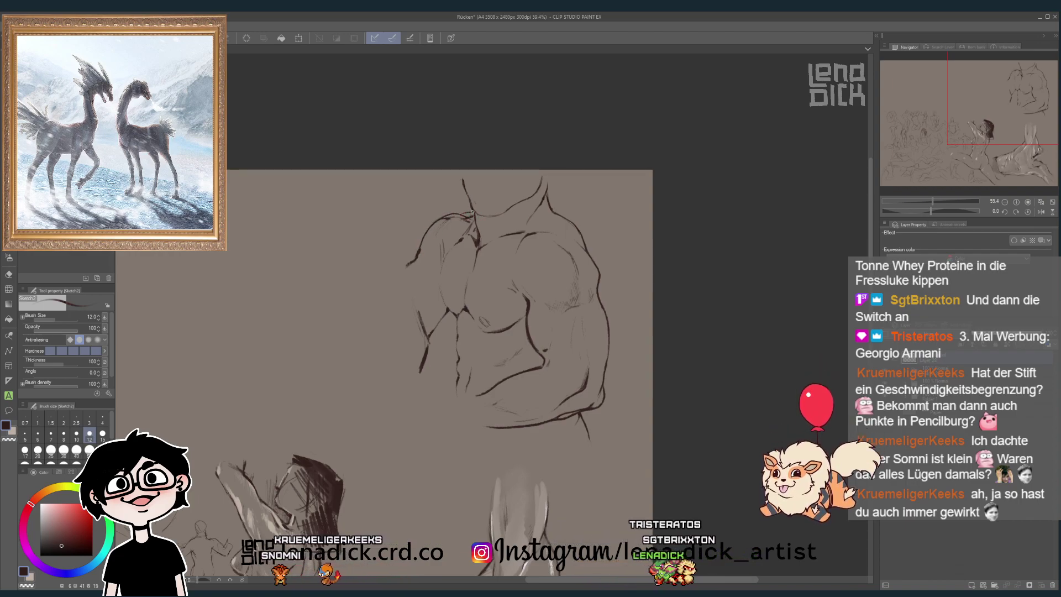
- Touch up the torso lines, alternating the eraser and Sketch2 pencil, then centre the torso in view
{"action": "key", "text": "e"}
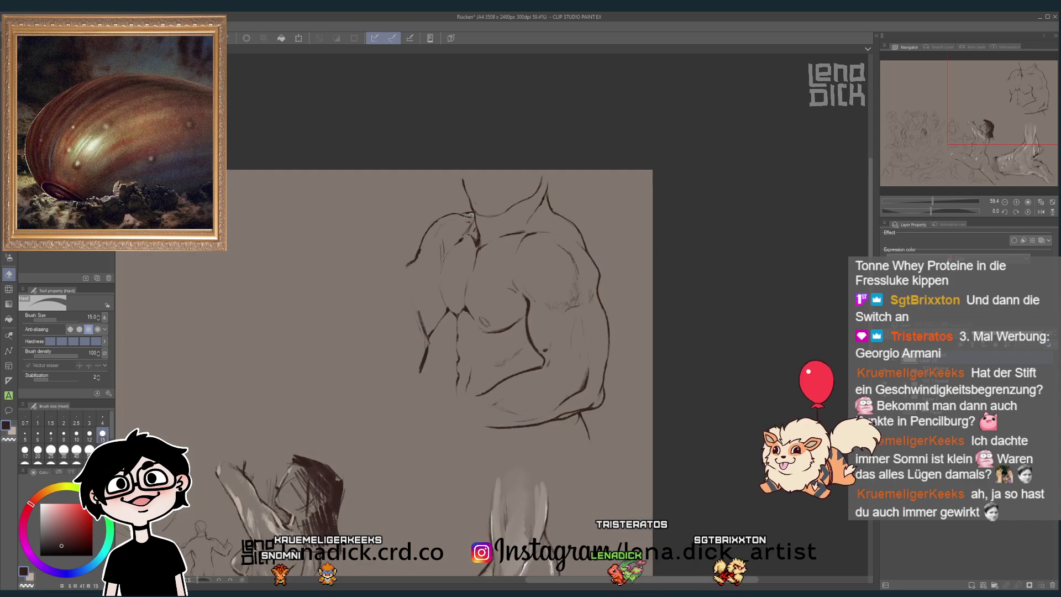
{"action": "key", "text": "p"}
{"action": "scroll", "coordinate": [557, 178], "scroll_direction": "down", "scroll_amount": 4}
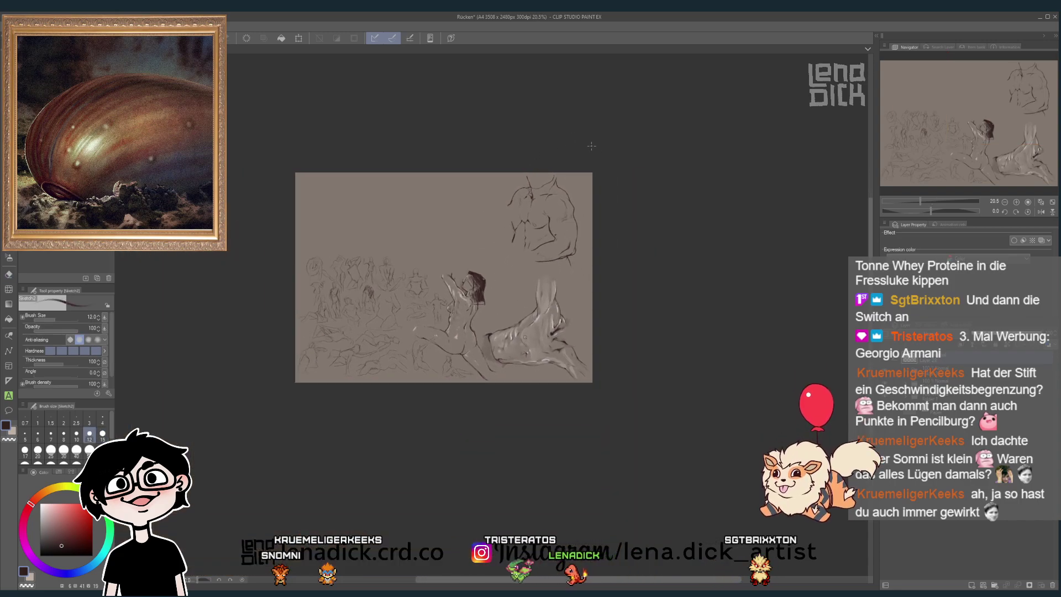
{"action": "scroll", "coordinate": [553, 178], "scroll_direction": "up", "scroll_amount": 4}
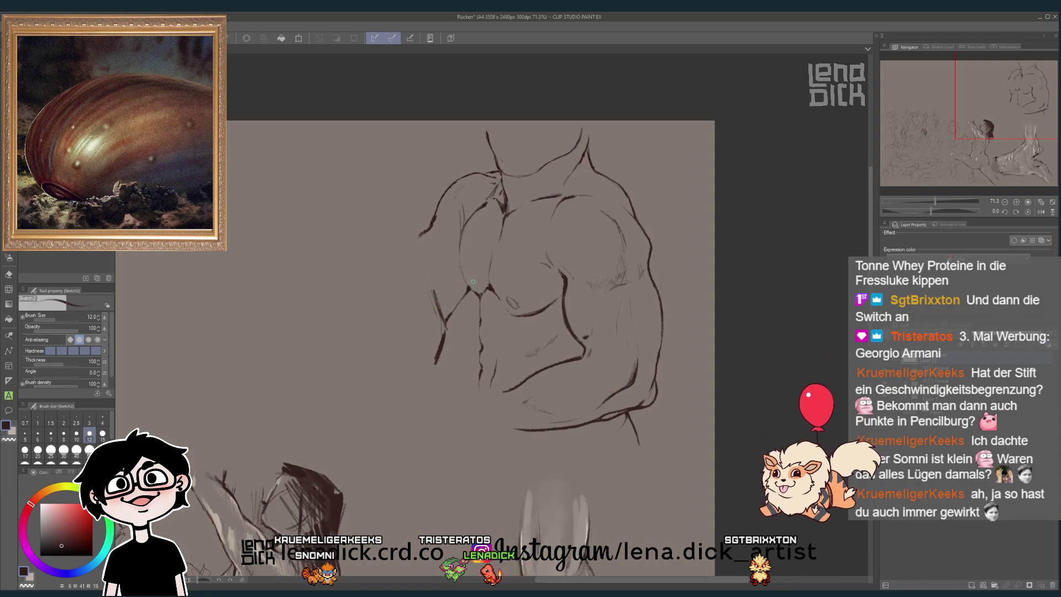
{"action": "key", "text": "e"}
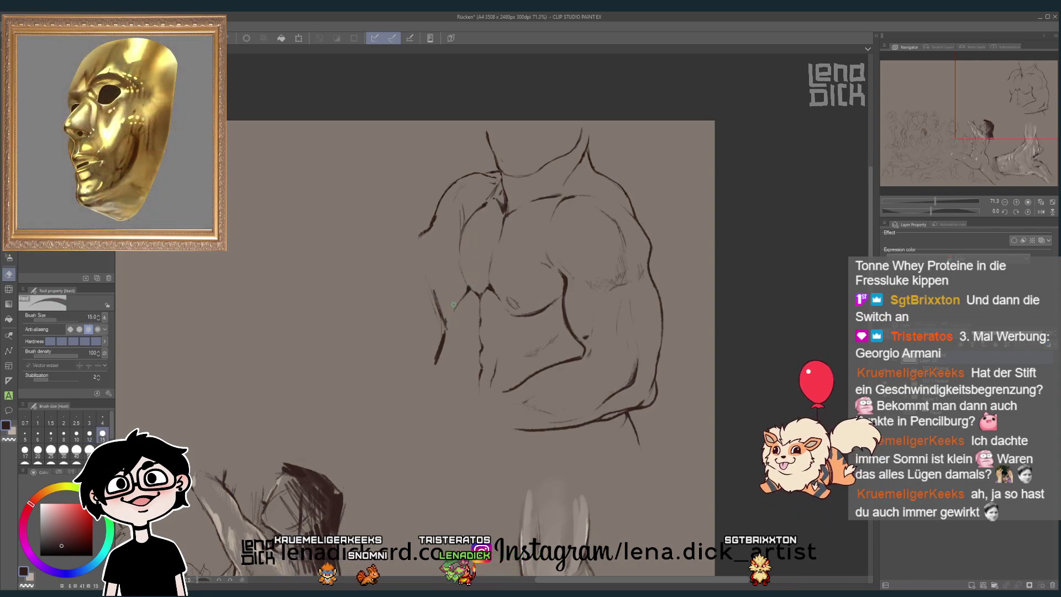
{"action": "key", "text": "p"}
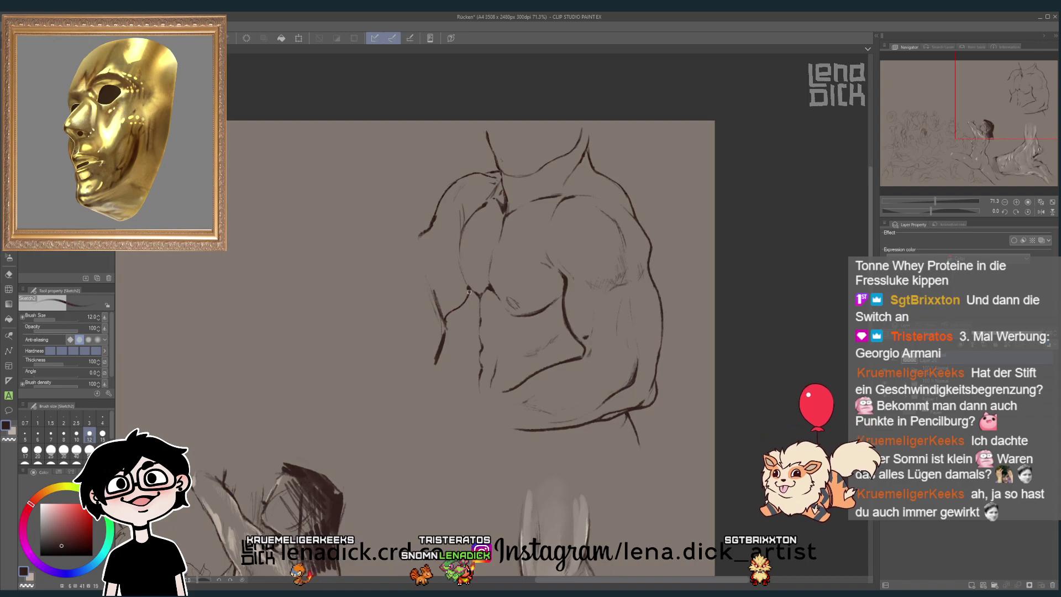
{"action": "scroll", "coordinate": [649, 130], "scroll_direction": "down", "scroll_amount": 3}
{"action": "scroll", "coordinate": [683, 145], "scroll_direction": "up", "scroll_amount": 3}
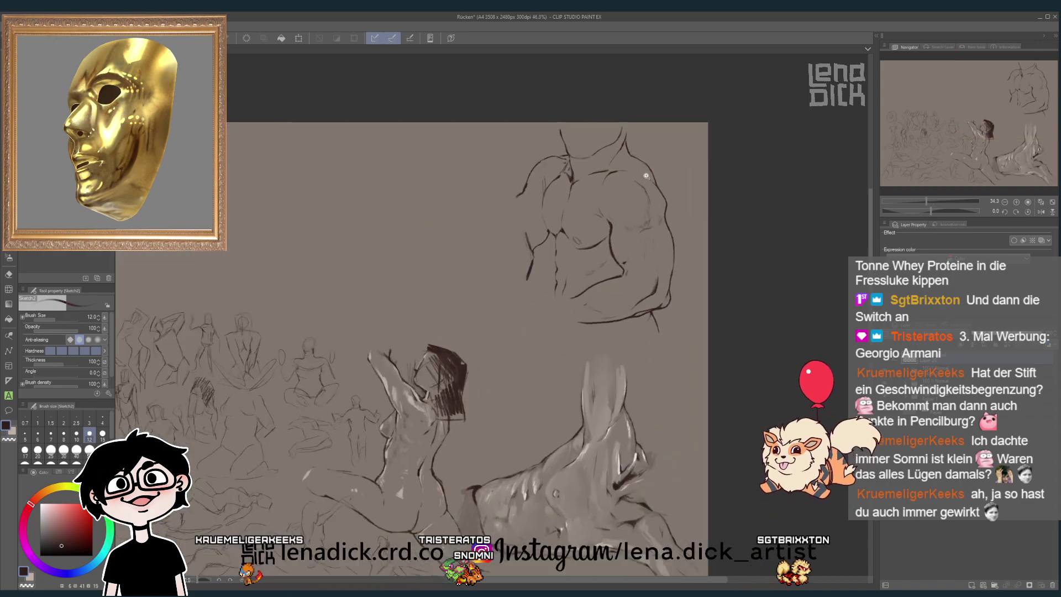
{"action": "left_click_drag", "start_coordinate": [627, 186], "coordinate": [603, 176]}
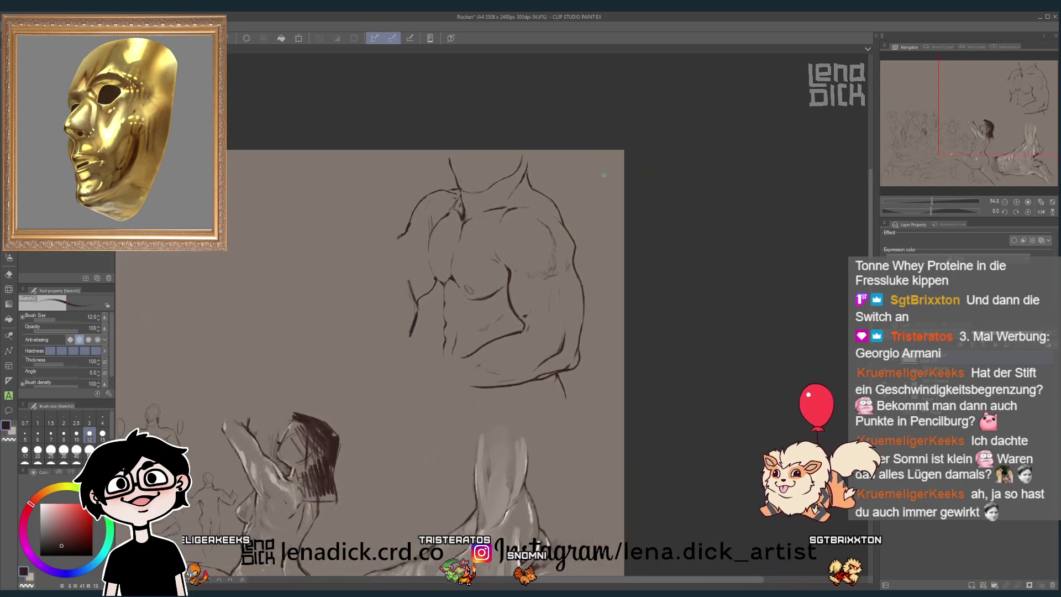
- Warp the right shoulder and deltoid outline outward with Liquify at brush size 300, then return to Sketch2
{"action": "left_click", "coordinate": [8, 289]}
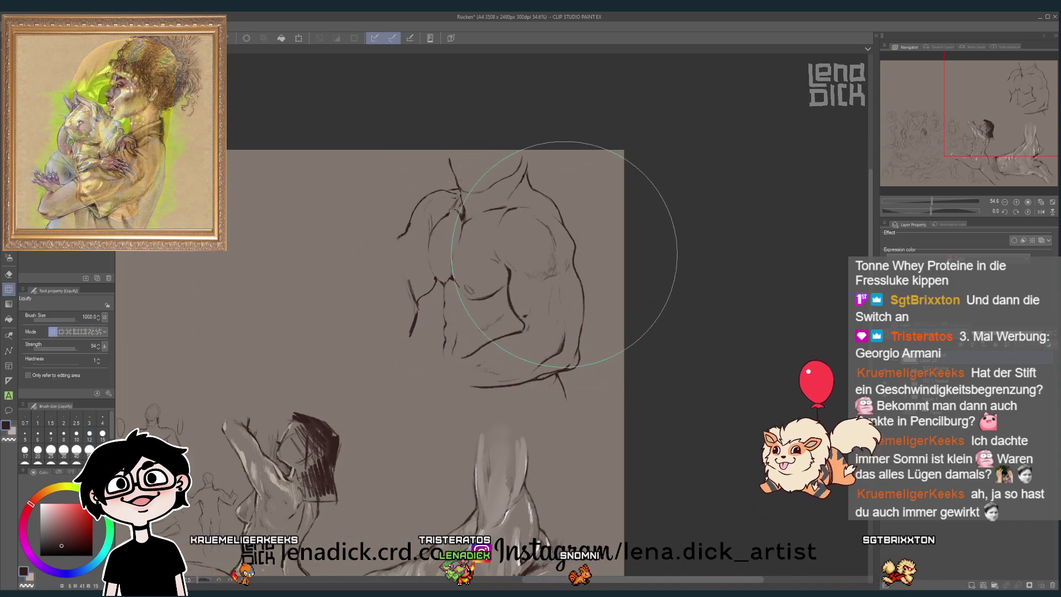
{"action": "key", "text": "["}
{"action": "key", "text": "["}
{"action": "key", "text": "["}
{"action": "key", "text": "["}
{"action": "key", "text": "bracketright"}
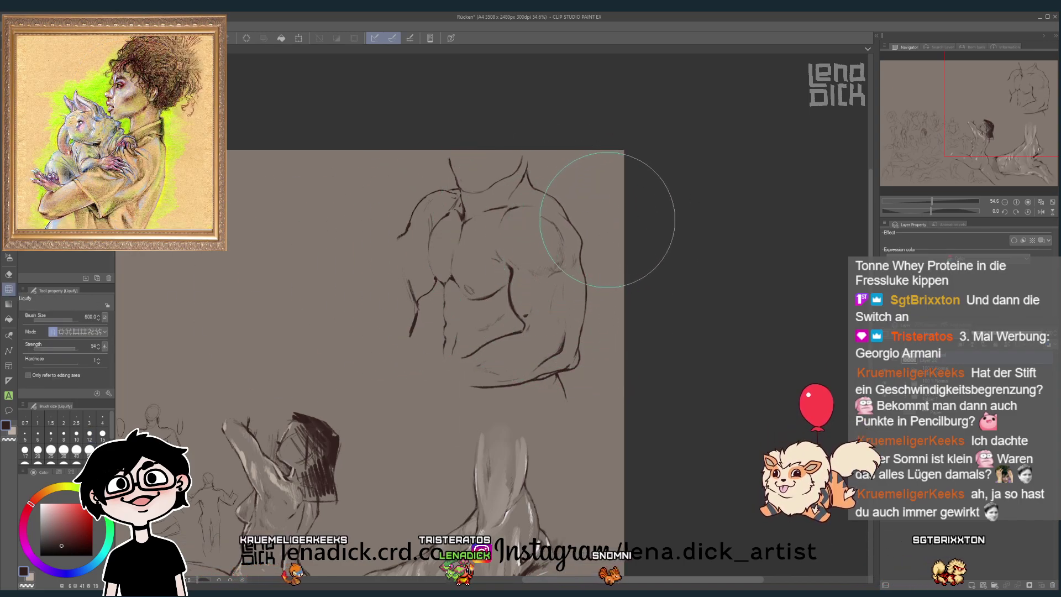
{"action": "key", "text": "bracketleft"}
{"action": "key", "text": "bracketleft"}
{"action": "key", "text": "bracketleft"}
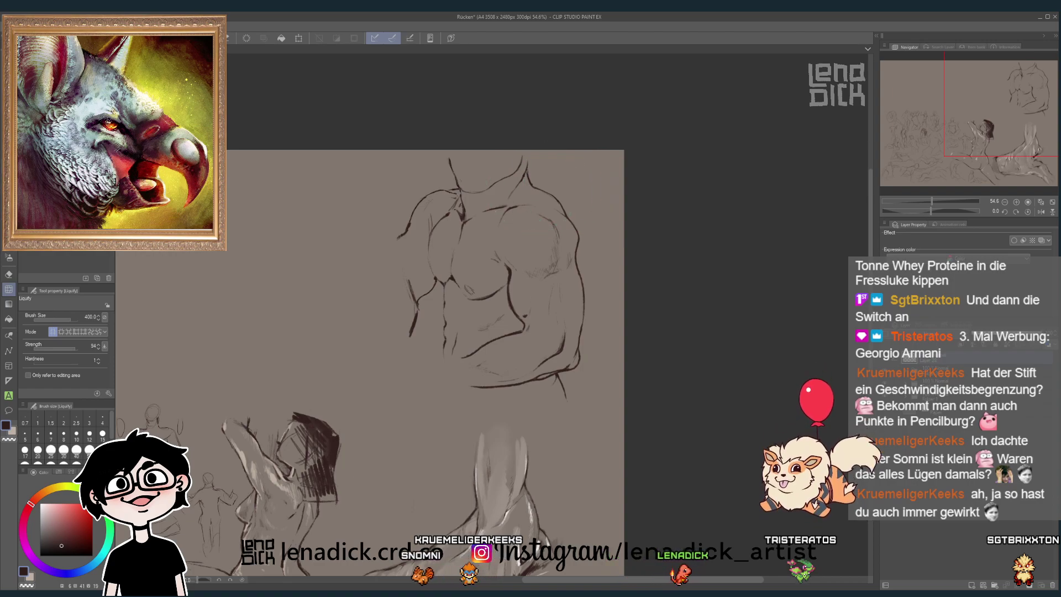
{"action": "left_click", "coordinate": [9, 227]}
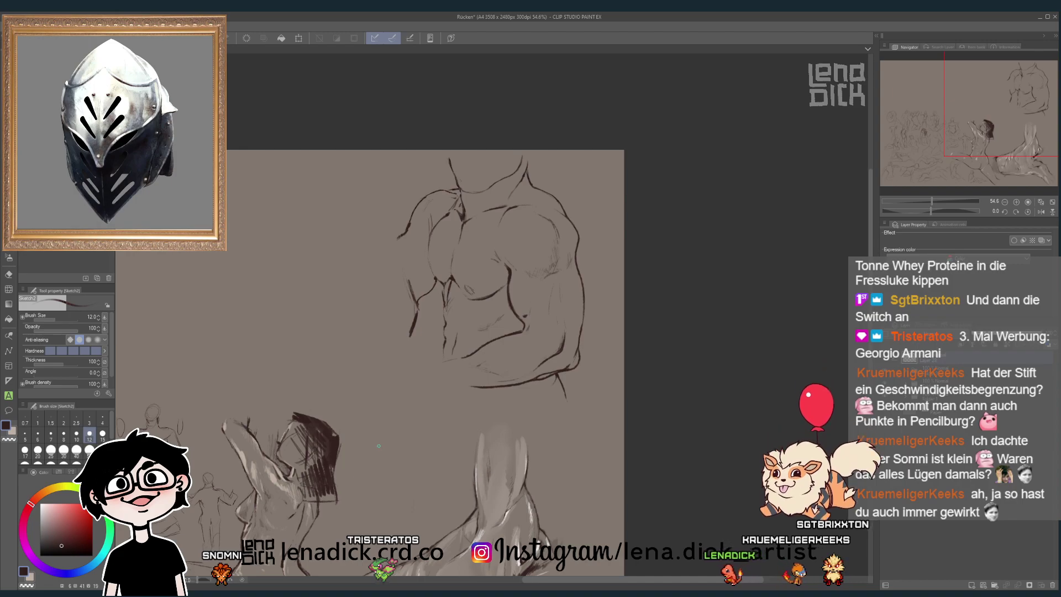
- On a new layer, paint broad brown shadows at size 150 over the chest, neck and right shoulder
{"action": "left_click", "coordinate": [932, 375]}
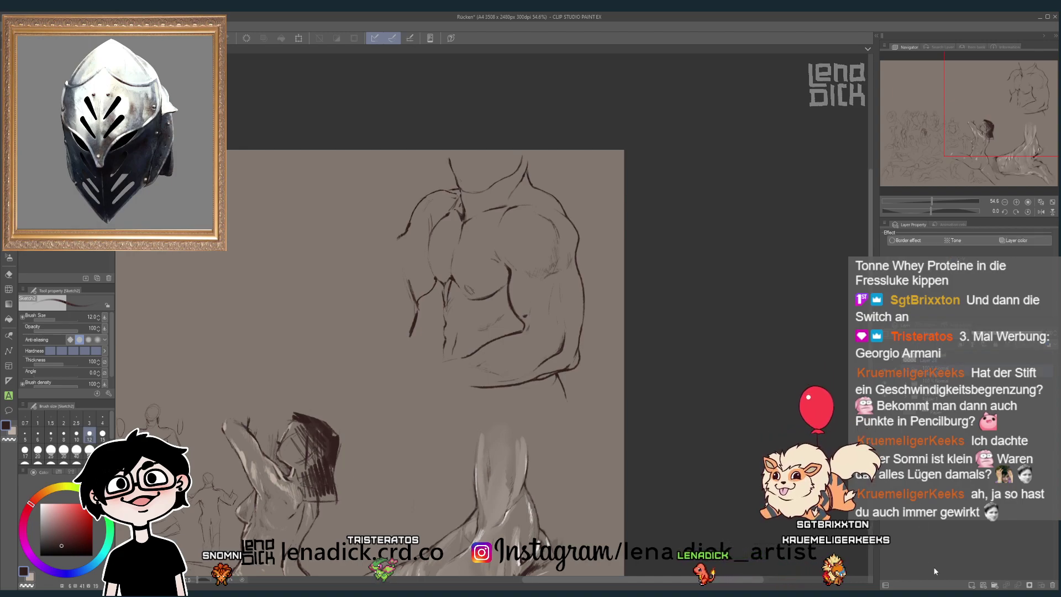
{"action": "left_click", "coordinate": [971, 586]}
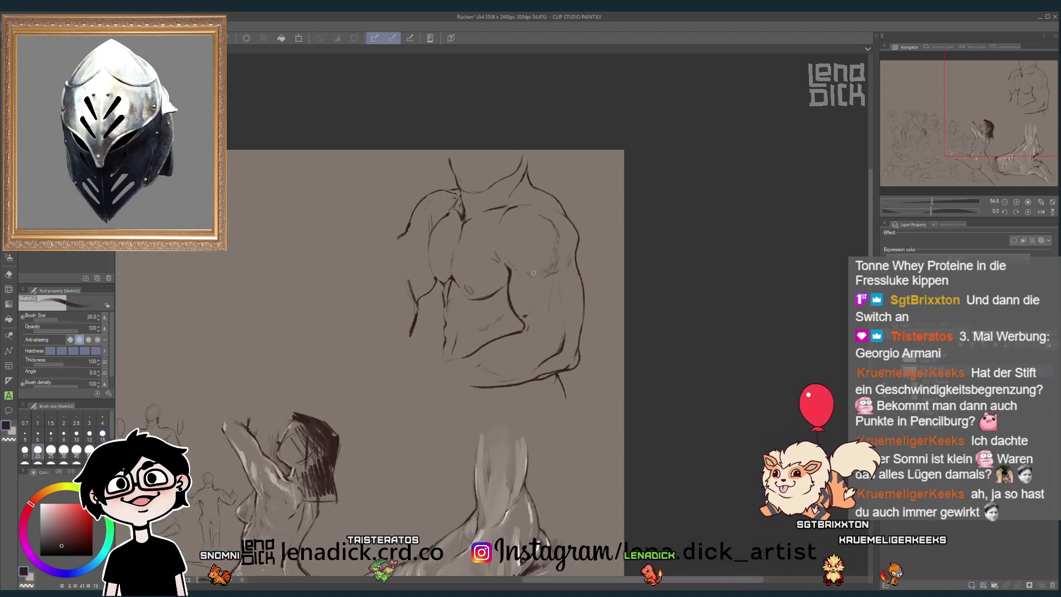
{"action": "left_click", "coordinate": [76, 462]}
{"action": "left_click_drag", "start_coordinate": [489, 264], "coordinate": [461, 337]}
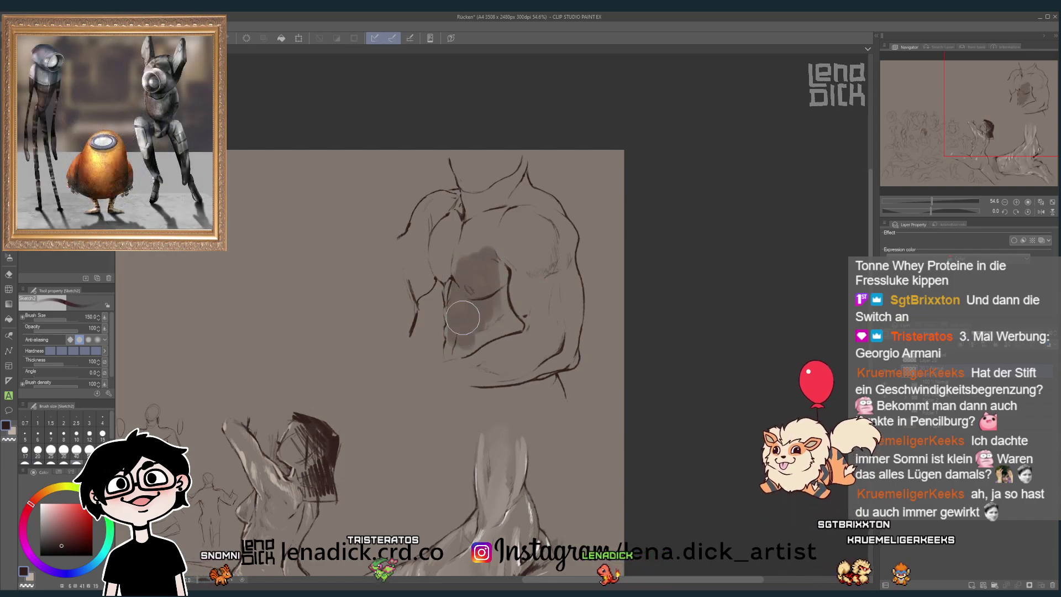
{"action": "key", "text": "ctrl+z"}
{"action": "mouse_move", "coordinate": [419, 266]}
{"action": "left_mouse_down"}
{"action": "mouse_move", "coordinate": [409, 246]}
{"action": "mouse_move", "coordinate": [417, 260]}
{"action": "mouse_move", "coordinate": [435, 257]}
{"action": "mouse_move", "coordinate": [456, 223]}
{"action": "mouse_move", "coordinate": [464, 348]}
{"action": "mouse_move", "coordinate": [532, 293]}
{"action": "mouse_move", "coordinate": [527, 343]}
{"action": "mouse_move", "coordinate": [541, 354]}
{"action": "mouse_move", "coordinate": [562, 334]}
{"action": "mouse_move", "coordinate": [534, 368]}
{"action": "mouse_move", "coordinate": [510, 350]}
{"action": "mouse_move", "coordinate": [458, 373]}
{"action": "mouse_move", "coordinate": [505, 350]}
{"action": "mouse_move", "coordinate": [521, 388]}
{"action": "mouse_move", "coordinate": [542, 376]}
{"action": "mouse_move", "coordinate": [550, 310]}
{"action": "mouse_move", "coordinate": [570, 324]}
{"action": "mouse_move", "coordinate": [561, 243]}
{"action": "mouse_move", "coordinate": [532, 285]}
{"action": "mouse_move", "coordinate": [527, 270]}
{"action": "mouse_move", "coordinate": [542, 207]}
{"action": "mouse_move", "coordinate": [467, 249]}
{"action": "mouse_move", "coordinate": [462, 209]}
{"action": "mouse_move", "coordinate": [414, 221]}
{"action": "left_mouse_up"}
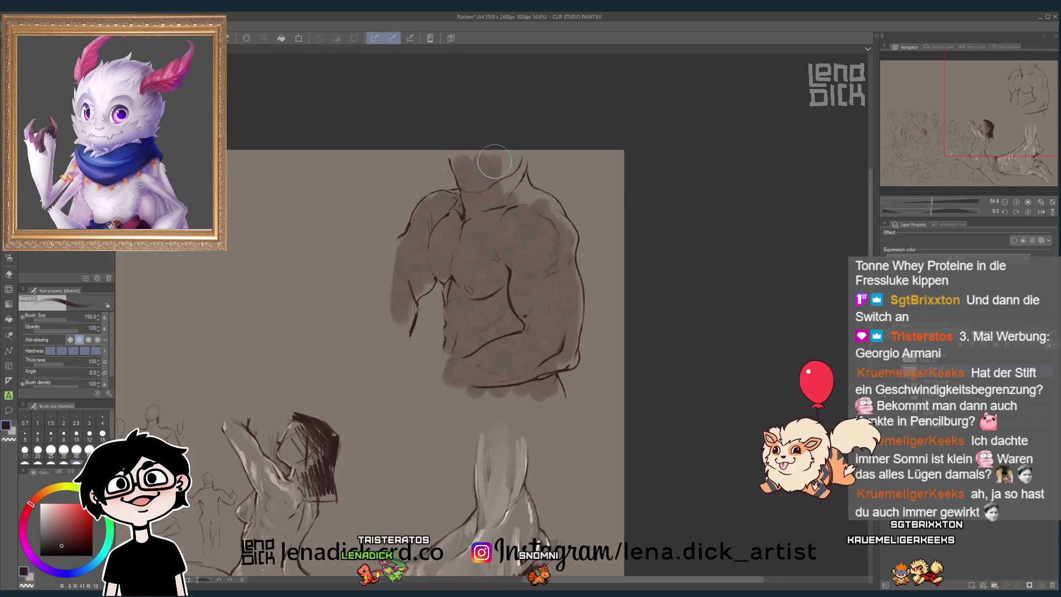
{"action": "left_click_drag", "start_coordinate": [487, 166], "coordinate": [531, 211]}
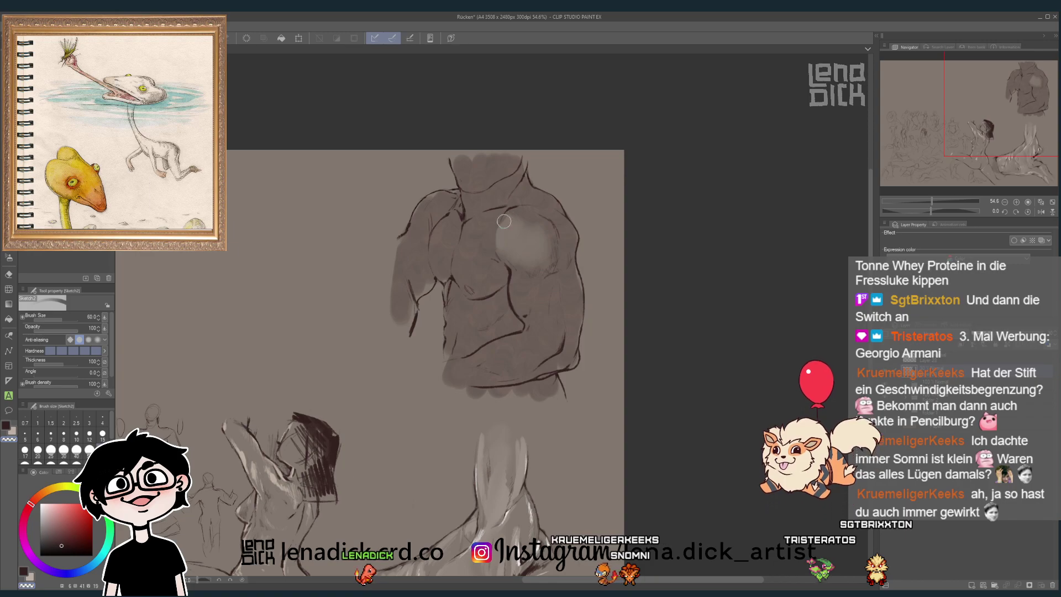
- Paint lighter highlights on the shoulder and down the arm, varying brush size between 50 and 120
{"action": "left_click_drag", "start_coordinate": [504, 221], "coordinate": [516, 246]}
{"action": "key", "text": "bracketright"}
{"action": "key", "text": "bracketright"}
{"action": "key", "text": "bracketright"}
{"action": "left_click_drag", "start_coordinate": [520, 302], "coordinate": [519, 280]}
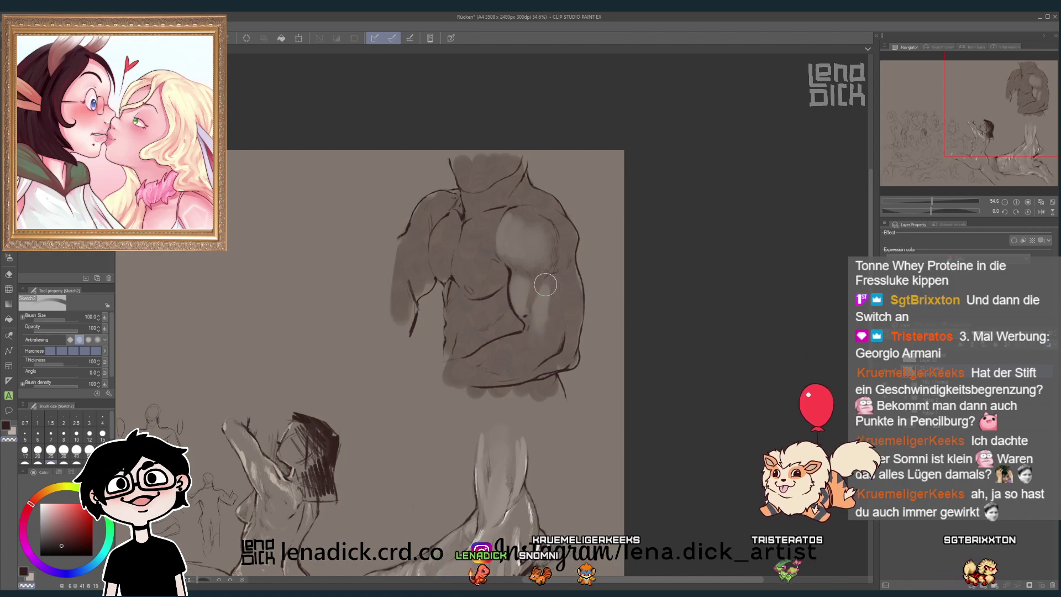
{"action": "key", "text": "bracketleft"}
{"action": "key", "text": "bracketleft"}
{"action": "key", "text": "bracketleft"}
{"action": "key", "text": "bracketleft"}
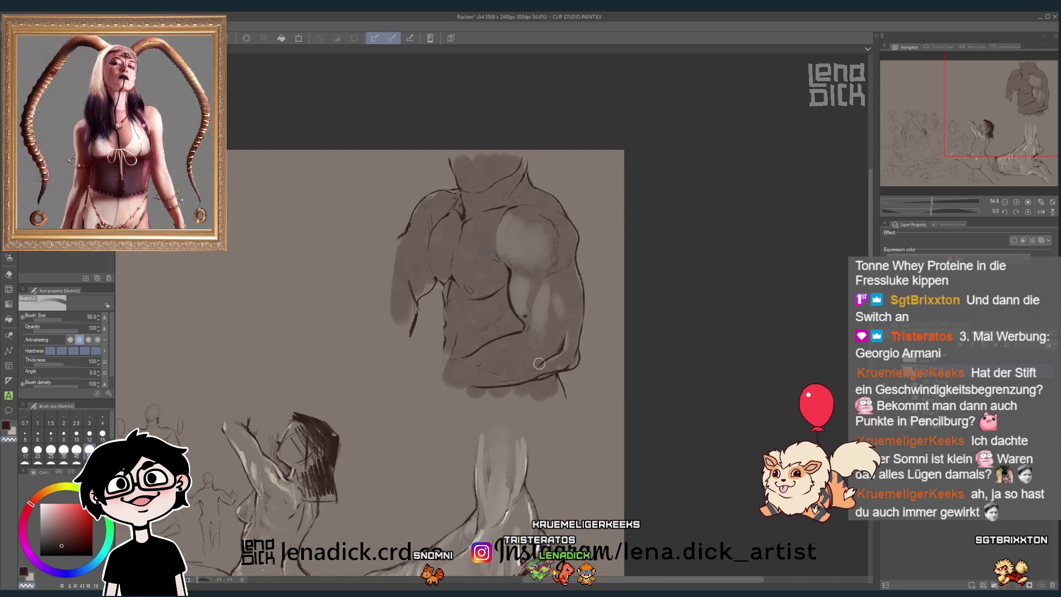
{"action": "key", "text": "bracketright"}
{"action": "key", "text": "bracketright"}
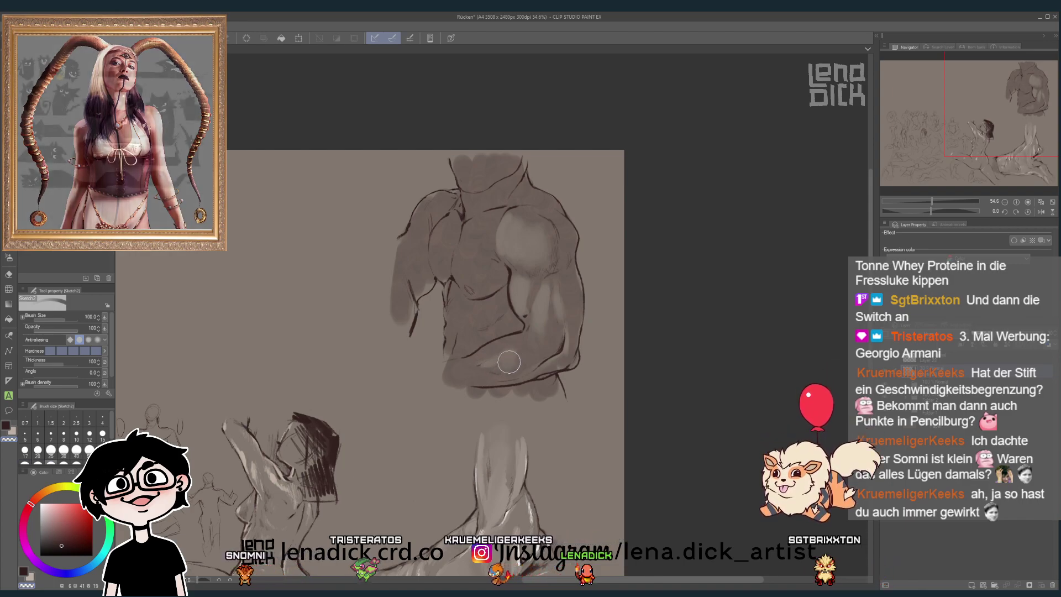
{"action": "key", "text": "bracketright"}
{"action": "key", "text": "bracketright"}
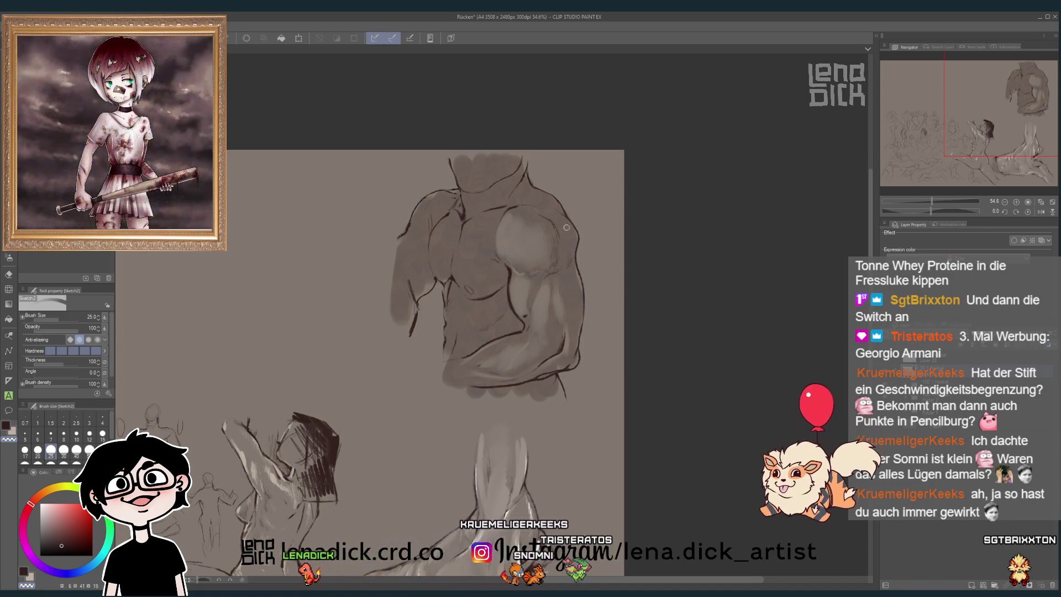
- Blend the shadows defining pecs, abs and arm and brighten highlights, varying brush size from 40 to 150
{"action": "key", "text": "bracketright"}
{"action": "key", "text": "bracketright"}
{"action": "key", "text": "bracketright"}
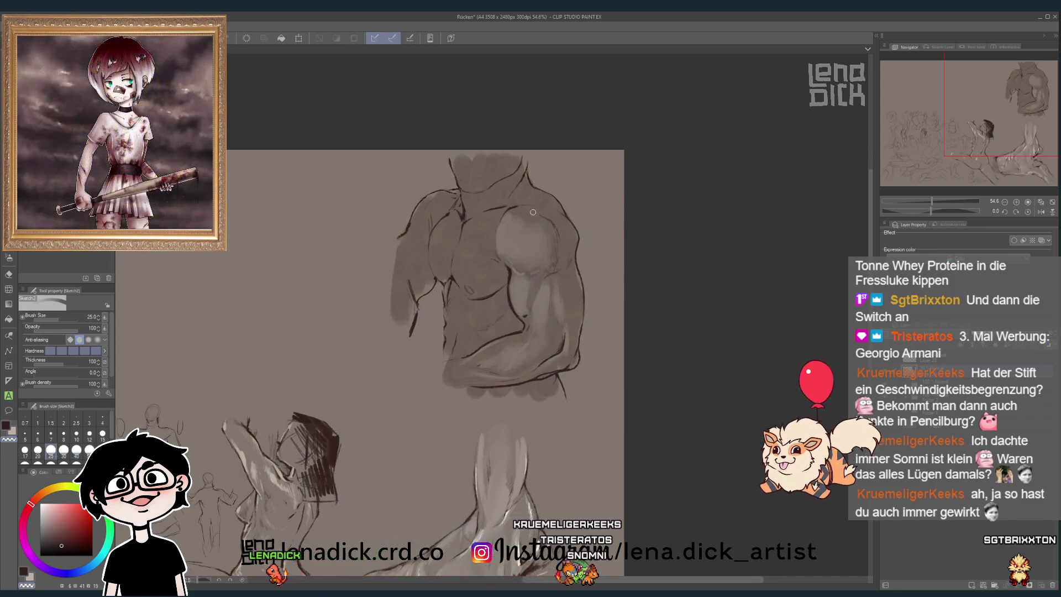
{"action": "key", "text": "bracketright"}
{"action": "key", "text": "bracketright"}
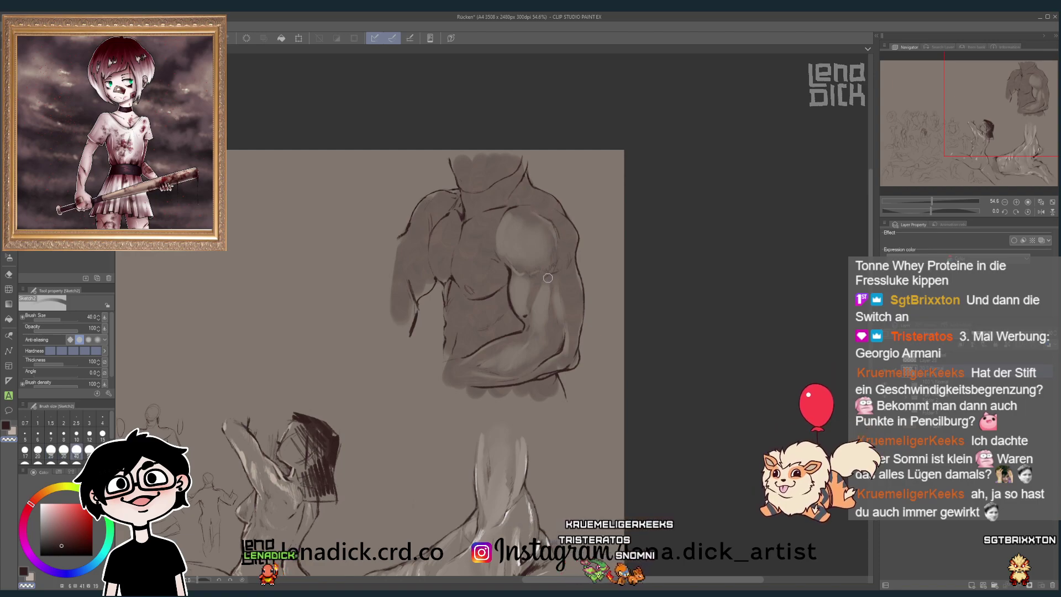
{"action": "key", "text": "bracketright"}
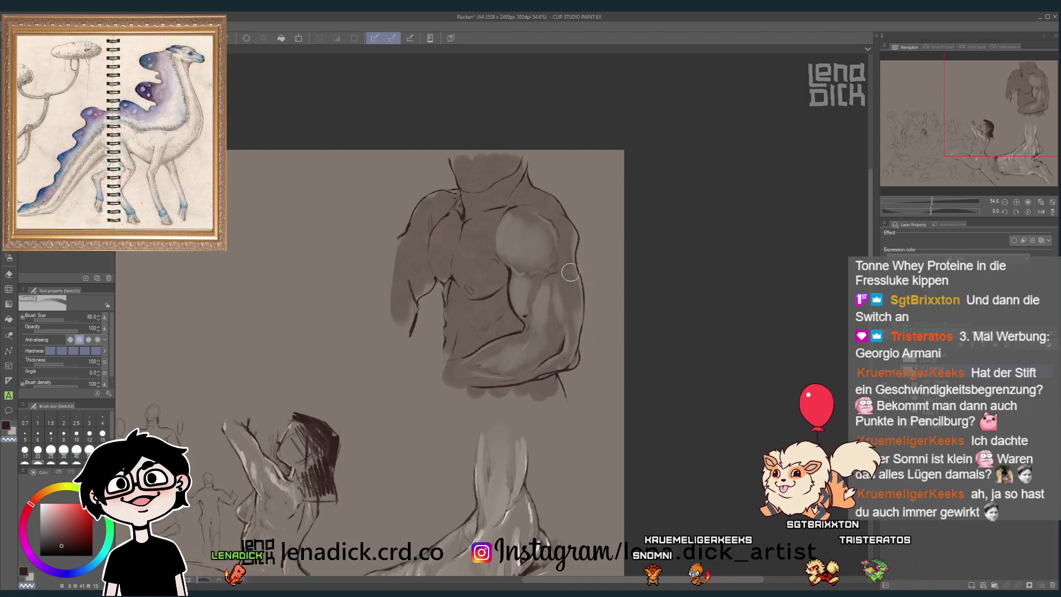
{"action": "key", "text": "bracketleft"}
{"action": "key", "text": "bracketleft"}
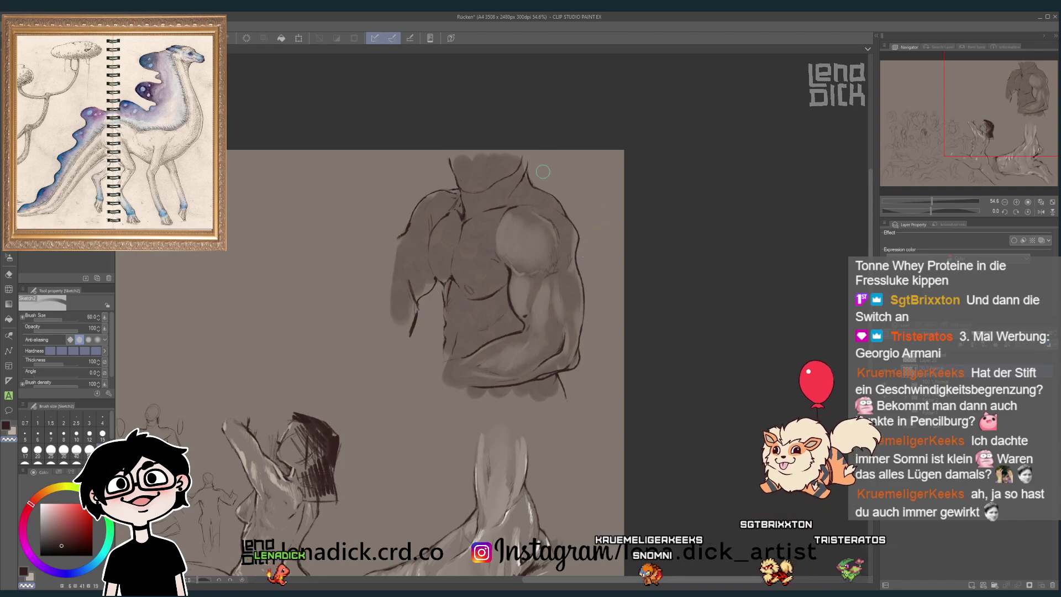
{"action": "key", "text": "bracketright"}
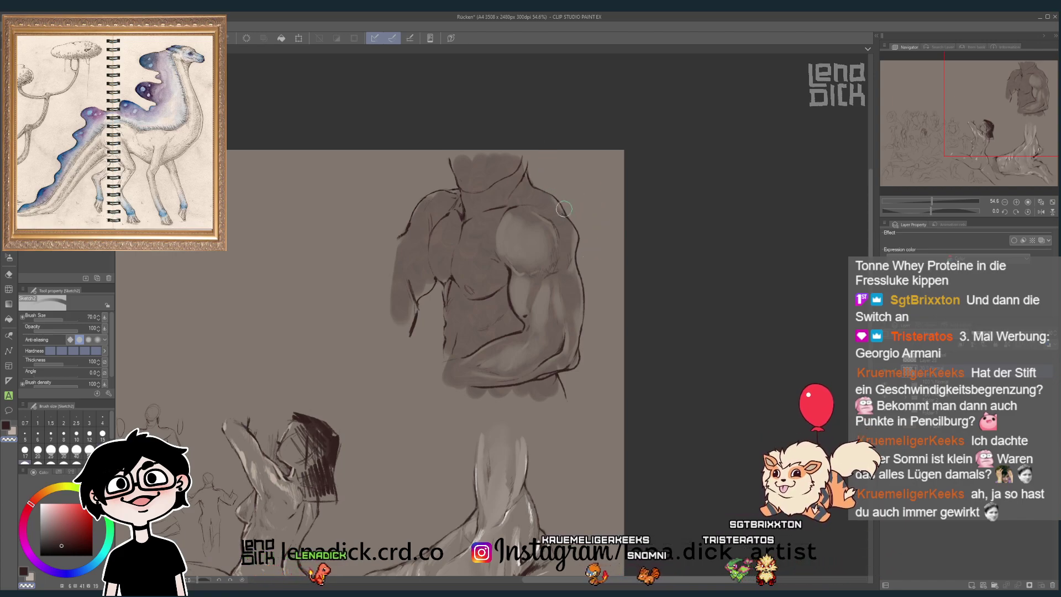
{"action": "key", "text": "bracketleft"}
{"action": "key", "text": "bracketleft"}
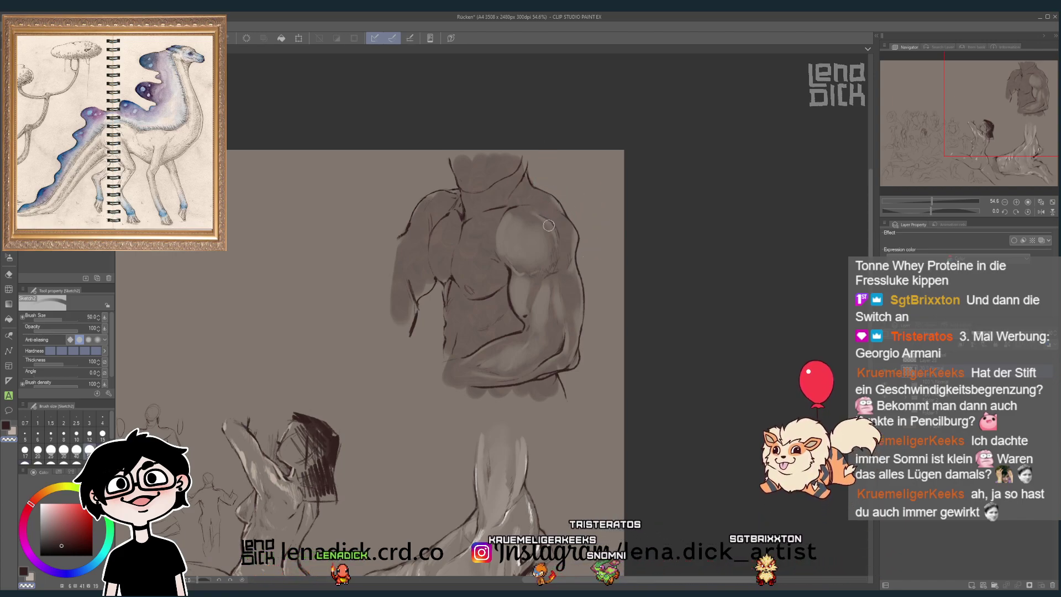
{"action": "key", "text": "bracketright"}
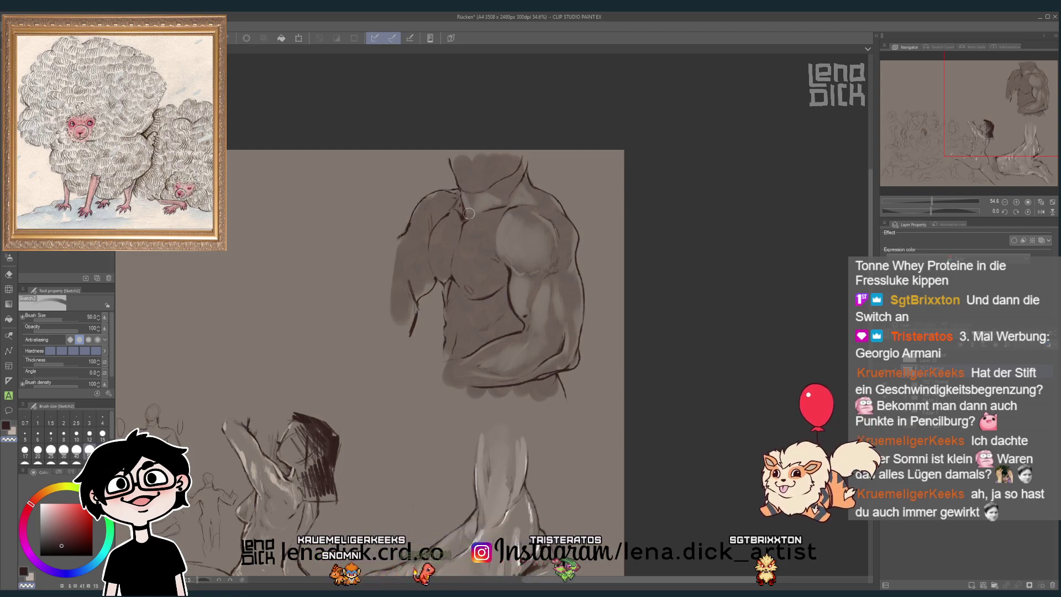
{"action": "key", "text": "bracketright"}
{"action": "key", "text": "bracketright"}
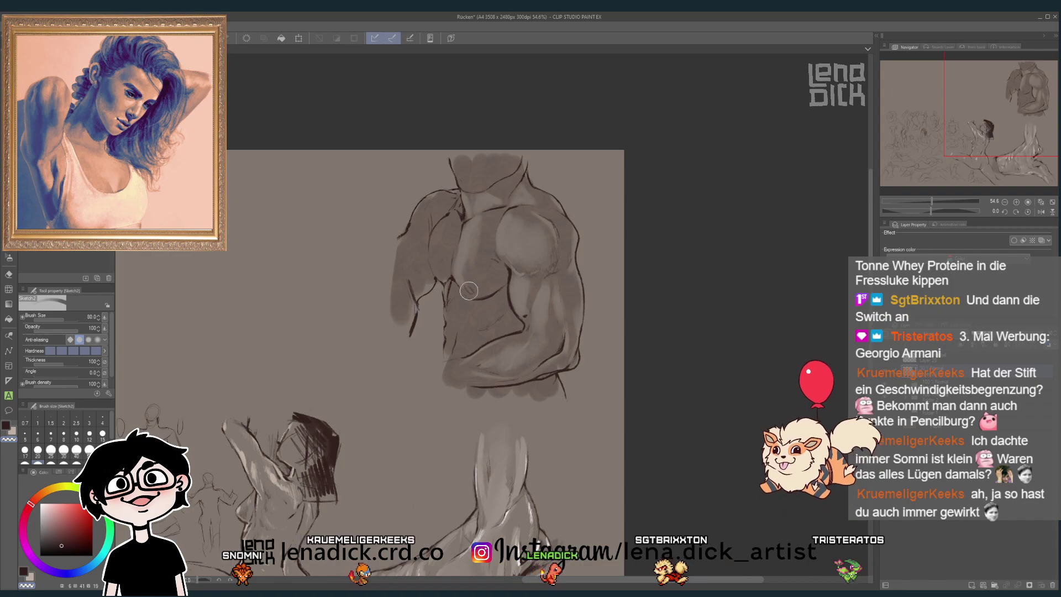
{"action": "key", "text": "bracketright"}
{"action": "key", "text": "bracketright"}
{"action": "key", "text": "bracketright"}
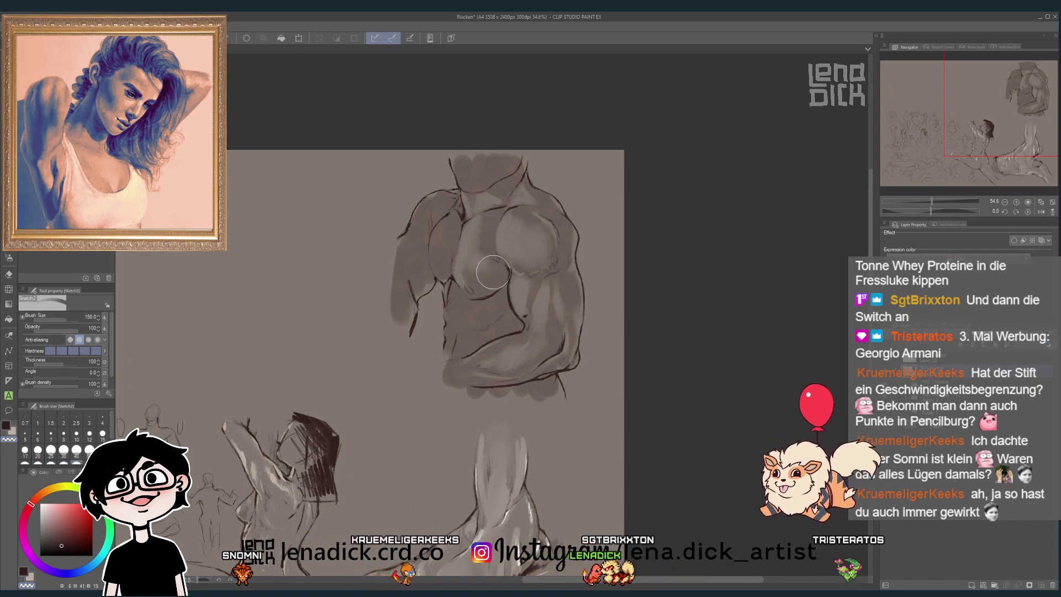
{"action": "key", "text": "bracketleft"}
{"action": "key", "text": "bracketleft"}
{"action": "key", "text": "bracketleft"}
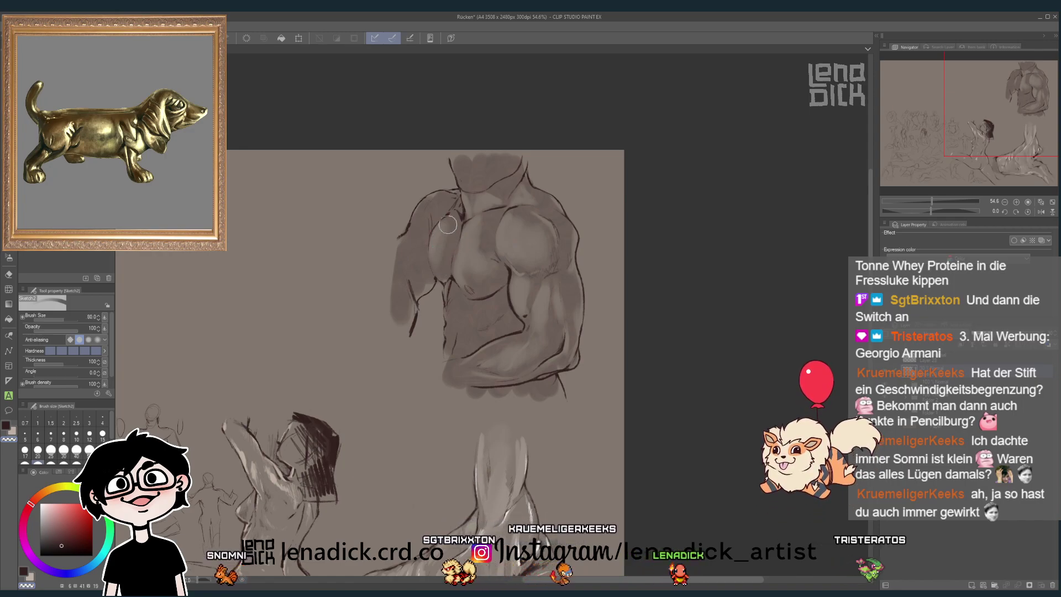
{"action": "key", "text": "bracketleft"}
{"action": "key", "text": "bracketleft"}
{"action": "key", "text": "bracketleft"}
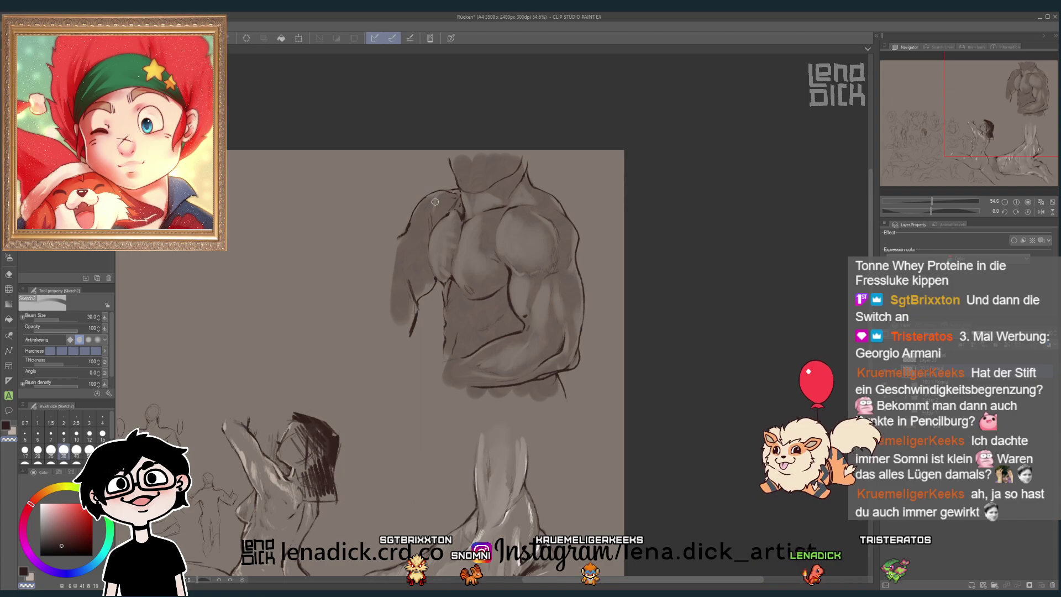
{"action": "key", "text": "bracketright"}
{"action": "key", "text": "bracketright"}
{"action": "key", "text": "bracketright"}
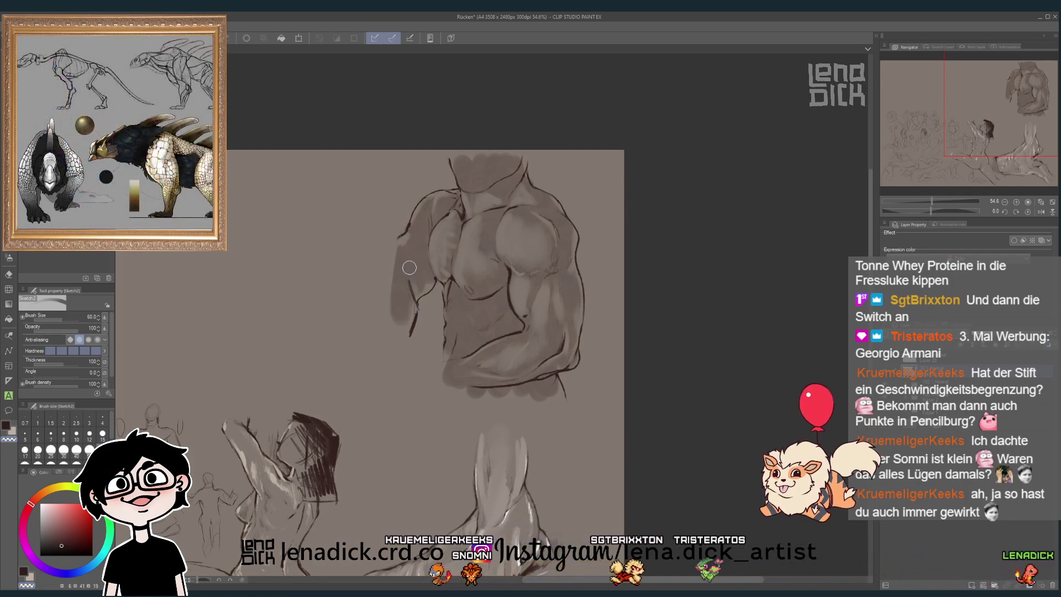
{"action": "key", "text": "bracketright"}
{"action": "key", "text": "bracketright"}
{"action": "key", "text": "bracketright"}
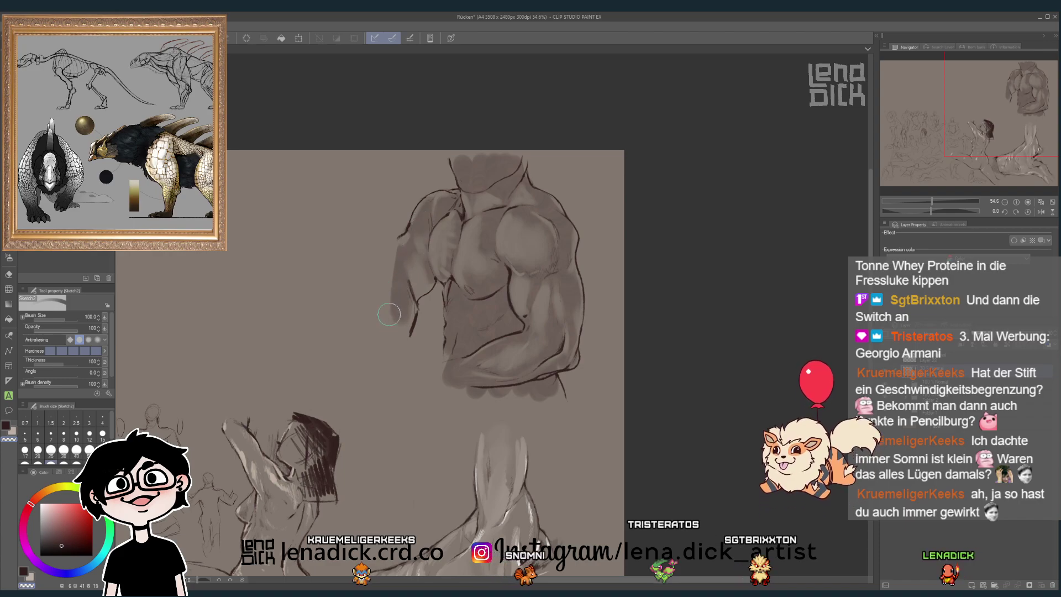
{"action": "key", "text": "bracketleft"}
{"action": "key", "text": "bracketleft"}
{"action": "key", "text": "bracketleft"}
{"action": "key", "text": "bracketleft"}
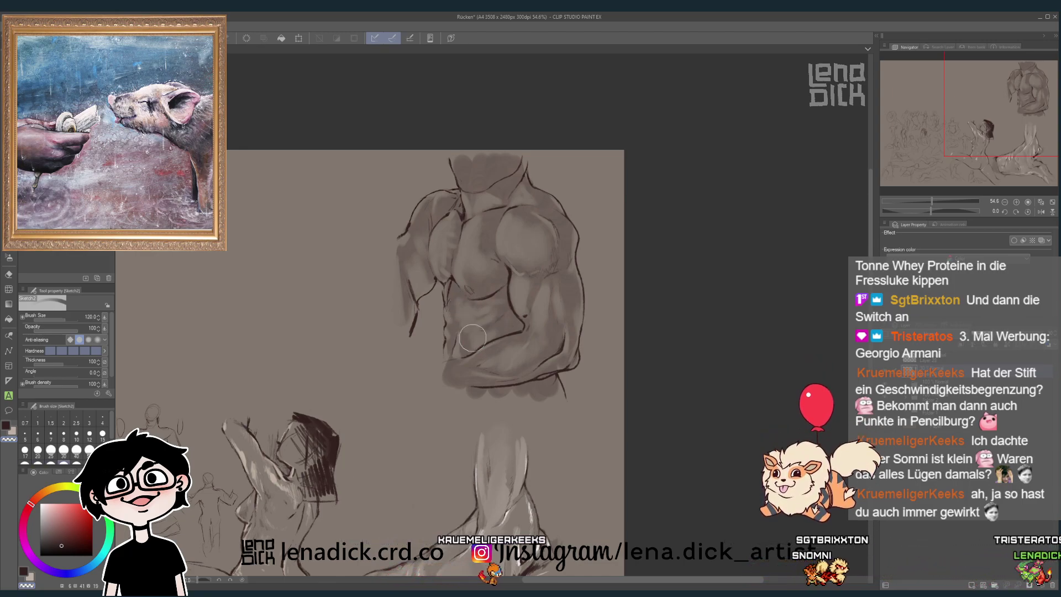
{"action": "key", "text": "bracketleft"}
{"action": "key", "text": "bracketleft"}
{"action": "key", "text": "bracketleft"}
{"action": "key", "text": "bracketleft"}
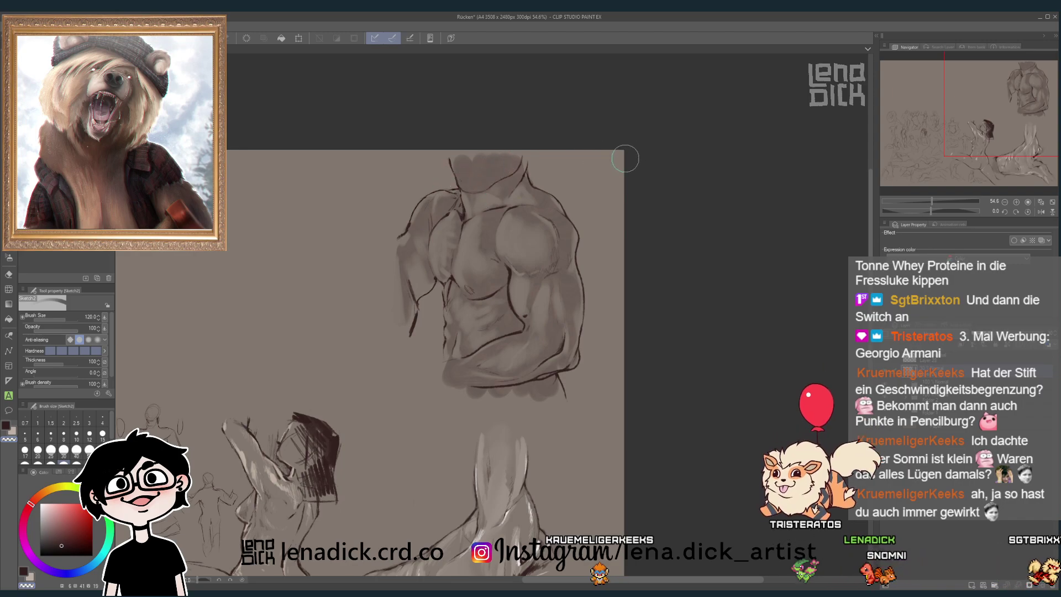
{"action": "scroll", "coordinate": [619, 152], "scroll_direction": "down", "scroll_amount": 3}
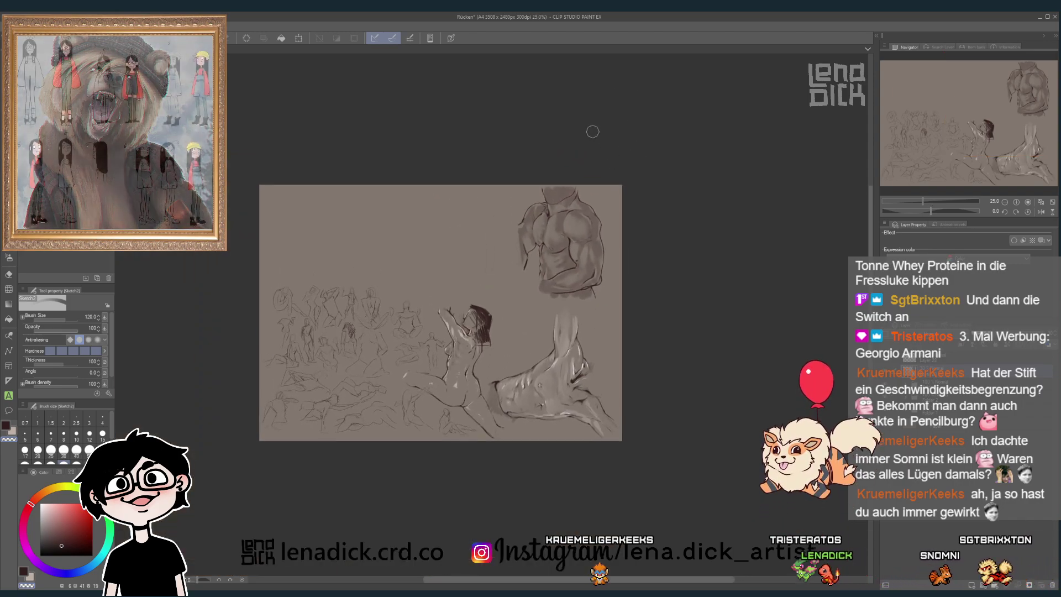
{"action": "scroll", "coordinate": [585, 168], "scroll_direction": "up", "scroll_amount": 3}
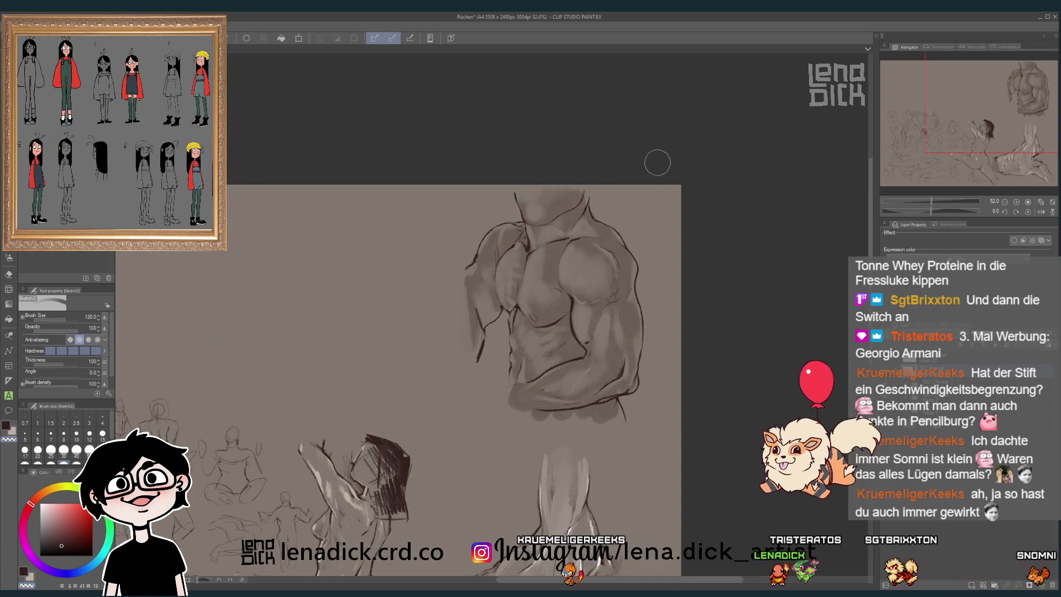
{"action": "left_click_drag", "start_coordinate": [666, 171], "coordinate": [697, 134]}
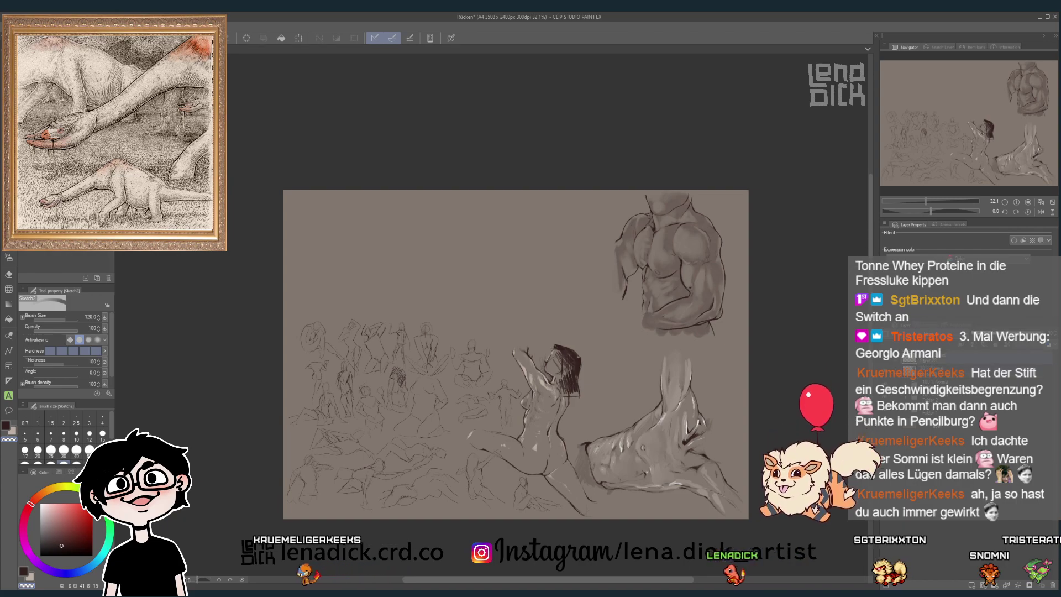
{"action": "scroll", "coordinate": [827, 205], "scroll_direction": "up", "scroll_amount": 3}
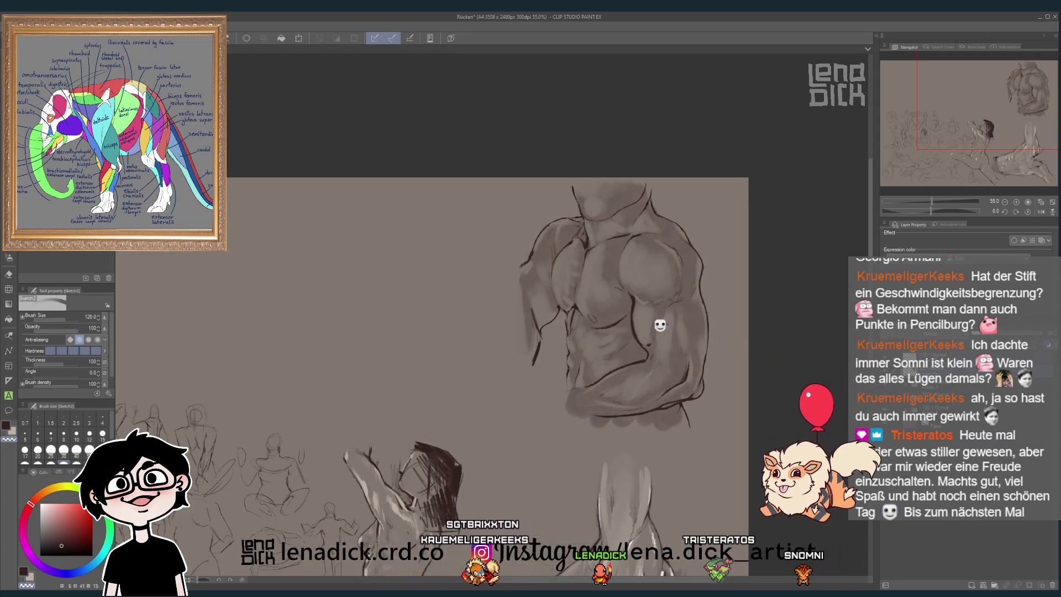
{"action": "left_click", "coordinate": [950, 357]}
{"action": "left_click", "coordinate": [885, 357]}
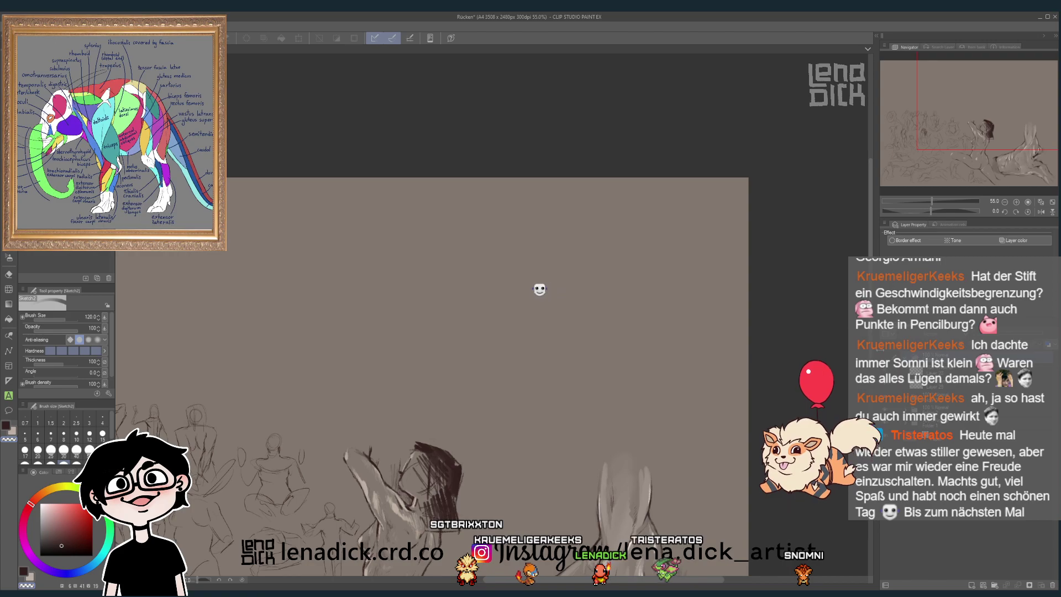
{"action": "key", "text": "ctrl+z"}
{"action": "scroll", "coordinate": [628, 289], "scroll_direction": "down", "scroll_amount": 2}
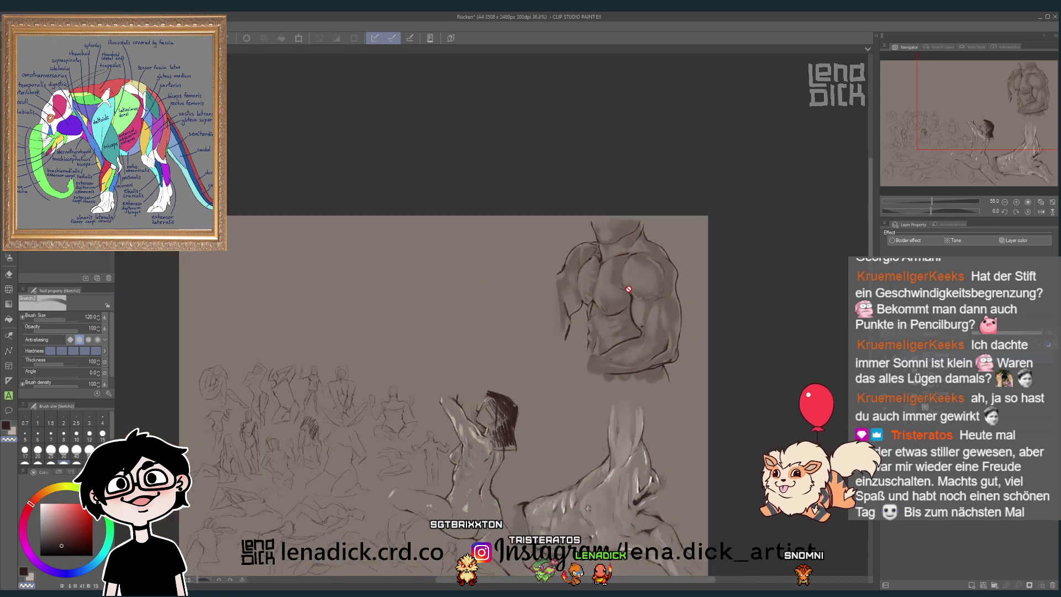
- Free-transform the shaded torso down and left above the reclining figure, nudge it into place, and commit
{"action": "key", "text": "ctrl+t"}
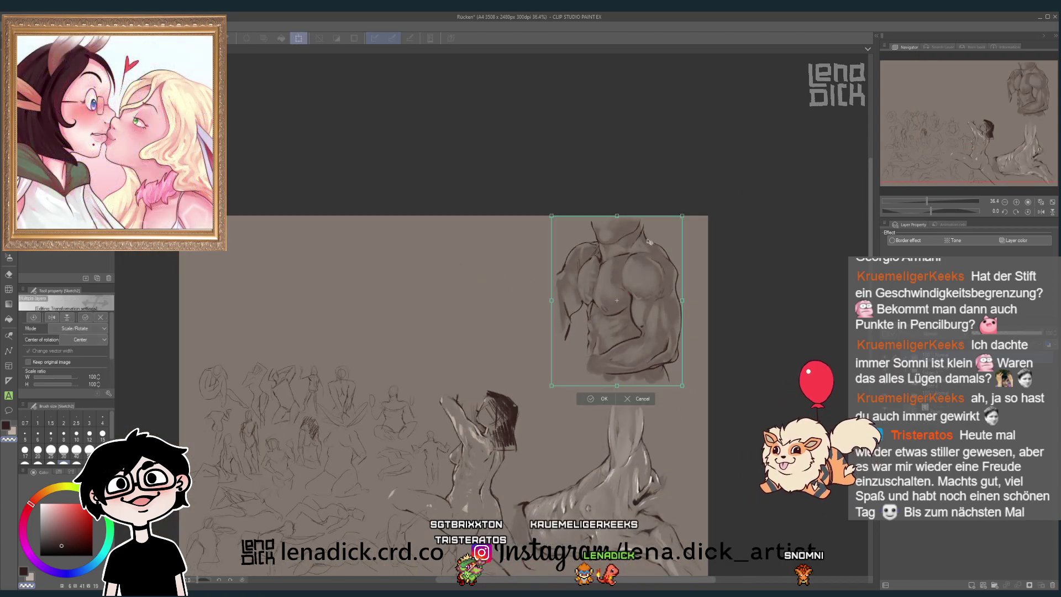
{"action": "mouse_move", "coordinate": [649, 240]}
{"action": "left_mouse_down"}
{"action": "mouse_move", "coordinate": [569, 293]}
{"action": "mouse_move", "coordinate": [588, 314]}
{"action": "mouse_move", "coordinate": [581, 321]}
{"action": "left_mouse_up"}
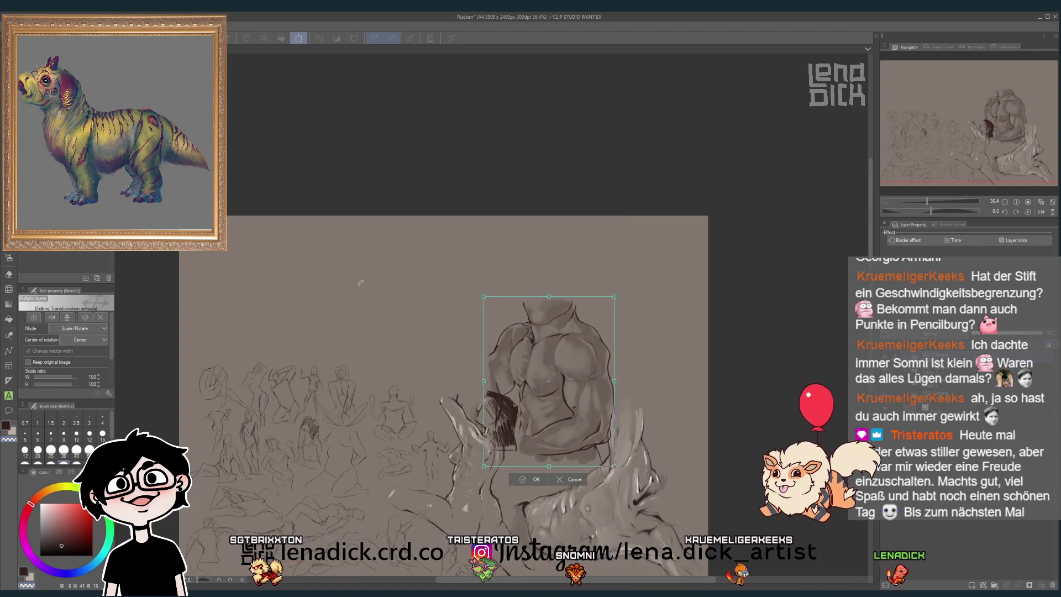
{"action": "scroll", "coordinate": [379, 322], "scroll_direction": "down", "scroll_amount": 2}
{"action": "scroll", "coordinate": [380, 323], "scroll_direction": "up", "scroll_amount": 1}
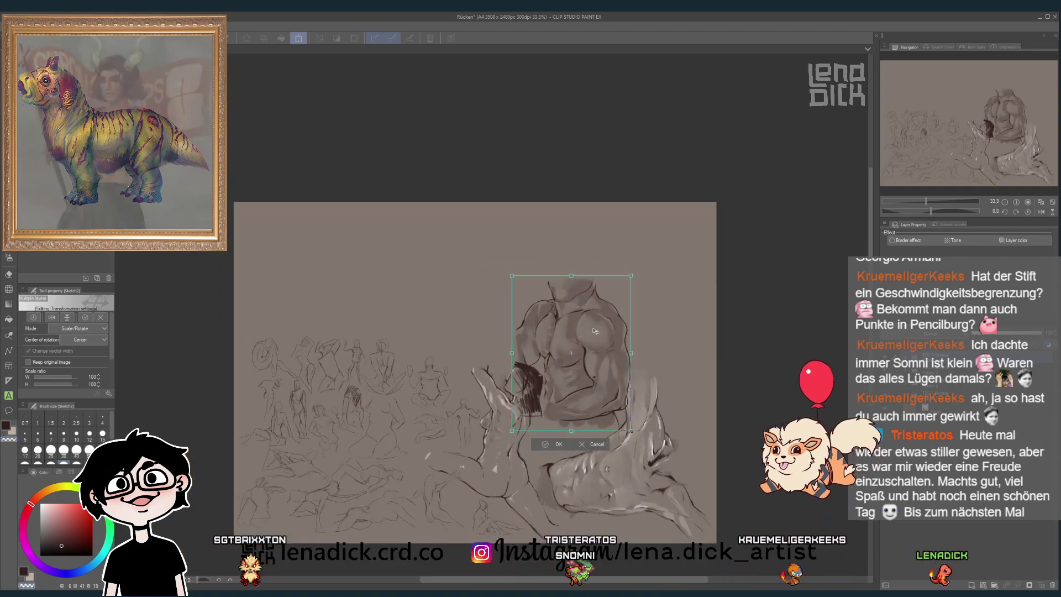
{"action": "left_click_drag", "start_coordinate": [604, 326], "coordinate": [589, 290]}
{"action": "scroll", "coordinate": [557, 277], "scroll_direction": "down", "scroll_amount": 1}
{"action": "scroll", "coordinate": [529, 317], "scroll_direction": "up", "scroll_amount": 1}
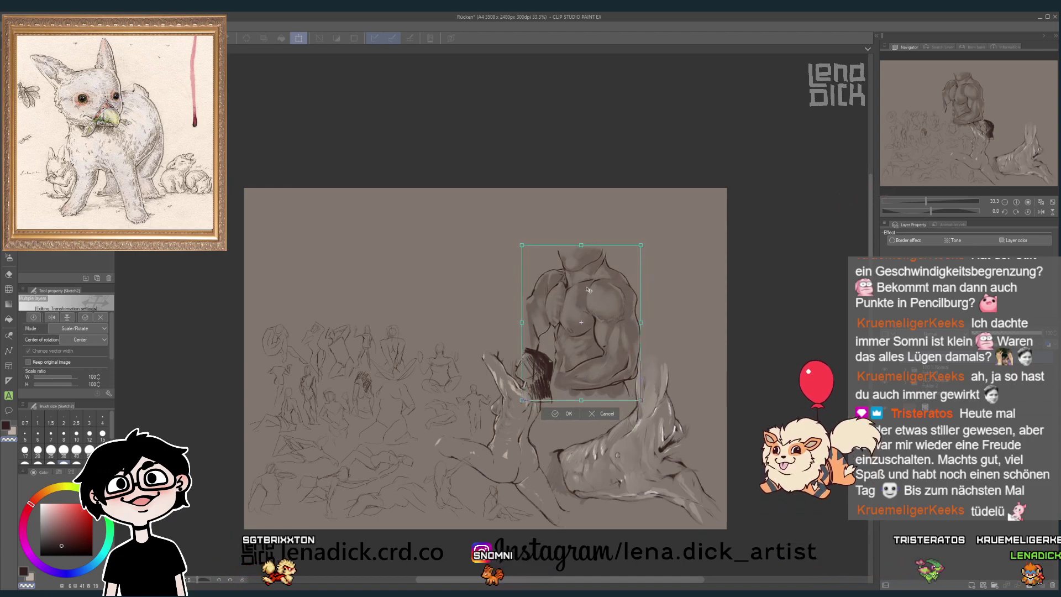
{"action": "scroll", "coordinate": [421, 289], "scroll_direction": "down", "scroll_amount": 2}
{"action": "scroll", "coordinate": [381, 285], "scroll_direction": "up", "scroll_amount": 1}
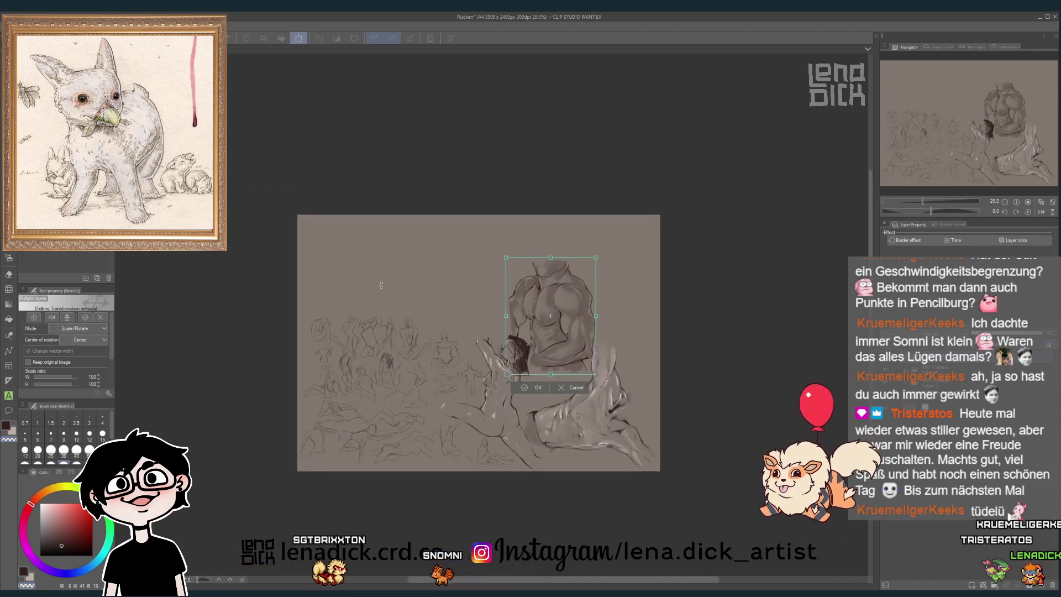
{"action": "scroll", "coordinate": [381, 285], "scroll_direction": "up", "scroll_amount": 1}
{"action": "left_click_drag", "start_coordinate": [596, 310], "coordinate": [593, 313]}
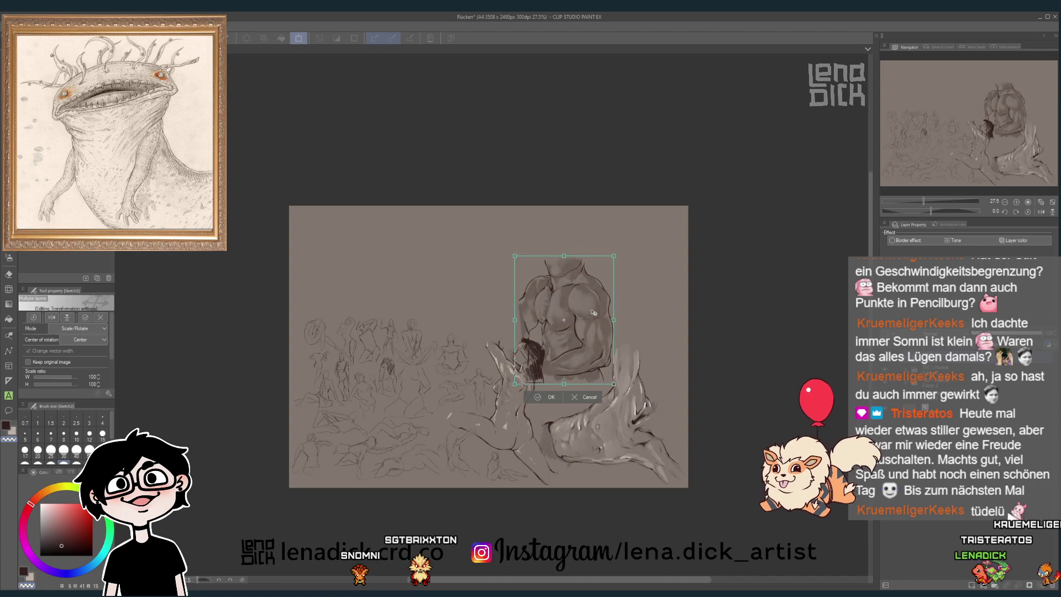
{"action": "left_click", "coordinate": [546, 398]}
{"action": "scroll", "coordinate": [354, 395], "scroll_direction": "up", "scroll_amount": 1}
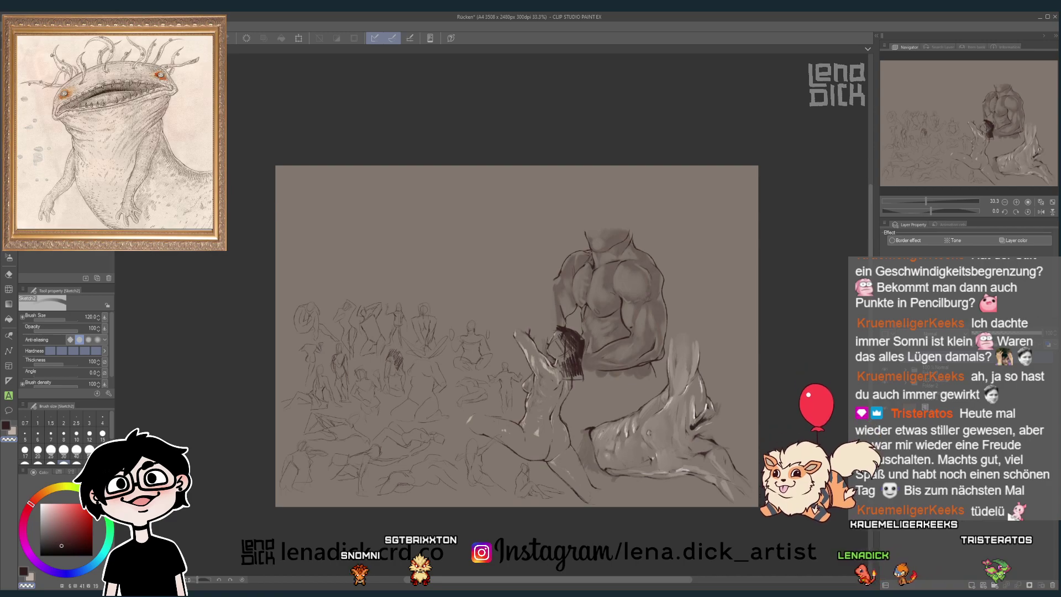
- Move a small standing sketch, the reclining figure and two standing sketches to the right of the torso
{"action": "key", "text": "k"}
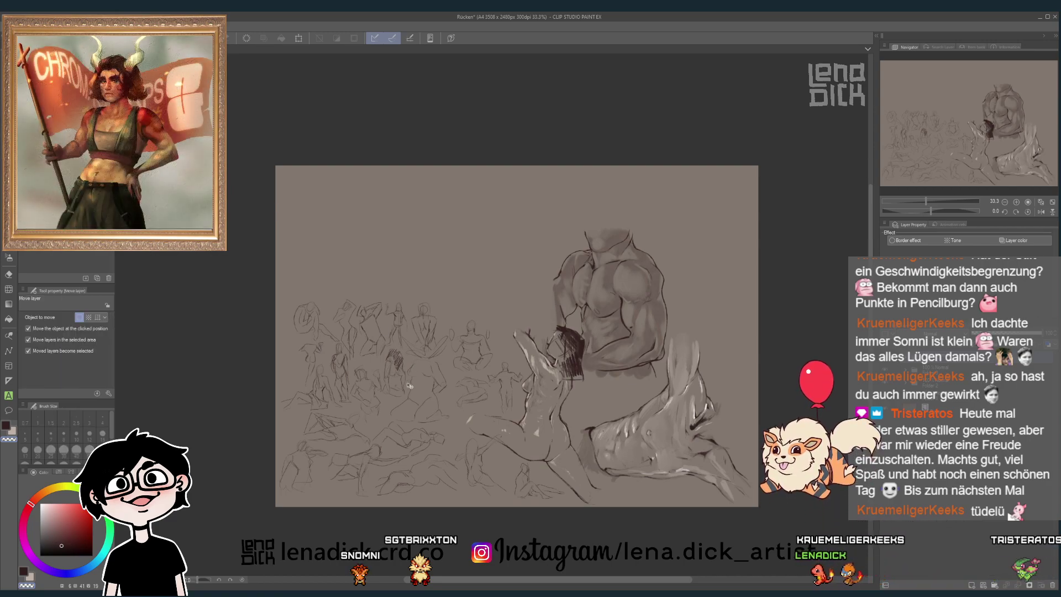
{"action": "left_click", "coordinate": [315, 356]}
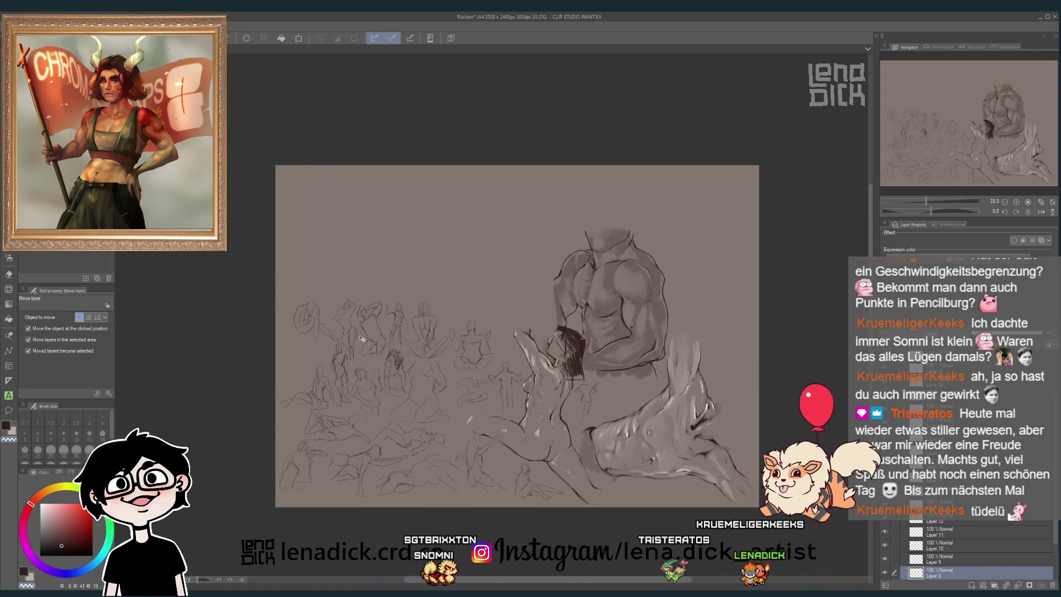
{"action": "left_click_drag", "start_coordinate": [404, 332], "coordinate": [538, 385]}
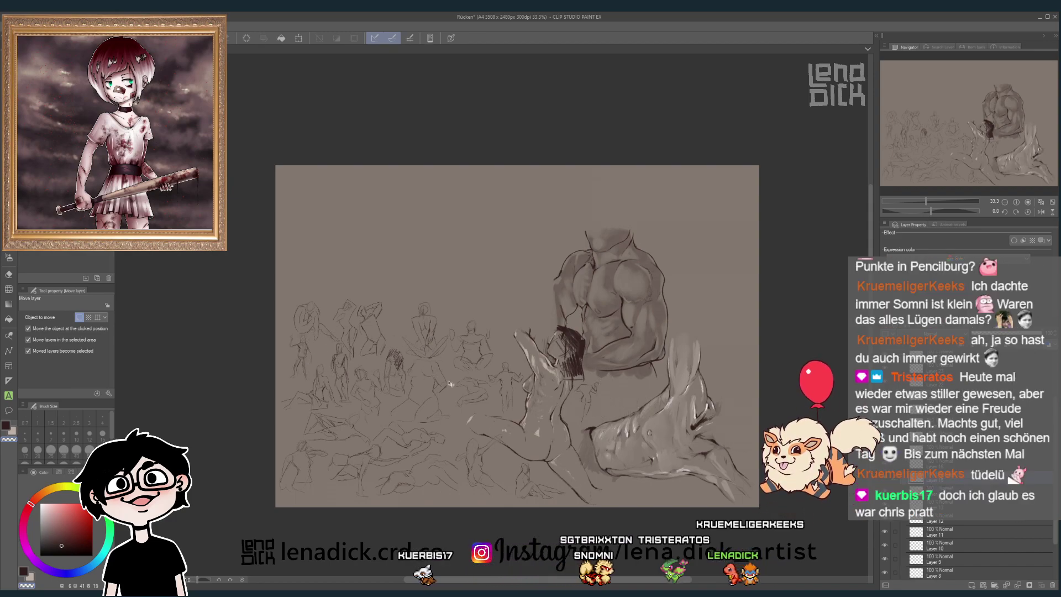
{"action": "scroll", "coordinate": [442, 346], "scroll_direction": "down", "scroll_amount": 2}
{"action": "scroll", "coordinate": [437, 415], "scroll_direction": "up", "scroll_amount": 3}
{"action": "left_click_drag", "start_coordinate": [496, 362], "coordinate": [661, 367]}
{"action": "scroll", "coordinate": [661, 366], "scroll_direction": "down", "scroll_amount": 1}
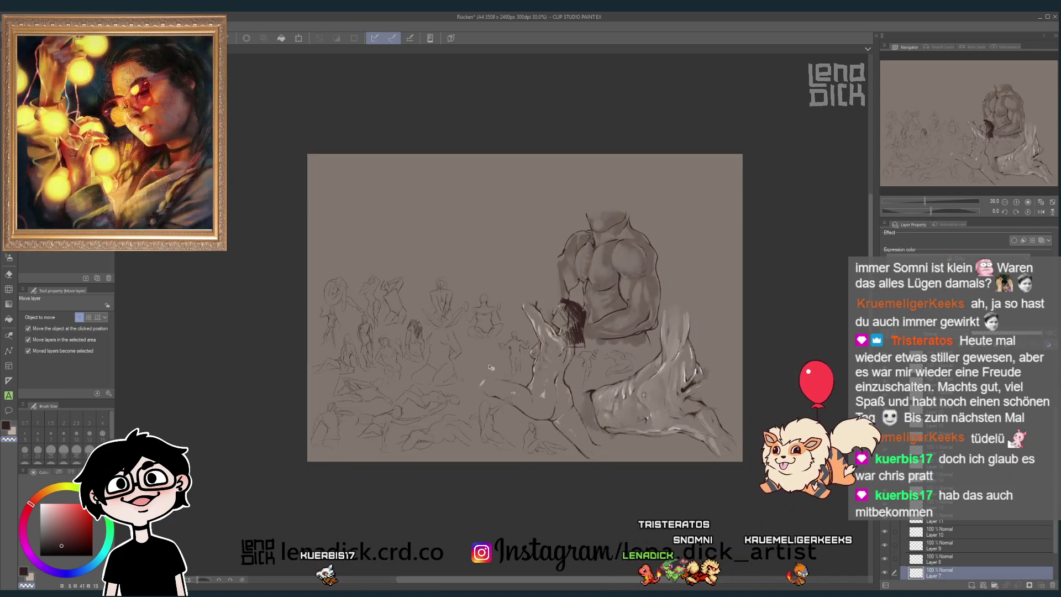
{"action": "left_click", "coordinate": [347, 358]}
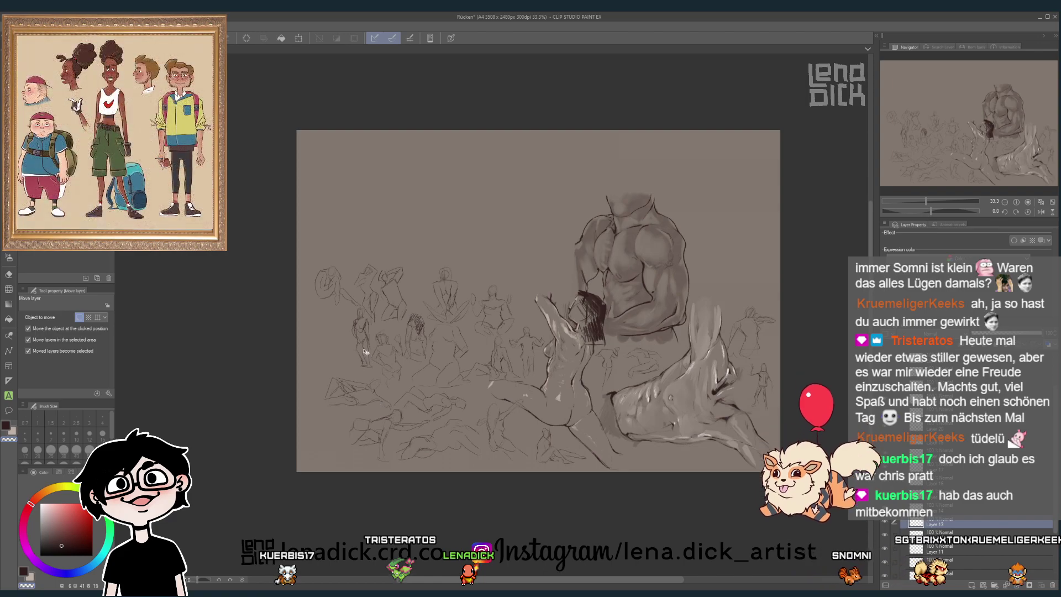
{"action": "mouse_move", "coordinate": [364, 350]}
{"action": "left_mouse_down"}
{"action": "mouse_move", "coordinate": [625, 287]}
{"action": "mouse_move", "coordinate": [707, 280]}
{"action": "left_mouse_up"}
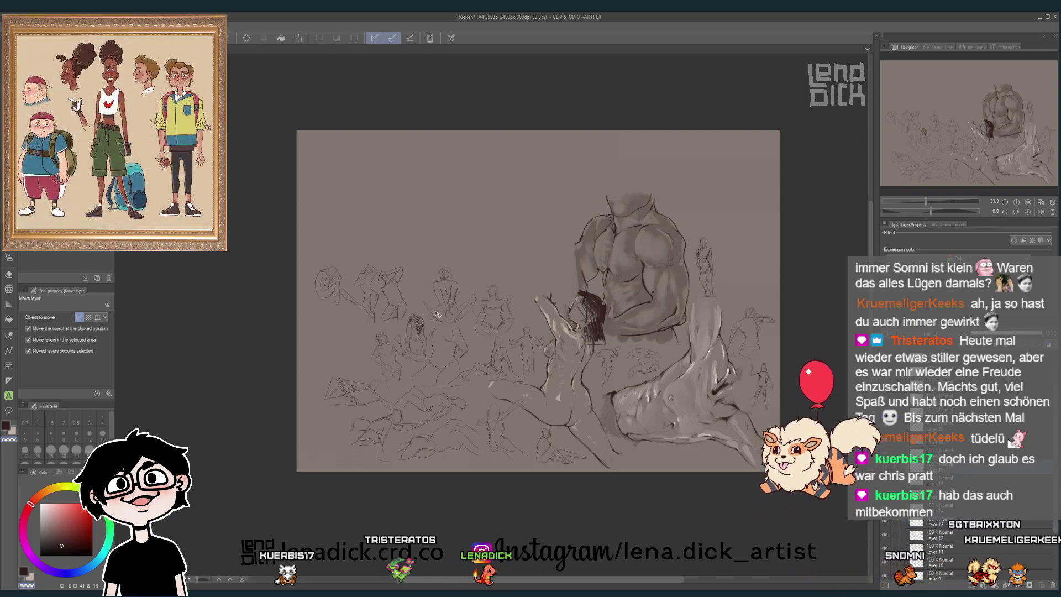
{"action": "left_click_drag", "start_coordinate": [374, 293], "coordinate": [739, 282]}
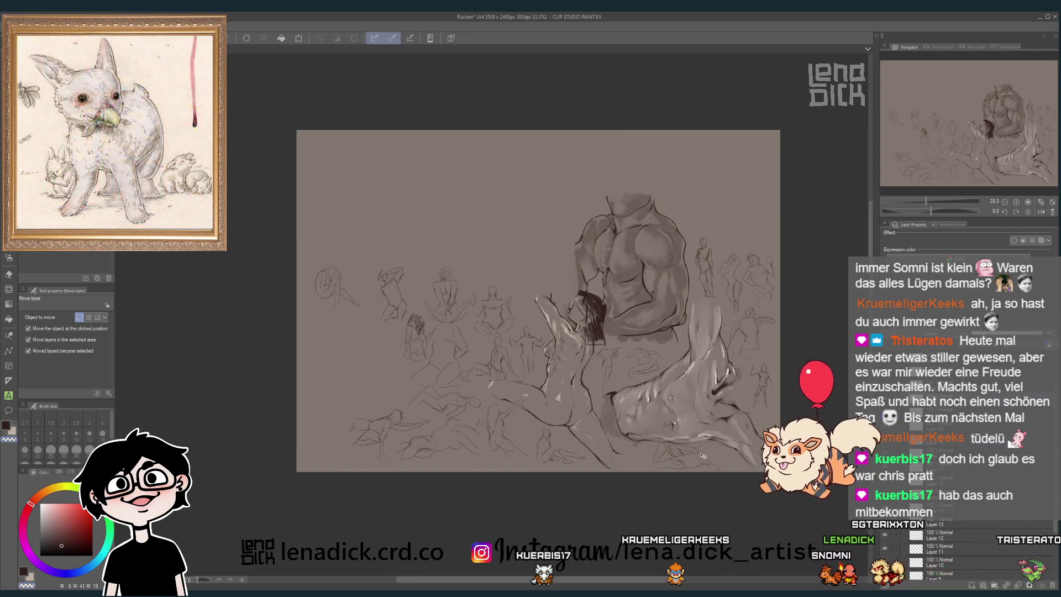
- Move three more sketches up and outward, nudge the seated and cross-legged figures right, and zoom in
{"action": "left_click_drag", "start_coordinate": [599, 404], "coordinate": [558, 273]}
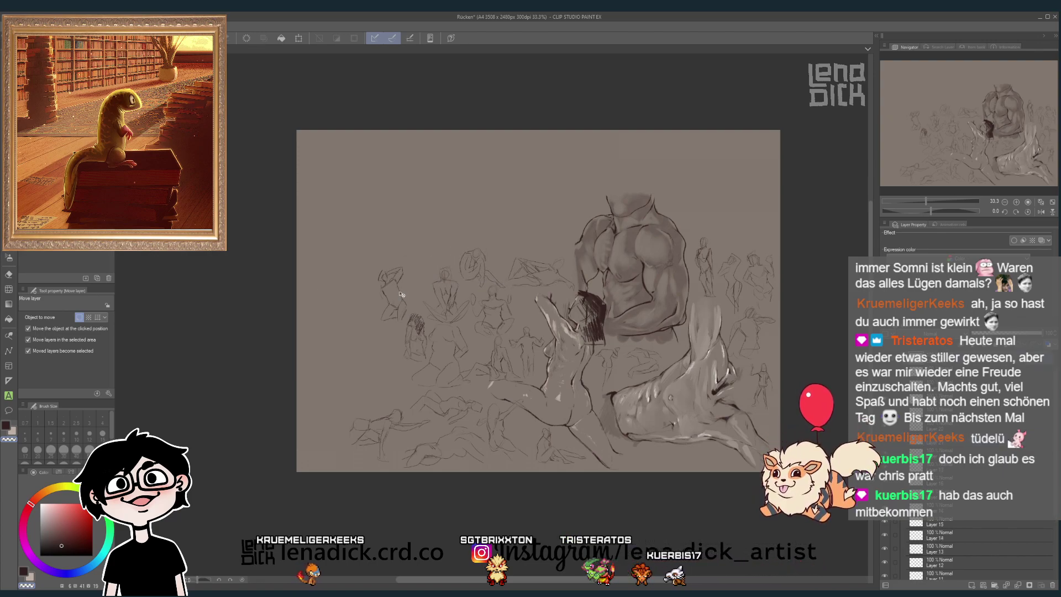
{"action": "mouse_move", "coordinate": [551, 281]}
{"action": "left_mouse_down"}
{"action": "mouse_move", "coordinate": [738, 229]}
{"action": "mouse_move", "coordinate": [730, 221]}
{"action": "left_mouse_up"}
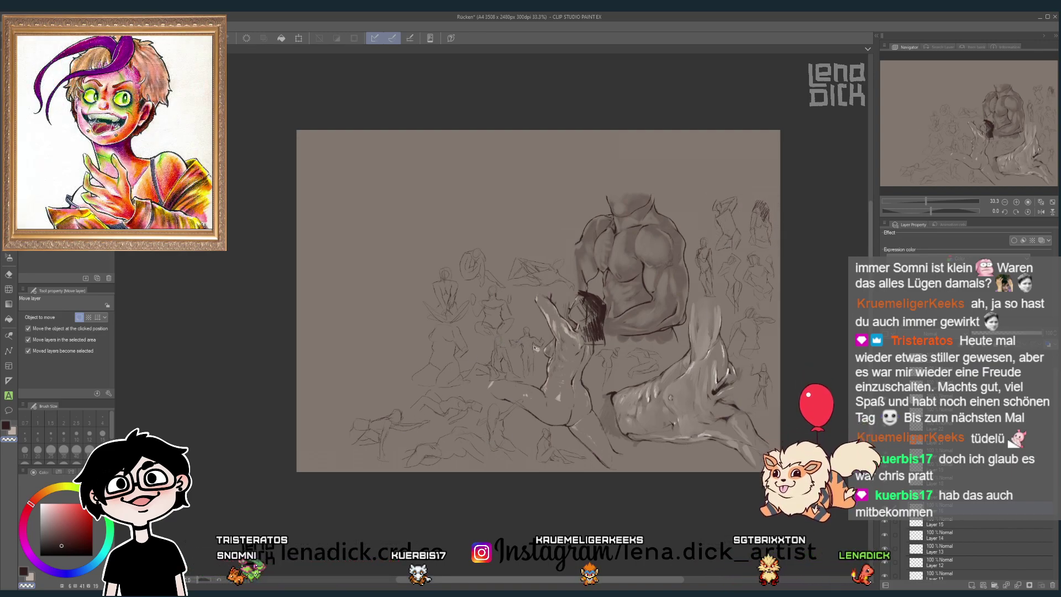
{"action": "left_click_drag", "start_coordinate": [534, 348], "coordinate": [698, 211]}
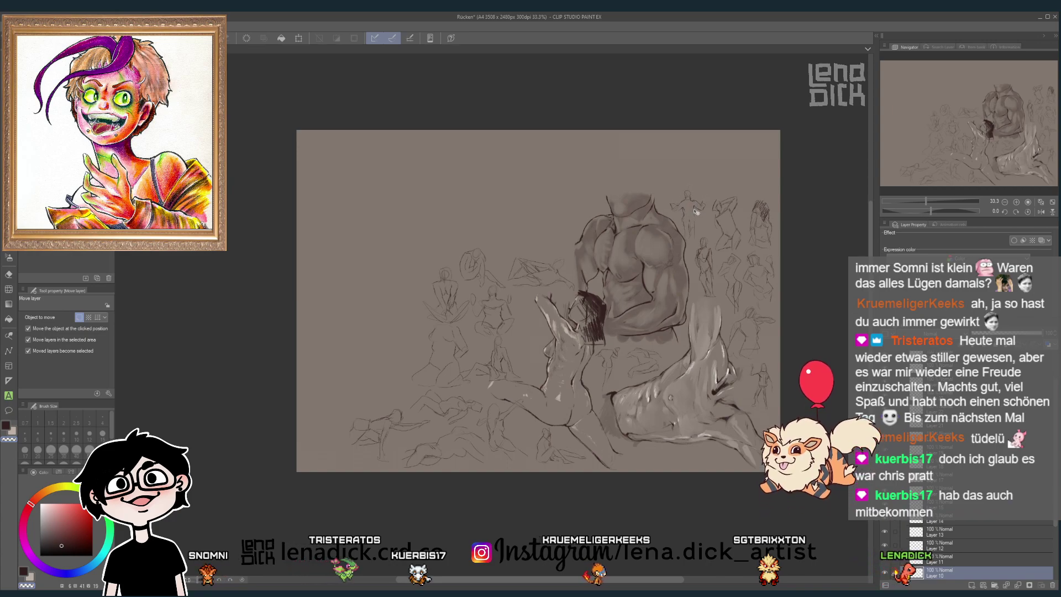
{"action": "left_click_drag", "start_coordinate": [506, 364], "coordinate": [525, 359]}
{"action": "left_click_drag", "start_coordinate": [514, 324], "coordinate": [525, 328]}
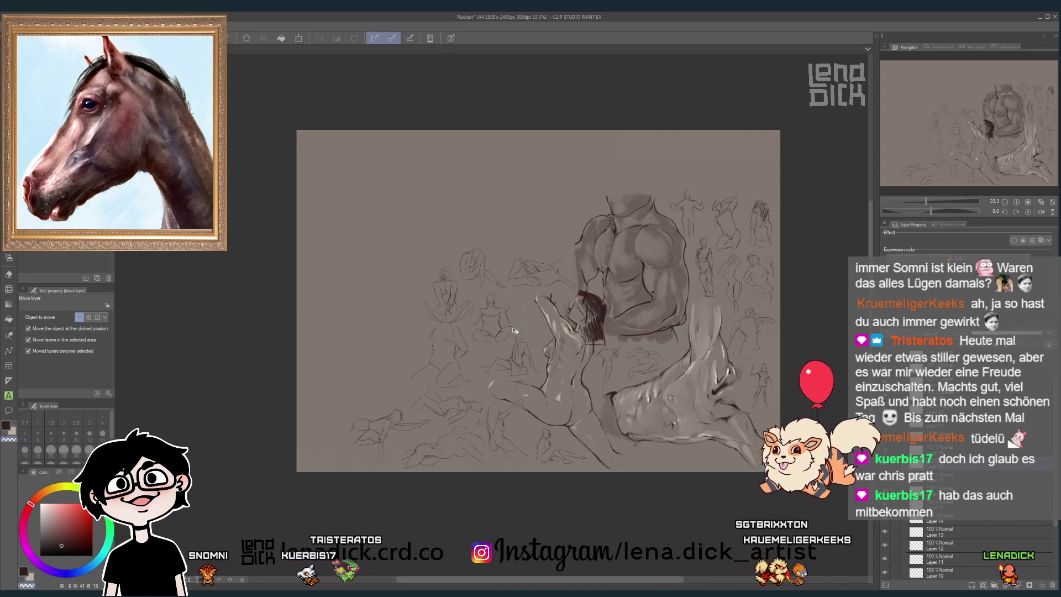
{"action": "left_click", "coordinate": [450, 302]}
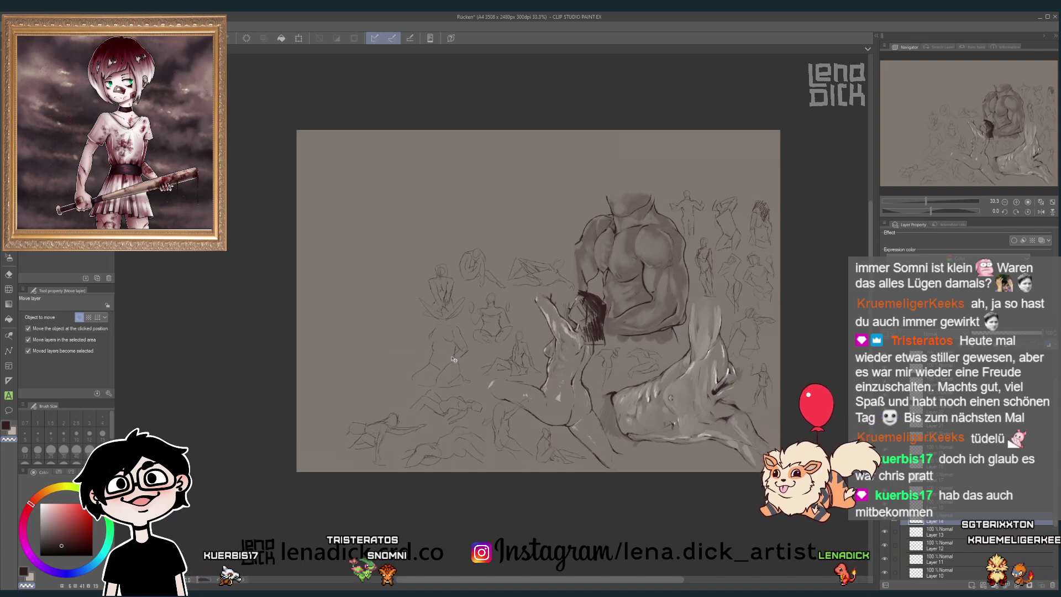
{"action": "scroll", "coordinate": [354, 326], "scroll_direction": "up", "scroll_amount": 3}
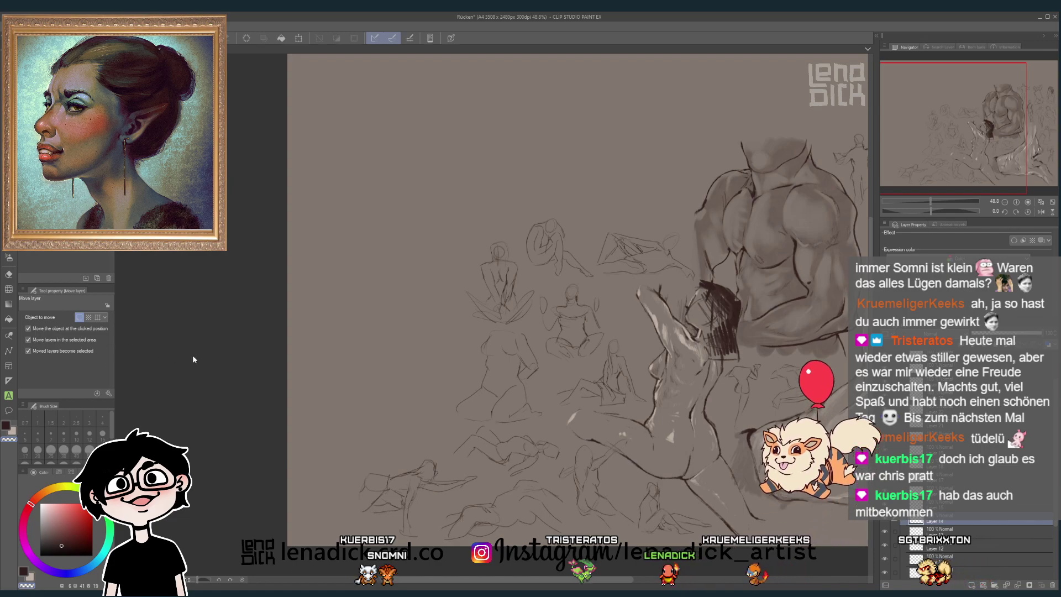
- Add a new blank layer, pick the Sketch pencil at size 30, and draw then undo a test zigzag
{"action": "scroll", "coordinate": [970, 467], "scroll_direction": "up", "scroll_amount": 3}
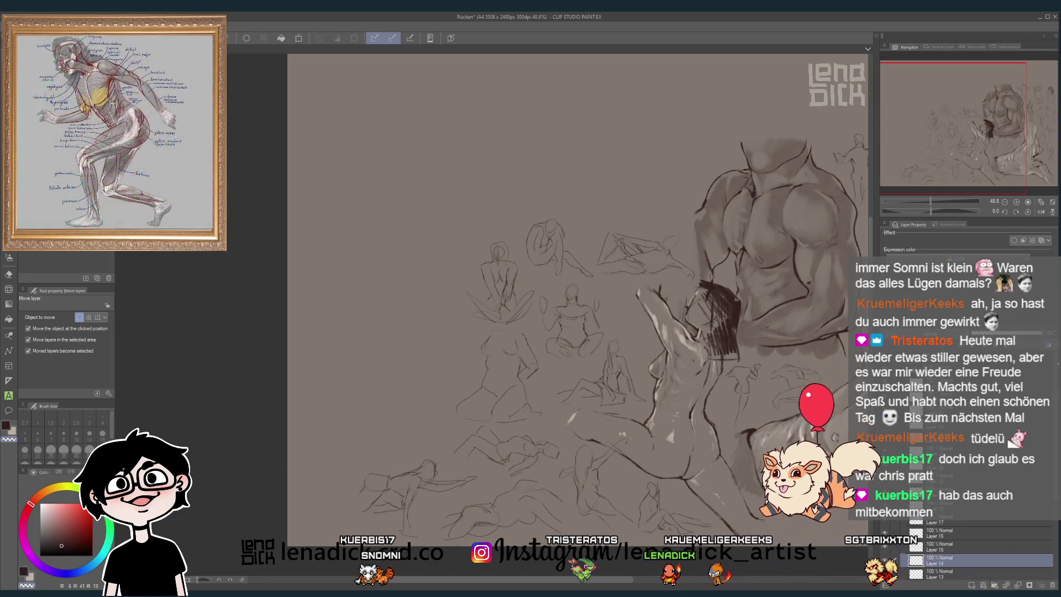
{"action": "left_click", "coordinate": [972, 585]}
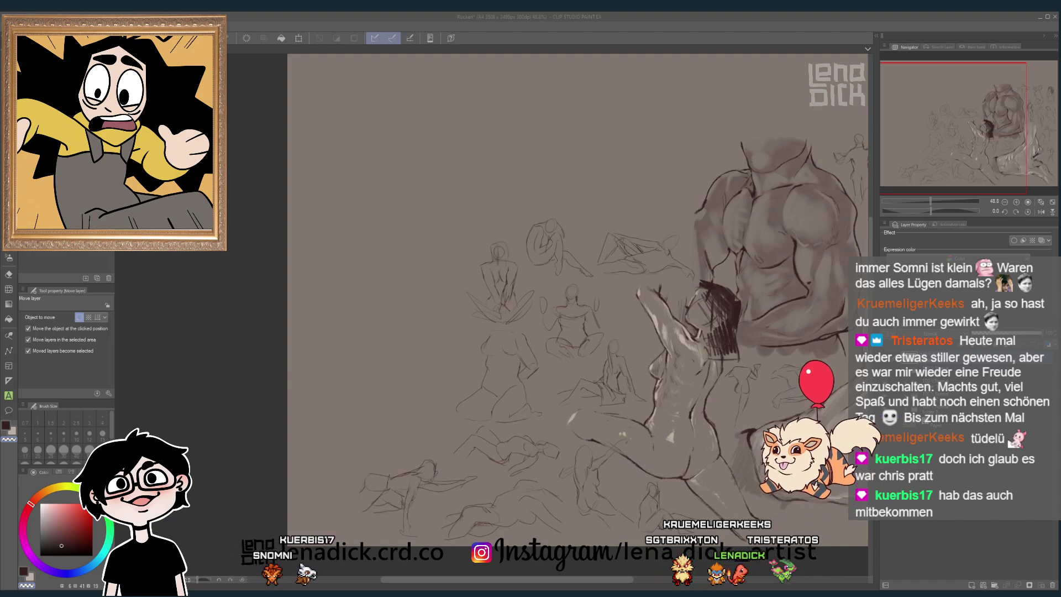
{"action": "left_click", "coordinate": [576, 127]}
{"action": "key", "text": "p"}
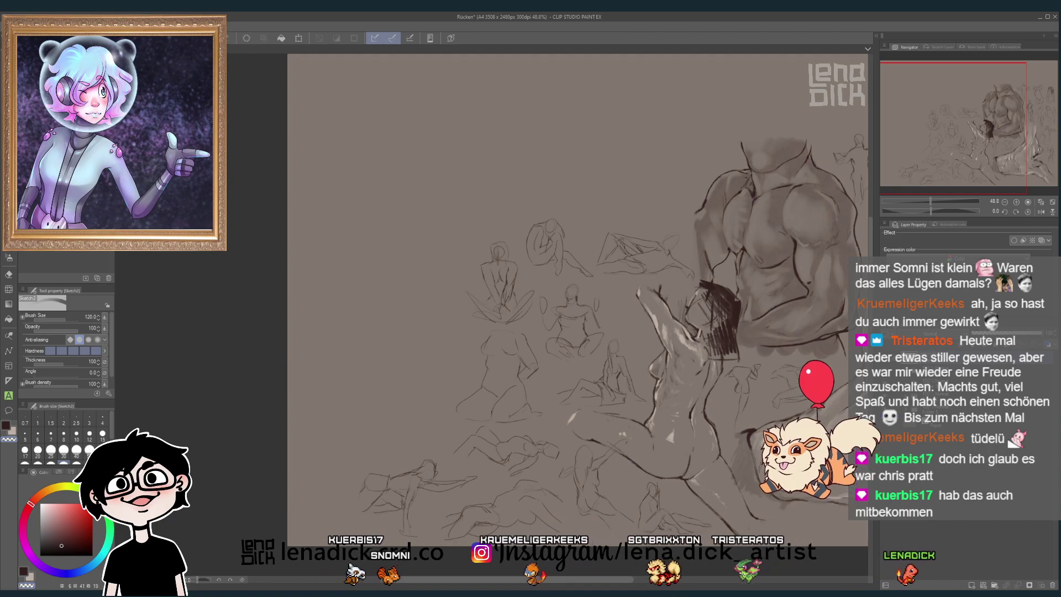
{"action": "left_click", "coordinate": [65, 138]}
{"action": "left_click", "coordinate": [64, 451]}
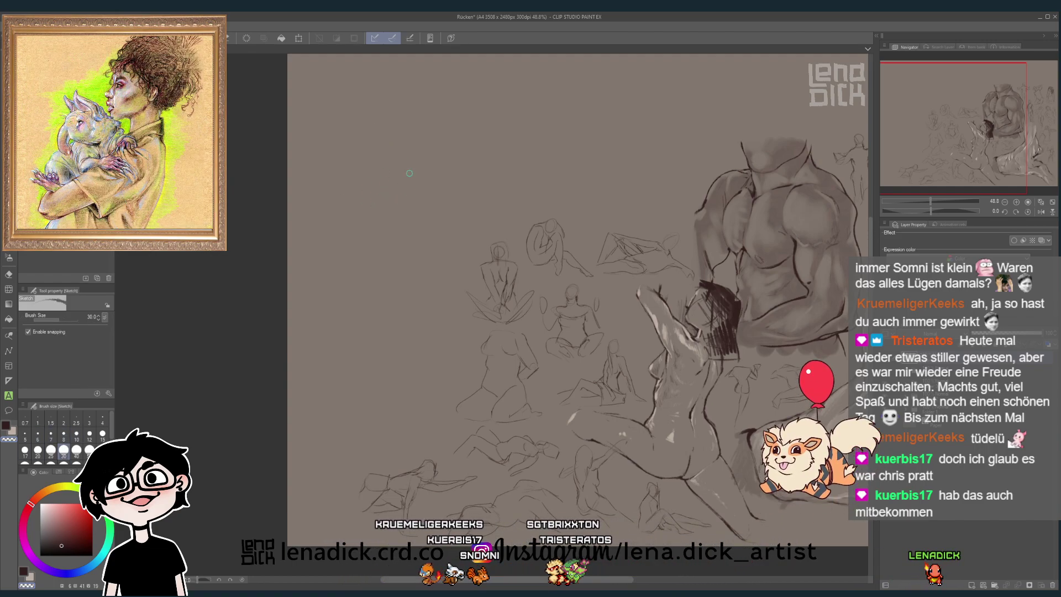
{"action": "mouse_move", "coordinate": [406, 232]}
{"action": "left_mouse_down"}
{"action": "mouse_move", "coordinate": [464, 166]}
{"action": "mouse_move", "coordinate": [505, 158]}
{"action": "mouse_move", "coordinate": [518, 134]}
{"action": "left_mouse_up"}
{"action": "key", "text": "ctrl+z"}
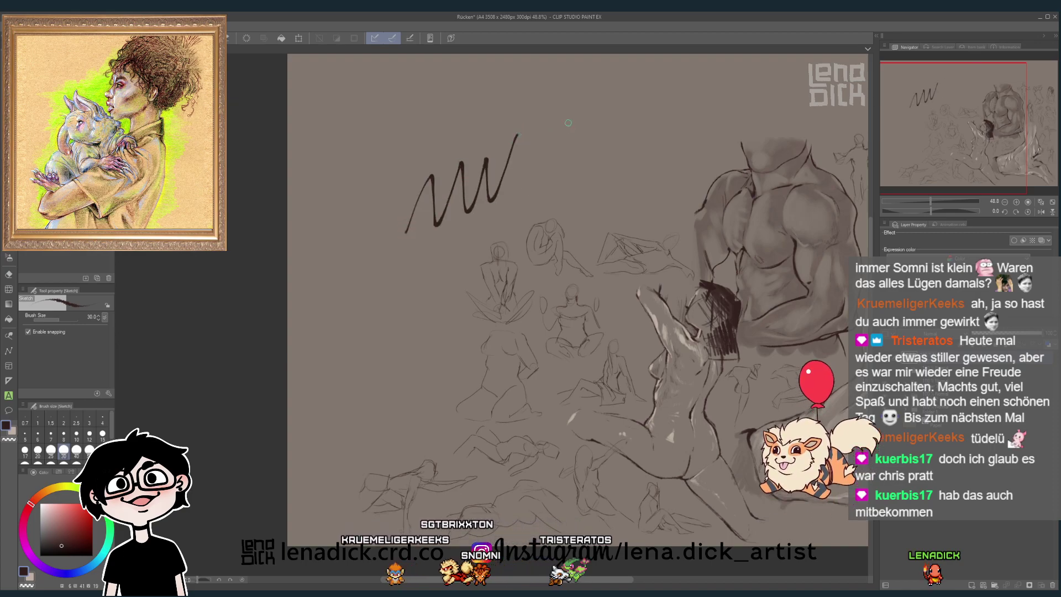
{"action": "key", "text": "ctrl+z"}
- Test the Sketch2 and Sketch pencils with zigzag strokes, undoing each one
{"action": "key", "text": "period"}
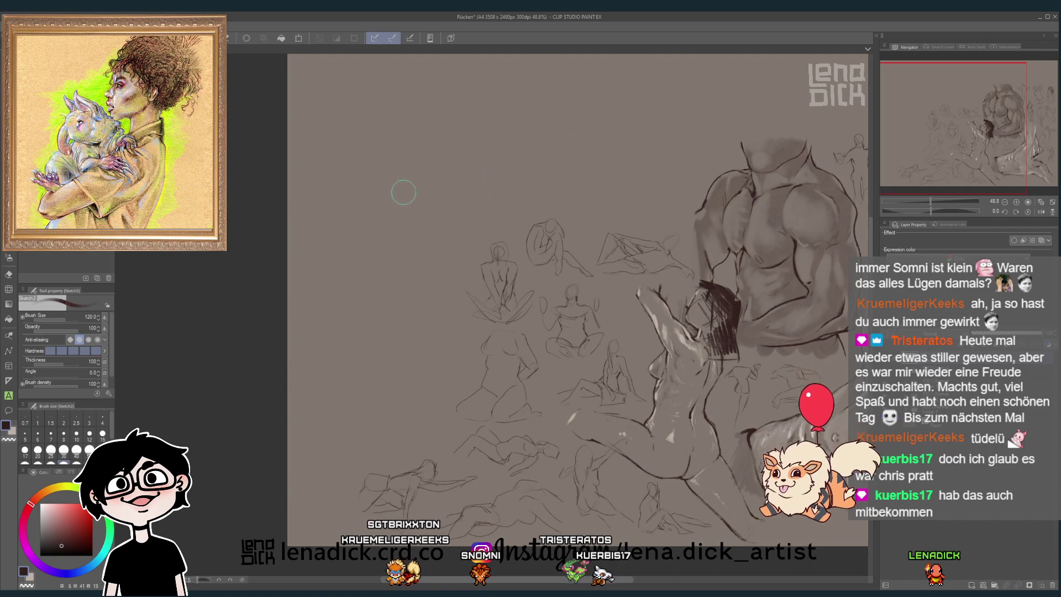
{"action": "mouse_move", "coordinate": [403, 192]}
{"action": "left_mouse_down"}
{"action": "mouse_move", "coordinate": [425, 199]}
{"action": "mouse_move", "coordinate": [473, 153]}
{"action": "left_mouse_up"}
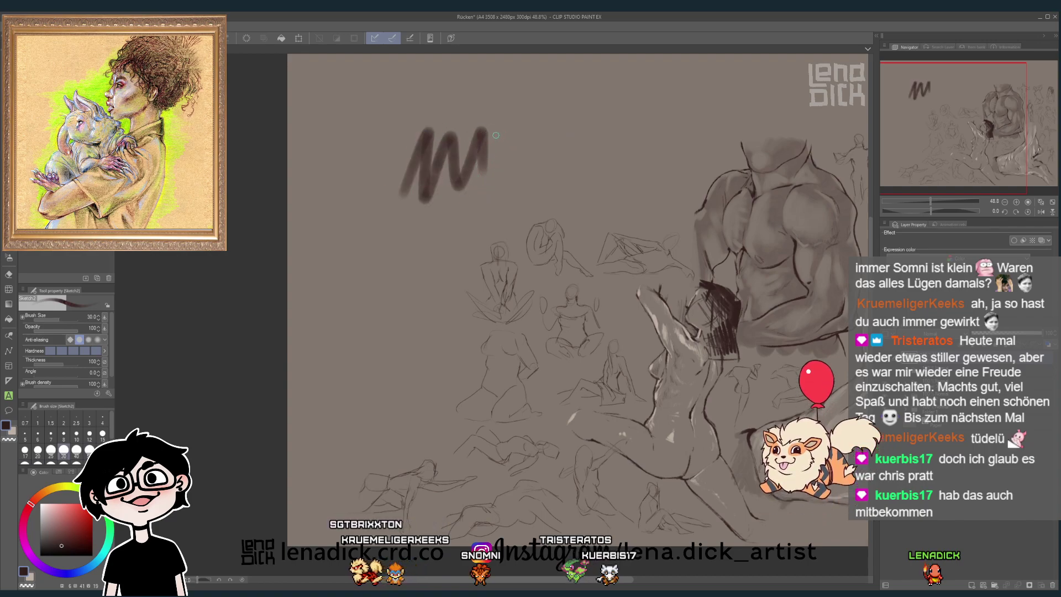
{"action": "key", "text": "ctrl+z"}
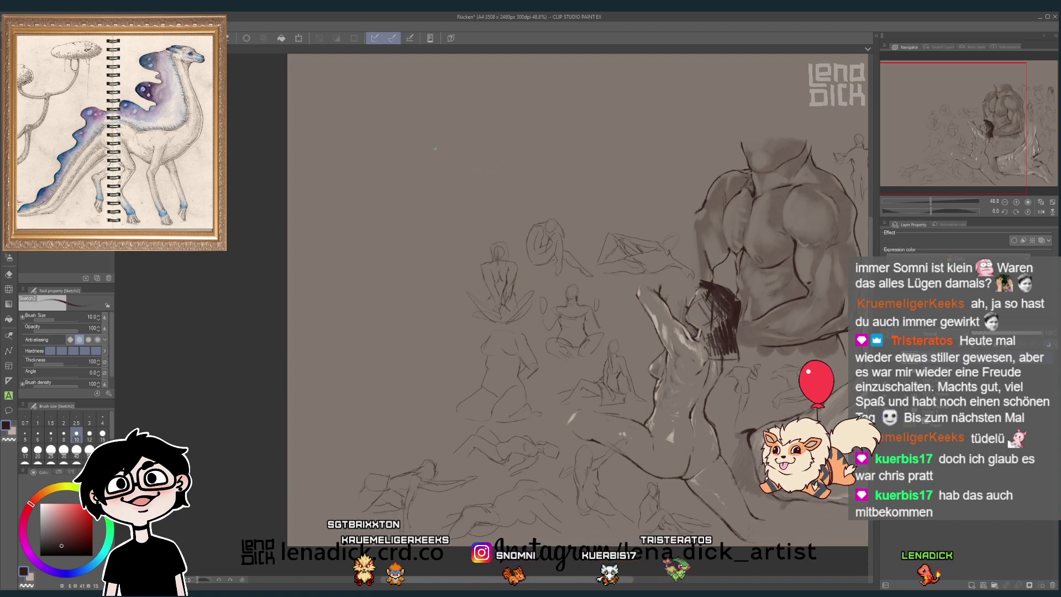
{"action": "left_click", "coordinate": [67, 174]}
{"action": "mouse_move", "coordinate": [350, 148]}
{"action": "left_mouse_down"}
{"action": "mouse_move", "coordinate": [366, 162]}
{"action": "mouse_move", "coordinate": [402, 145]}
{"action": "left_mouse_up"}
{"action": "key", "text": "p"}
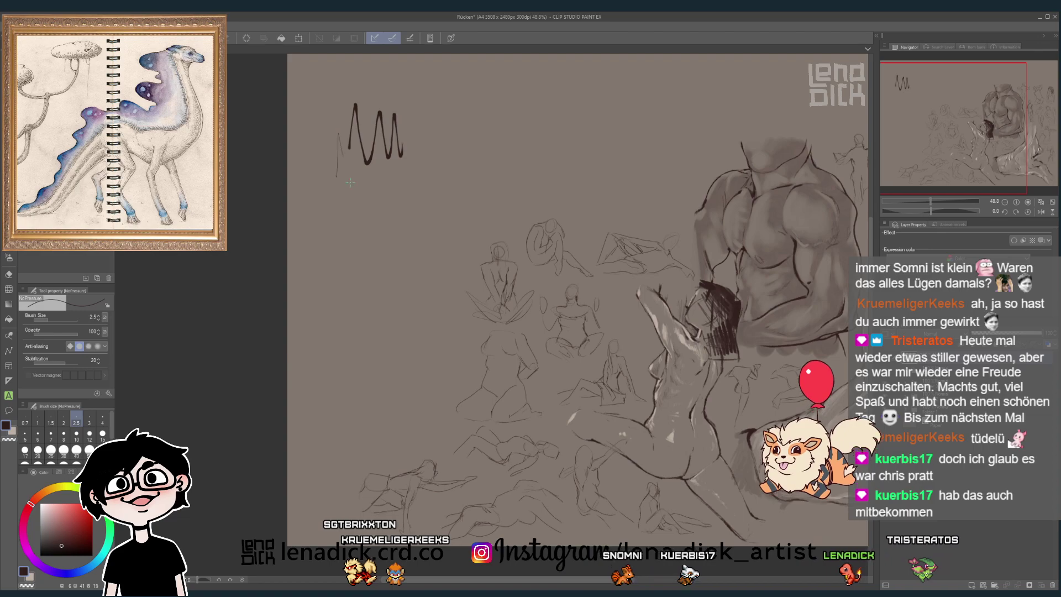
{"action": "key", "text": "ctrl+z"}
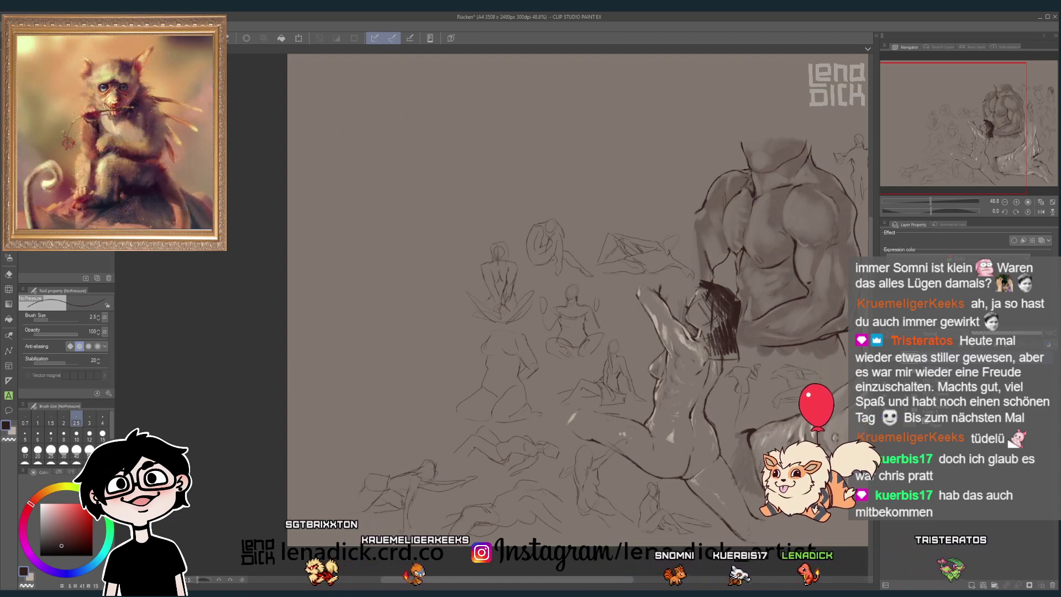
- Try the DAUB Bristle Blend, Dimensional Grass Detail and Fig Study brushes with a test zigzag
{"action": "key", "text": "b"}
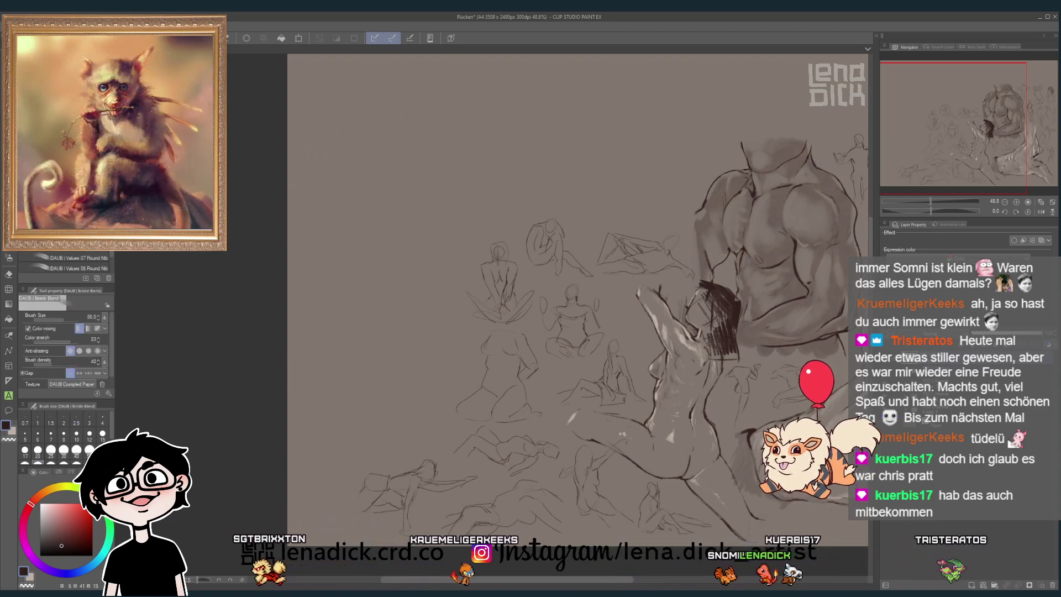
{"action": "key", "text": "b"}
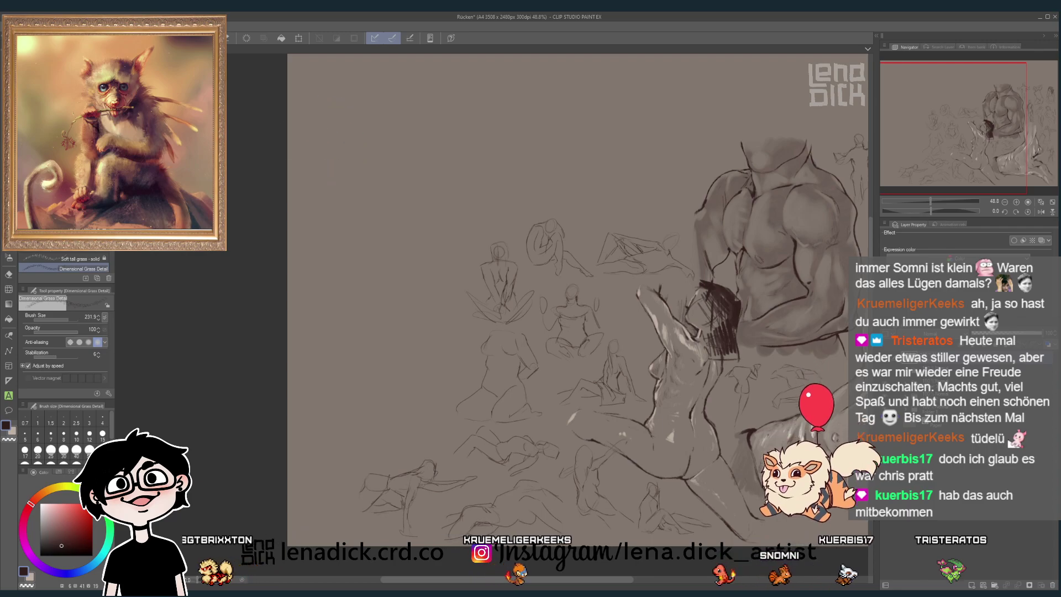
{"action": "key", "text": "p"}
{"action": "mouse_move", "coordinate": [403, 141]}
{"action": "left_mouse_down"}
{"action": "mouse_move", "coordinate": [431, 175]}
{"action": "mouse_move", "coordinate": [472, 155]}
{"action": "mouse_move", "coordinate": [476, 177]}
{"action": "mouse_move", "coordinate": [454, 169]}
{"action": "mouse_move", "coordinate": [459, 159]}
{"action": "mouse_move", "coordinate": [454, 216]}
{"action": "mouse_move", "coordinate": [497, 178]}
{"action": "left_mouse_up"}
{"action": "key", "text": "ctrl+z"}
{"action": "key", "text": "bracketleft"}
{"action": "key", "text": "bracketleft"}
{"action": "key", "text": "bracketleft"}
{"action": "key", "text": "bracketleft"}
{"action": "scroll", "coordinate": [497, 178], "scroll_direction": "down", "scroll_amount": 3}
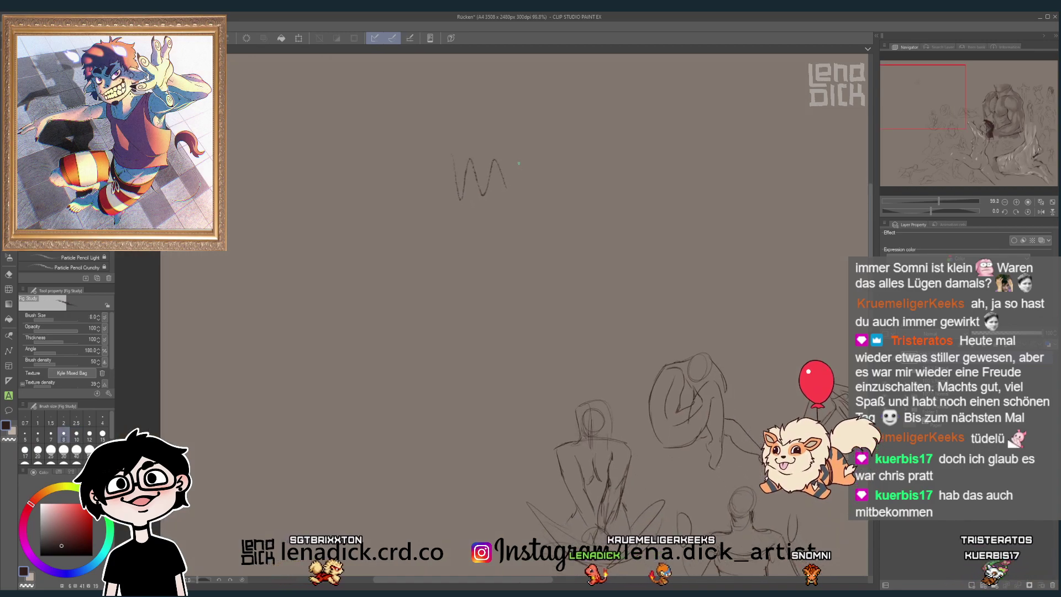
- Undo the last test stroke and draw both sides of the neck below the head with Sketch2
{"action": "key", "text": "ctrl+z"}
{"action": "key", "text": "p"}
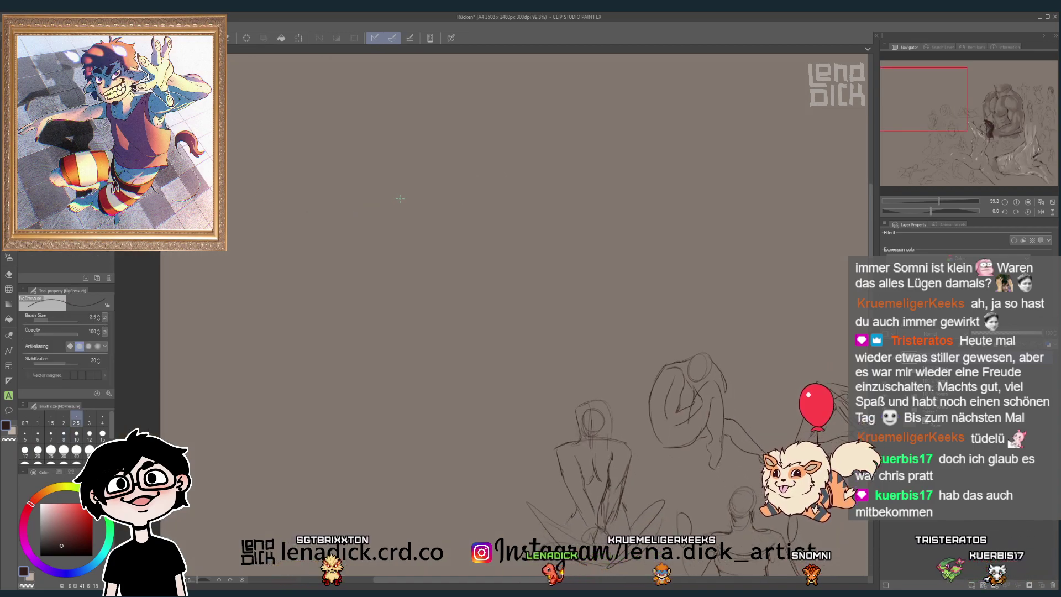
{"action": "key", "text": "p"}
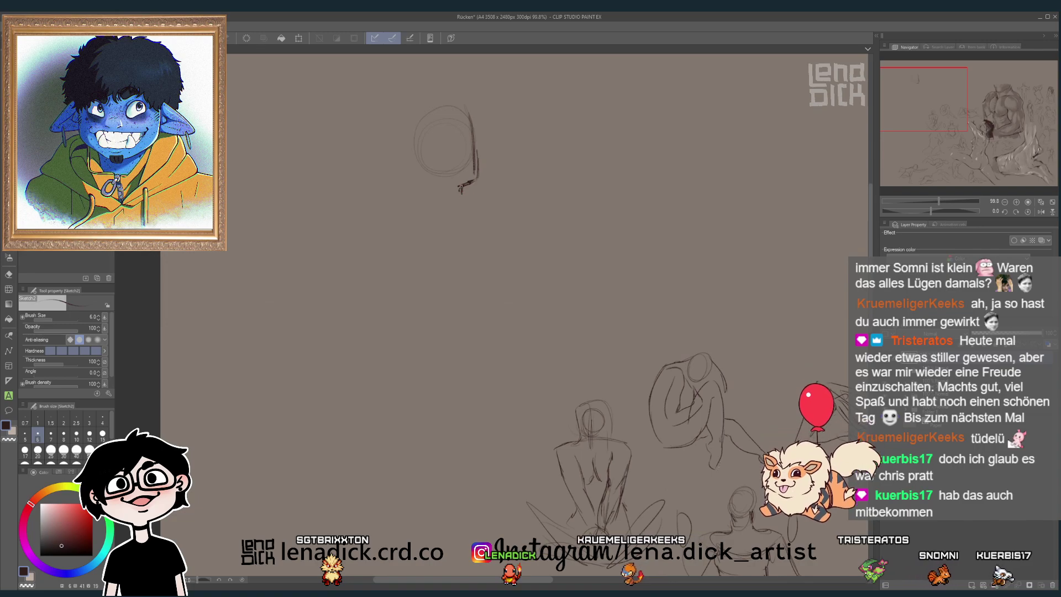
{"action": "left_click_drag", "start_coordinate": [458, 187], "coordinate": [473, 238]}
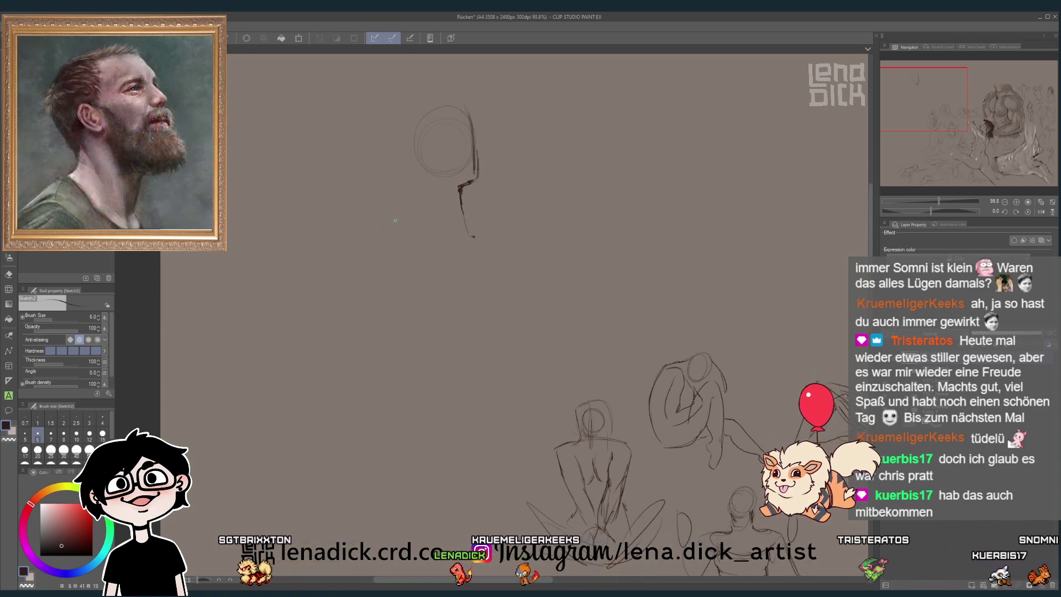
{"action": "mouse_move", "coordinate": [388, 225]}
{"action": "left_mouse_down"}
{"action": "mouse_move", "coordinate": [410, 156]}
{"action": "mouse_move", "coordinate": [411, 209]}
{"action": "mouse_move", "coordinate": [352, 229]}
{"action": "mouse_move", "coordinate": [333, 260]}
{"action": "mouse_move", "coordinate": [410, 249]}
{"action": "left_mouse_up"}
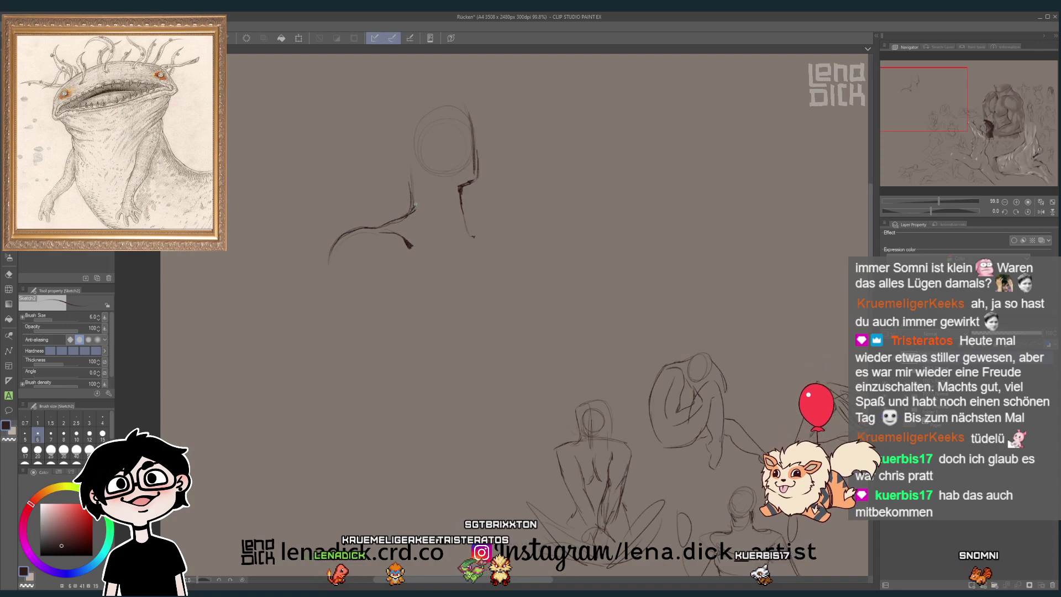
- Refine the head circle, neck and shoulder lines, alternating the Hard eraser and Sketch2 pencil
{"action": "key", "text": "e"}
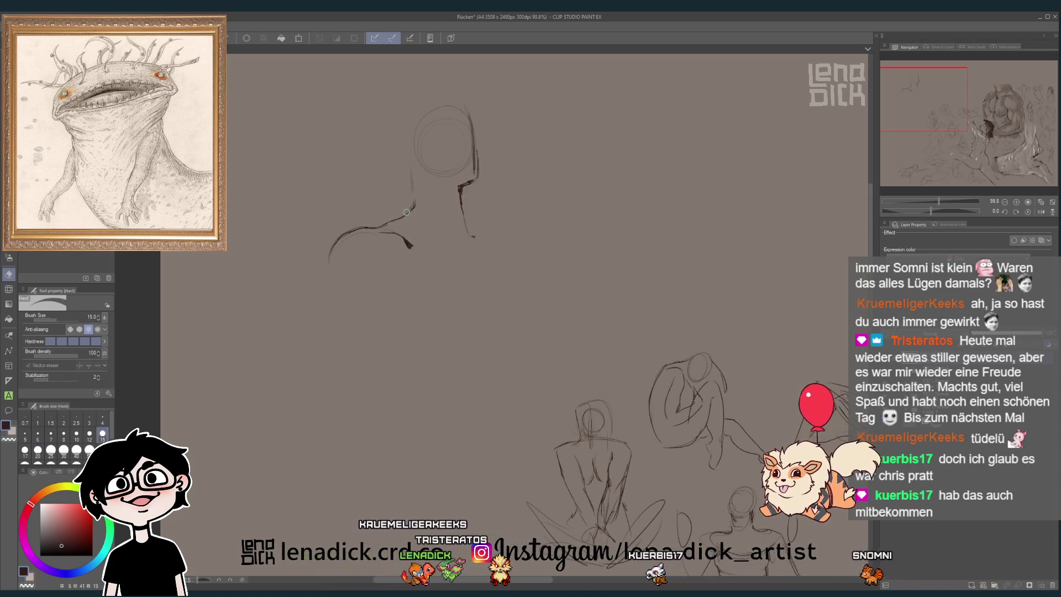
{"action": "key", "text": "p"}
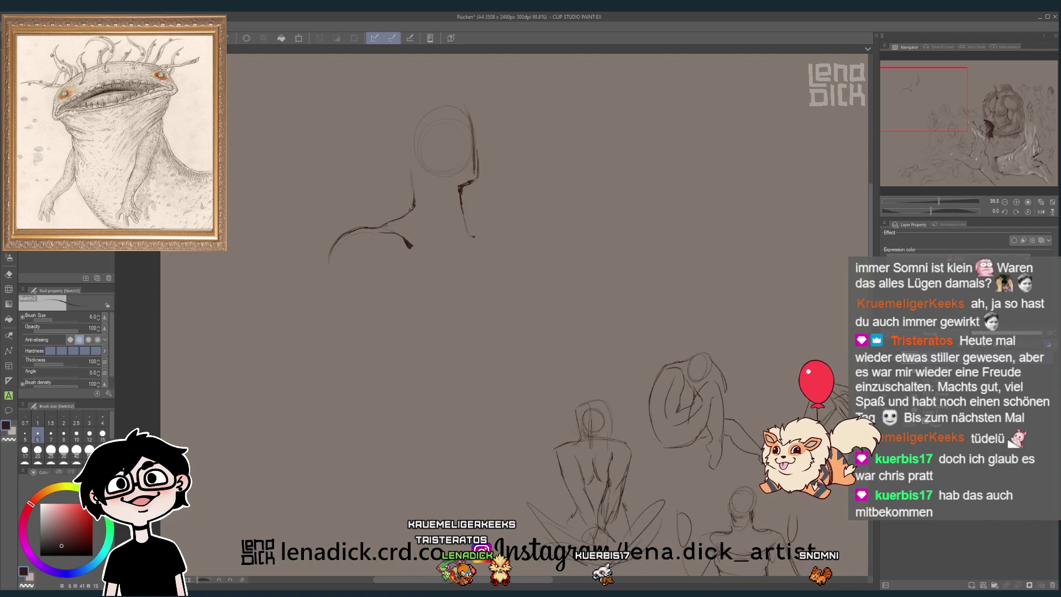
{"action": "key", "text": "e"}
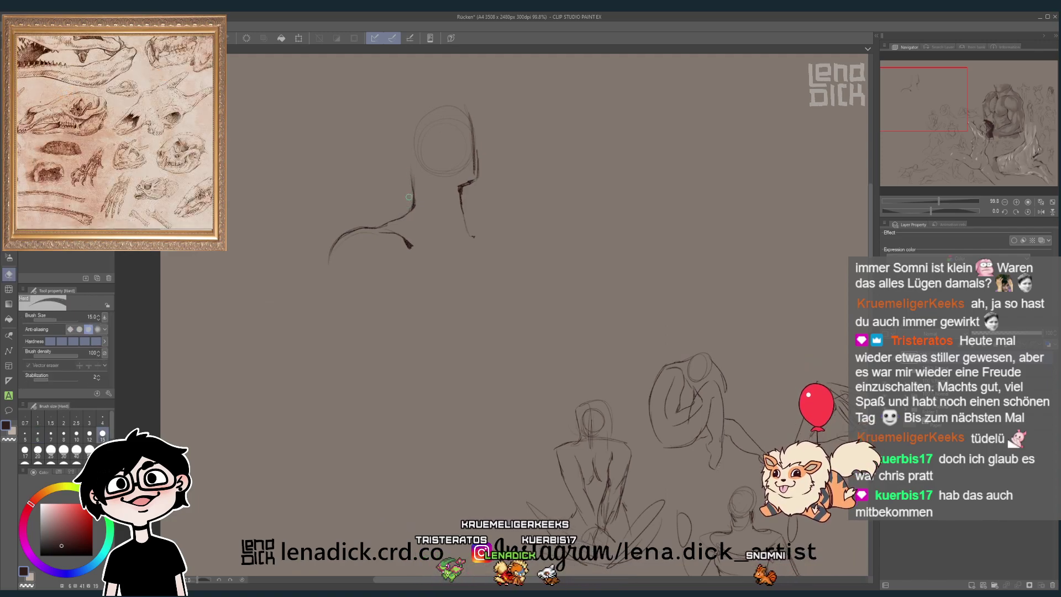
{"action": "key", "text": "p"}
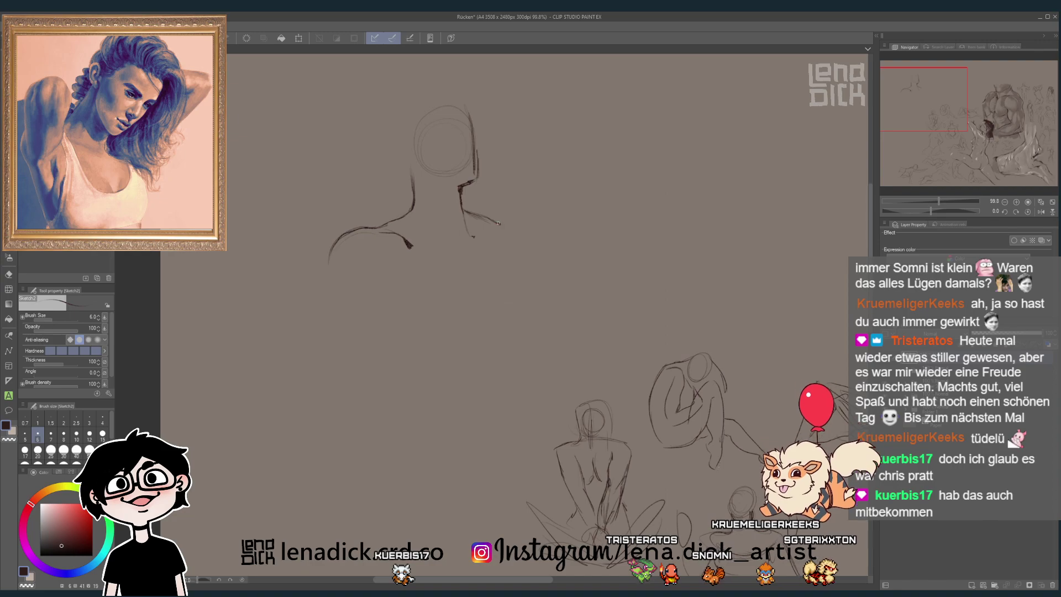
{"action": "key", "text": "e"}
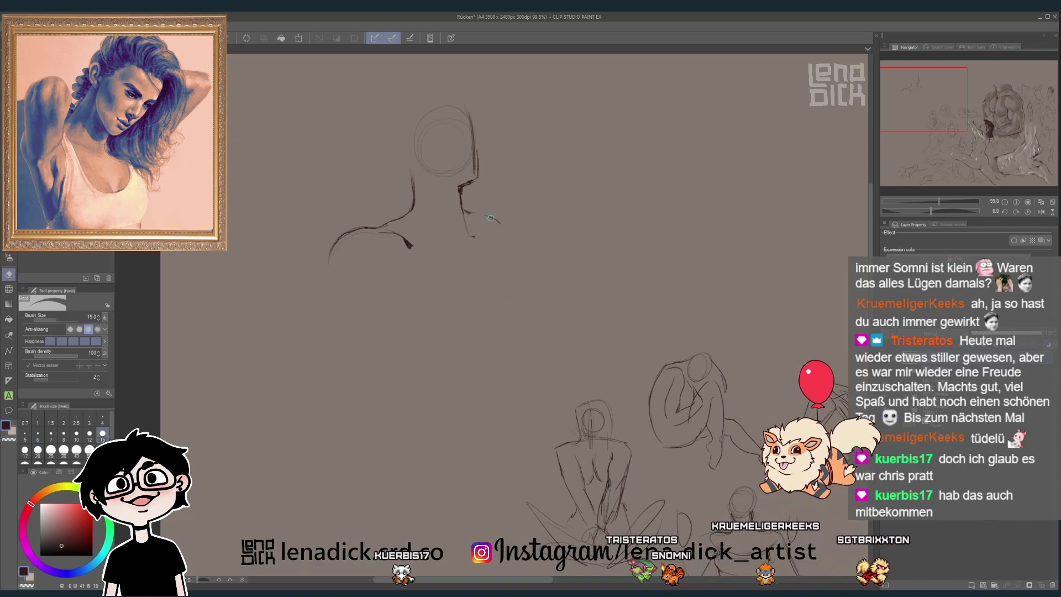
{"action": "key", "text": "p"}
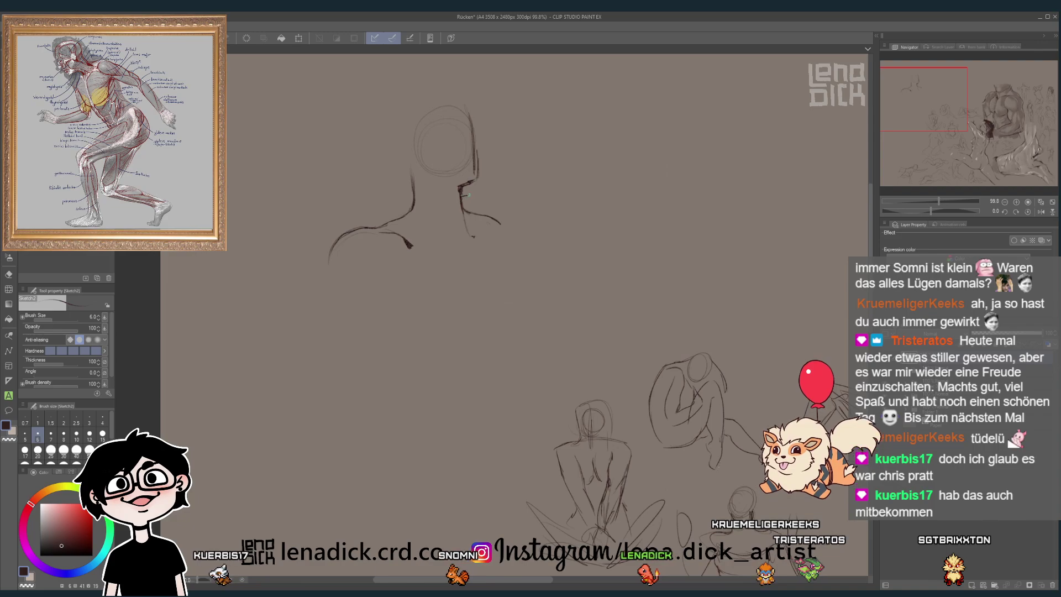
{"action": "key", "text": "e"}
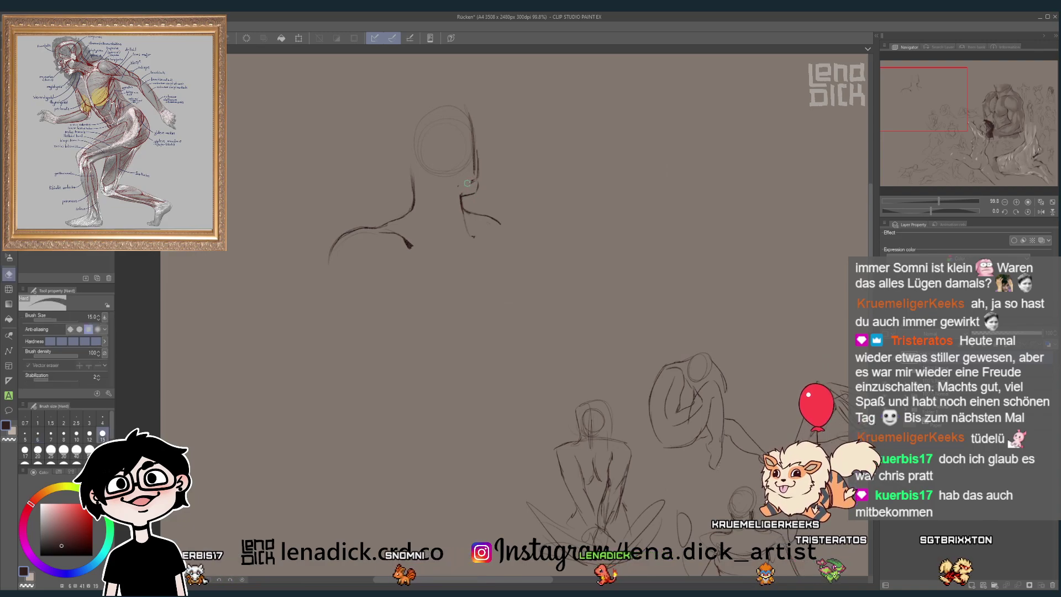
{"action": "key", "text": "p"}
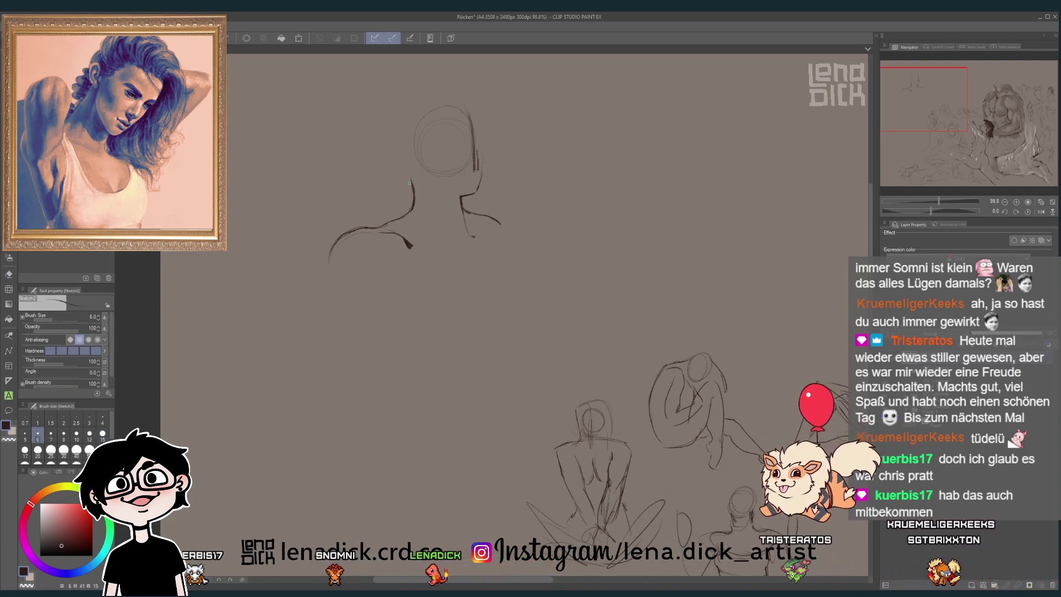
{"action": "key", "text": "e"}
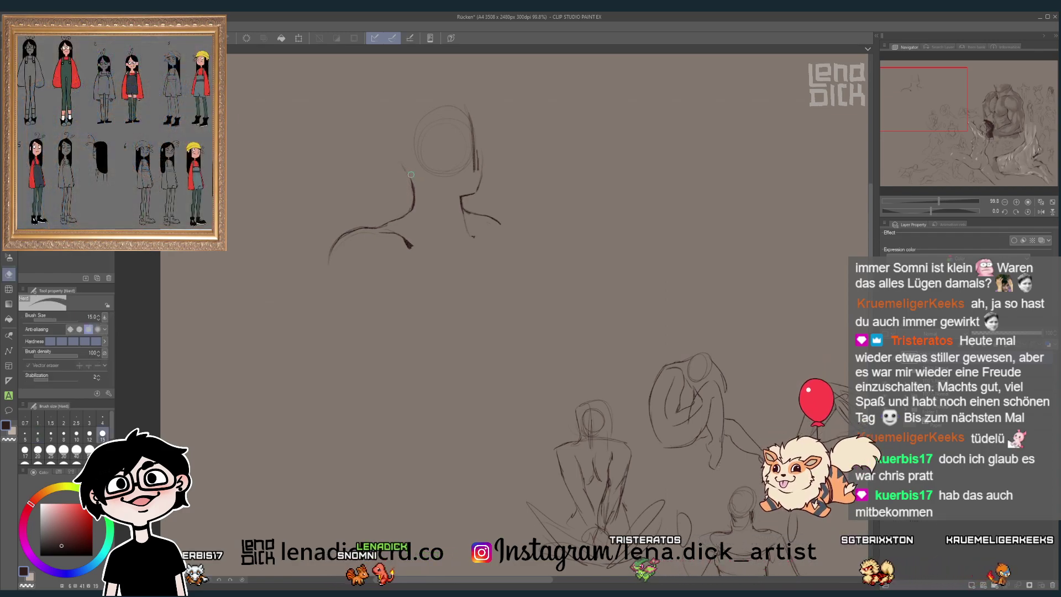
{"action": "key", "text": "p"}
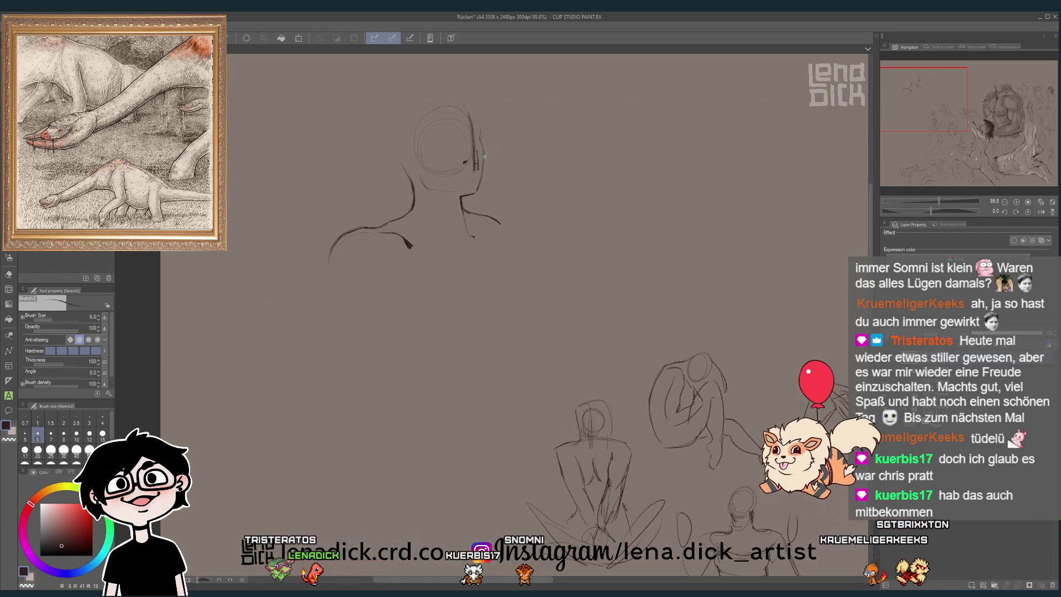
{"action": "key", "text": "e"}
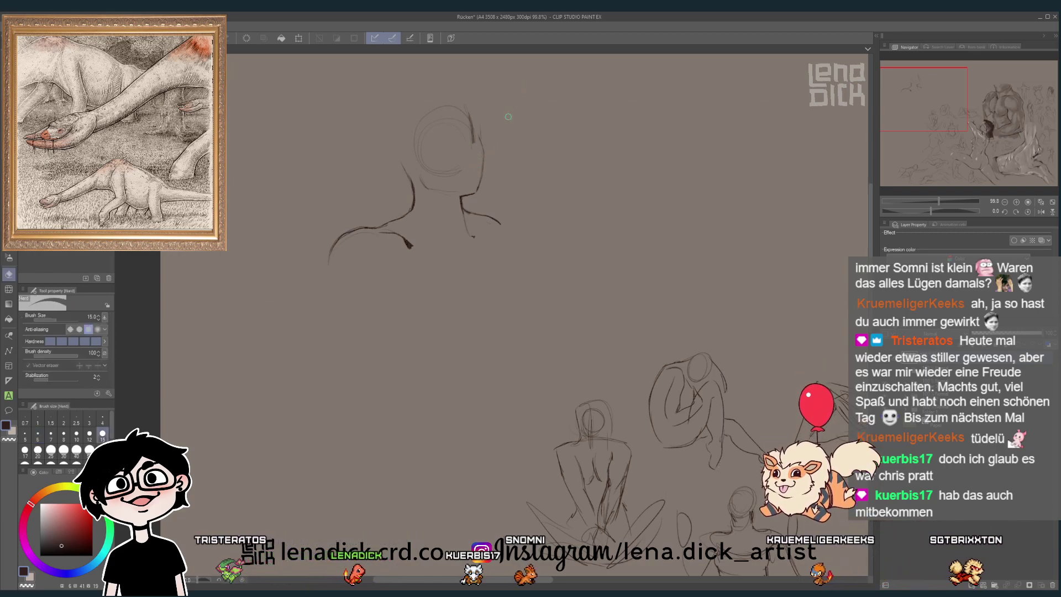
{"action": "key", "text": "p"}
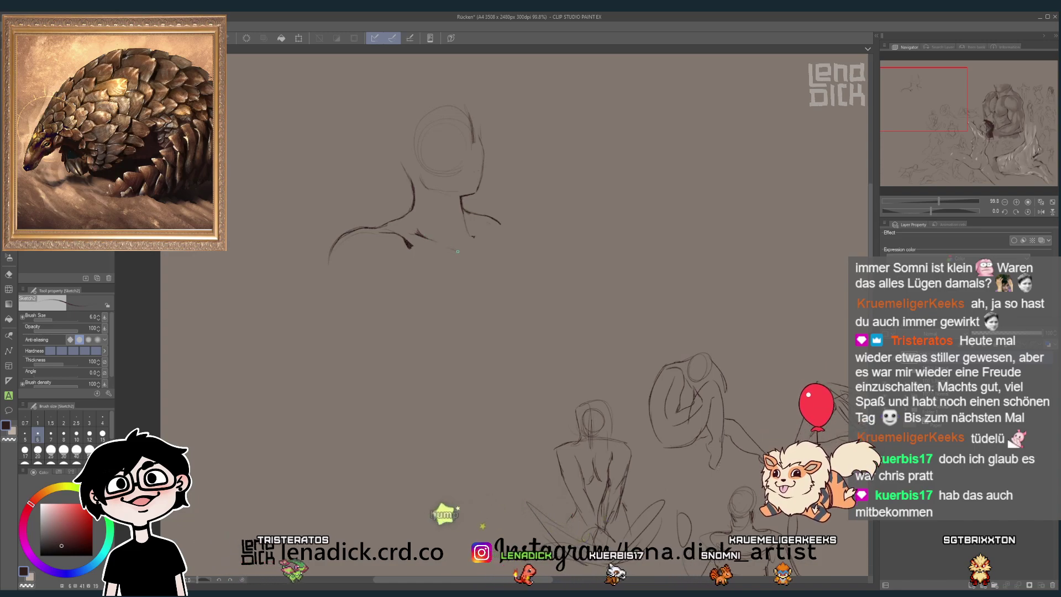
- Draw a line down the chest and the lower pectoral curves beneath the shoulders
{"action": "left_click_drag", "start_coordinate": [465, 258], "coordinate": [478, 310]}
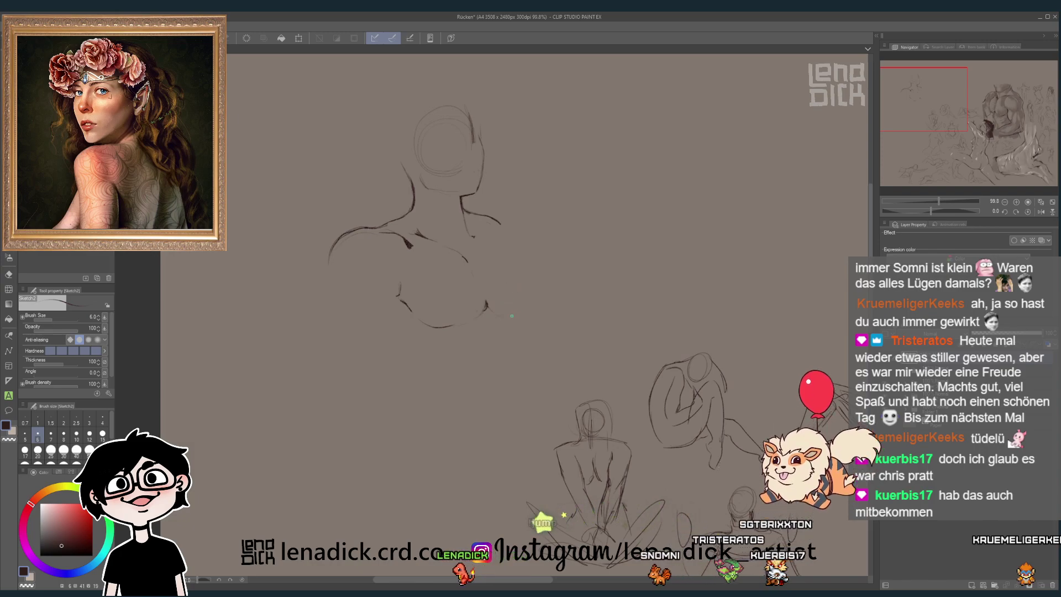
{"action": "left_click_drag", "start_coordinate": [522, 313], "coordinate": [534, 301]}
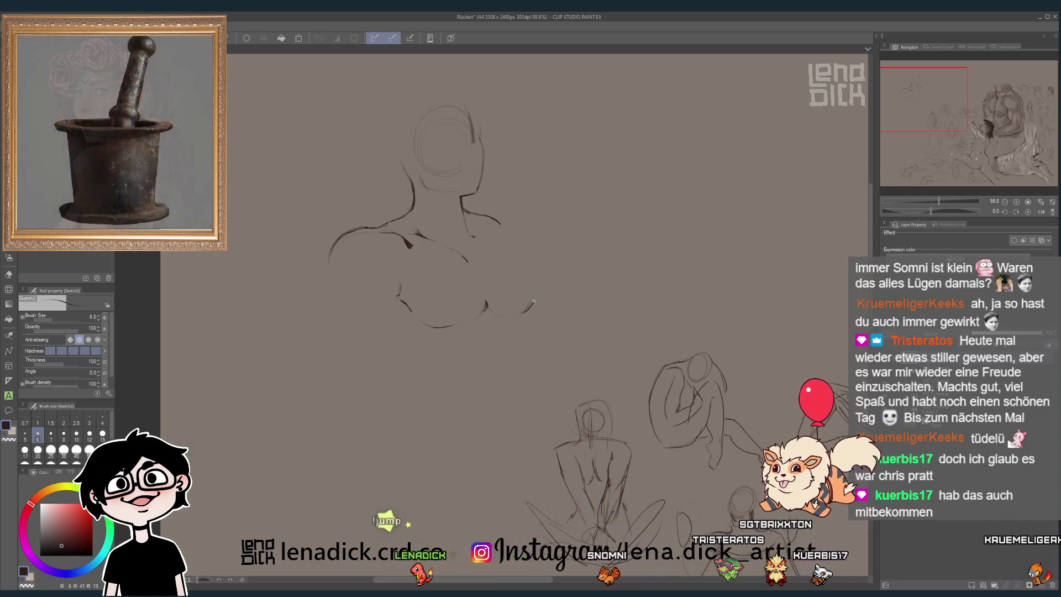
{"action": "left_click_drag", "start_coordinate": [526, 263], "coordinate": [534, 301]}
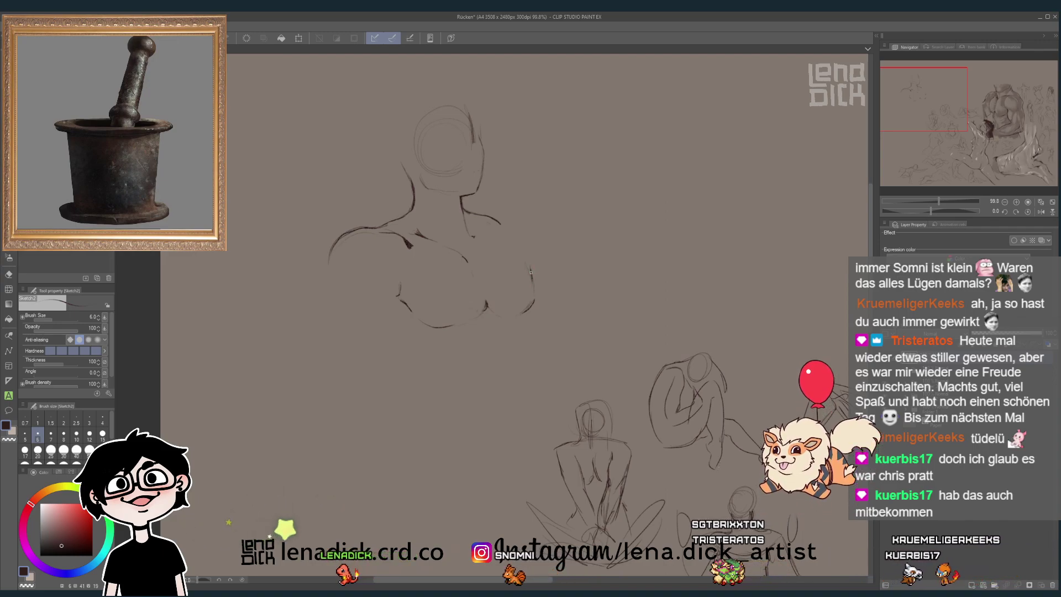
- Clean up the chest lines, add a short right-shoulder stroke, and erase the top of the head circle
{"action": "key", "text": "e"}
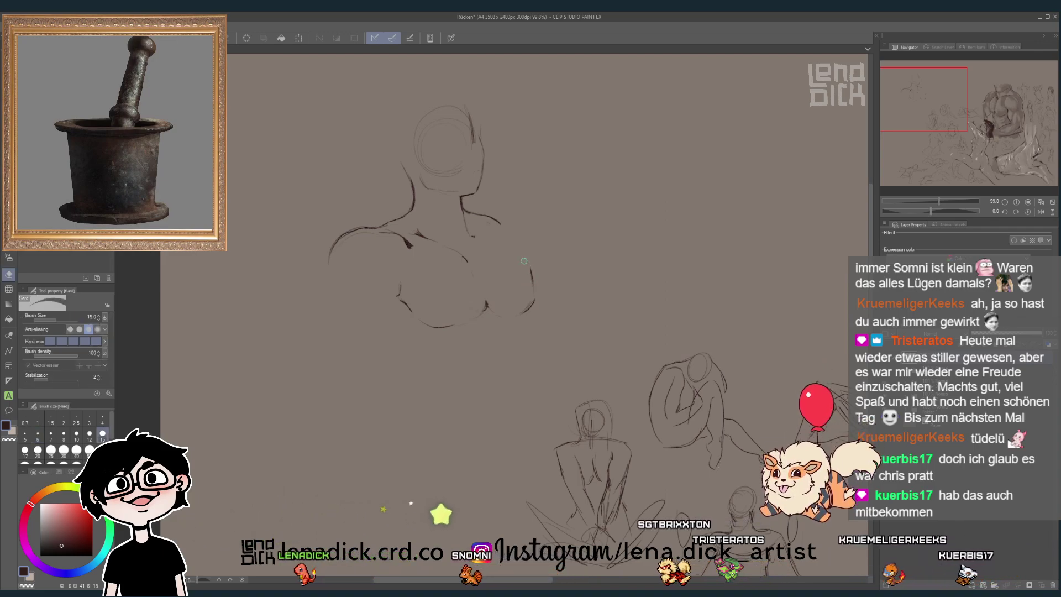
{"action": "key", "text": "p"}
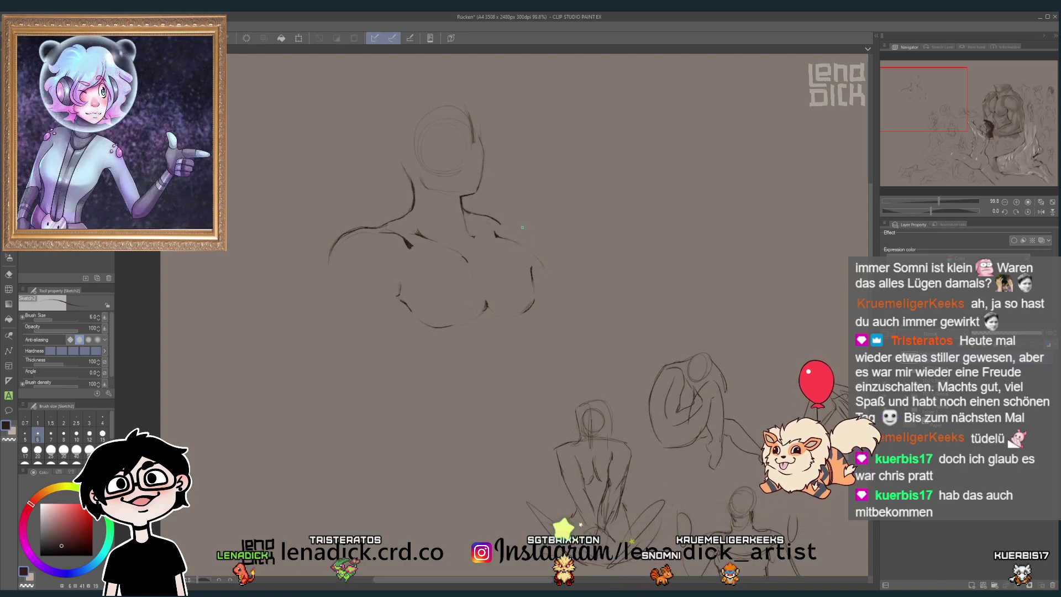
{"action": "key", "text": "e"}
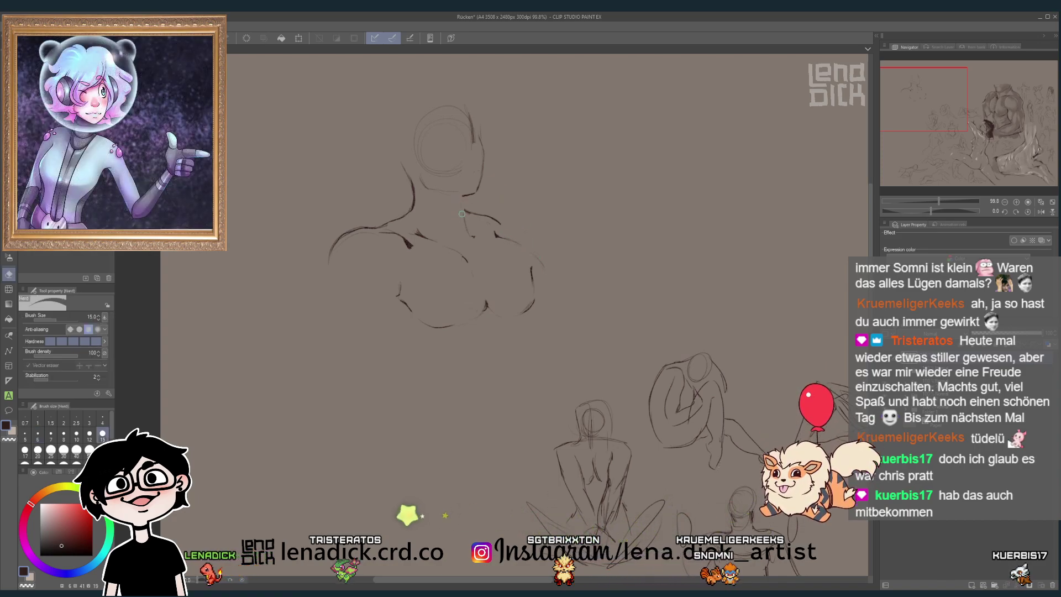
{"action": "key", "text": "p"}
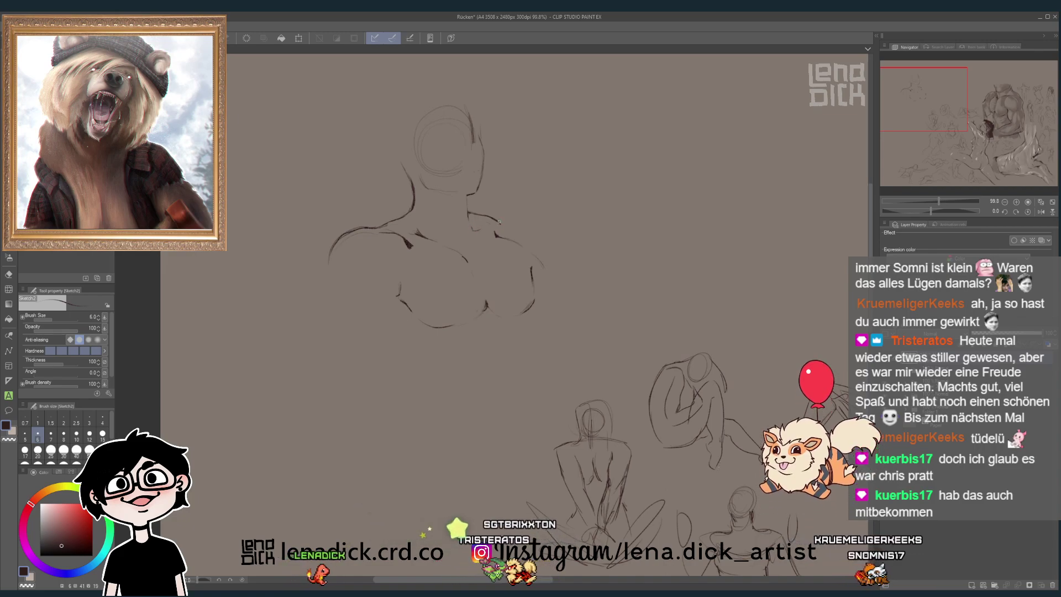
{"action": "left_click_drag", "start_coordinate": [491, 225], "coordinate": [513, 225]}
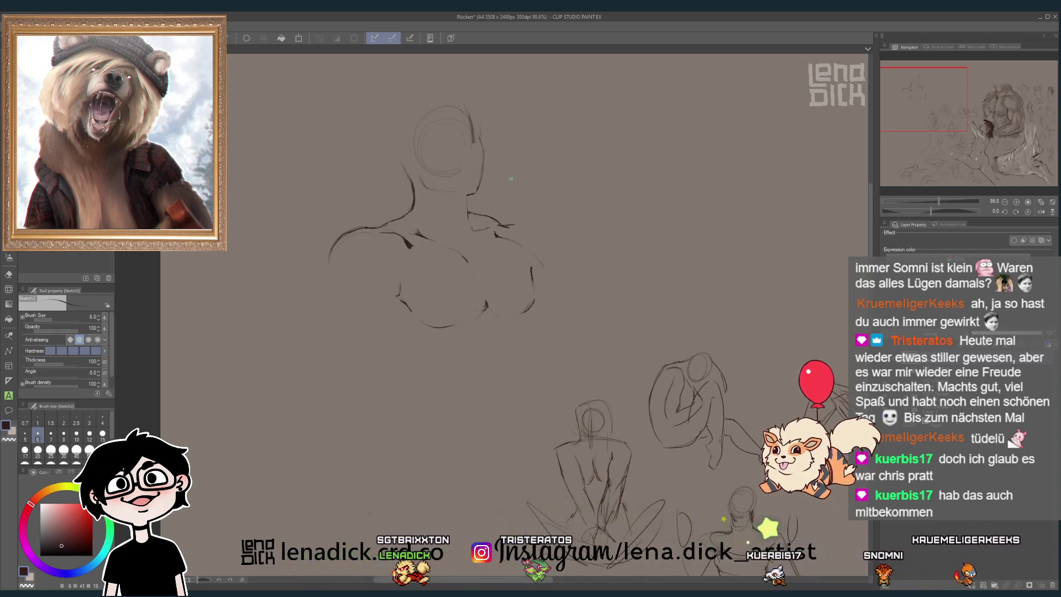
{"action": "key", "text": "e"}
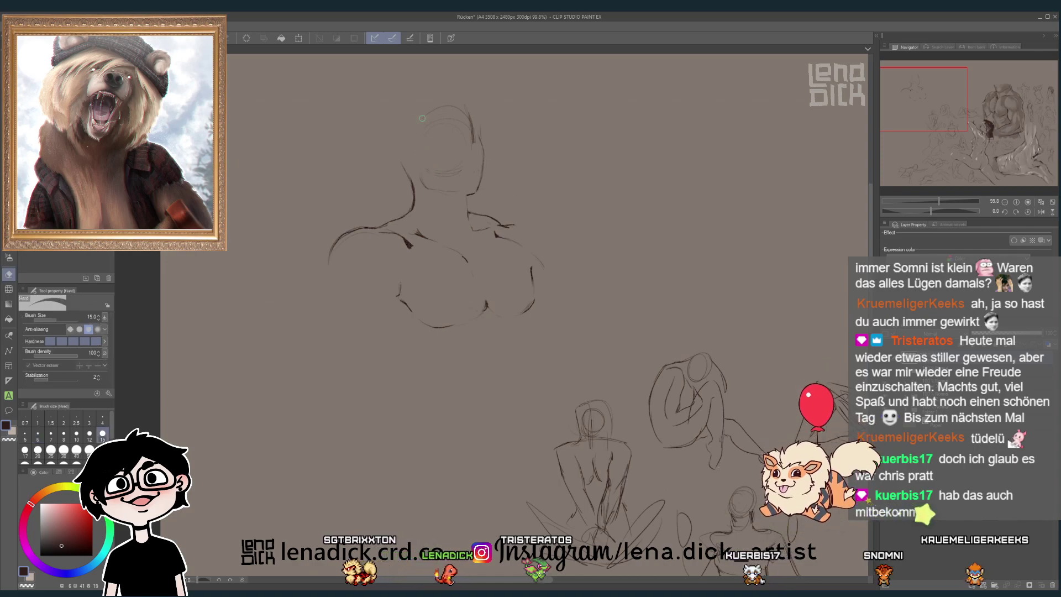
{"action": "left_click_drag", "start_coordinate": [439, 130], "coordinate": [424, 142]}
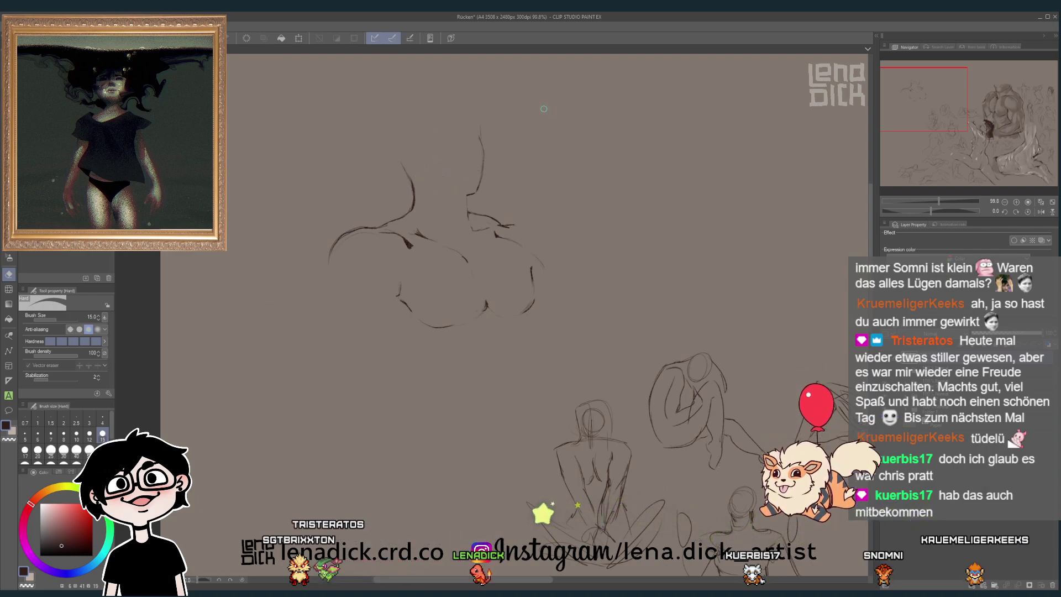
- Add neck and collarbone lines, close a small chest oval, and start the left flank line
{"action": "key", "text": "p"}
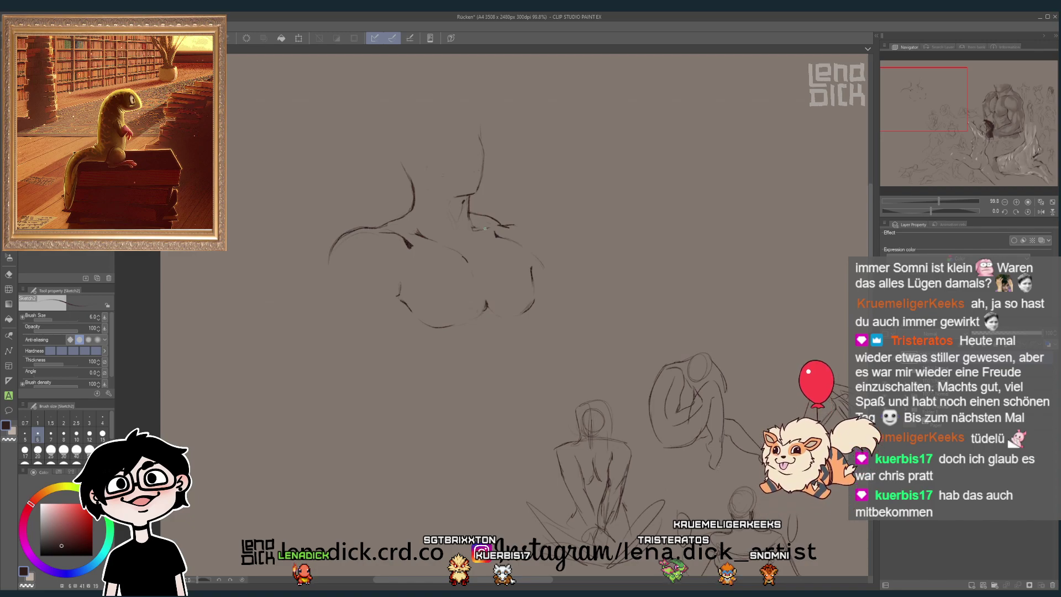
{"action": "key", "text": "e"}
{"action": "key", "text": "p"}
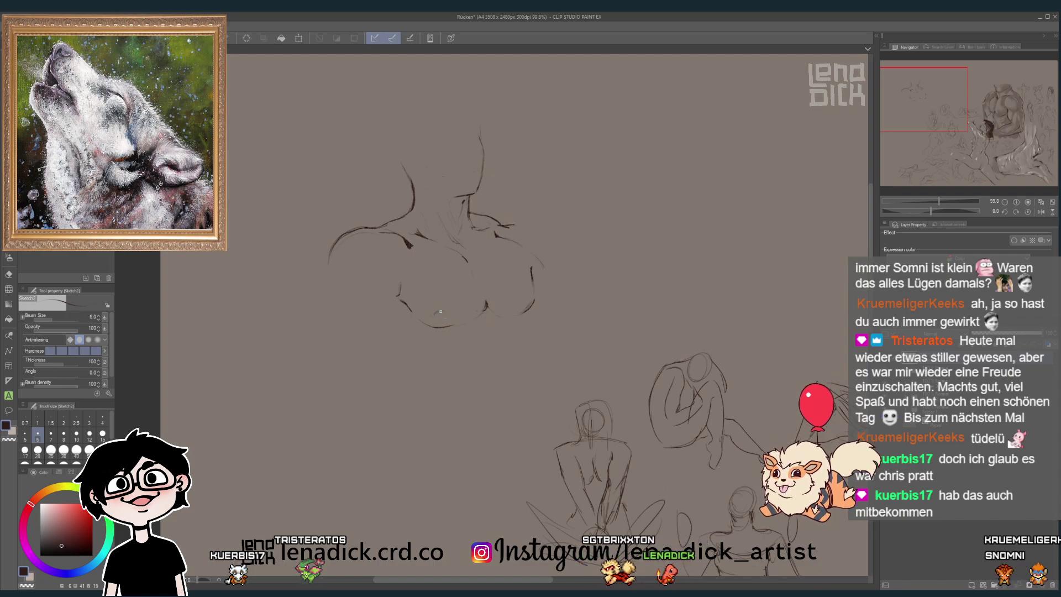
{"action": "left_click_drag", "start_coordinate": [441, 311], "coordinate": [448, 316]}
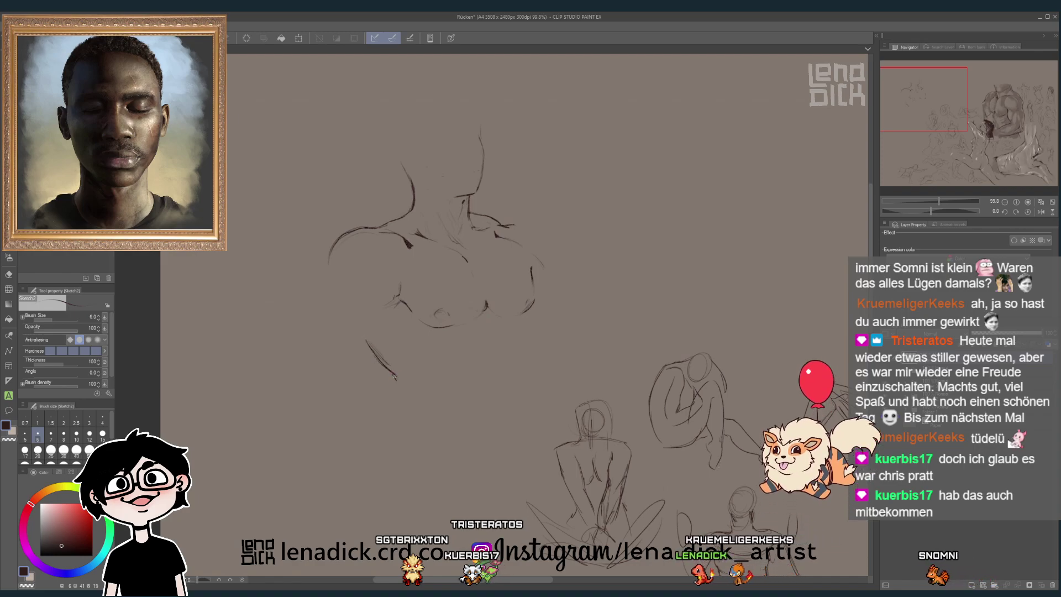
- Extend the left torso line and draw the right side down toward the hips, erasing stray strokes
{"action": "mouse_move", "coordinate": [395, 376]}
{"action": "left_mouse_down"}
{"action": "mouse_move", "coordinate": [408, 438]}
{"action": "mouse_move", "coordinate": [407, 389]}
{"action": "left_mouse_up"}
{"action": "key", "text": "e"}
{"action": "key", "text": "p"}
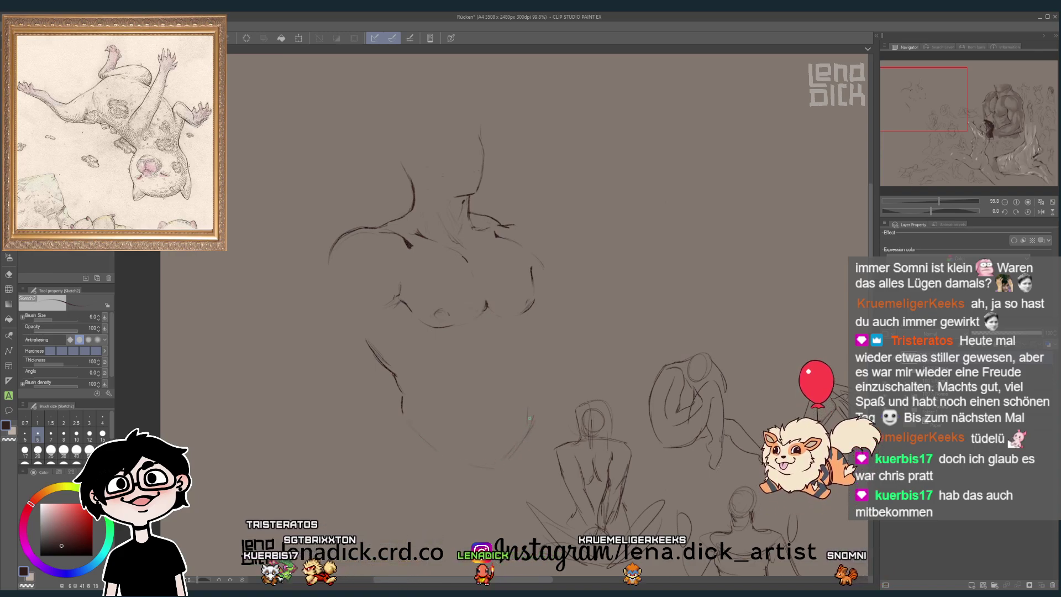
{"action": "left_click_drag", "start_coordinate": [532, 413], "coordinate": [524, 315]}
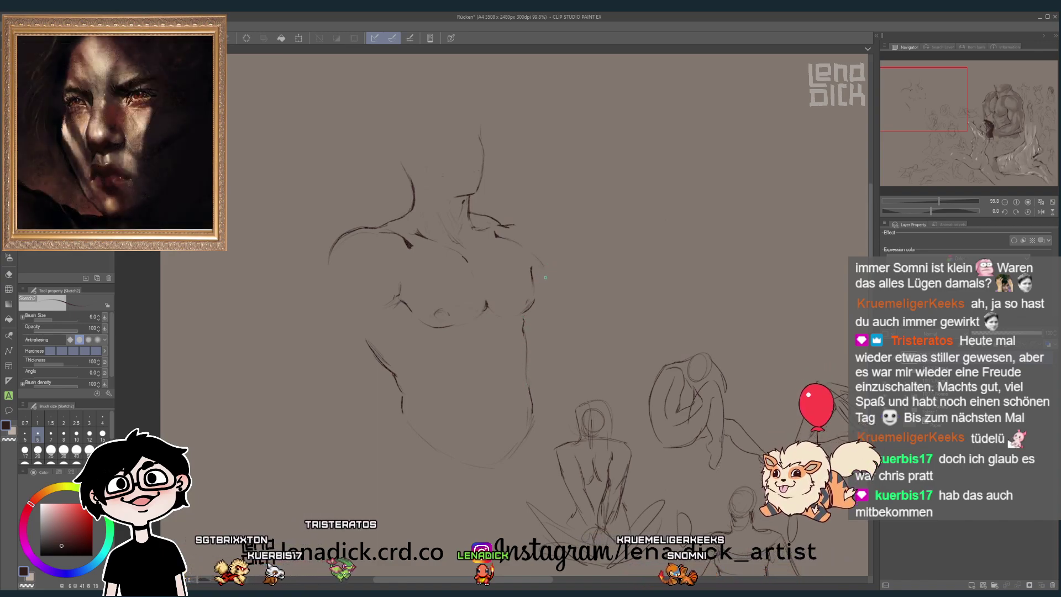
{"action": "key", "text": "e"}
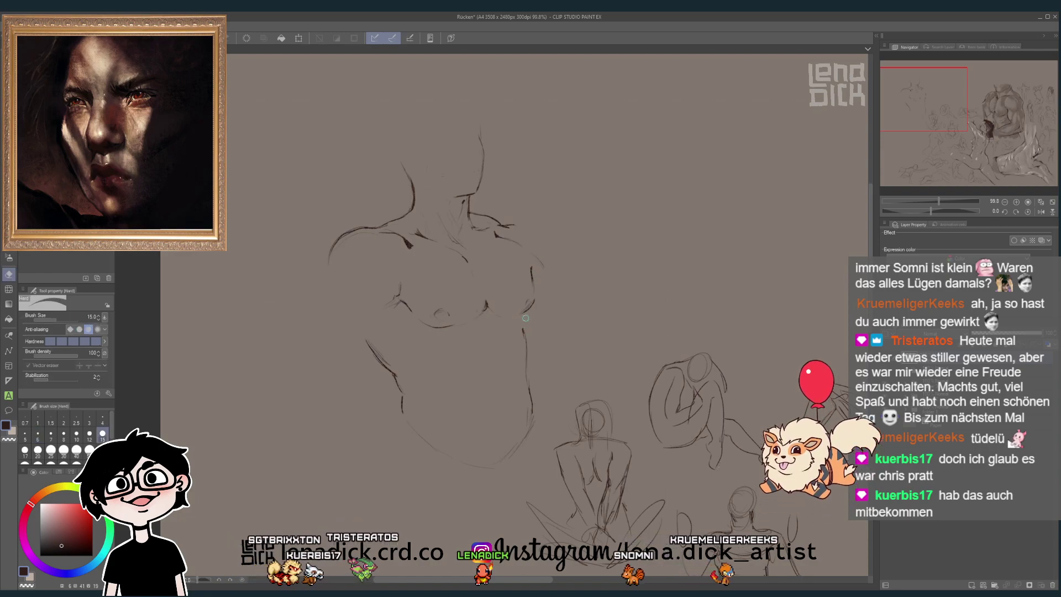
{"action": "key", "text": "p"}
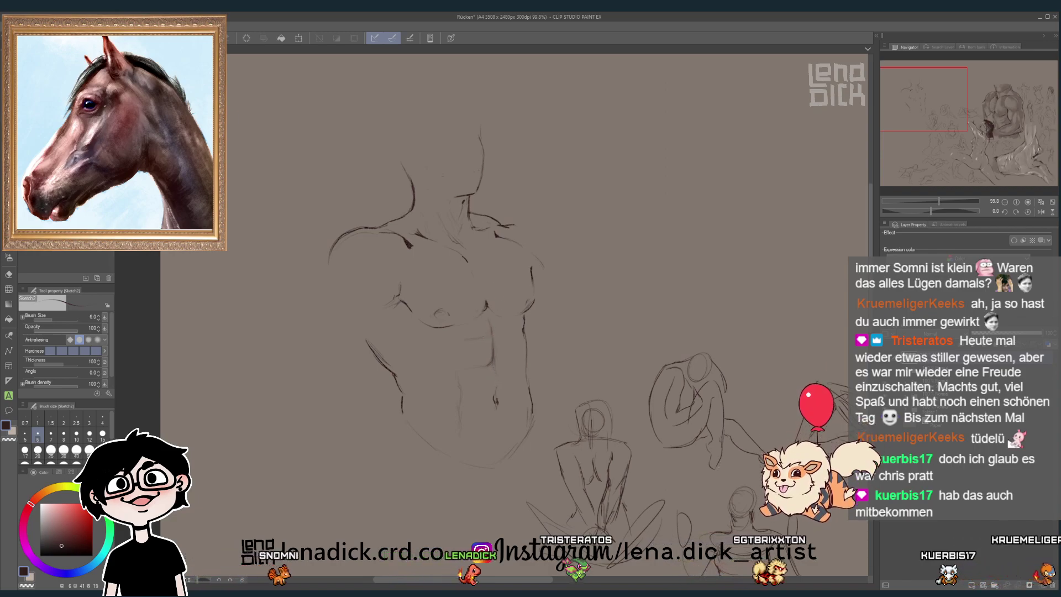
- Lasso the left abdomen lines and scale and rotate them into a new position
{"action": "key", "text": "m"}
{"action": "mouse_move", "coordinate": [441, 357]}
{"action": "left_mouse_down"}
{"action": "mouse_move", "coordinate": [448, 426]}
{"action": "mouse_move", "coordinate": [483, 411]}
{"action": "mouse_move", "coordinate": [480, 382]}
{"action": "mouse_move", "coordinate": [503, 375]}
{"action": "mouse_move", "coordinate": [495, 315]}
{"action": "mouse_move", "coordinate": [480, 323]}
{"action": "mouse_move", "coordinate": [494, 370]}
{"action": "left_mouse_up"}
{"action": "key", "text": "ctrl+t"}
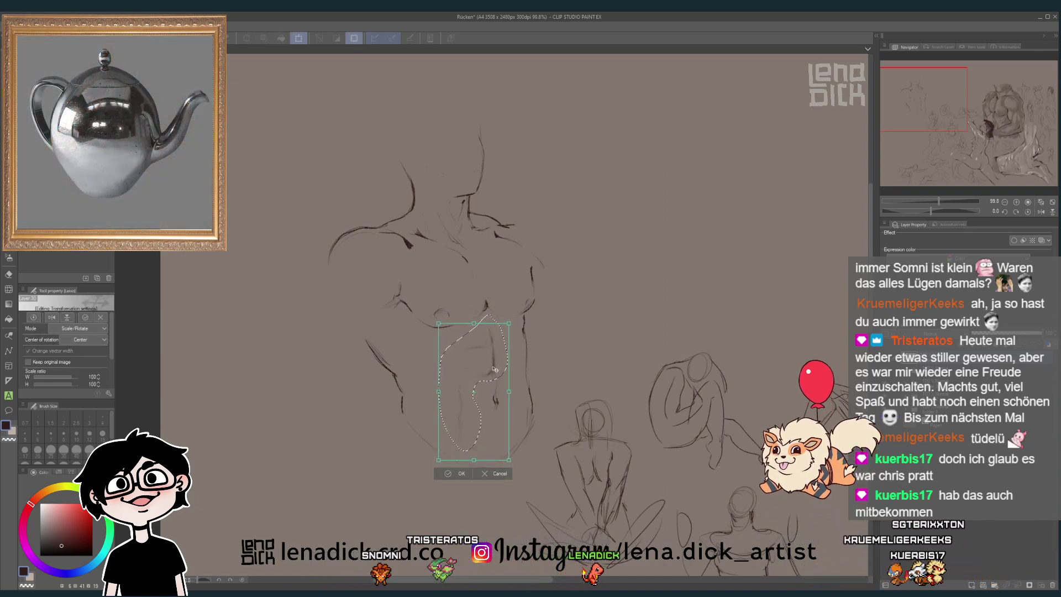
{"action": "key", "text": "Return"}
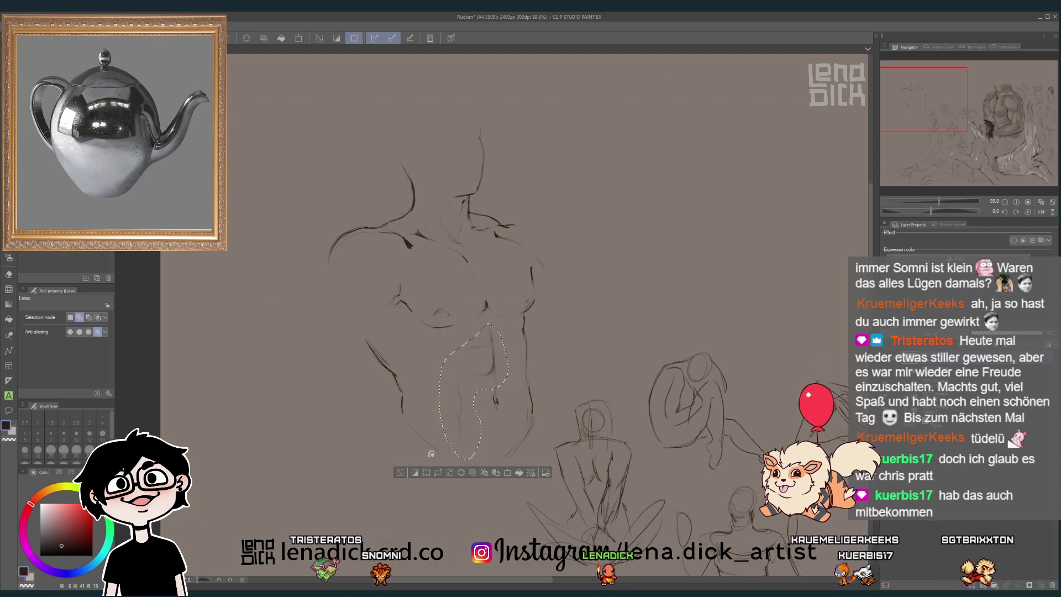
- Sketch the segmented six-pack abdominal lines with Sketch2, erasing stray strokes
{"action": "key", "text": "b"}
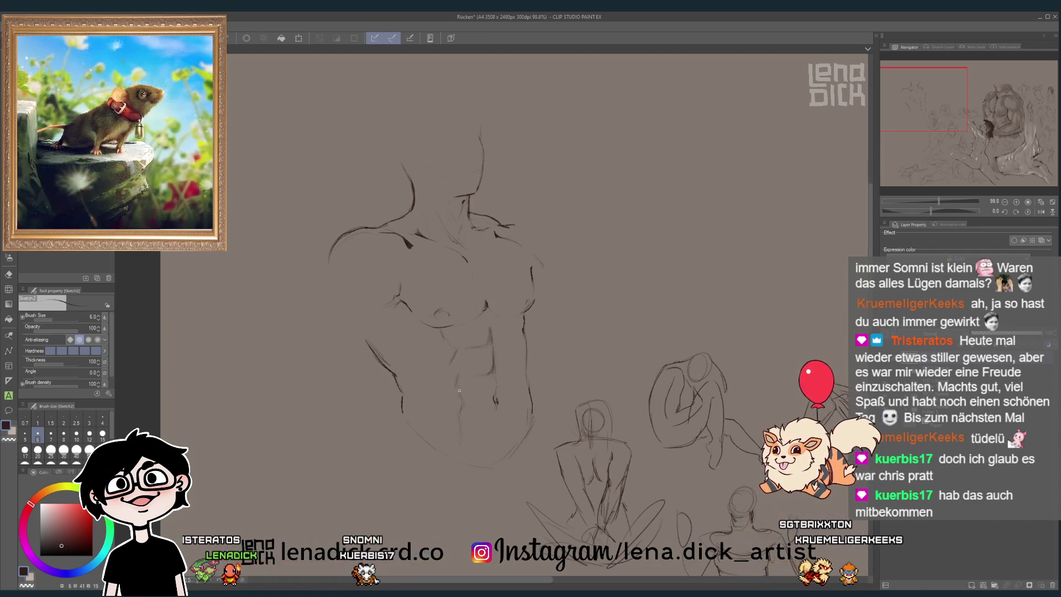
{"action": "key", "text": "e"}
{"action": "key", "text": "p"}
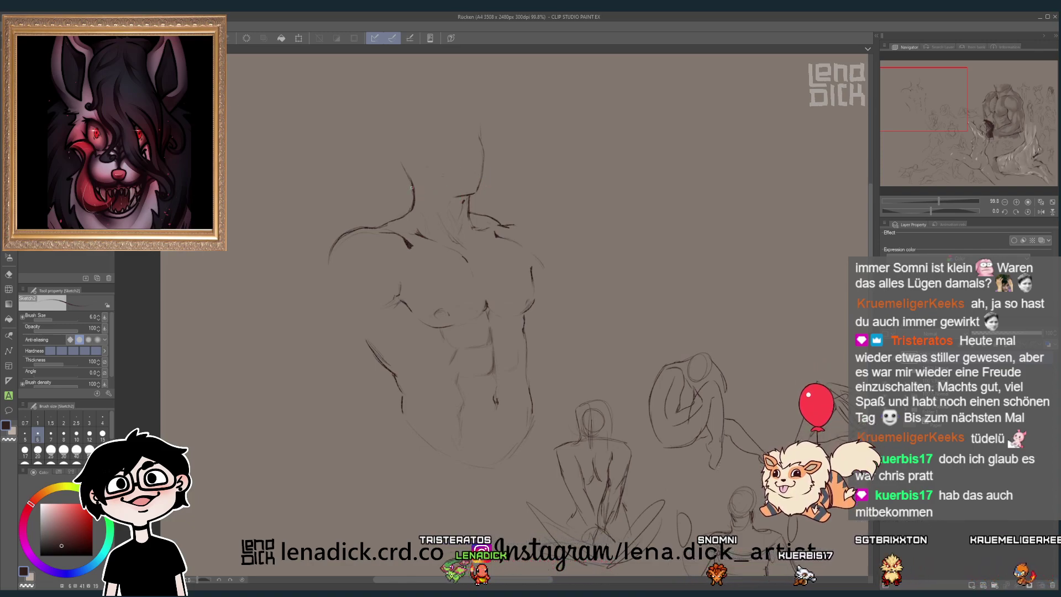
- Extend the right and left shoulder contours down into the upper arms
{"action": "key", "text": "e"}
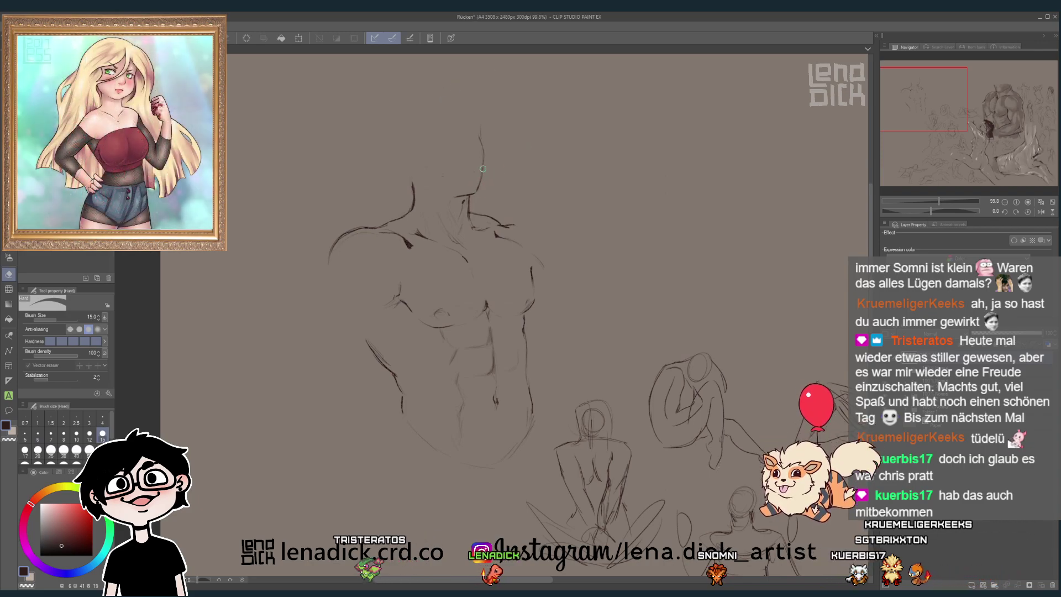
{"action": "key", "text": "p"}
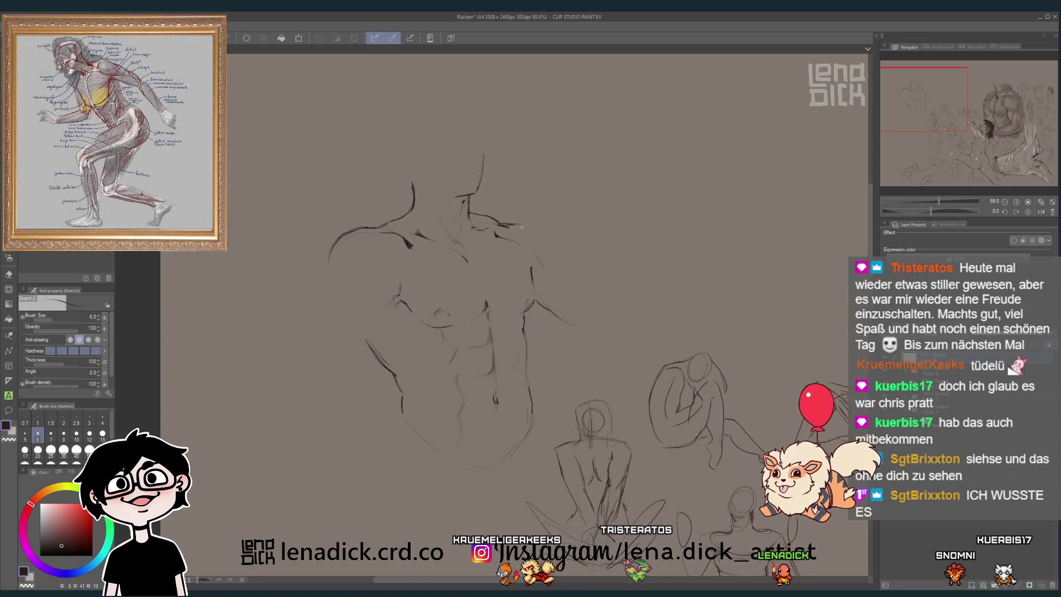
{"action": "mouse_move", "coordinate": [519, 225]}
{"action": "left_mouse_down"}
{"action": "mouse_move", "coordinate": [560, 253]}
{"action": "mouse_move", "coordinate": [568, 286]}
{"action": "mouse_move", "coordinate": [603, 317]}
{"action": "left_mouse_up"}
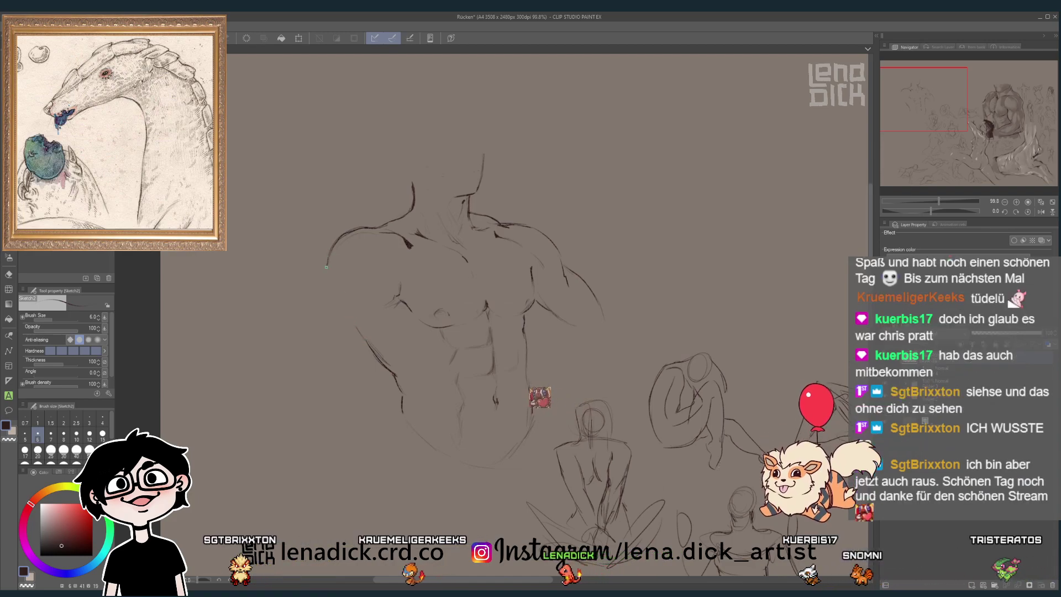
{"action": "mouse_move", "coordinate": [327, 267]}
{"action": "left_mouse_down"}
{"action": "mouse_move", "coordinate": [299, 303]}
{"action": "mouse_move", "coordinate": [315, 278]}
{"action": "mouse_move", "coordinate": [303, 290]}
{"action": "mouse_move", "coordinate": [296, 325]}
{"action": "left_mouse_up"}
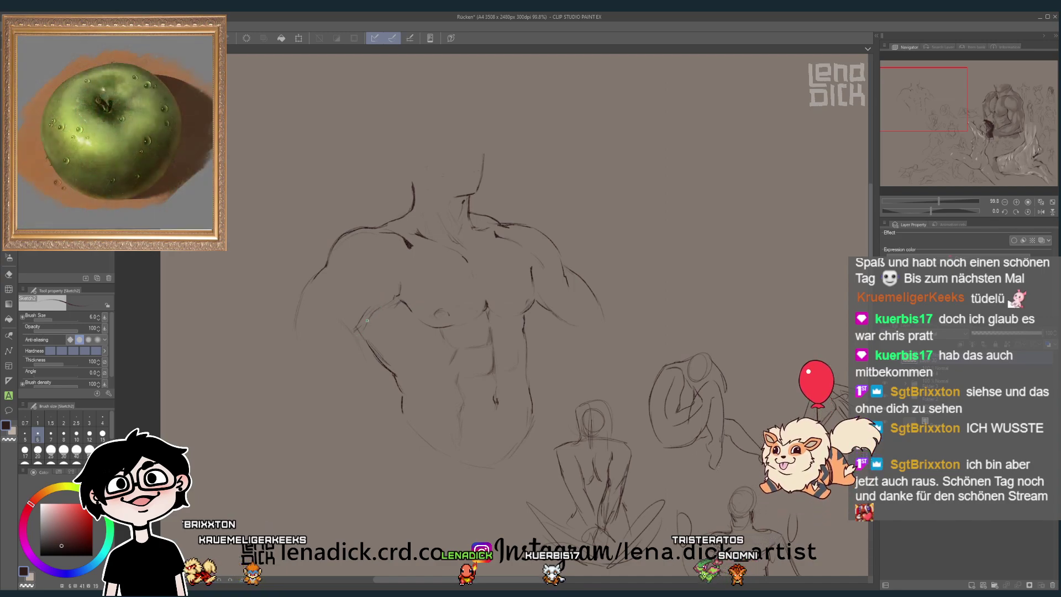
{"action": "key", "text": "e"}
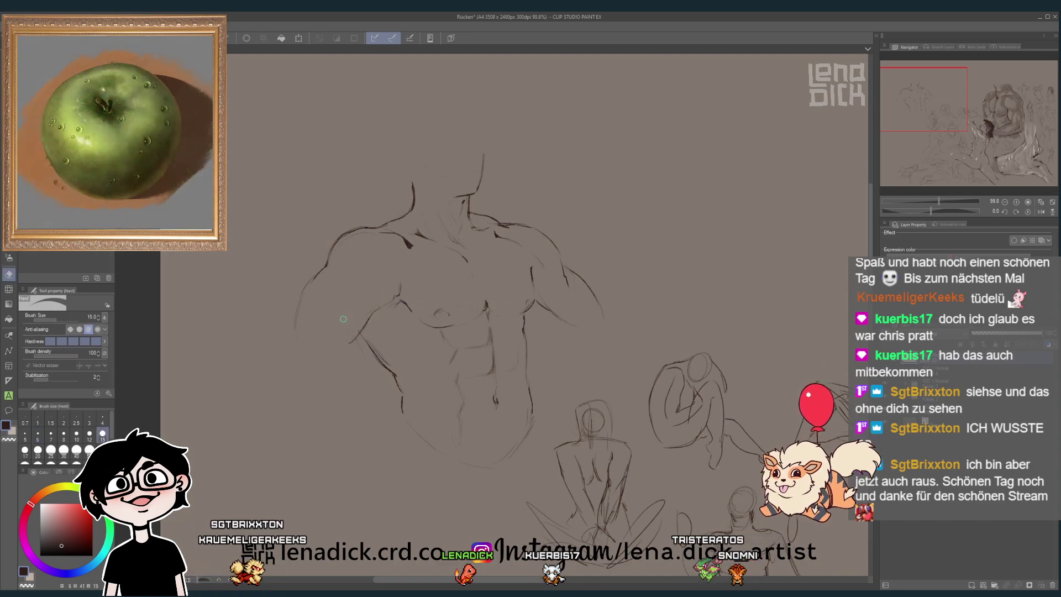
{"action": "key", "text": "p"}
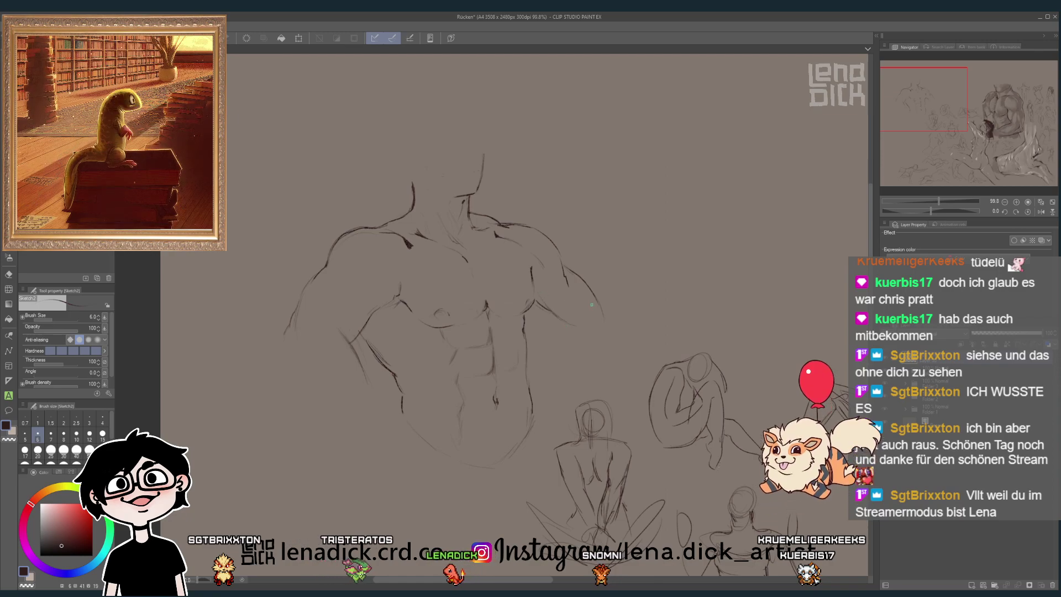
- Redraw the right shoulder and arm contour and erase stray lines around the chest
{"action": "key", "text": "e"}
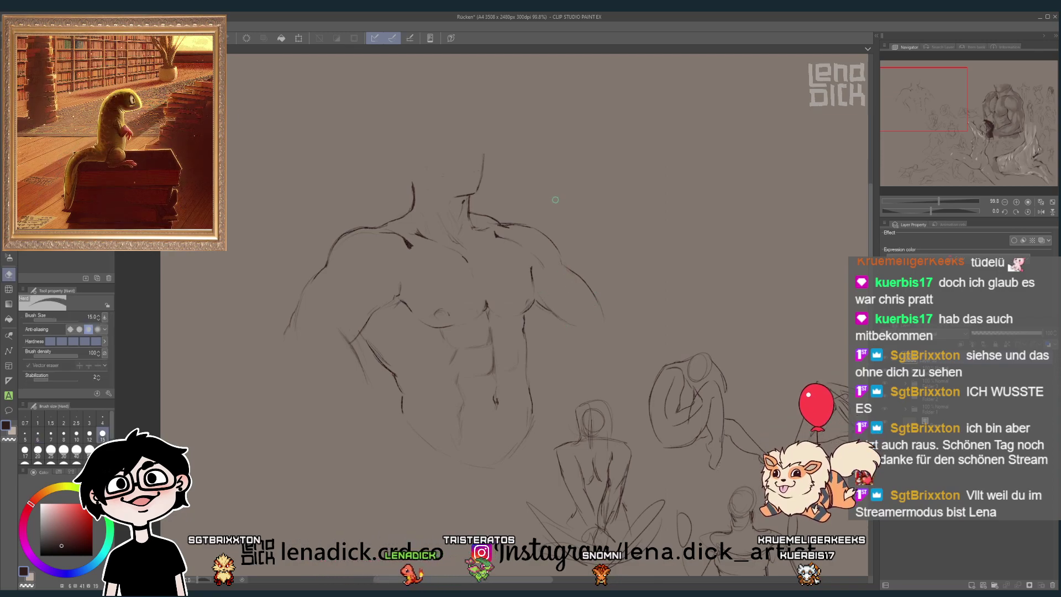
{"action": "key", "text": "p"}
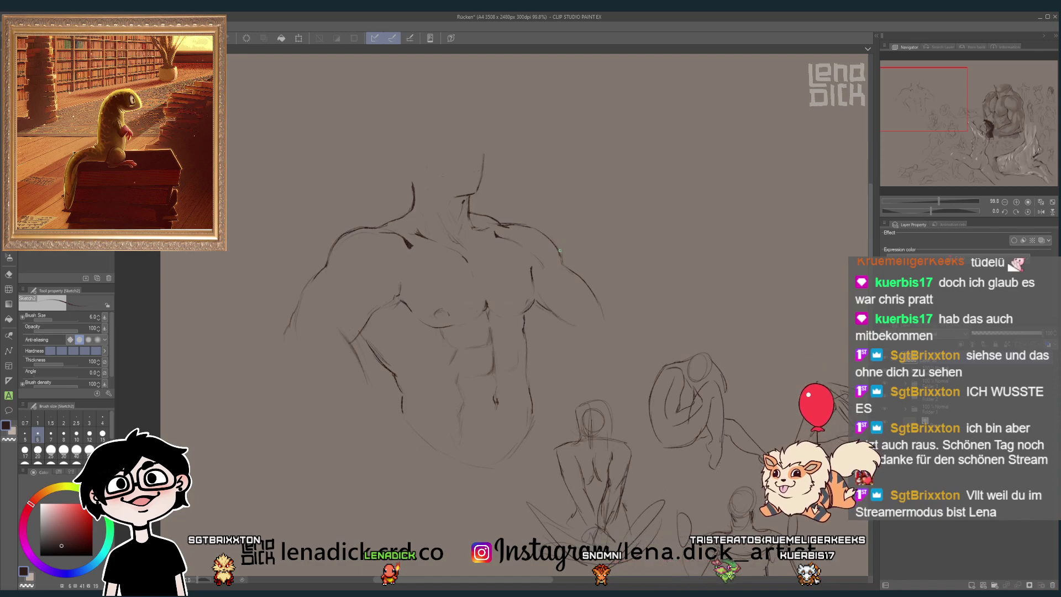
{"action": "left_click_drag", "start_coordinate": [562, 256], "coordinate": [594, 284]}
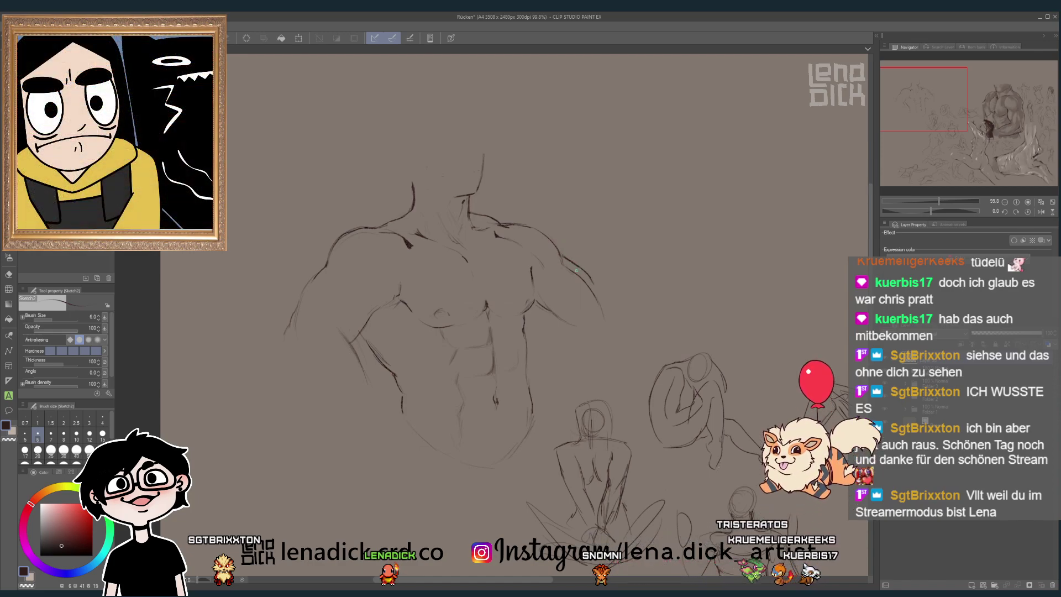
{"action": "key", "text": "e"}
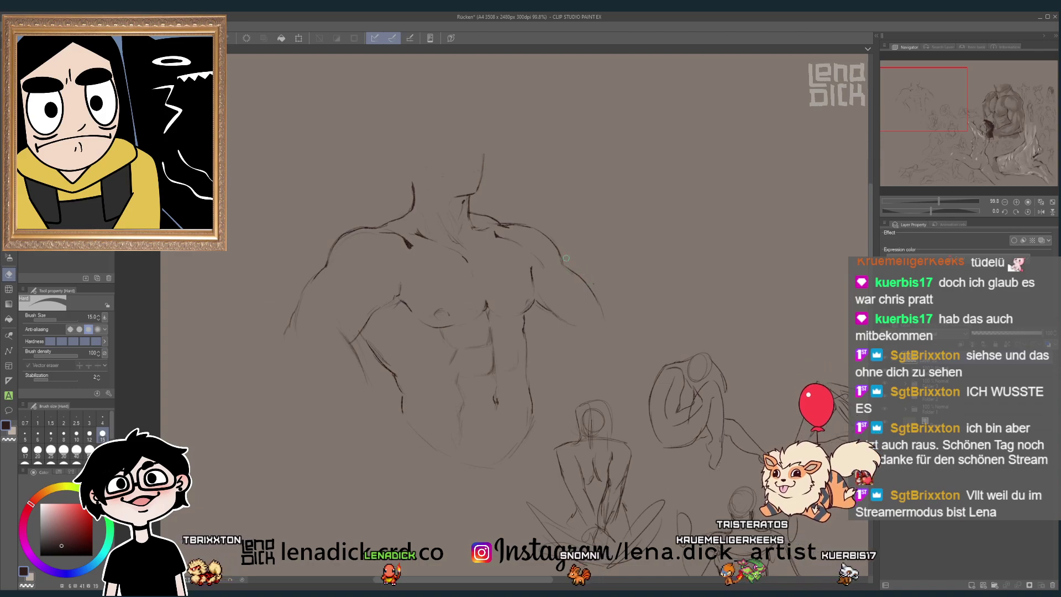
{"action": "key", "text": "p"}
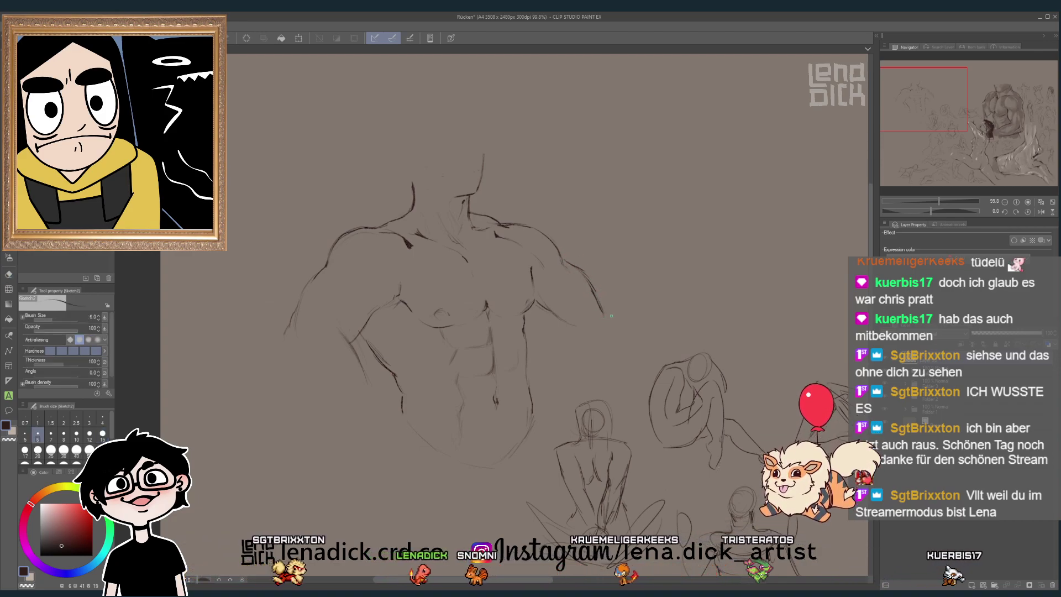
{"action": "key", "text": "e"}
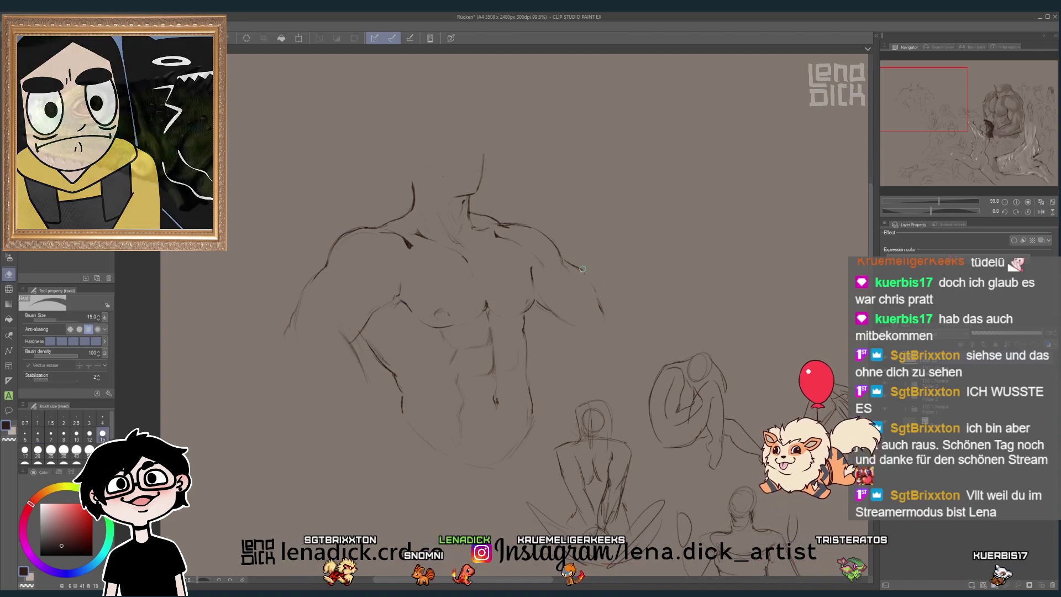
{"action": "key", "text": "p"}
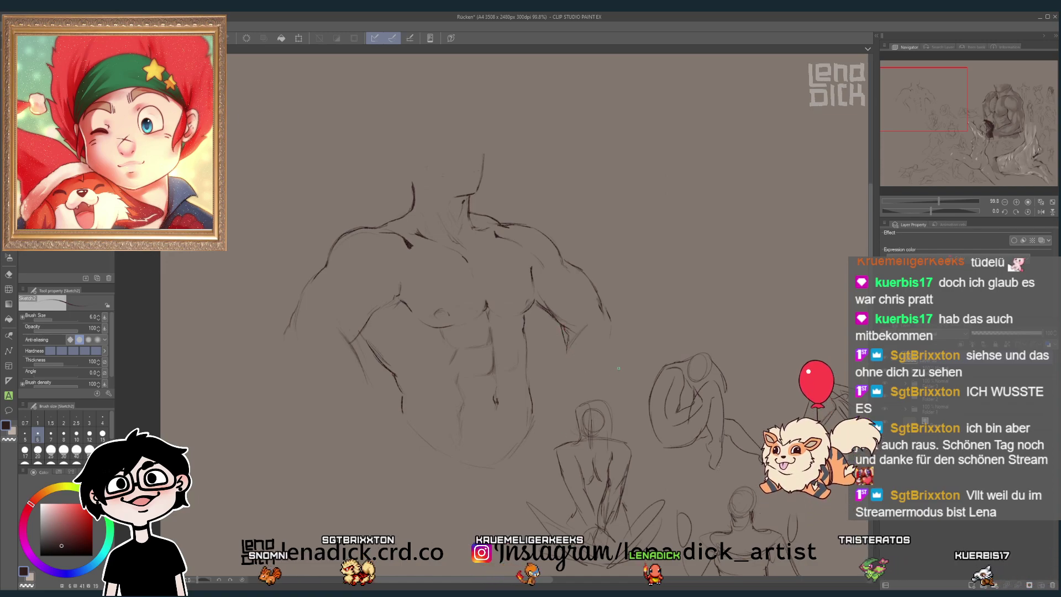
{"action": "scroll", "coordinate": [611, 468], "scroll_direction": "down", "scroll_amount": 5}
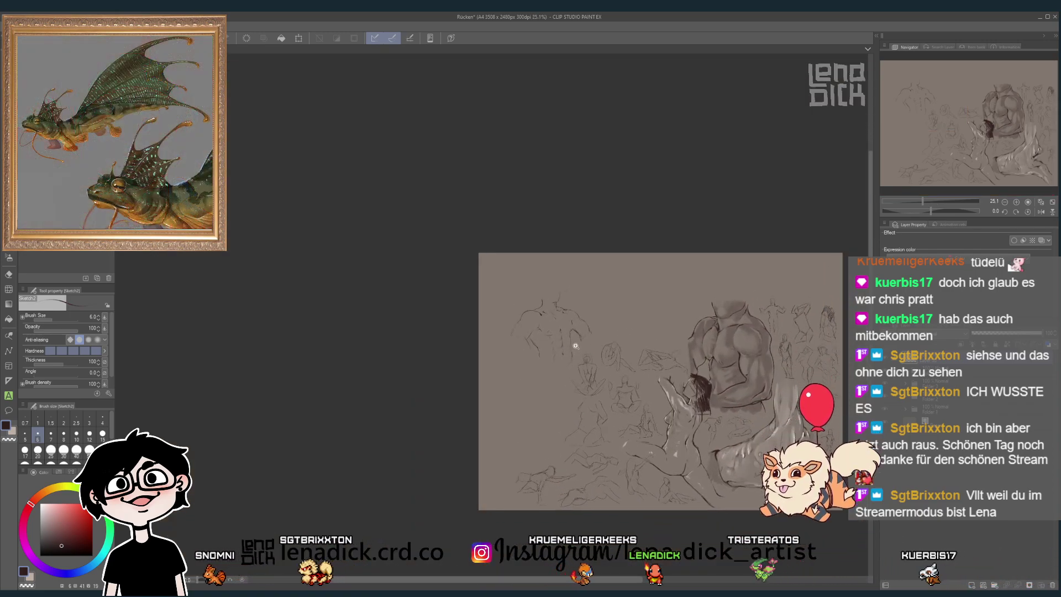
{"action": "scroll", "coordinate": [603, 340], "scroll_direction": "up", "scroll_amount": 4}
{"action": "scroll", "coordinate": [604, 340], "scroll_direction": "up", "scroll_amount": 2}
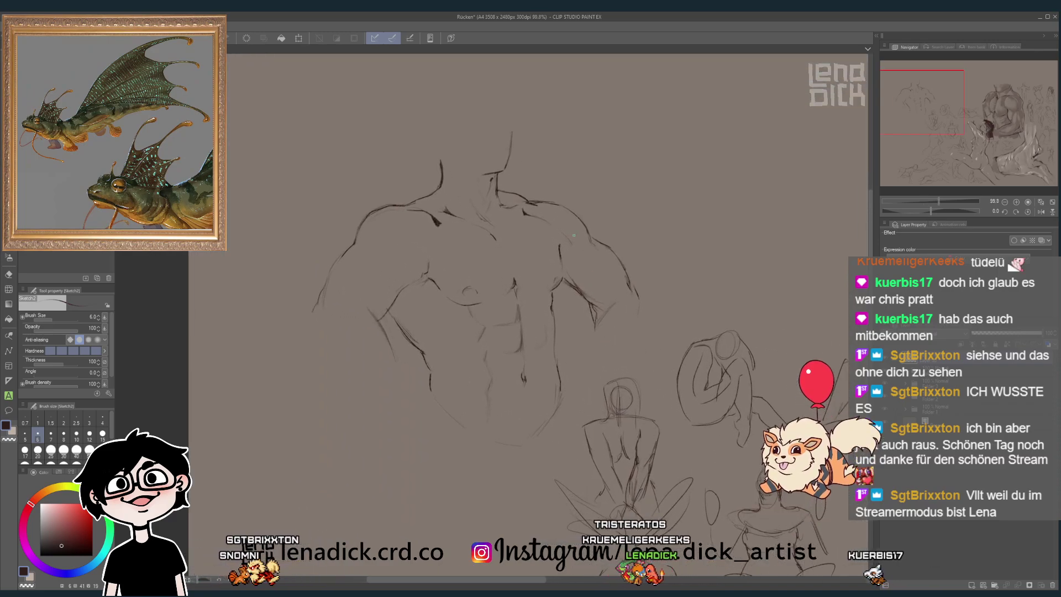
- Clean stray lines and pan the view to frame the torso for darkening its contours
{"action": "key", "text": "e"}
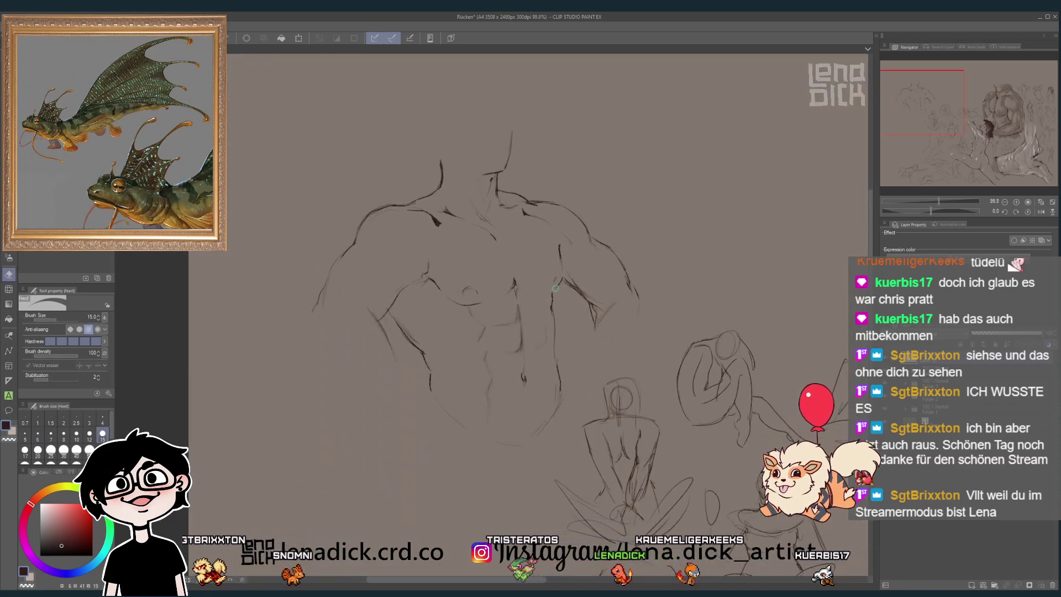
{"action": "key", "text": "p"}
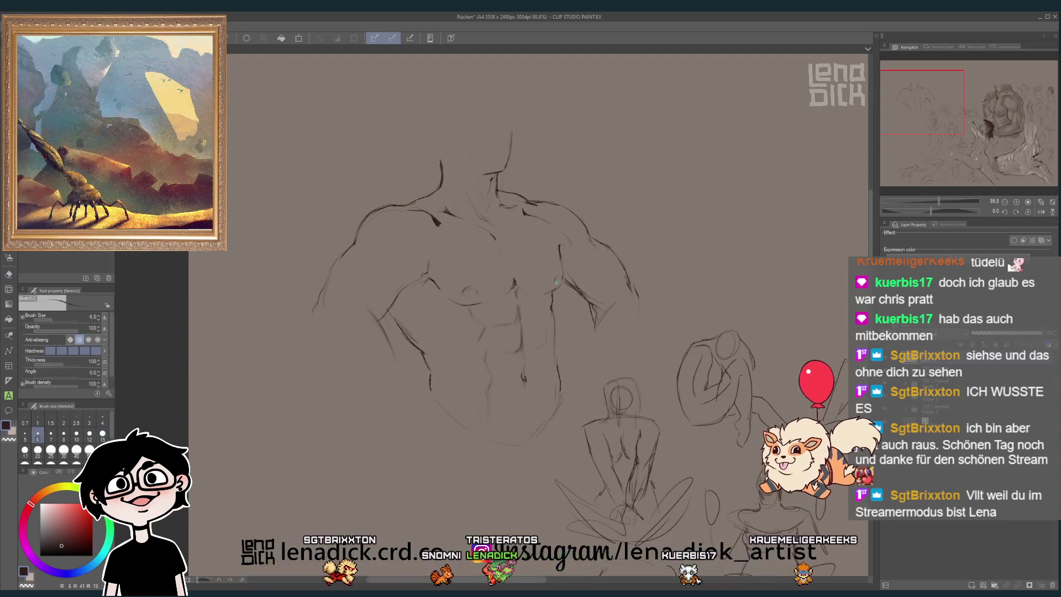
{"action": "mouse_move", "coordinate": [584, 216]}
{"action": "left_mouse_down"}
{"action": "mouse_move", "coordinate": [518, 198]}
{"action": "mouse_move", "coordinate": [567, 203]}
{"action": "left_mouse_up"}
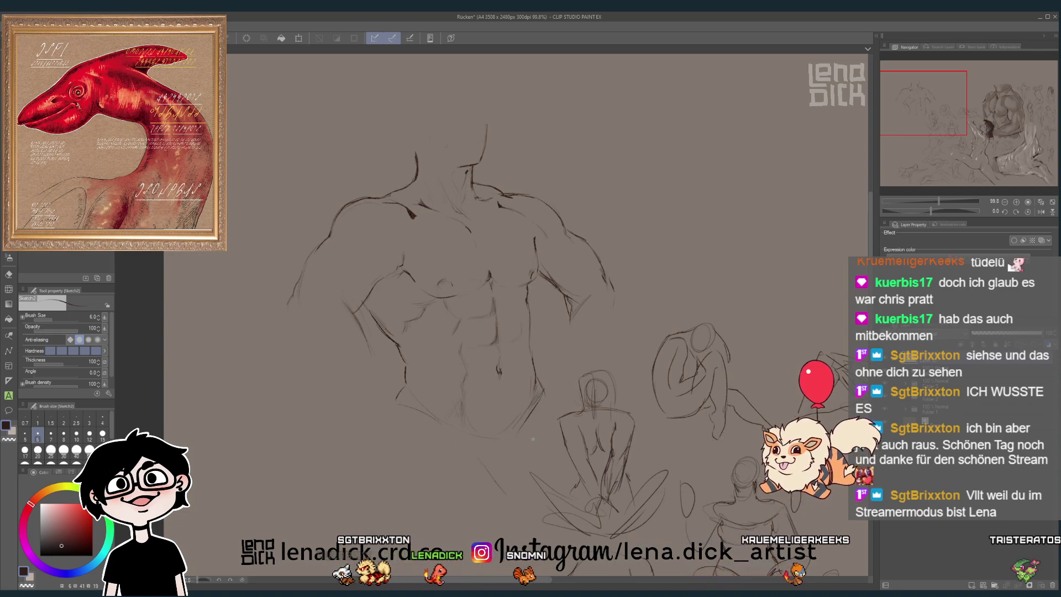
- Touch up the neck, collarbone and central ab lines, alternating pencil and Hard eraser
{"action": "scroll", "coordinate": [552, 412], "scroll_direction": "down", "scroll_amount": 3}
{"action": "left_click_drag", "start_coordinate": [559, 426], "coordinate": [542, 367]}
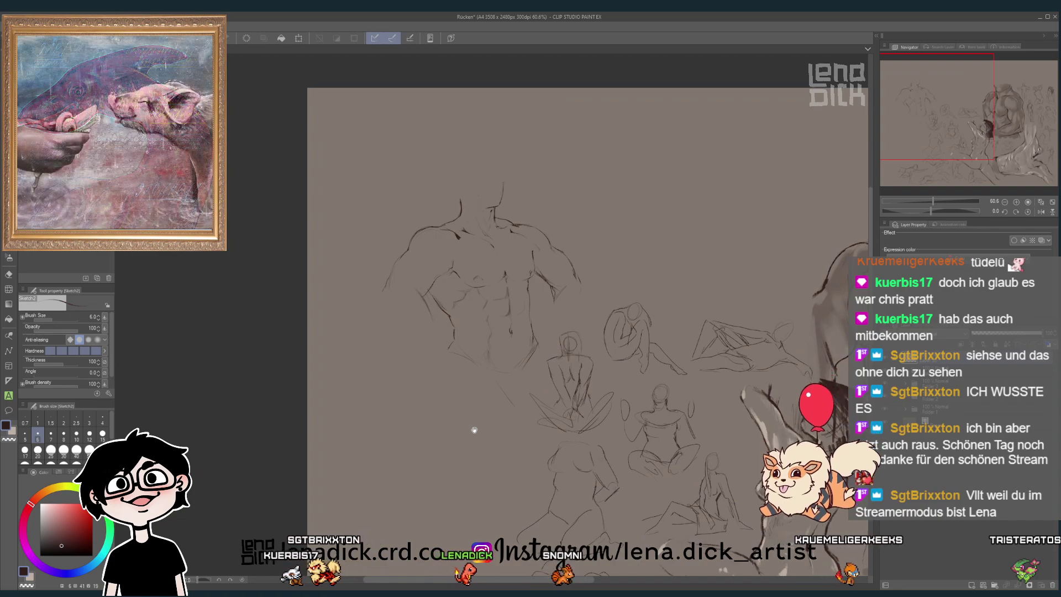
{"action": "scroll", "coordinate": [558, 263], "scroll_direction": "up", "scroll_amount": 2}
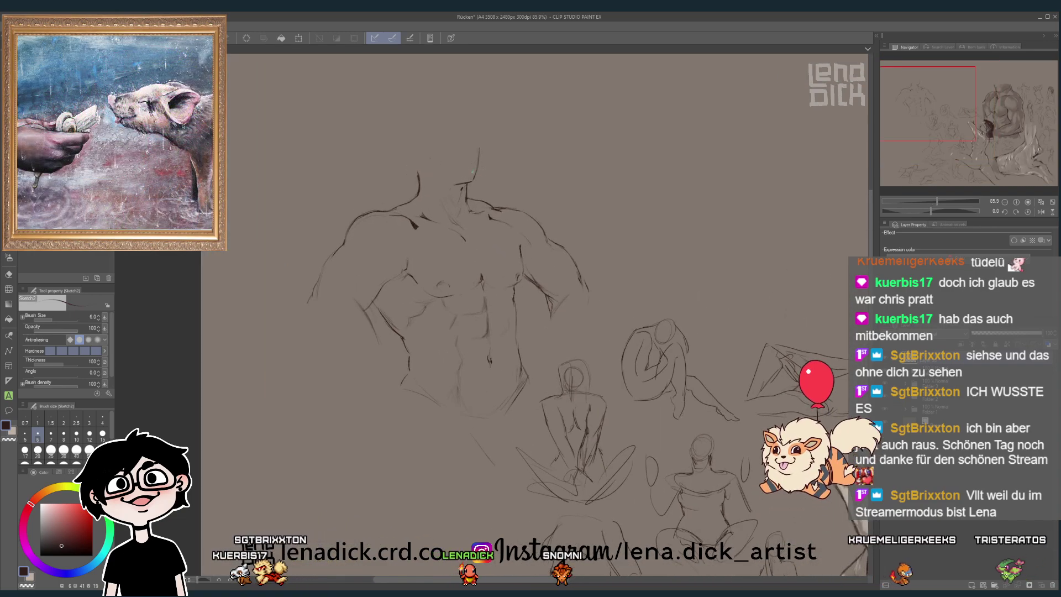
{"action": "key", "text": "e"}
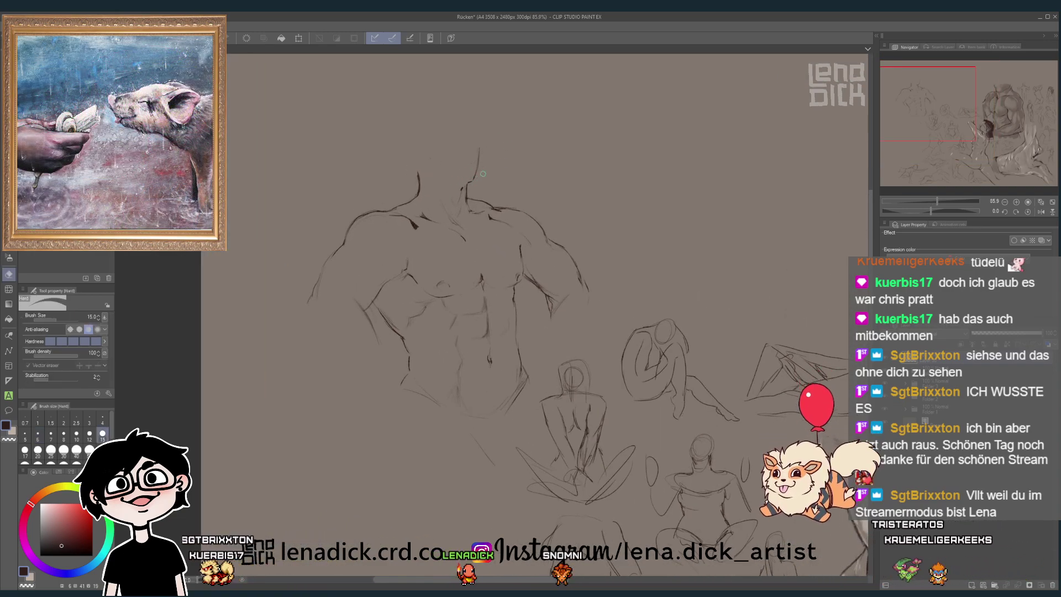
{"action": "key", "text": "p"}
{"action": "scroll", "coordinate": [548, 149], "scroll_direction": "down", "scroll_amount": 3}
{"action": "scroll", "coordinate": [547, 149], "scroll_direction": "up", "scroll_amount": 3}
{"action": "key", "text": "e"}
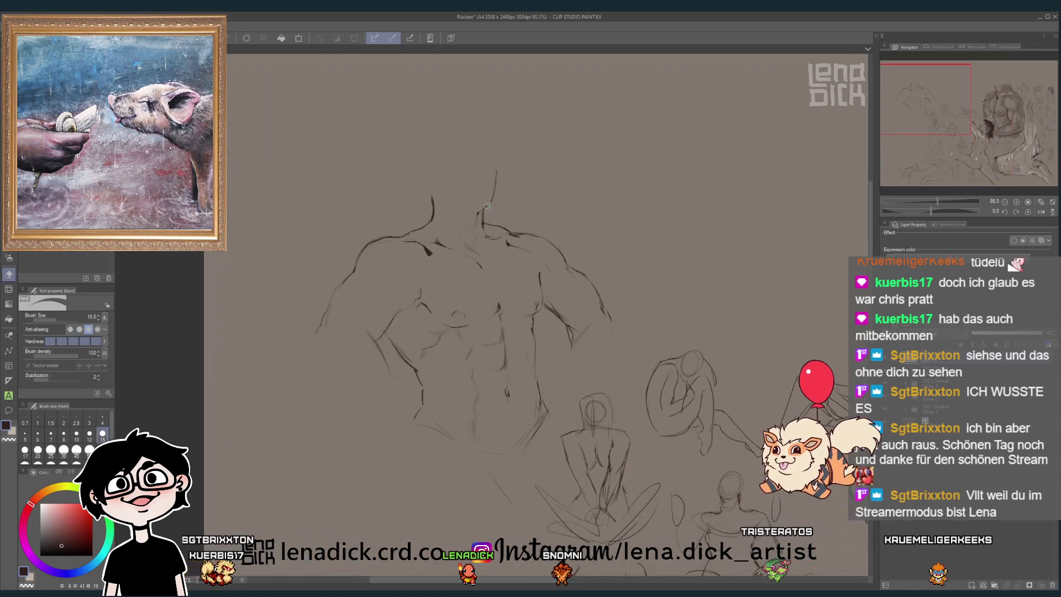
{"action": "key", "text": "p"}
{"action": "scroll", "coordinate": [564, 140], "scroll_direction": "down", "scroll_amount": 3}
{"action": "scroll", "coordinate": [548, 173], "scroll_direction": "up", "scroll_amount": 3}
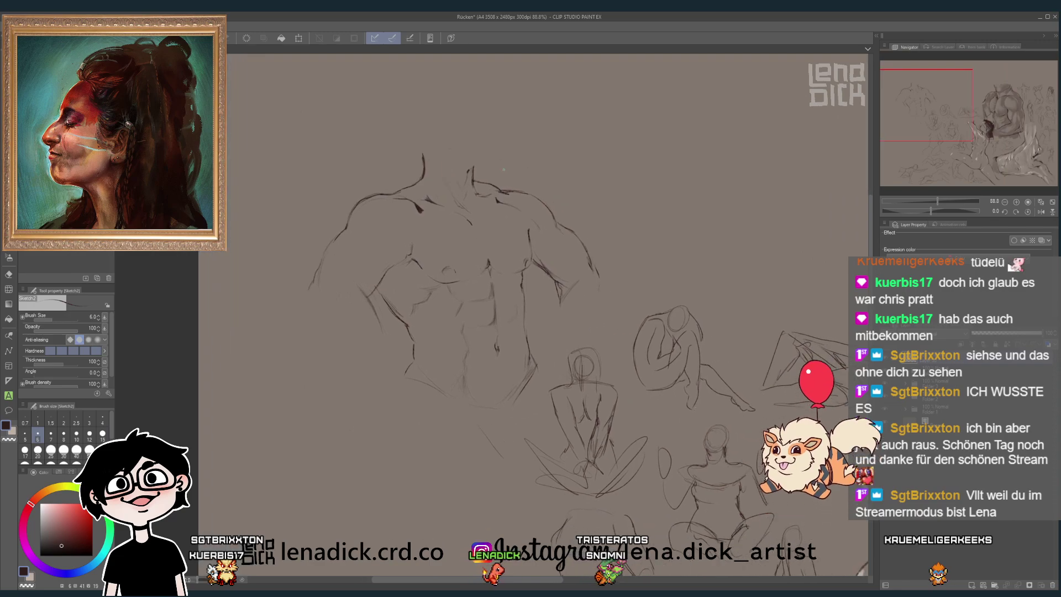
{"action": "key", "text": "e"}
{"action": "key", "text": "p"}
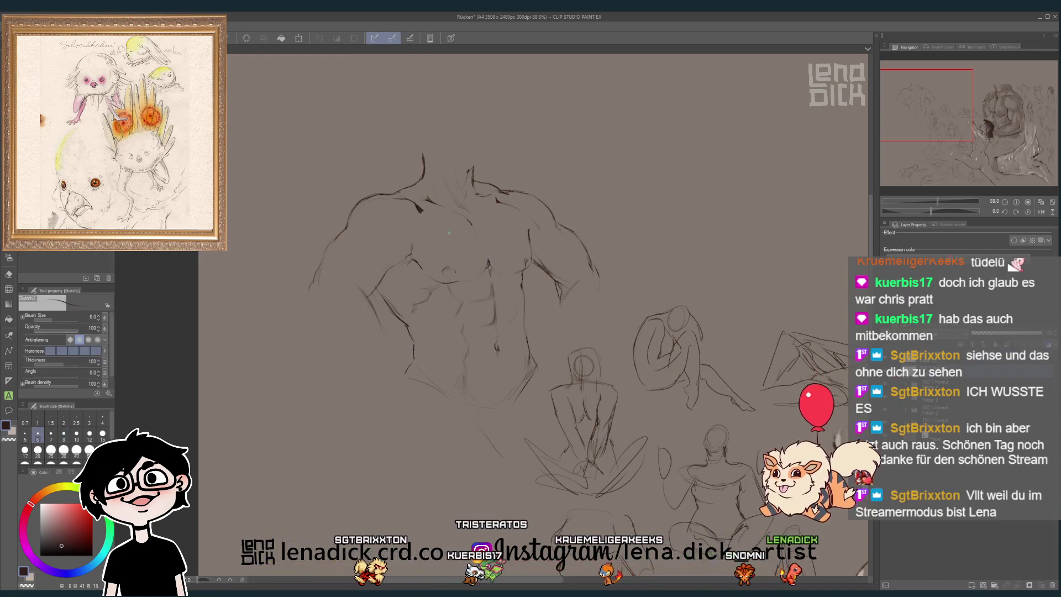
- Lay a broad dark brown stroke across the chest and extend it toward the shoulder
{"action": "mouse_move", "coordinate": [420, 233]}
{"action": "left_mouse_down"}
{"action": "mouse_move", "coordinate": [397, 276]}
{"action": "mouse_move", "coordinate": [458, 293]}
{"action": "mouse_move", "coordinate": [445, 320]}
{"action": "left_mouse_up"}
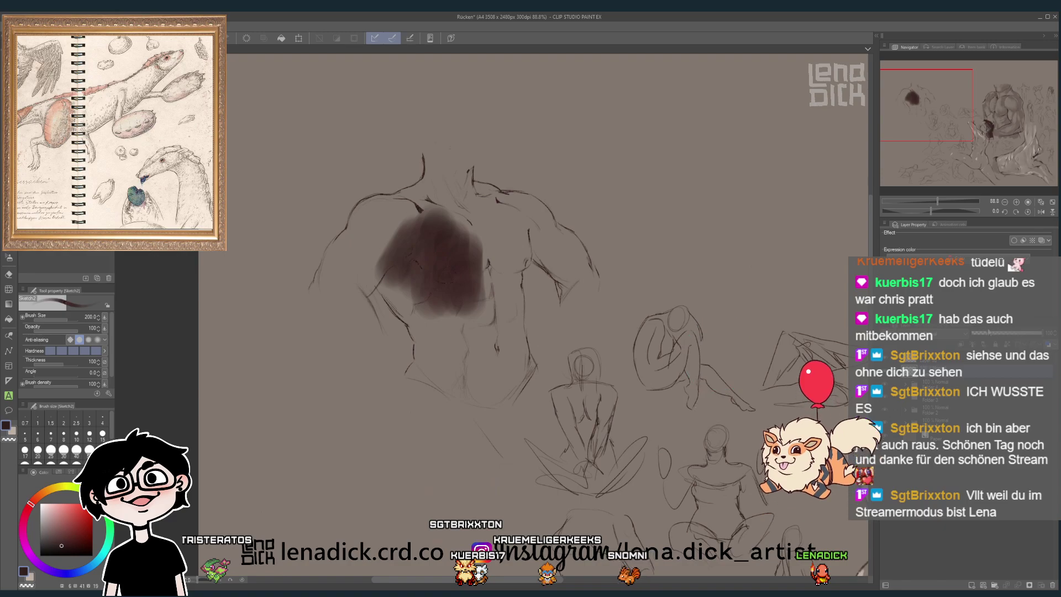
{"action": "key", "text": "ctrl+z"}
{"action": "key", "text": "ctrl+y"}
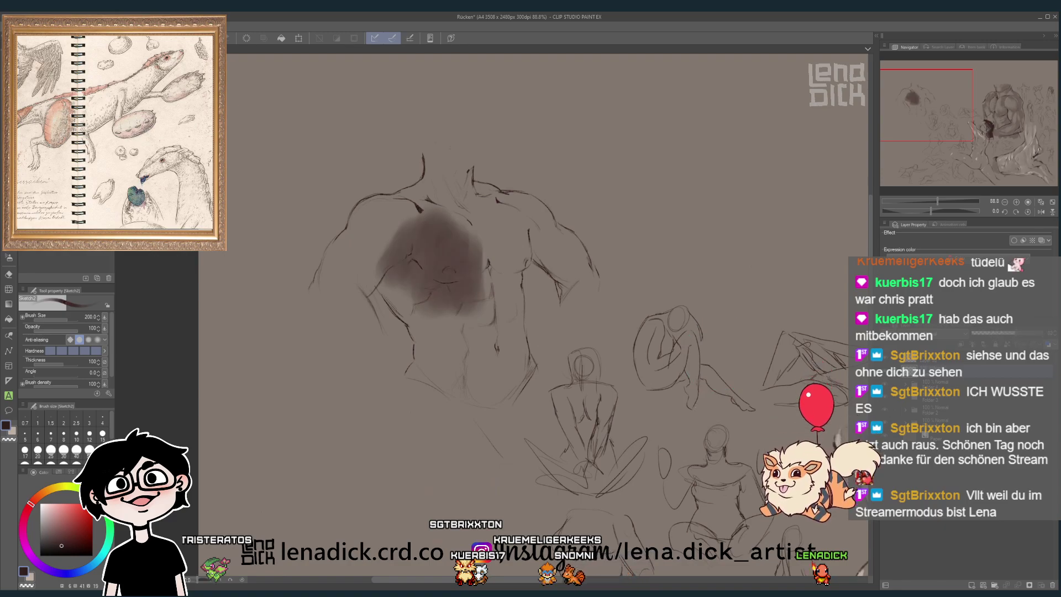
{"action": "mouse_move", "coordinate": [424, 224]}
{"action": "left_mouse_down"}
{"action": "mouse_move", "coordinate": [401, 216]}
{"action": "mouse_move", "coordinate": [376, 230]}
{"action": "mouse_move", "coordinate": [333, 275]}
{"action": "mouse_move", "coordinate": [331, 297]}
{"action": "mouse_move", "coordinate": [365, 282]}
{"action": "mouse_move", "coordinate": [336, 305]}
{"action": "mouse_move", "coordinate": [364, 316]}
{"action": "mouse_move", "coordinate": [396, 240]}
{"action": "mouse_move", "coordinate": [396, 287]}
{"action": "mouse_move", "coordinate": [450, 377]}
{"action": "mouse_move", "coordinate": [463, 364]}
{"action": "mouse_move", "coordinate": [485, 370]}
{"action": "mouse_move", "coordinate": [503, 341]}
{"action": "mouse_move", "coordinate": [513, 353]}
{"action": "mouse_move", "coordinate": [459, 367]}
{"action": "mouse_move", "coordinate": [484, 271]}
{"action": "mouse_move", "coordinate": [511, 323]}
{"action": "mouse_move", "coordinate": [503, 236]}
{"action": "mouse_move", "coordinate": [469, 242]}
{"action": "mouse_move", "coordinate": [460, 217]}
{"action": "mouse_move", "coordinate": [498, 238]}
{"action": "mouse_move", "coordinate": [525, 230]}
{"action": "mouse_move", "coordinate": [519, 255]}
{"action": "mouse_move", "coordinate": [536, 245]}
{"action": "mouse_move", "coordinate": [556, 261]}
{"action": "mouse_move", "coordinate": [559, 246]}
{"action": "mouse_move", "coordinate": [571, 250]}
{"action": "mouse_move", "coordinate": [568, 290]}
{"action": "mouse_move", "coordinate": [533, 219]}
{"action": "left_mouse_up"}
- Paint smaller dark brown shading over the left shoulder up toward the neck
{"action": "key", "text": "bracketleft"}
{"action": "key", "text": "bracketleft"}
{"action": "key", "text": "bracketleft"}
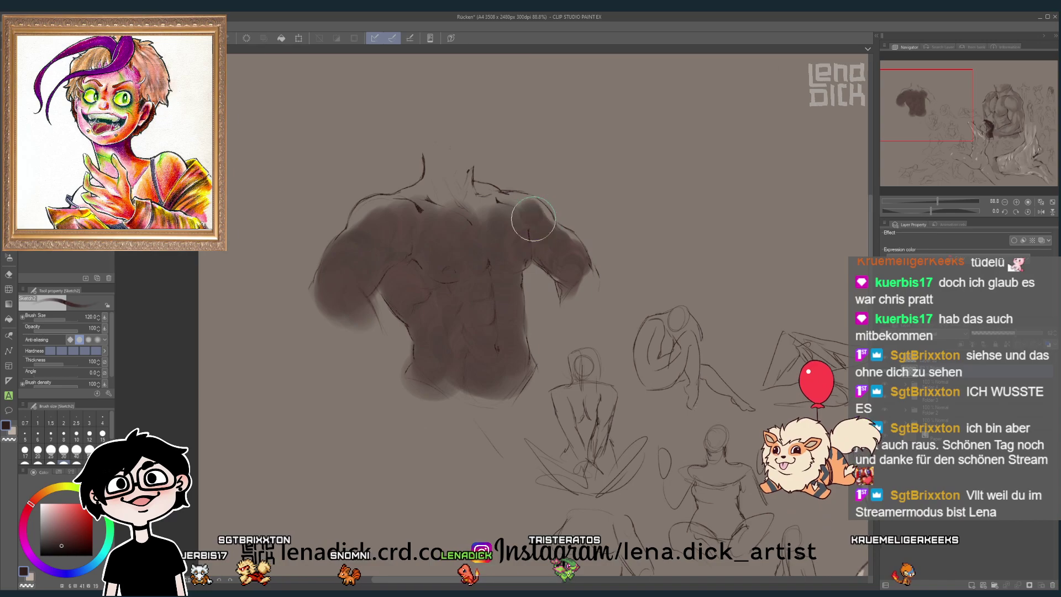
{"action": "left_click_drag", "start_coordinate": [370, 210], "coordinate": [446, 186]}
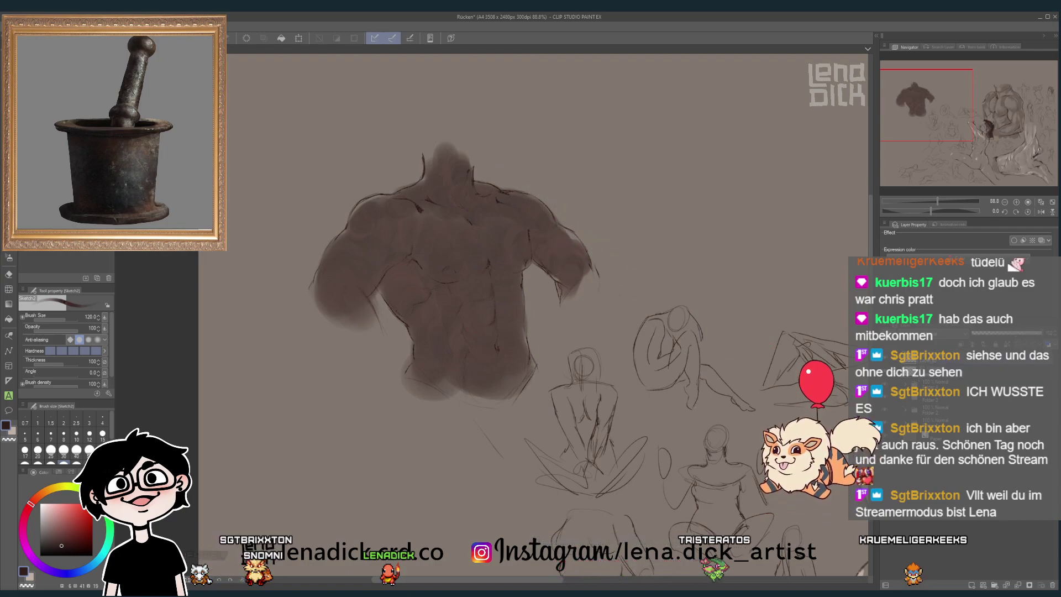
{"action": "left_click", "coordinate": [8, 289]}
- Push the right armpit edge inward with Liquify, then return to a smaller brush for highlights
{"action": "key", "text": "bracketleft"}
{"action": "key", "text": "bracketleft"}
{"action": "key", "text": "bracketleft"}
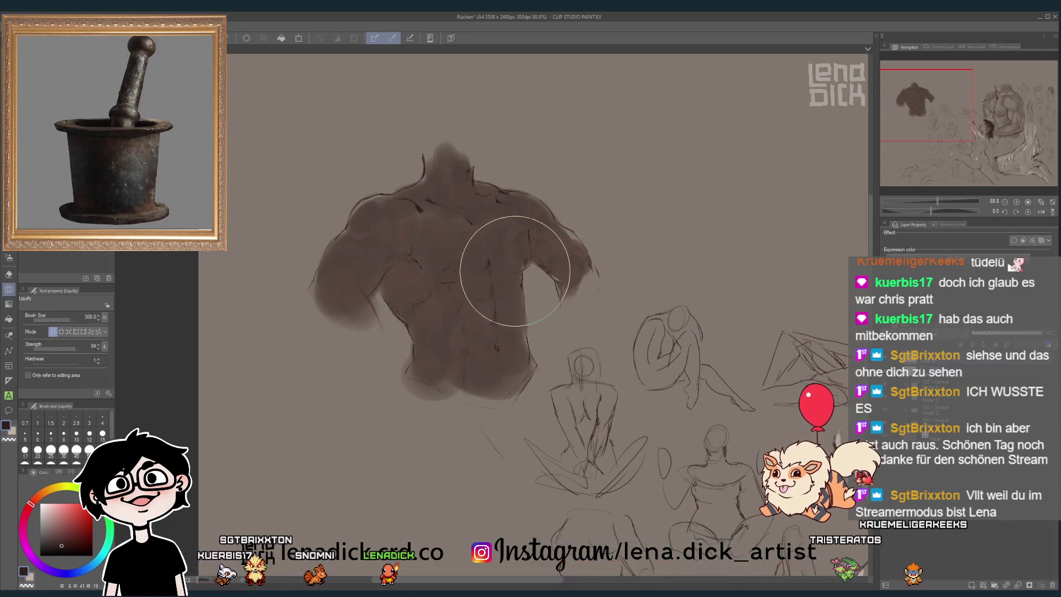
{"action": "left_click_drag", "start_coordinate": [526, 276], "coordinate": [516, 271]}
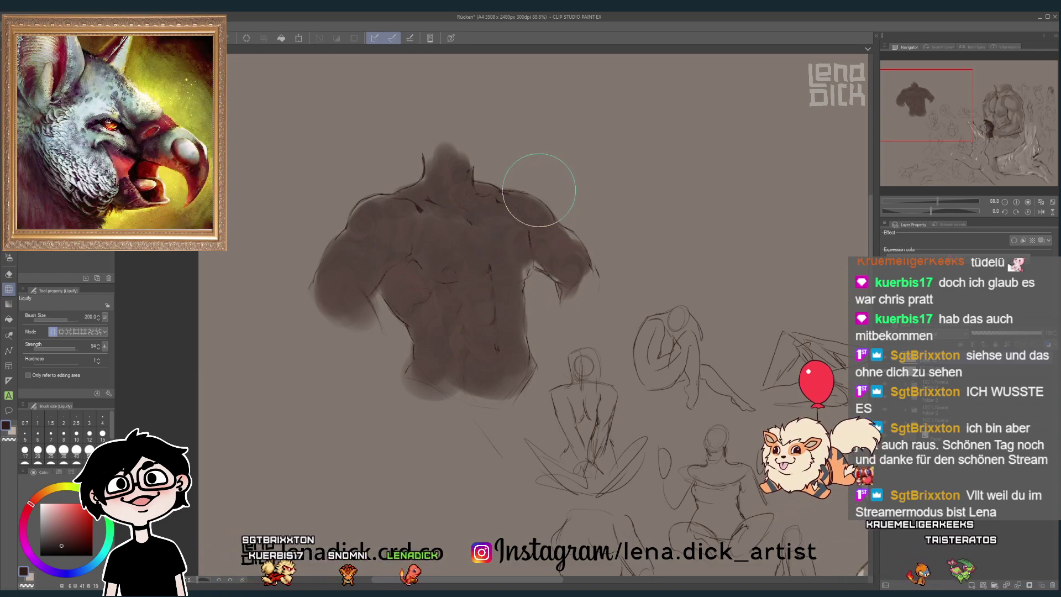
{"action": "key", "text": "bracketright"}
{"action": "key", "text": "bracketright"}
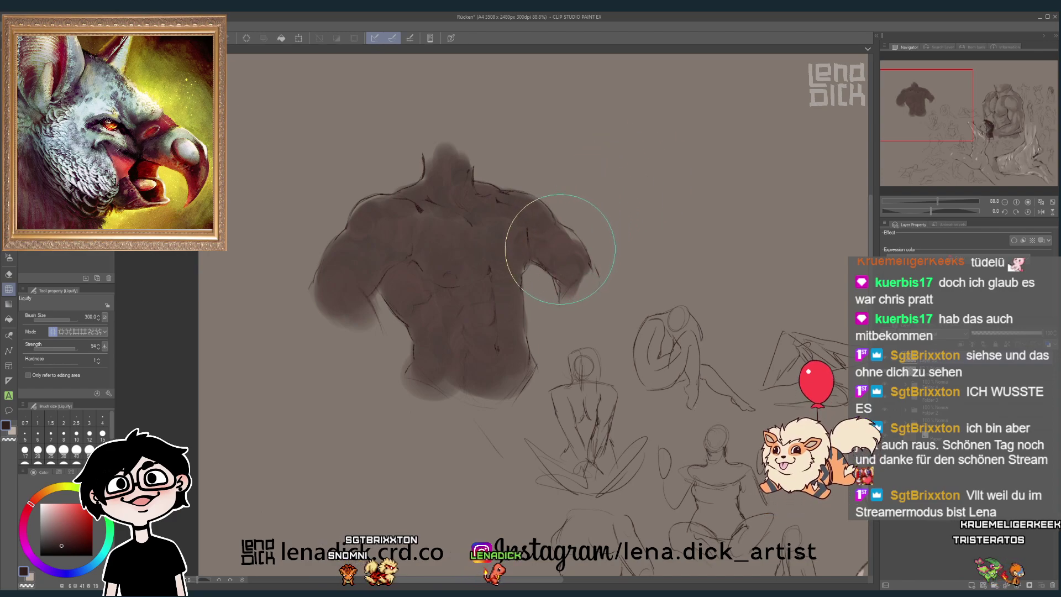
{"action": "key", "text": "bracketleft"}
{"action": "key", "text": "bracketleft"}
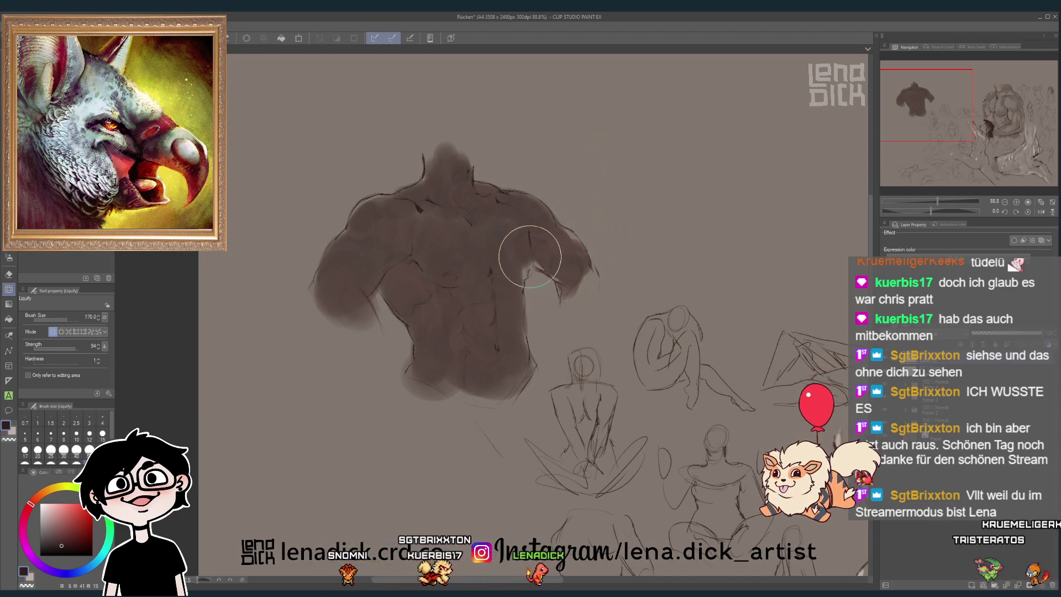
{"action": "key", "text": "bracketright"}
{"action": "key", "text": "bracketright"}
{"action": "key", "text": "bracketright"}
{"action": "key", "text": "bracketright"}
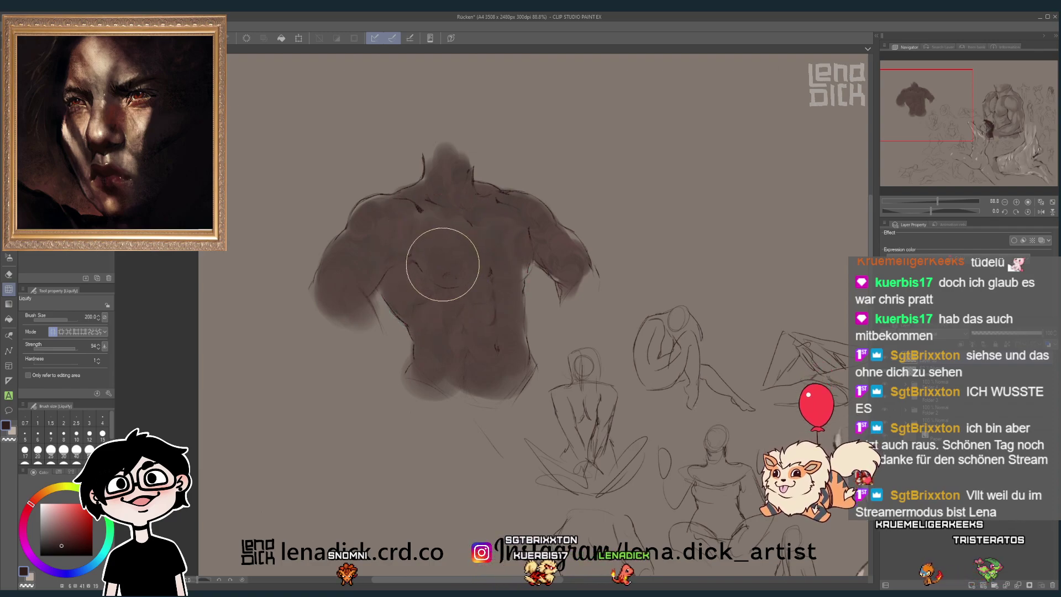
{"action": "key", "text": "bracketright"}
{"action": "key", "text": "bracketright"}
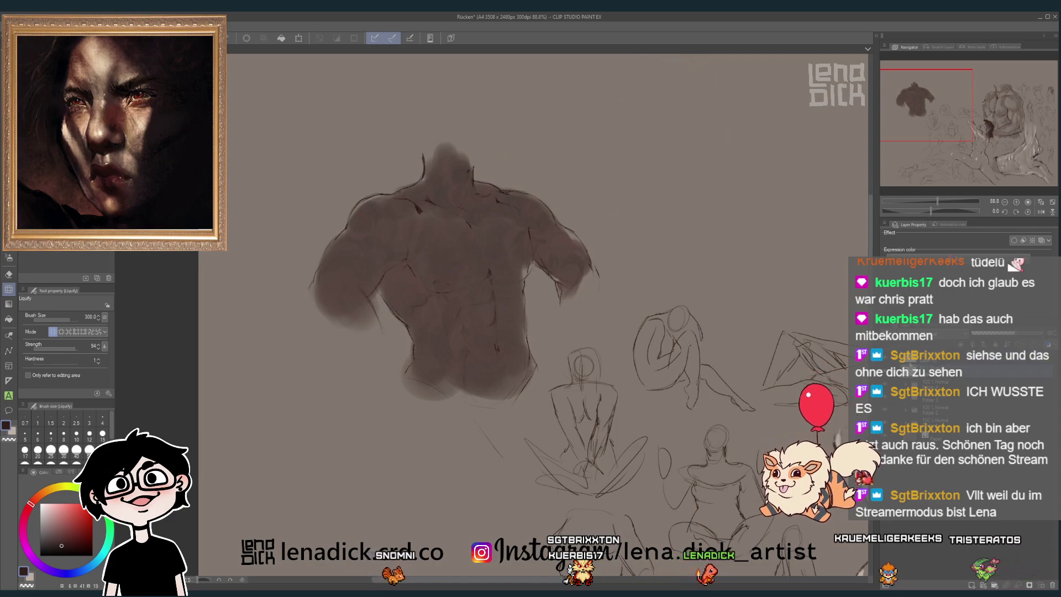
{"action": "key", "text": "bracketleft"}
{"action": "key", "text": "bracketleft"}
{"action": "key", "text": "bracketleft"}
{"action": "key", "text": "bracketleft"}
{"action": "key", "text": "bracketleft"}
{"action": "key", "text": "bracketleft"}
{"action": "key", "text": "bracketleft"}
{"action": "key", "text": "bracketleft"}
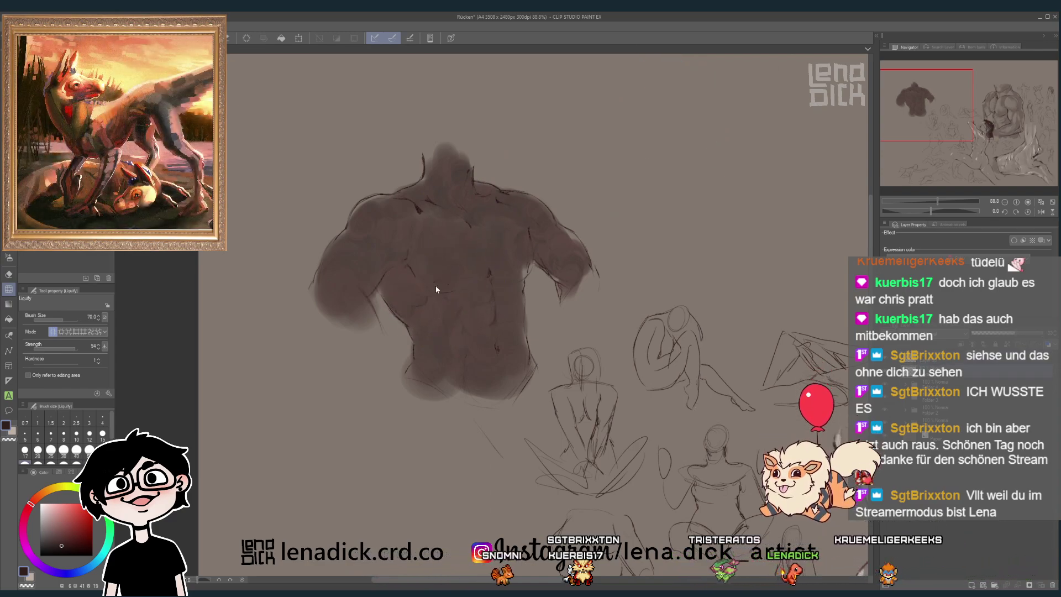
{"action": "key", "text": "b"}
{"action": "key", "text": "bracketleft"}
{"action": "key", "text": "bracketleft"}
{"action": "key", "text": "bracketleft"}
{"action": "key", "text": "bracketleft"}
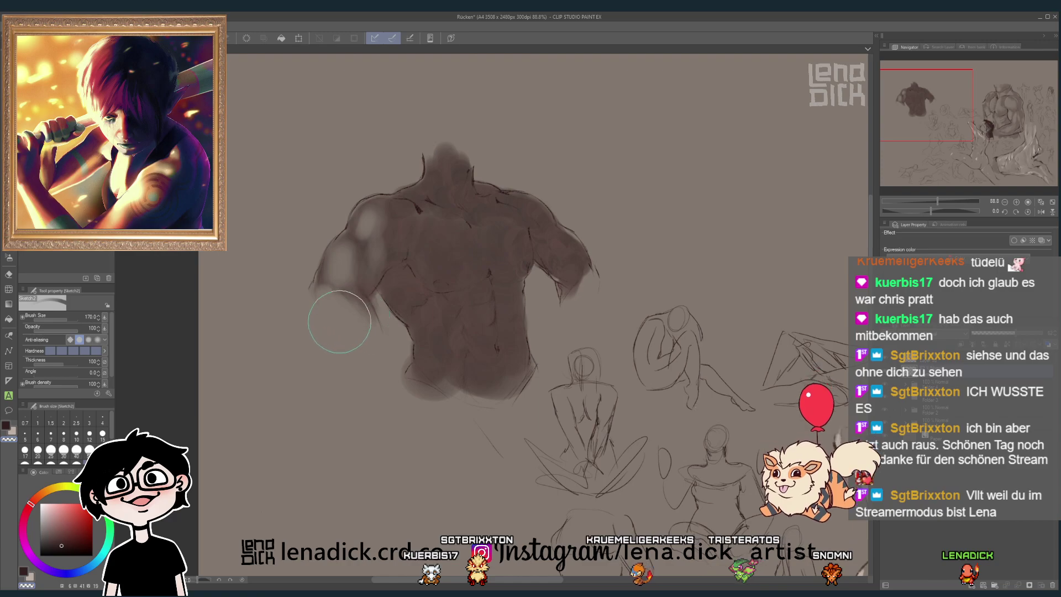
- Extend a pale patch down the left upper arm, then enlarge the brush for broad chest highlights
{"action": "left_click_drag", "start_coordinate": [333, 273], "coordinate": [342, 272]}
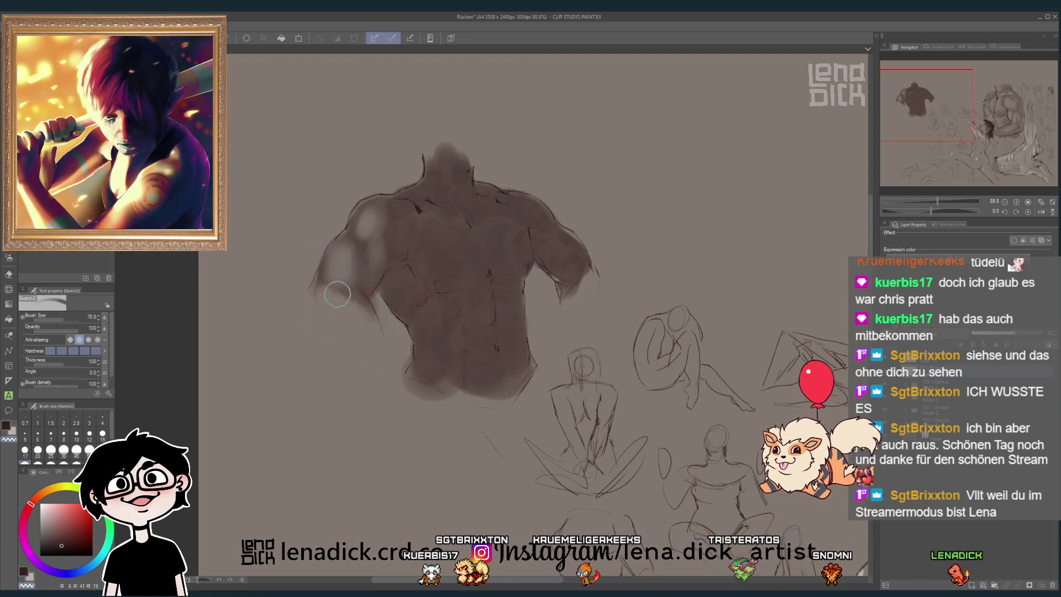
{"action": "key", "text": "bracketleft"}
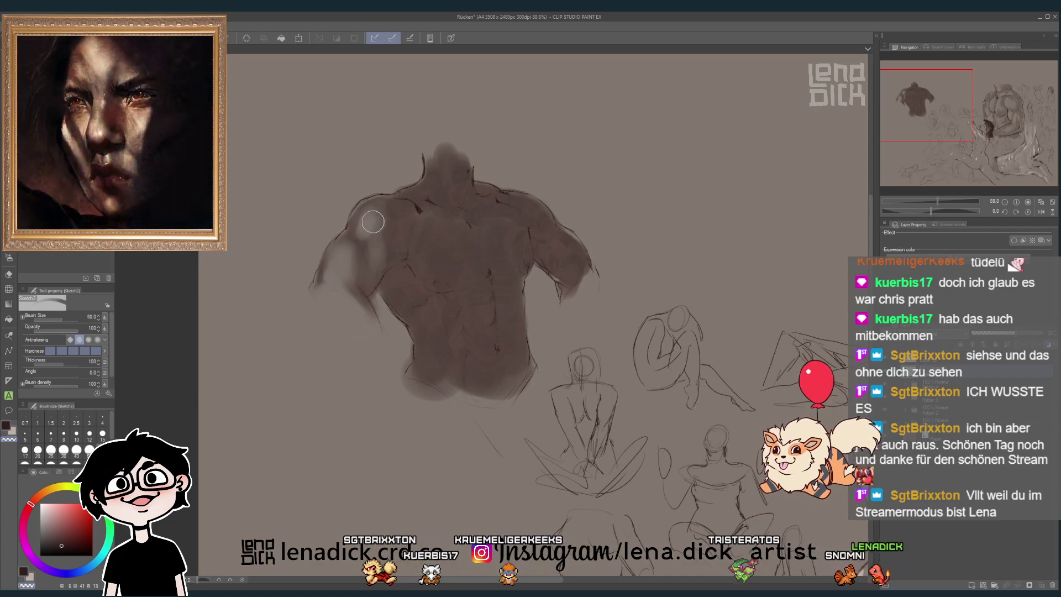
{"action": "key", "text": "bracketleft"}
{"action": "key", "text": "bracketleft"}
{"action": "key", "text": "bracketleft"}
{"action": "key", "text": "bracketleft"}
{"action": "key", "text": "bracketleft"}
{"action": "key", "text": "bracketleft"}
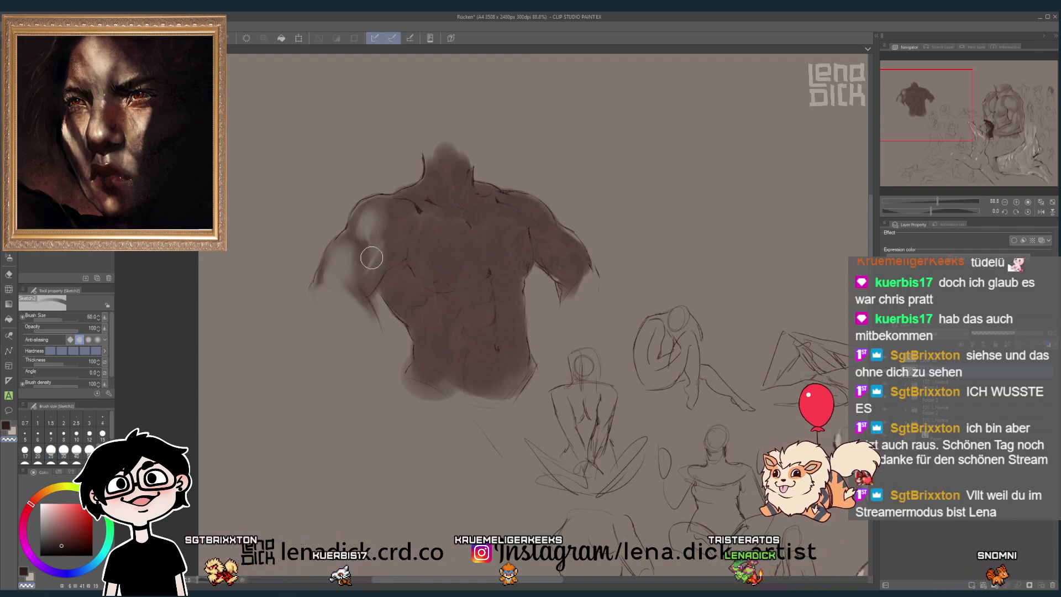
{"action": "key", "text": "bracketright"}
{"action": "key", "text": "bracketright"}
{"action": "key", "text": "bracketright"}
{"action": "key", "text": "bracketright"}
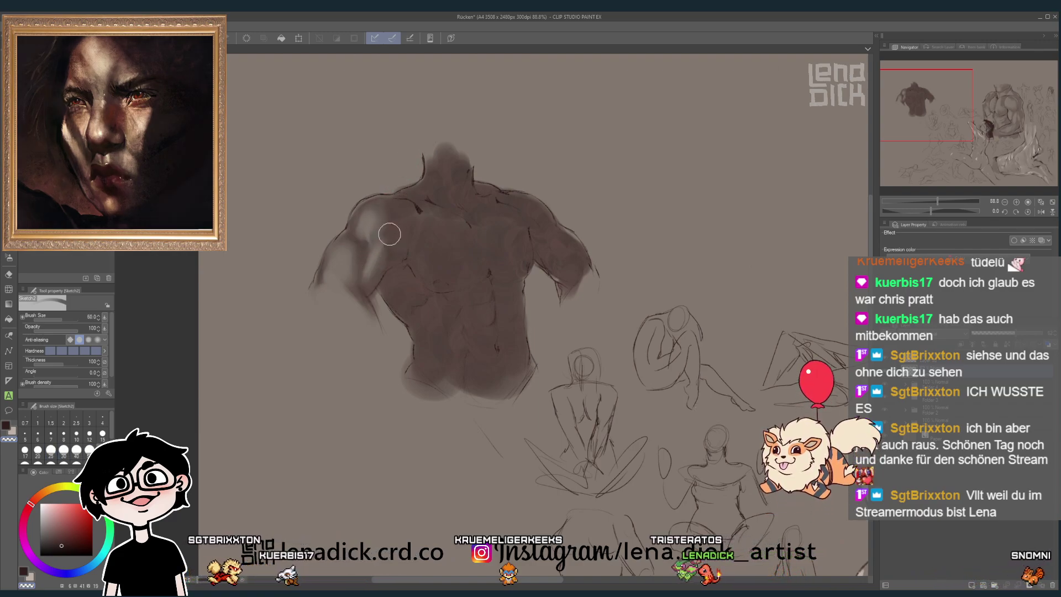
{"action": "key", "text": "bracketright"}
{"action": "key", "text": "bracketright"}
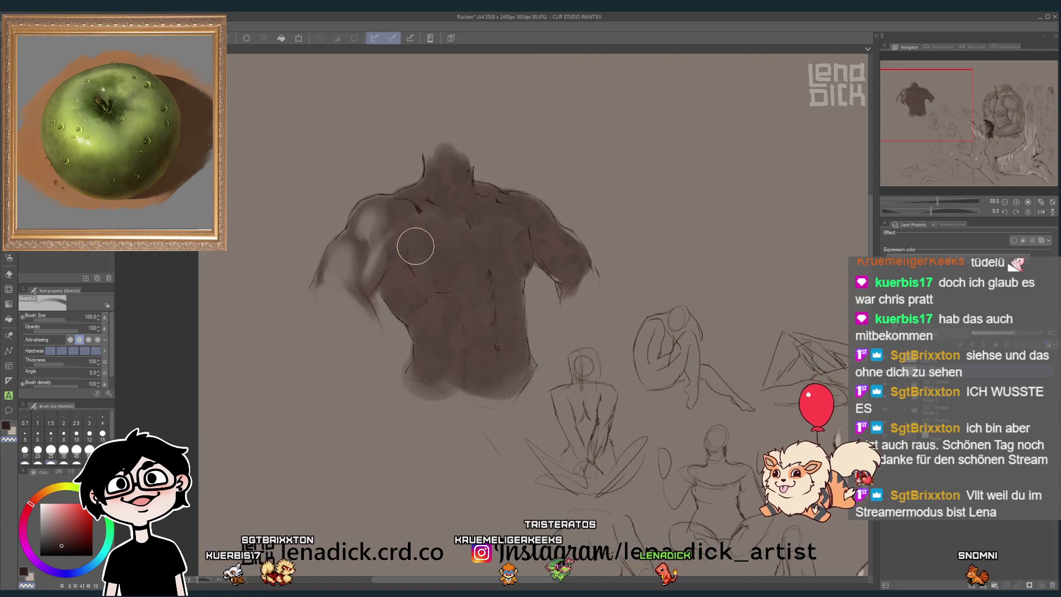
{"action": "key", "text": "bracketright"}
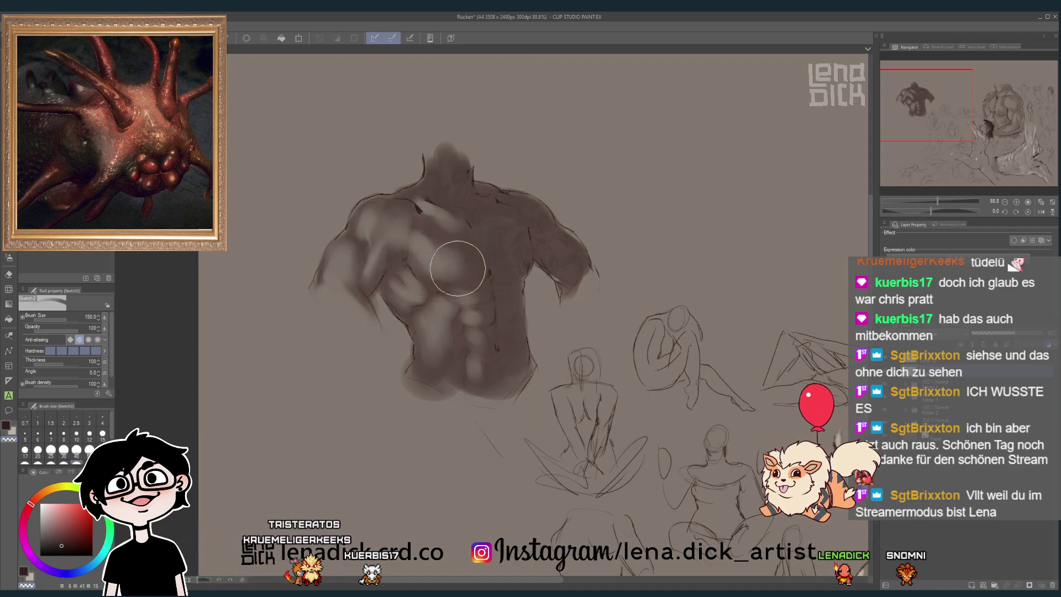
- Add small highlight strokes on the torso's right side, varying brush size for detail
{"action": "key", "text": "bracketleft"}
{"action": "key", "text": "bracketleft"}
{"action": "key", "text": "bracketleft"}
{"action": "key", "text": "bracketleft"}
{"action": "key", "text": "bracketleft"}
{"action": "key", "text": "bracketleft"}
{"action": "key", "text": "bracketleft"}
{"action": "key", "text": "bracketleft"}
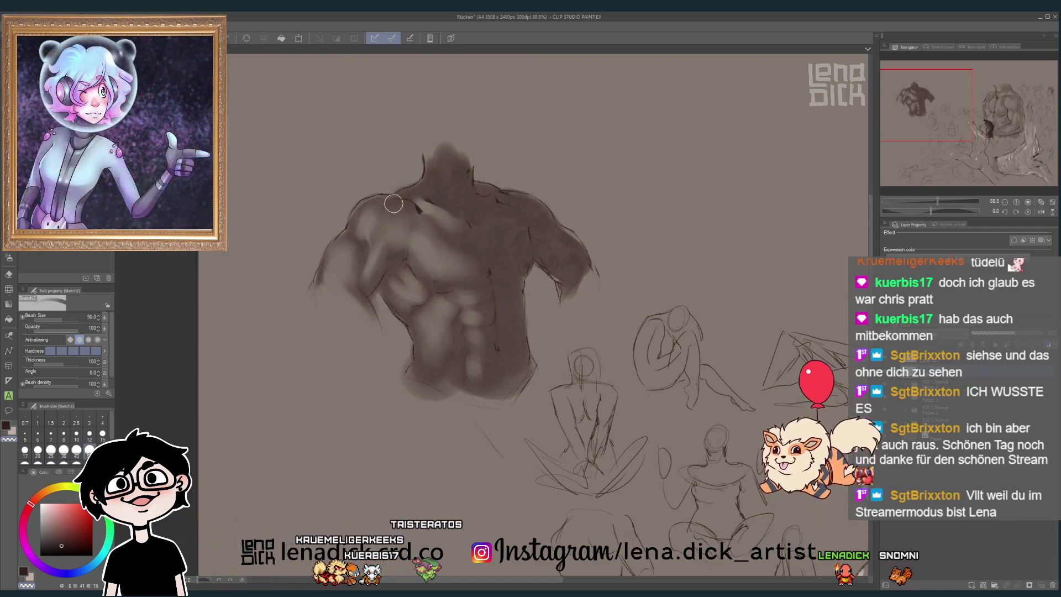
{"action": "key", "text": "bracketleft"}
{"action": "key", "text": "bracketleft"}
{"action": "key", "text": "bracketleft"}
{"action": "key", "text": "bracketleft"}
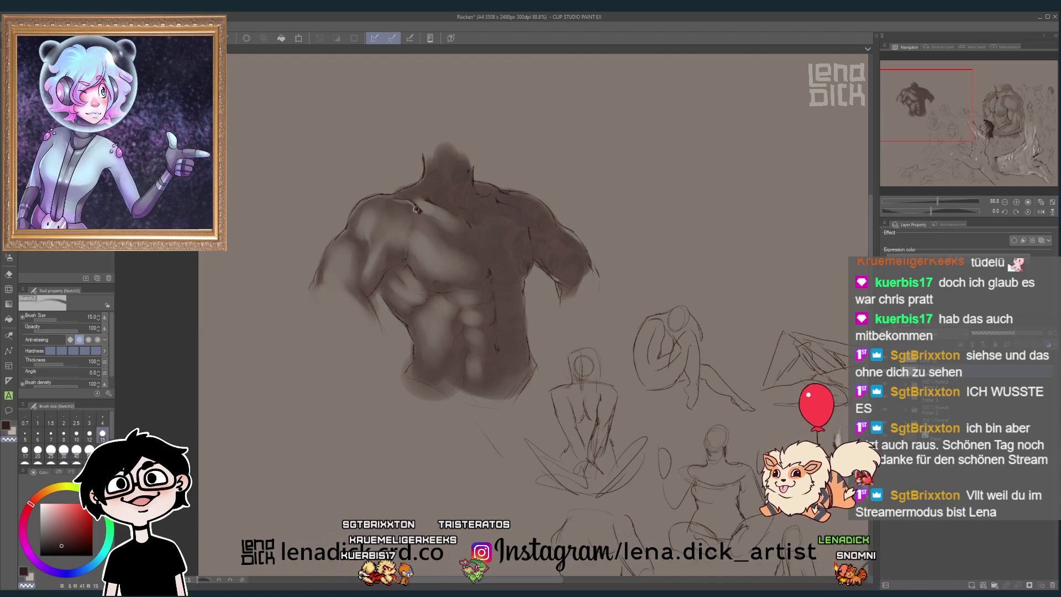
{"action": "key", "text": "bracketright"}
{"action": "key", "text": "bracketright"}
{"action": "key", "text": "bracketright"}
{"action": "key", "text": "bracketright"}
{"action": "key", "text": "bracketright"}
{"action": "key", "text": "bracketright"}
{"action": "key", "text": "bracketright"}
{"action": "key", "text": "bracketright"}
{"action": "key", "text": "bracketright"}
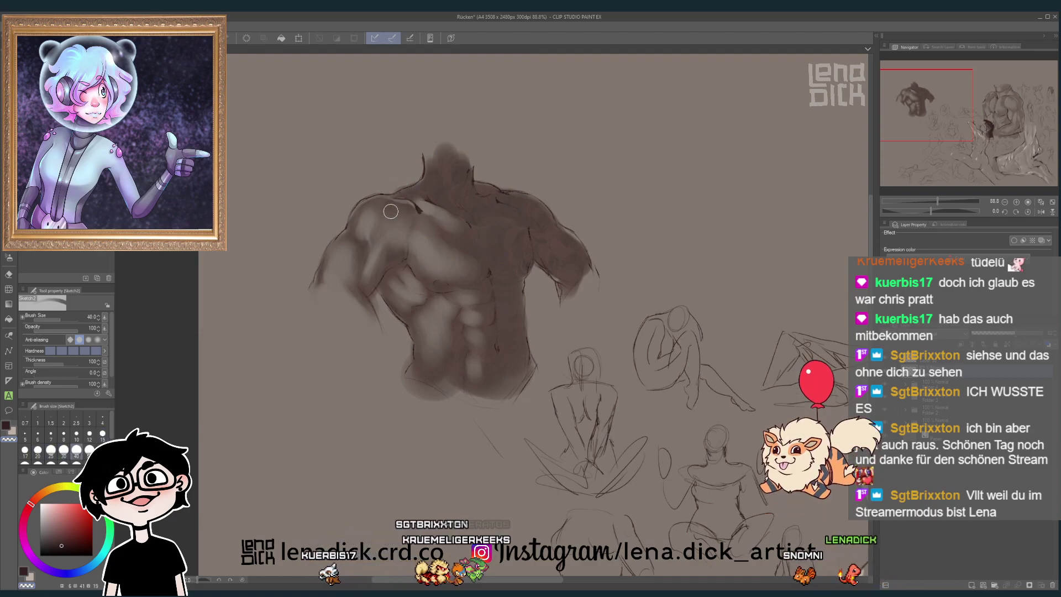
{"action": "key", "text": "bracketleft"}
{"action": "key", "text": "bracketleft"}
{"action": "key", "text": "bracketleft"}
{"action": "key", "text": "bracketleft"}
{"action": "key", "text": "bracketleft"}
{"action": "key", "text": "bracketleft"}
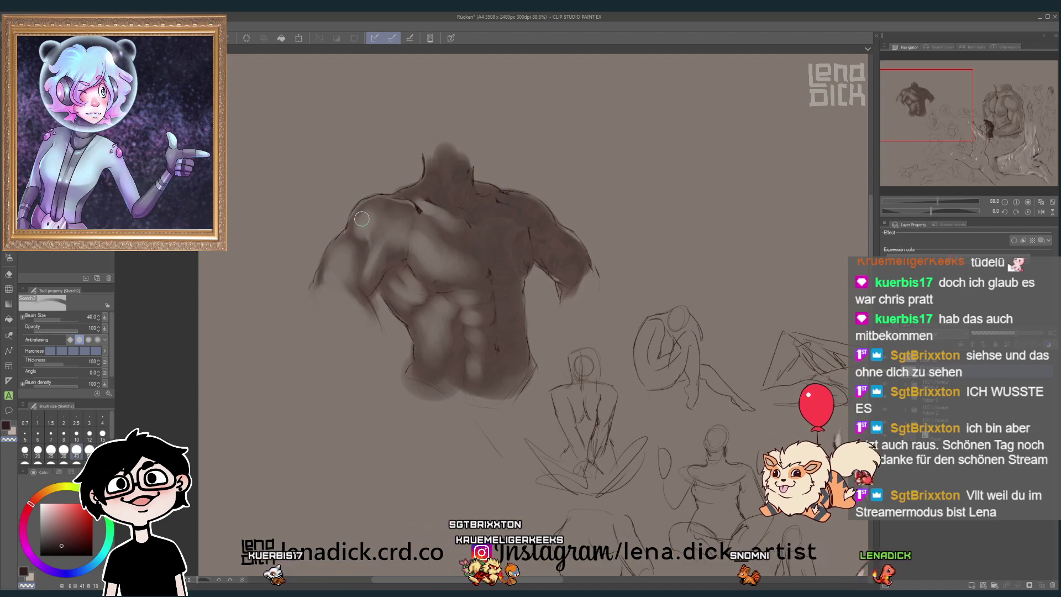
{"action": "key", "text": "bracketright"}
{"action": "key", "text": "bracketright"}
{"action": "key", "text": "bracketright"}
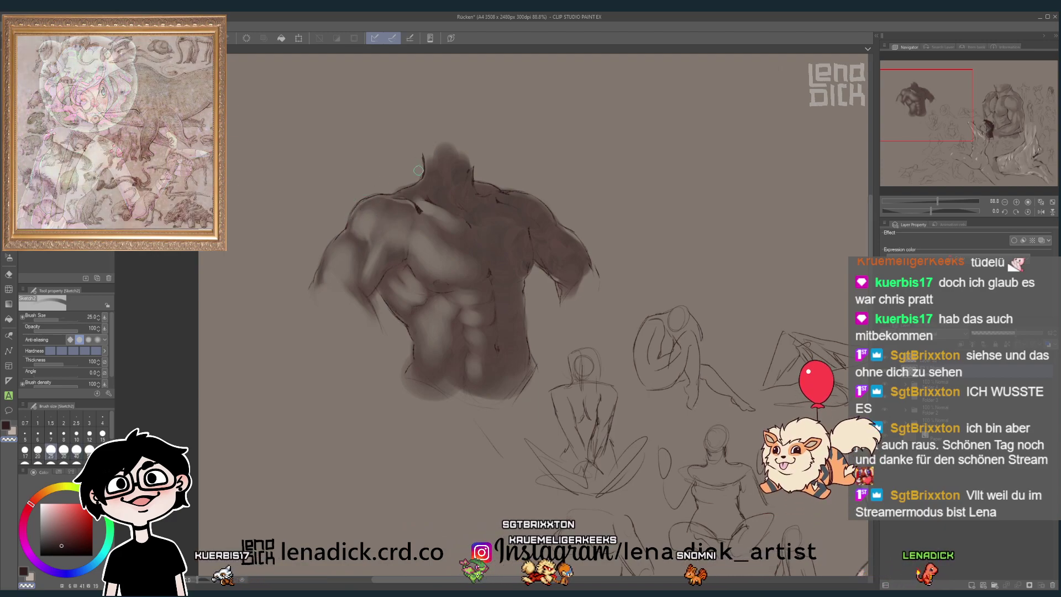
{"action": "key", "text": "bracketleft"}
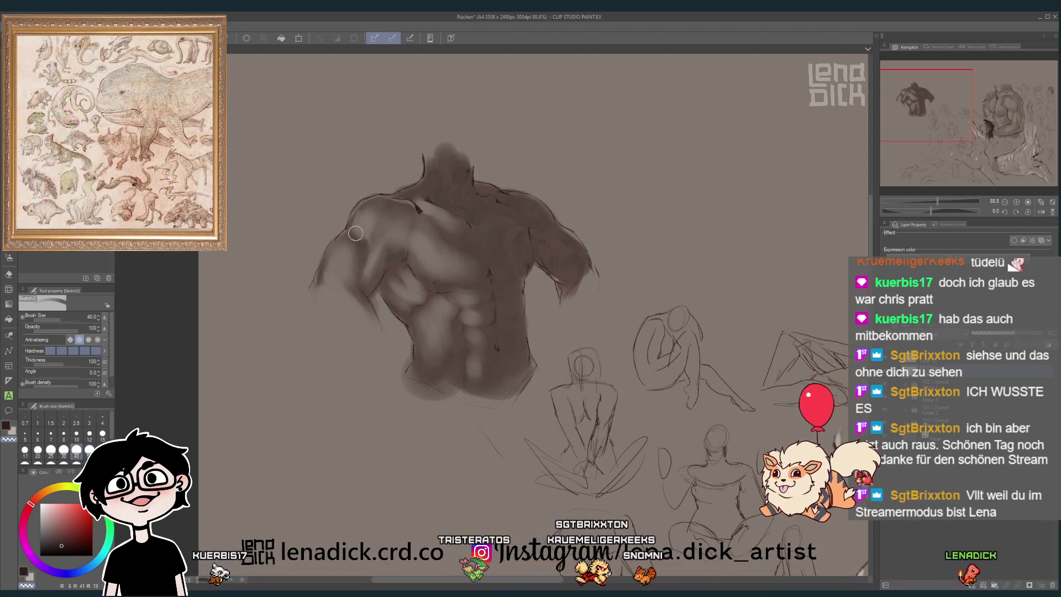
{"action": "key", "text": "bracketleft"}
{"action": "key", "text": "bracketleft"}
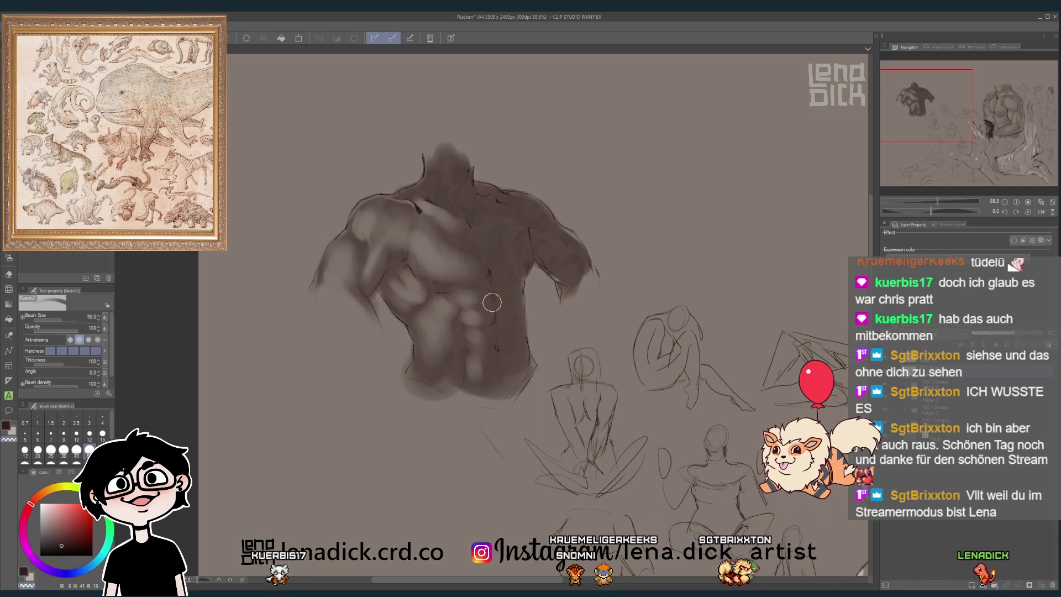
{"action": "key", "text": "bracketright"}
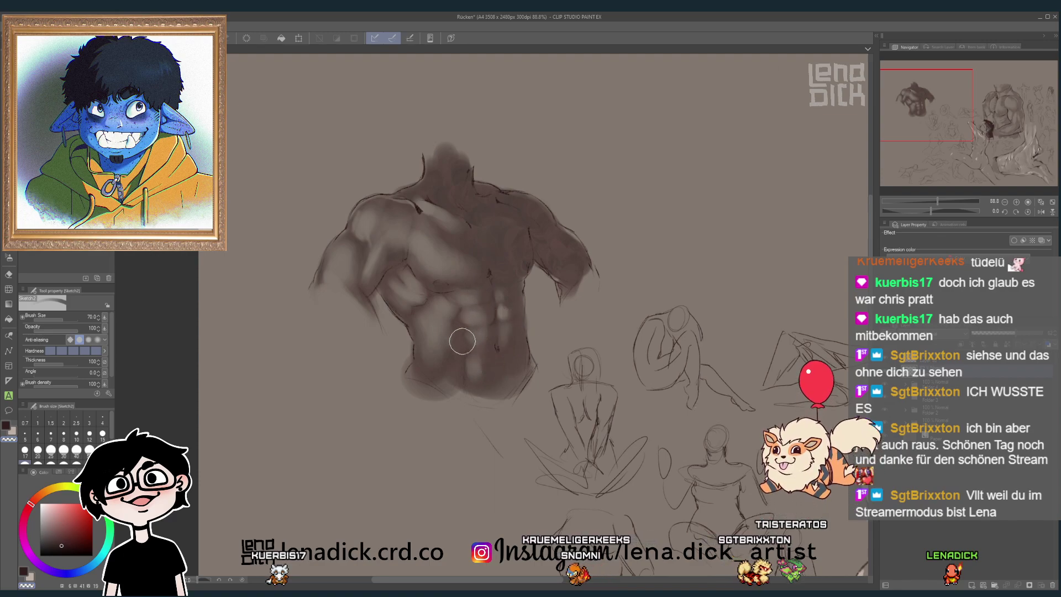
{"action": "key", "text": "bracketright"}
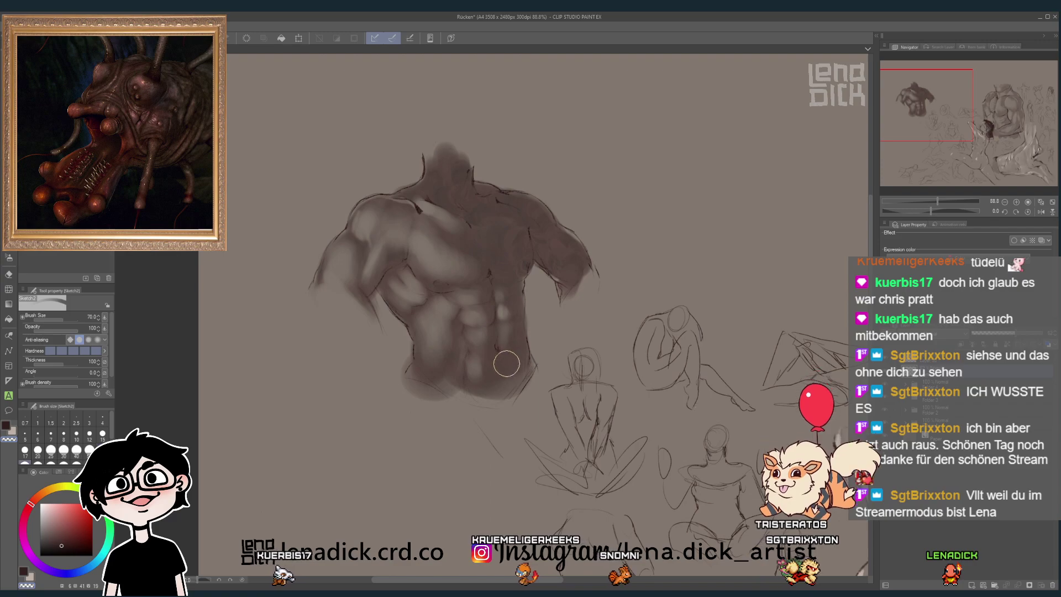
{"action": "key", "text": "bracketleft"}
{"action": "key", "text": "bracketleft"}
{"action": "key", "text": "bracketleft"}
{"action": "key", "text": "bracketleft"}
{"action": "key", "text": "bracketleft"}
{"action": "key", "text": "bracketleft"}
{"action": "key", "text": "bracketleft"}
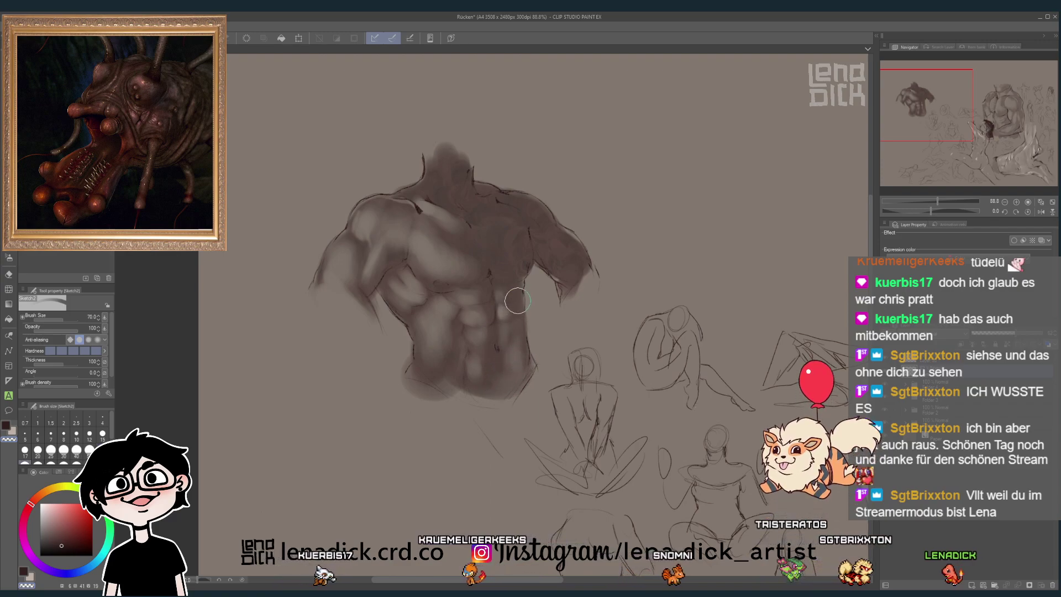
{"action": "key", "text": "bracketleft"}
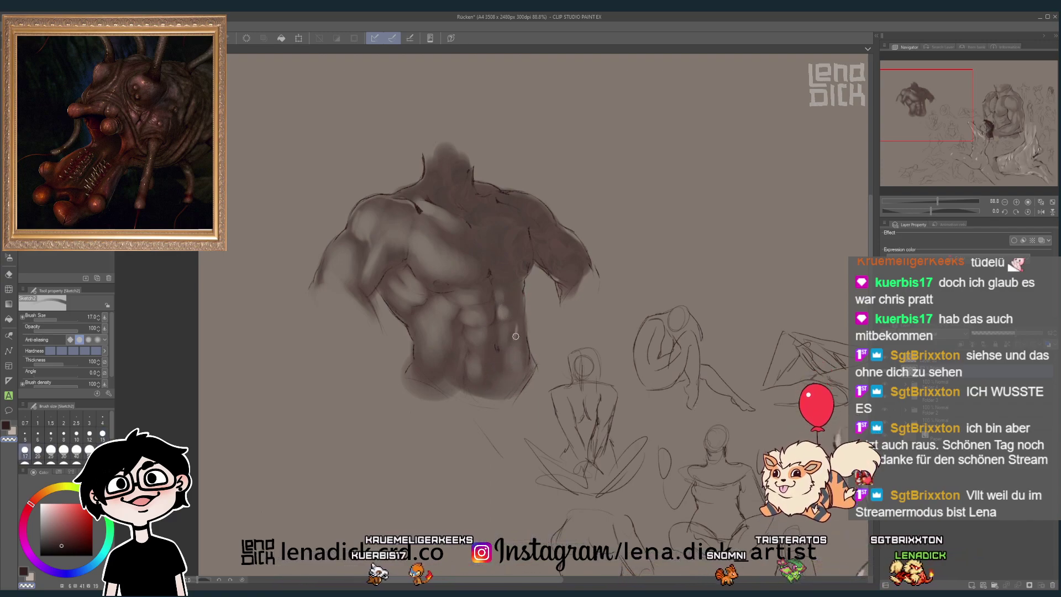
{"action": "left_click_drag", "start_coordinate": [511, 342], "coordinate": [515, 291]}
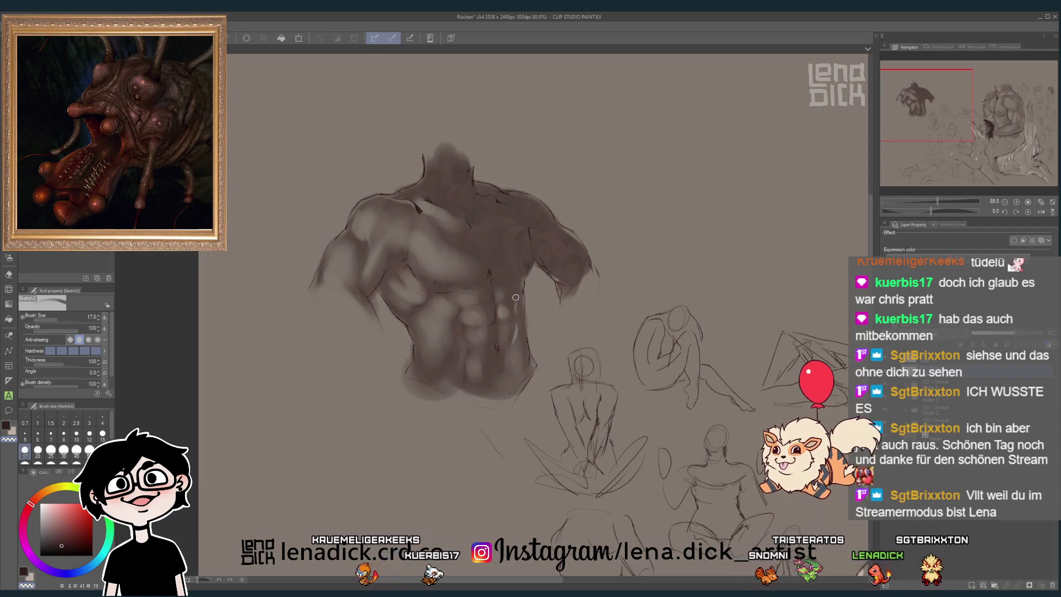
- Lighten the right side of the torso with slightly broader highlight strokes
{"action": "key", "text": "bracketleft"}
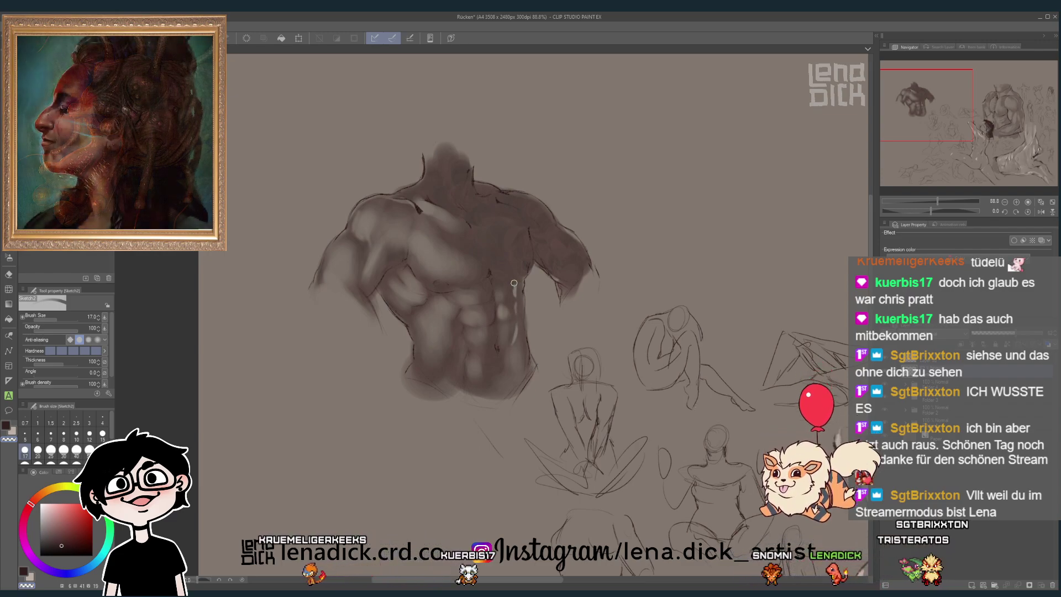
{"action": "key", "text": "bracketright"}
{"action": "key", "text": "bracketright"}
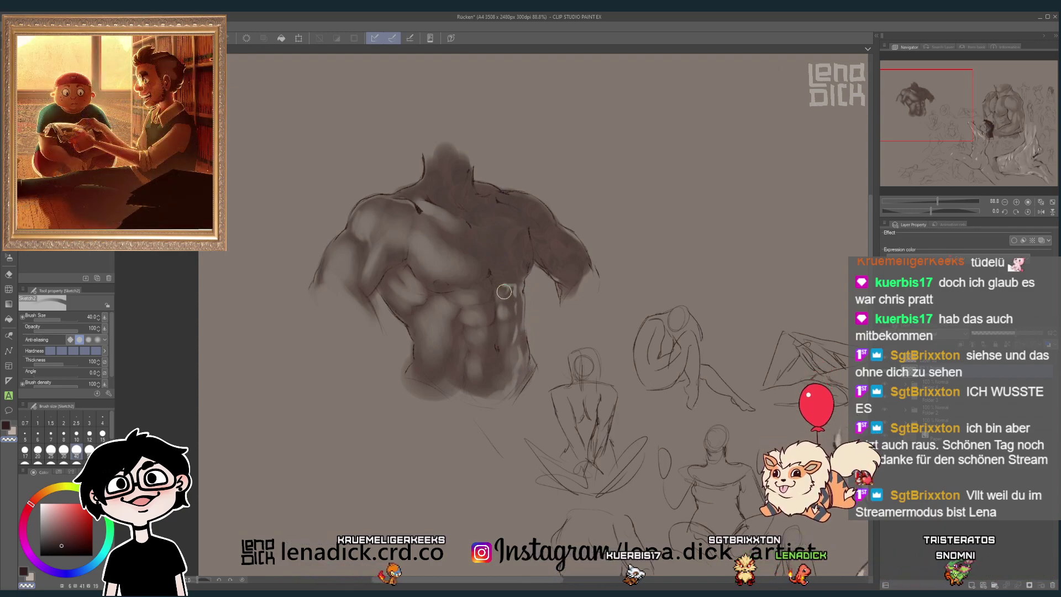
{"action": "left_click_drag", "start_coordinate": [504, 292], "coordinate": [515, 308]}
{"action": "key", "text": "bracketright"}
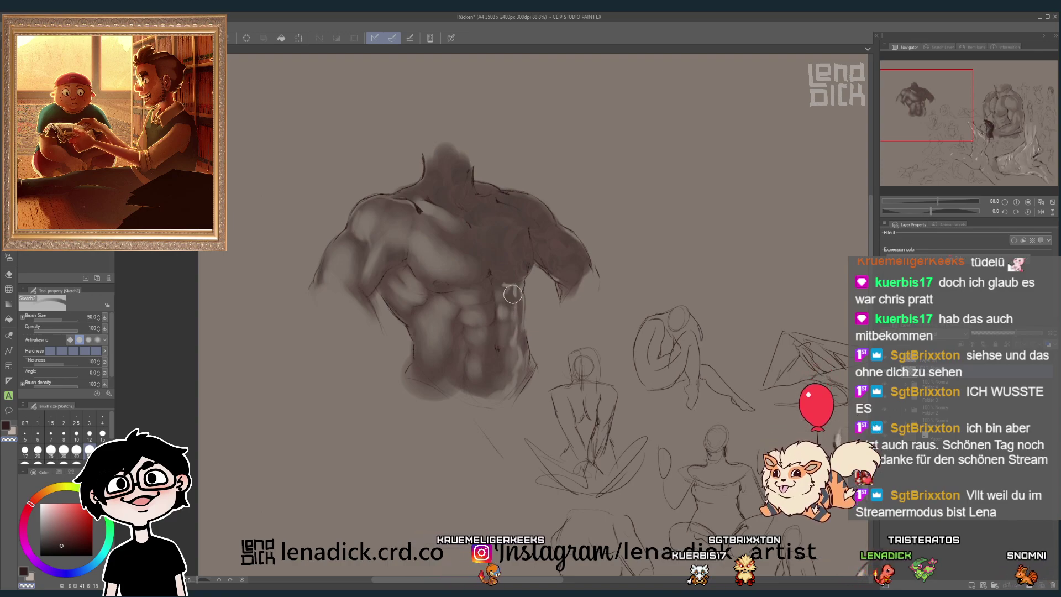
{"action": "key", "text": "bracketleft"}
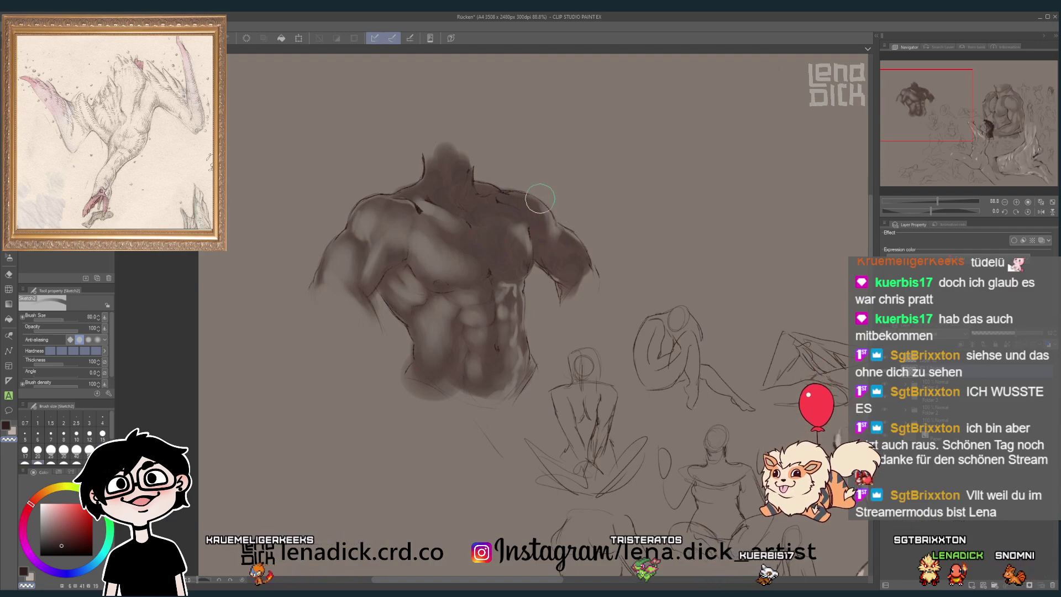
- Lighten the right shoulder shading and refine neck and ab highlights at varying brush sizes
{"action": "left_click_drag", "start_coordinate": [552, 212], "coordinate": [559, 214]}
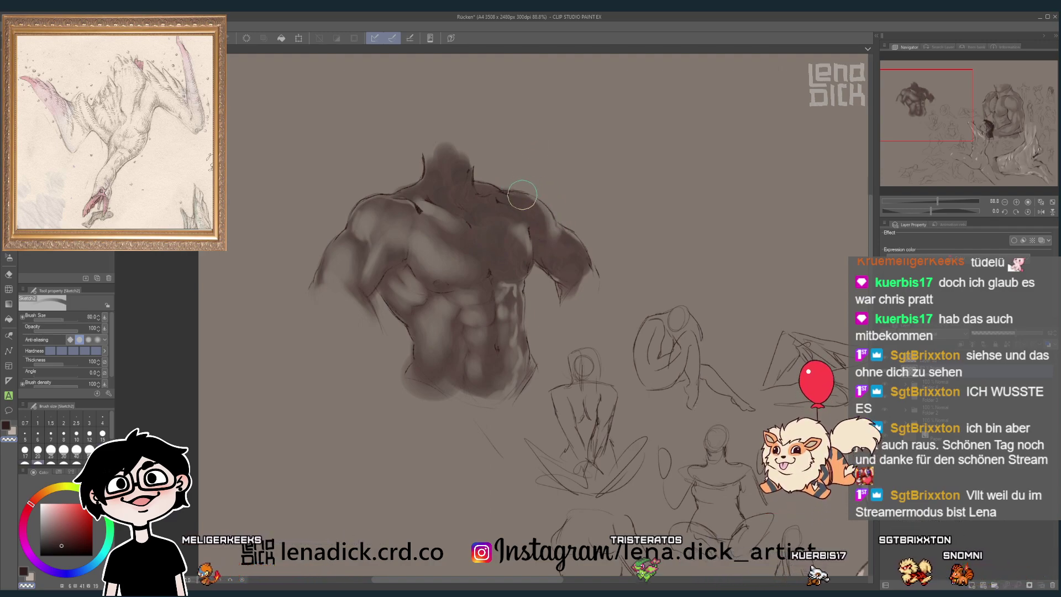
{"action": "key", "text": "bracketleft"}
{"action": "key", "text": "bracketleft"}
{"action": "key", "text": "bracketleft"}
{"action": "key", "text": "bracketleft"}
{"action": "key", "text": "bracketleft"}
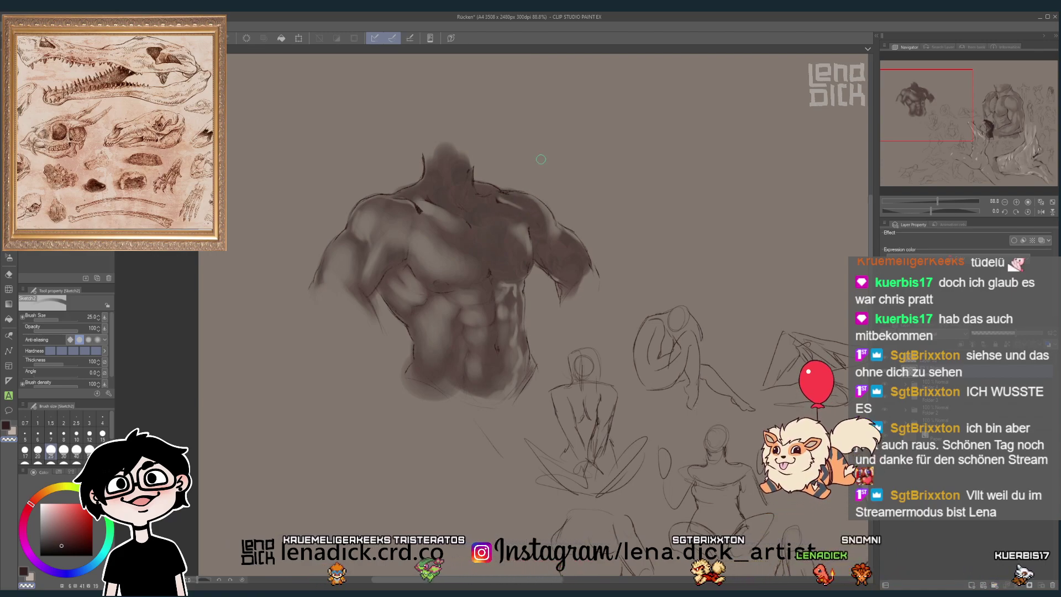
{"action": "key", "text": "bracketright"}
{"action": "key", "text": "bracketright"}
{"action": "key", "text": "bracketright"}
{"action": "key", "text": "bracketright"}
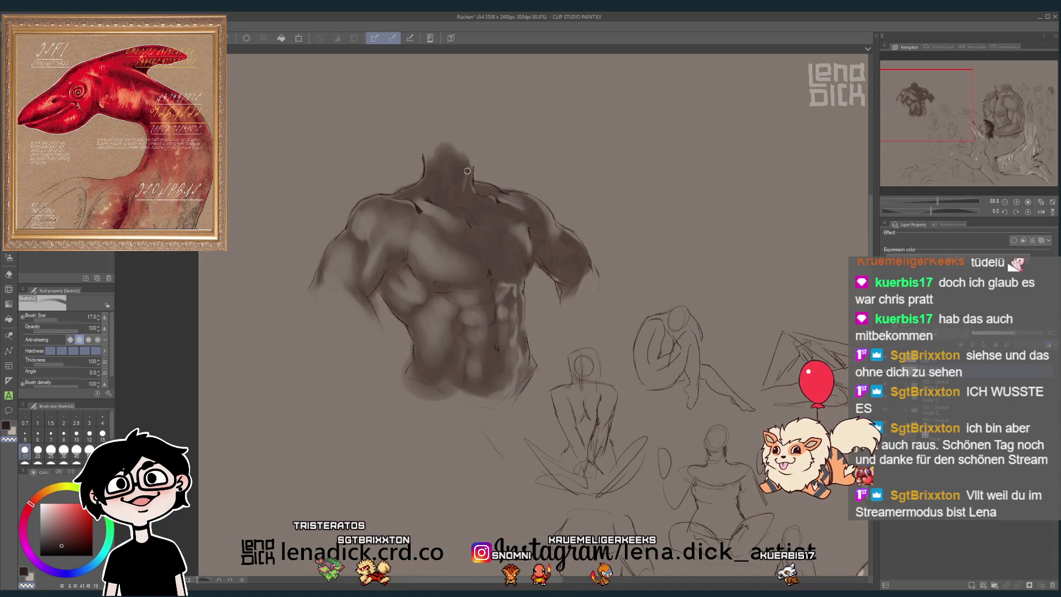
{"action": "key", "text": "bracketright"}
{"action": "key", "text": "bracketright"}
{"action": "key", "text": "bracketright"}
{"action": "key", "text": "bracketright"}
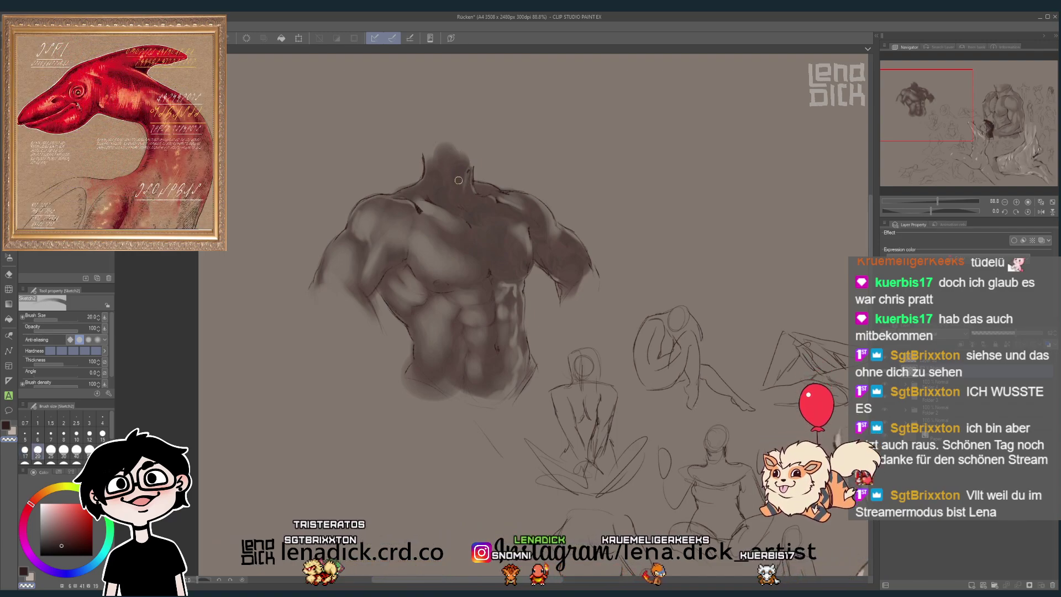
{"action": "key", "text": "bracketright"}
{"action": "key", "text": "bracketright"}
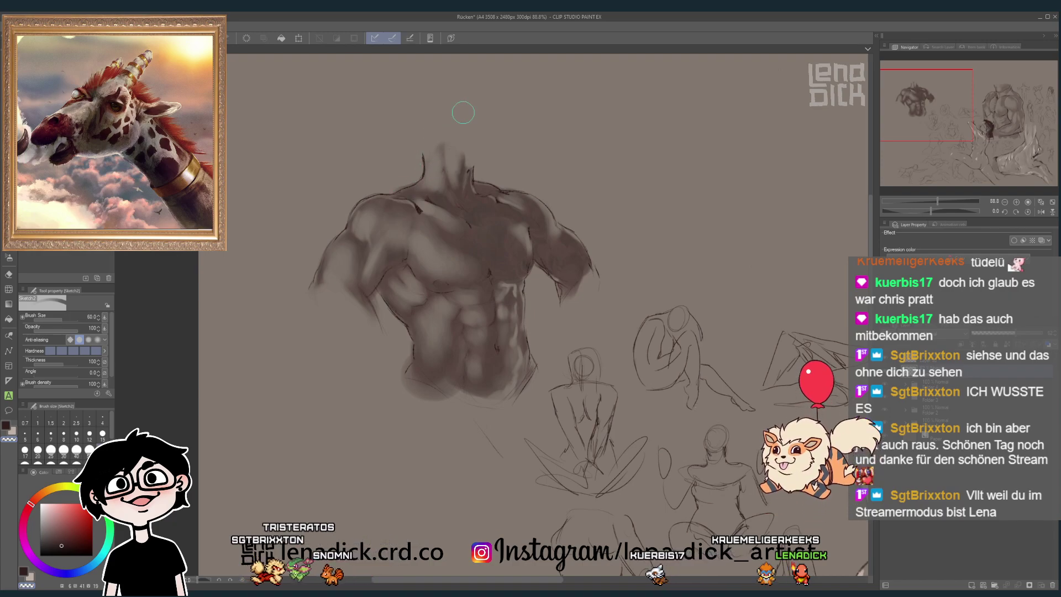
{"action": "key", "text": "["}
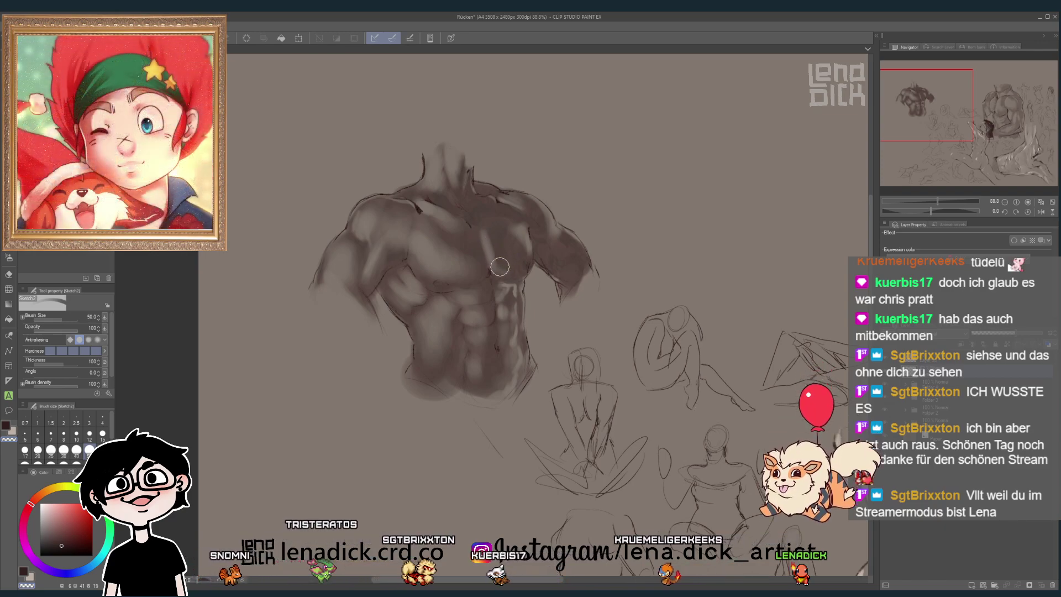
{"action": "key", "text": "bracketright"}
{"action": "key", "text": "bracketright"}
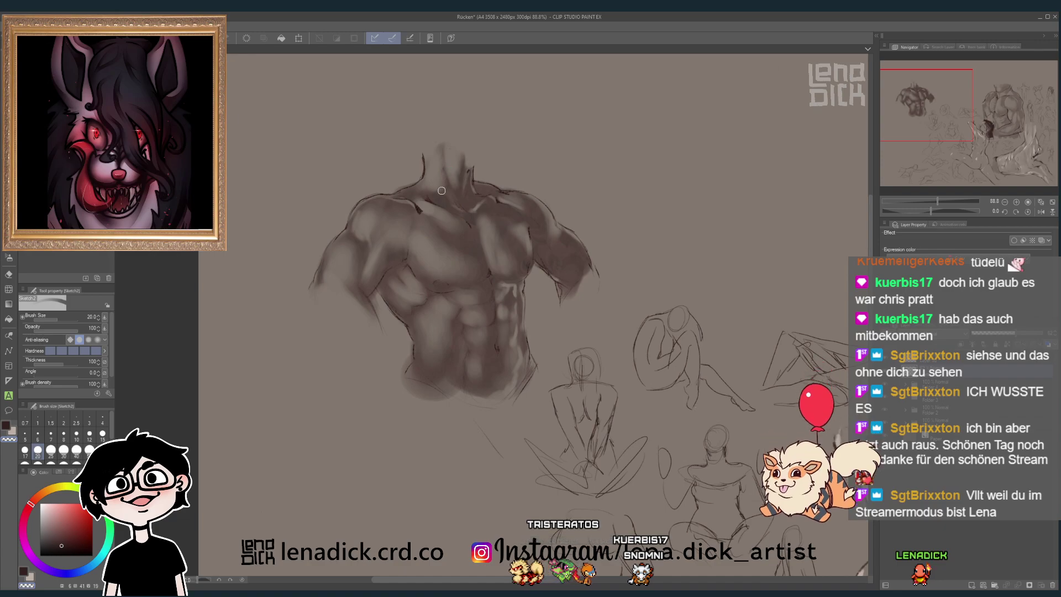
{"action": "key", "text": "bracketleft"}
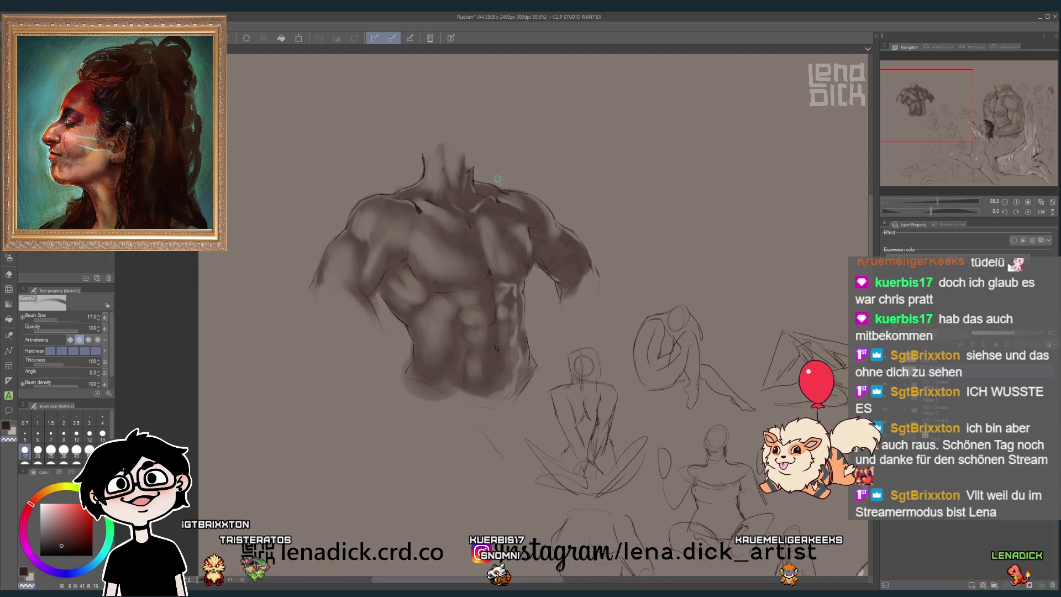
{"action": "key", "text": "bracketleft"}
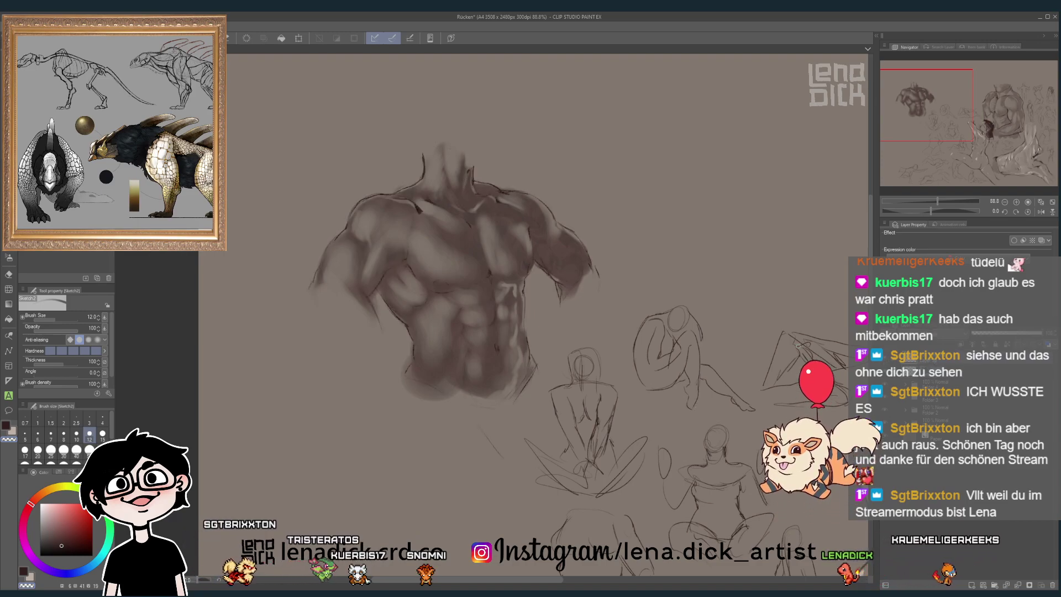
- Lasso a small chest patch, rotate it about 20° counter-clockwise, and deselect
{"action": "key", "text": "m"}
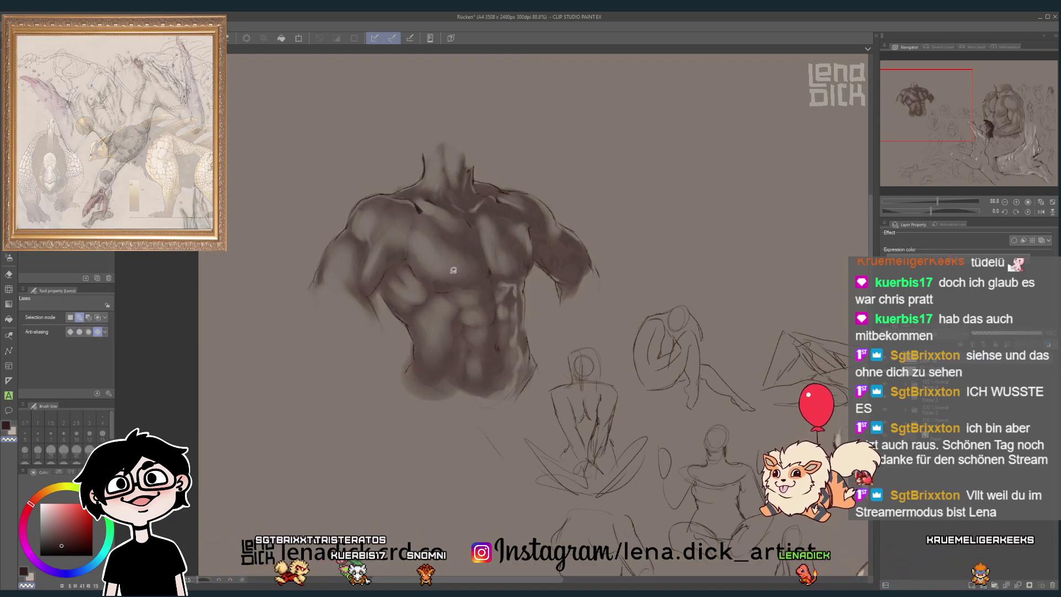
{"action": "left_click_drag", "start_coordinate": [453, 270], "coordinate": [453, 273]}
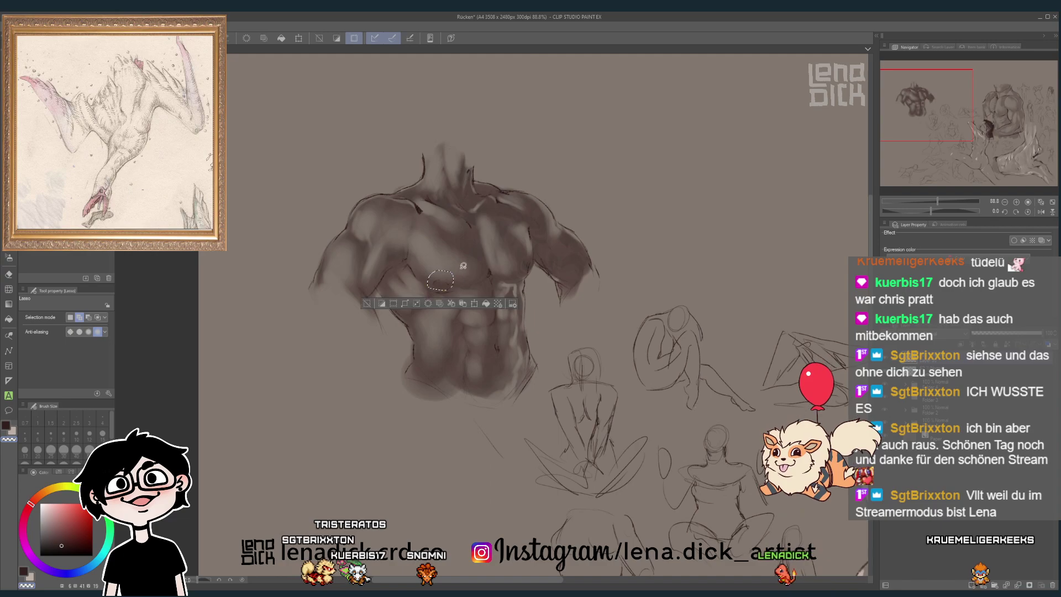
{"action": "left_click", "coordinate": [475, 303]}
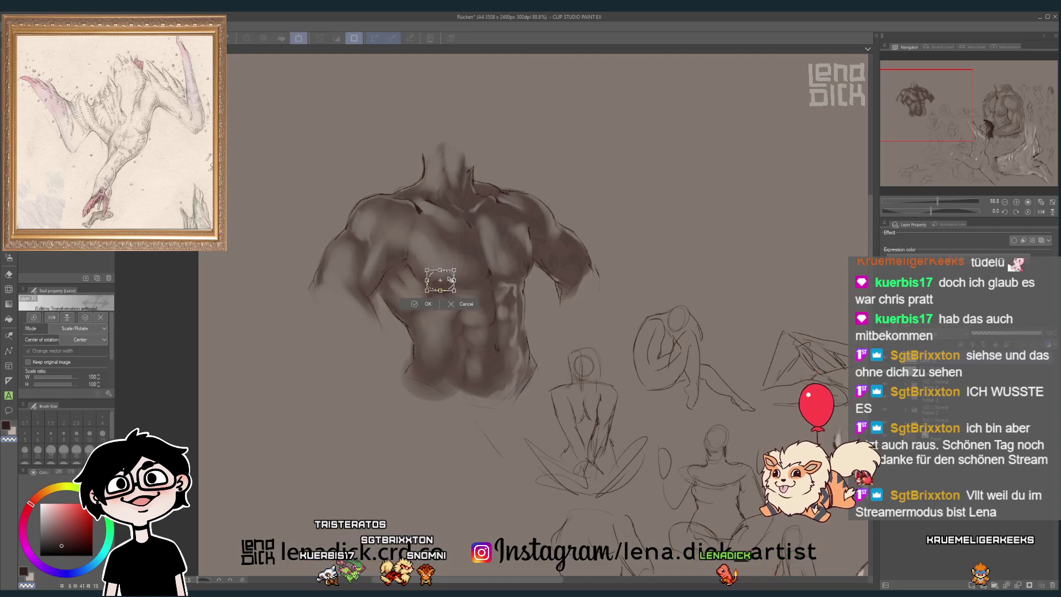
{"action": "left_click_drag", "start_coordinate": [470, 252], "coordinate": [461, 244]}
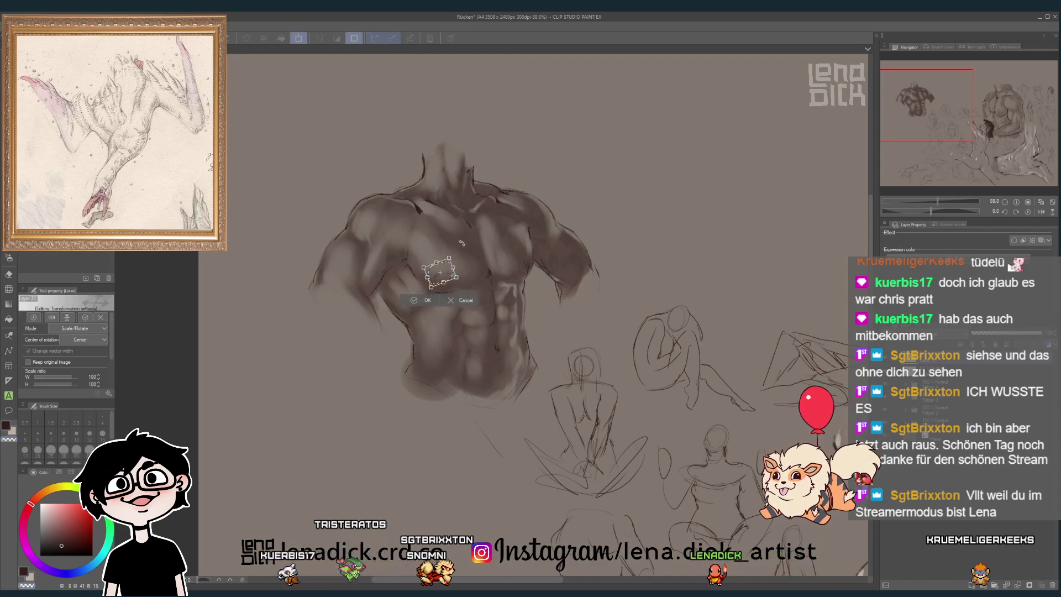
{"action": "left_click", "coordinate": [426, 301]}
{"action": "key", "text": "ctrl+d"}
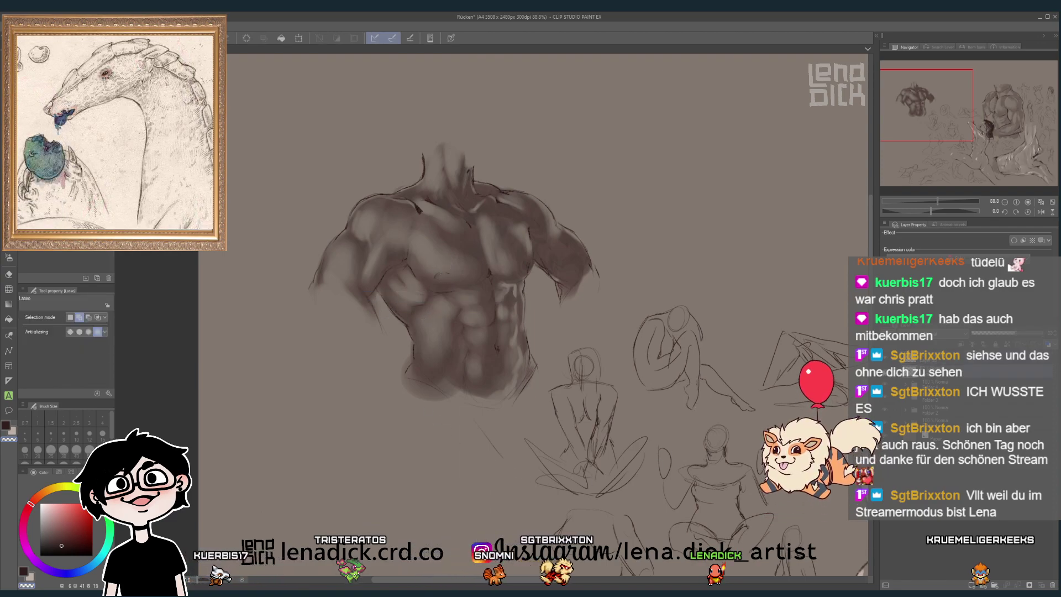
- Compare by toggling the torso shading layer, then paint on the second layer with Sketch2
{"action": "left_click", "coordinate": [884, 371]}
{"action": "left_click", "coordinate": [885, 370]}
{"action": "left_click", "coordinate": [934, 371]}
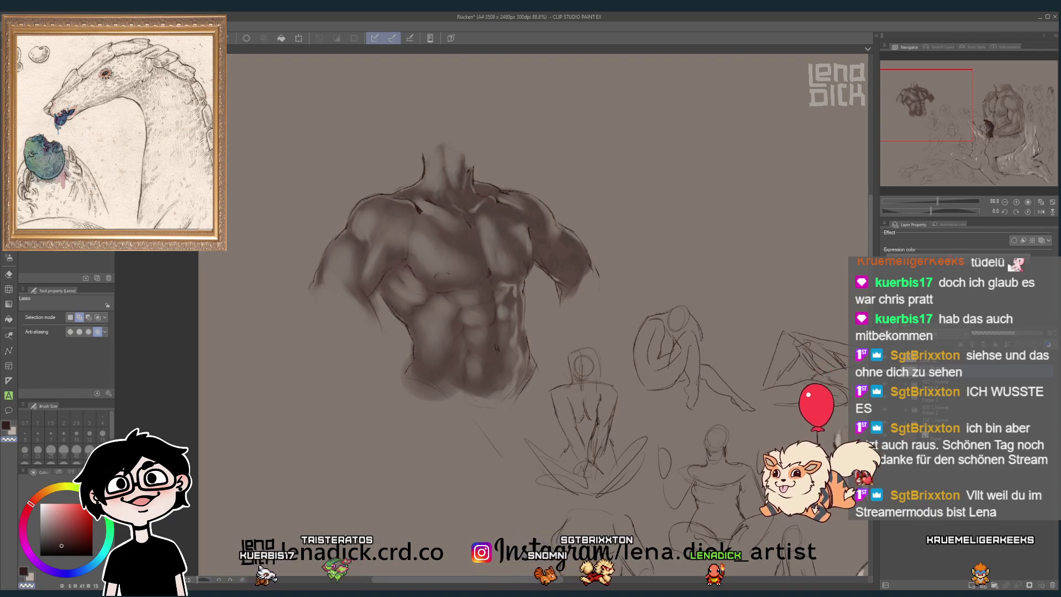
{"action": "key", "text": "p"}
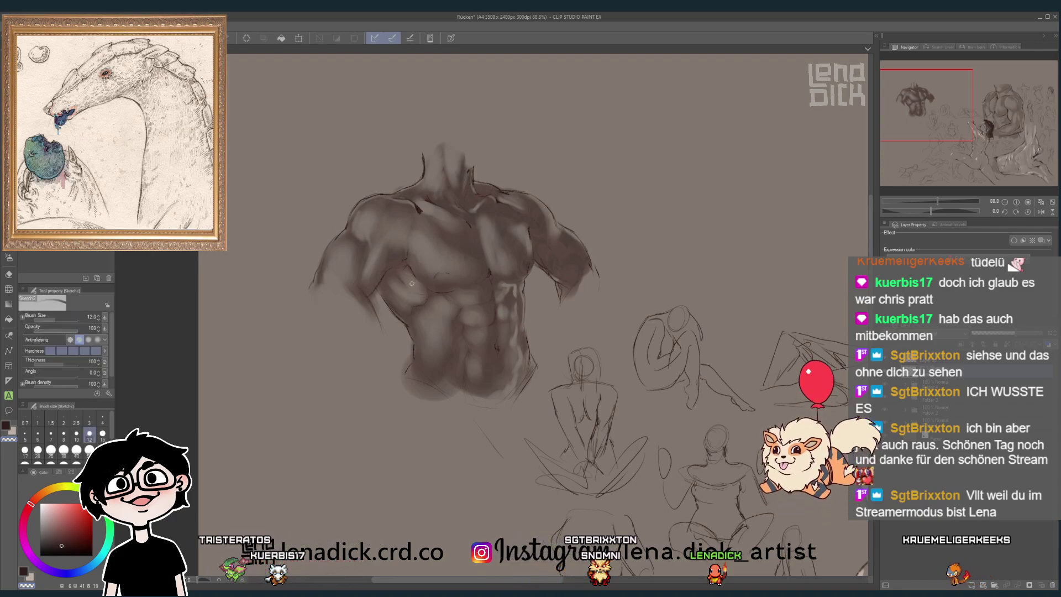
- Soften the brown shading on shoulders, collarbones and chest with Sketch2, switching brush sizes between 10 and 120
{"action": "key", "text": "bracketleft"}
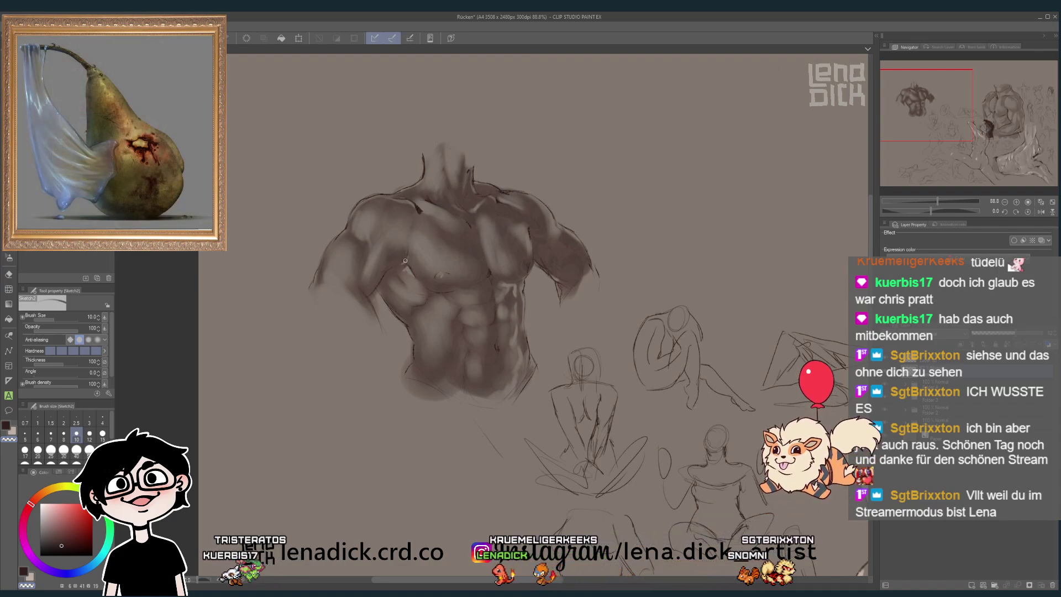
{"action": "key", "text": "bracketright"}
{"action": "key", "text": "bracketright"}
{"action": "key", "text": "bracketright"}
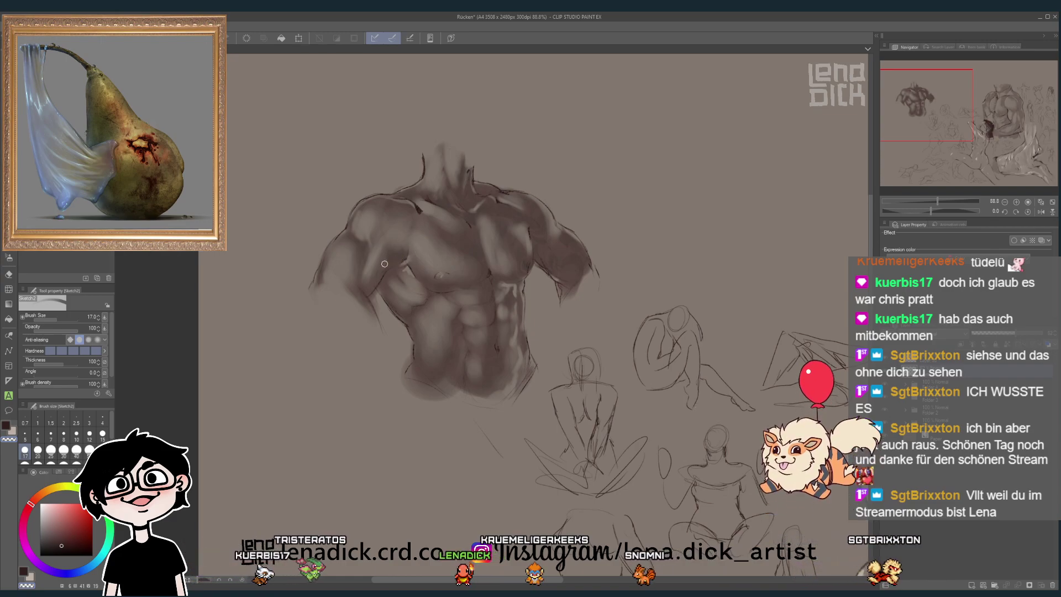
{"action": "key", "text": "bracketright"}
{"action": "key", "text": "bracketright"}
{"action": "key", "text": "bracketright"}
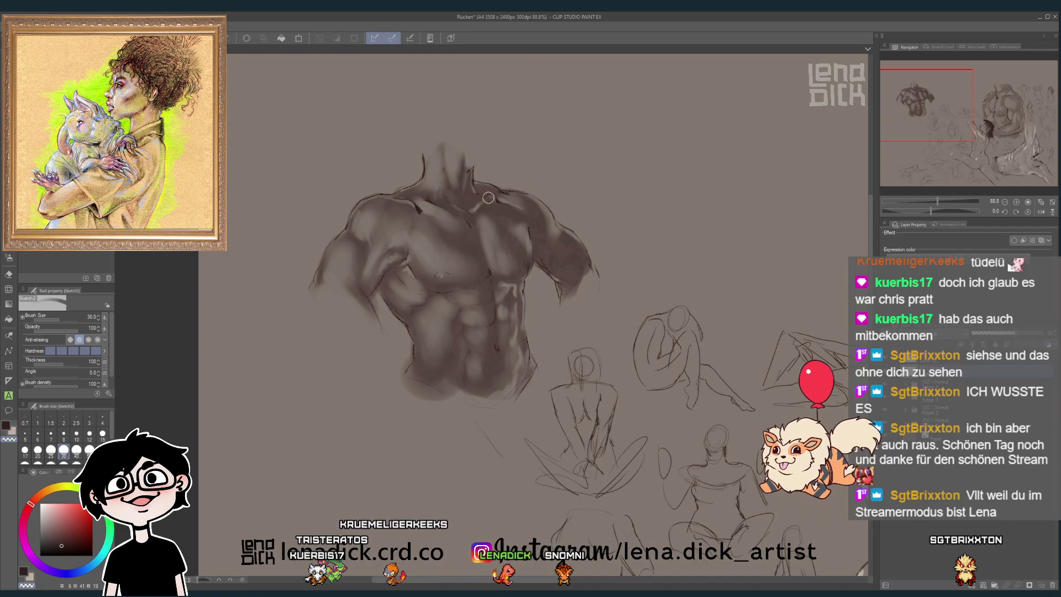
{"action": "key", "text": "bracketleft"}
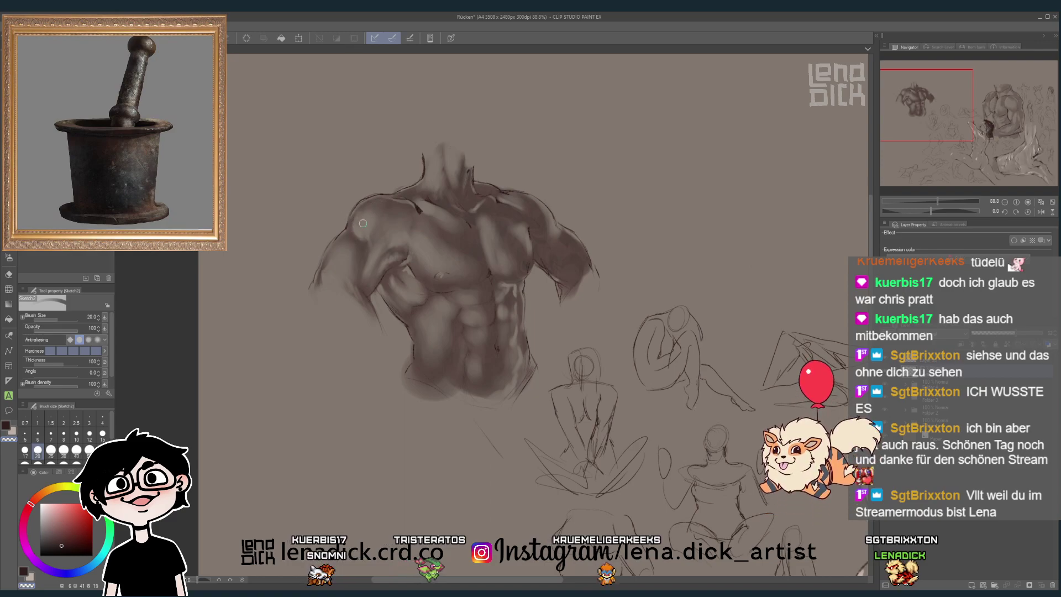
{"action": "key", "text": "]"}
{"action": "key", "text": "]"}
{"action": "key", "text": "]"}
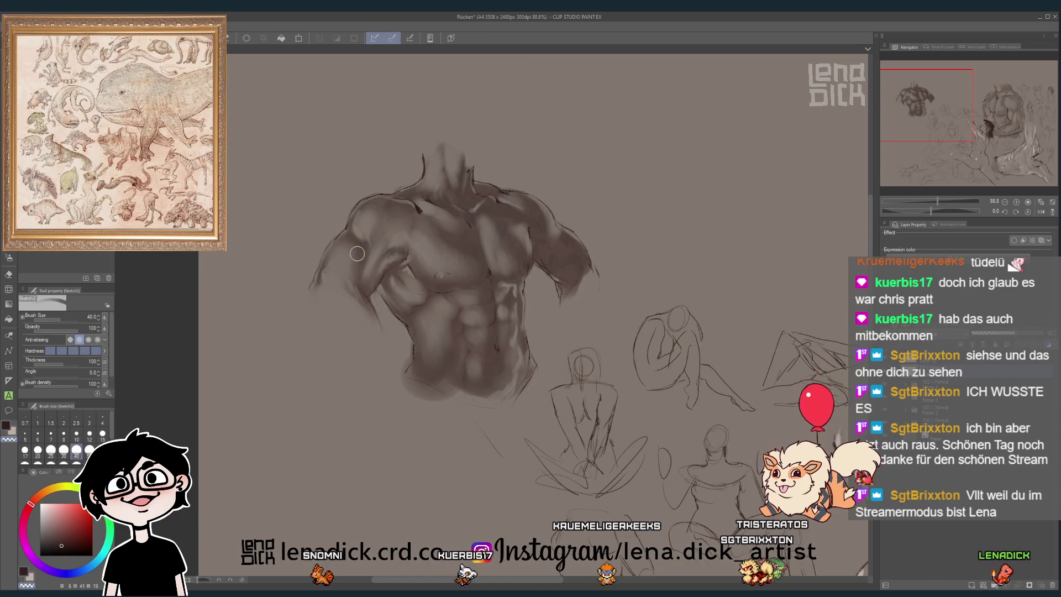
{"action": "key", "text": "bracketright"}
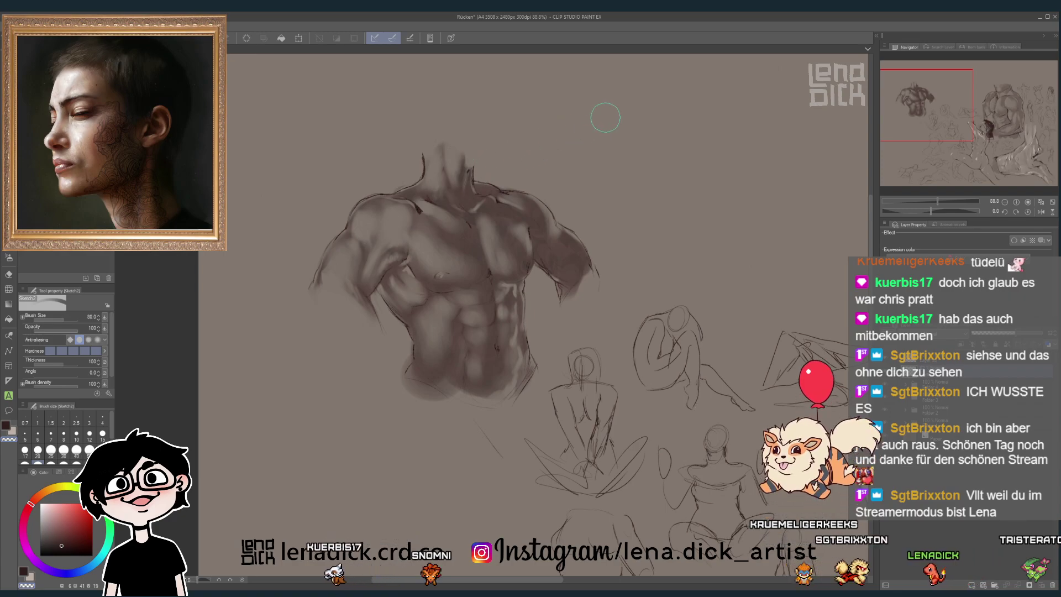
{"action": "key", "text": "bracketright"}
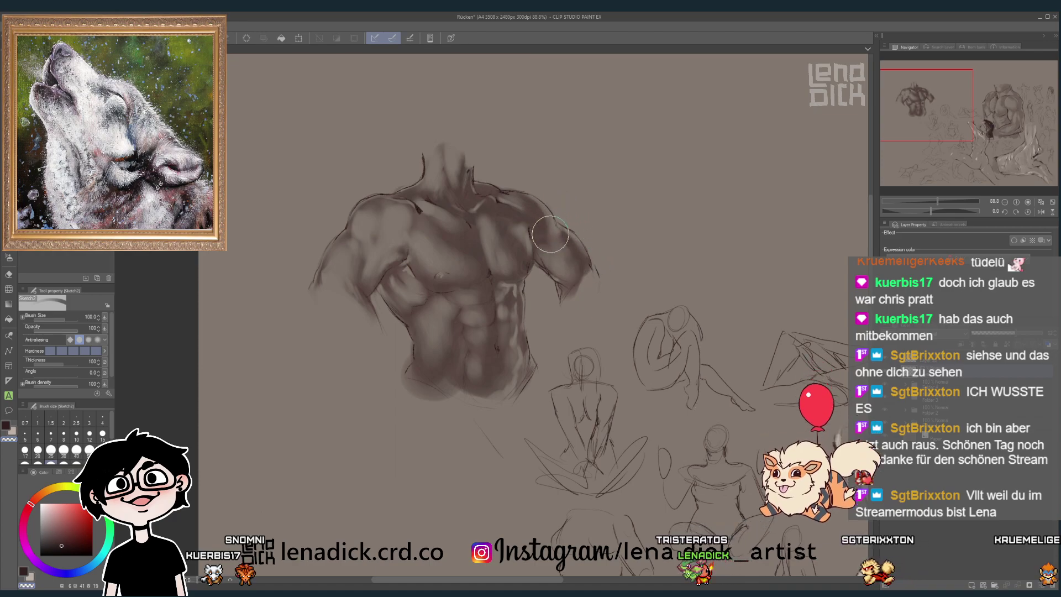
{"action": "key", "text": "bracketleft"}
{"action": "key", "text": "bracketleft"}
{"action": "key", "text": "bracketleft"}
{"action": "key", "text": "bracketleft"}
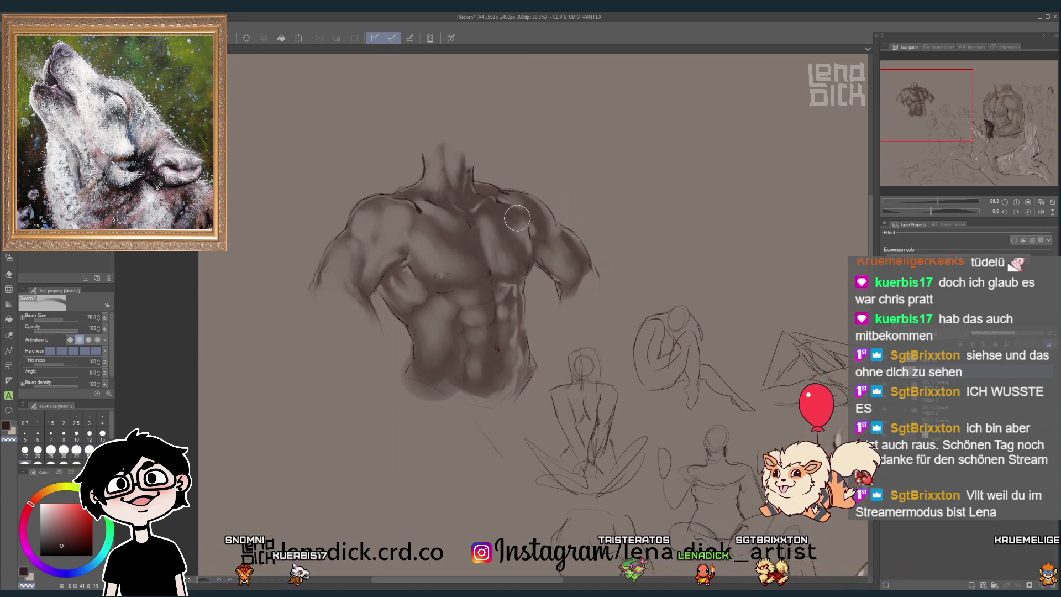
{"action": "key", "text": "bracketleft"}
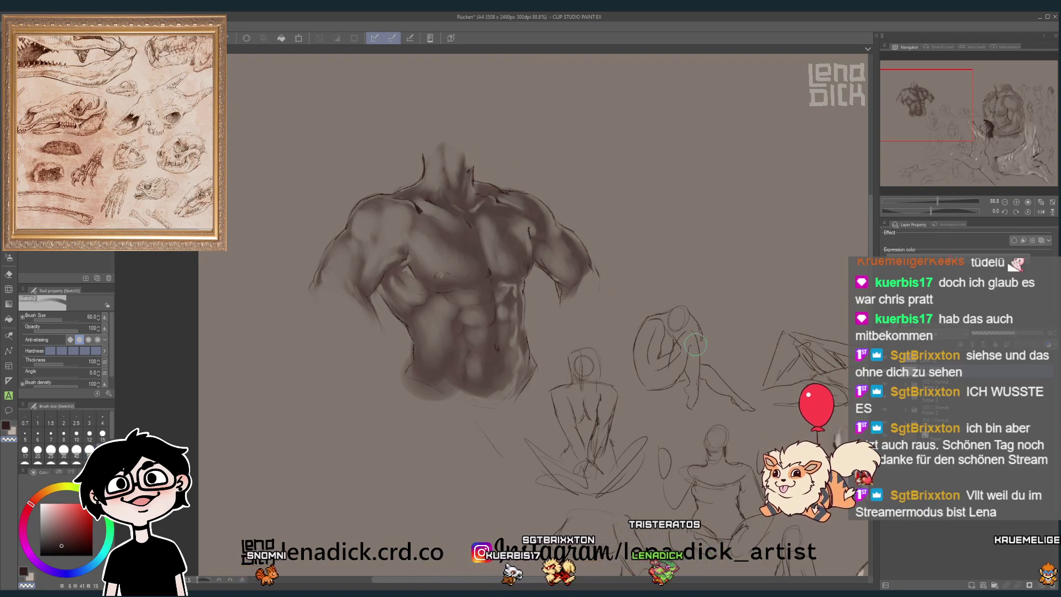
{"action": "key", "text": "bracketright"}
{"action": "key", "text": "bracketright"}
{"action": "key", "text": "bracketright"}
{"action": "key", "text": "bracketright"}
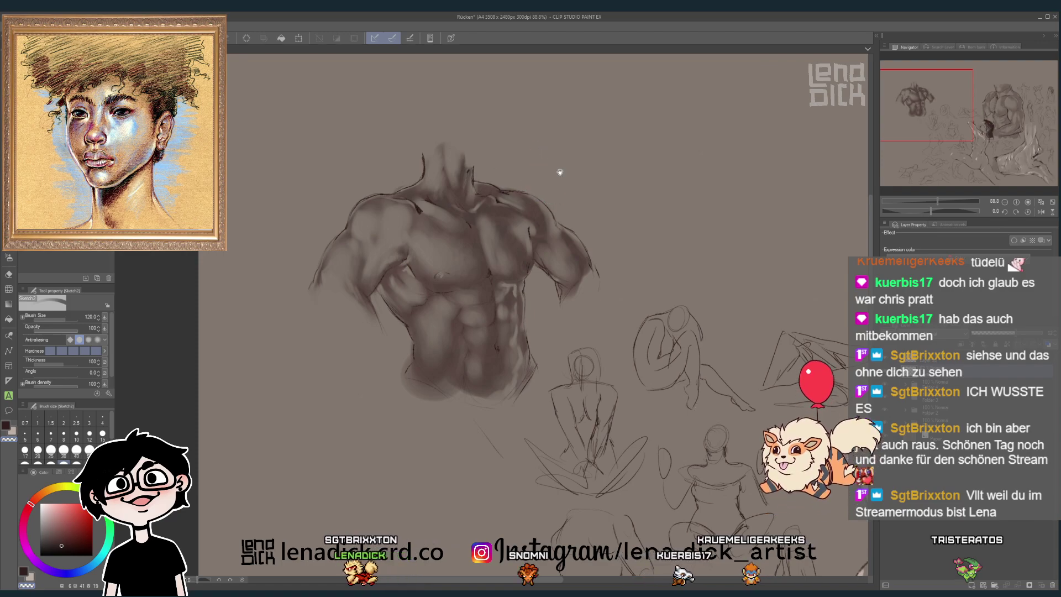
- Zoom in on the chest and paint broad highlights with brush sizes from 20 up to 120
{"action": "left_click_drag", "start_coordinate": [559, 171], "coordinate": [579, 190]}
{"action": "left_click_drag", "start_coordinate": [440, 248], "coordinate": [446, 245]}
{"action": "scroll", "coordinate": [464, 240], "scroll_direction": "up", "scroll_amount": 2}
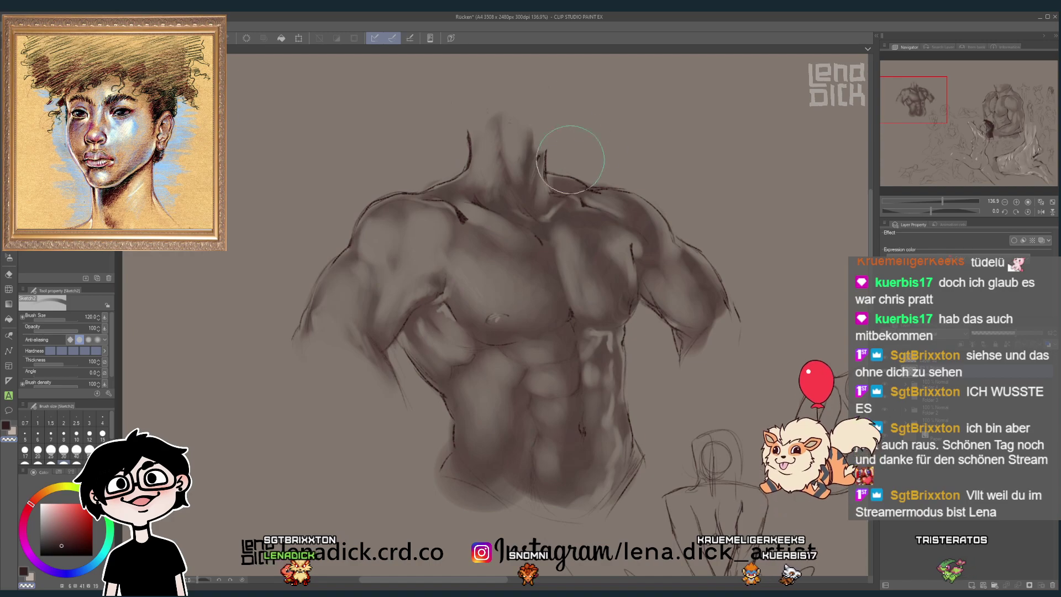
{"action": "key", "text": "bracketleft"}
{"action": "key", "text": "bracketleft"}
{"action": "key", "text": "bracketleft"}
{"action": "key", "text": "bracketleft"}
{"action": "key", "text": "bracketleft"}
{"action": "key", "text": "bracketleft"}
{"action": "key", "text": "bracketleft"}
{"action": "key", "text": "bracketleft"}
{"action": "key", "text": "bracketleft"}
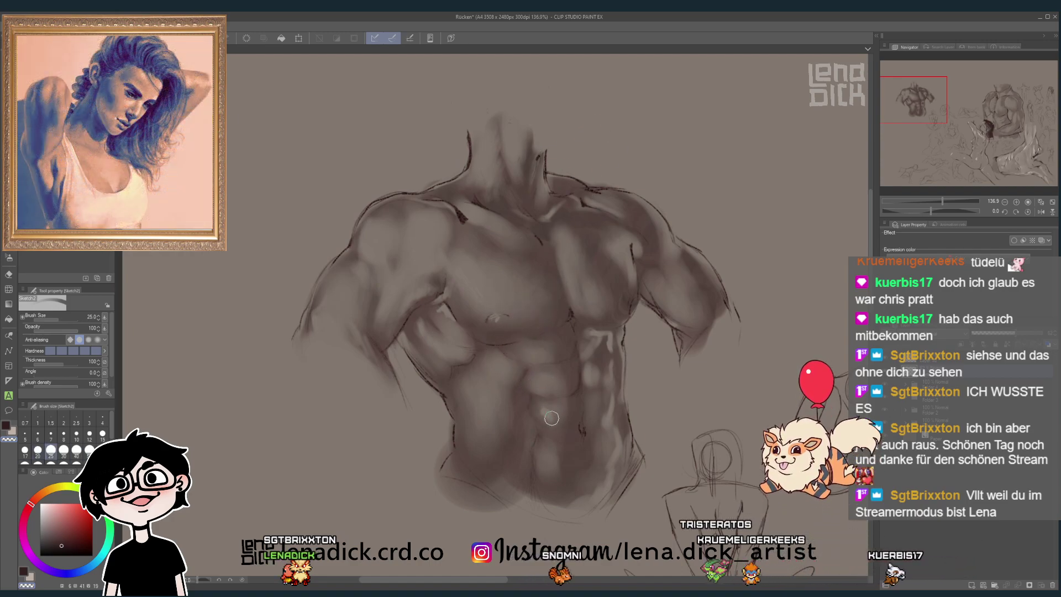
{"action": "key", "text": "bracketright"}
{"action": "key", "text": "bracketright"}
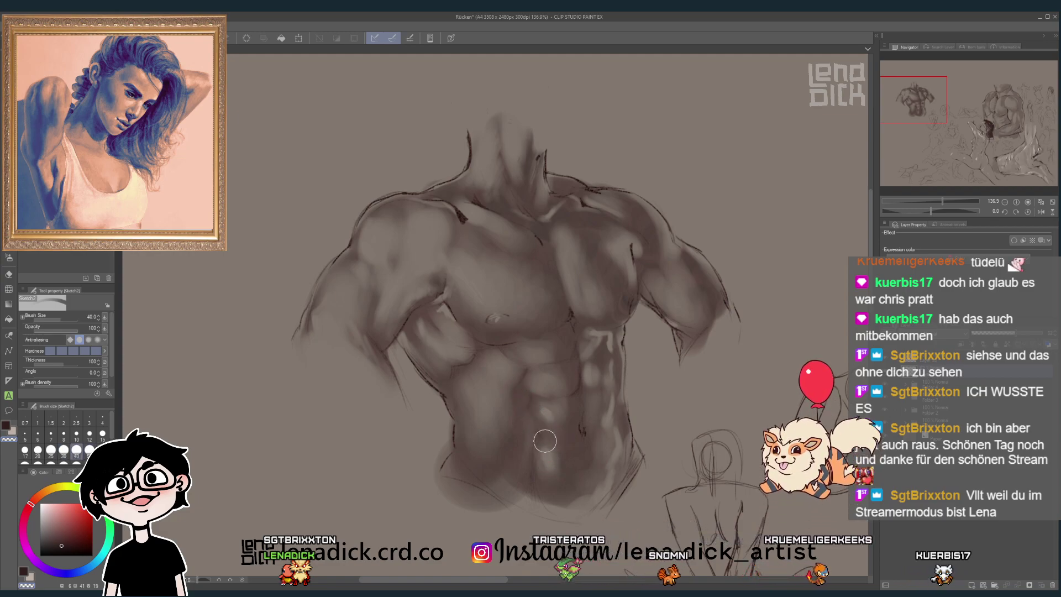
{"action": "key", "text": "bracketright"}
{"action": "key", "text": "bracketright"}
{"action": "key", "text": "bracketright"}
{"action": "key", "text": "bracketright"}
{"action": "key", "text": "bracketright"}
{"action": "key", "text": "bracketright"}
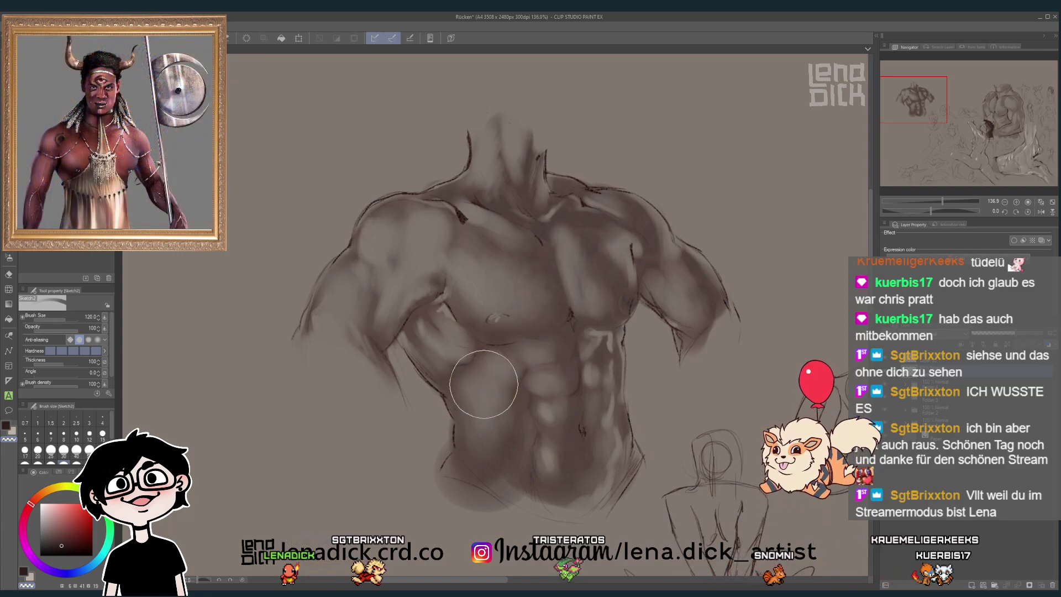
{"action": "key", "text": "bracketleft"}
{"action": "key", "text": "bracketleft"}
{"action": "key", "text": "bracketleft"}
{"action": "key", "text": "bracketleft"}
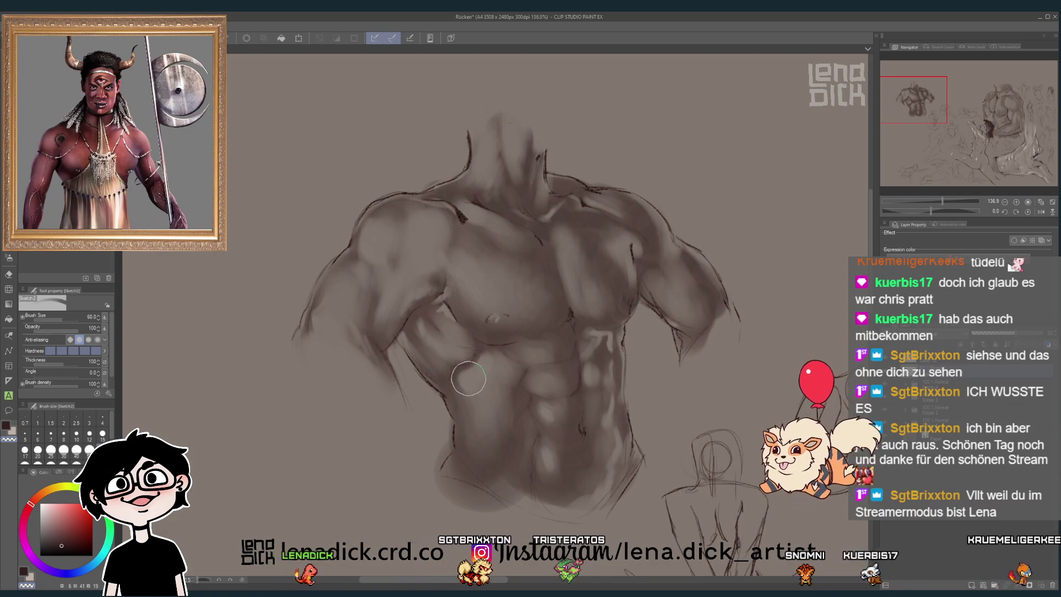
- Sharpen the abs, ribs and chest muscle definition with small brush sizes between 12 and 30
{"action": "key", "text": "bracketleft"}
{"action": "key", "text": "bracketleft"}
{"action": "key", "text": "bracketleft"}
{"action": "key", "text": "bracketleft"}
{"action": "key", "text": "bracketleft"}
{"action": "key", "text": "bracketleft"}
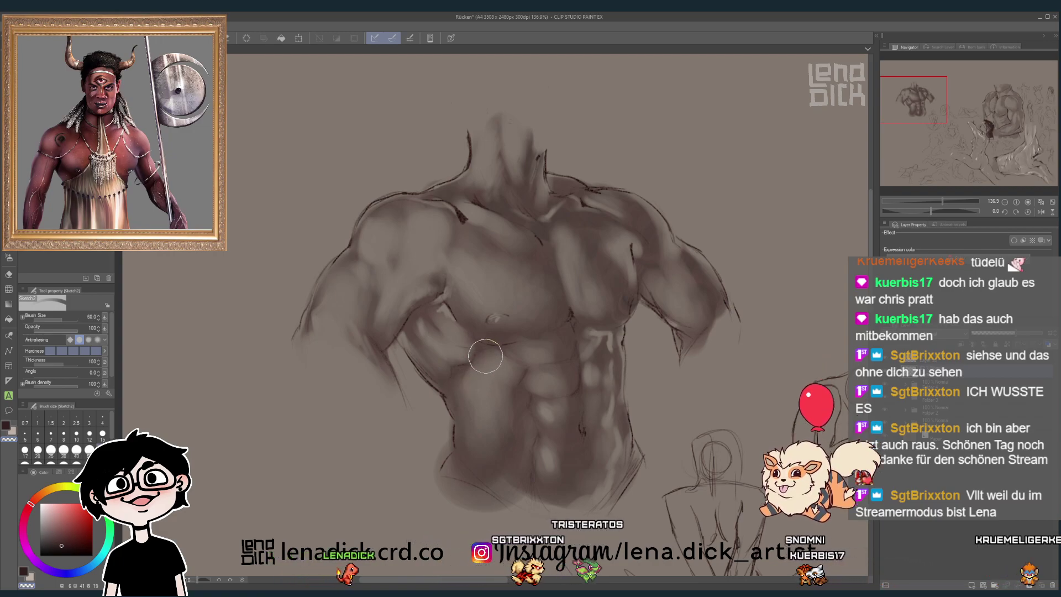
{"action": "key", "text": "bracketleft"}
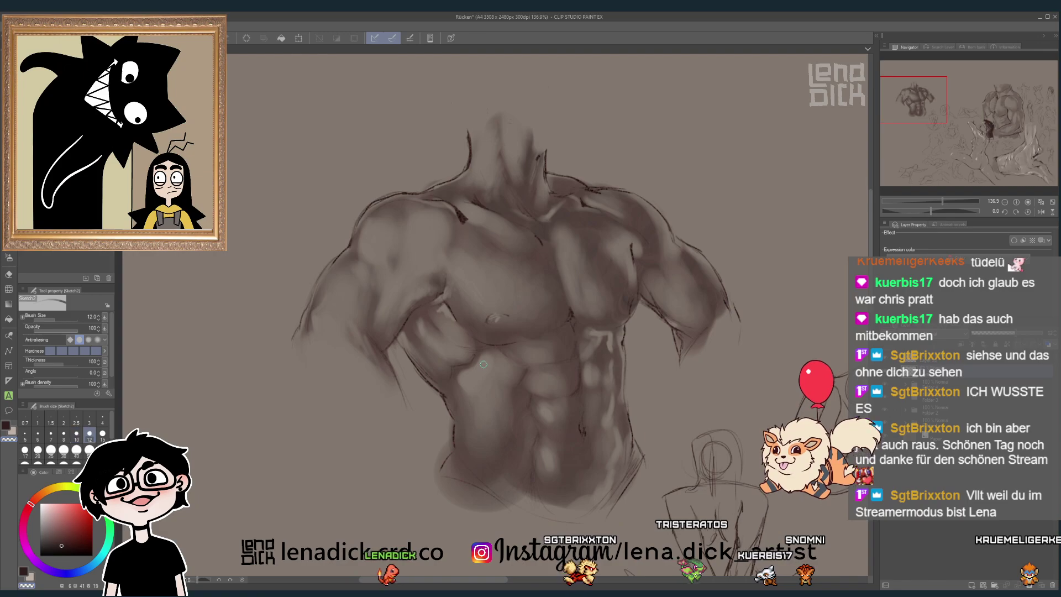
{"action": "key", "text": "bracketright"}
{"action": "key", "text": "bracketright"}
{"action": "key", "text": "bracketright"}
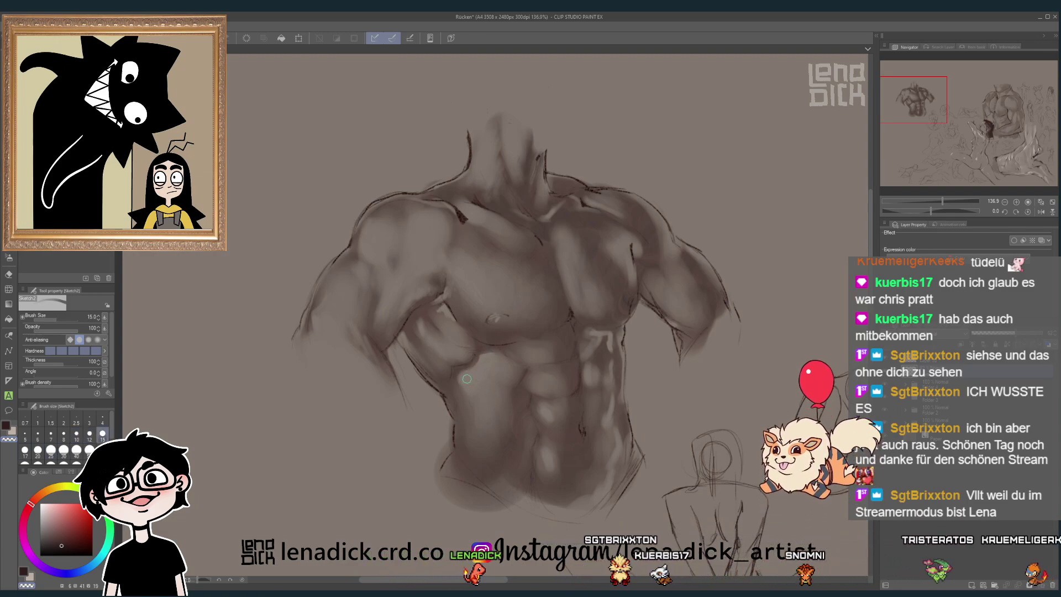
{"action": "key", "text": "bracketright"}
{"action": "key", "text": "bracketright"}
{"action": "key", "text": "bracketright"}
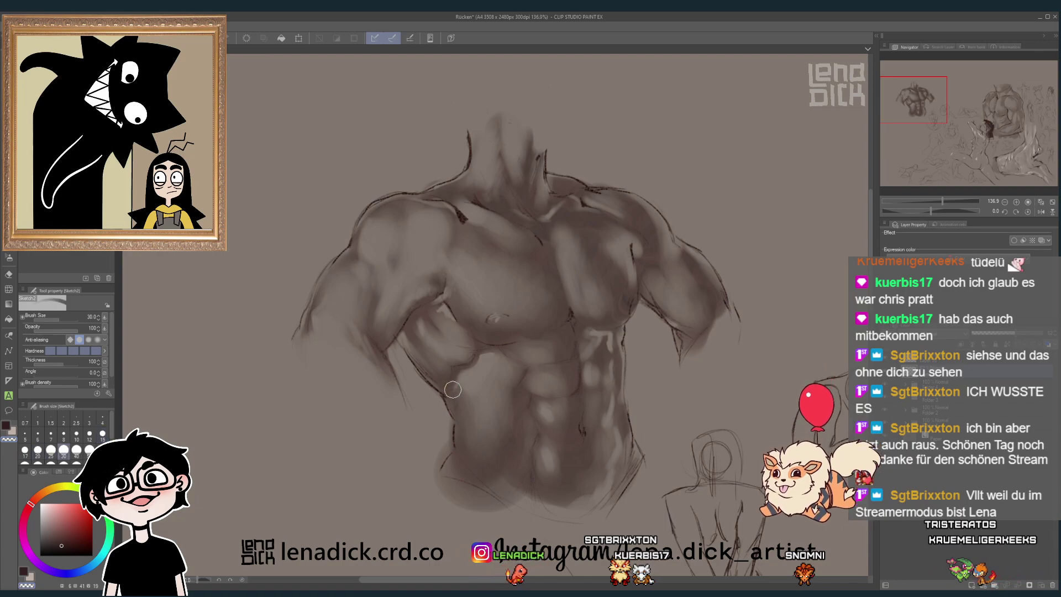
{"action": "key", "text": "bracketright"}
{"action": "key", "text": "bracketright"}
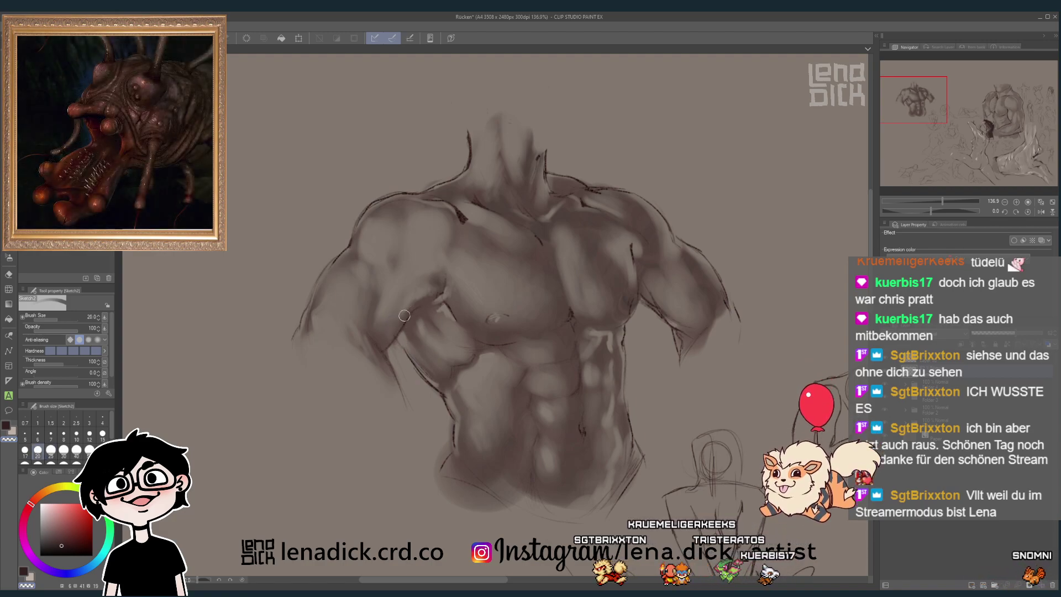
{"action": "key", "text": "bracketleft"}
{"action": "key", "text": "bracketleft"}
{"action": "key", "text": "bracketleft"}
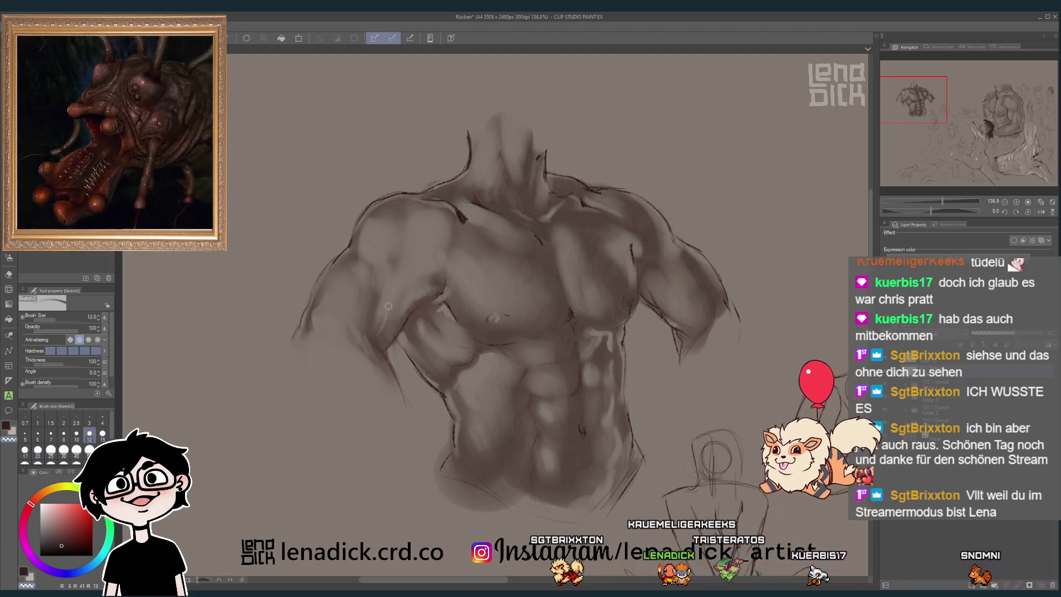
{"action": "key", "text": "bracketright"}
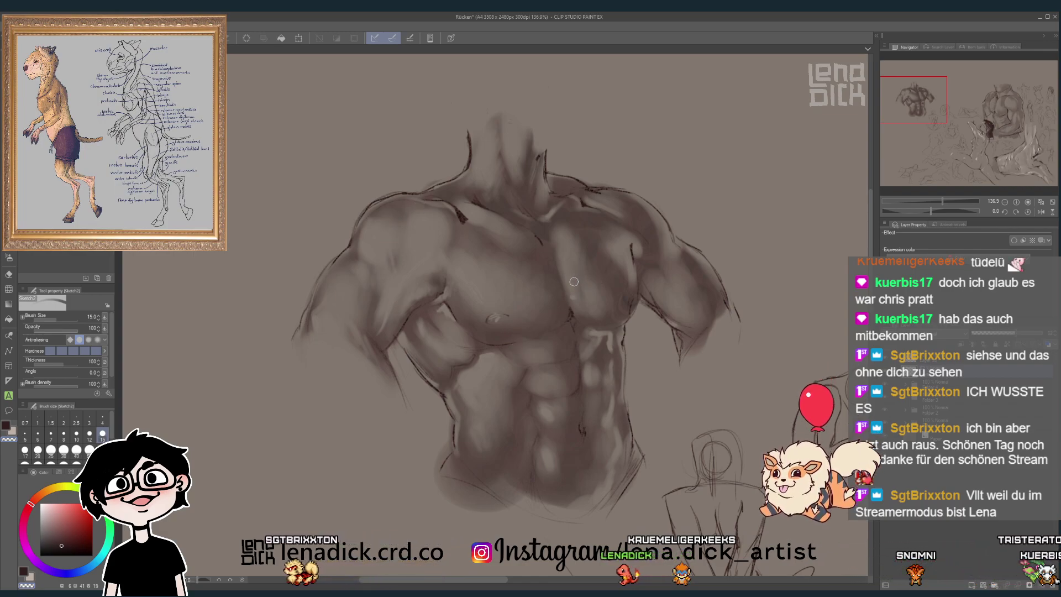
{"action": "key", "text": "bracketleft"}
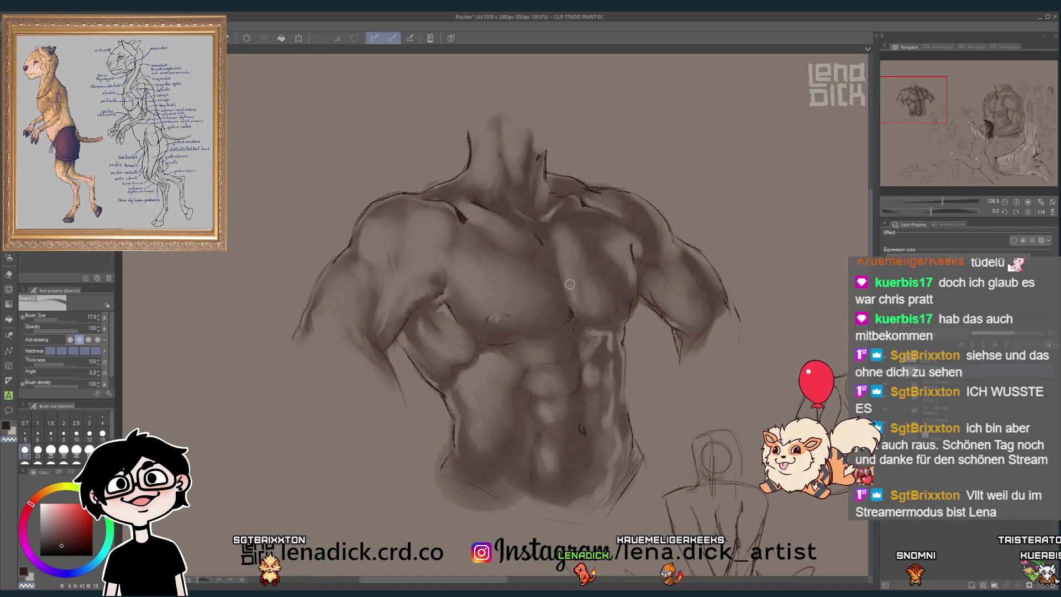
{"action": "key", "text": "bracketright"}
{"action": "key", "text": "bracketright"}
{"action": "key", "text": "bracketright"}
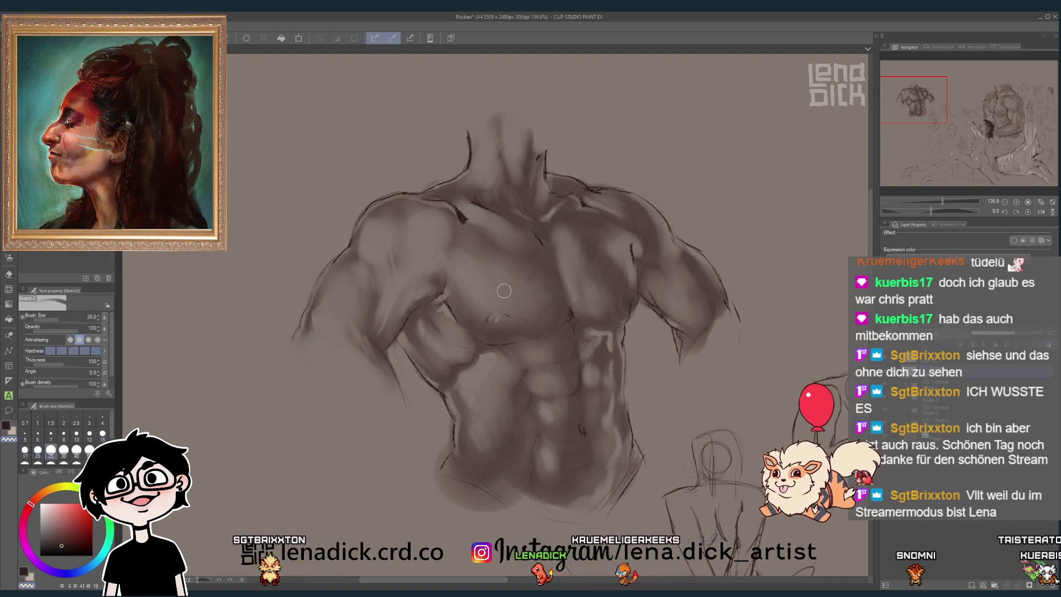
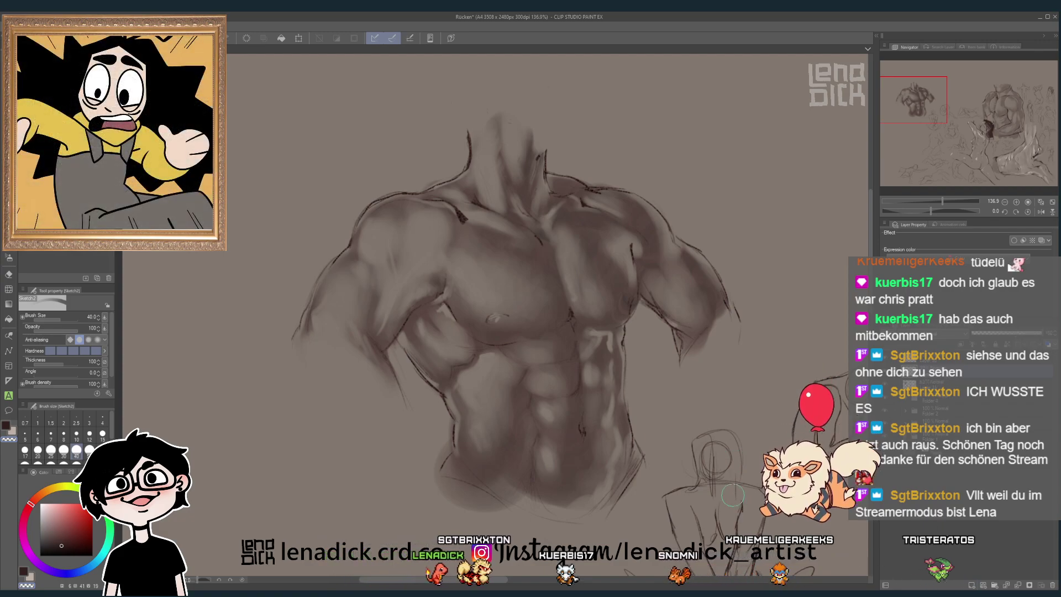
- Switch to white and paint highlights on the left shoulder and along the side below the armpit
{"action": "key", "text": "x"}
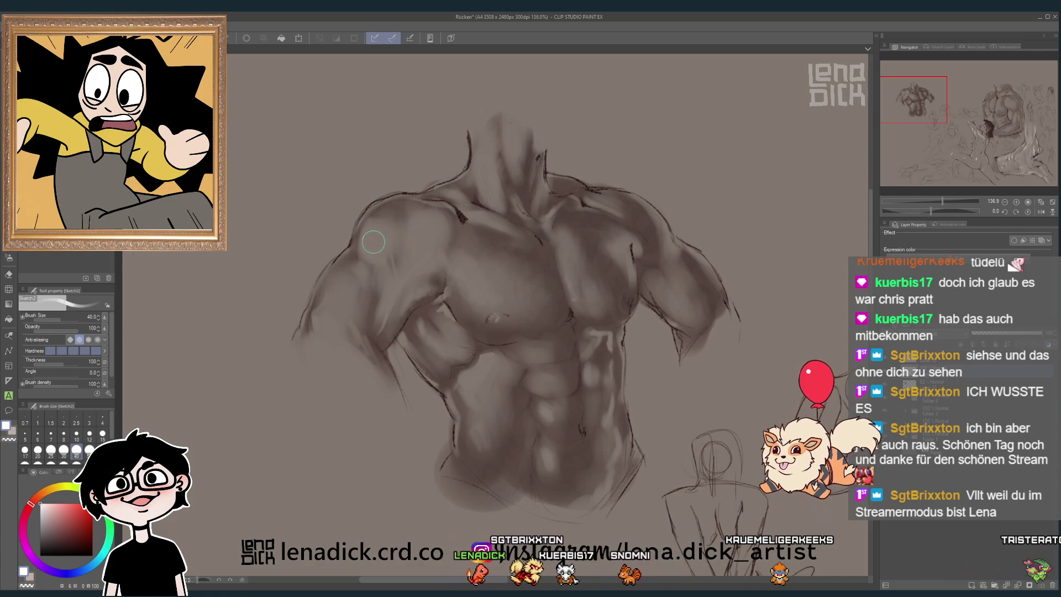
{"action": "key", "text": "bracketleft"}
{"action": "key", "text": "bracketright"}
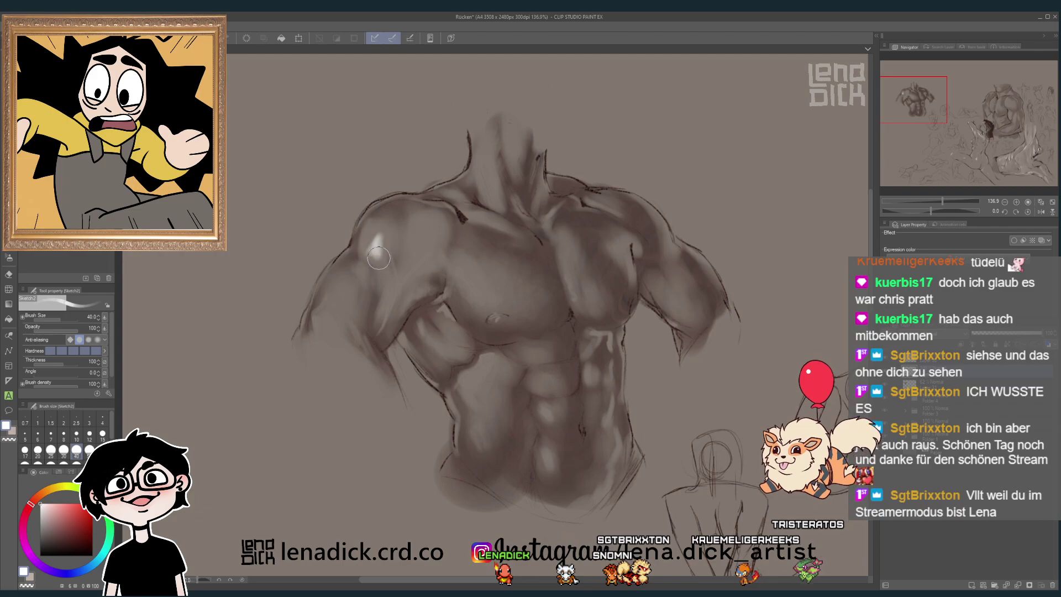
{"action": "left_click_drag", "start_coordinate": [378, 258], "coordinate": [374, 242]}
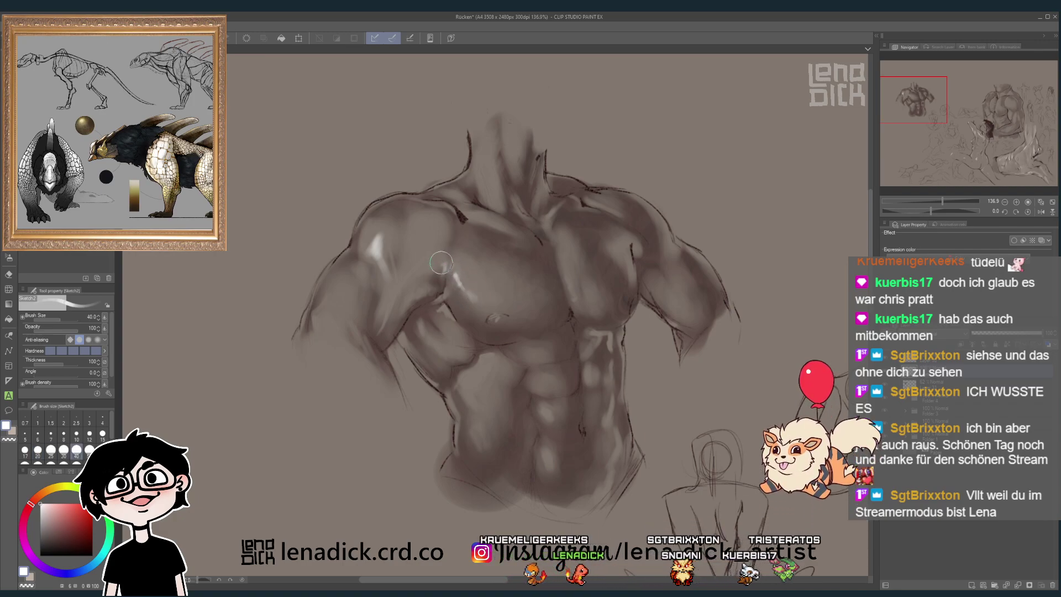
{"action": "key", "text": "bracketleft"}
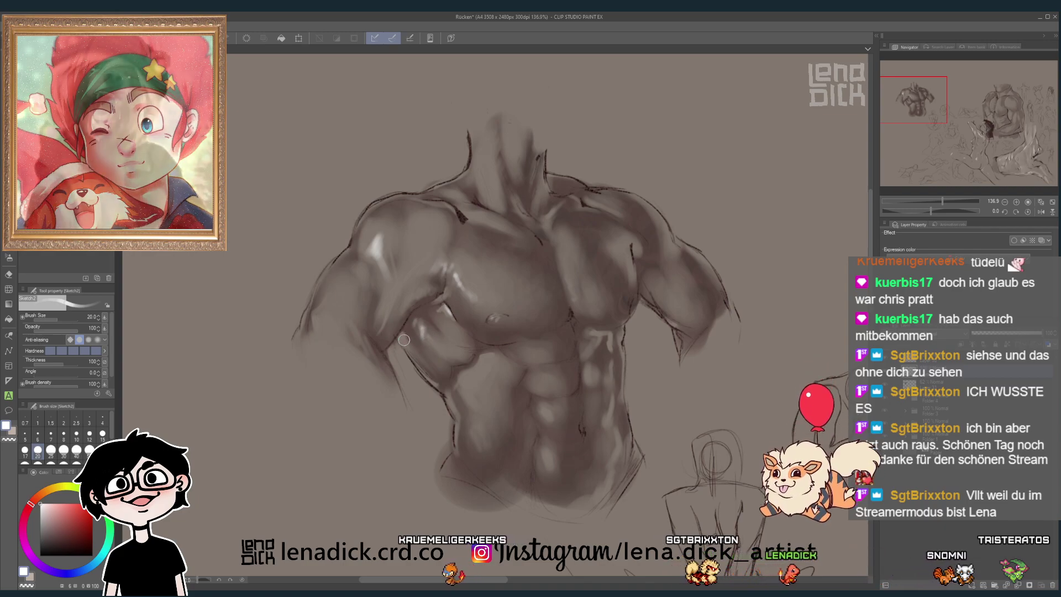
{"action": "left_click_drag", "start_coordinate": [400, 335], "coordinate": [429, 381]}
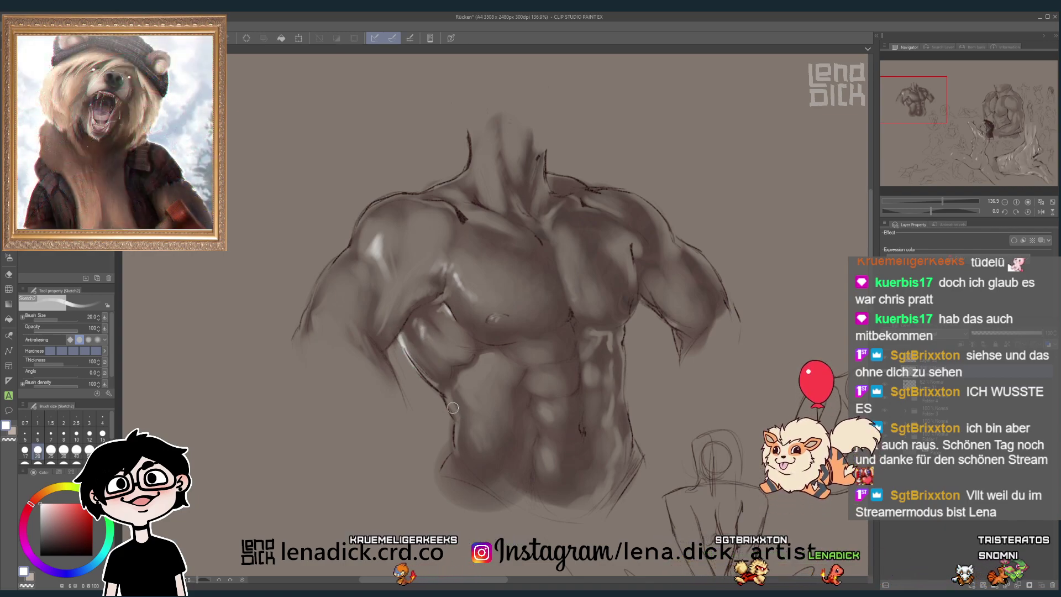
- Brighten the abs with a size 30 brush, then a soft size 250 pass over the abdomen
{"action": "key", "text": "]"}
{"action": "key", "text": "bracketright"}
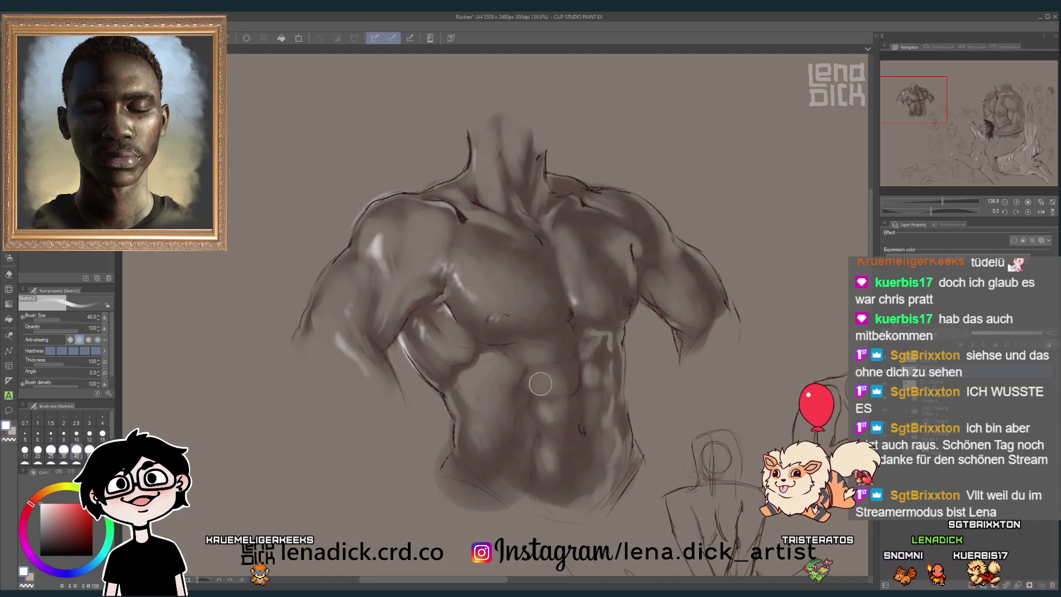
{"action": "left_click_drag", "start_coordinate": [540, 371], "coordinate": [535, 412]}
{"action": "key", "text": "bracketright"}
{"action": "key", "text": "bracketright"}
{"action": "key", "text": "bracketright"}
{"action": "key", "text": "bracketright"}
{"action": "key", "text": "bracketright"}
{"action": "key", "text": "bracketright"}
{"action": "key", "text": "bracketright"}
{"action": "key", "text": "bracketright"}
{"action": "key", "text": "bracketright"}
{"action": "key", "text": "bracketright"}
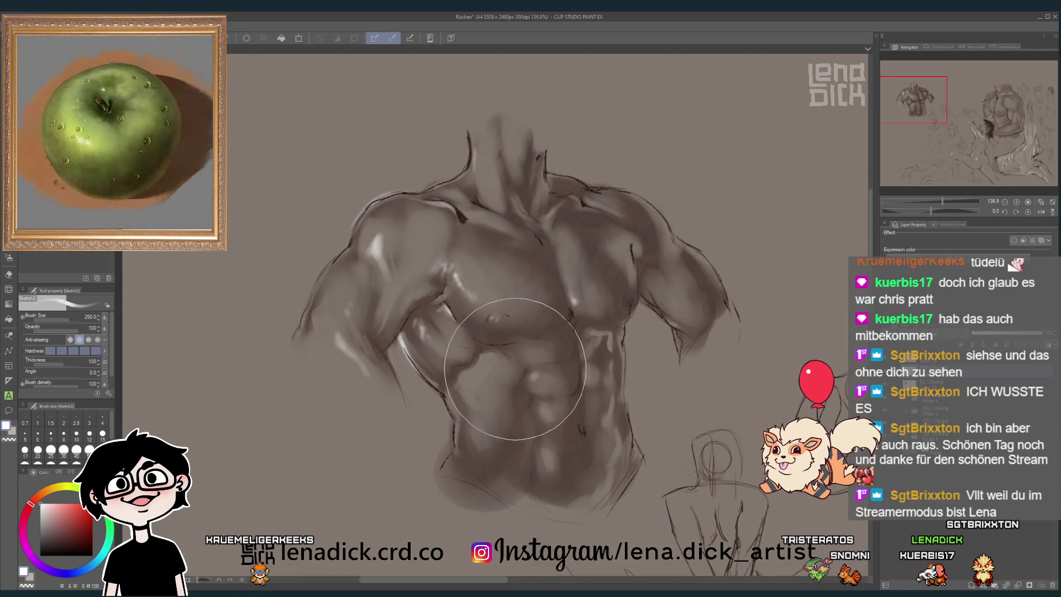
{"action": "mouse_move", "coordinate": [513, 368]}
{"action": "left_mouse_down"}
{"action": "mouse_move", "coordinate": [510, 431]}
{"action": "mouse_move", "coordinate": [506, 388]}
{"action": "mouse_move", "coordinate": [489, 473]}
{"action": "mouse_move", "coordinate": [488, 369]}
{"action": "mouse_move", "coordinate": [495, 478]}
{"action": "mouse_move", "coordinate": [540, 399]}
{"action": "left_mouse_up"}
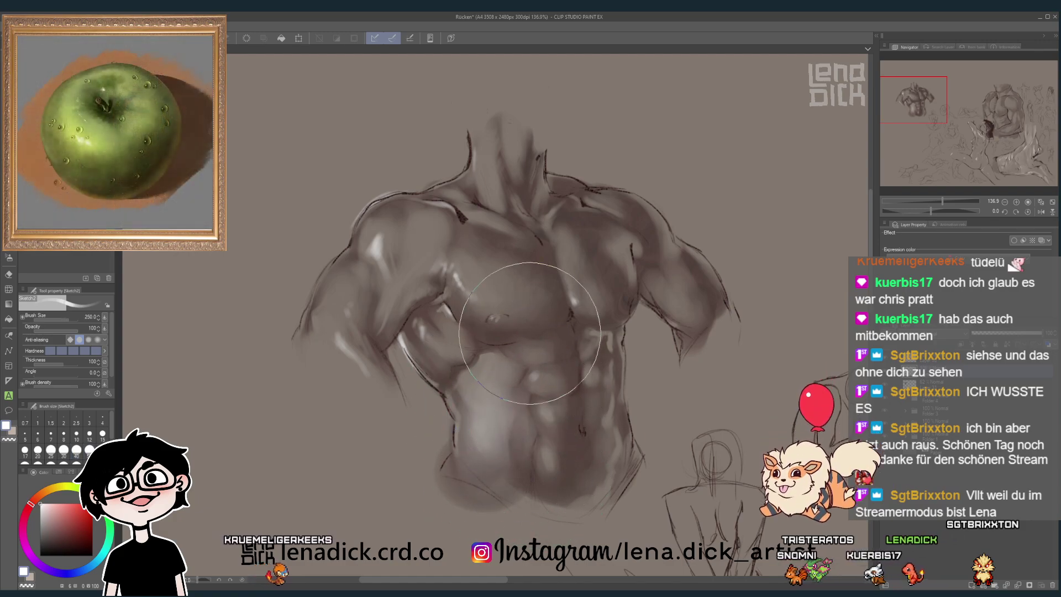
{"action": "key", "text": "bracketleft"}
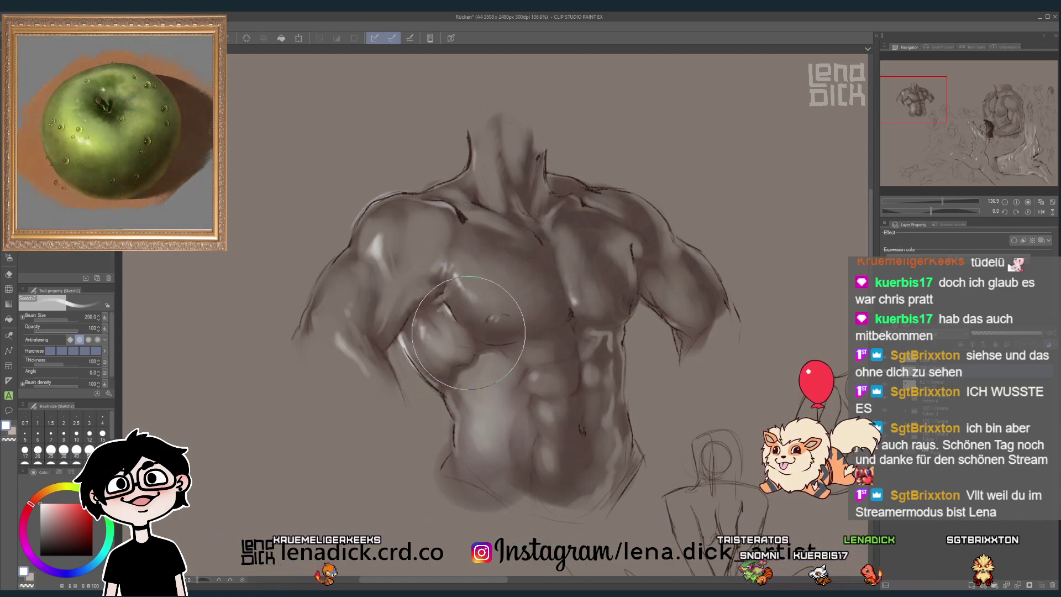
{"action": "key", "text": "bracketleft"}
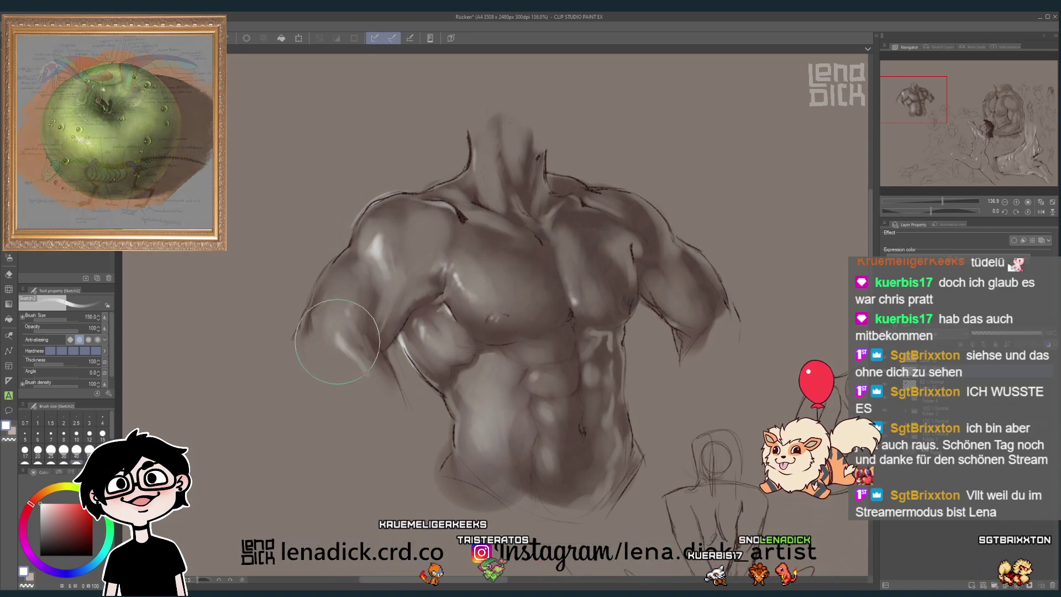
- Zoom out and group the seated figure's layers into a new folder
{"action": "scroll", "coordinate": [571, 318], "scroll_direction": "down", "scroll_amount": 5}
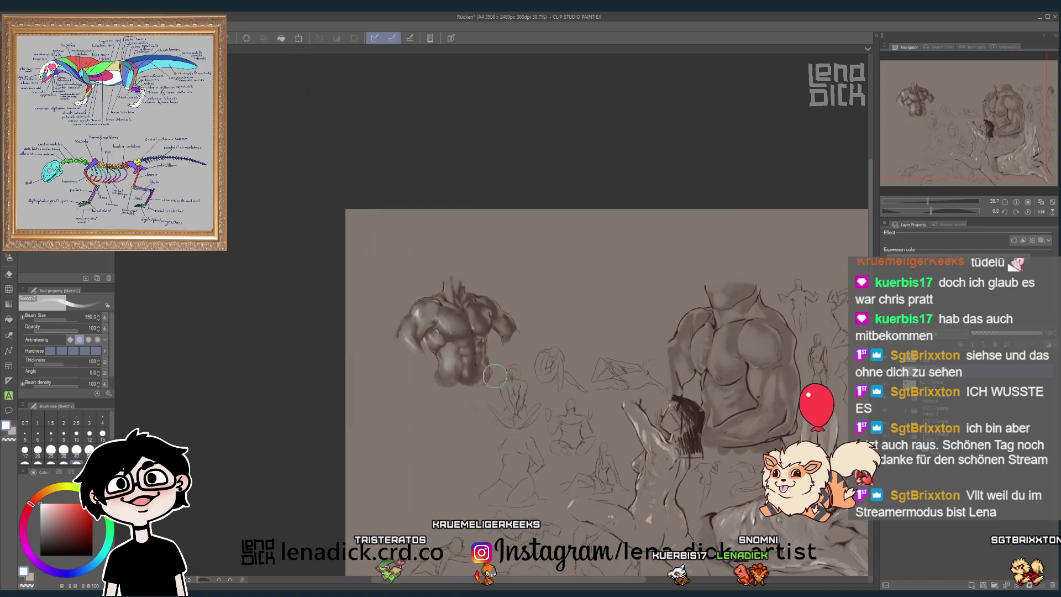
{"action": "scroll", "coordinate": [496, 344], "scroll_direction": "down", "scroll_amount": 2}
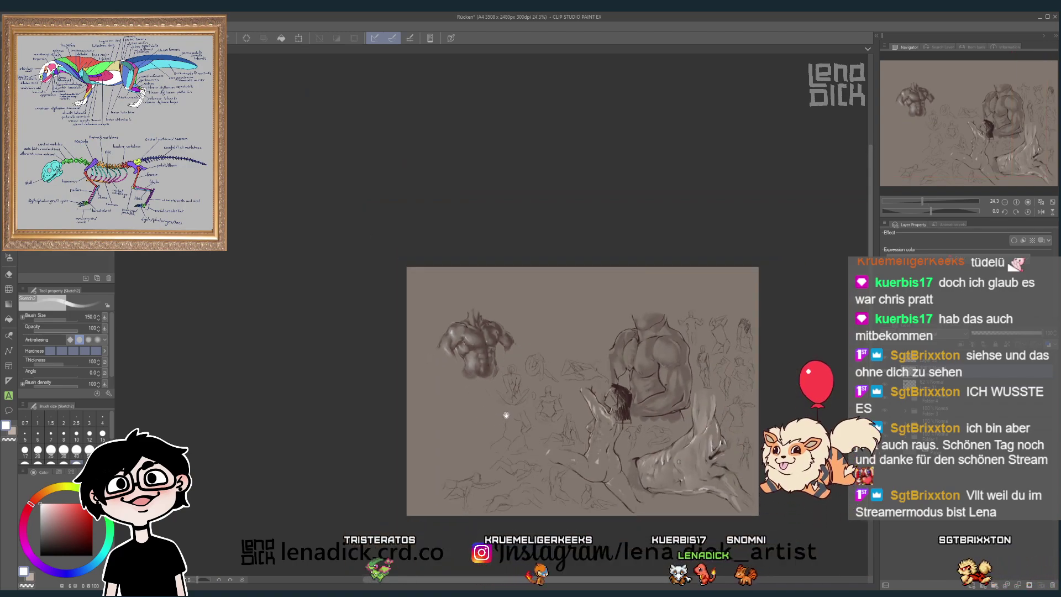
{"action": "scroll", "coordinate": [508, 408], "scroll_direction": "up", "scroll_amount": 1}
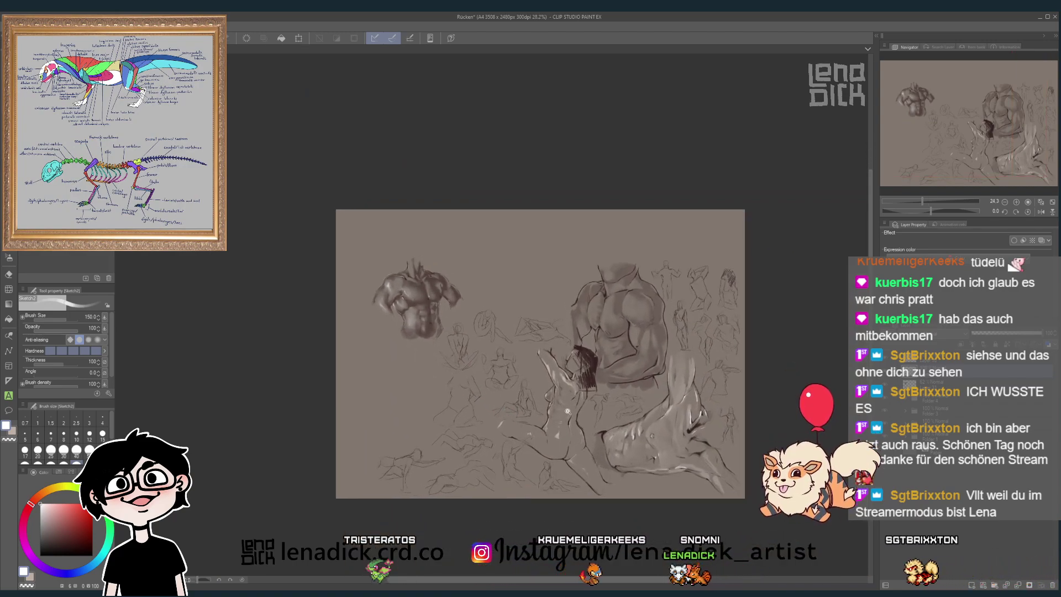
{"action": "scroll", "coordinate": [547, 384], "scroll_direction": "up", "scroll_amount": 1}
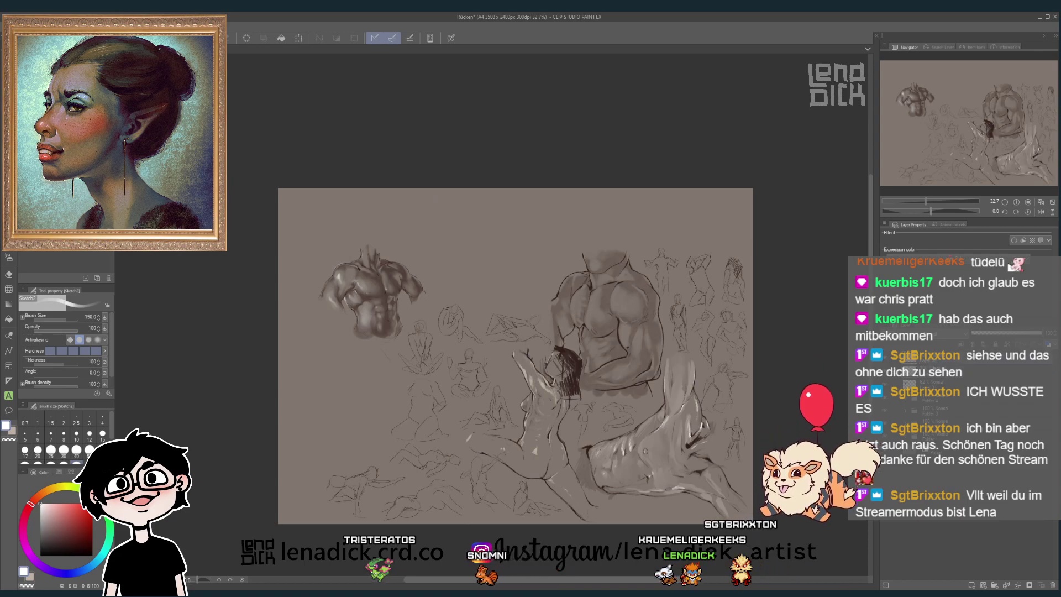
{"action": "left_click", "coordinate": [989, 197]}
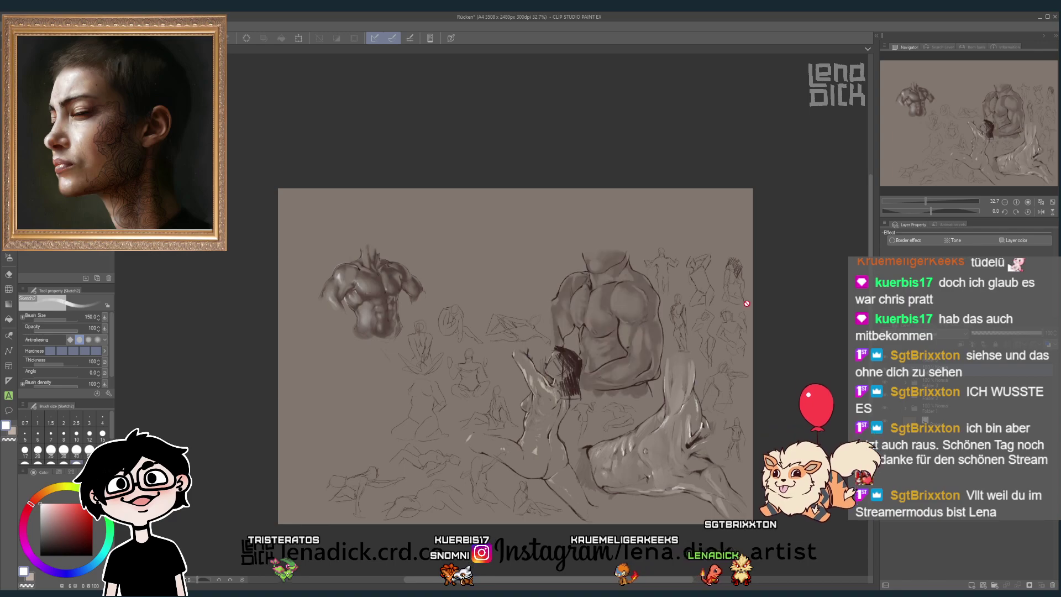
- Scale the large seated torso figure down to 85% with Scale/Rotate
{"action": "scroll", "coordinate": [560, 342], "scroll_direction": "up", "scroll_amount": 1}
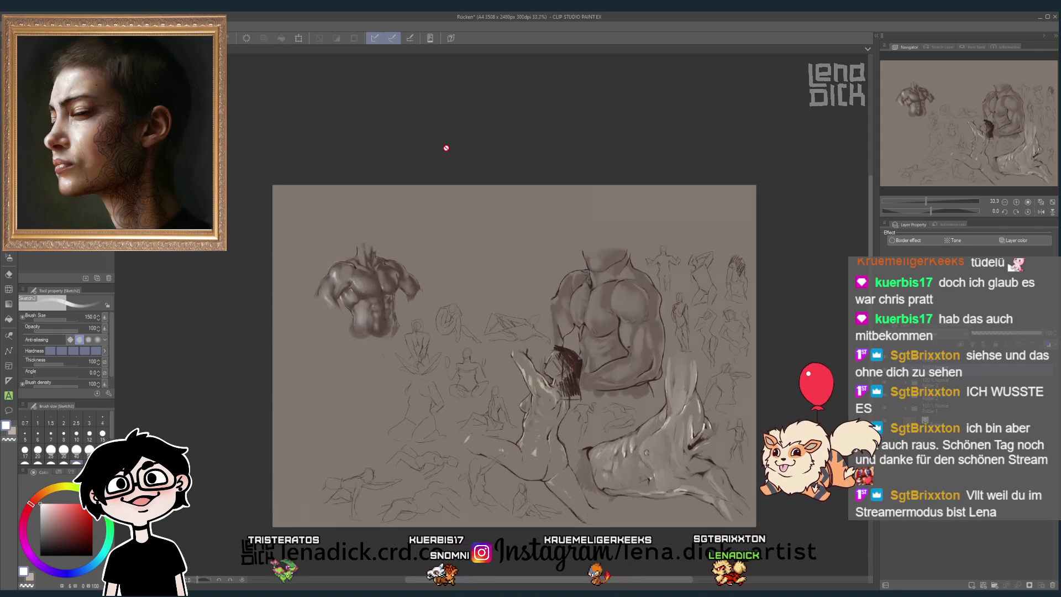
{"action": "left_click", "coordinate": [299, 38]}
{"action": "left_click_drag", "start_coordinate": [551, 247], "coordinate": [565, 269]}
{"action": "left_click", "coordinate": [590, 414]}
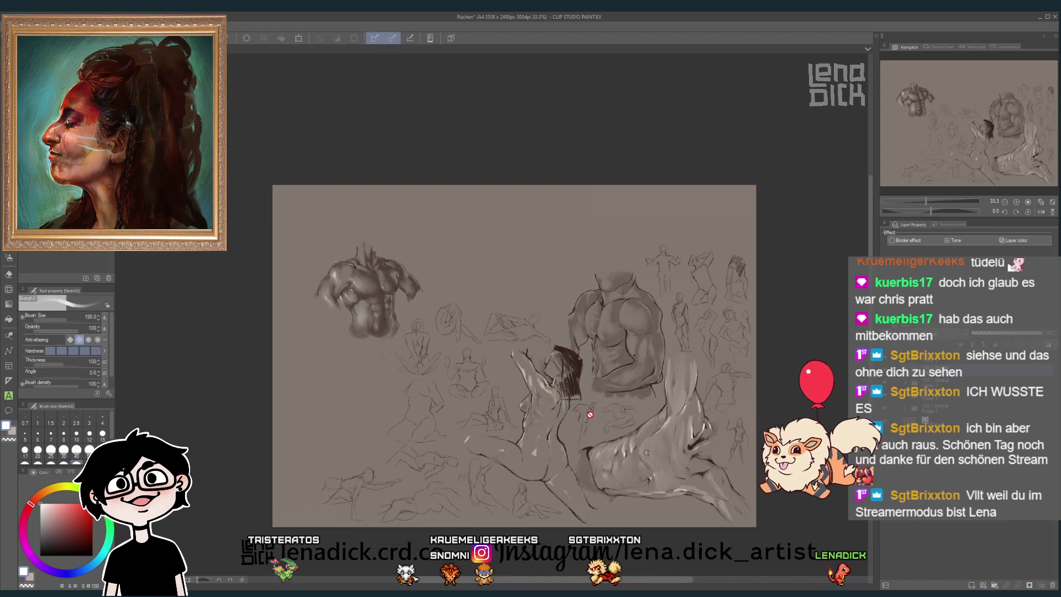
- Move the small torso study from the upper-left corner to the top centre above the large figure
{"action": "left_click", "coordinate": [298, 38]}
{"action": "left_click_drag", "start_coordinate": [380, 263], "coordinate": [519, 236]}
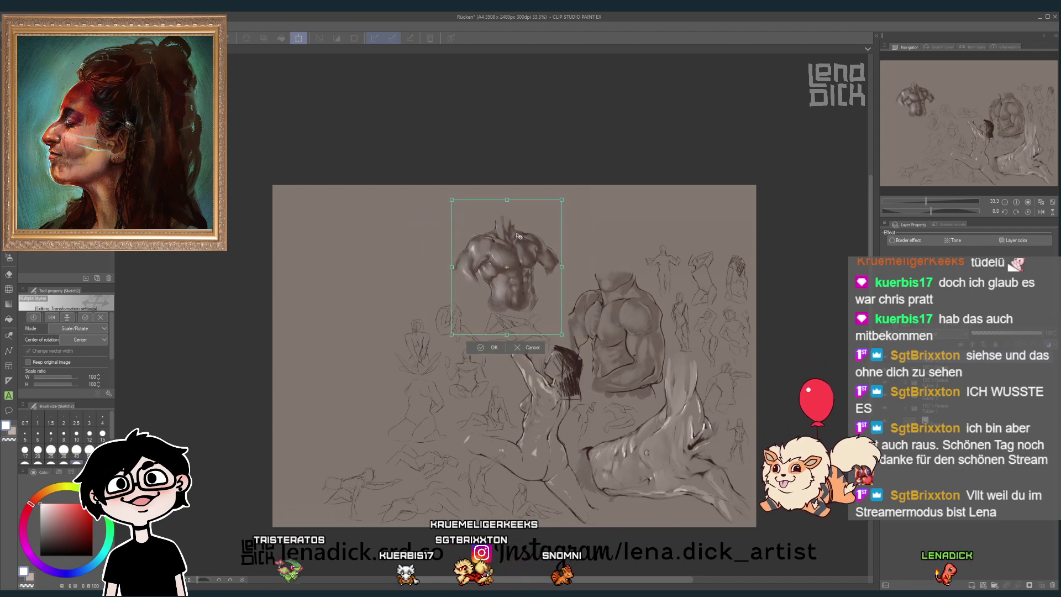
{"action": "left_click", "coordinate": [479, 352]}
{"action": "key", "text": "k"}
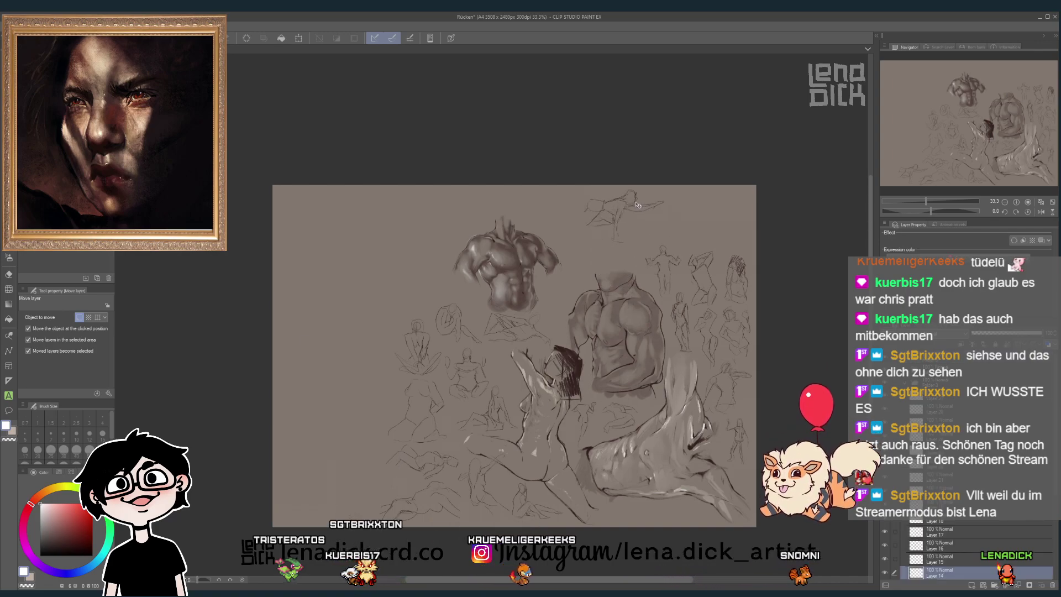
- Shift the top-right sketch left and move the reclining figure sketch to the top right, undoing an accidental torso shift
{"action": "left_click_drag", "start_coordinate": [724, 206], "coordinate": [649, 237]}
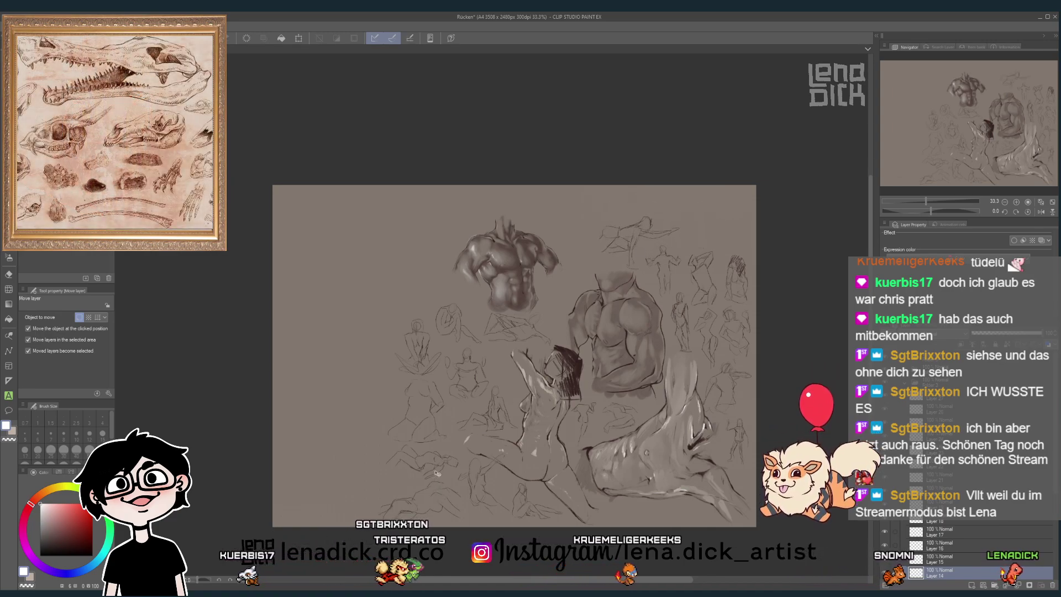
{"action": "mouse_move", "coordinate": [435, 468]}
{"action": "left_mouse_down"}
{"action": "mouse_move", "coordinate": [735, 230]}
{"action": "mouse_move", "coordinate": [731, 251]}
{"action": "left_mouse_up"}
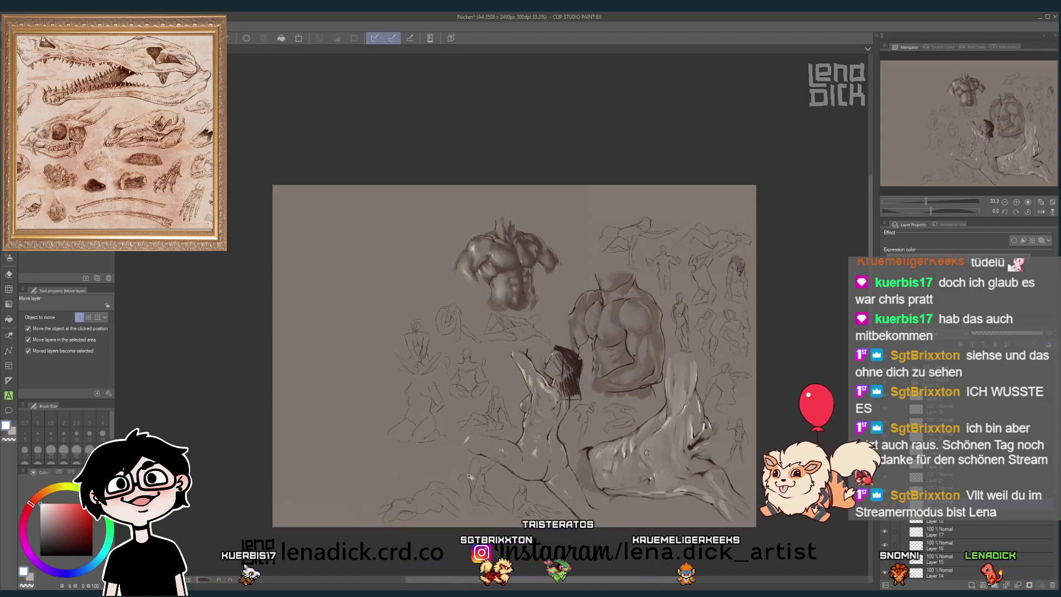
{"action": "left_click_drag", "start_coordinate": [535, 271], "coordinate": [551, 278]}
{"action": "key", "text": "ctrl+z"}
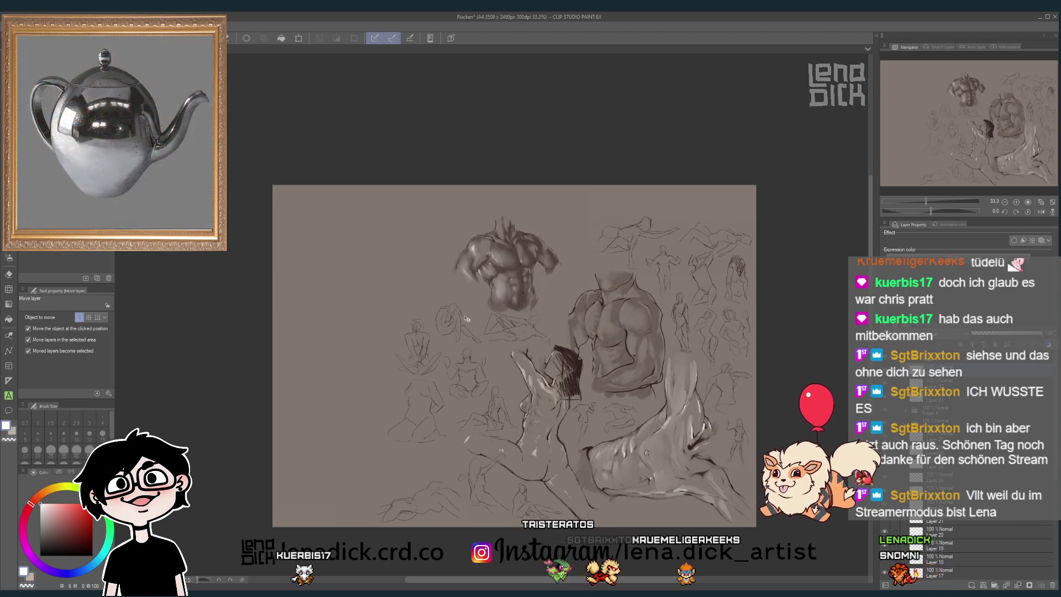
- Move a small sketch figure up and right and shrink it to 75%
{"action": "left_click_drag", "start_coordinate": [435, 358], "coordinate": [588, 247]}
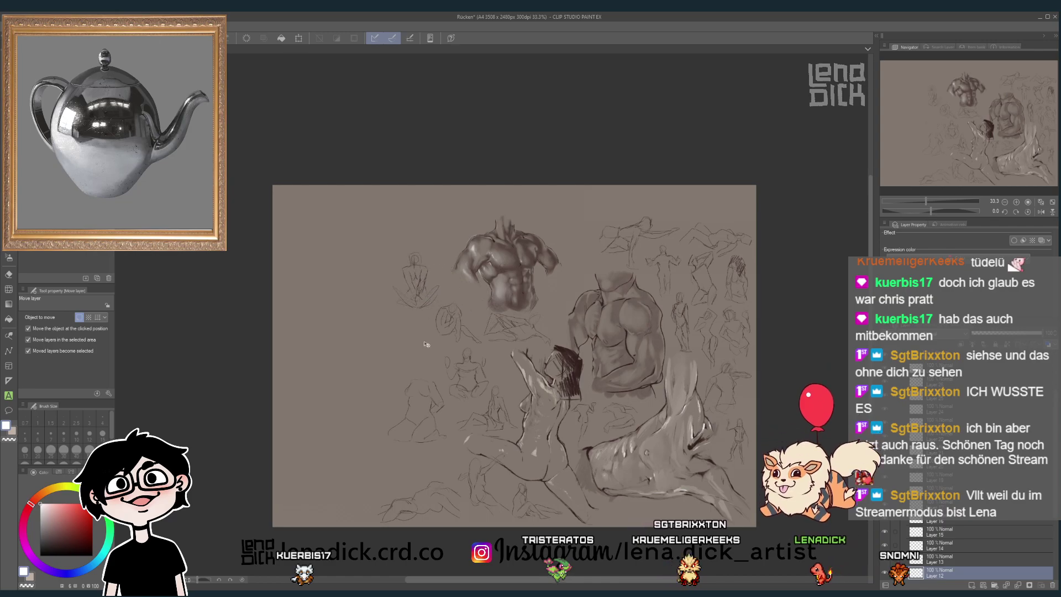
{"action": "left_click_drag", "start_coordinate": [435, 417], "coordinate": [518, 363]}
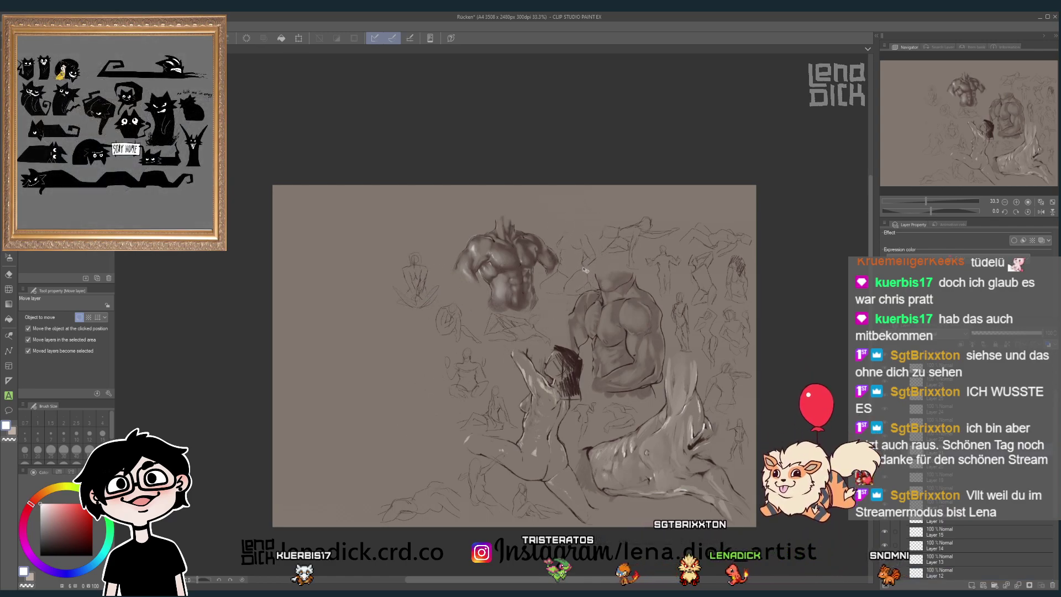
{"action": "left_click", "coordinate": [298, 38]}
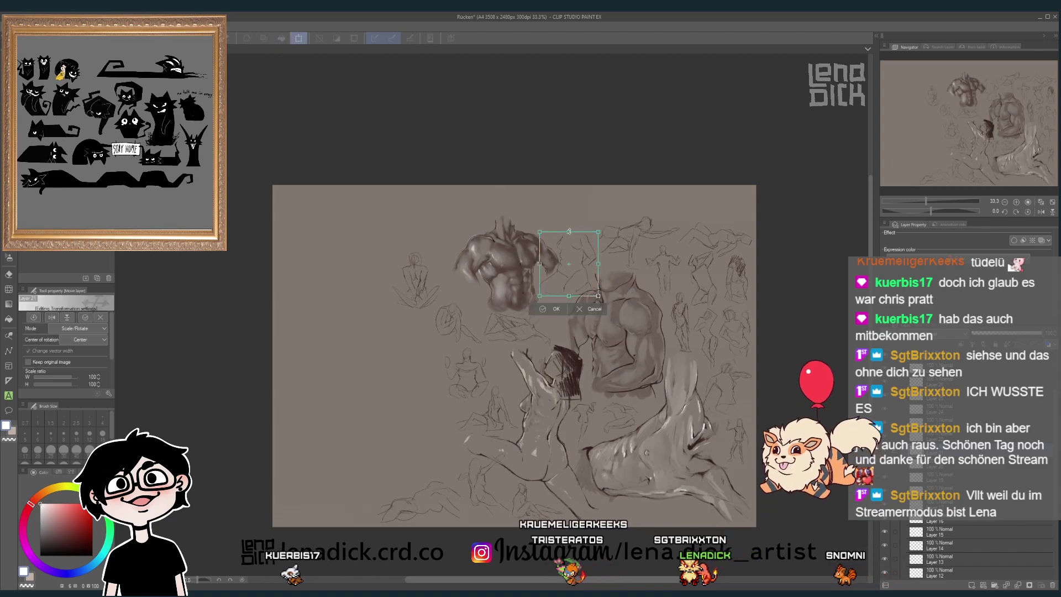
{"action": "left_click_drag", "start_coordinate": [573, 247], "coordinate": [583, 255]}
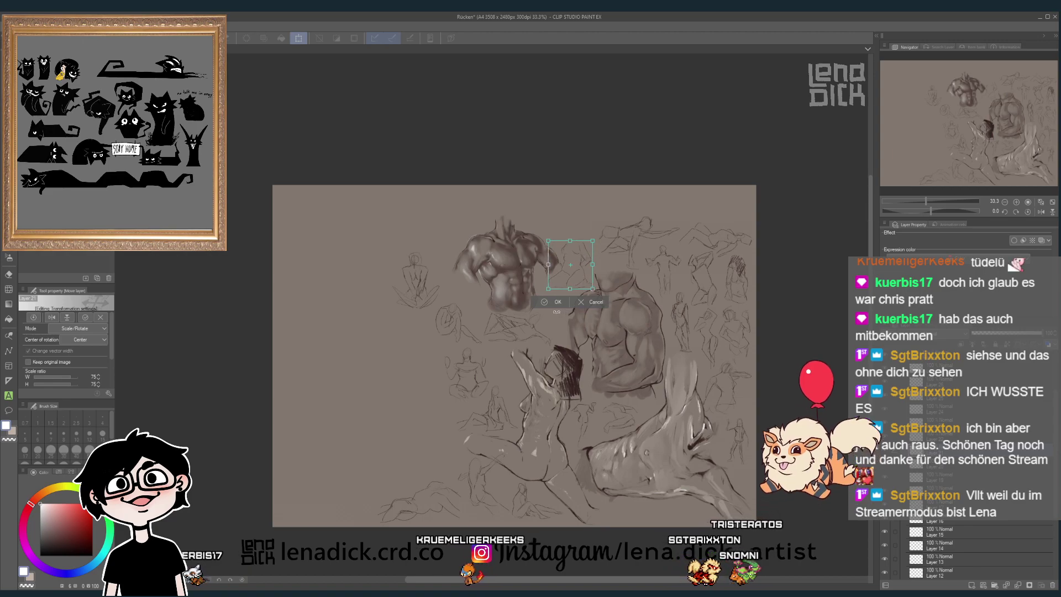
{"action": "left_click", "coordinate": [556, 302]}
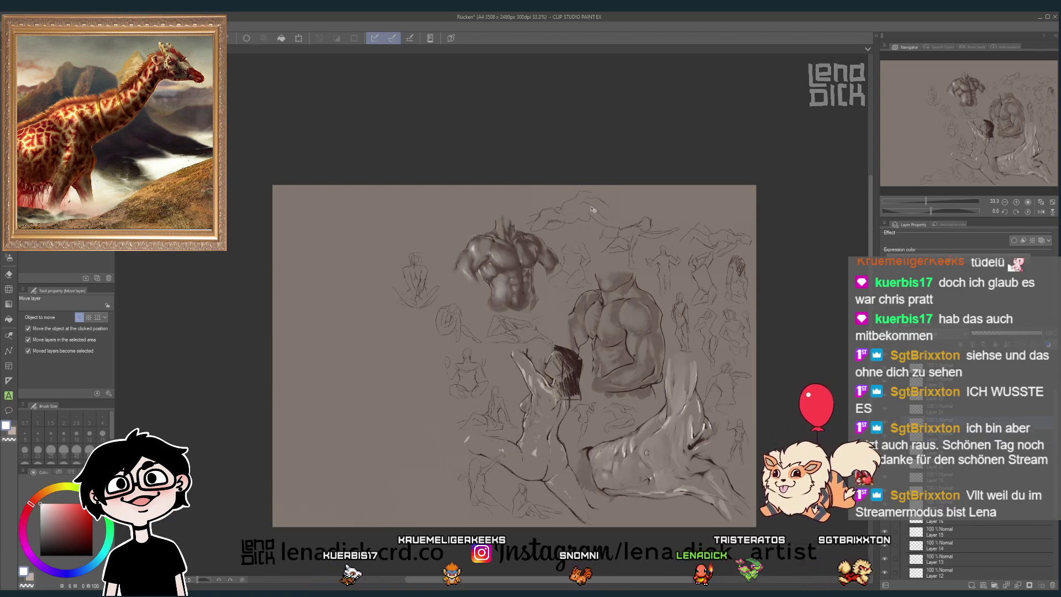
- Reposition the reclining, crouching and seated sketches to fill gaps around the torsos
{"action": "left_click_drag", "start_coordinate": [498, 349], "coordinate": [444, 451]}
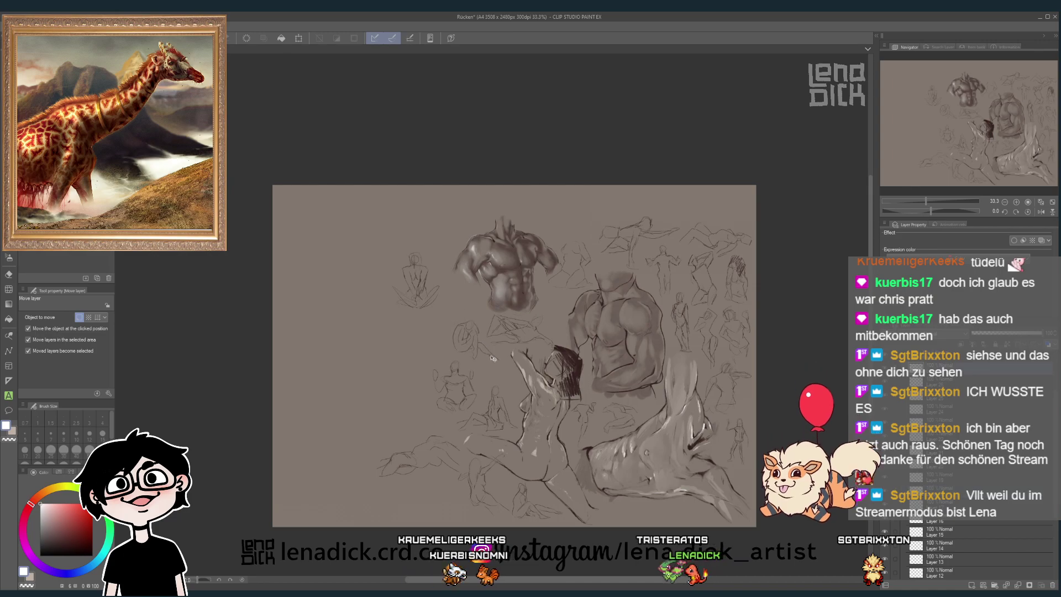
{"action": "left_click_drag", "start_coordinate": [493, 359], "coordinate": [498, 368]}
{"action": "left_click_drag", "start_coordinate": [436, 292], "coordinate": [475, 318]}
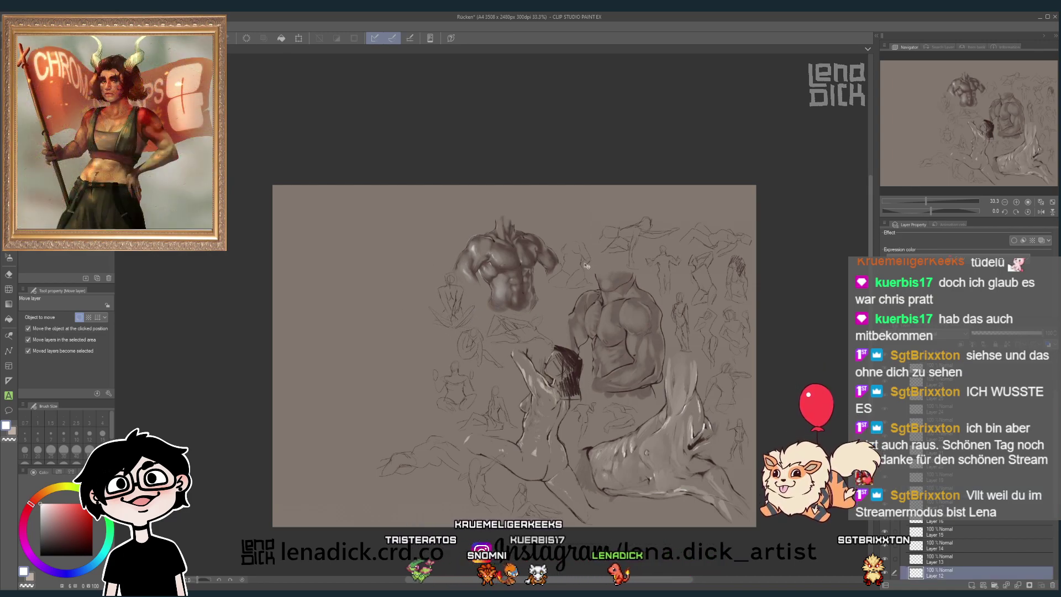
{"action": "left_click_drag", "start_coordinate": [585, 266], "coordinate": [571, 227]}
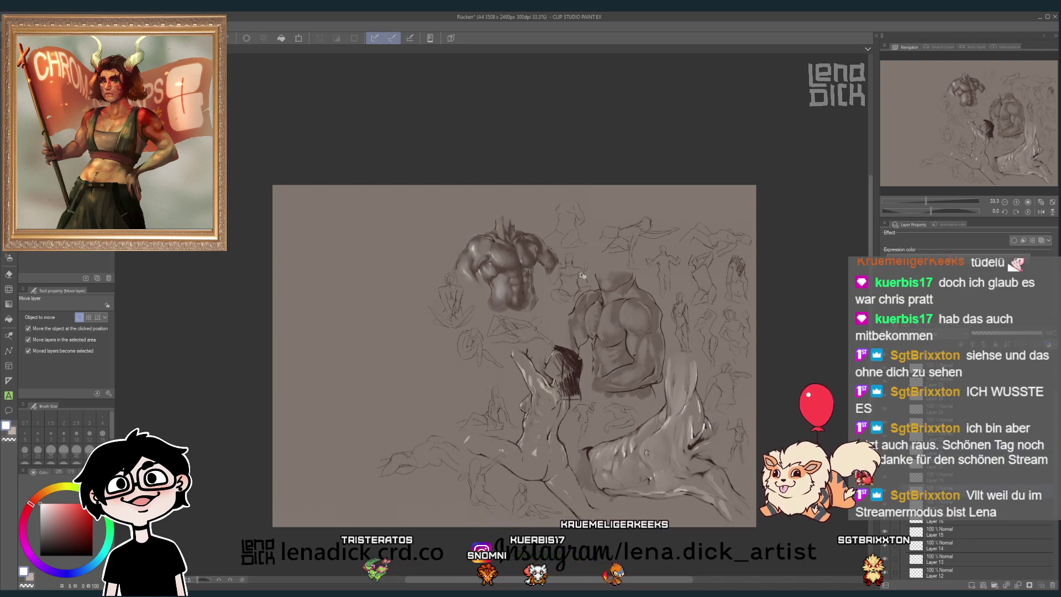
{"action": "left_click_drag", "start_coordinate": [574, 288], "coordinate": [467, 387]}
{"action": "left_click_drag", "start_coordinate": [486, 474], "coordinate": [539, 314]}
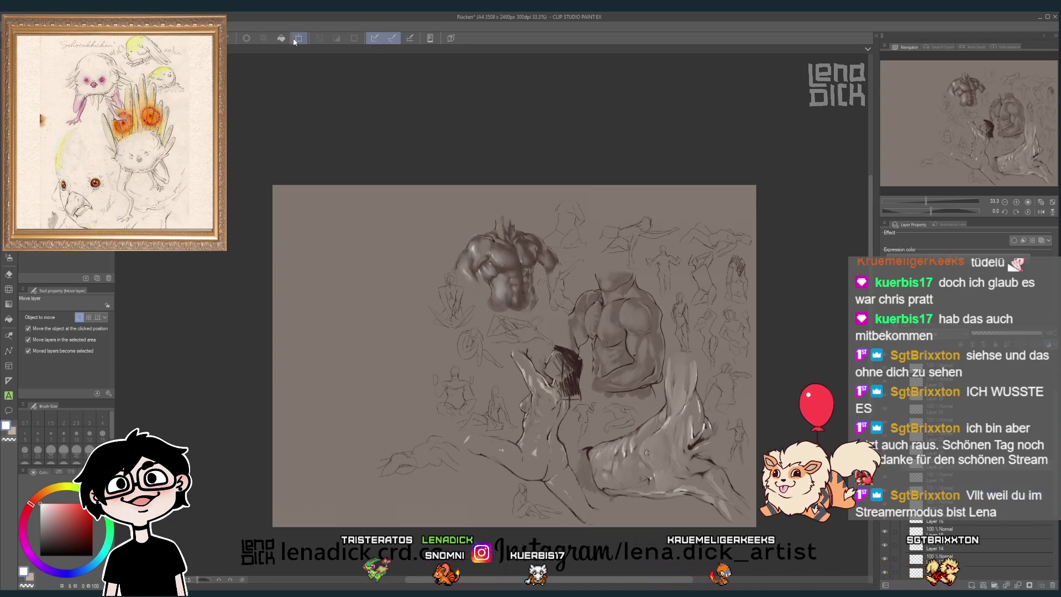
- Move a sketch up with Scale/Rotate, then place the reclining and seated back sketches around the torso
{"action": "key", "text": "ctrl+t"}
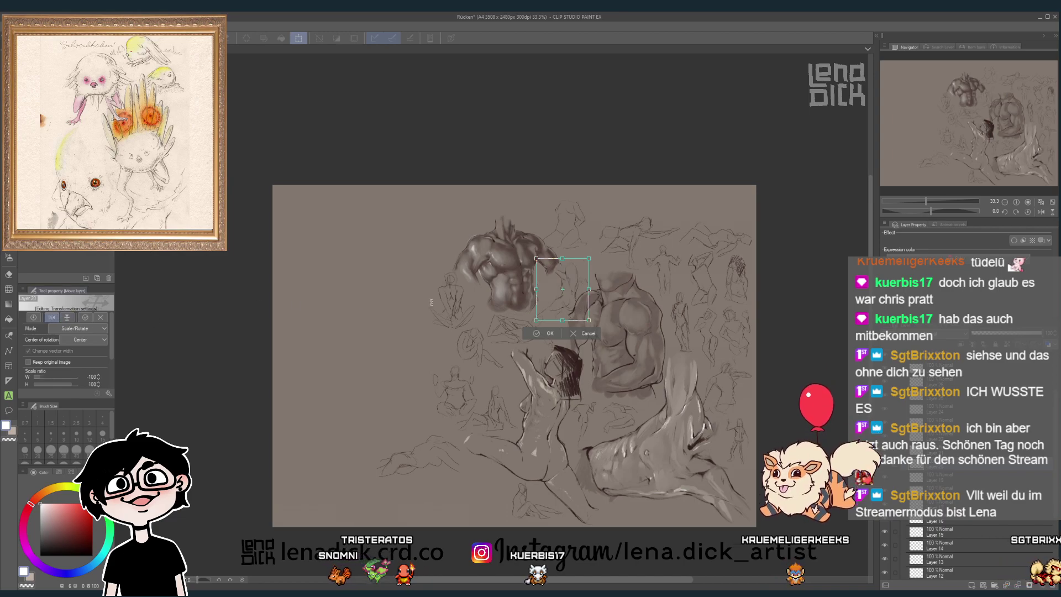
{"action": "left_click_drag", "start_coordinate": [585, 283], "coordinate": [591, 264]}
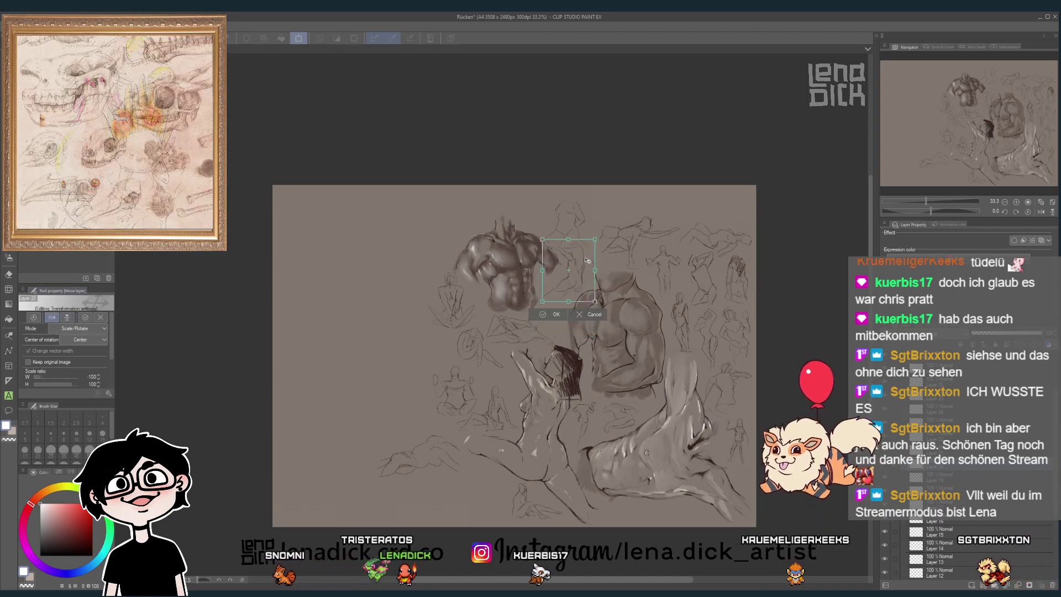
{"action": "left_click", "coordinate": [553, 314]}
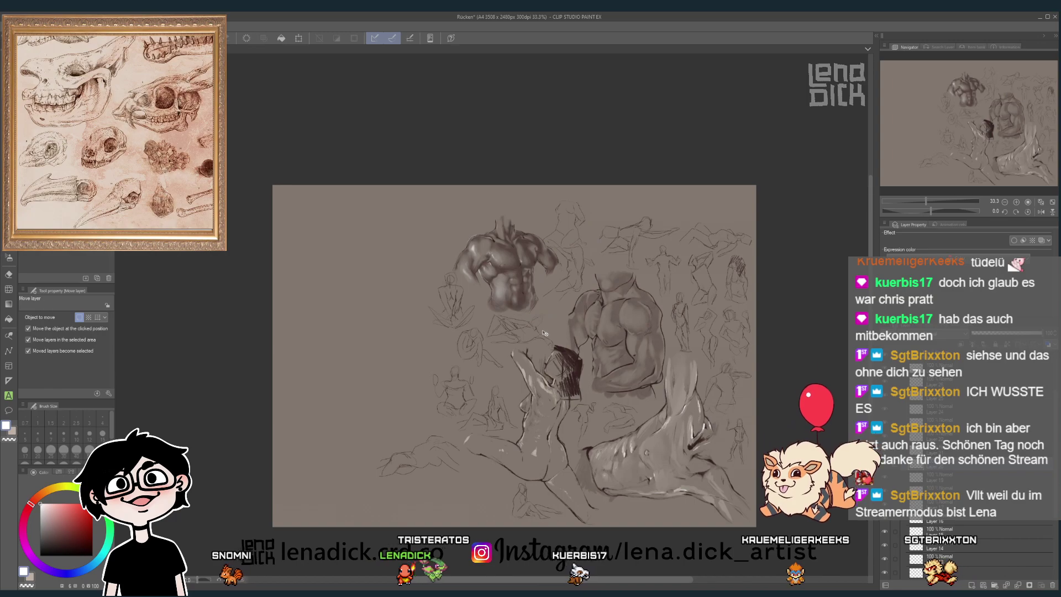
{"action": "left_click_drag", "start_coordinate": [540, 331], "coordinate": [445, 352]}
{"action": "mouse_move", "coordinate": [463, 315]}
{"action": "left_mouse_down"}
{"action": "mouse_move", "coordinate": [555, 336]}
{"action": "mouse_move", "coordinate": [484, 326]}
{"action": "left_mouse_up"}
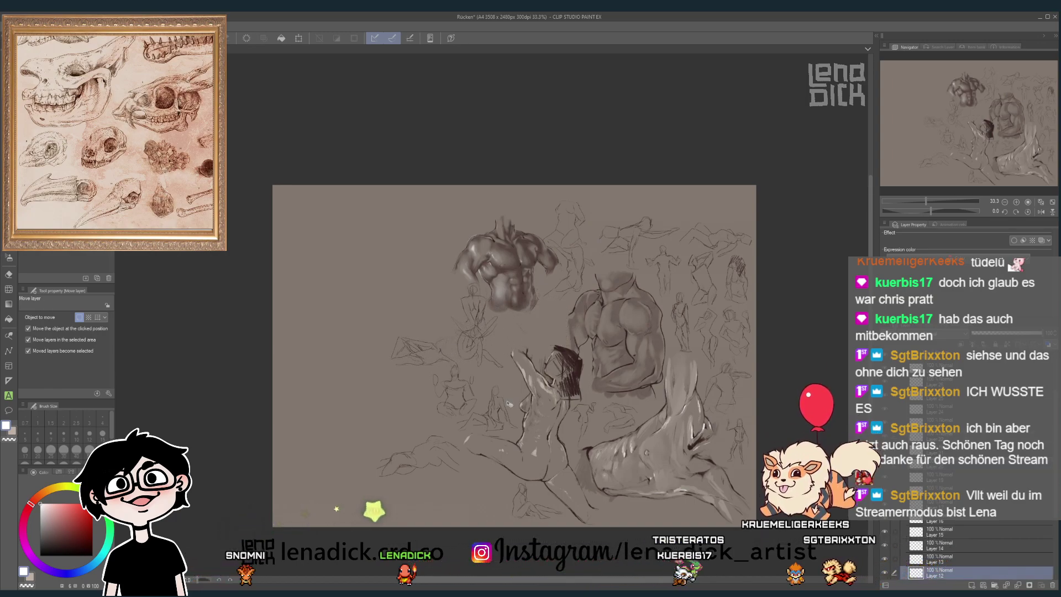
{"action": "left_click_drag", "start_coordinate": [505, 401], "coordinate": [555, 314]}
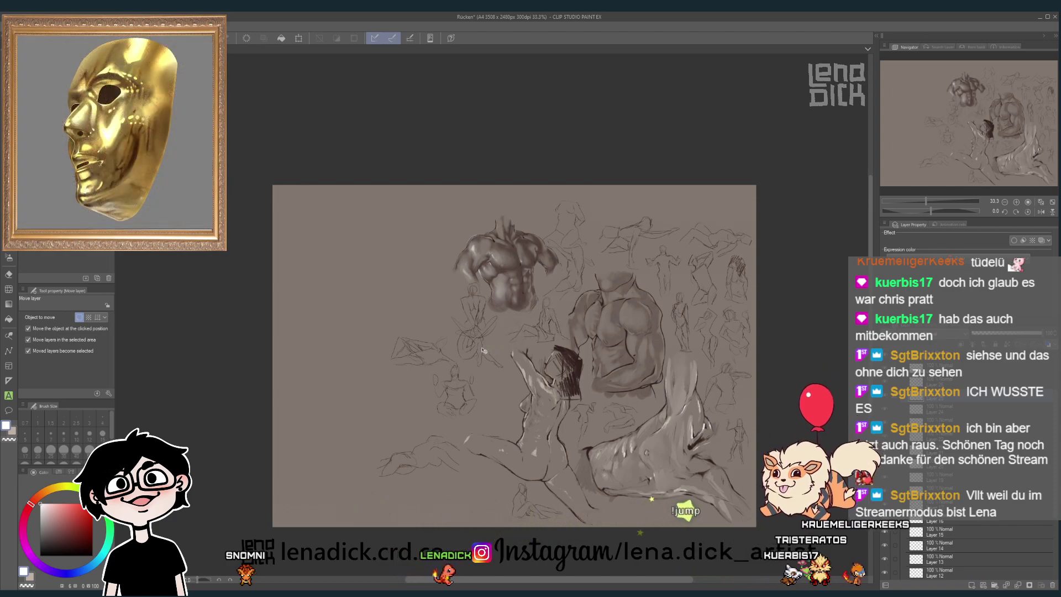
{"action": "mouse_move", "coordinate": [482, 315]}
{"action": "left_mouse_down"}
{"action": "mouse_move", "coordinate": [497, 408]}
{"action": "mouse_move", "coordinate": [480, 376]}
{"action": "mouse_move", "coordinate": [507, 340]}
{"action": "mouse_move", "coordinate": [472, 317]}
{"action": "left_mouse_up"}
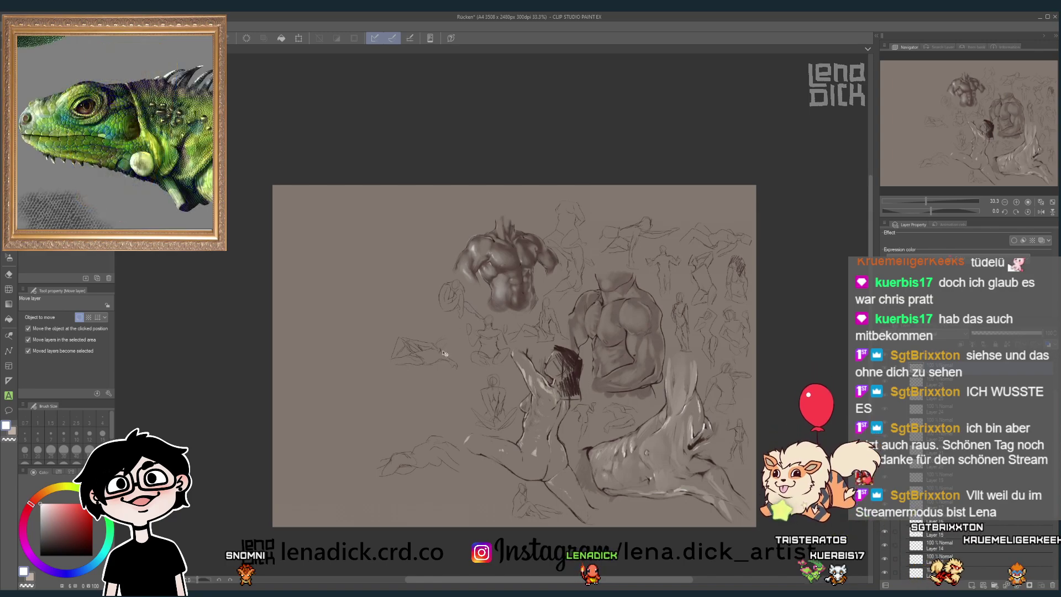
{"action": "mouse_move", "coordinate": [634, 264]}
{"action": "left_mouse_down"}
{"action": "mouse_move", "coordinate": [641, 209]}
{"action": "mouse_move", "coordinate": [658, 206]}
{"action": "left_mouse_up"}
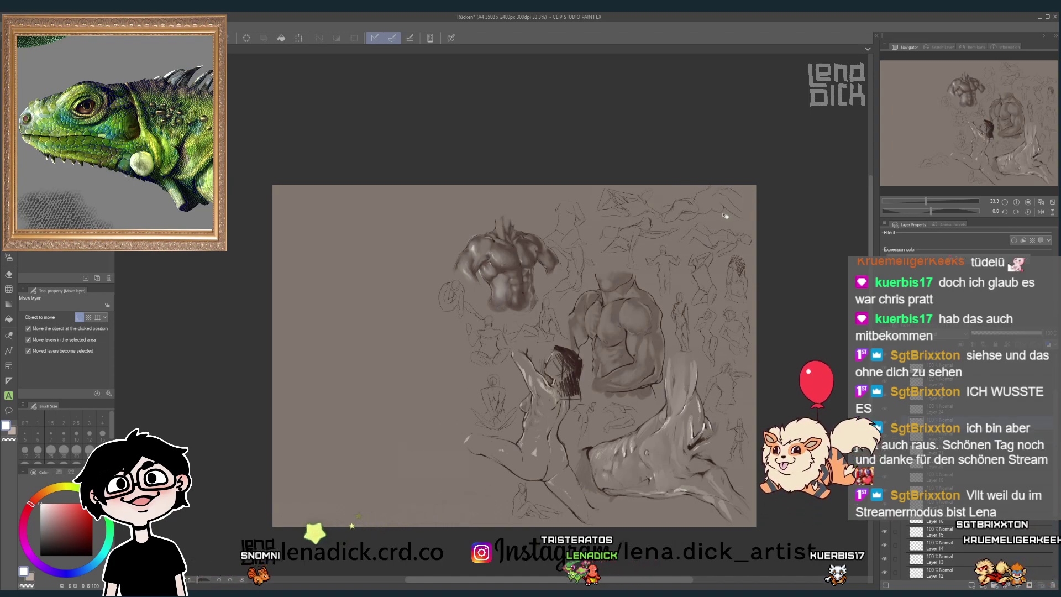
- Rotate the top-right gesture sketch and place the small head sketch above the torso
{"action": "left_click", "coordinate": [303, 38]}
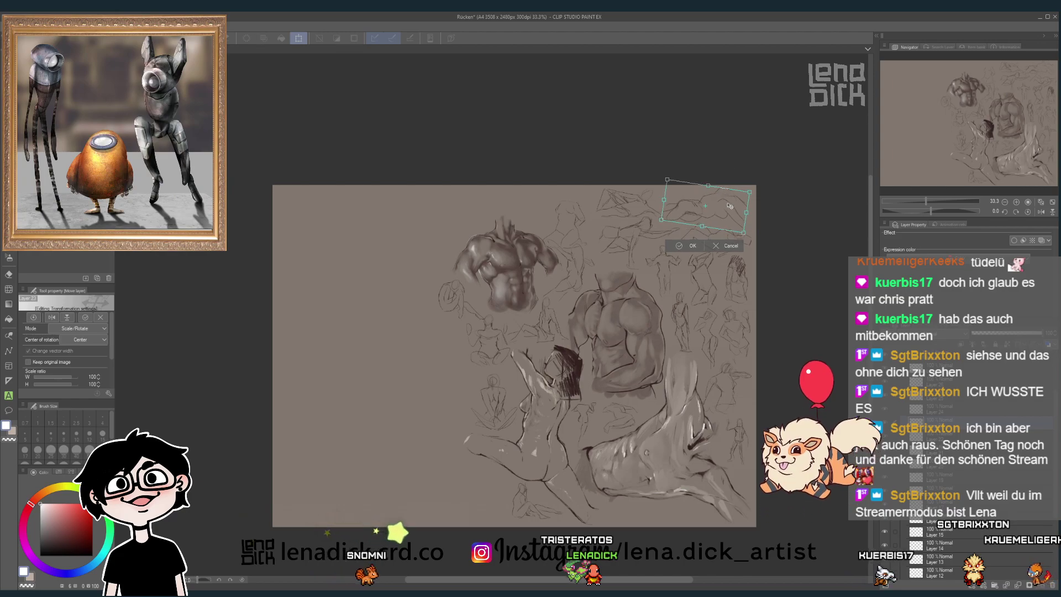
{"action": "left_click", "coordinate": [680, 245]}
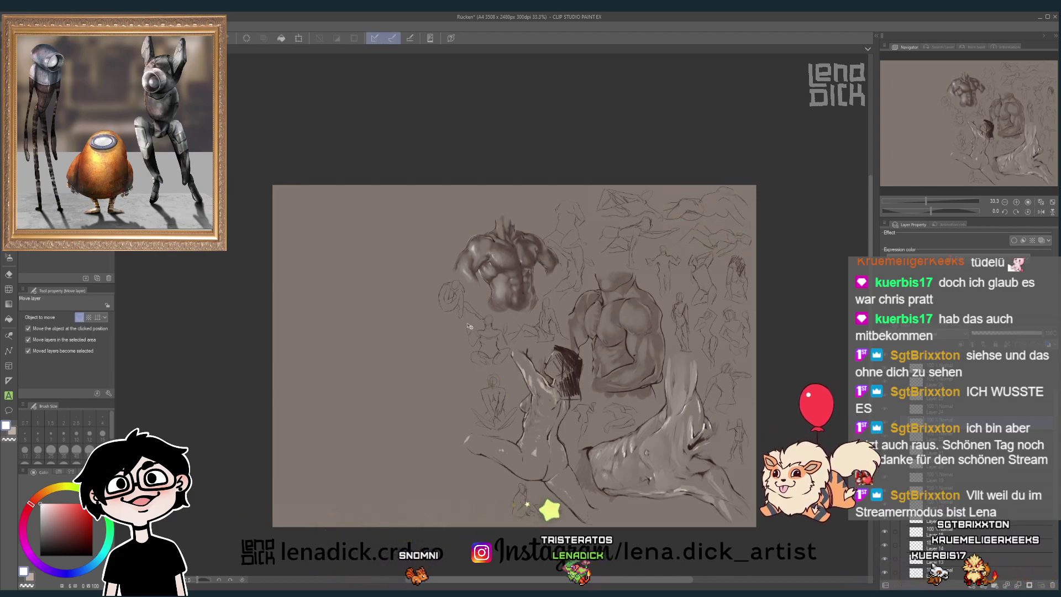
{"action": "left_click_drag", "start_coordinate": [459, 307], "coordinate": [513, 219]}
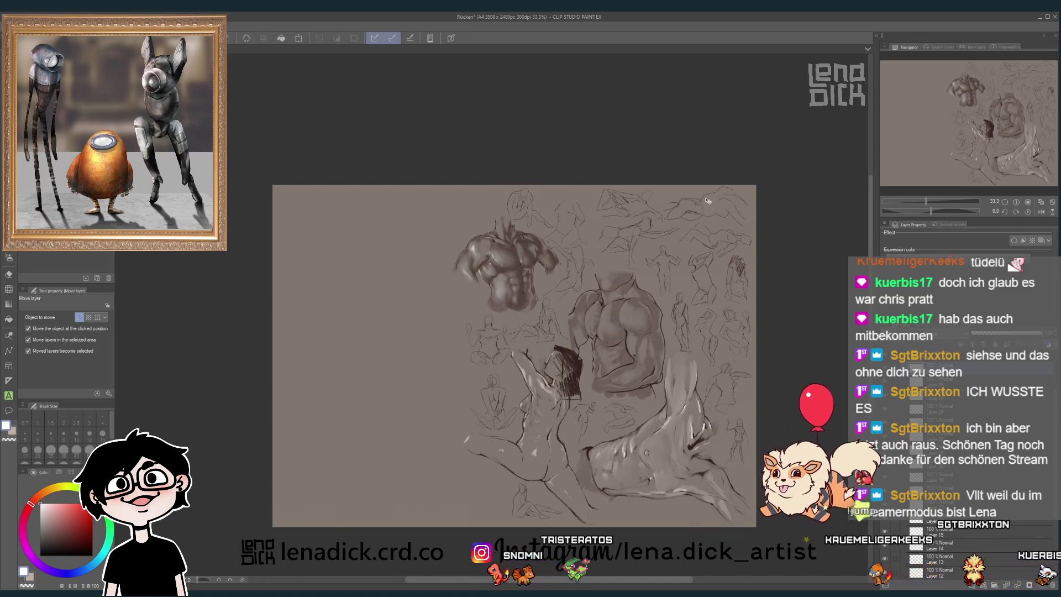
- Shrink the top-right sketch to 84%
{"action": "left_click", "coordinate": [303, 38]}
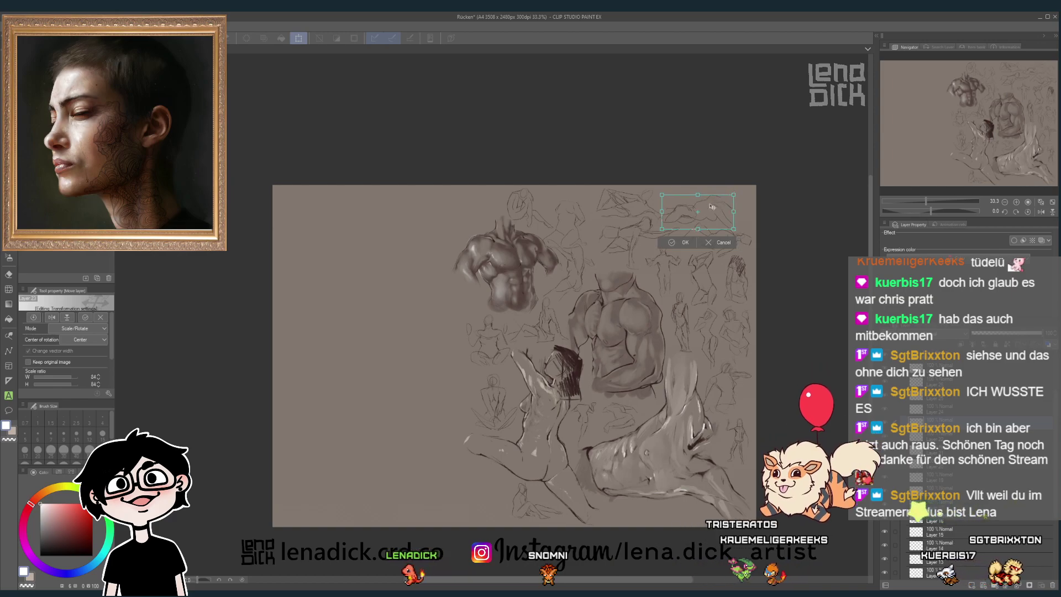
{"action": "left_click_drag", "start_coordinate": [743, 190], "coordinate": [720, 205]}
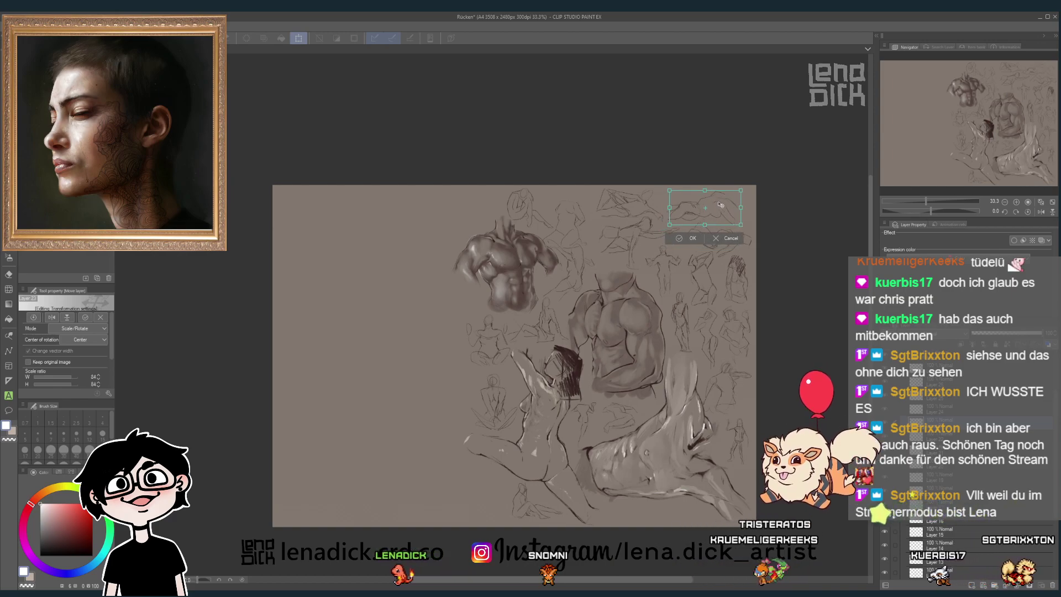
{"action": "left_click", "coordinate": [686, 238]}
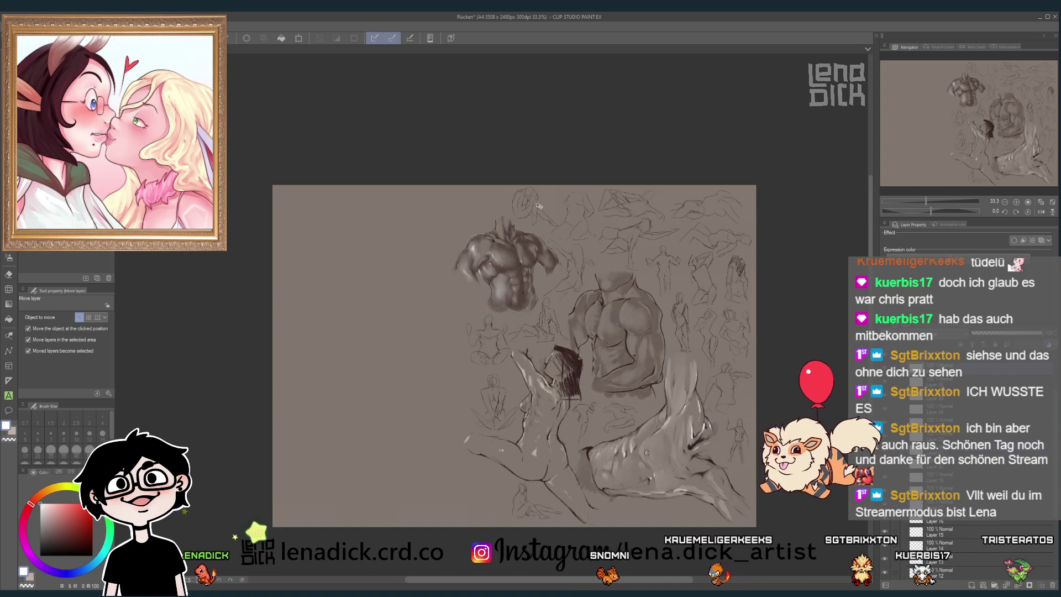
{"action": "scroll", "coordinate": [603, 476], "scroll_direction": "down", "scroll_amount": 4}
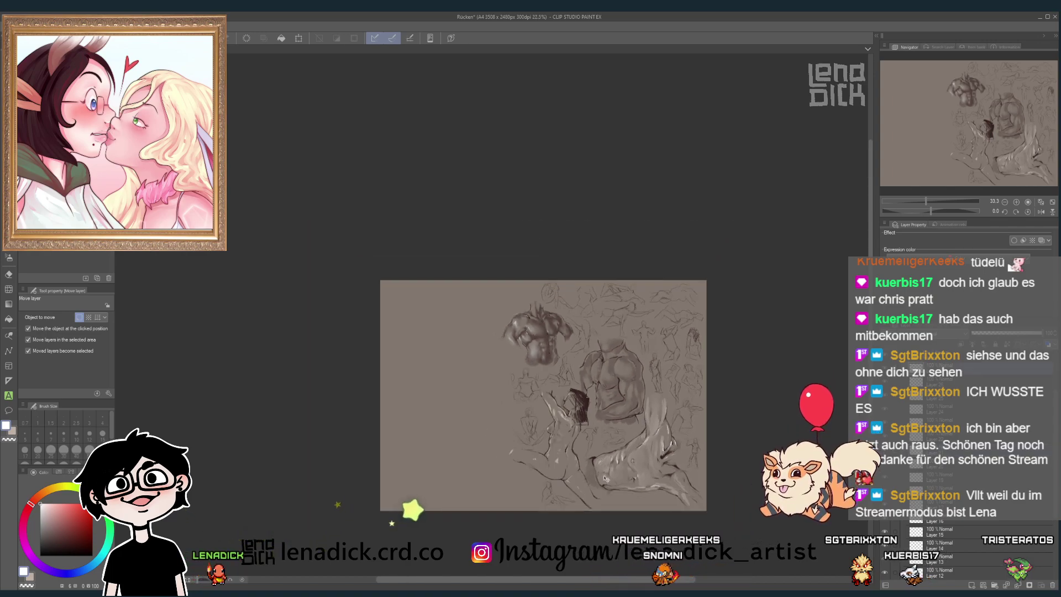
{"action": "scroll", "coordinate": [655, 509], "scroll_direction": "up", "scroll_amount": 3}
{"action": "scroll", "coordinate": [655, 511], "scroll_direction": "down", "scroll_amount": 2}
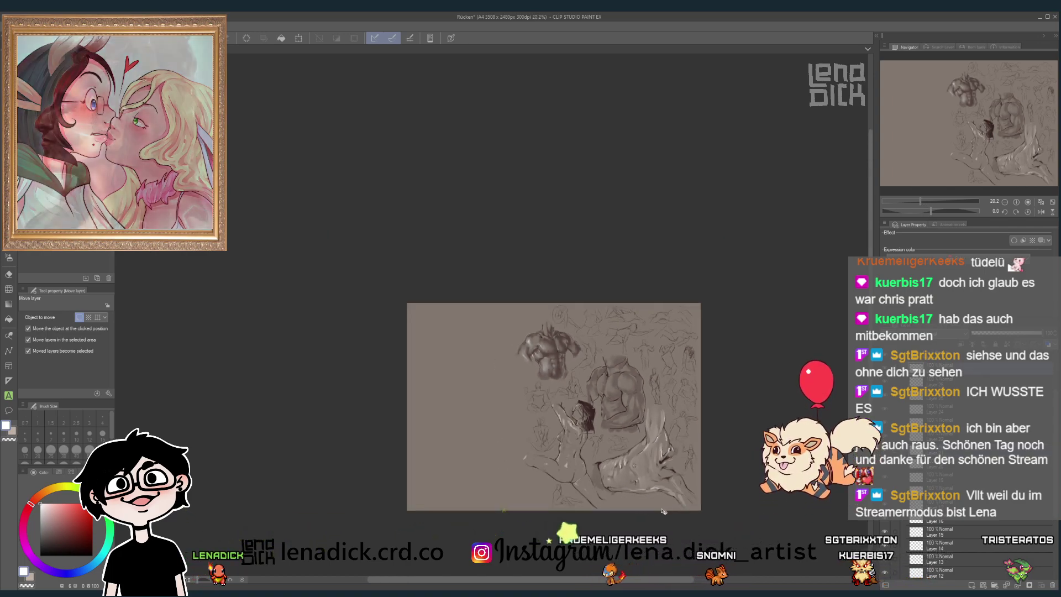
{"action": "left_click", "coordinate": [992, 127]}
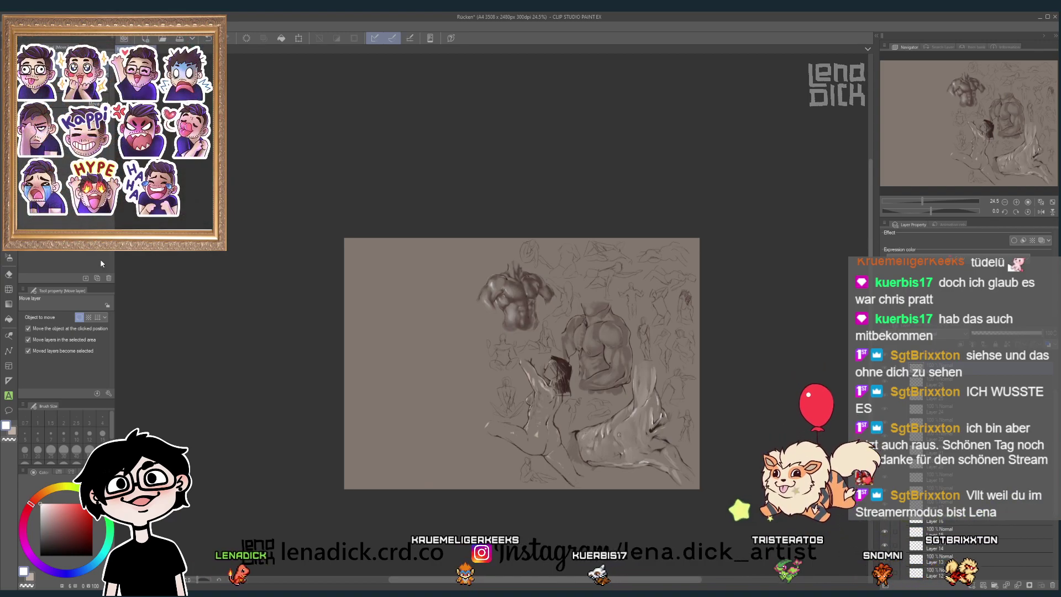
- Crop the empty left strip off the canvas, leaving a 2208 × 2480 px portrait image
{"action": "key", "text": "ctrl+t"}
{"action": "left_click_drag", "start_coordinate": [344, 373], "coordinate": [475, 373]}
{"action": "scroll", "coordinate": [662, 373], "scroll_direction": "up", "scroll_amount": 3}
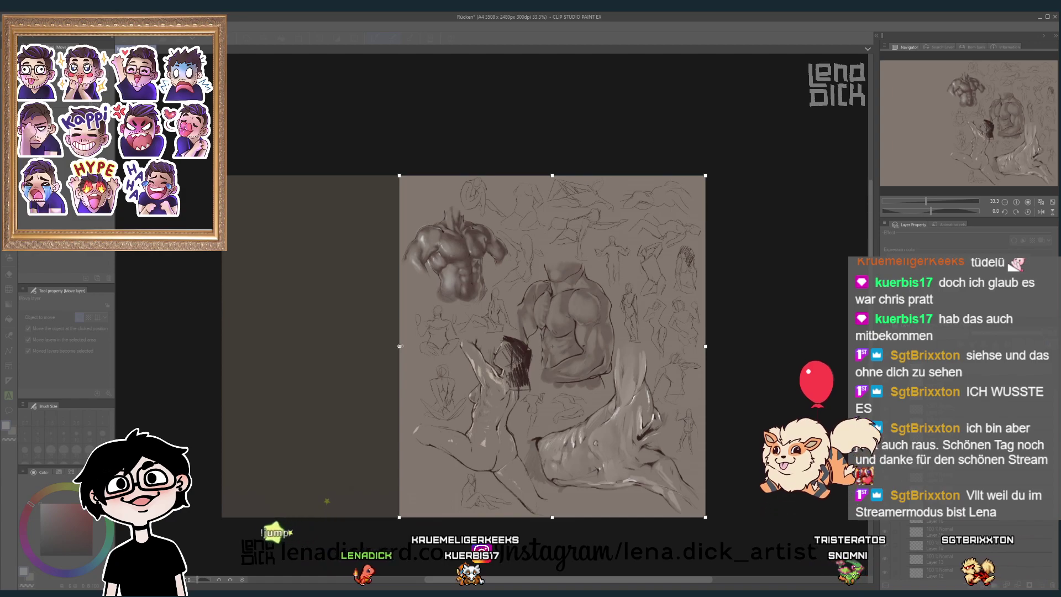
{"action": "left_click_drag", "start_coordinate": [399, 345], "coordinate": [402, 347]}
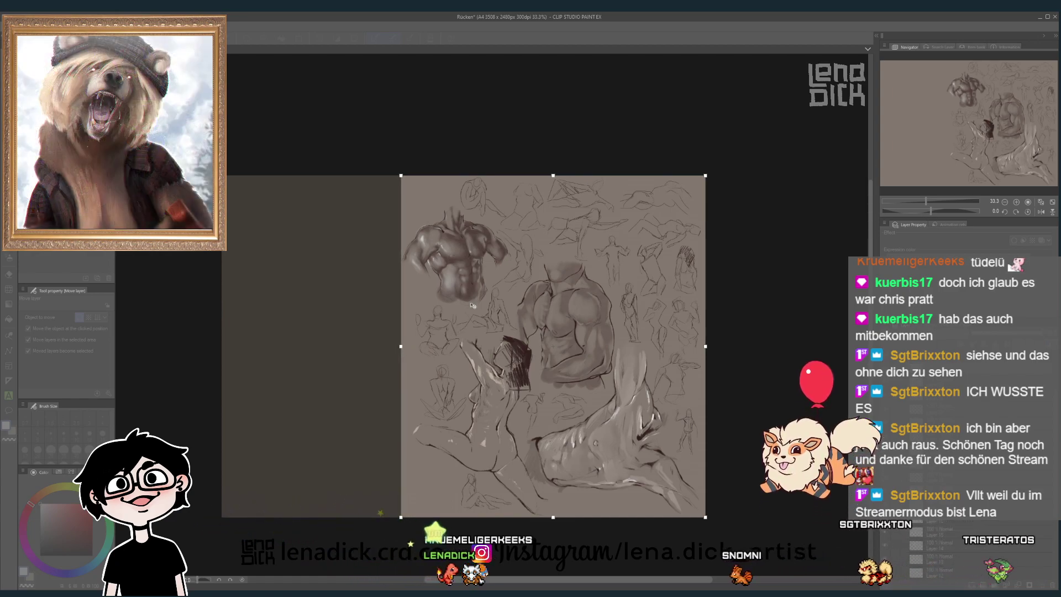
{"action": "key", "text": "Return"}
{"action": "scroll", "coordinate": [384, 249], "scroll_direction": "up", "scroll_amount": 2}
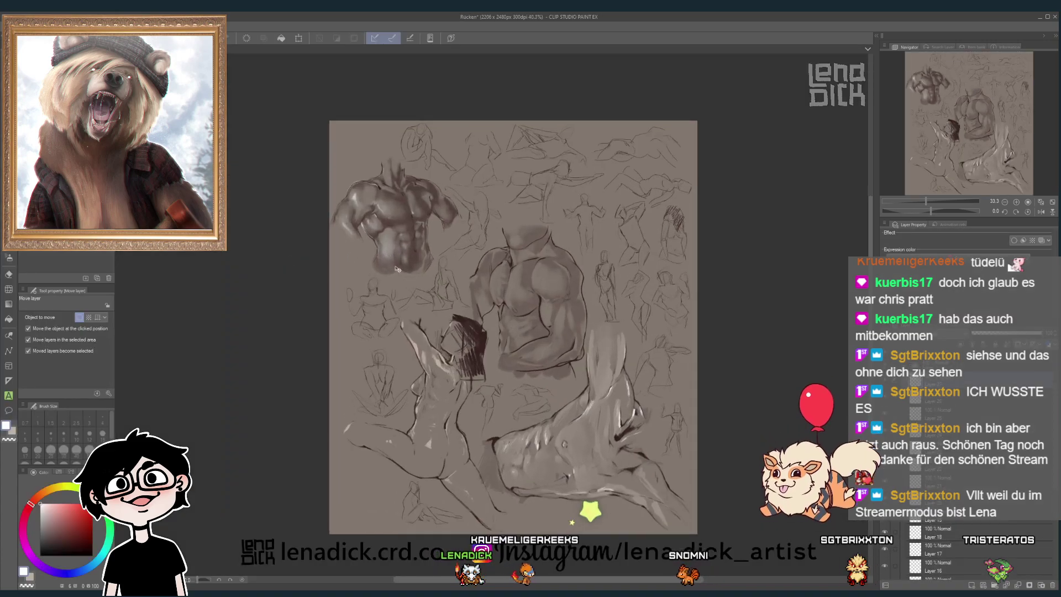
{"action": "scroll", "coordinate": [624, 488], "scroll_direction": "down", "scroll_amount": 1}
{"action": "scroll", "coordinate": [673, 490], "scroll_direction": "up", "scroll_amount": 2}
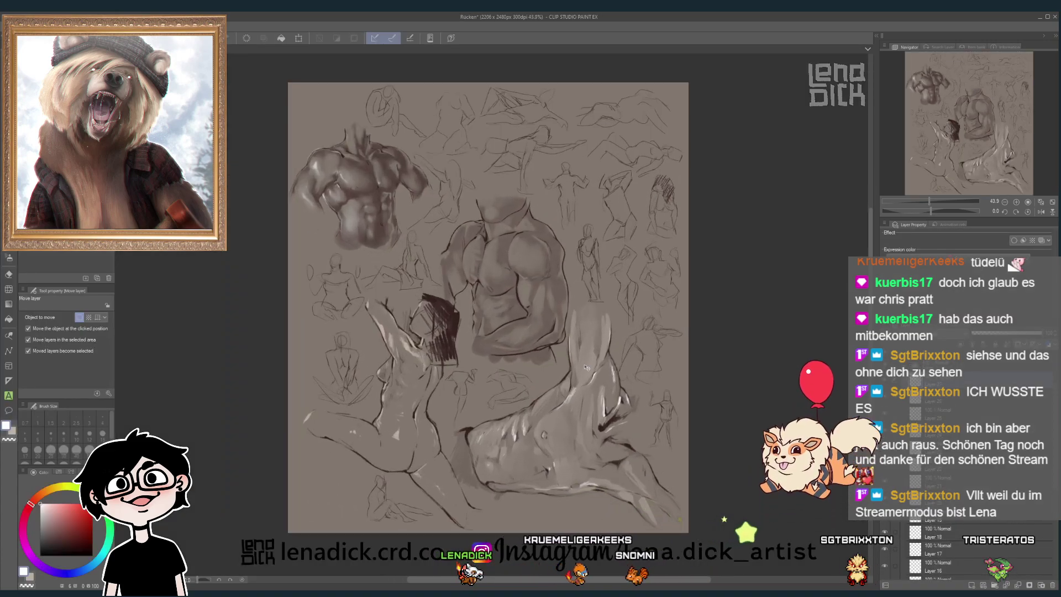